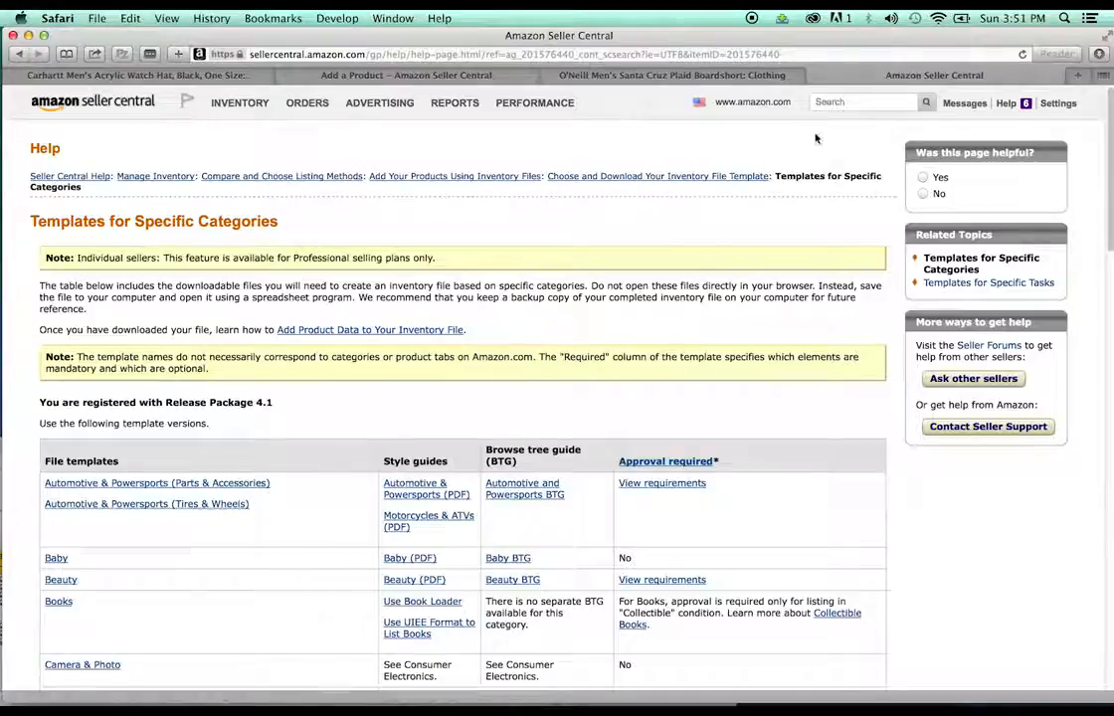
# Step: Open the Clothing & Accessories file template from the table of category-specific inventory templates
pyautogui.click(844, 102)
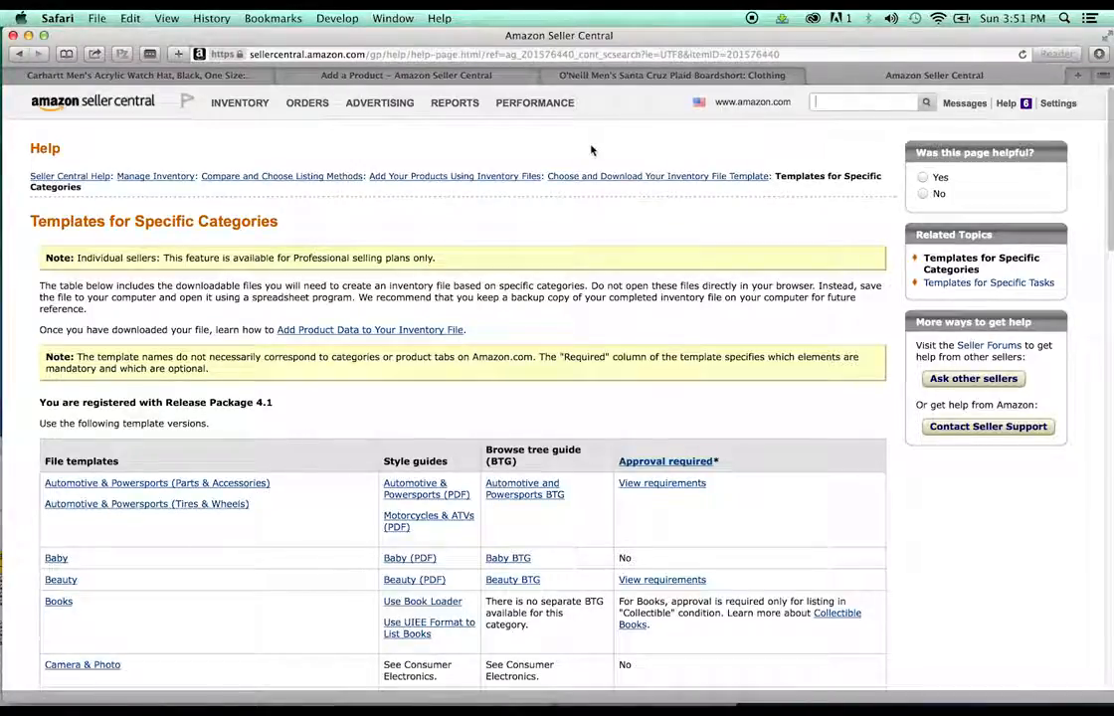
pyautogui.click(555, 216)
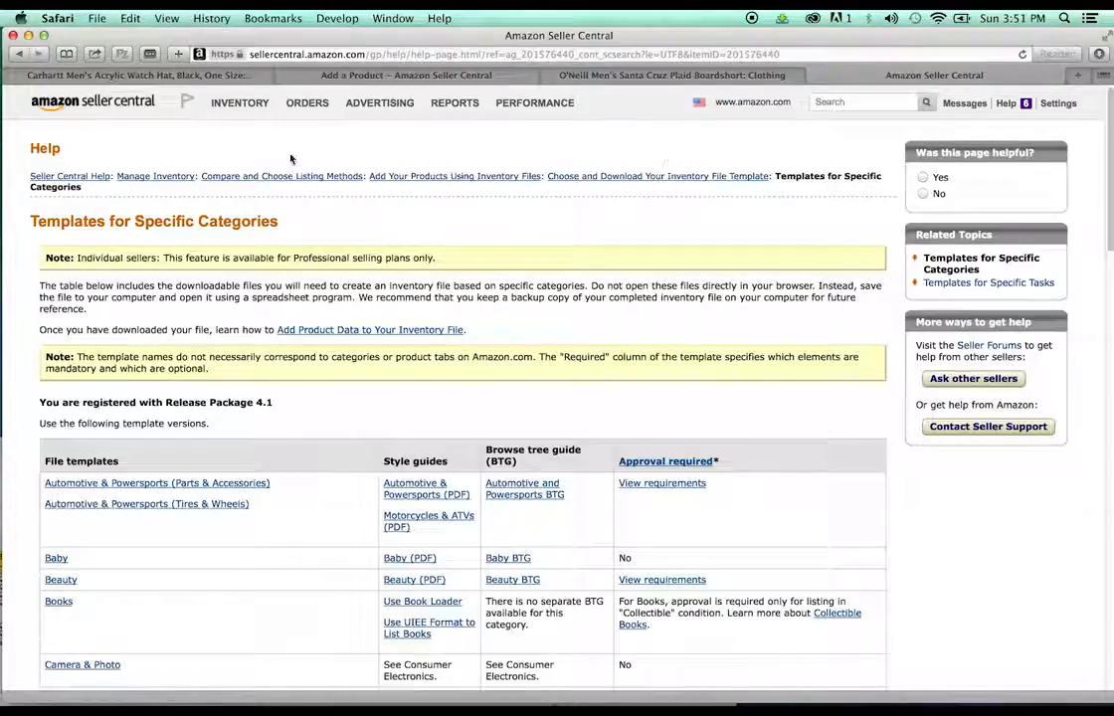
pyautogui.scroll(-5, 290, 158)
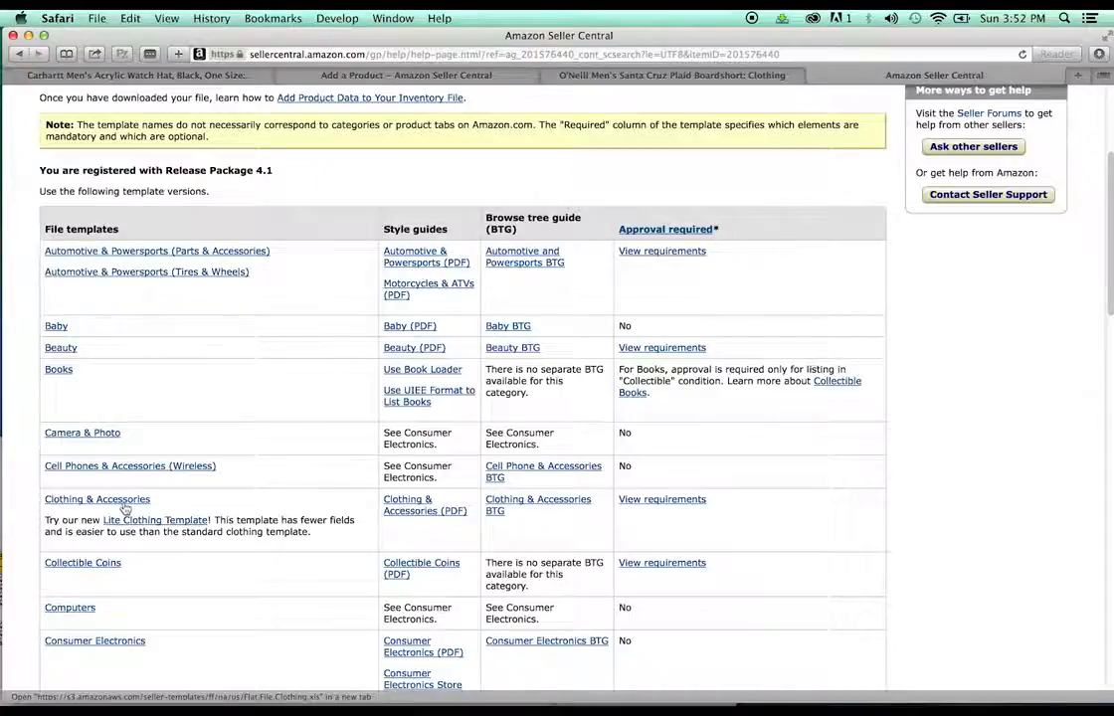
pyautogui.keyDown('super'); pyautogui.click(125, 508); pyautogui.keyUp('super')
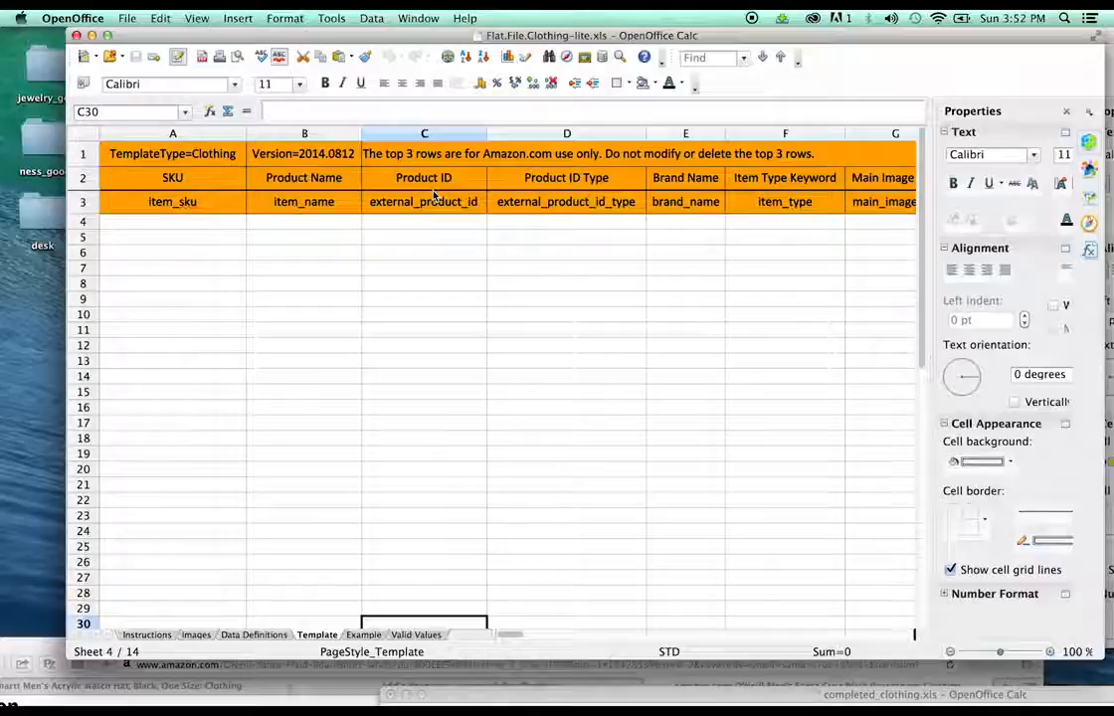
# Step: In OpenOffice Calc, compare the Template sheet columns of Flat.File.Clothing-lite.xls with those of Flat.File.Clothing.xls
pyautogui.moveTo(507, 638); pyautogui.dragTo(851, 642)
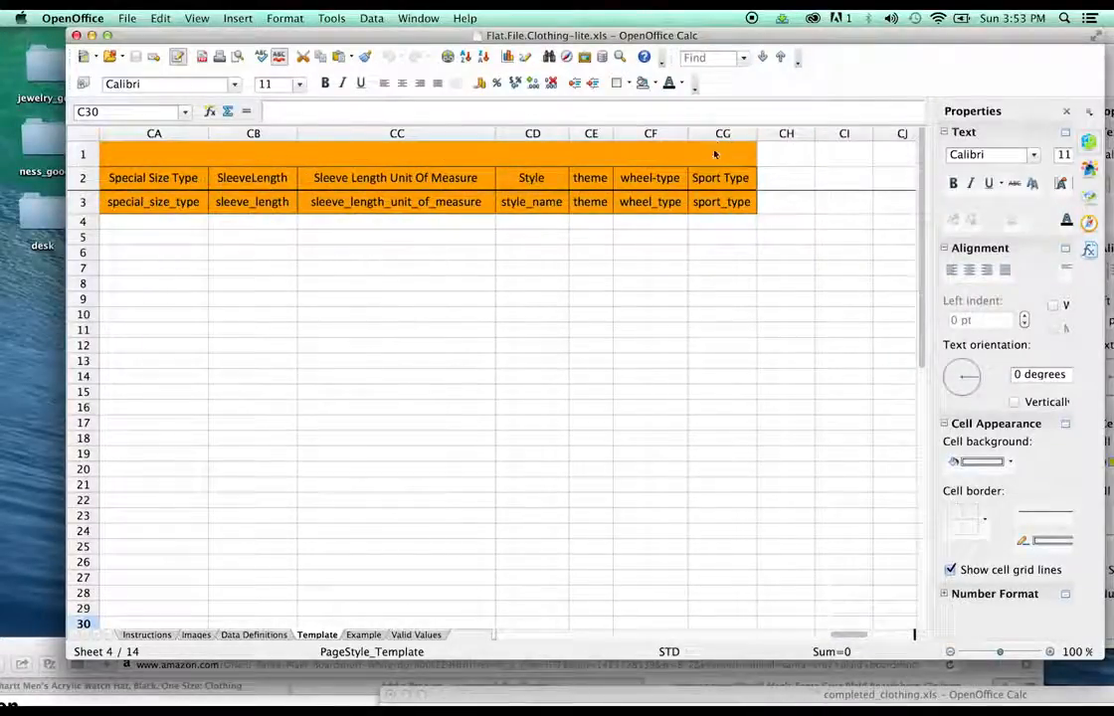
pyautogui.moveTo(785, 40); pyautogui.dragTo(708, 248)
pyautogui.moveTo(745, 40); pyautogui.dragTo(643, 26)
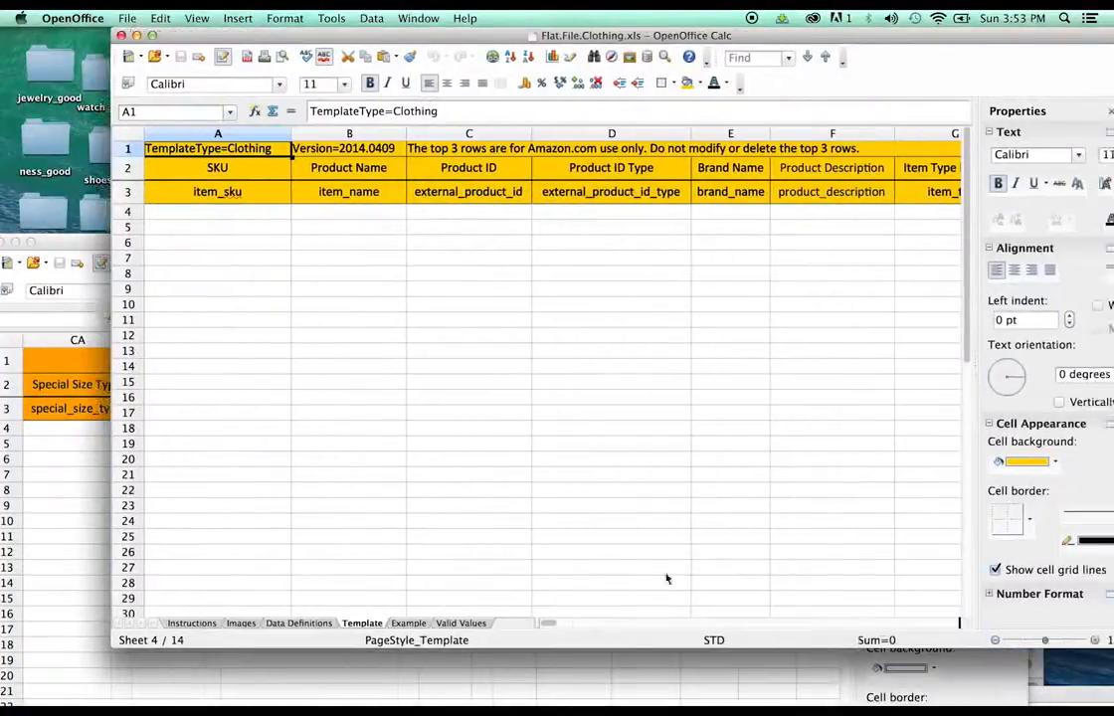
pyautogui.moveTo(552, 624); pyautogui.dragTo(908, 622)
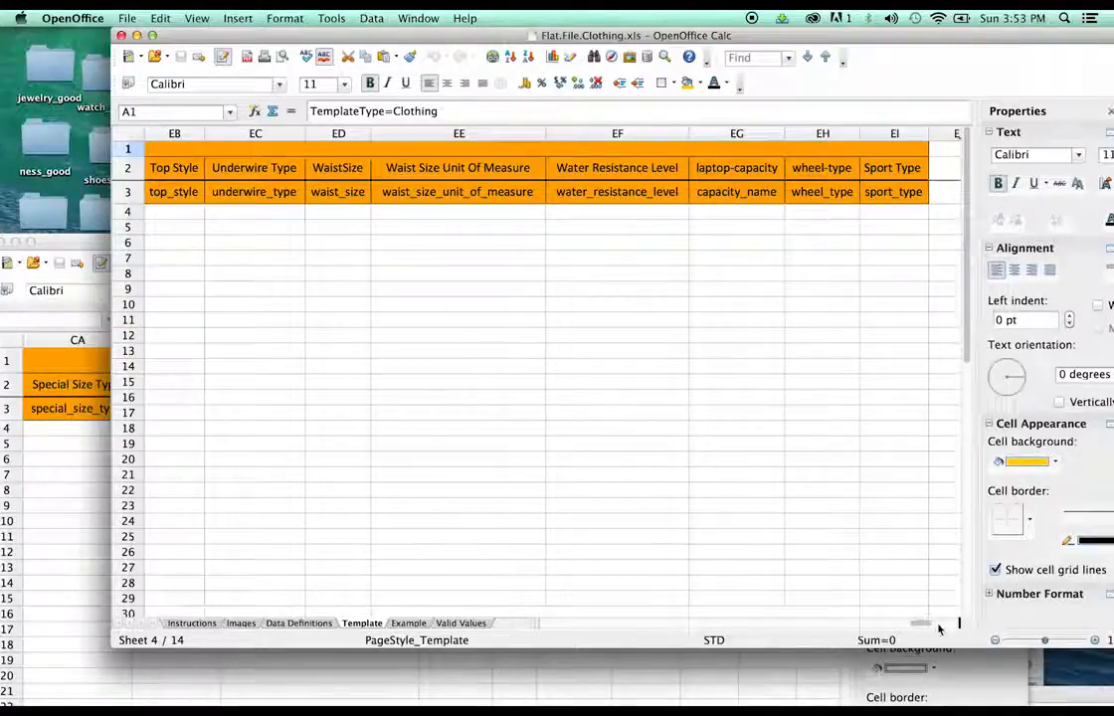
pyautogui.moveTo(928, 627); pyautogui.dragTo(537, 629)
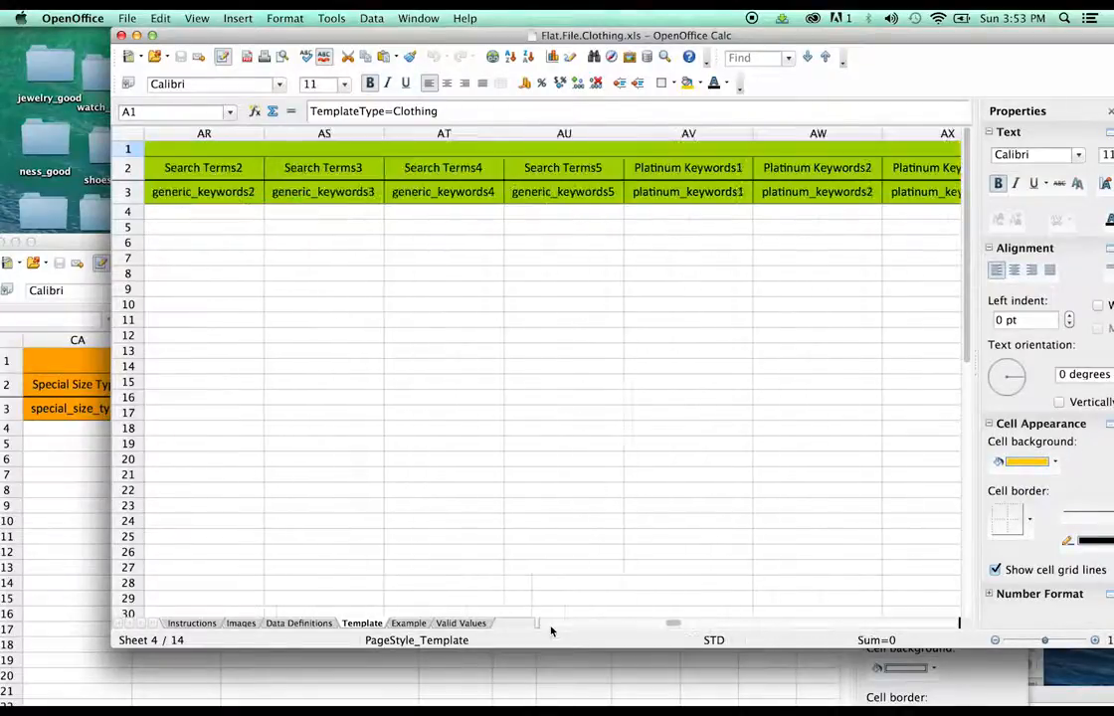
pyautogui.moveTo(672, 627); pyautogui.dragTo(350, 604)
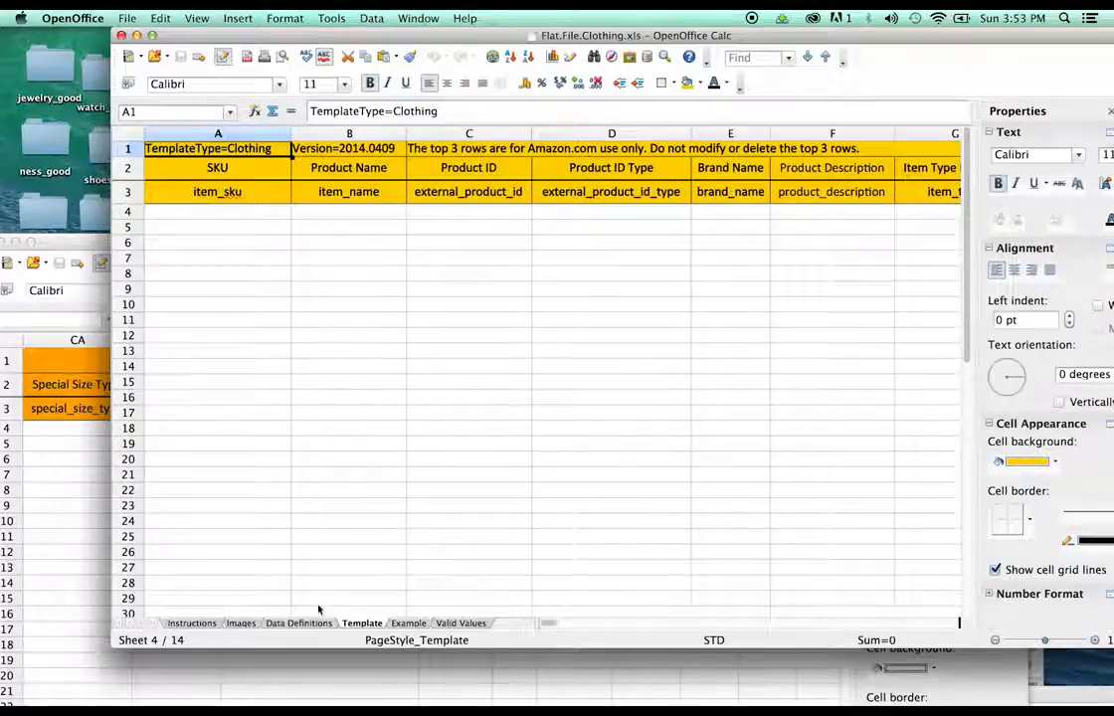
# Step: Examine the columns and sample products on the Example sheets of Flat.File.Clothing.xls and Flat.File.Clothing-lite.xls
pyautogui.click(406, 623)
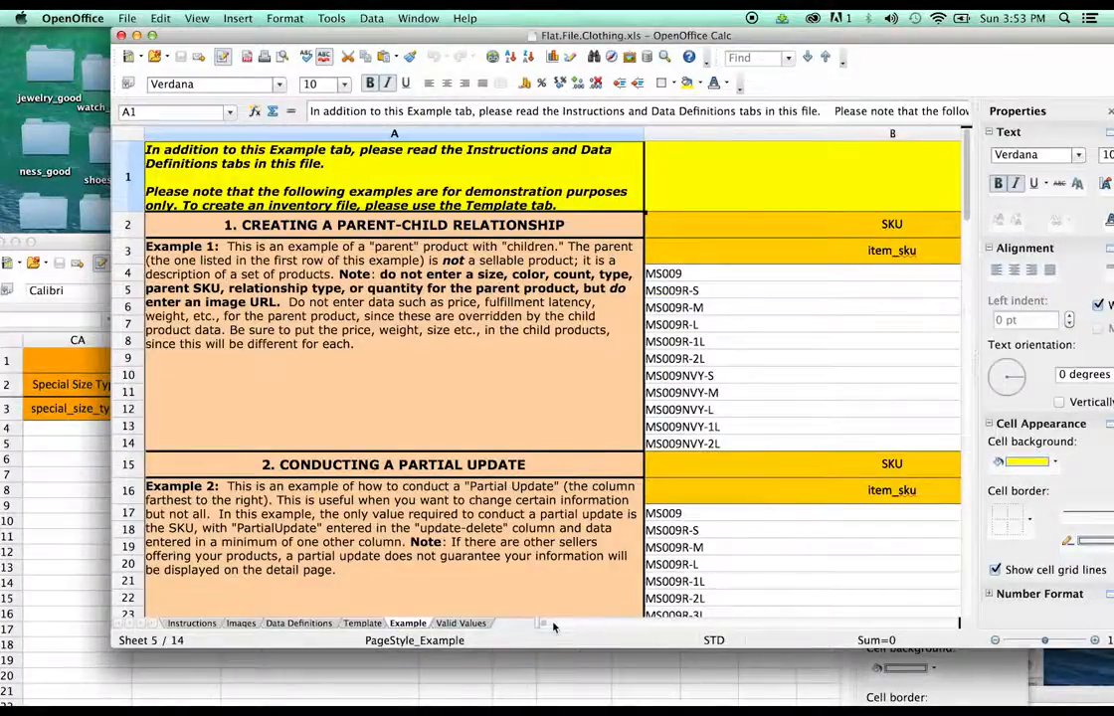
pyautogui.moveTo(554, 626); pyautogui.dragTo(853, 634)
pyautogui.hscroll(-20, 543, 630)
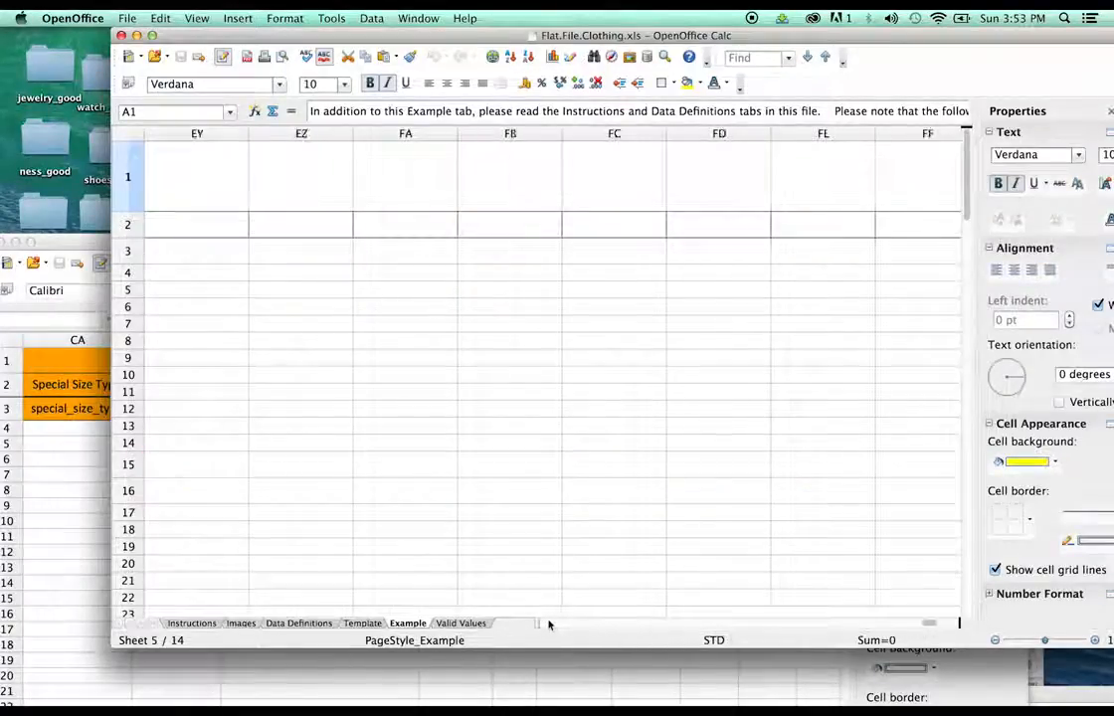
pyautogui.hscroll(-15, 549, 624)
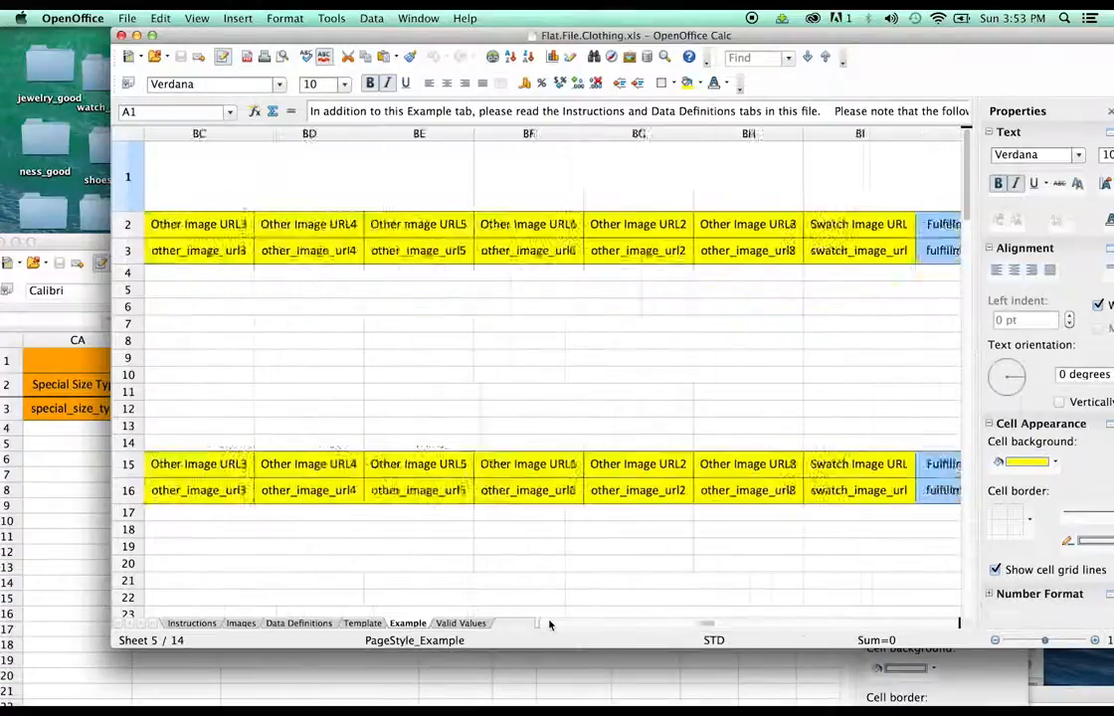
pyautogui.moveTo(63, 241); pyautogui.dragTo(88, 17)
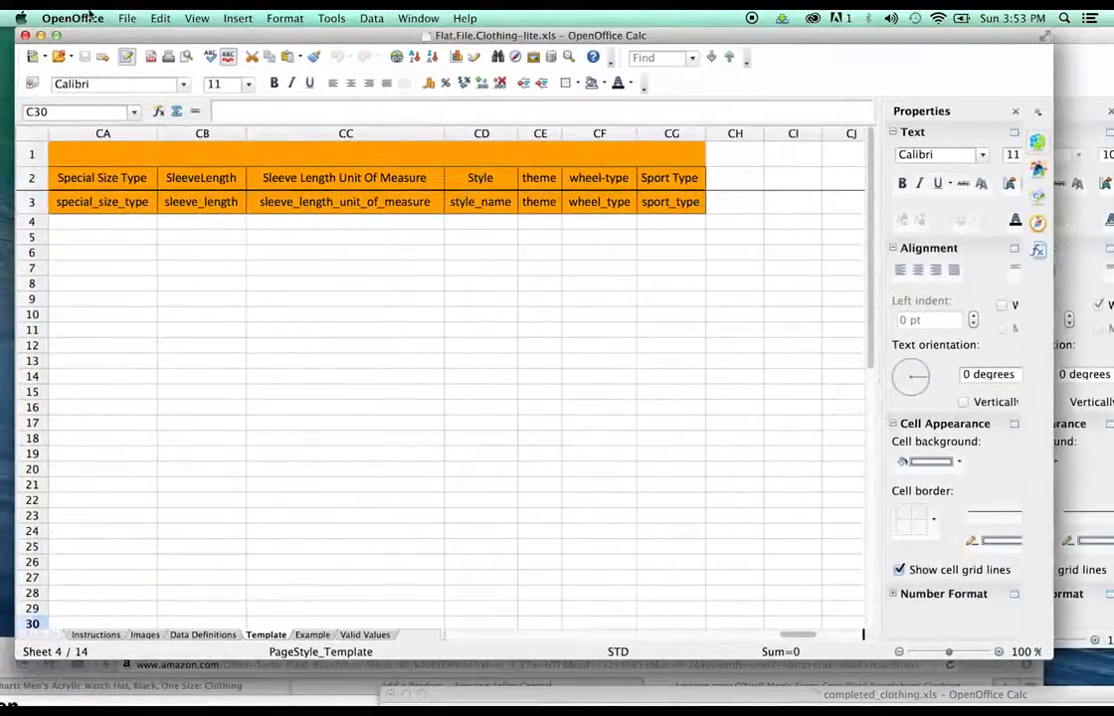
pyautogui.click(311, 635)
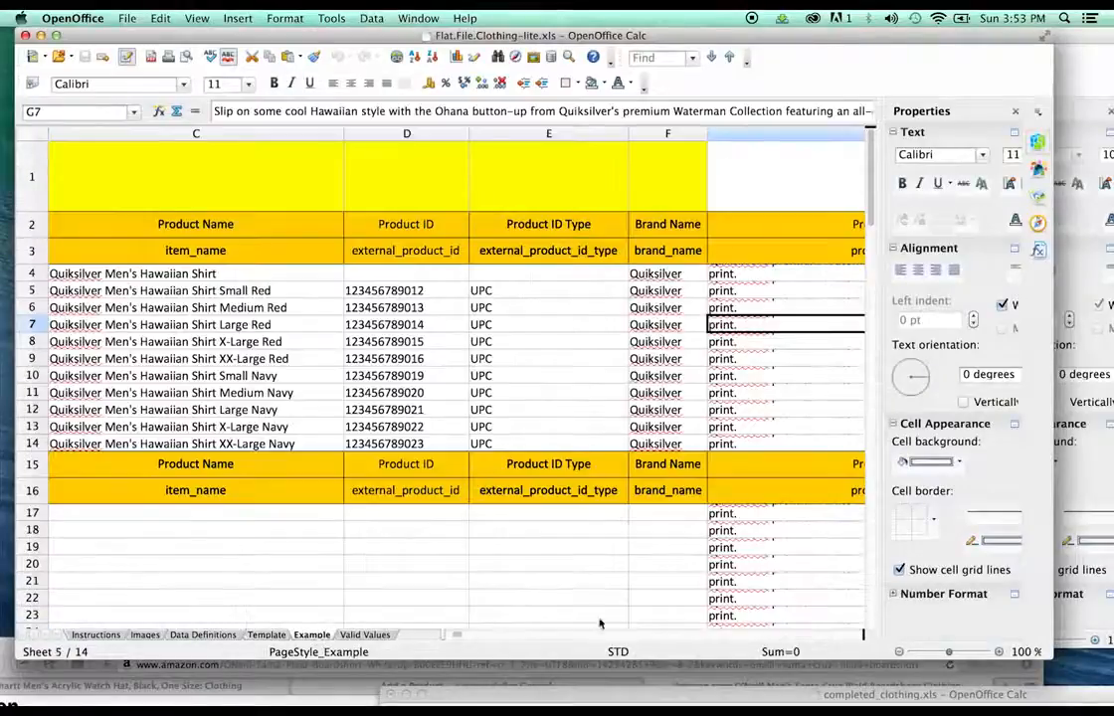
pyautogui.hscroll(-3, 453, 636)
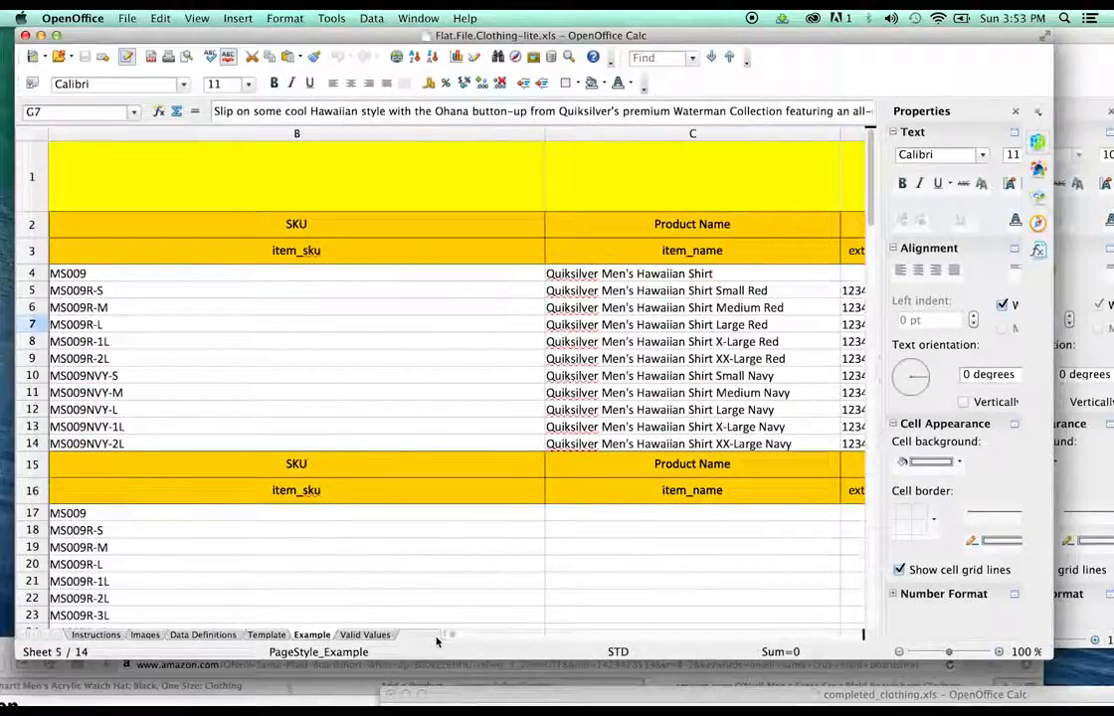
pyautogui.moveTo(455, 639); pyautogui.dragTo(844, 637)
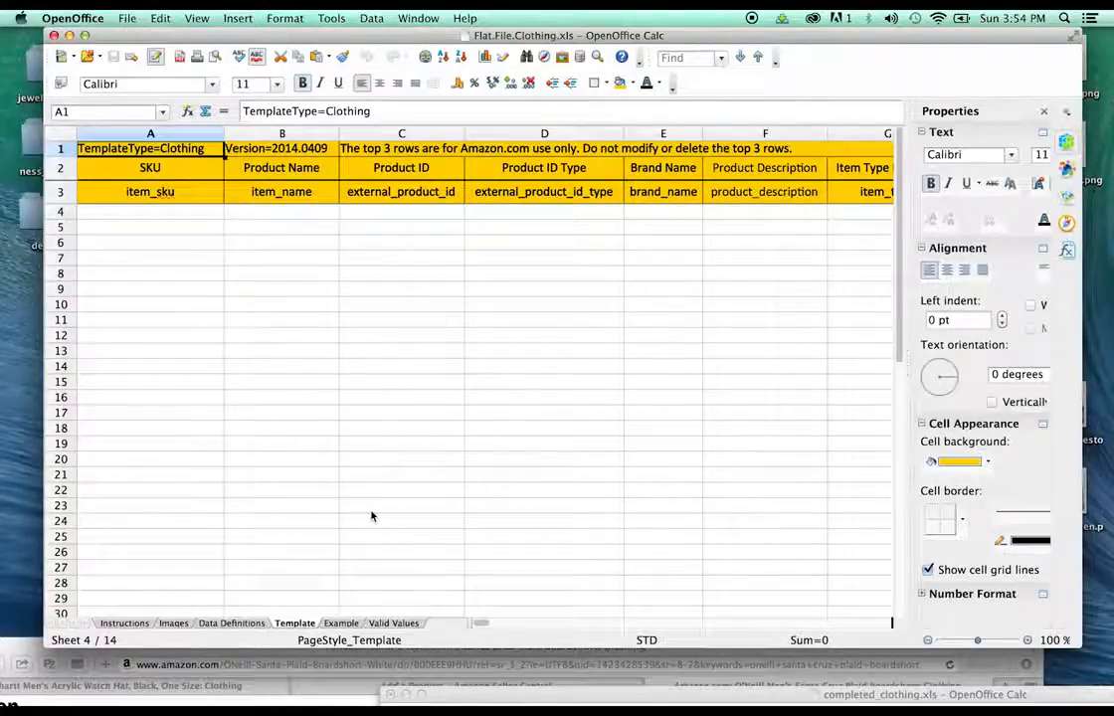
# Step: Copy the sample product cells B4:H7 from the Example sheet of Flat.File.Clothing.xls into its Template sheet, starting at A4
pyautogui.click(340, 623)
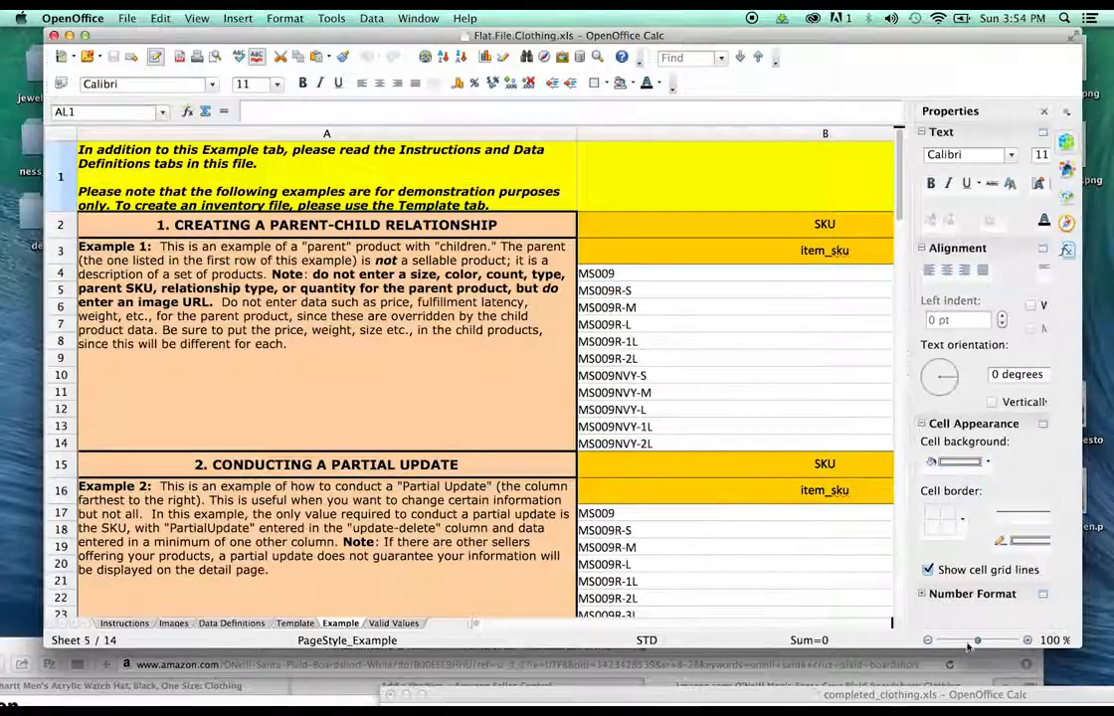
pyautogui.moveTo(977, 641); pyautogui.dragTo(947, 642)
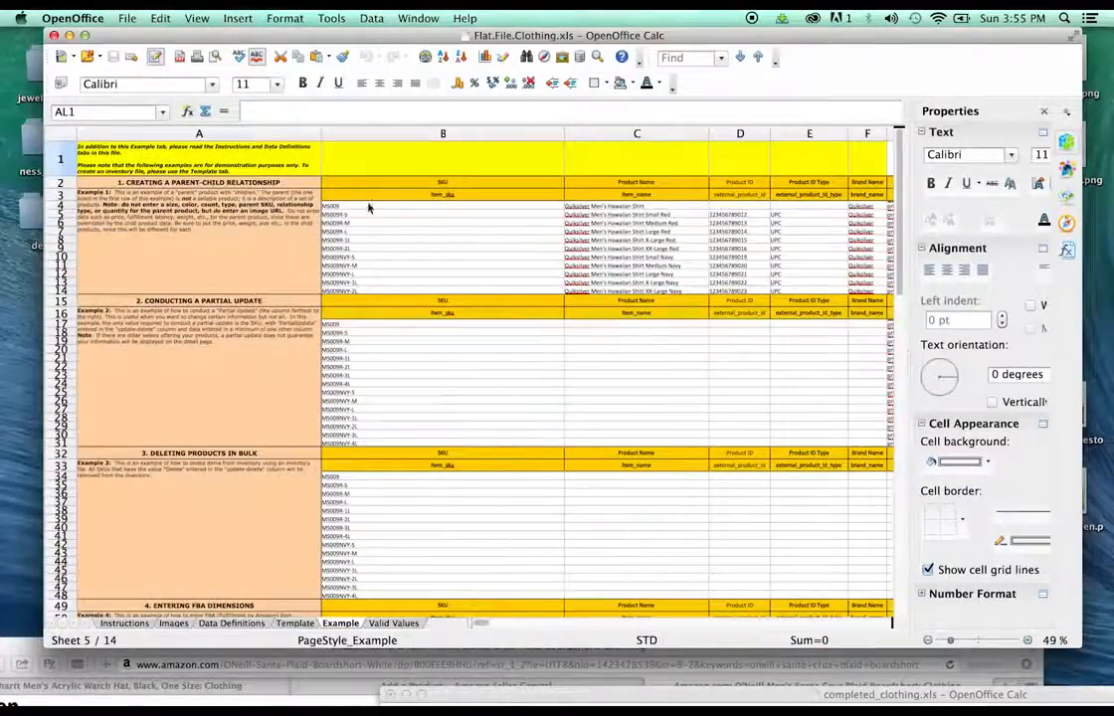
pyautogui.click(366, 208)
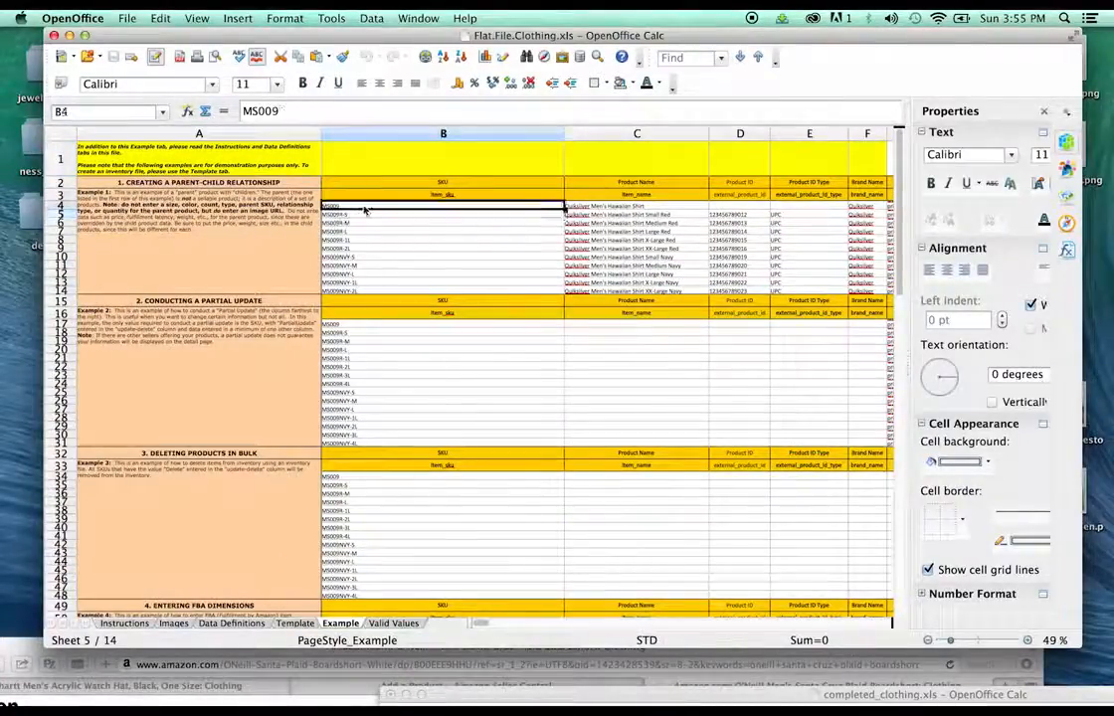
pyautogui.moveTo(364, 208); pyautogui.dragTo(346, 231)
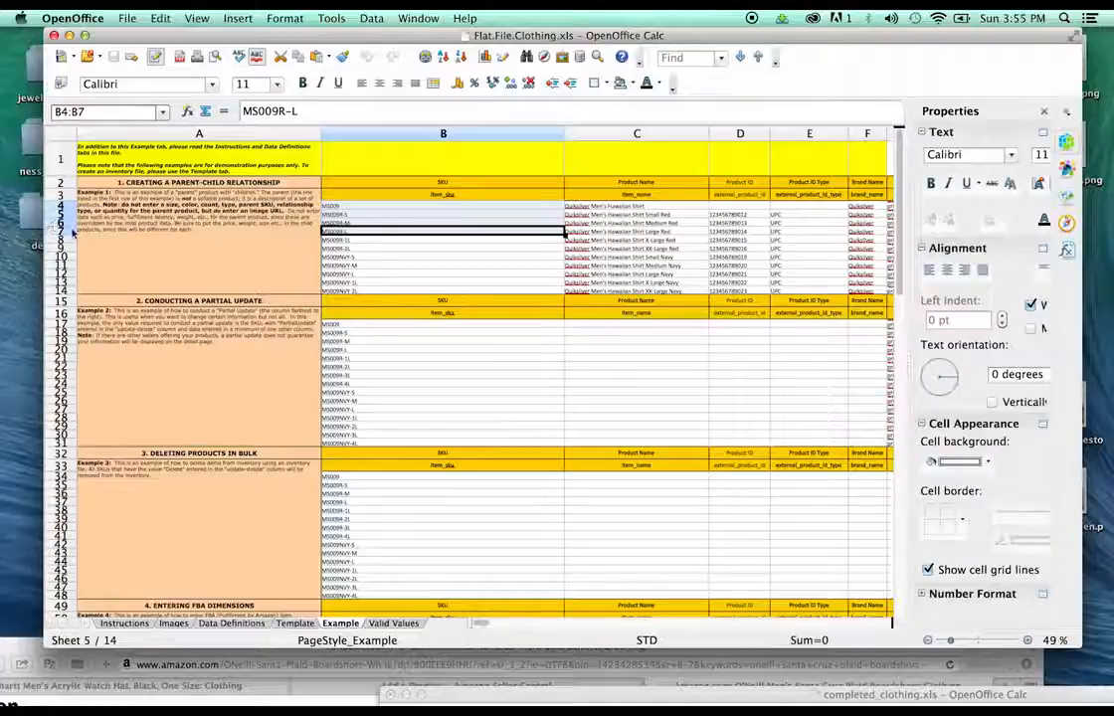
pyautogui.moveTo(480, 623); pyautogui.dragTo(491, 623)
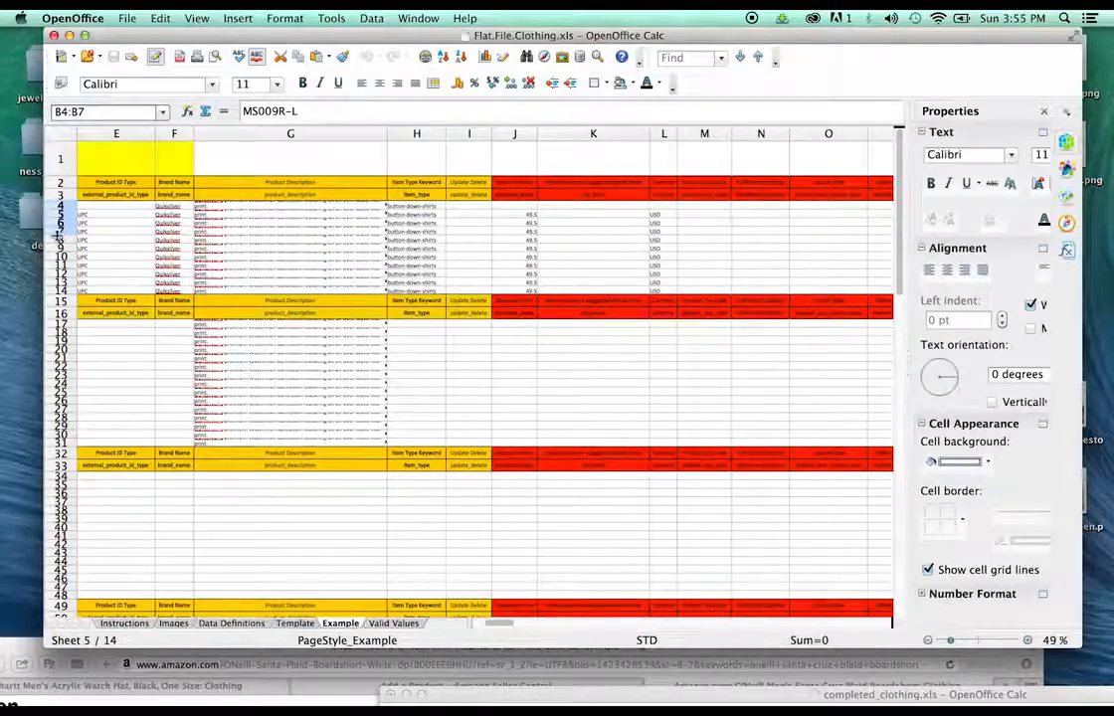
pyautogui.keyDown('shift'); pyautogui.click(422, 231); pyautogui.keyUp('shift')
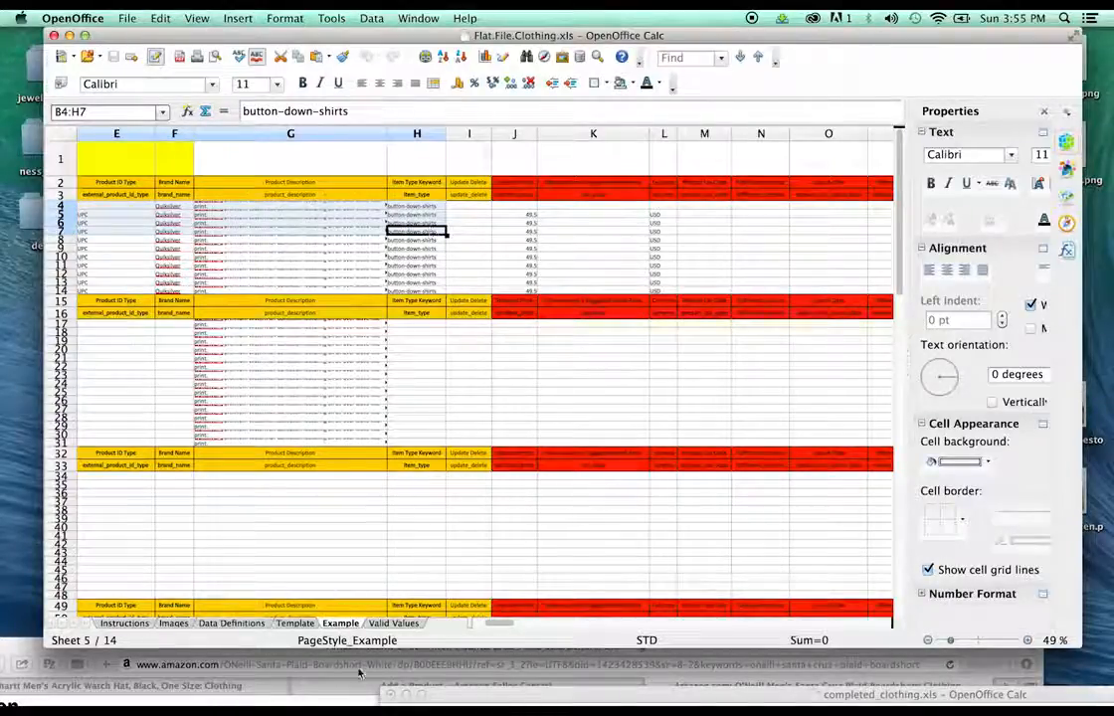
pyautogui.click(297, 624)
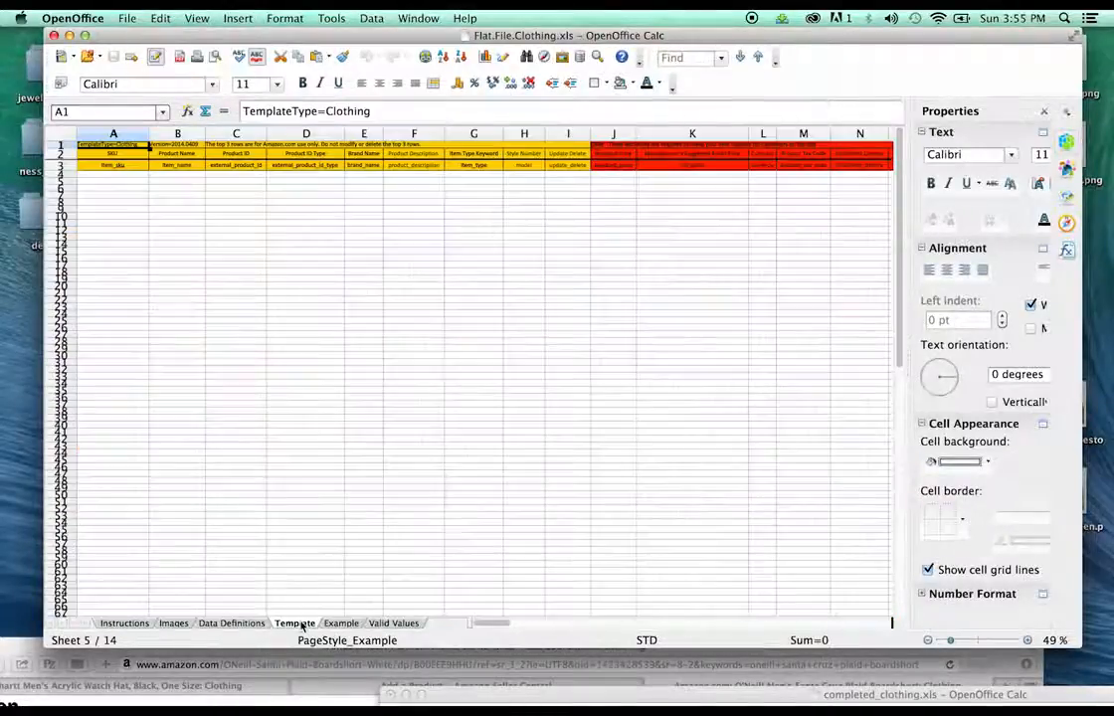
pyautogui.click(123, 175)
pyautogui.press('super+v')
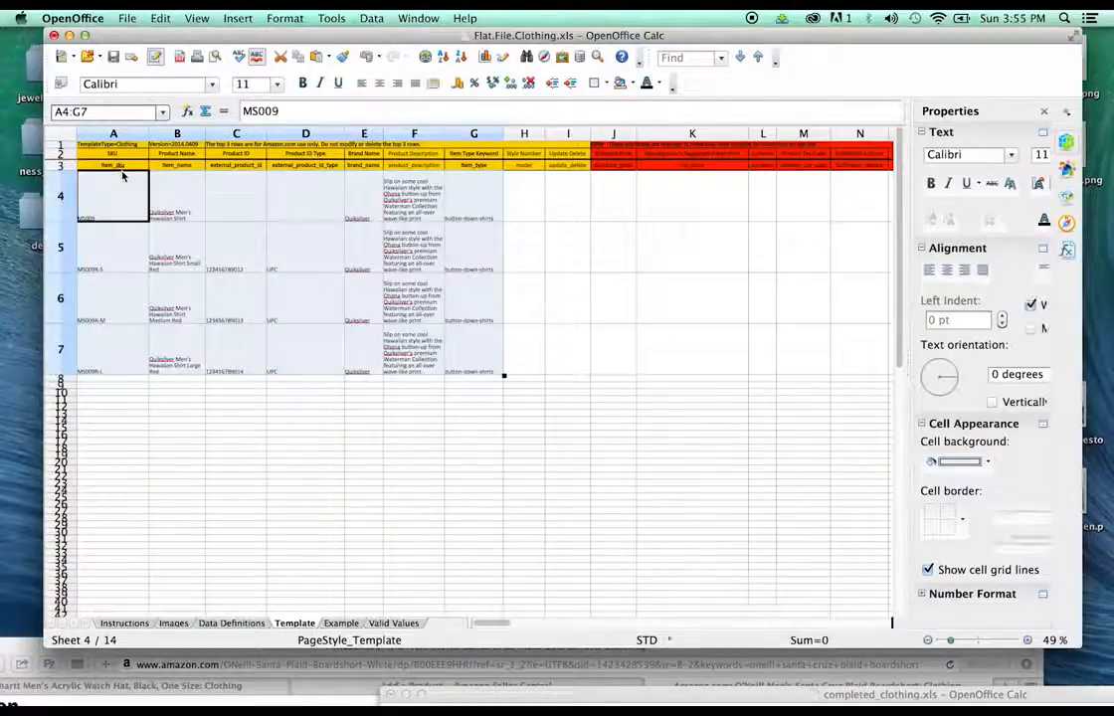
pyautogui.click(524, 298)
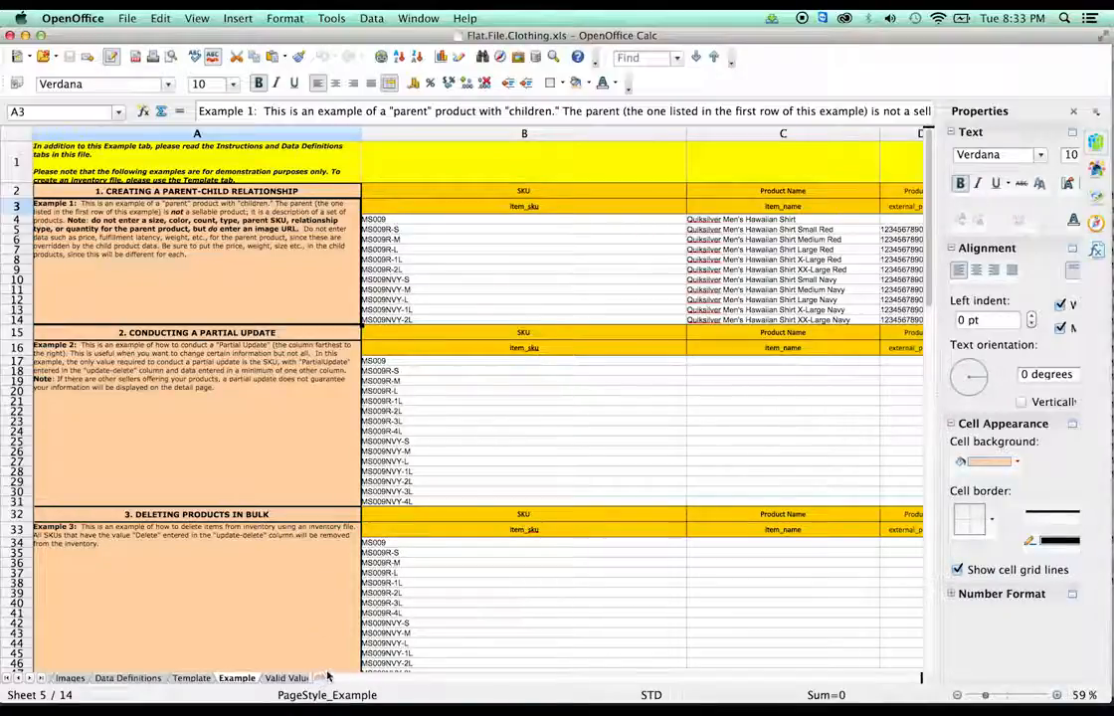
# Step: Review the parent SKU and its size-variation child SKUs in cells A4 to A7 of the Template sheet
pyautogui.moveTo(331, 677); pyautogui.dragTo(345, 680)
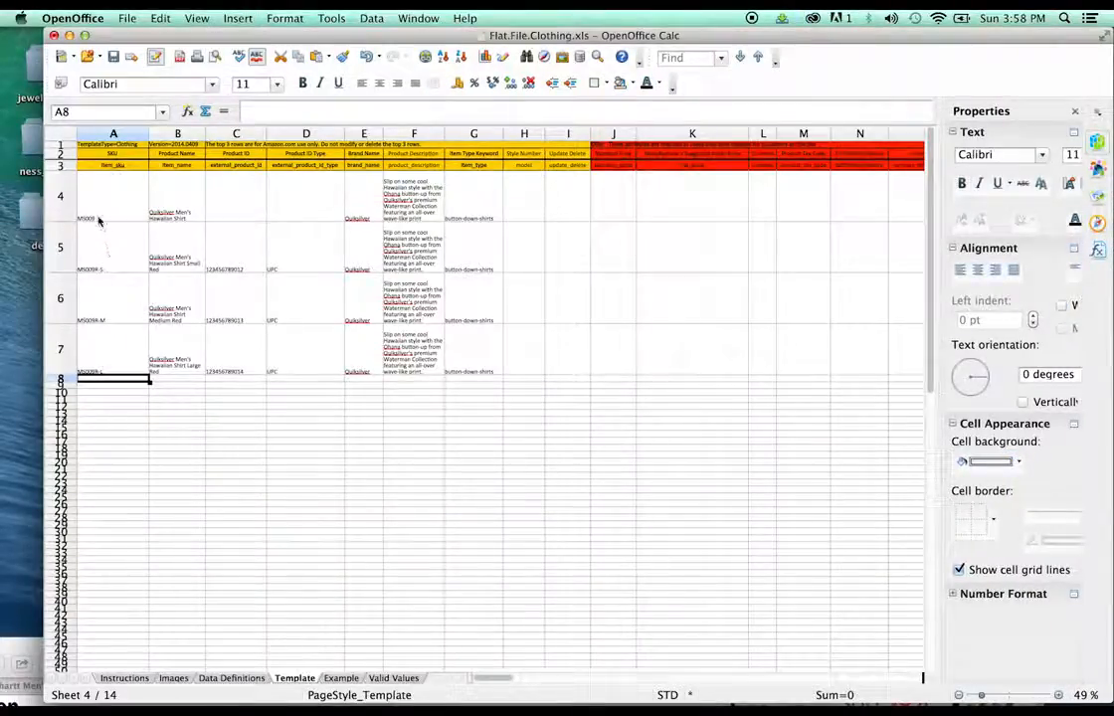
pyautogui.click(90, 195)
pyautogui.click(93, 241)
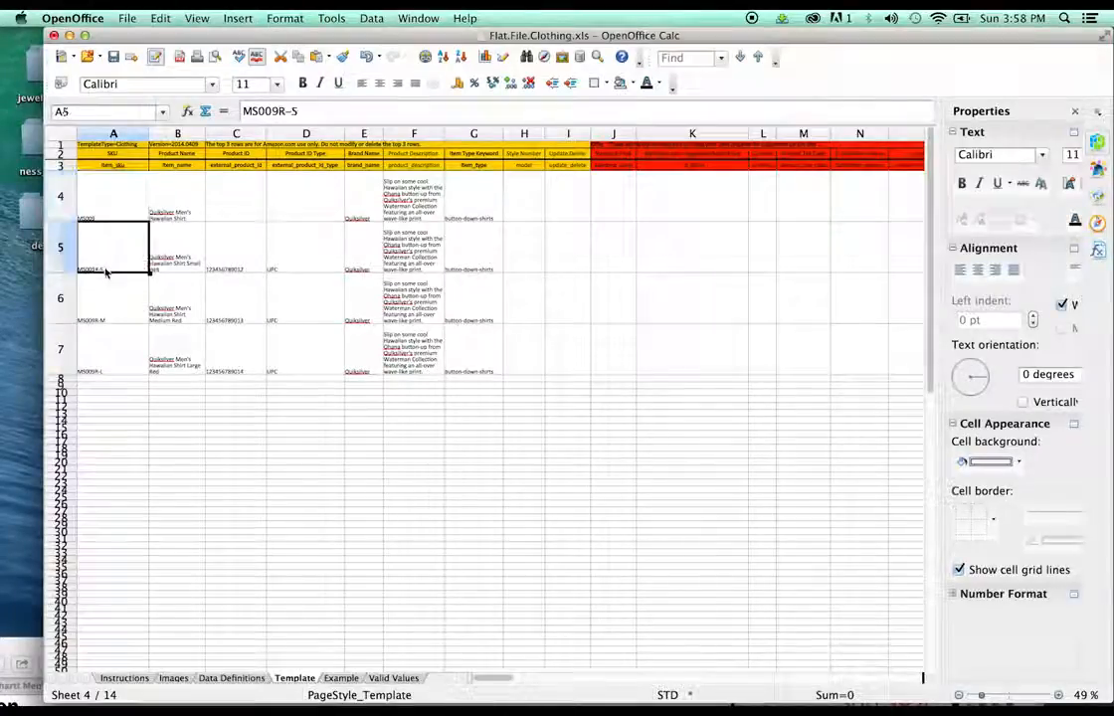
pyautogui.click(104, 343)
pyautogui.click(109, 314)
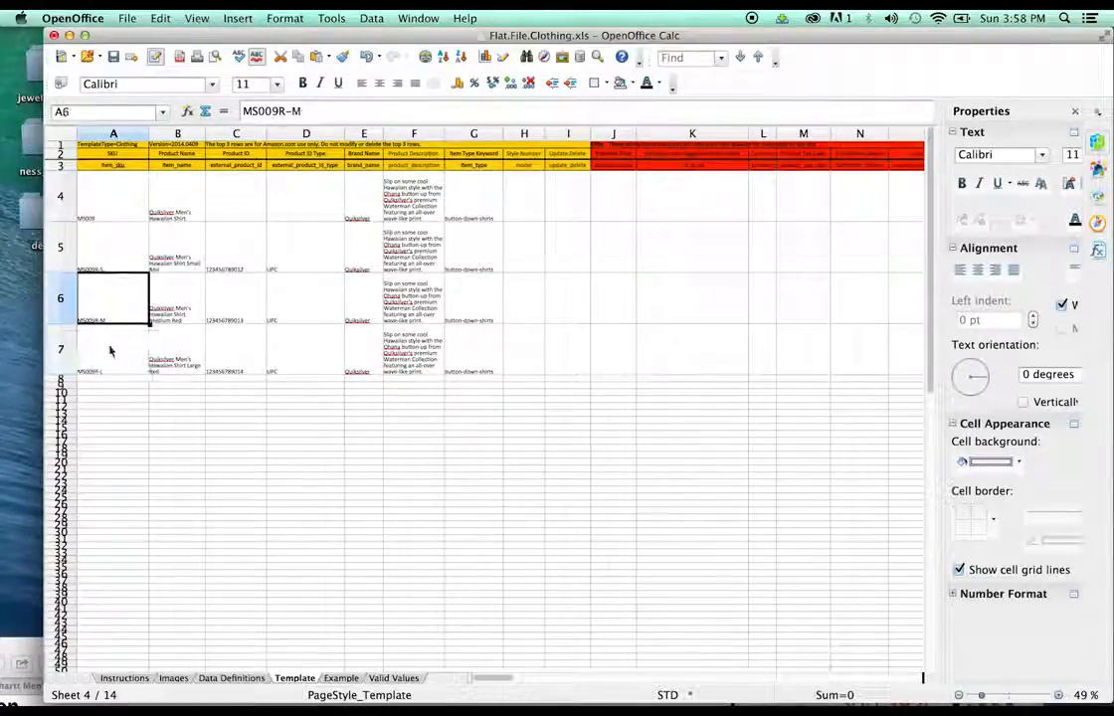
pyautogui.click(109, 348)
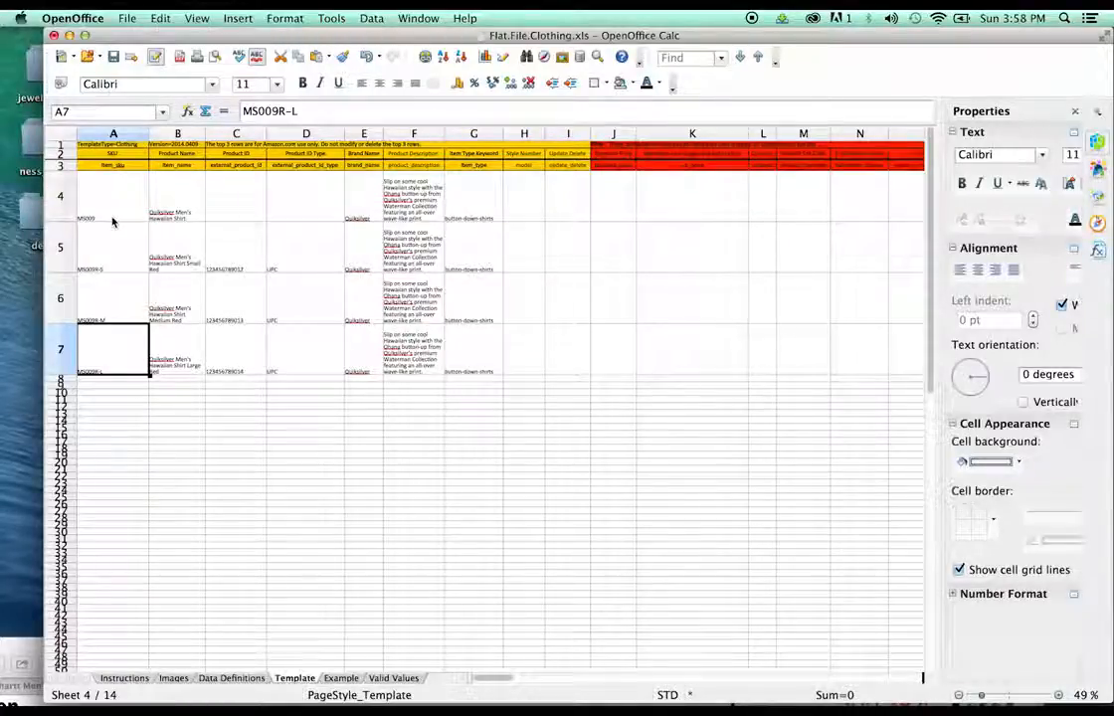
# Step: Enter the parent SKU 123 in cell A8, below the sample products
pyautogui.doubleClick(113, 380)
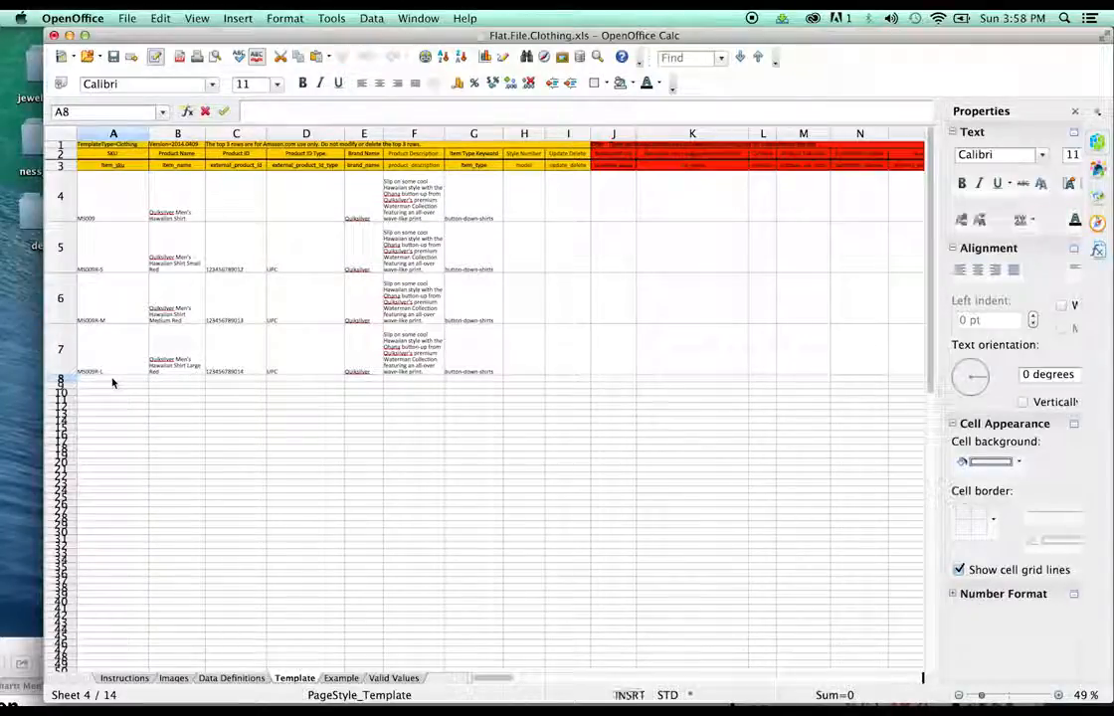
pyautogui.write('MS')
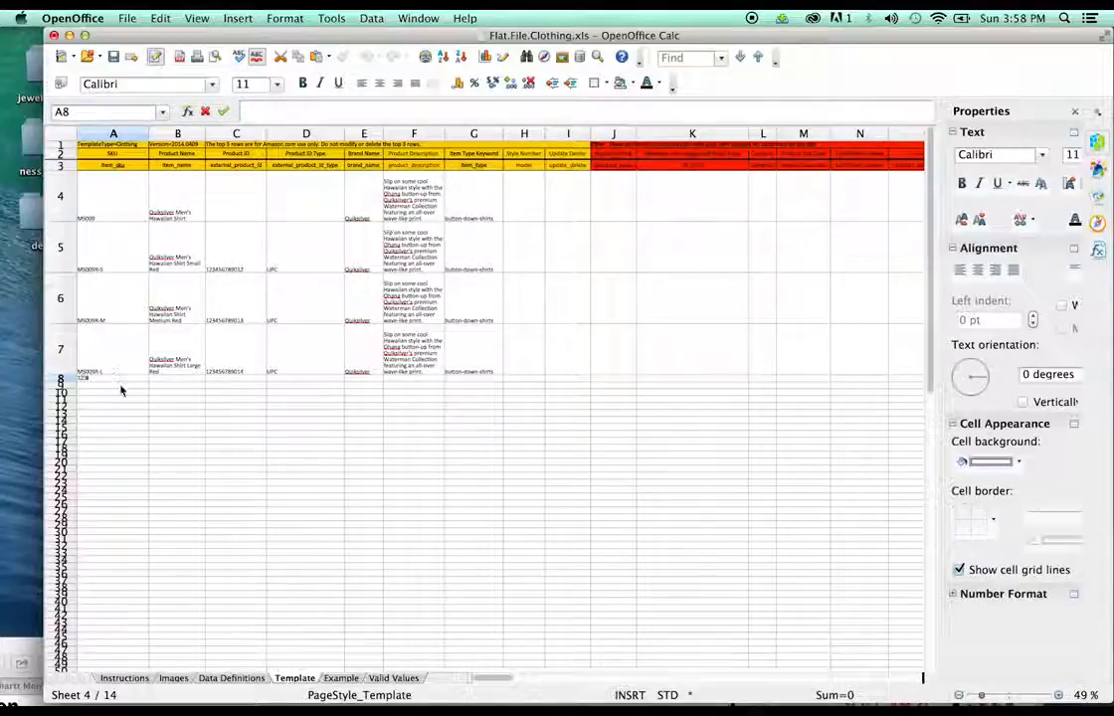
pyautogui.press('Return')
# Step: Enter the child SKUs 123-coalheather in cell A9 and 123-crimson in cell A10
pyautogui.write('124')
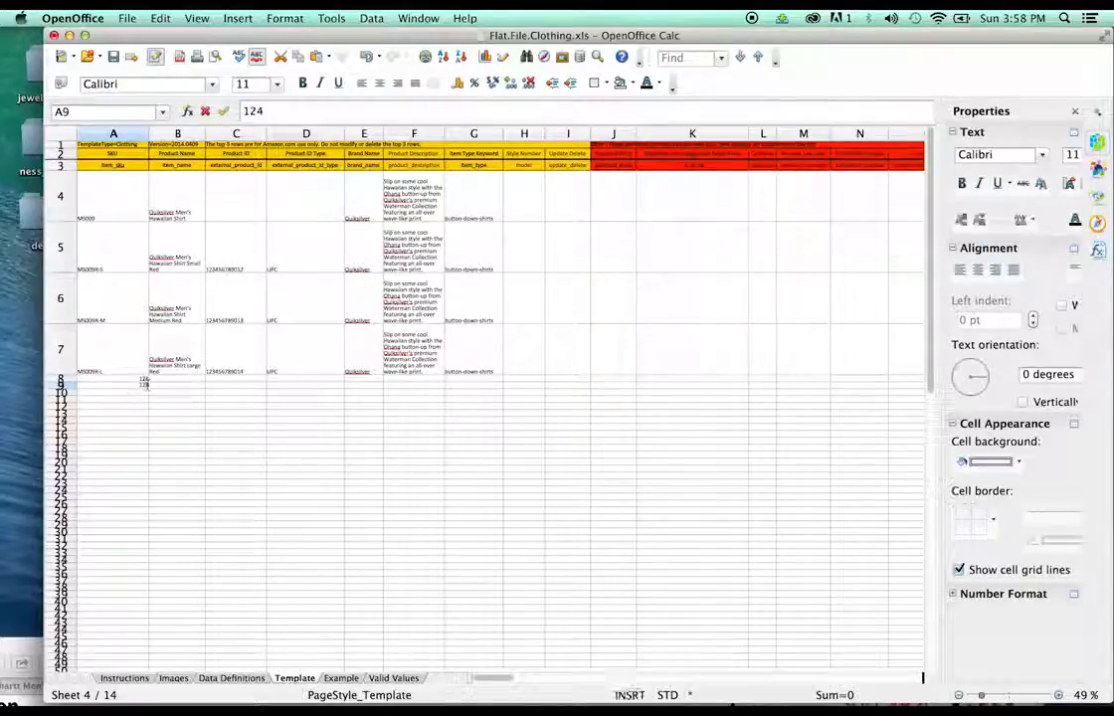
pyautogui.press('BackSpace')
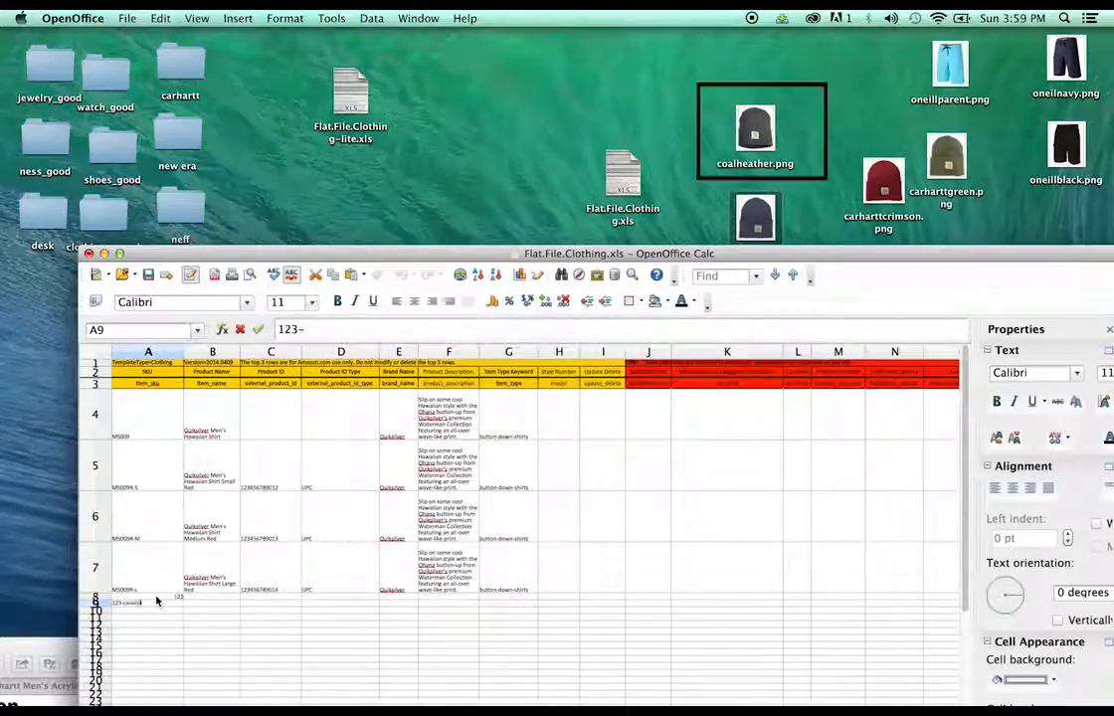
pyautogui.write('ather')
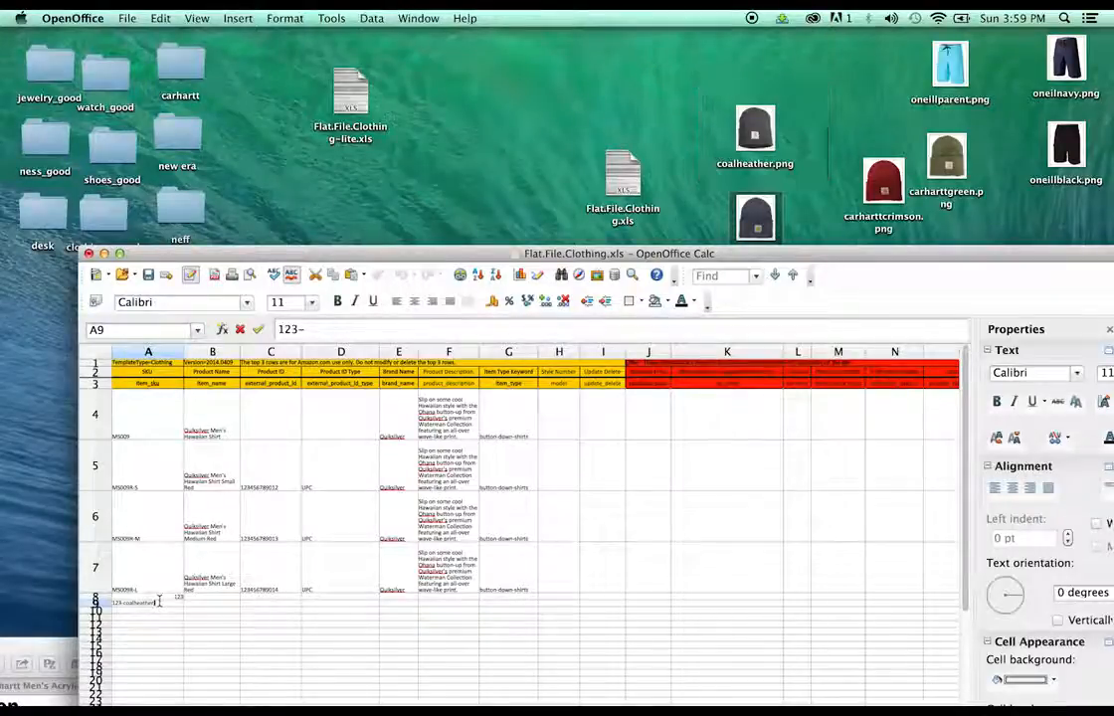
pyautogui.press('Return')
pyautogui.write('123-')
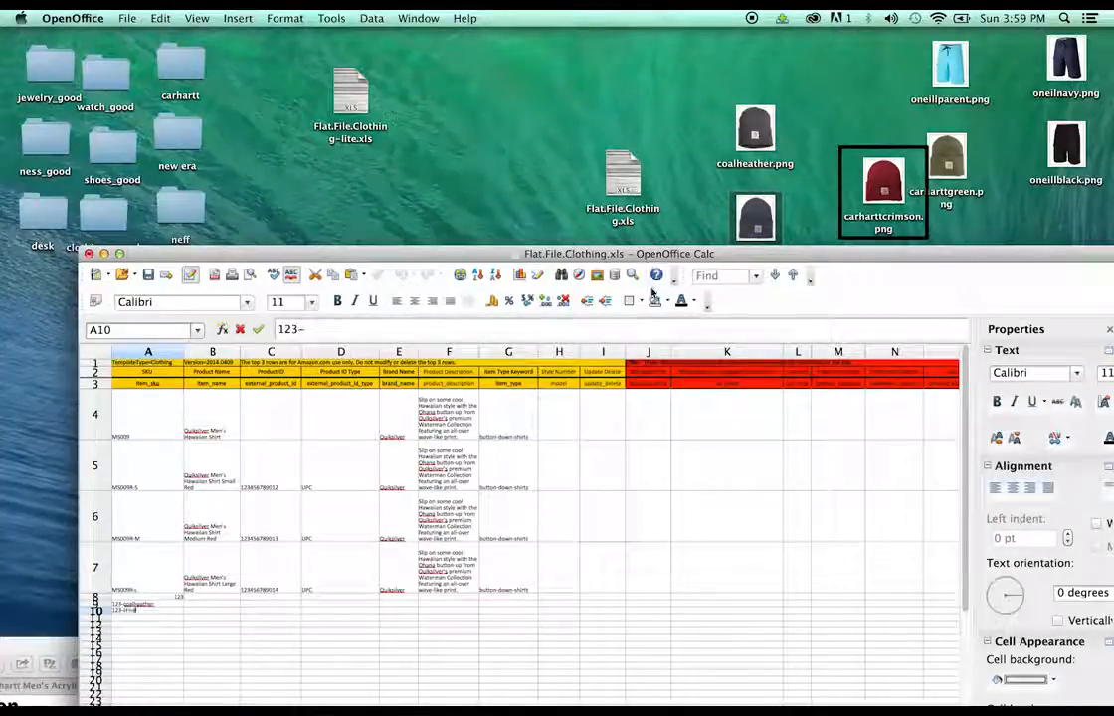
pyautogui.click(146, 619)
# Step: Move coalheather.png away from the other hat images on the desktop and change the child SKU in cell A9 to 123-green
pyautogui.moveTo(756, 131); pyautogui.dragTo(604, 101)
pyautogui.moveTo(708, 254); pyautogui.dragTo(708, 281)
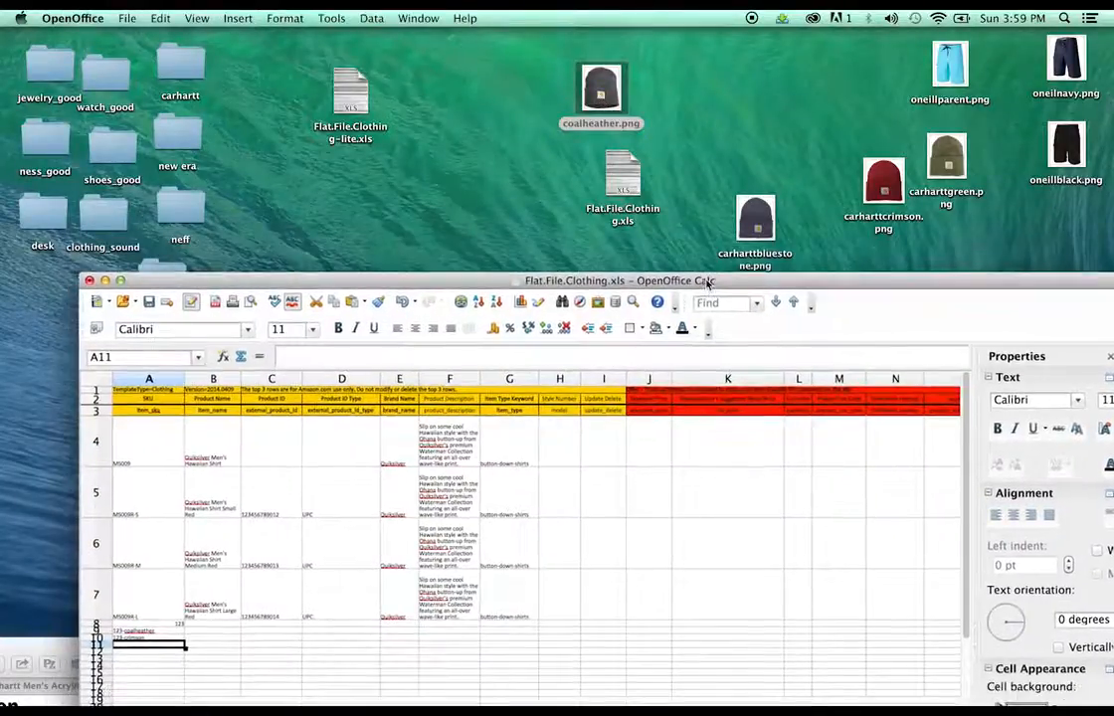
pyautogui.doubleClick(154, 631)
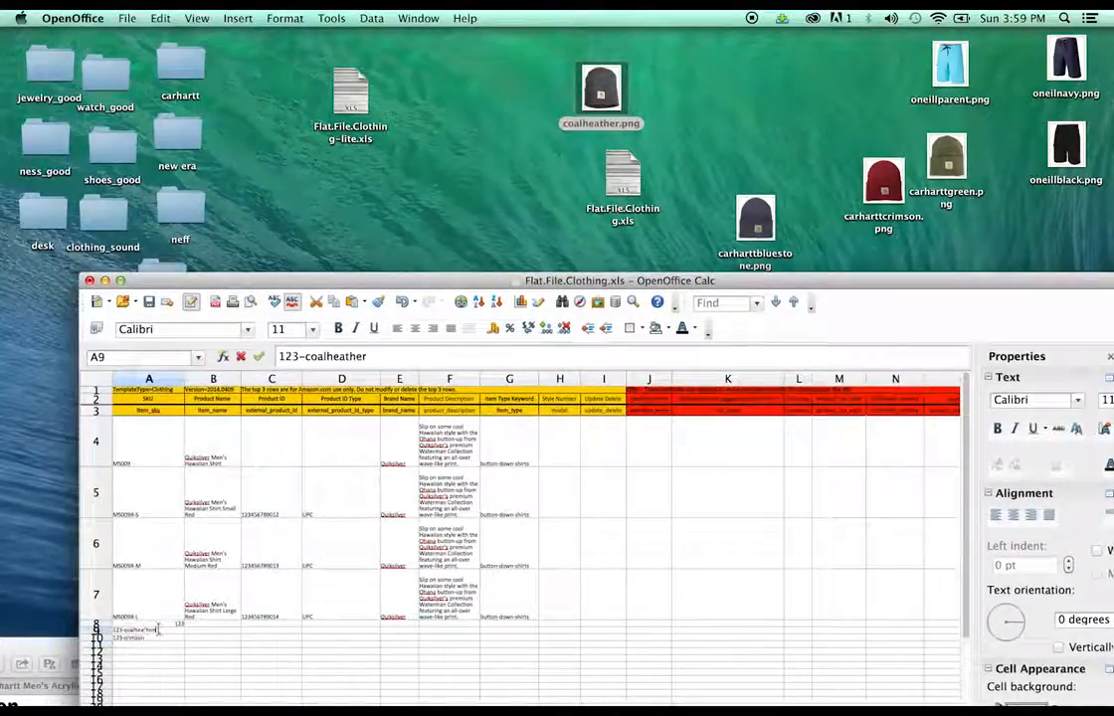
pyautogui.moveTo(157, 630); pyautogui.dragTo(127, 631)
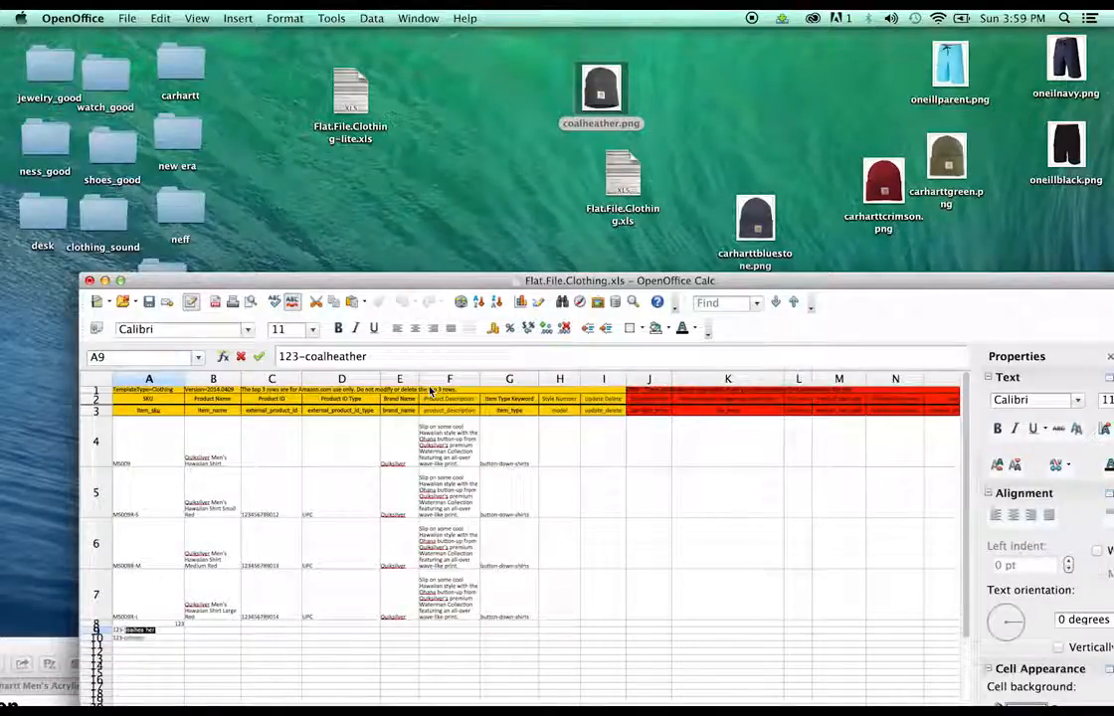
pyautogui.write('g')
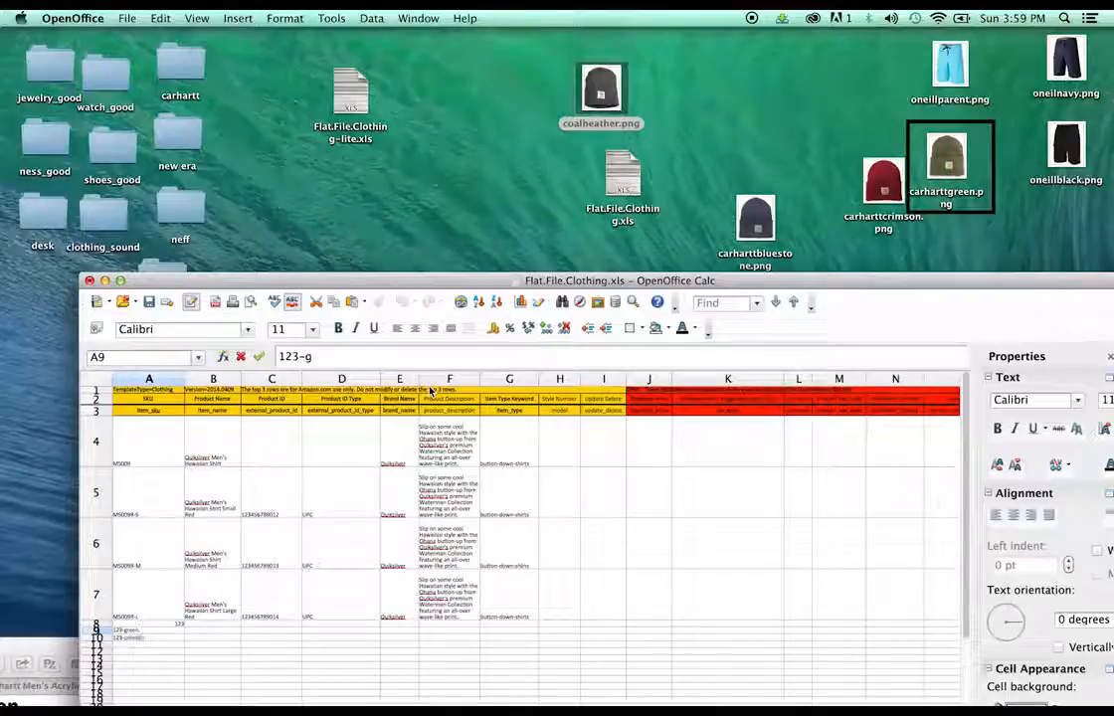
pyautogui.click(167, 647)
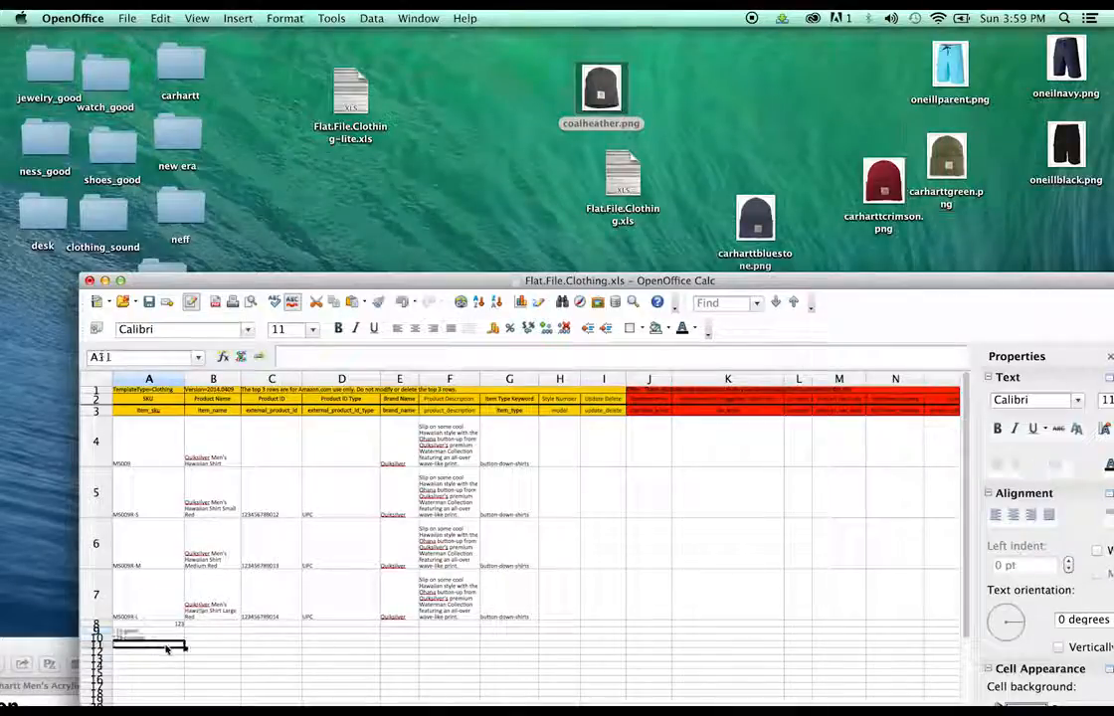
# Step: Enter the child SKU 123-bluestone in cell A11
pyautogui.doubleClick(166, 649)
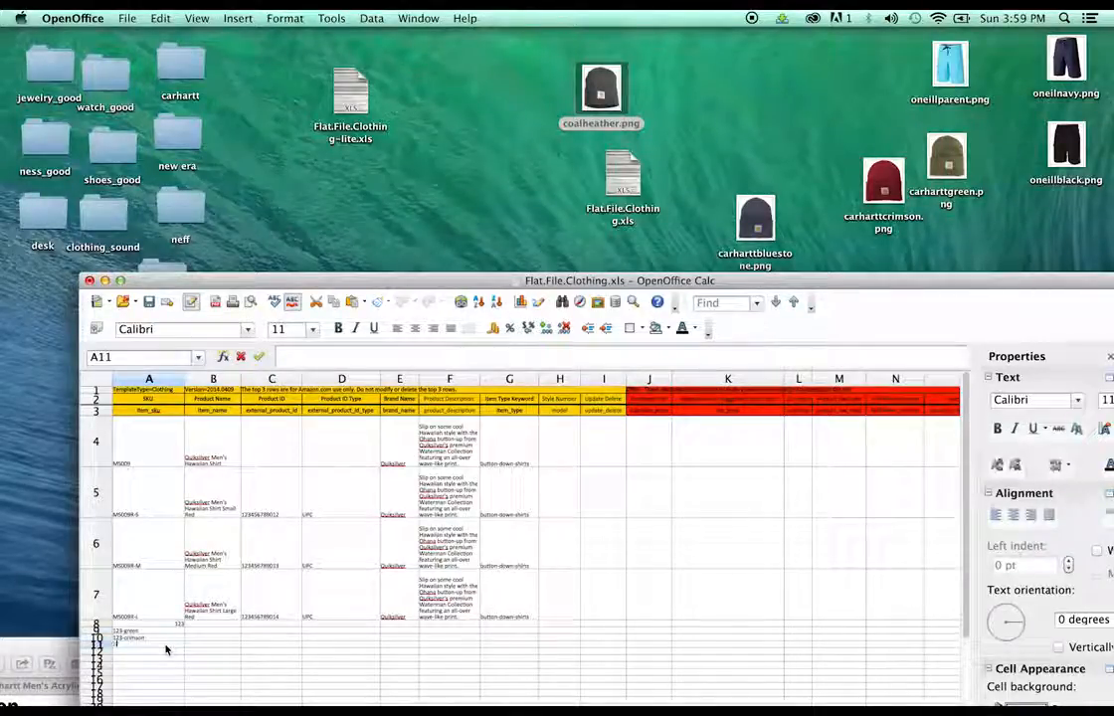
pyautogui.write('123-bl')
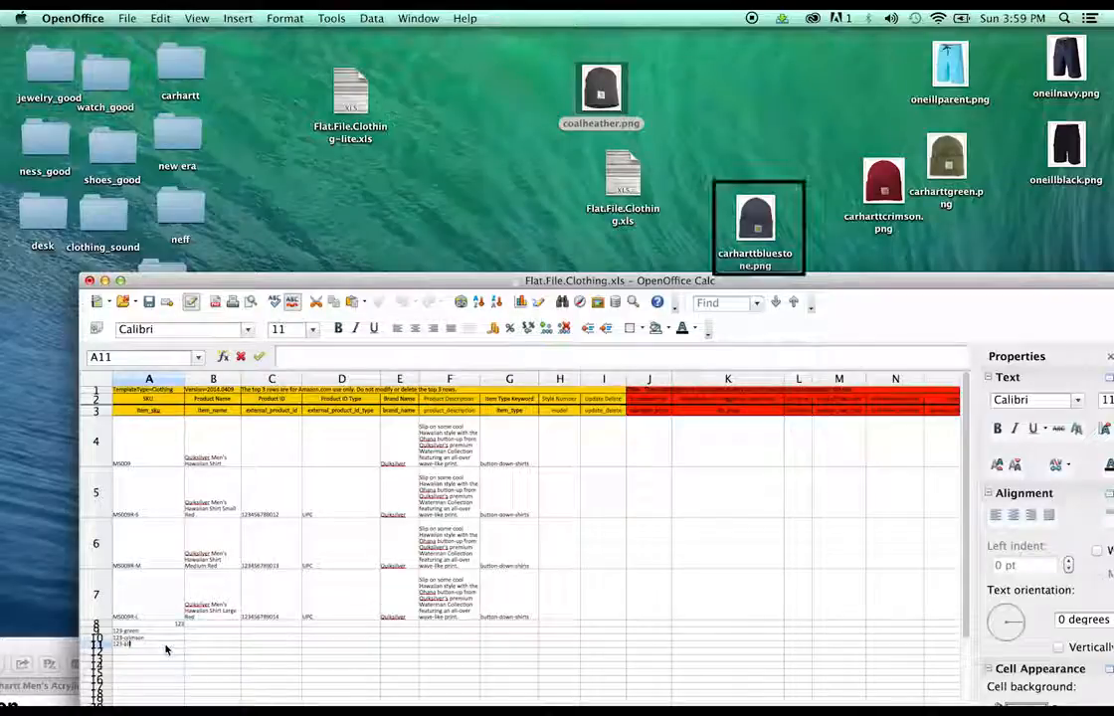
pyautogui.write('uestone')
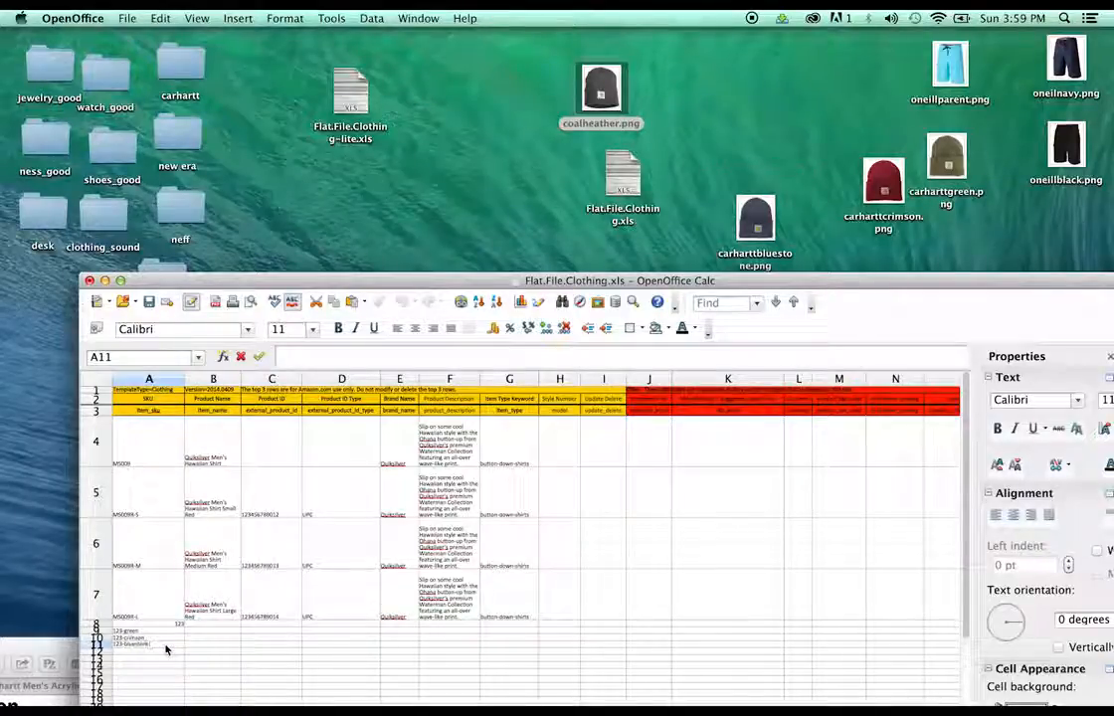
# Step: Change the child SKU in cell A9 to 123-armygreen
pyautogui.click(132, 631)
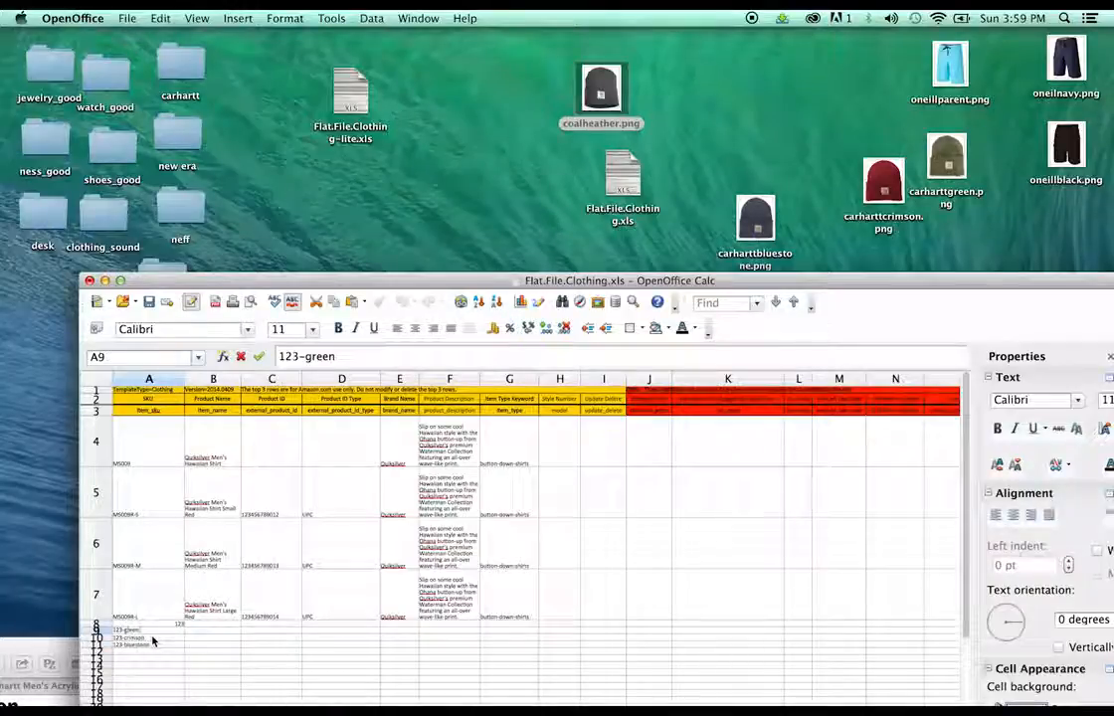
pyautogui.write('army')
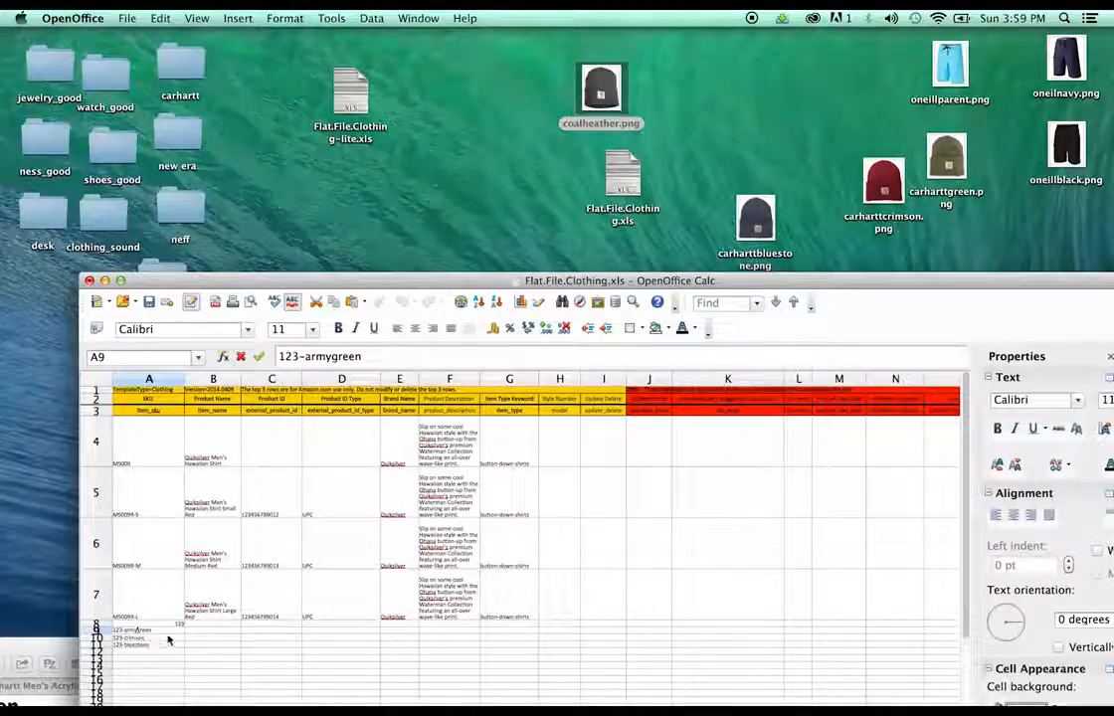
pyautogui.click(165, 626)
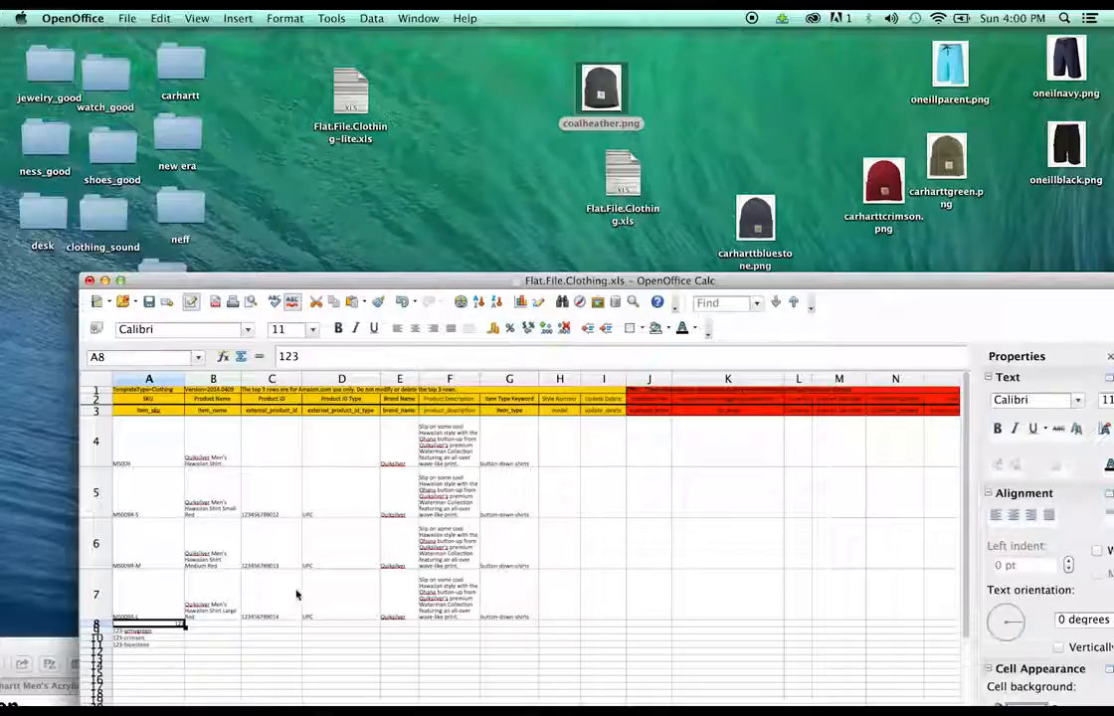
# Step: Left-align the parent and child SKUs in cells A8 to A11
pyautogui.moveTo(159, 647); pyautogui.dragTo(179, 625)
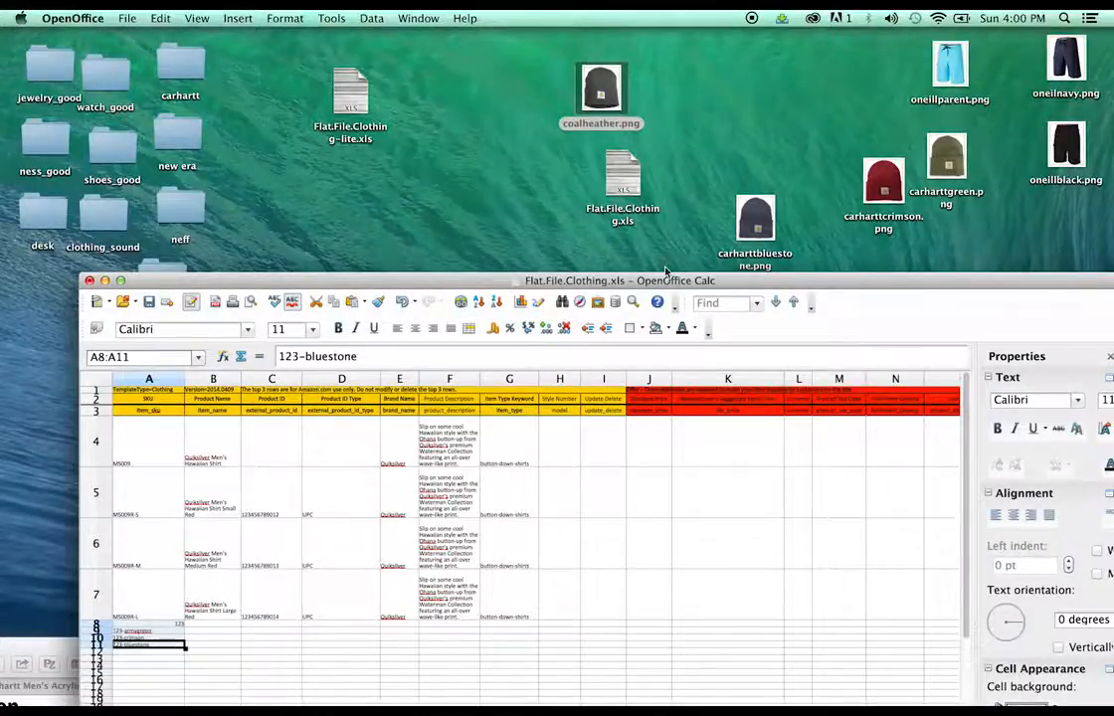
pyautogui.moveTo(666, 272); pyautogui.dragTo(616, 56)
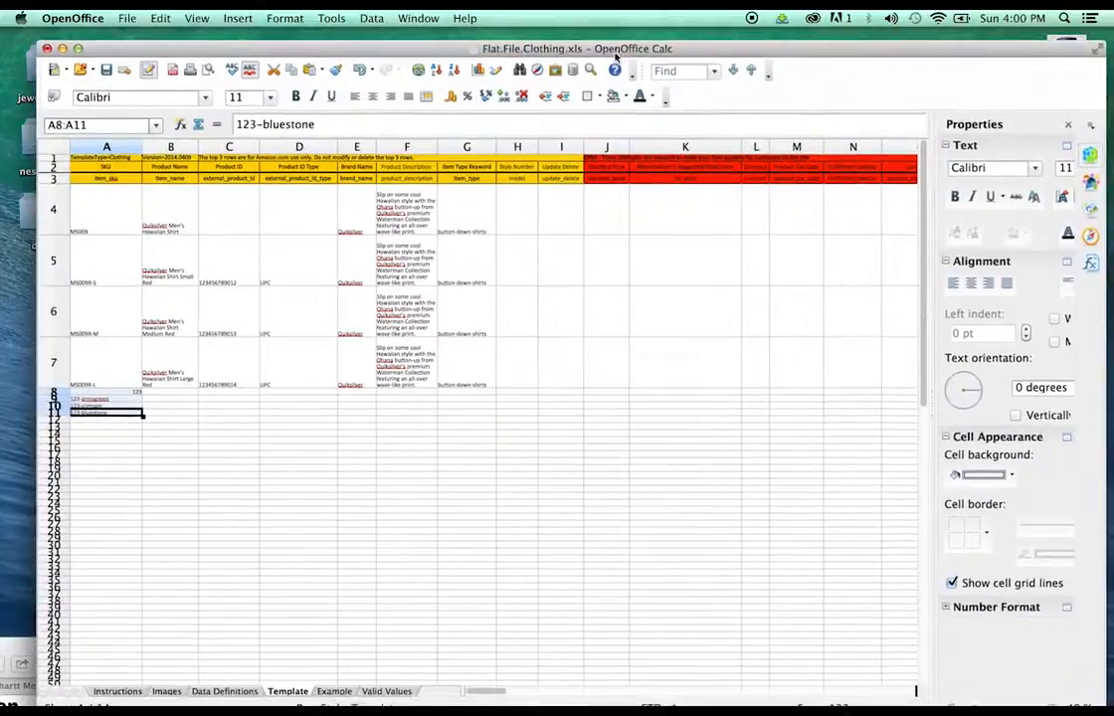
pyautogui.click(418, 18)
pyautogui.moveTo(197, 18)
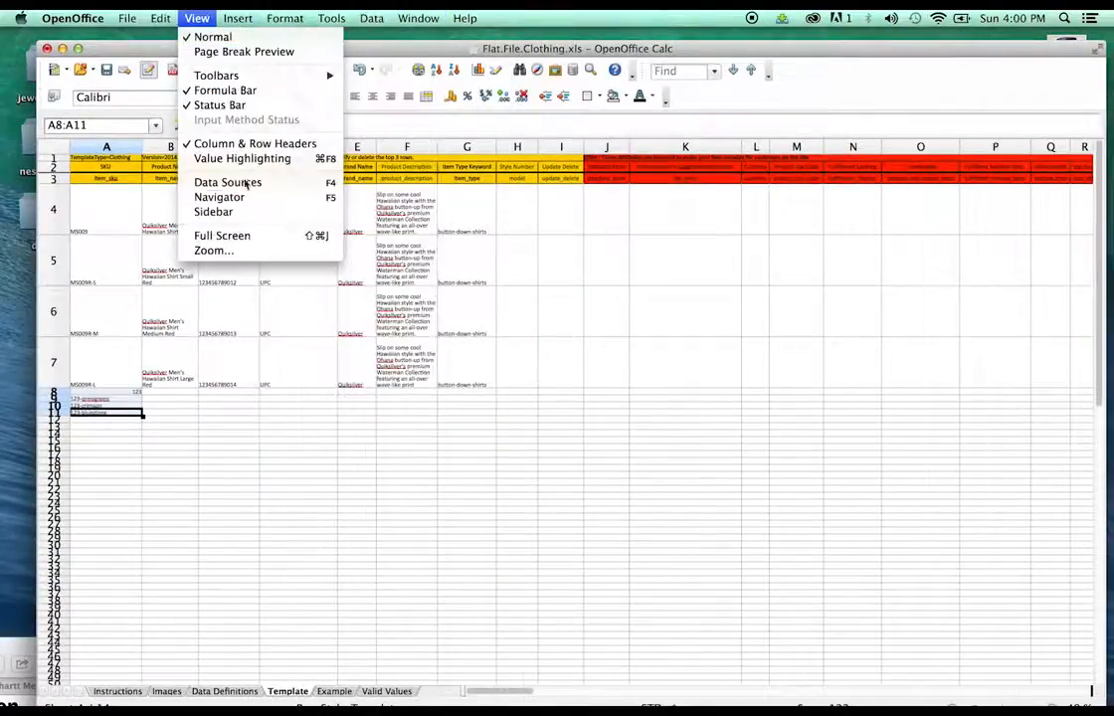
pyautogui.click(212, 210)
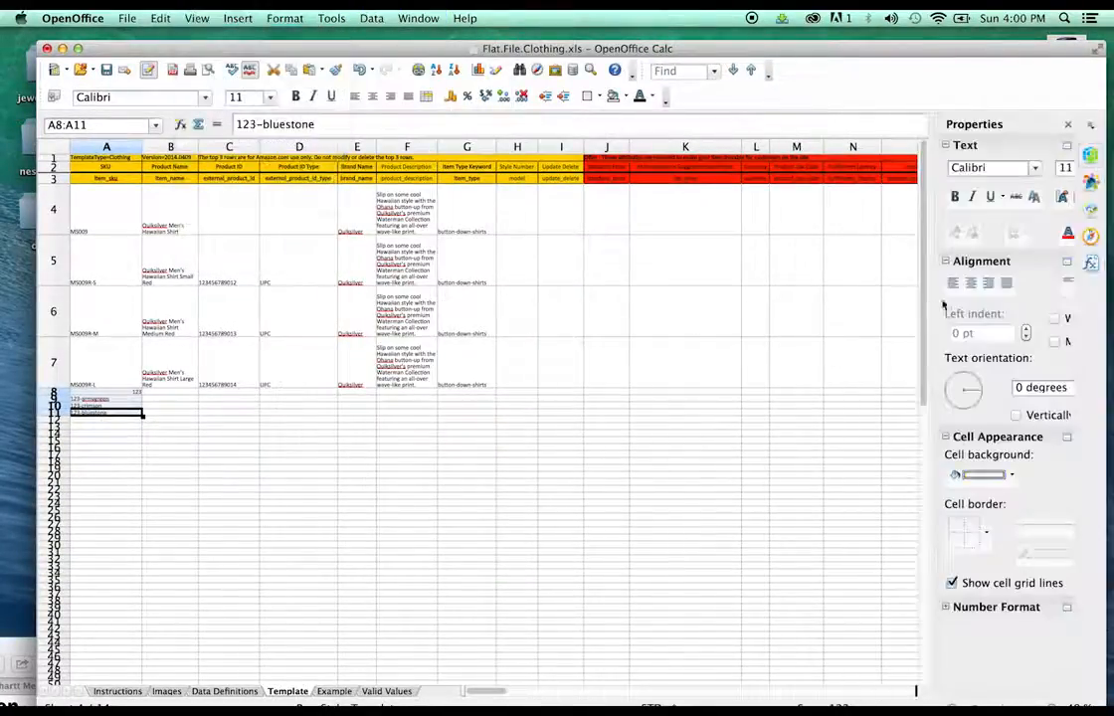
pyautogui.click(988, 285)
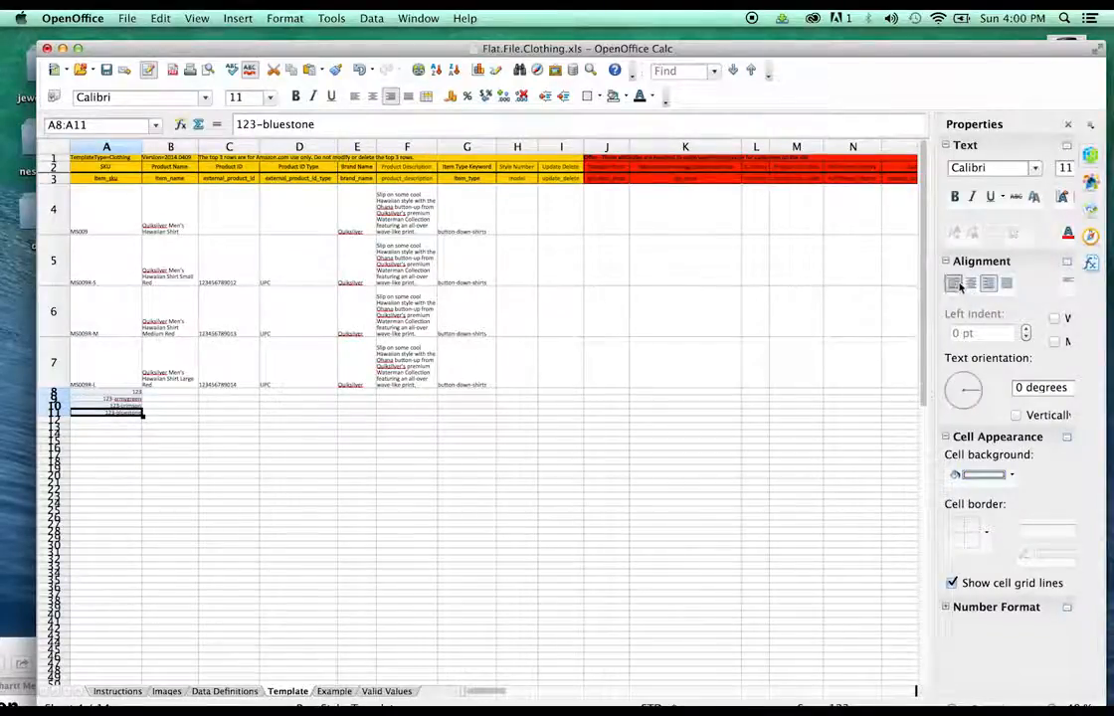
pyautogui.click(954, 285)
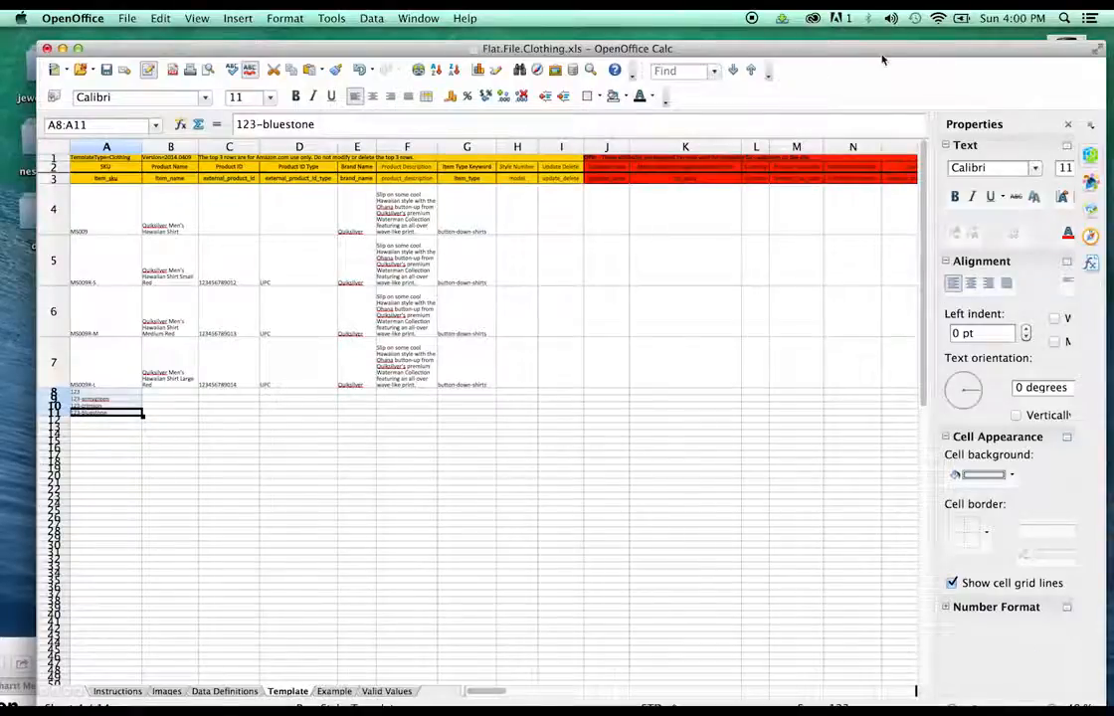
# Step: Copy the title Carhartt Men's Acrylic Watch Hat from the Amazon product page in Safari into cell B8 of the Template sheet
pyautogui.moveTo(882, 54); pyautogui.dragTo(870, 25)
pyautogui.moveTo(963, 699); pyautogui.dragTo(979, 694)
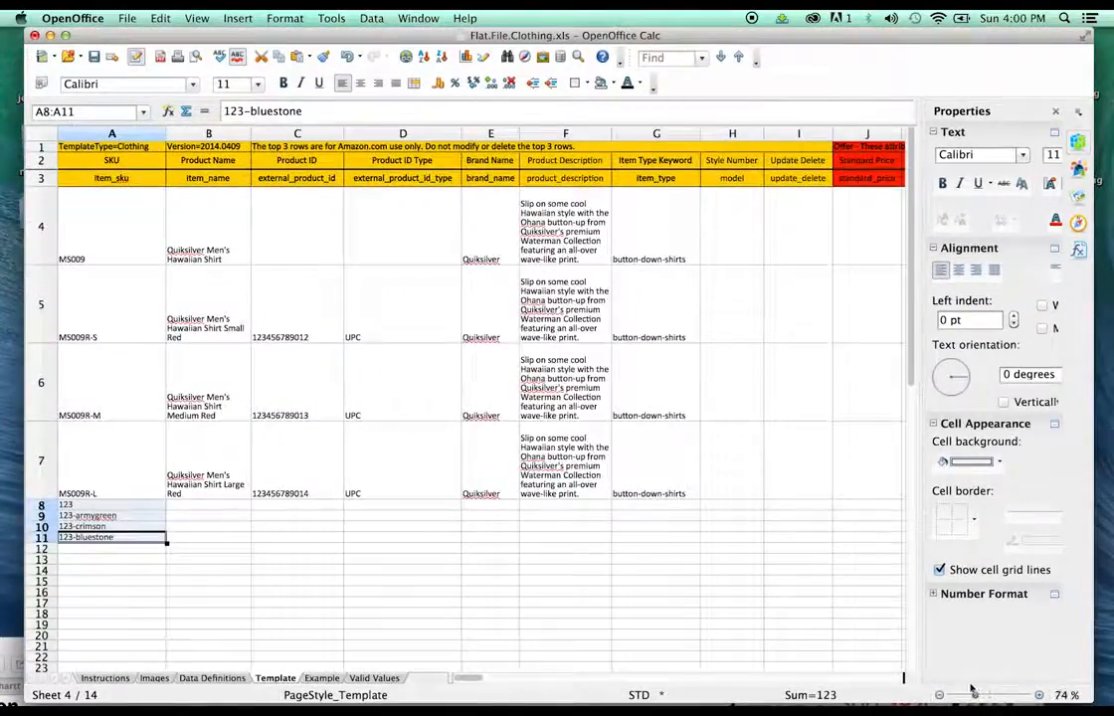
pyautogui.click(209, 252)
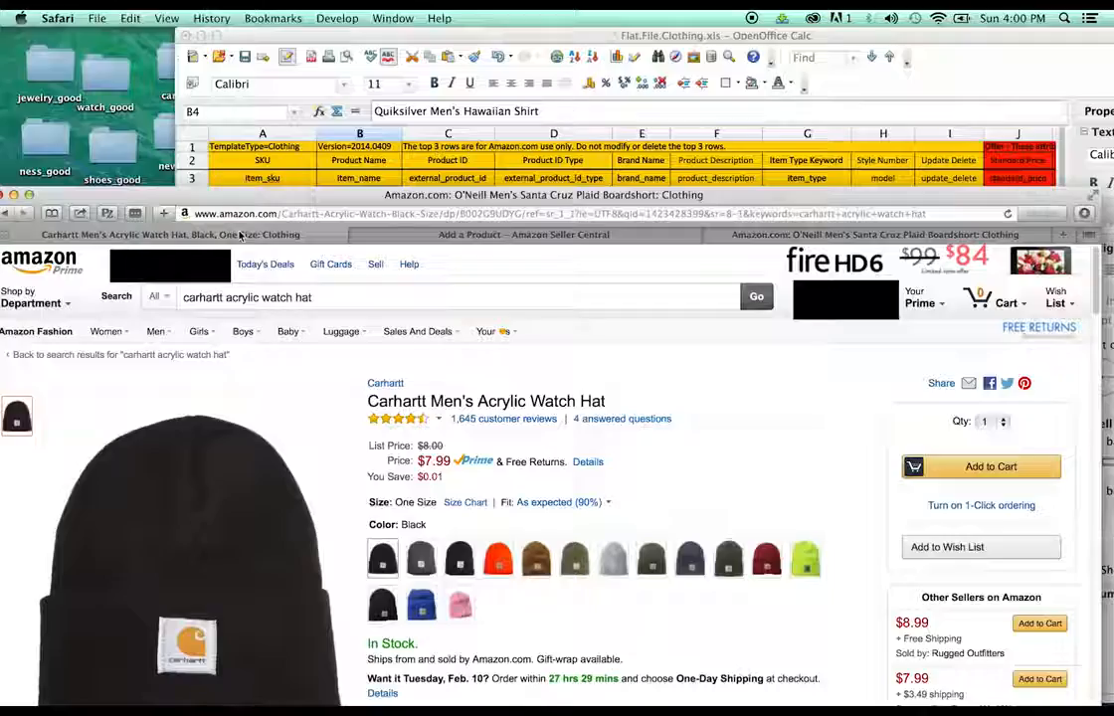
pyautogui.moveTo(623, 403); pyautogui.dragTo(367, 402)
pyautogui.press('super+c')
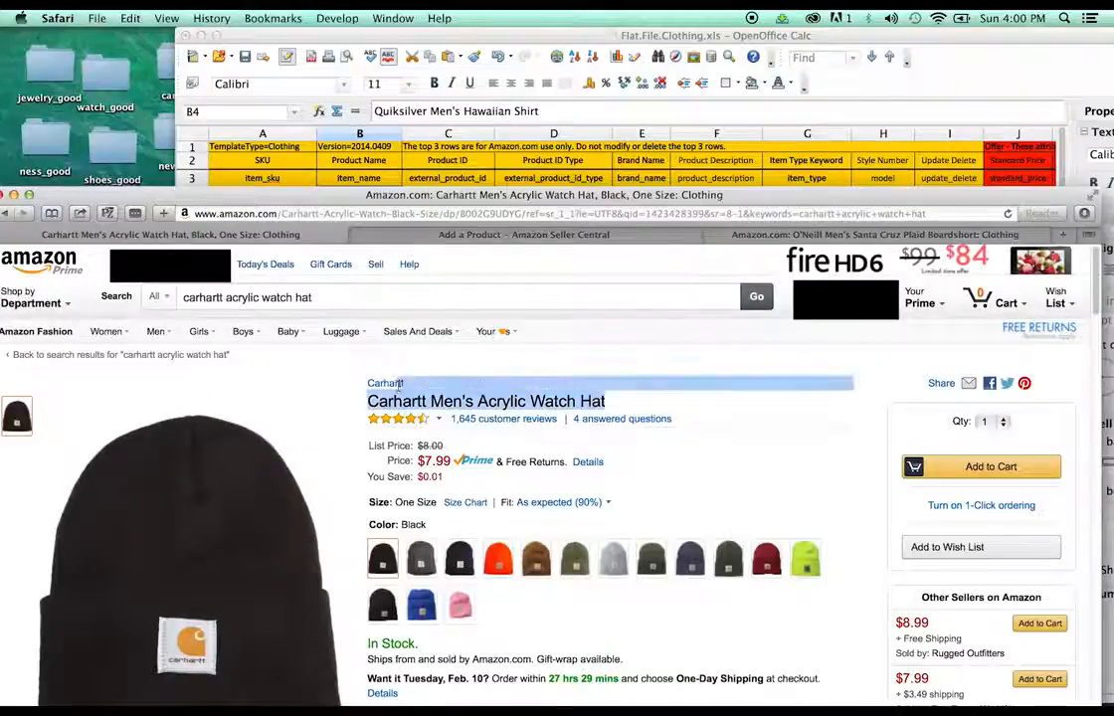
pyautogui.click(455, 35)
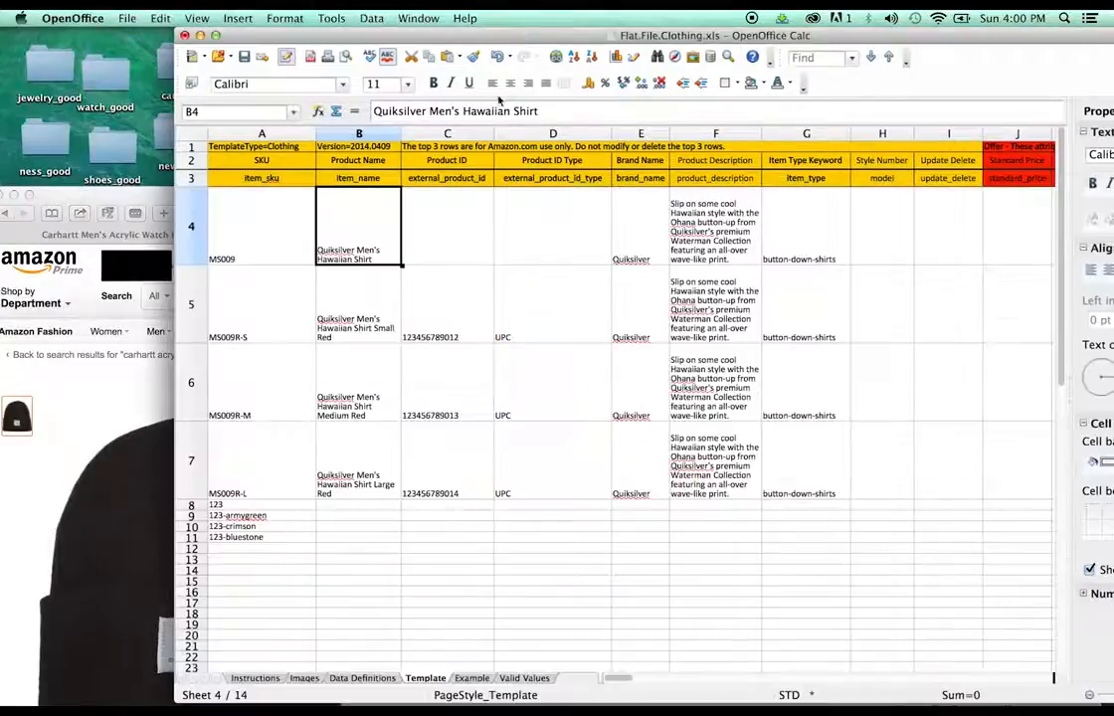
pyautogui.click(341, 504)
pyautogui.press('super+v')
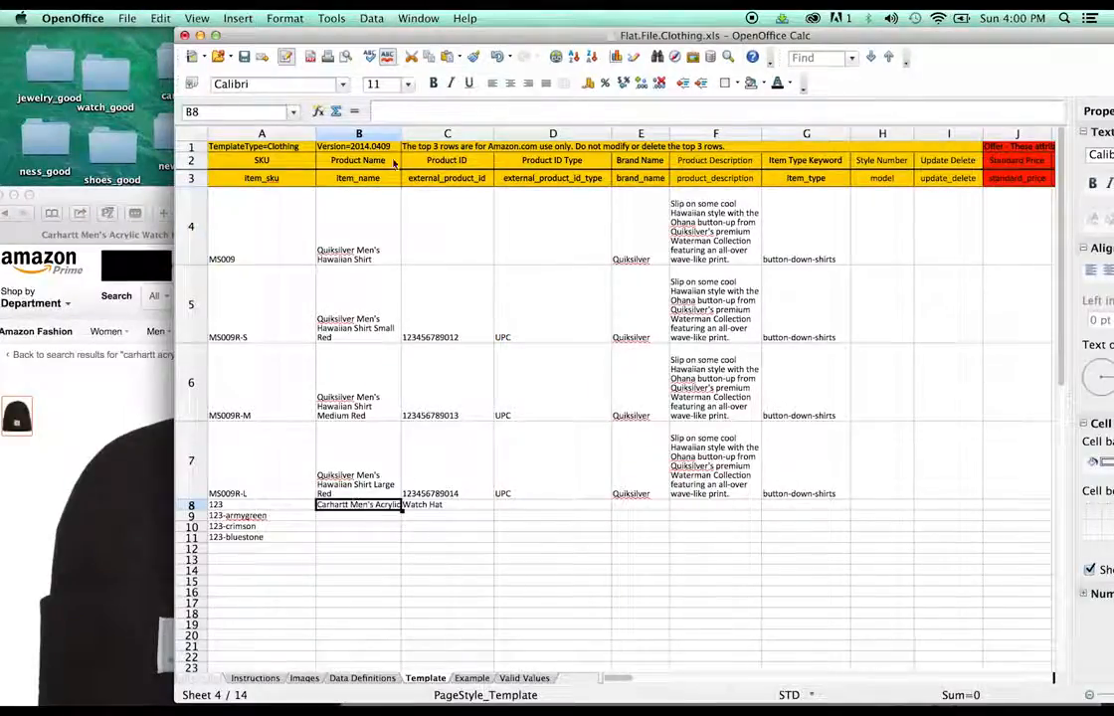
# Step: Fill the hat's product name from B8 down to B11 and widen the Product Name column to fit the longer names
pyautogui.moveTo(402, 133); pyautogui.dragTo(462, 138)
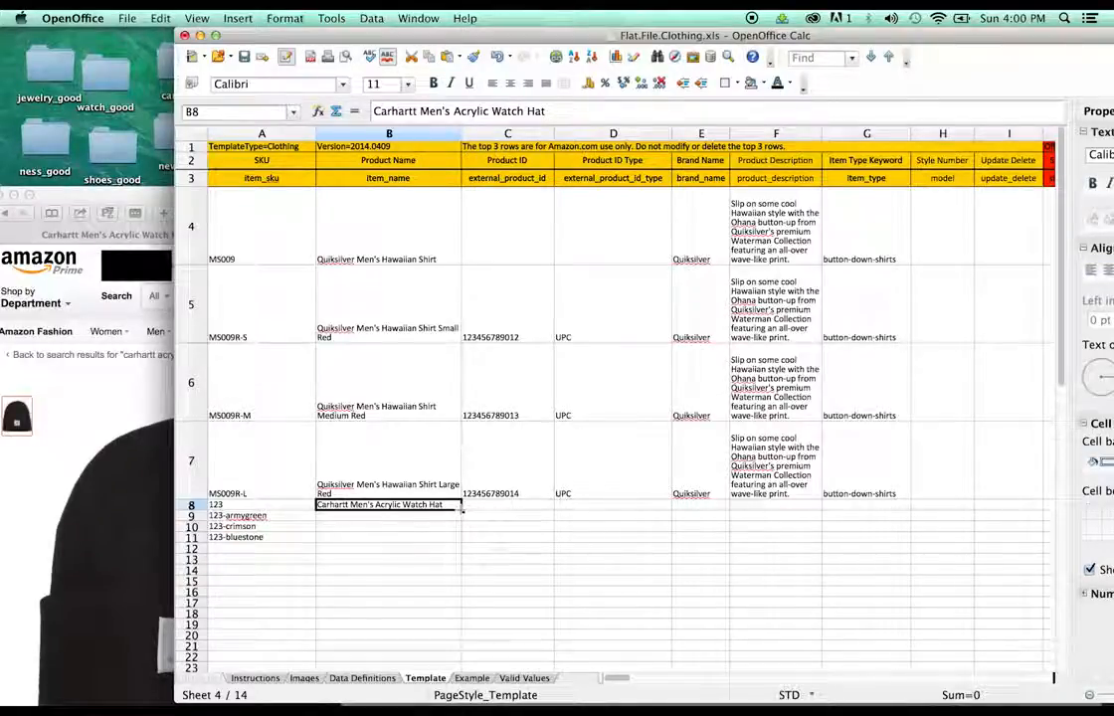
pyautogui.moveTo(462, 510); pyautogui.dragTo(457, 547)
pyautogui.click(446, 530)
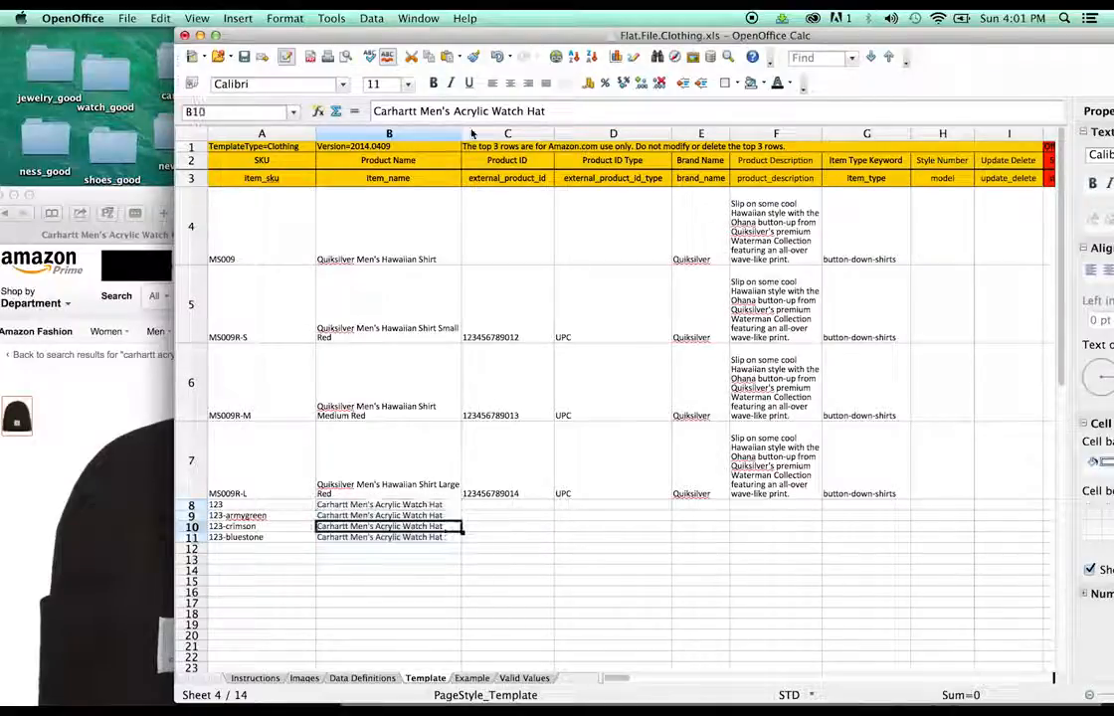
pyautogui.moveTo(462, 133); pyautogui.dragTo(507, 134)
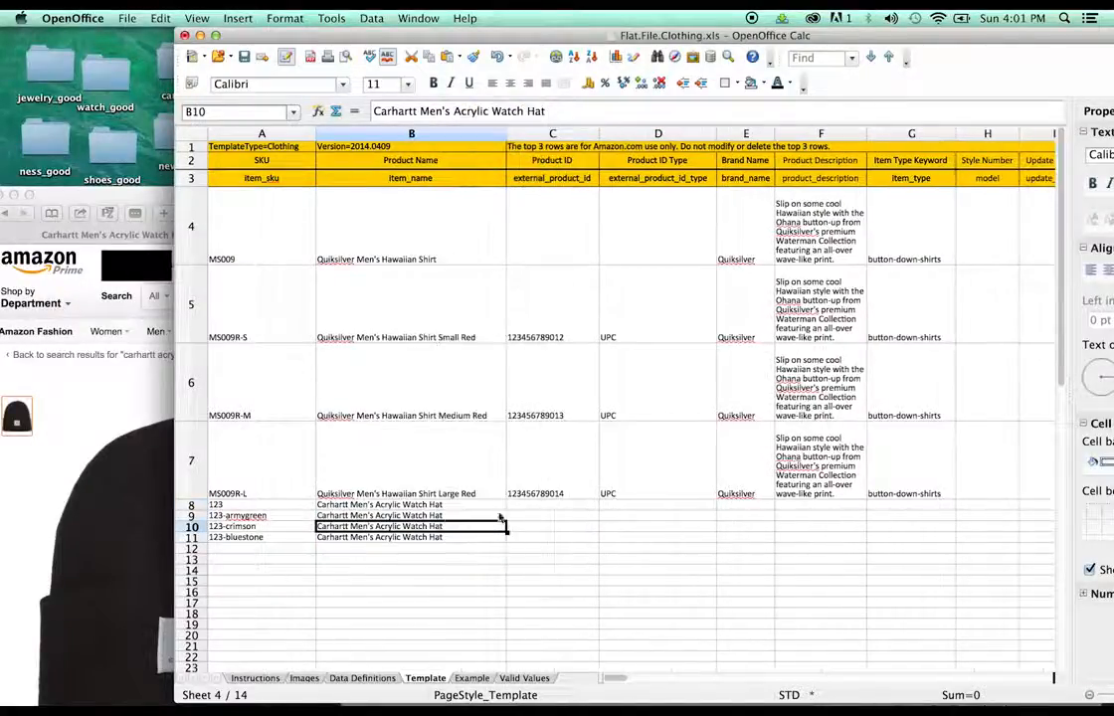
# Step: Append One Size Army Green to the product name of the 123-armygreen child in cell B9
pyautogui.click(446, 518)
pyautogui.tripleClick(447, 516)
pyautogui.click(449, 515)
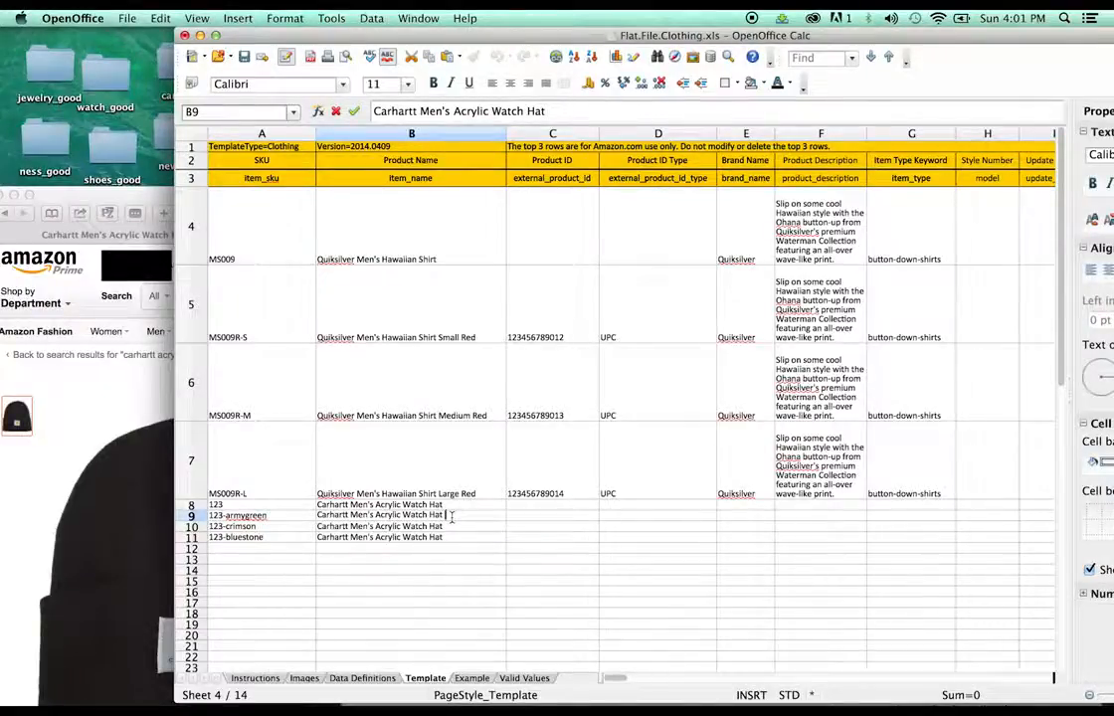
pyautogui.press('super+Tab')
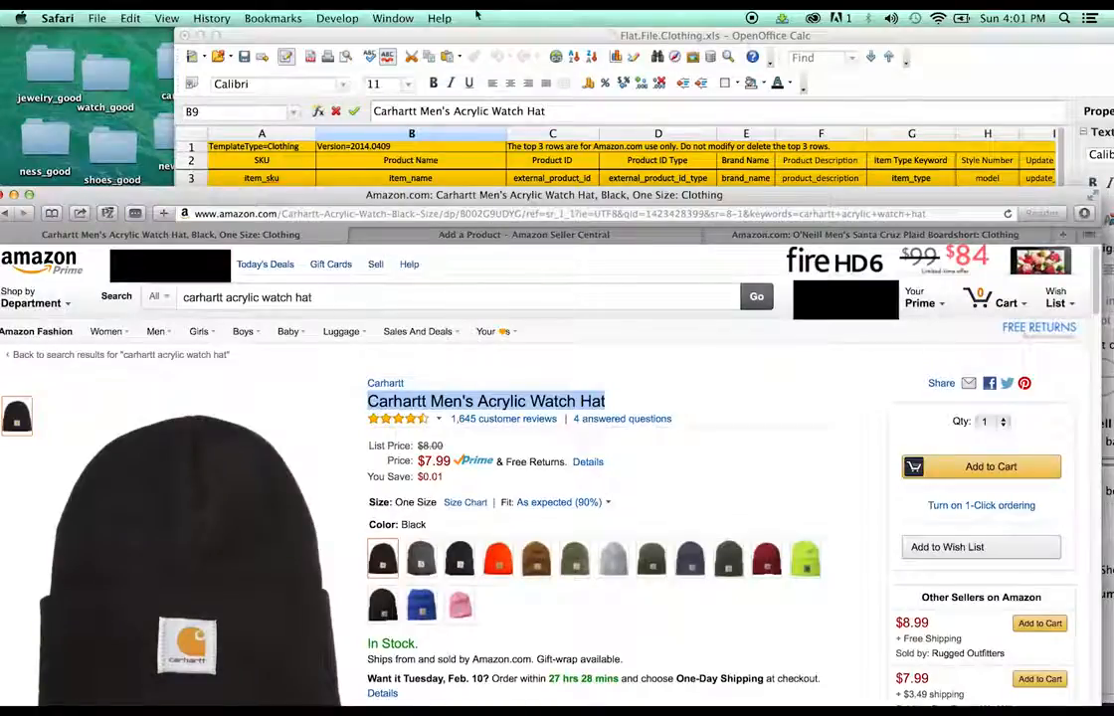
pyautogui.press('super+Tab')
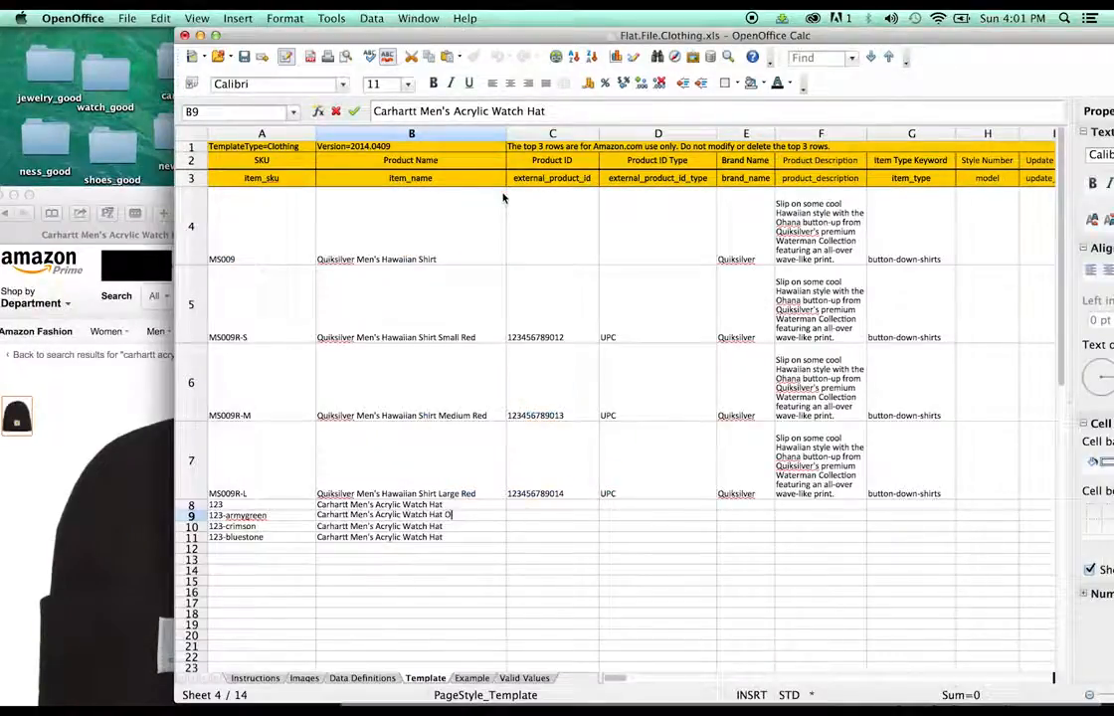
pyautogui.write('Size Army')
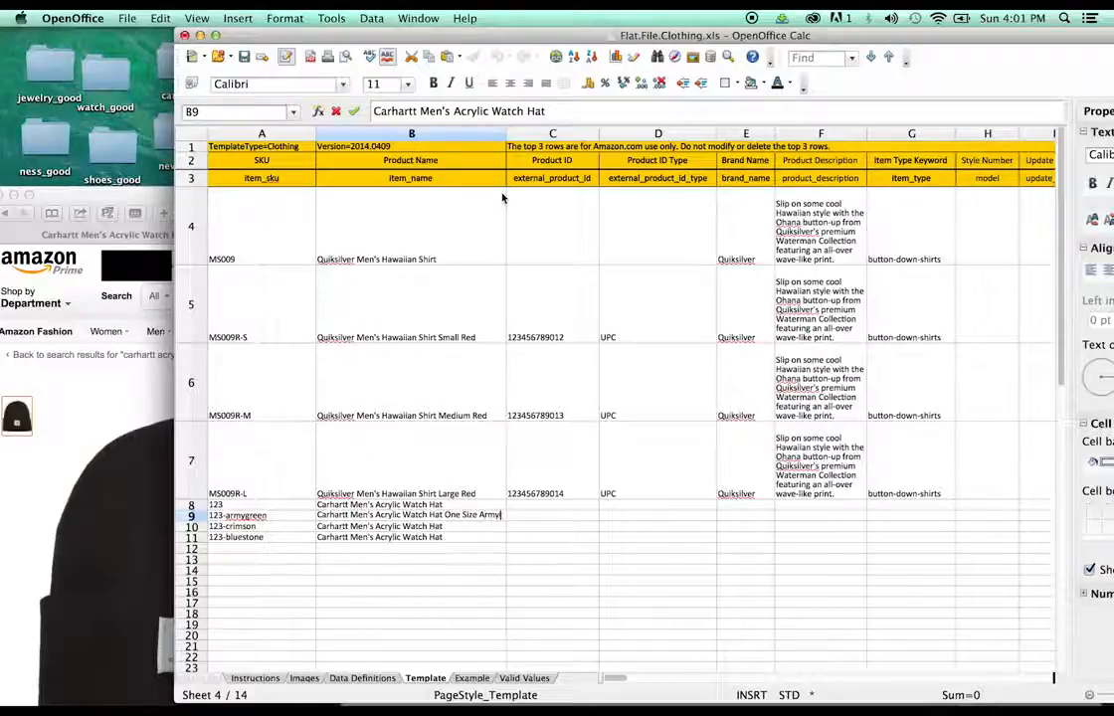
pyautogui.write(' Green')
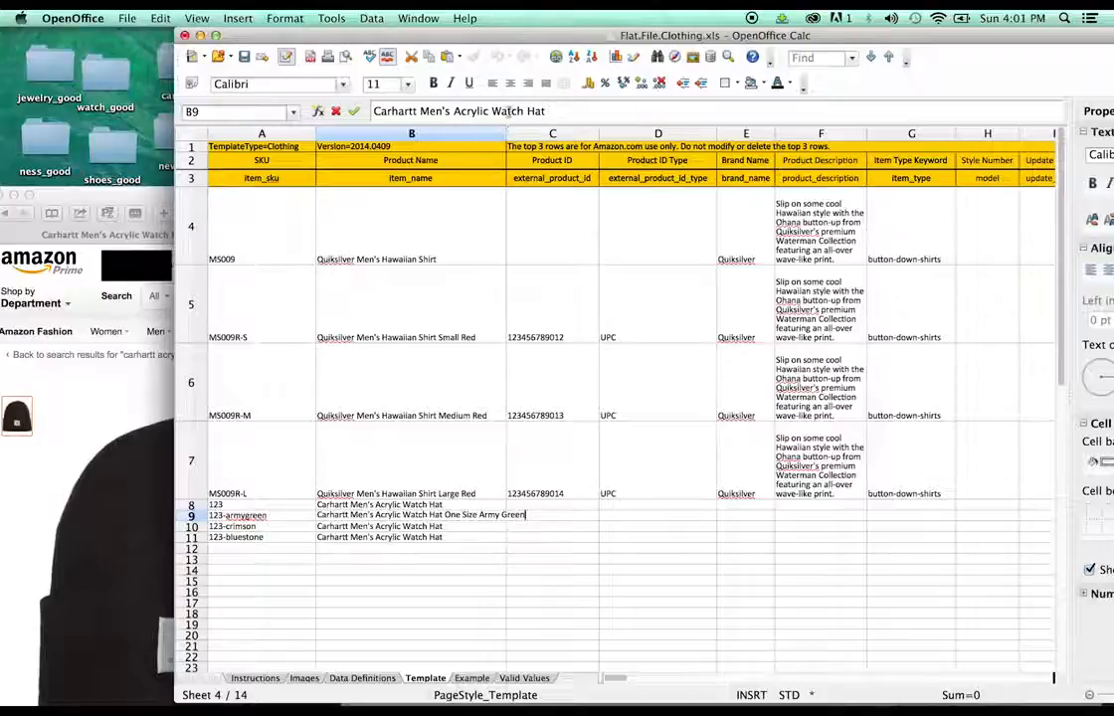
pyautogui.click(552, 528)
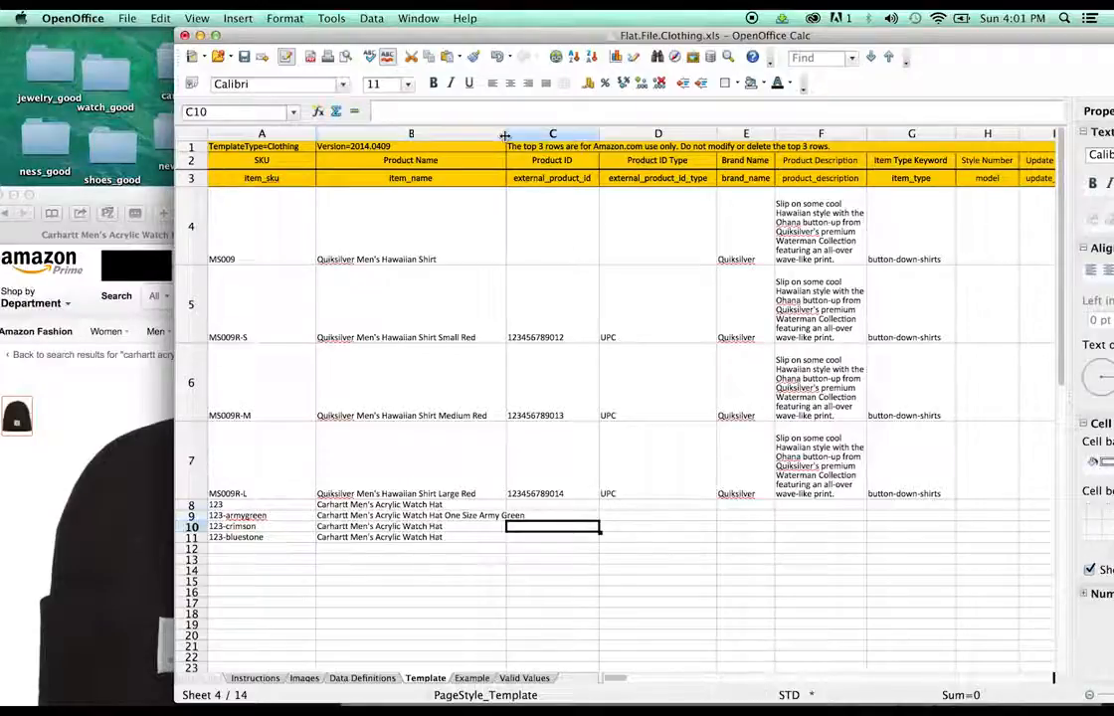
# Step: Widen the Product Name column and append Dark Crimson to the 123-crimson child's product name in B10, checking the color on the Amazon page
pyautogui.moveTo(506, 133); pyautogui.dragTo(570, 138)
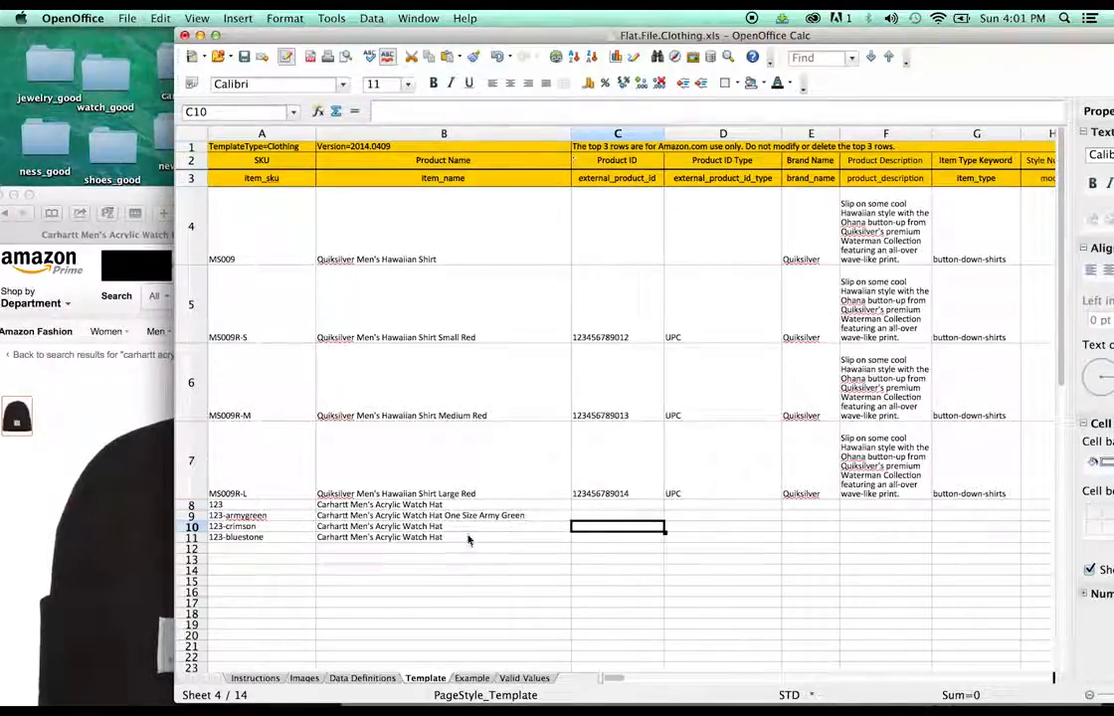
pyautogui.doubleClick(469, 528)
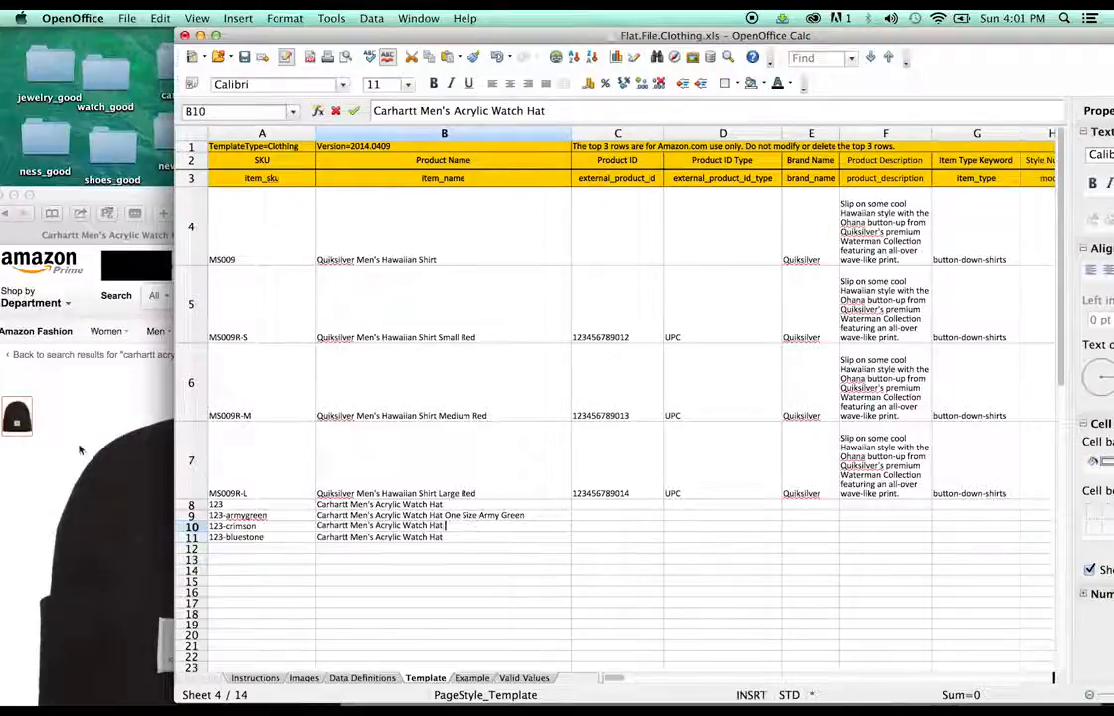
pyautogui.click(62, 451)
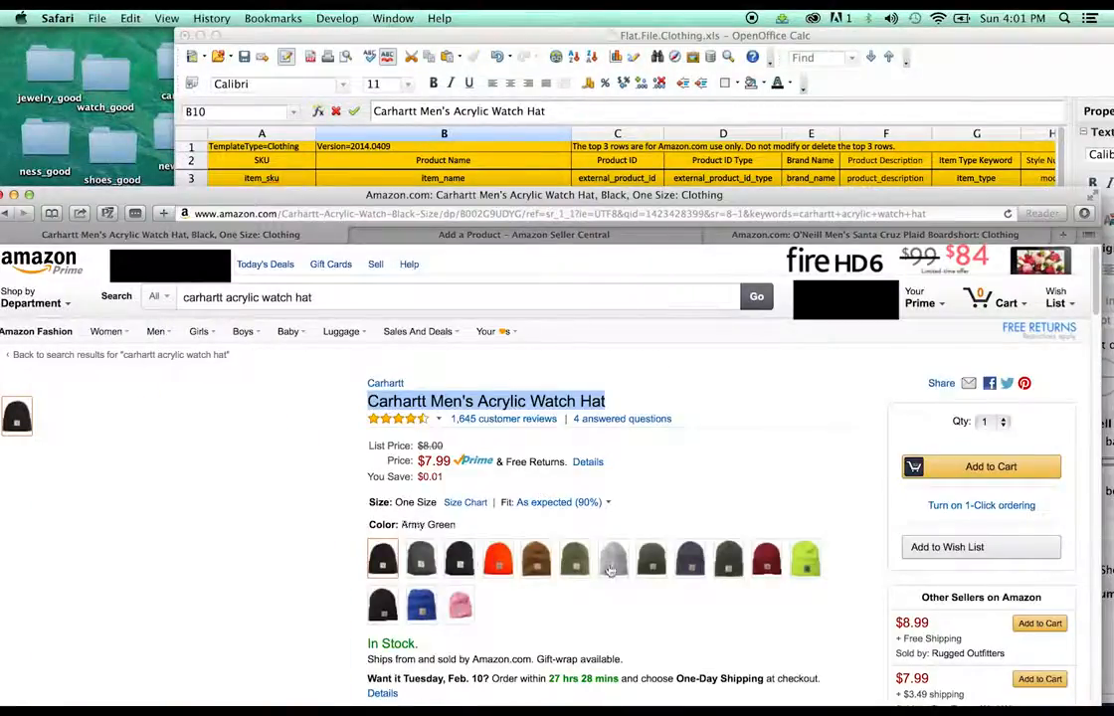
pyautogui.click(666, 35)
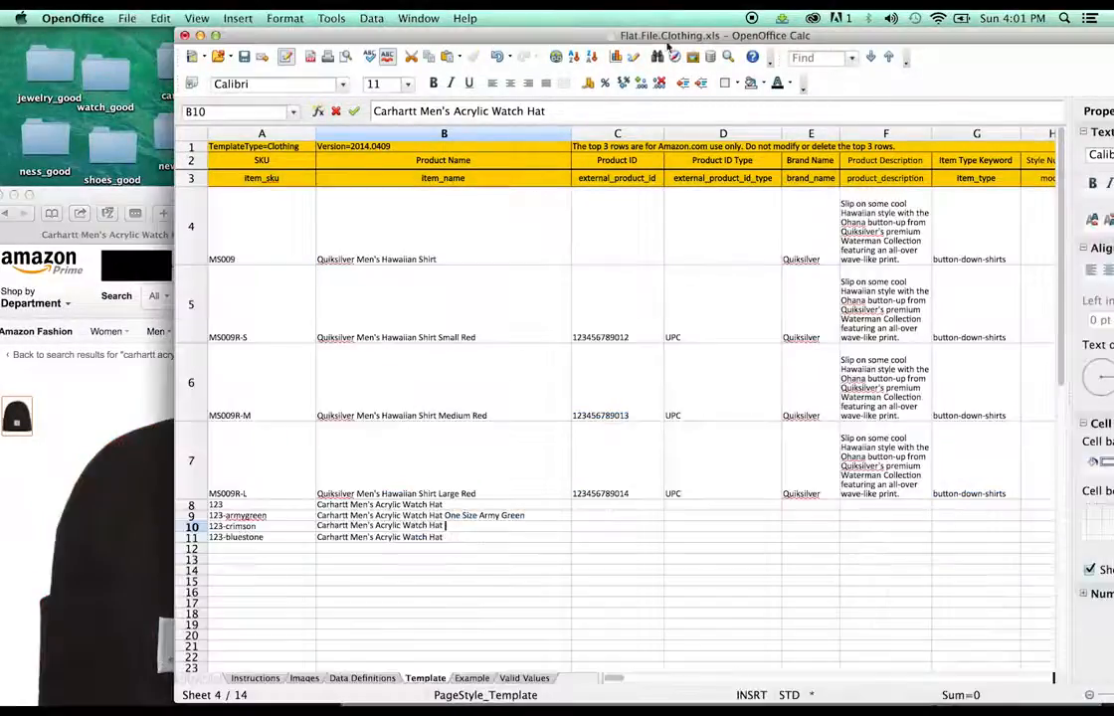
pyautogui.write('Dark ')
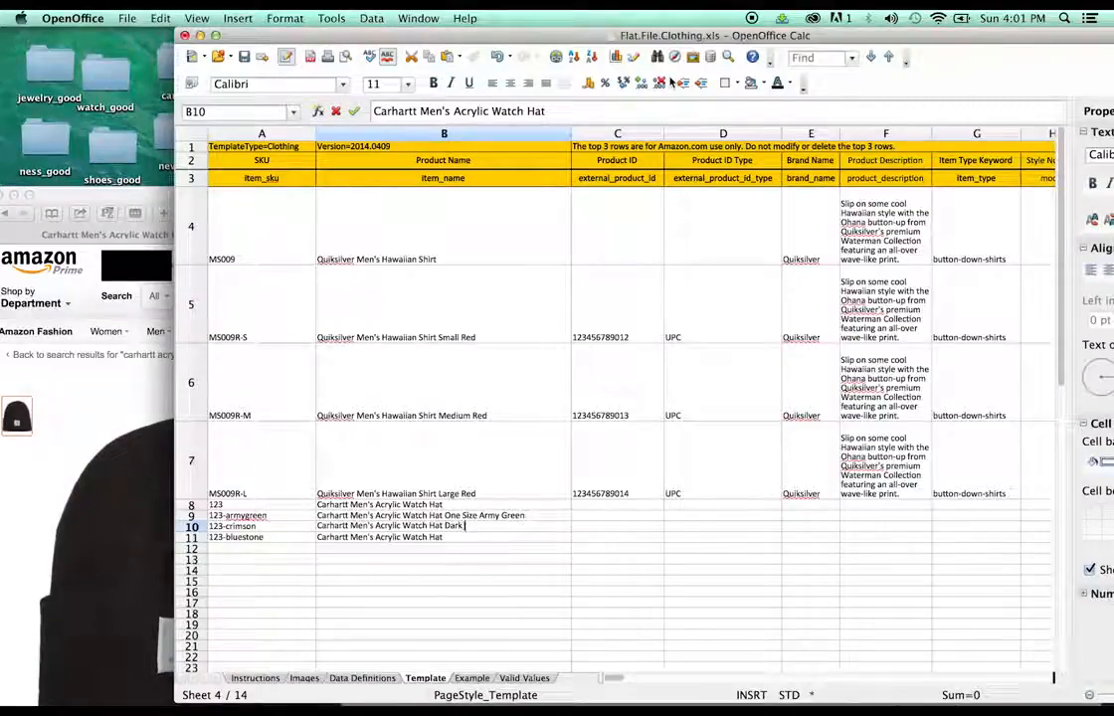
pyautogui.write('Crimson')
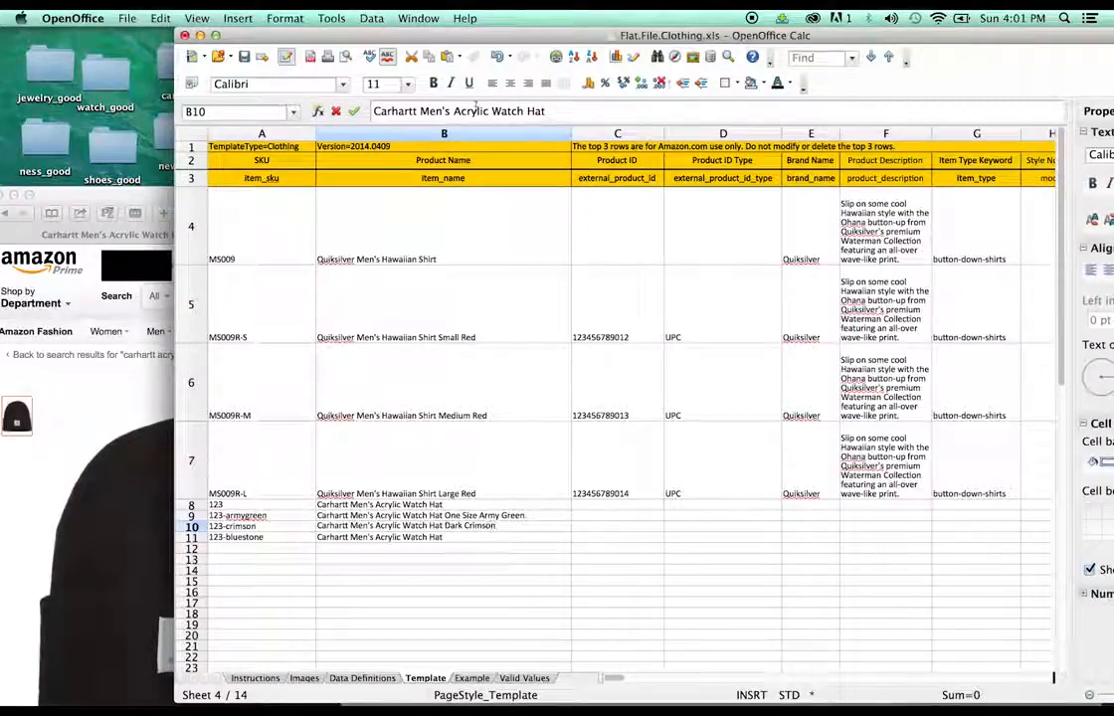
# Step: Change the SKU in cell A10 to 123-darkcrimson and insert One Size before Dark Crimson in the product name in B10
pyautogui.doubleClick(227, 528)
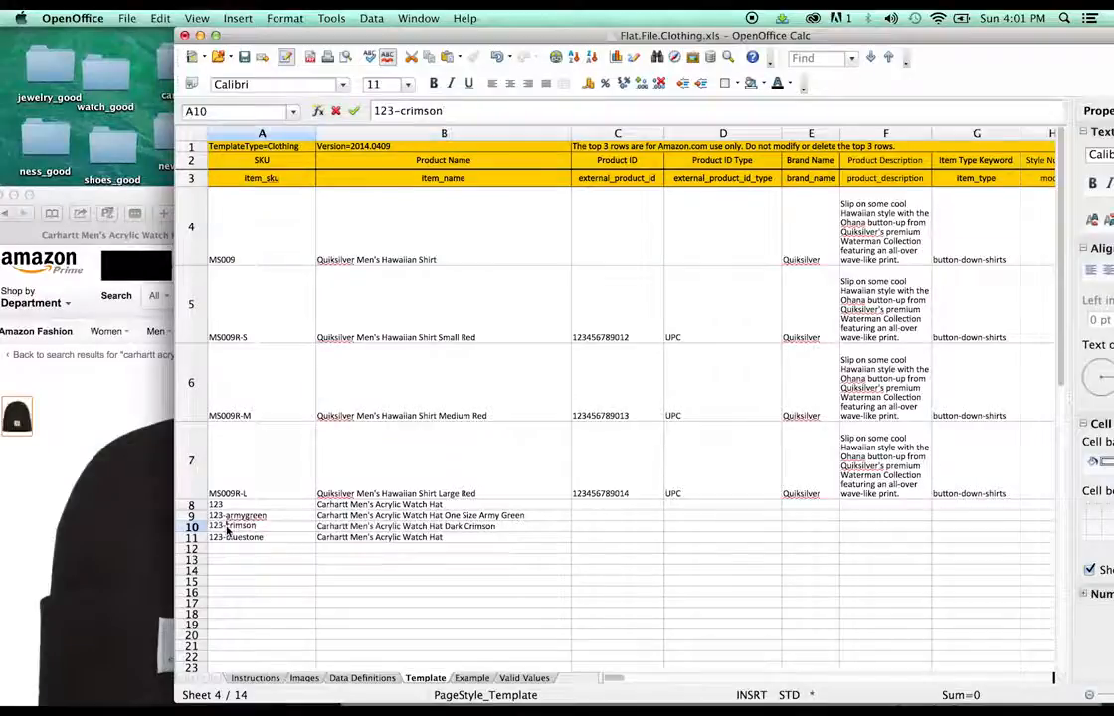
pyautogui.write('dark')
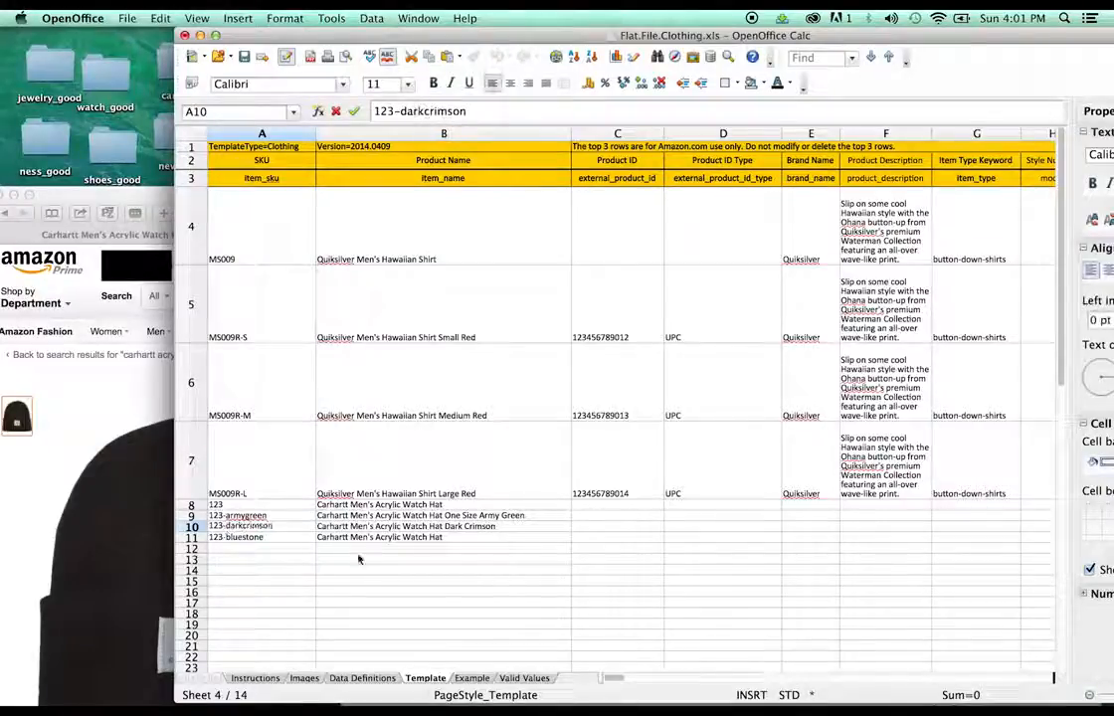
pyautogui.click(489, 543)
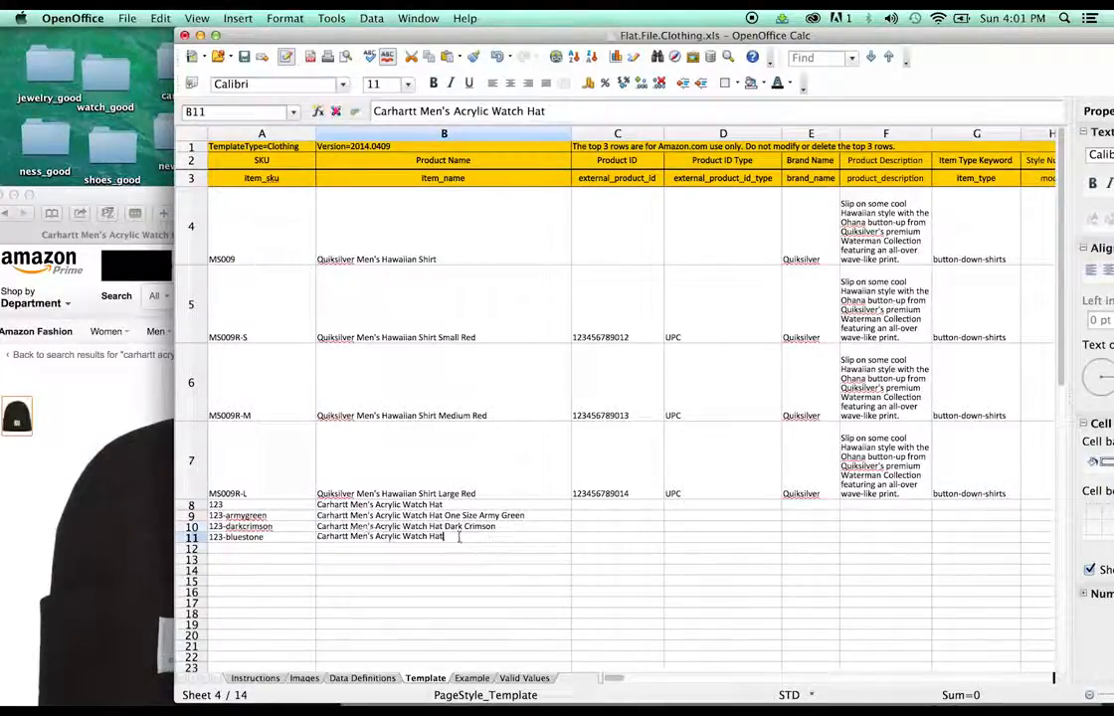
pyautogui.doubleClick(445, 525)
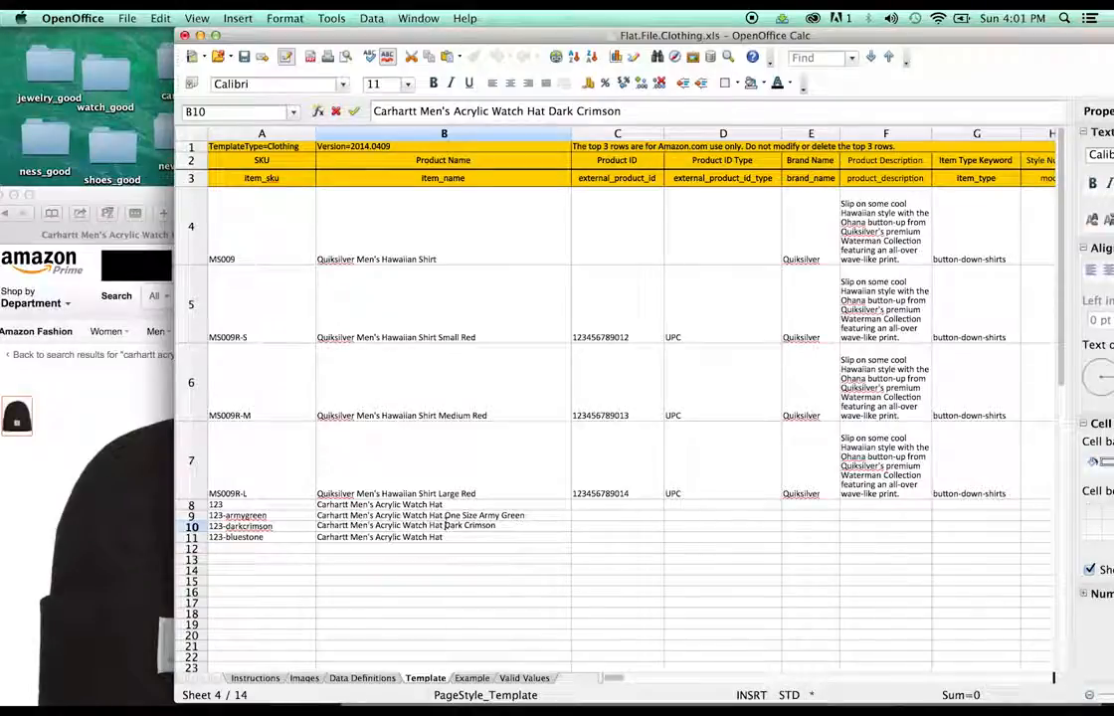
pyautogui.write('One Siz')
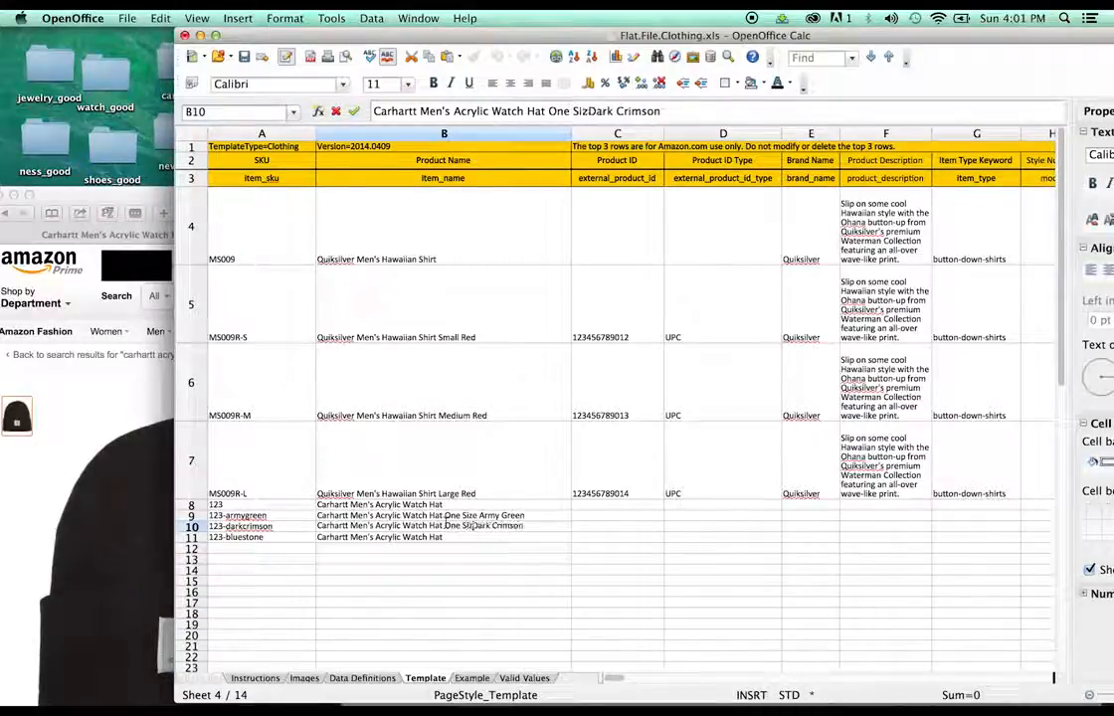
pyautogui.write('e')
# Step: Append One Size Bluestone to the product name in cell B11 and check the color name on the Amazon product page in Safari
pyautogui.doubleClick(475, 543)
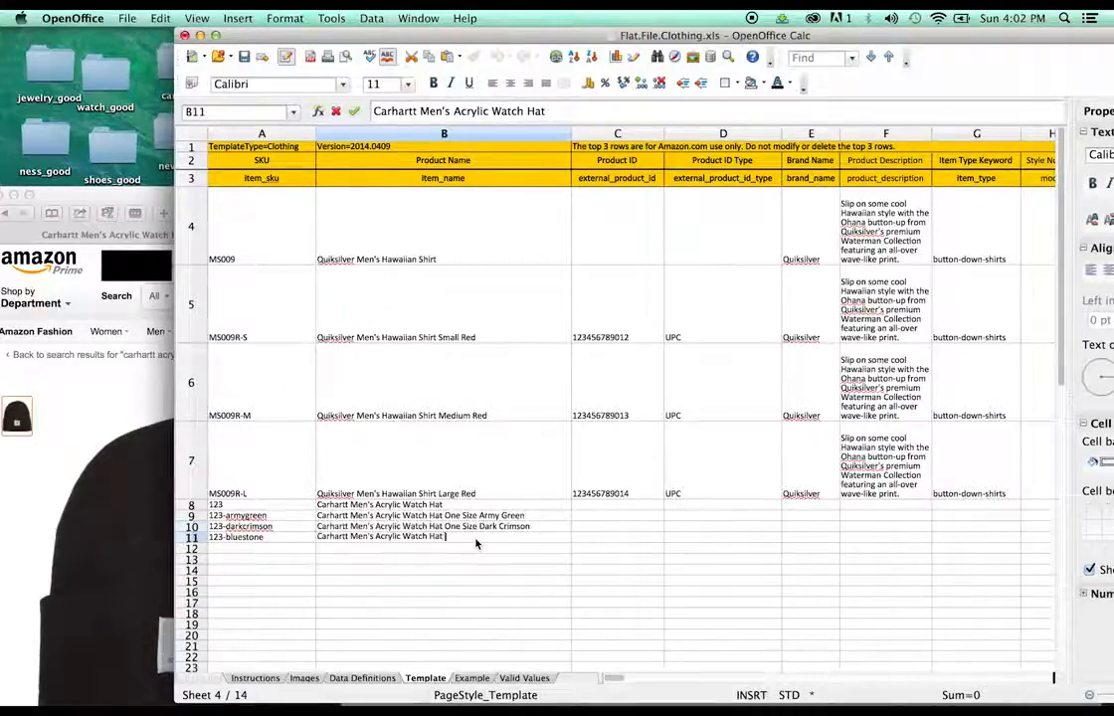
pyautogui.write('One Siz')
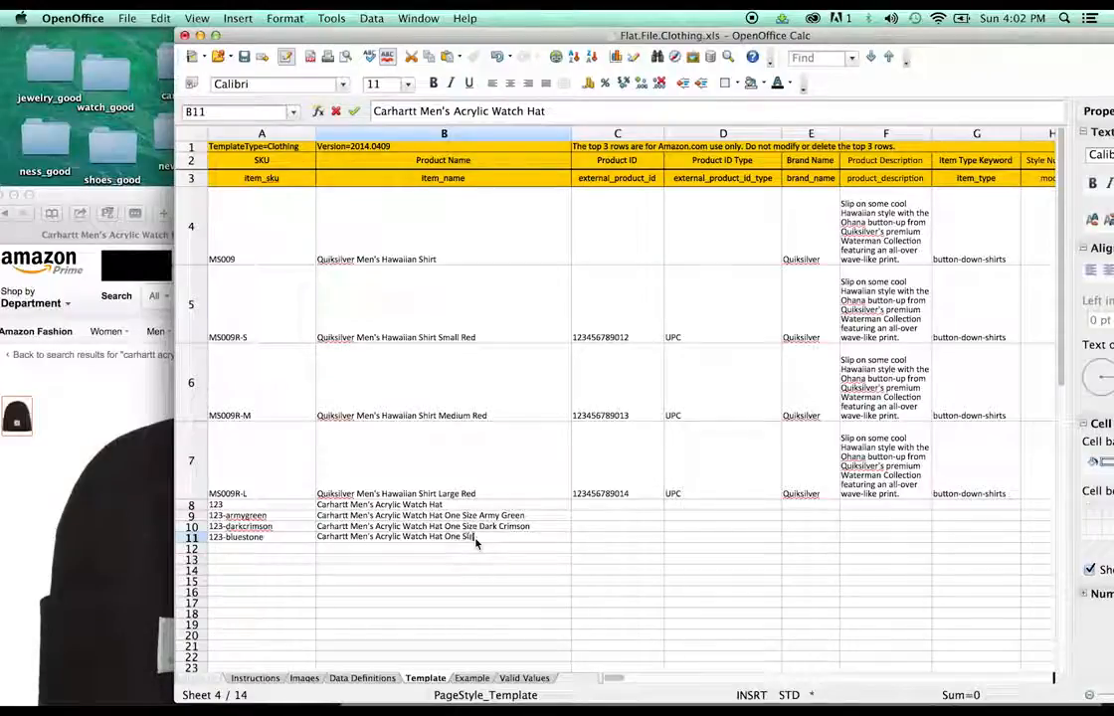
pyautogui.write('e Blues')
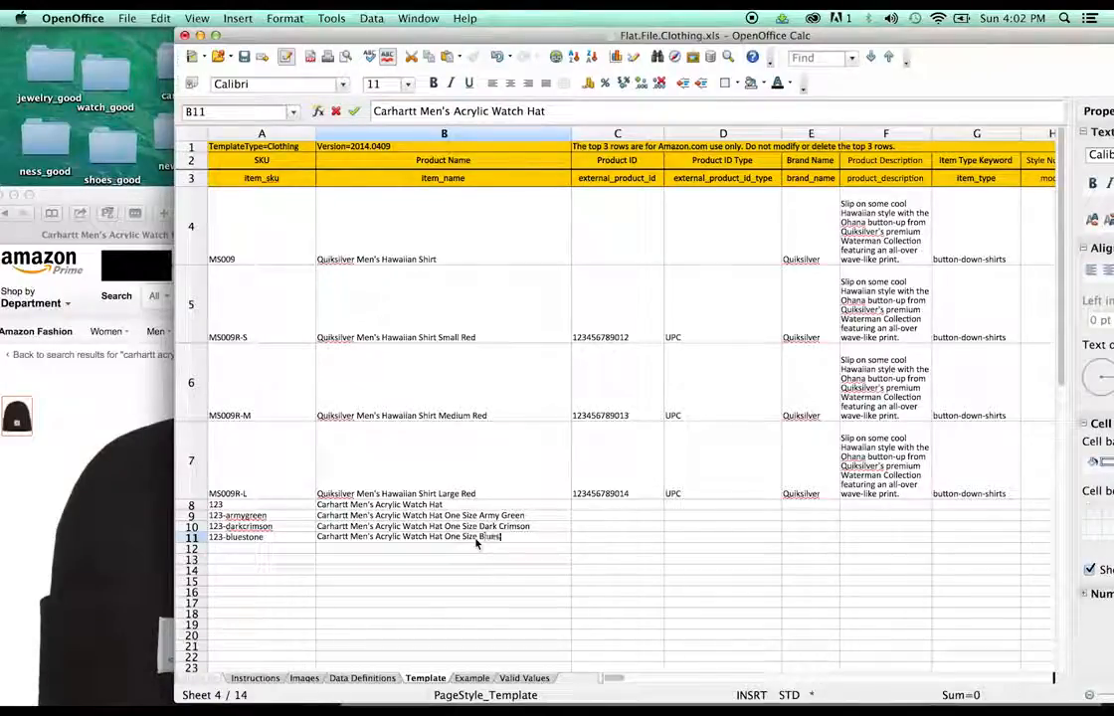
pyautogui.write('tone')
pyautogui.click(83, 532)
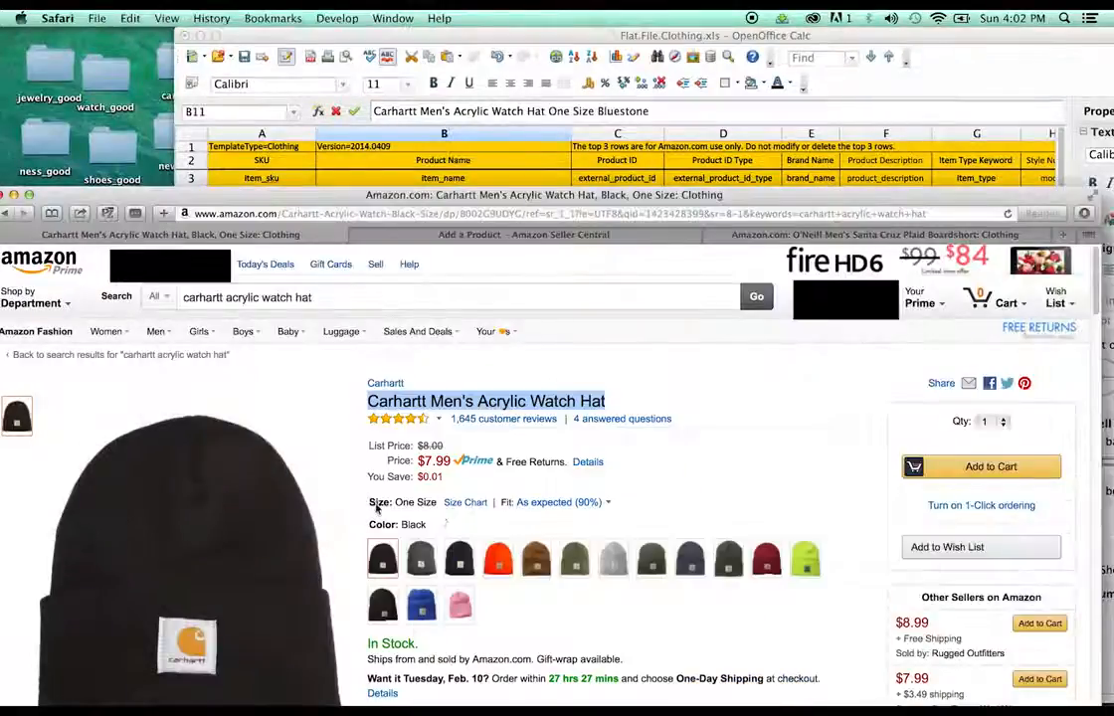
pyautogui.click(689, 558)
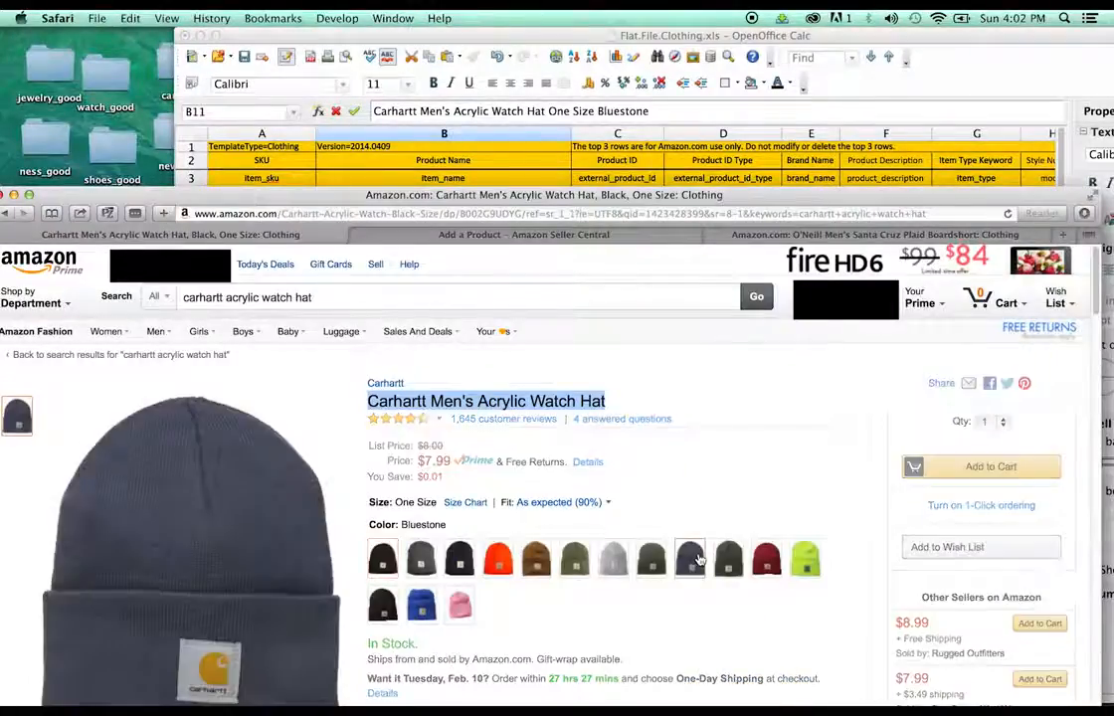
pyautogui.moveTo(716, 35); pyautogui.dragTo(645, 34)
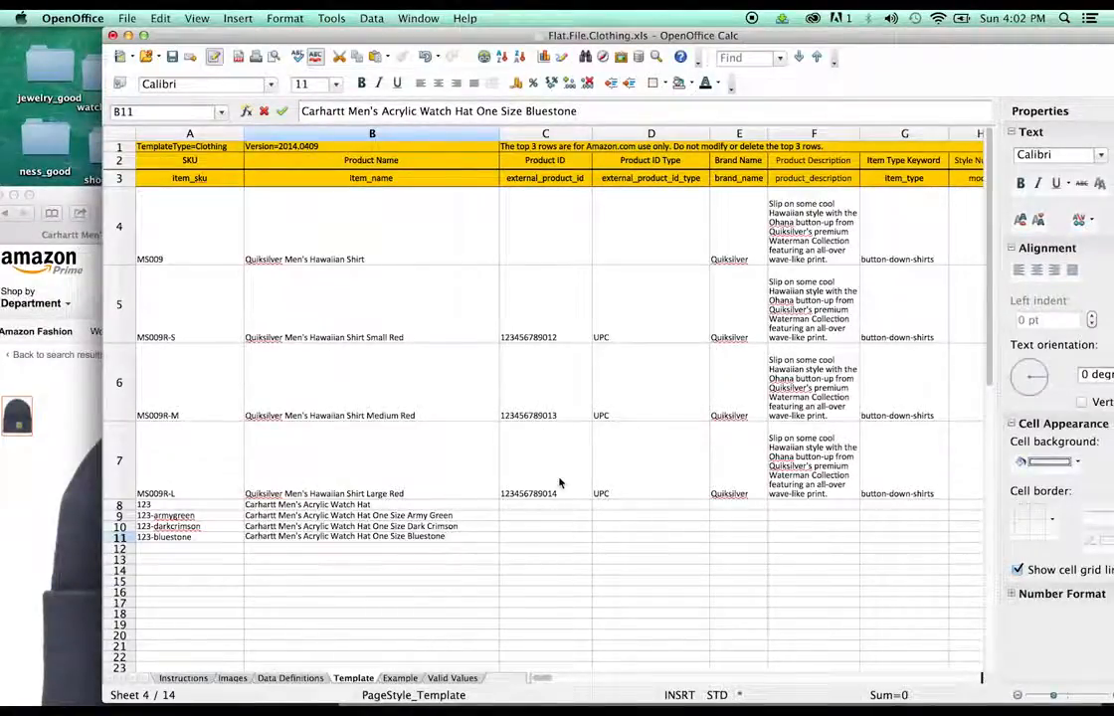
# Step: Open the Seller Central Add a Product page in a new Safari tab by way of the Amazon seller account
pyautogui.click(21, 515)
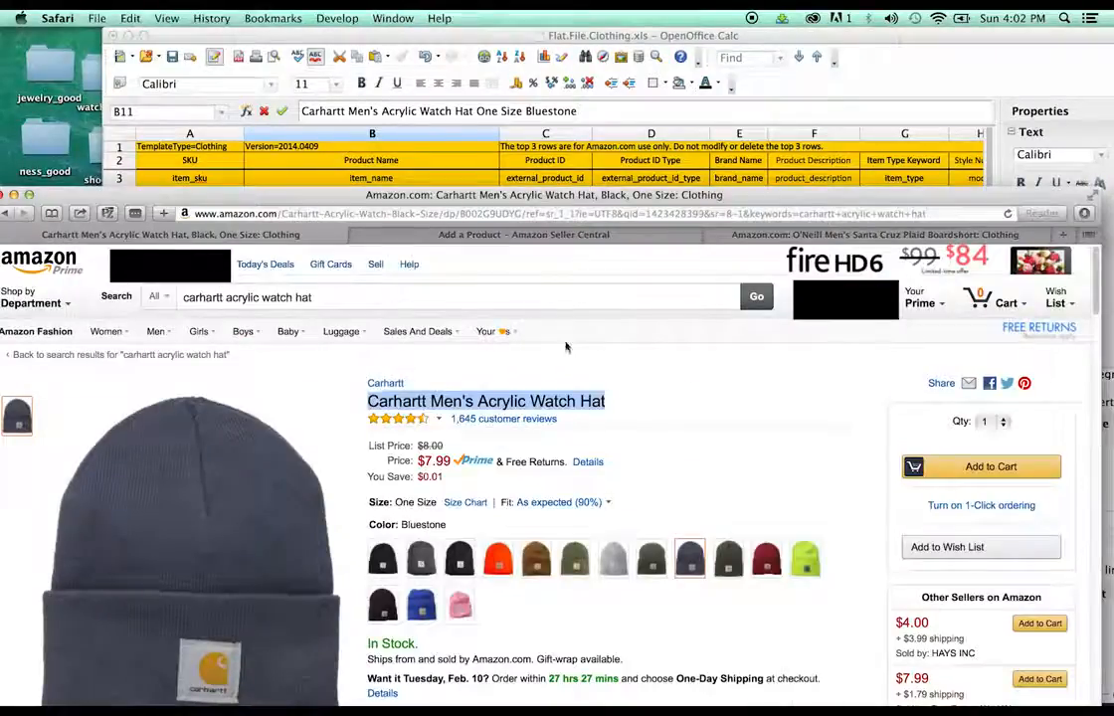
pyautogui.click(1062, 234)
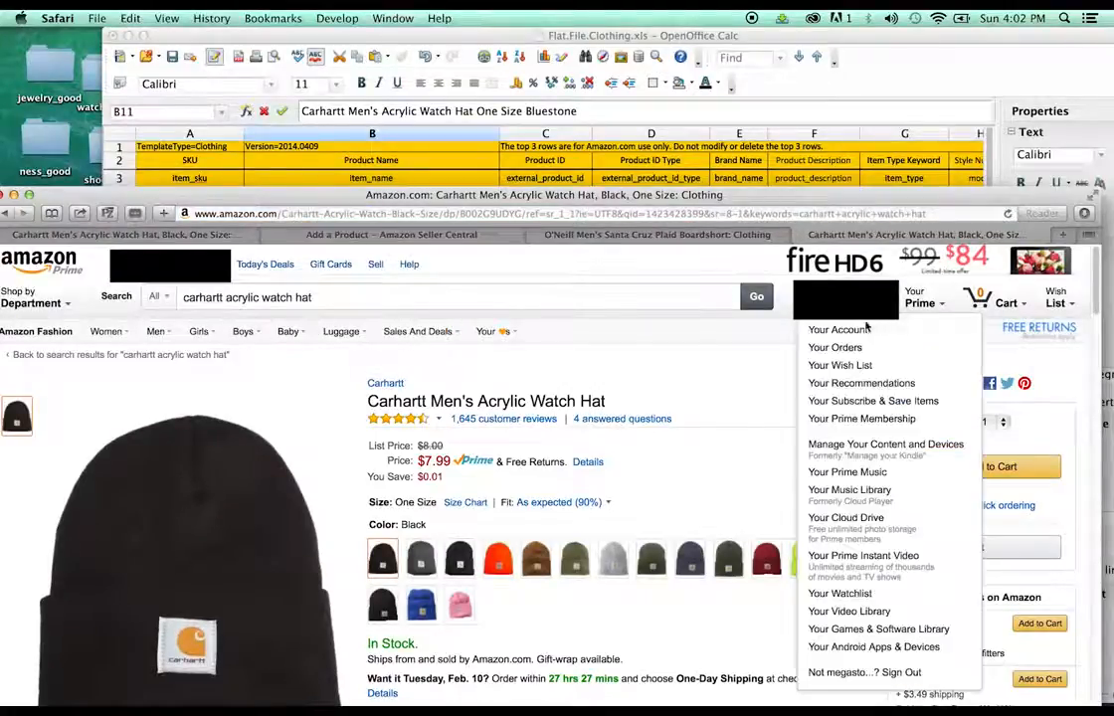
pyautogui.click(865, 330)
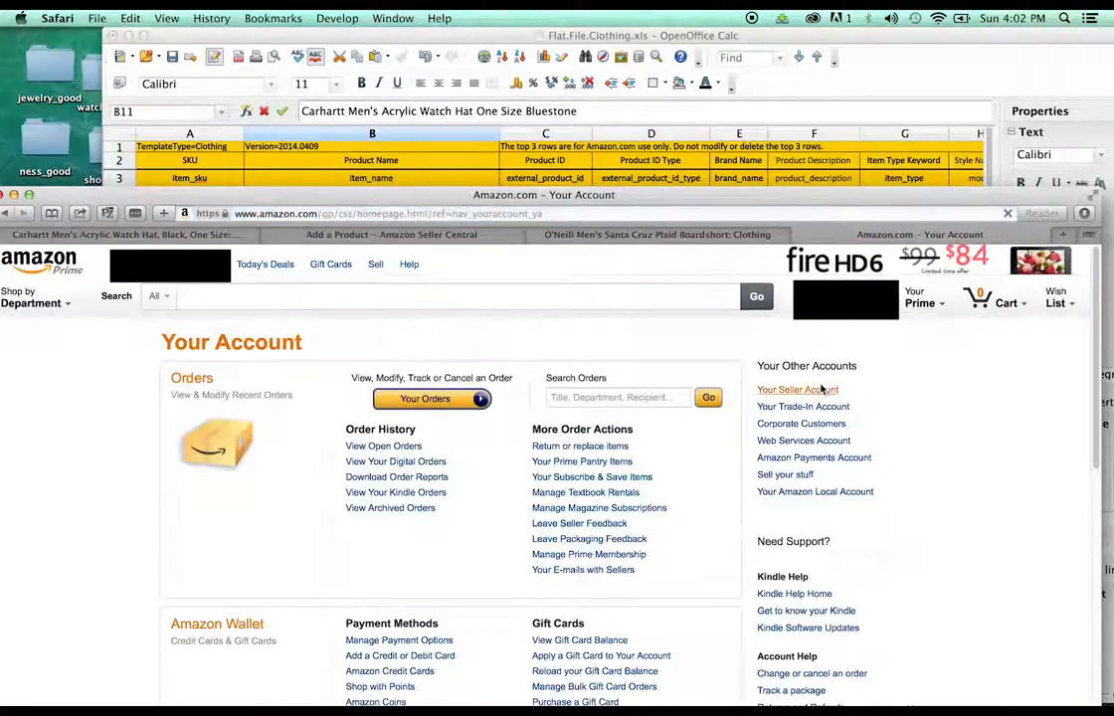
pyautogui.click(822, 389)
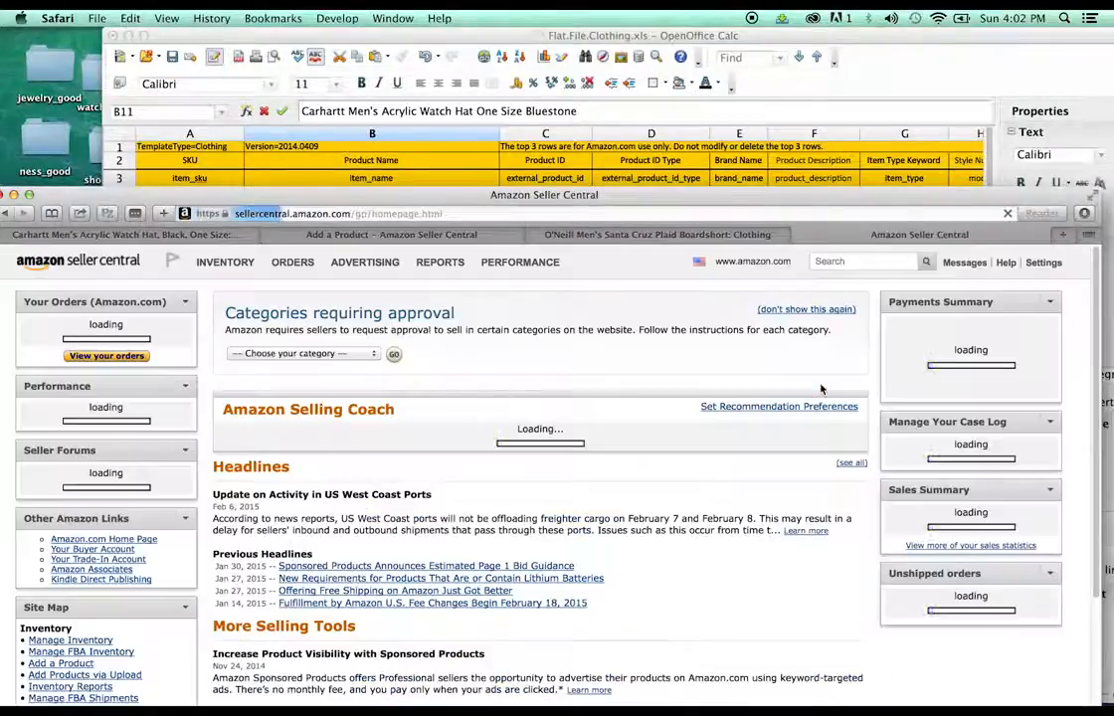
pyautogui.moveTo(225, 262)
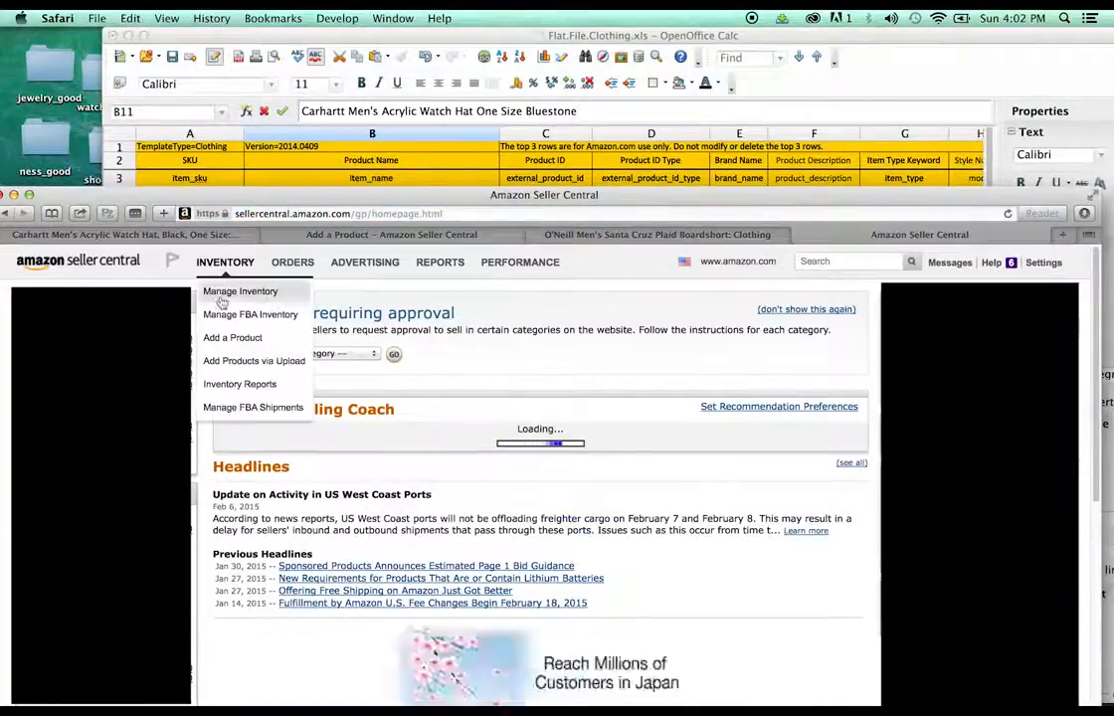
pyautogui.click(229, 338)
# Step: Search the Amazon catalog on the Add a Product page for Carhartt Men's Acrylic Watch Hat
pyautogui.moveTo(343, 195); pyautogui.dragTo(348, 35)
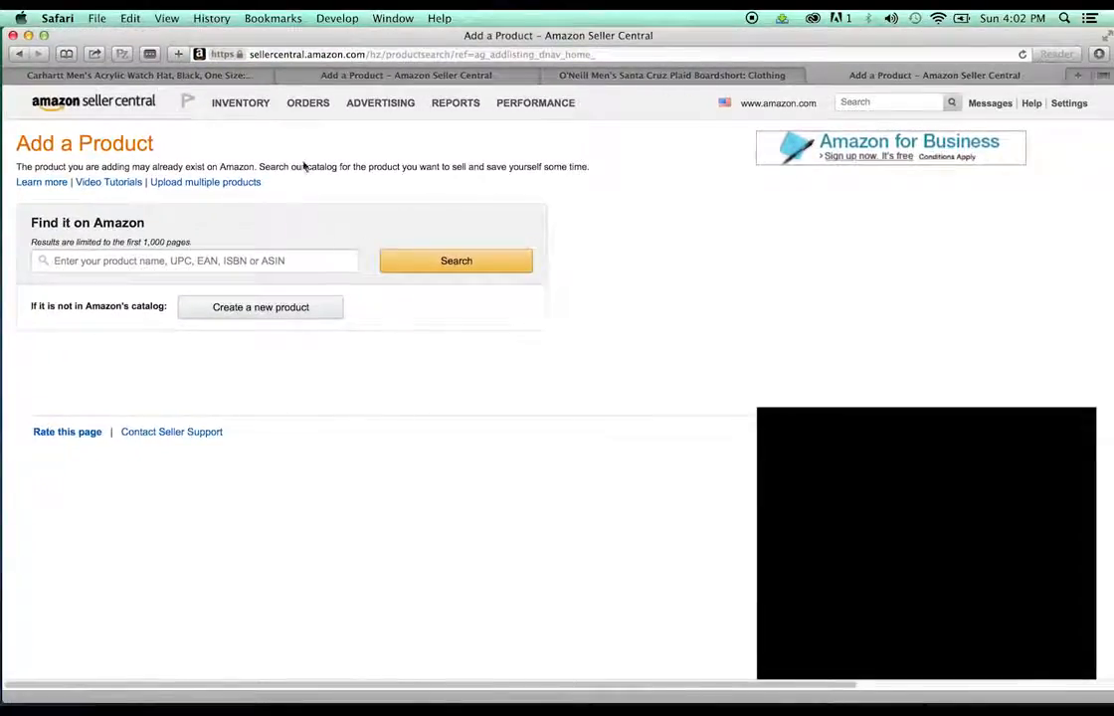
pyautogui.click(261, 265)
pyautogui.write("Carhartt Men's Acrylic Watch Hat")
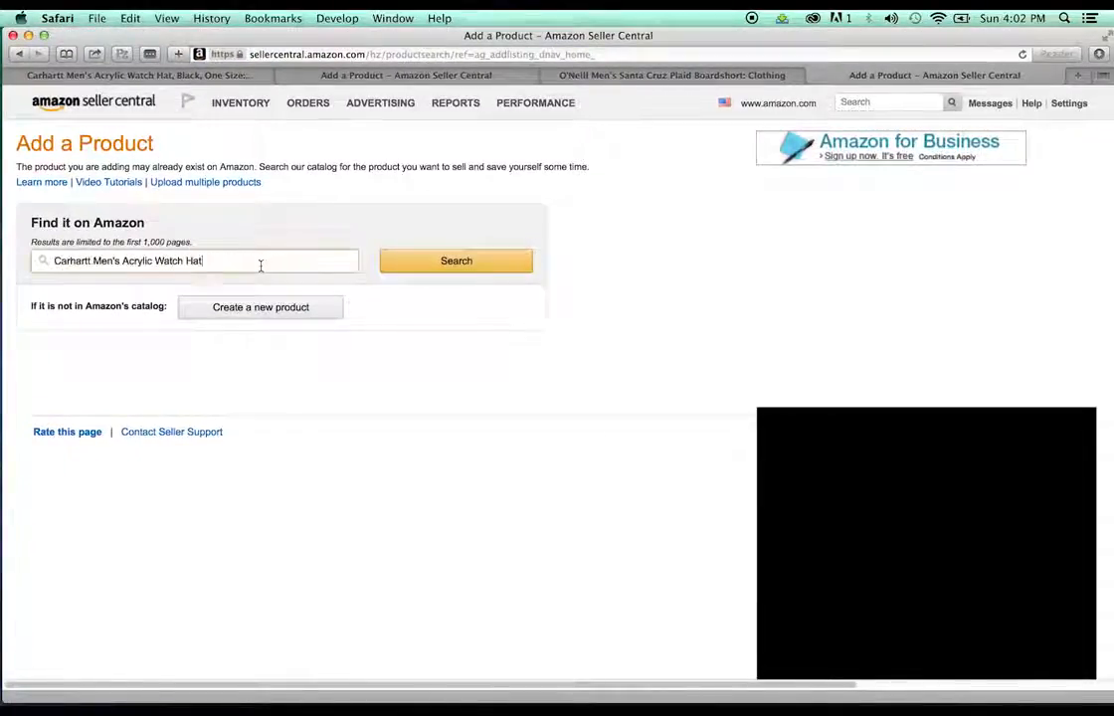
pyautogui.press('BackSpace')
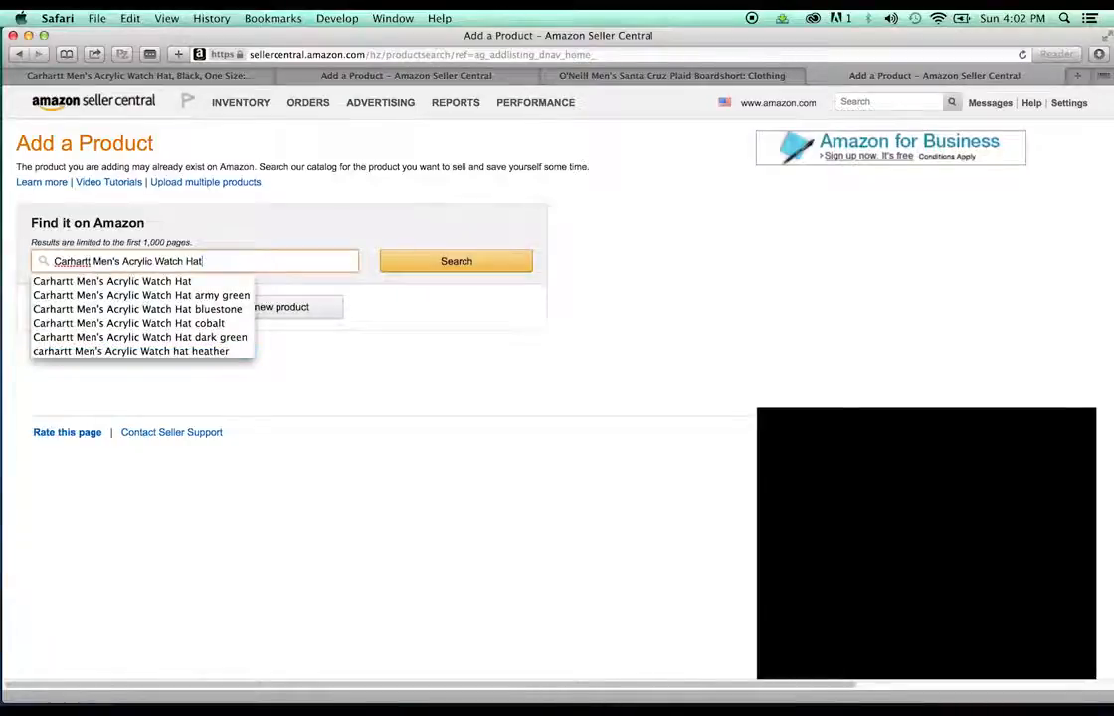
pyautogui.click(410, 269)
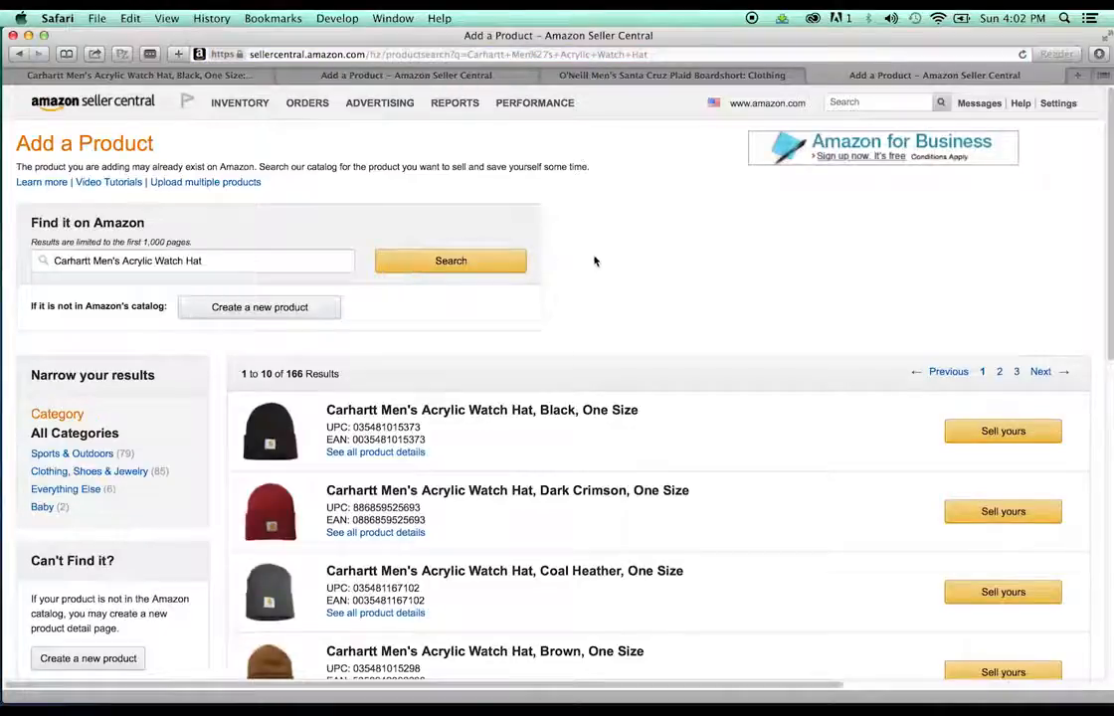
pyautogui.scroll(-2, 595, 261)
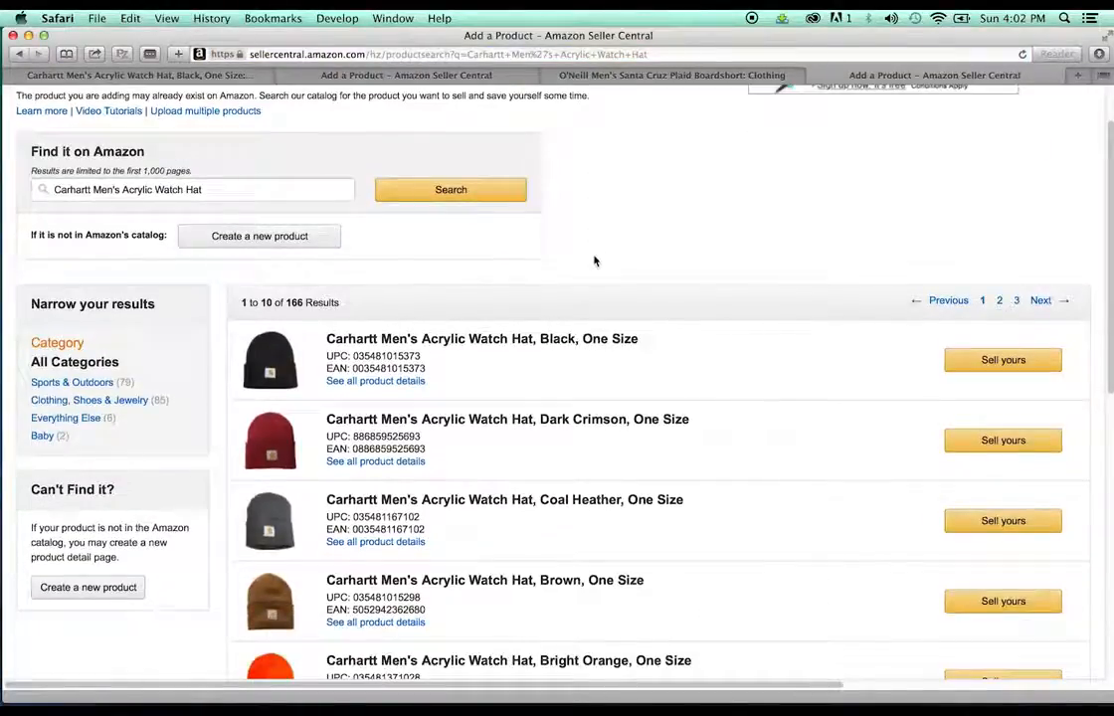
pyautogui.scroll(-2, 595, 260)
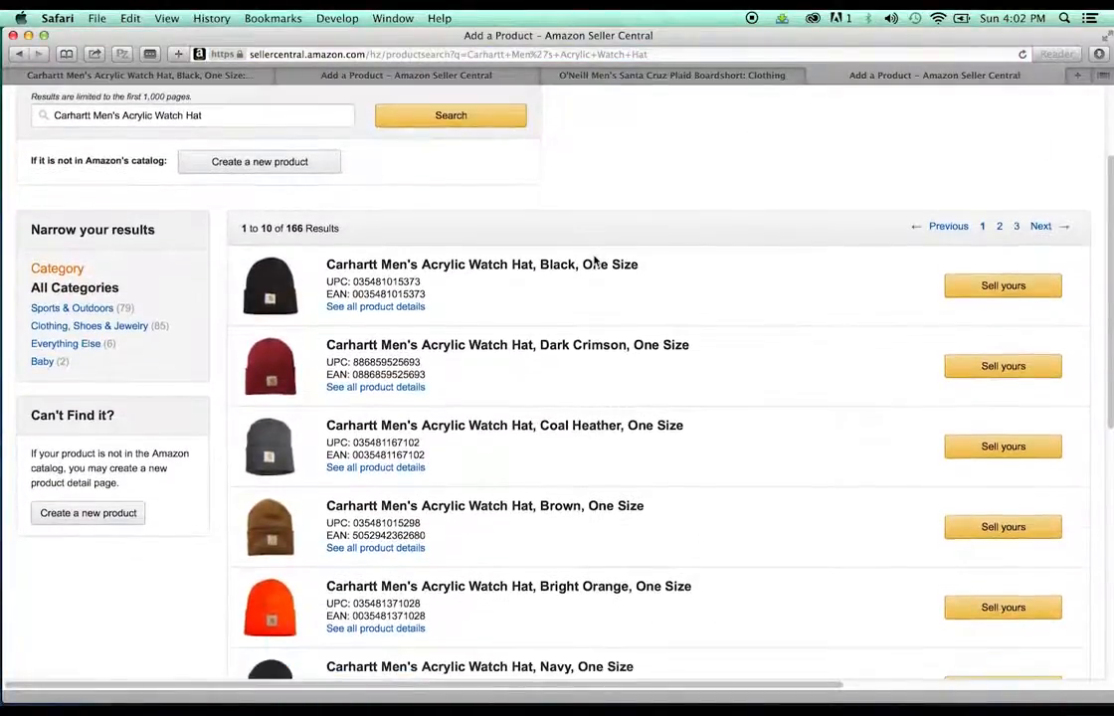
pyautogui.scroll(-8, 829, 418)
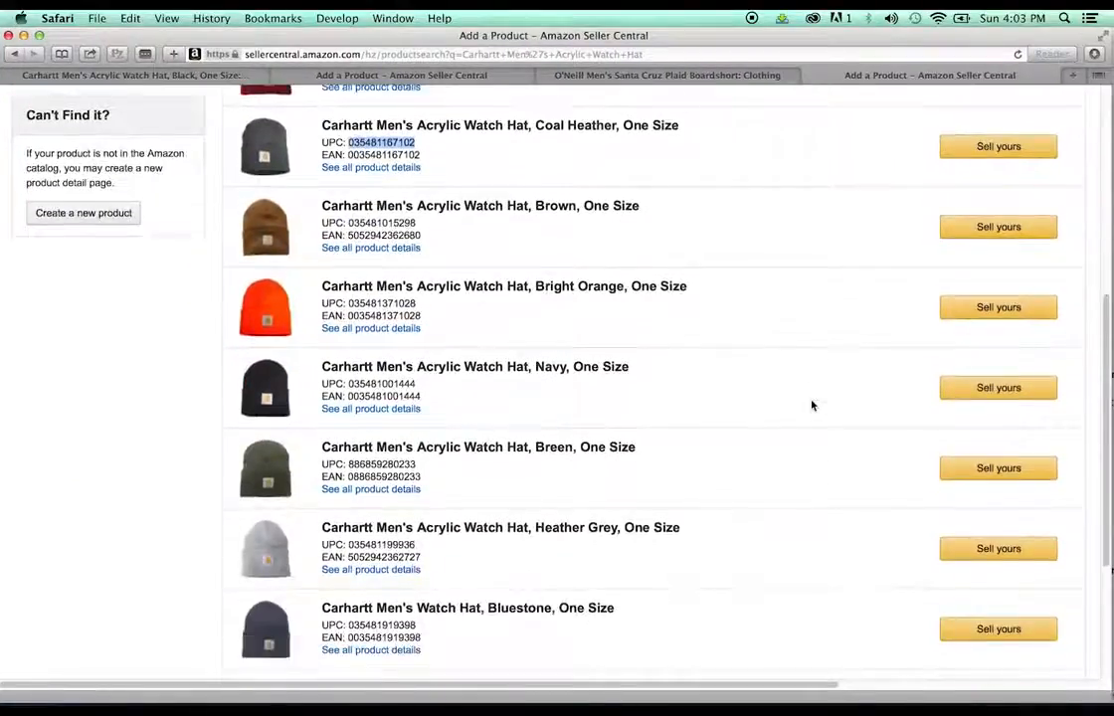
pyautogui.scroll(-3, 812, 405)
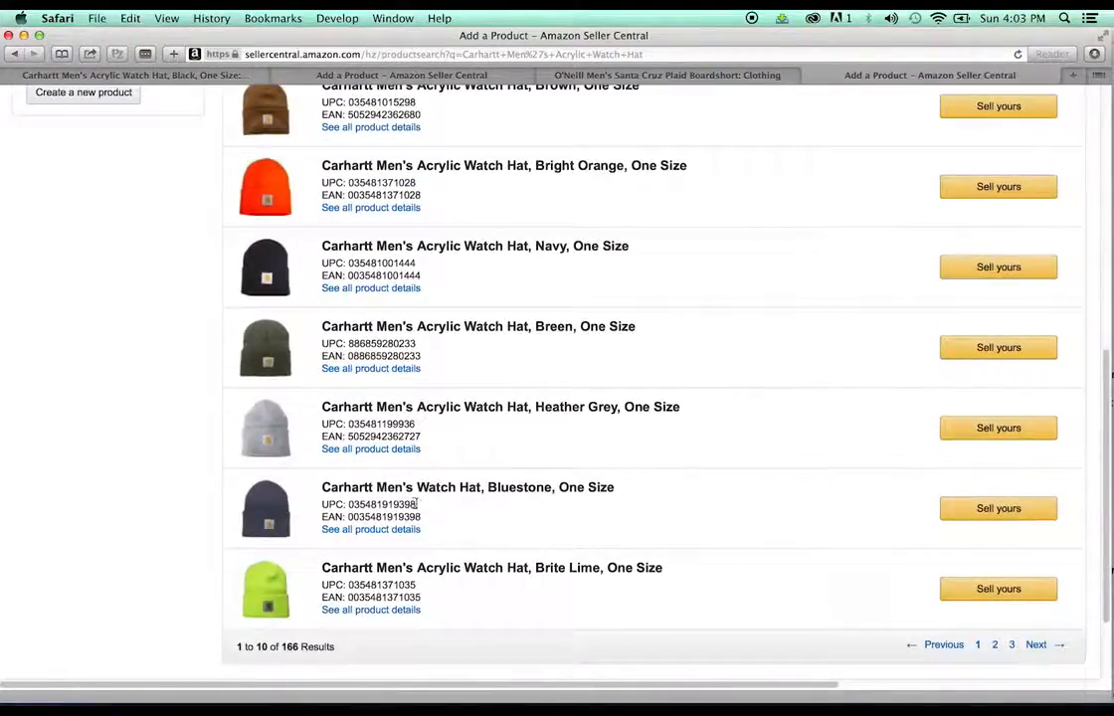
pyautogui.moveTo(416, 504); pyautogui.dragTo(348, 505)
pyautogui.press('super+c')
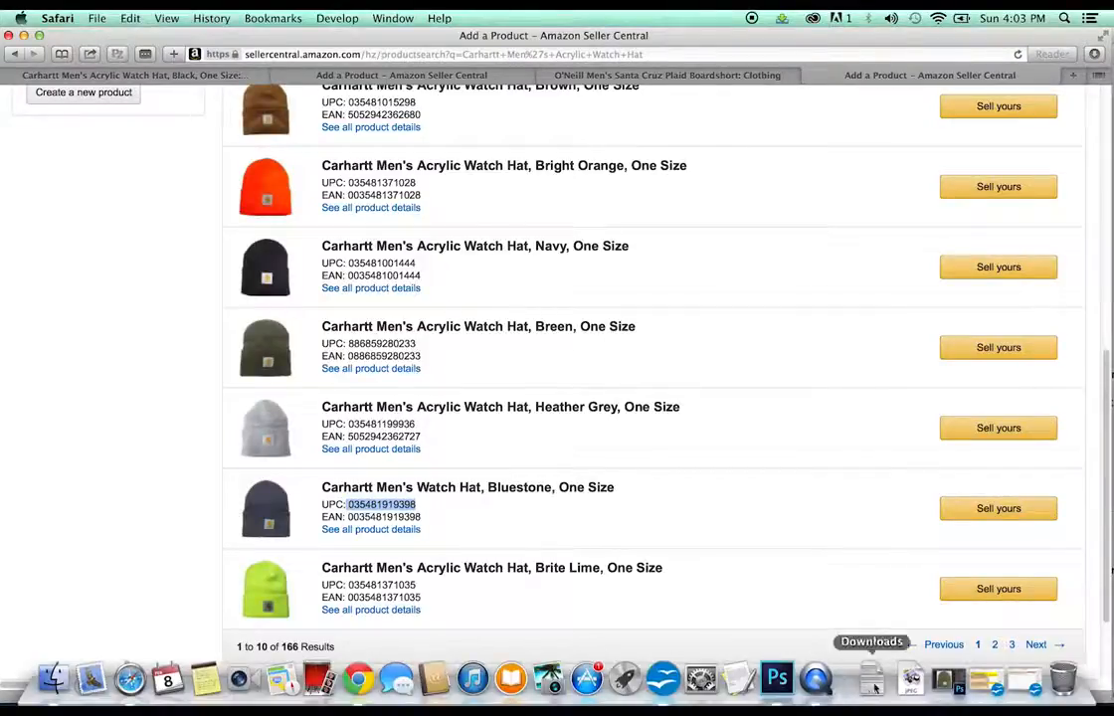
pyautogui.moveTo(542, 37); pyautogui.dragTo(526, 216)
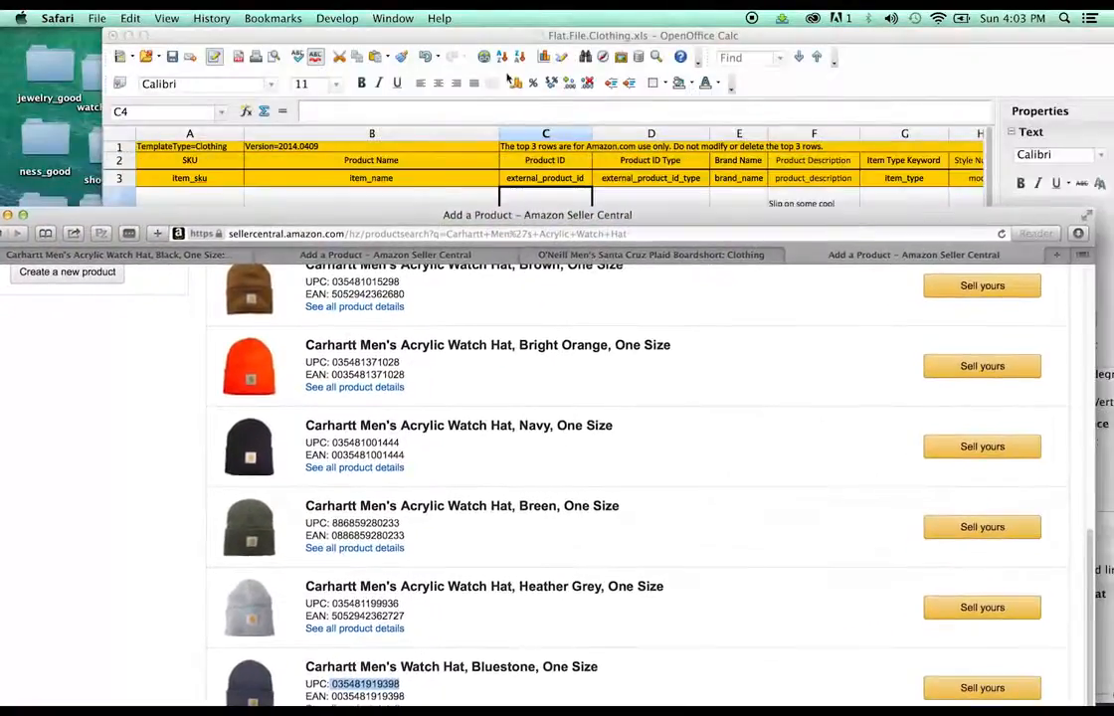
pyautogui.click(522, 38)
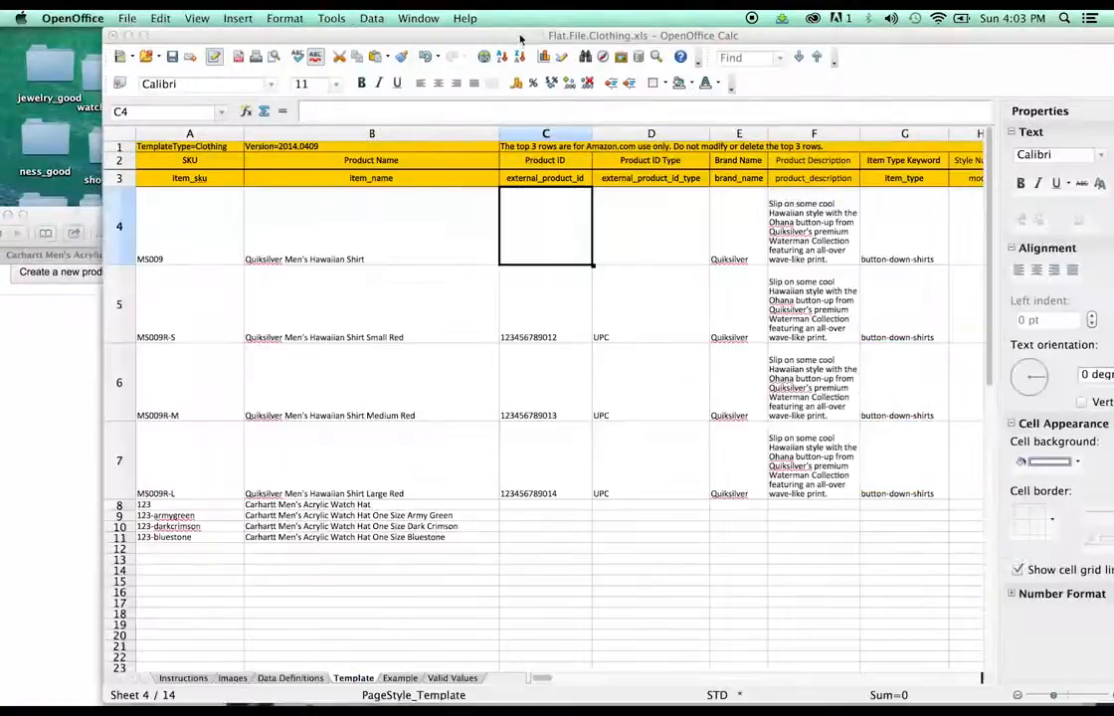
pyautogui.click(526, 538)
pyautogui.press('super+v')
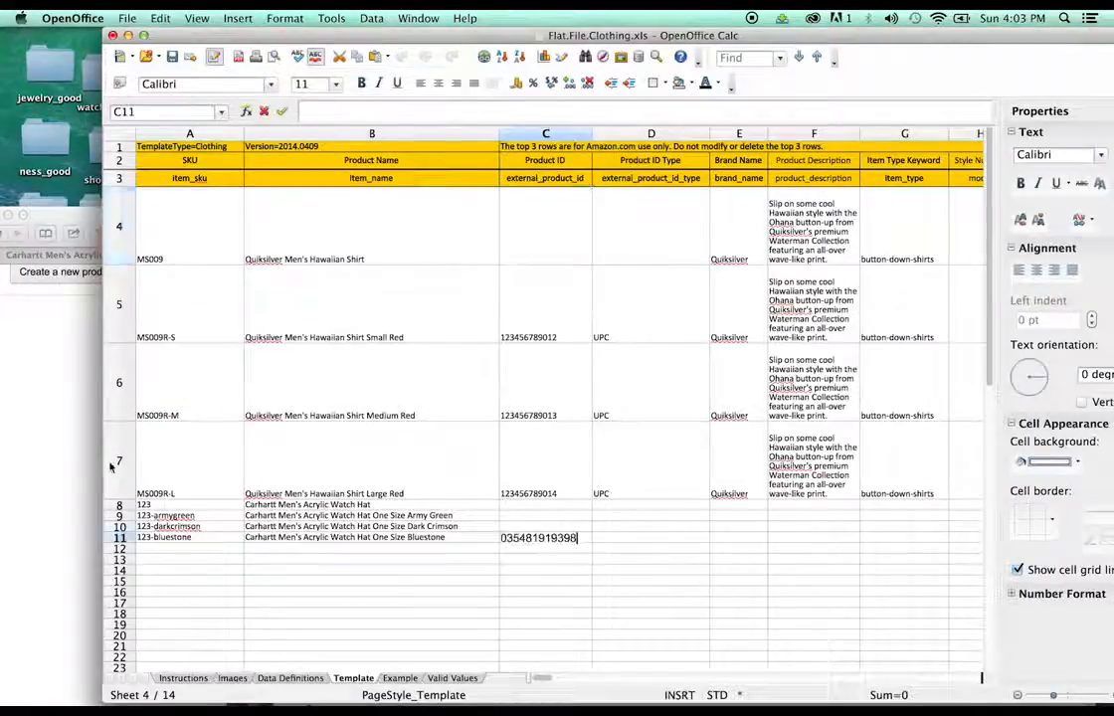
pyautogui.click(48, 471)
pyautogui.scroll(10, 340, 350)
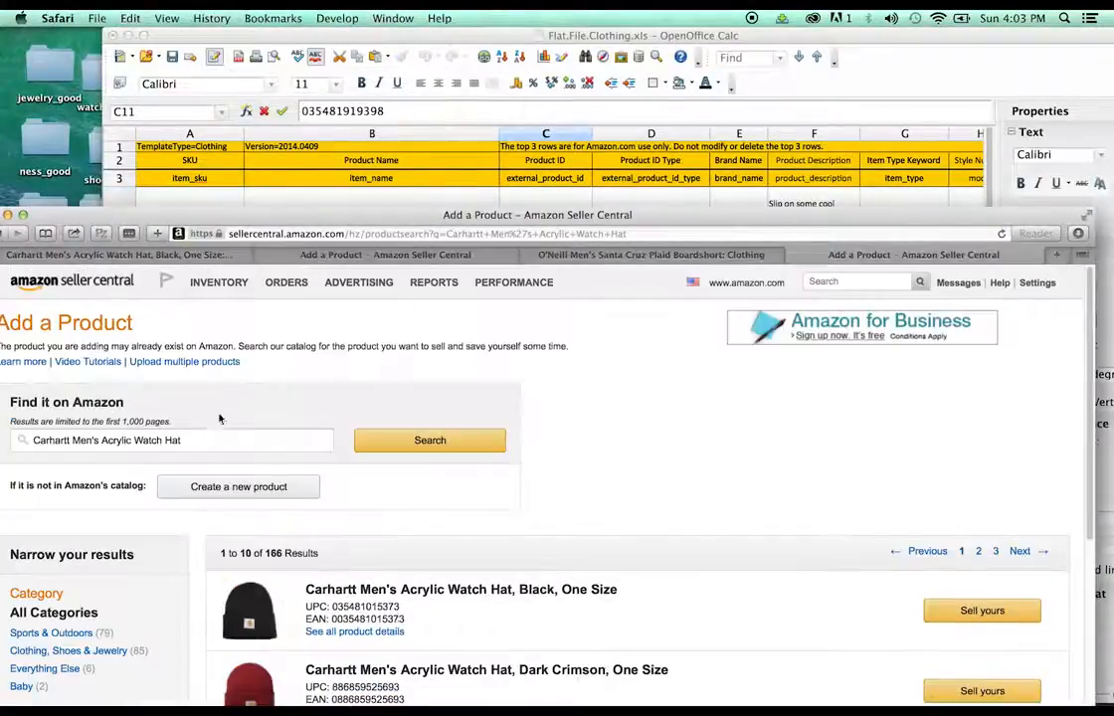
pyautogui.click(199, 442)
pyautogui.write('crimso')
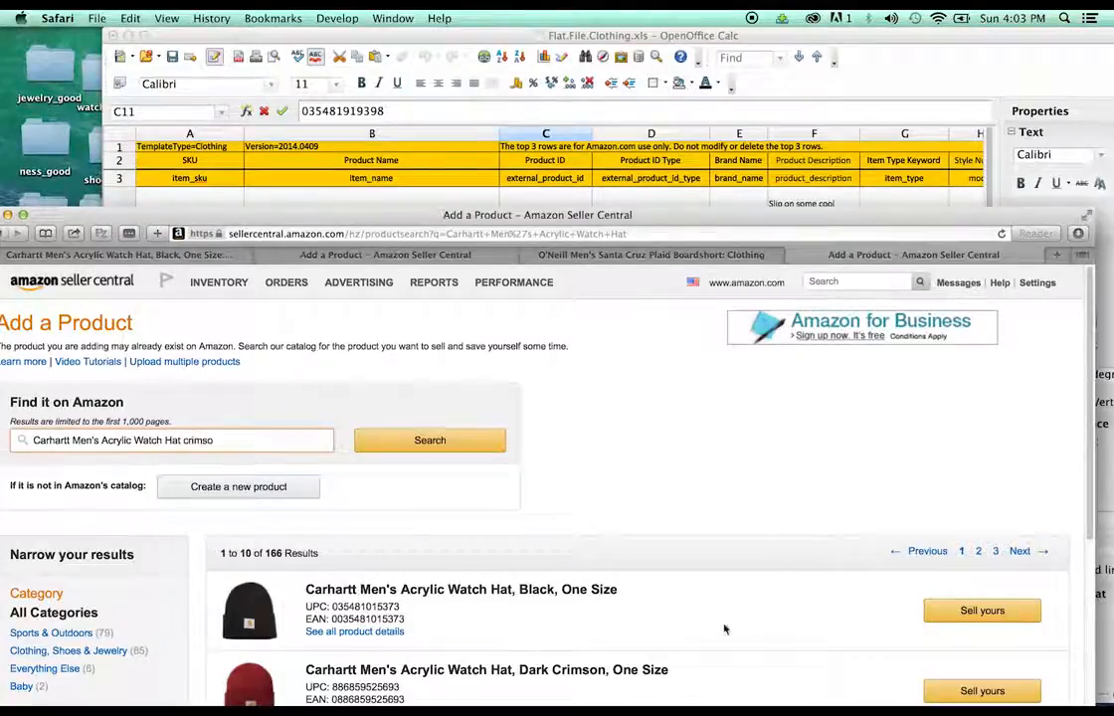
pyautogui.scroll(-1, 557, 616)
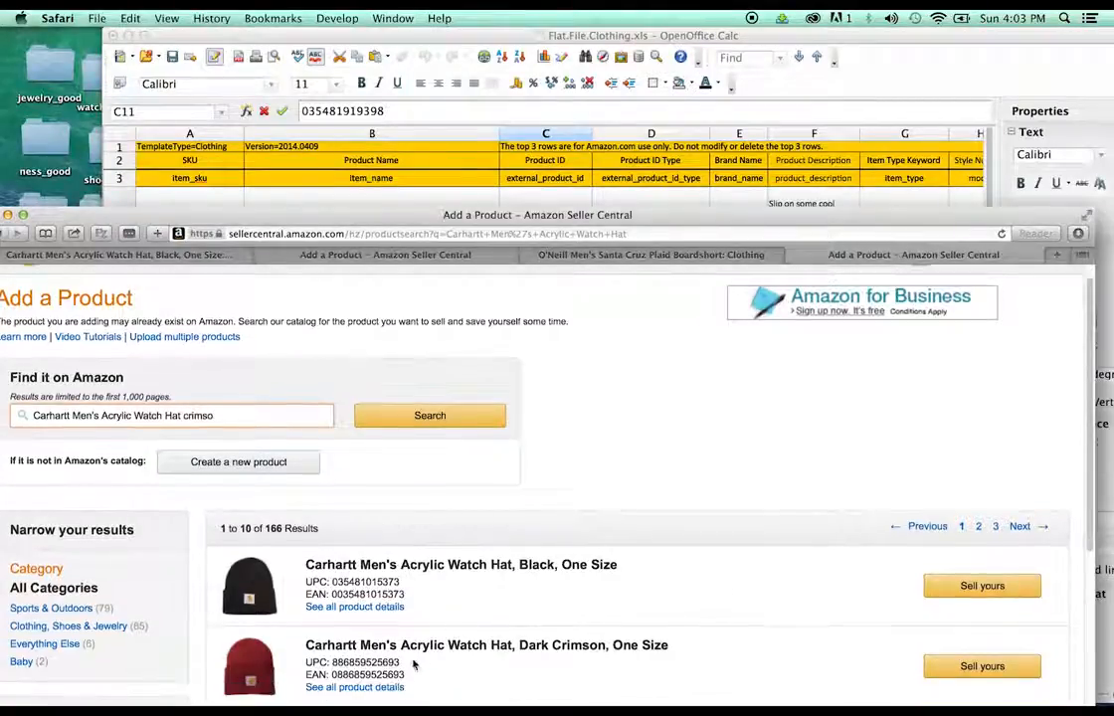
pyautogui.moveTo(414, 665); pyautogui.dragTo(328, 662)
pyautogui.press('super+c')
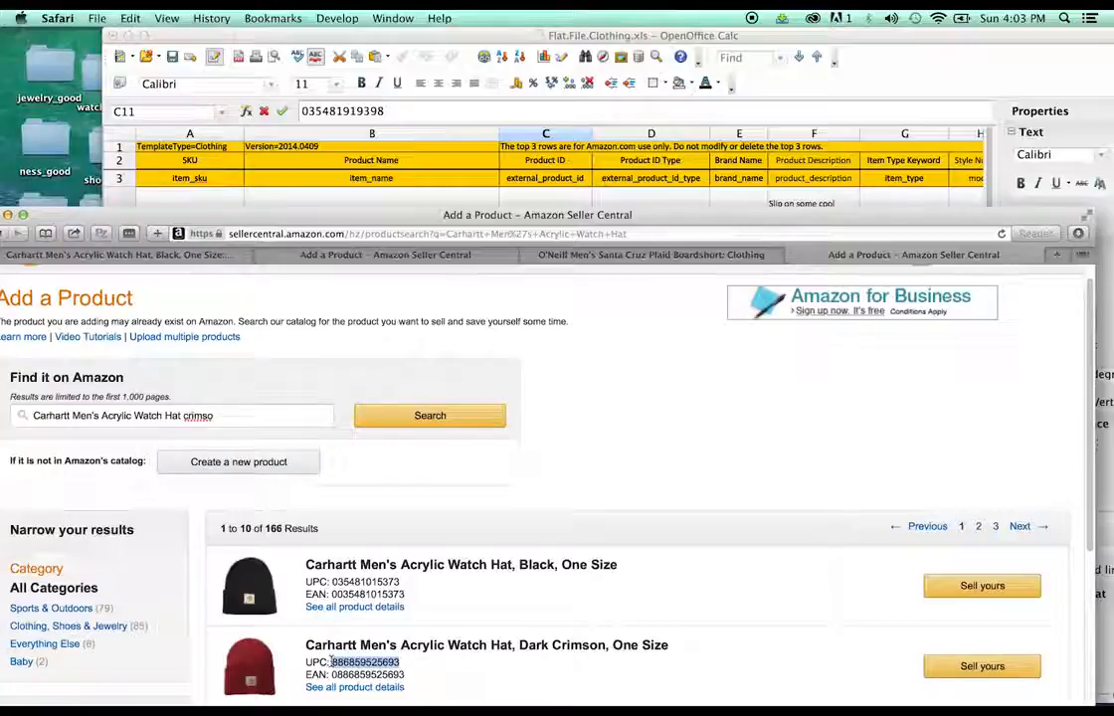
pyautogui.click(488, 50)
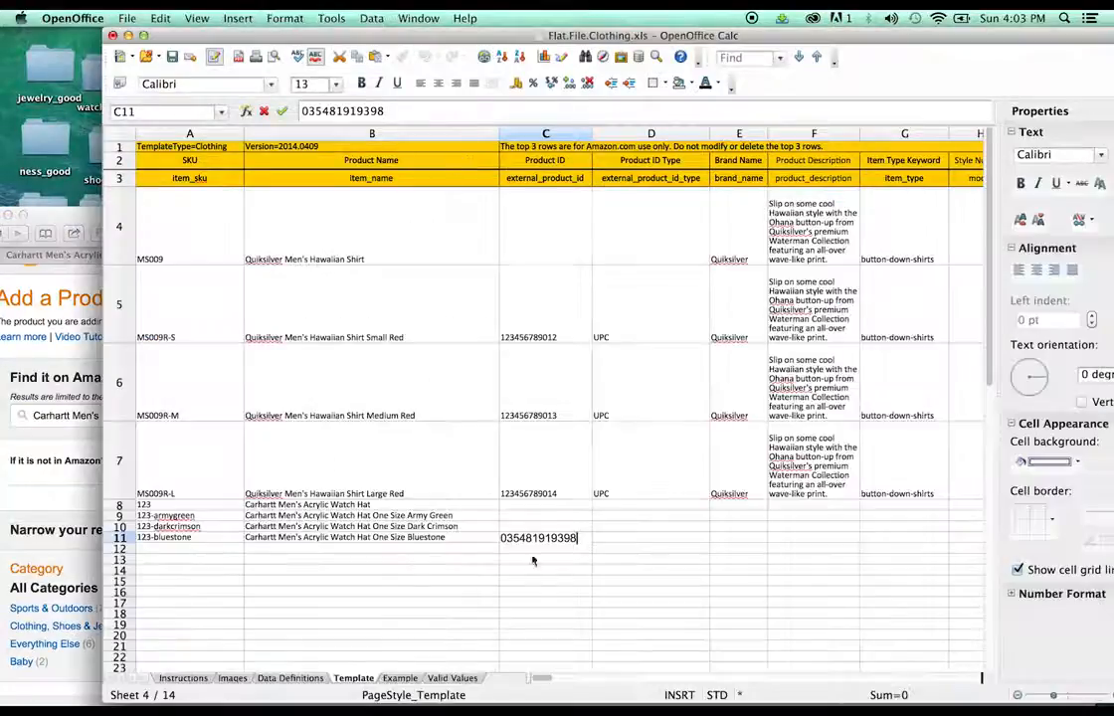
pyautogui.press('Up')
pyautogui.press('super+v')
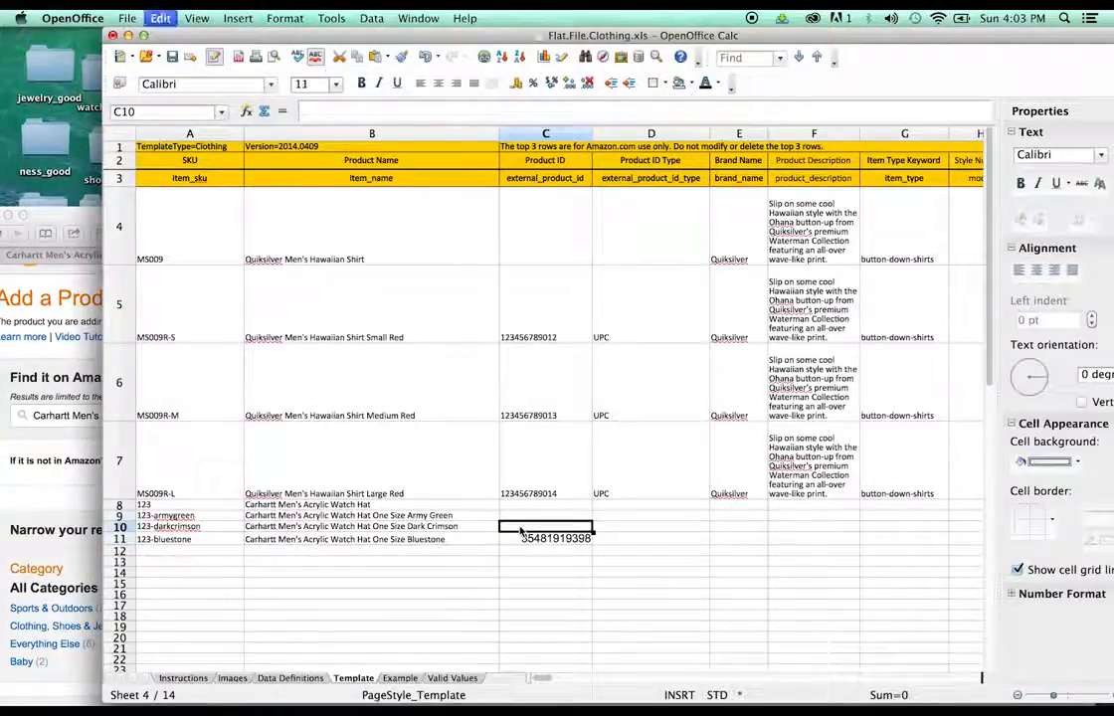
# Step: Search the Amazon catalog on Safari's Add a Product page for Carhartt Men's Acrylic Watch Hat green
pyautogui.click(84, 416)
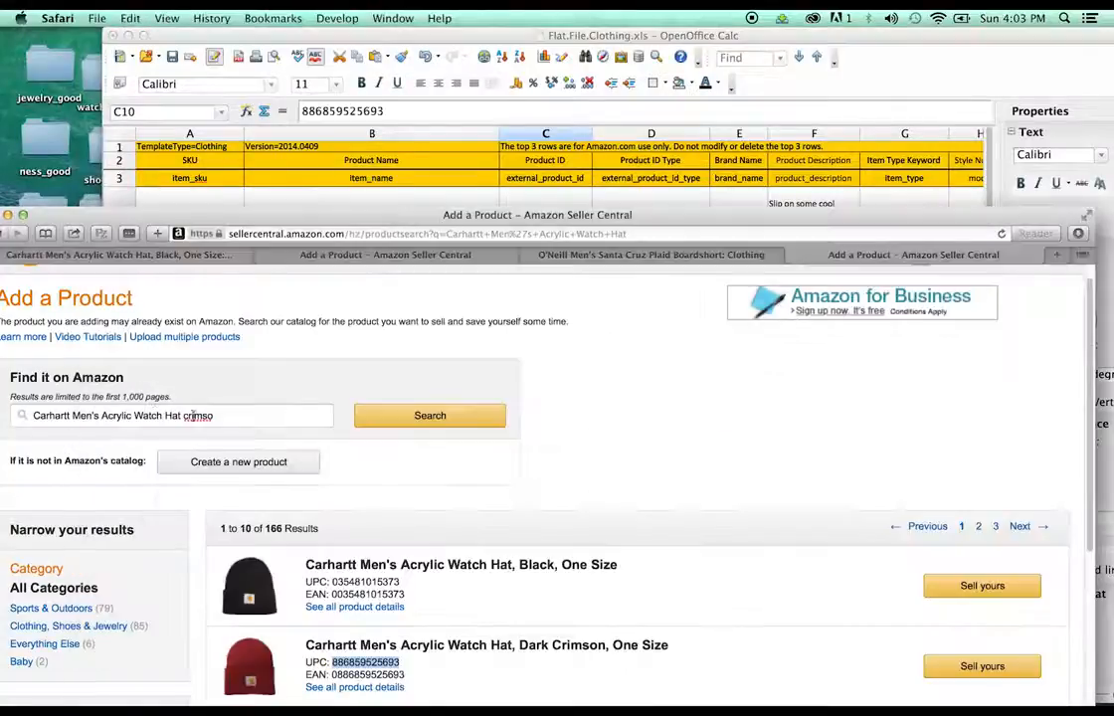
pyautogui.moveTo(221, 417); pyautogui.dragTo(184, 416)
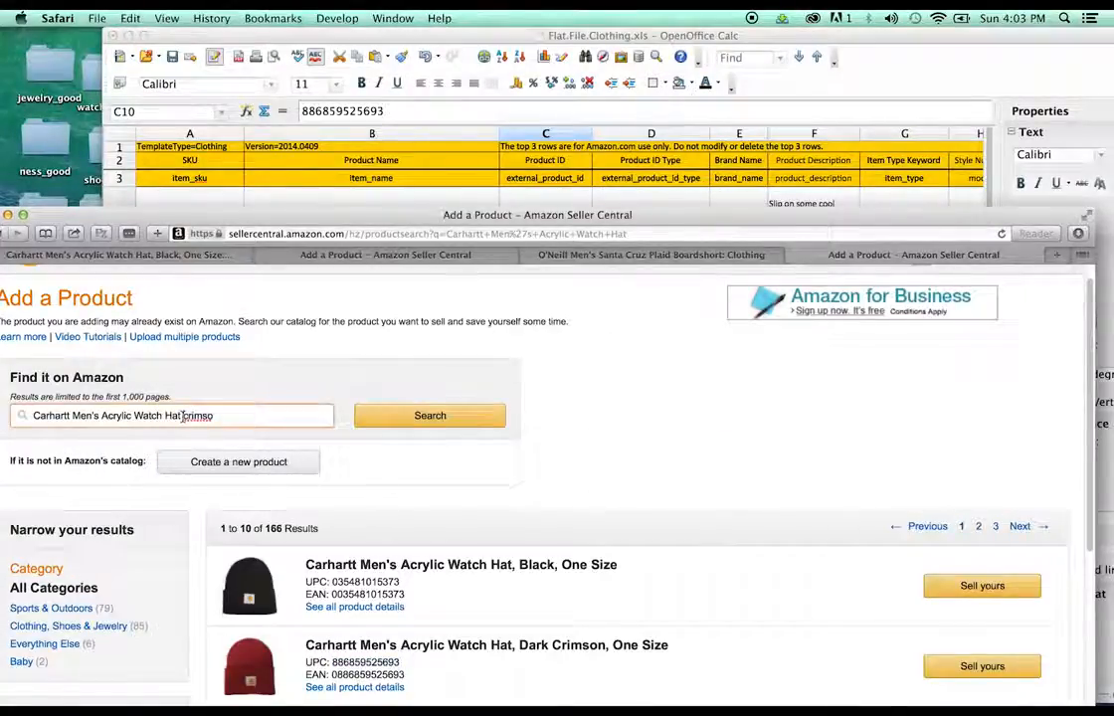
pyautogui.click(185, 416)
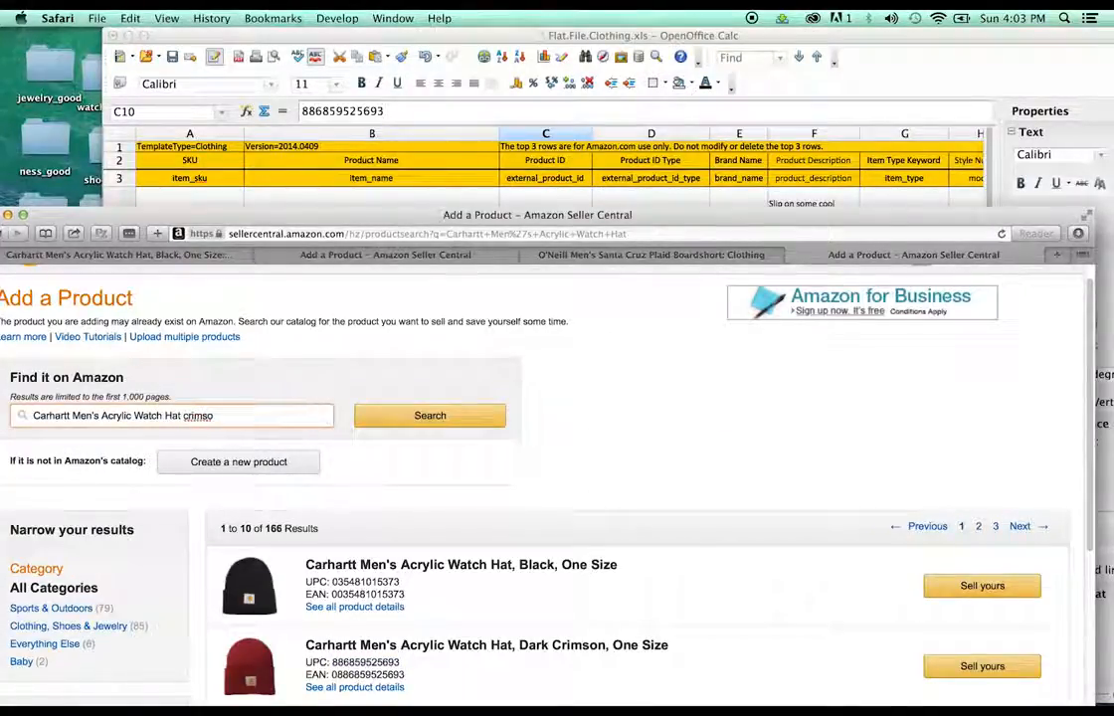
pyautogui.press('Right')
pyautogui.press('Right')
pyautogui.press('Right')
pyautogui.press('Right')
pyautogui.press('Right')
pyautogui.press('Right')
pyautogui.press('Right')
pyautogui.press('BackSpace')
pyautogui.press('BackSpace')
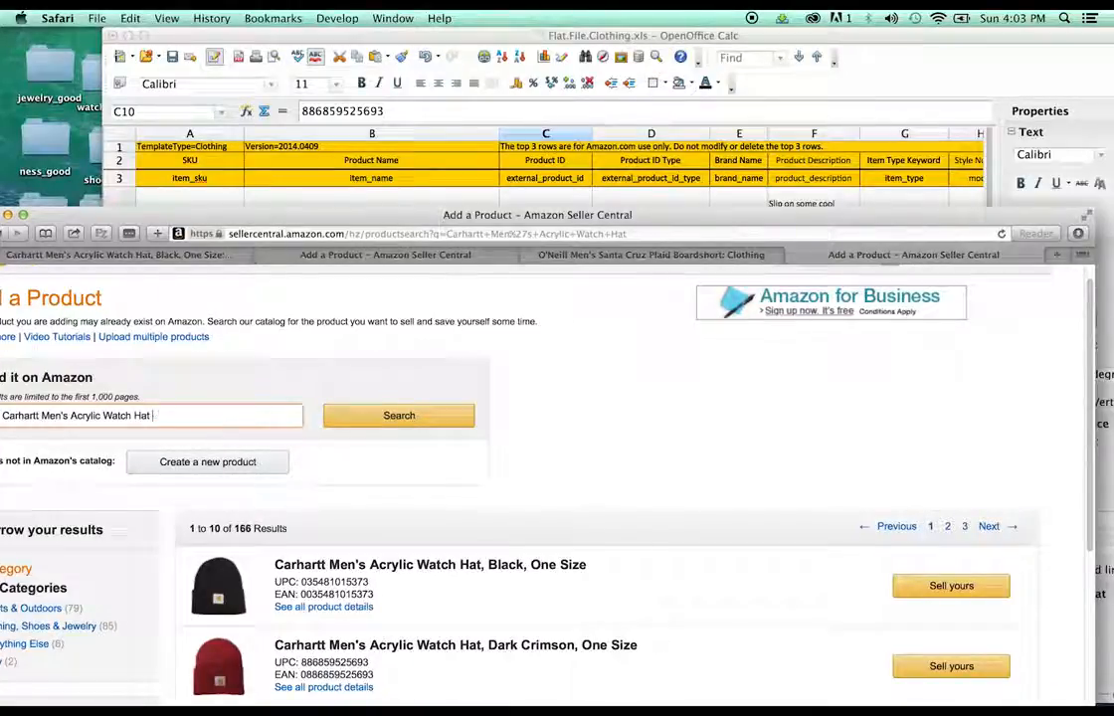
pyautogui.write('green')
pyautogui.press('Return')
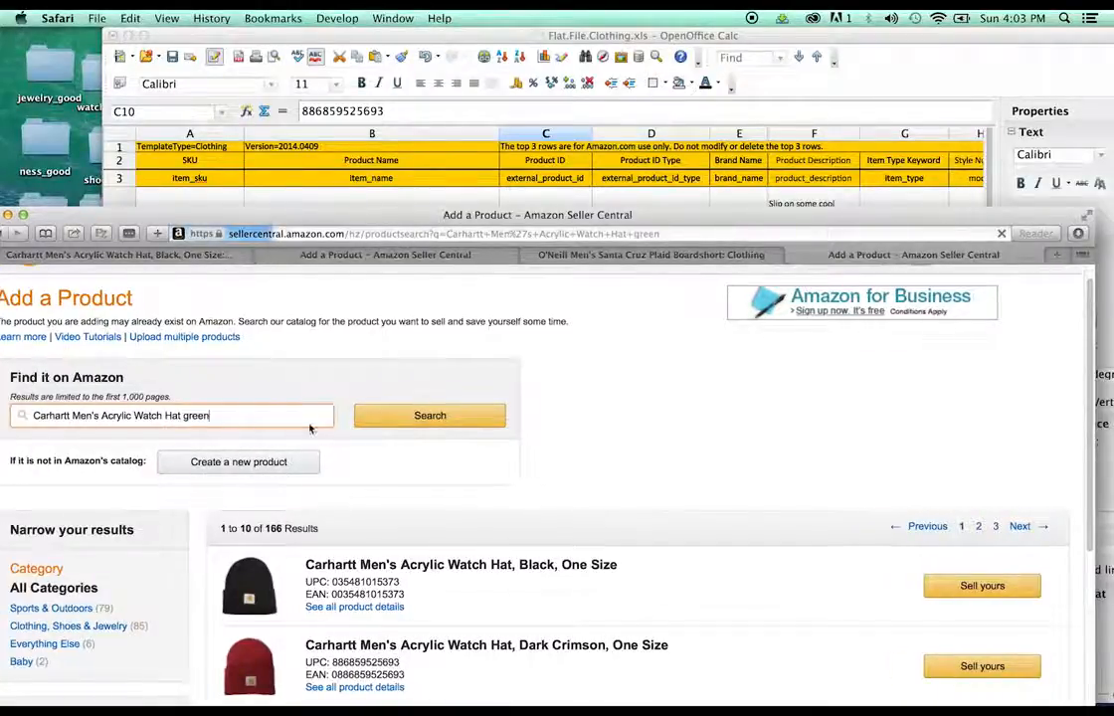
pyautogui.scroll(-2, 519, 349)
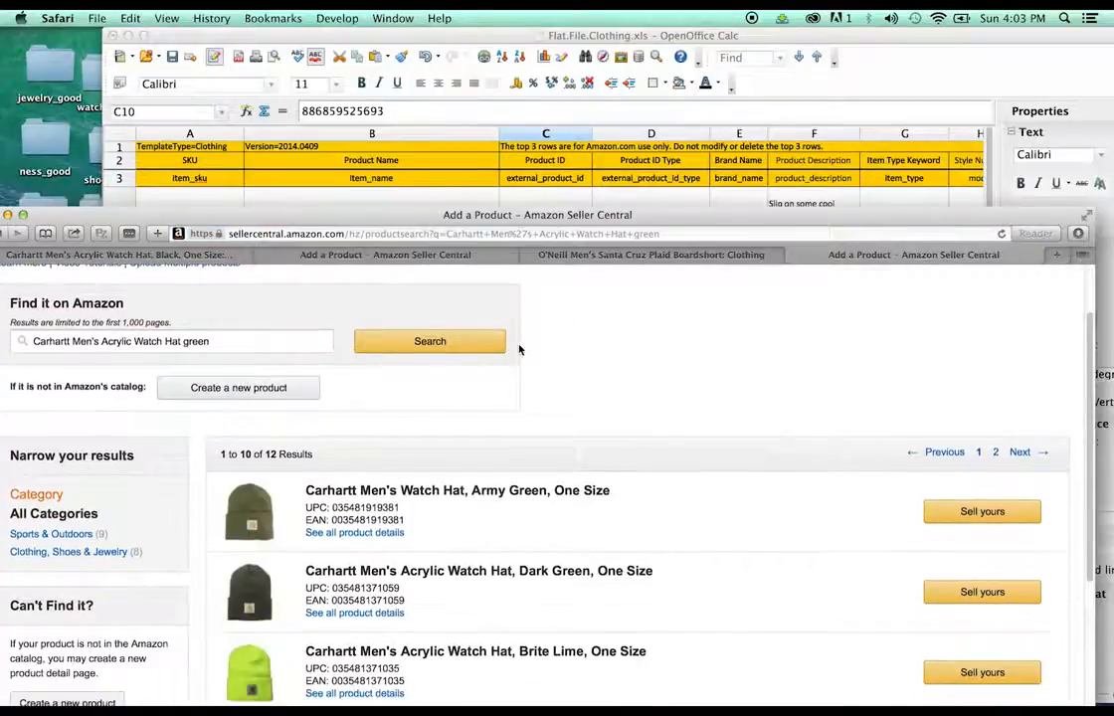
pyautogui.moveTo(400, 509)
pyautogui.mouseDown()
pyautogui.moveTo(331, 508)
pyautogui.moveTo(400, 508)
pyautogui.mouseUp()
pyautogui.press('super+c')
pyautogui.click(334, 508)
pyautogui.click(335, 508)
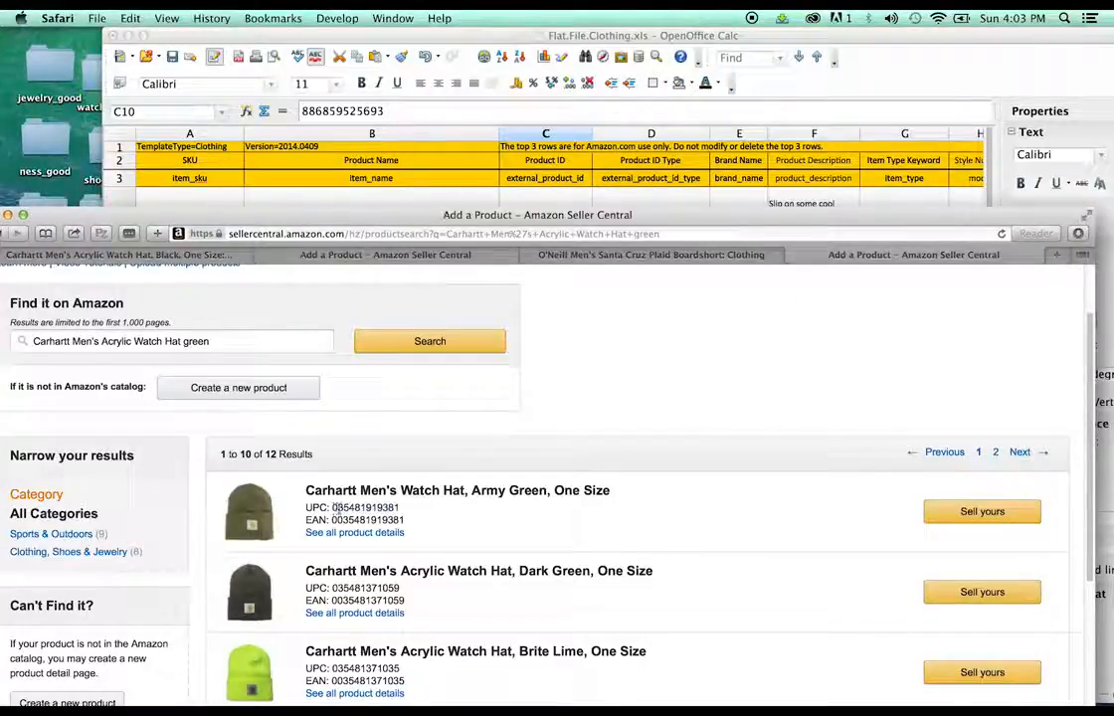
pyautogui.moveTo(400, 509); pyautogui.dragTo(353, 509)
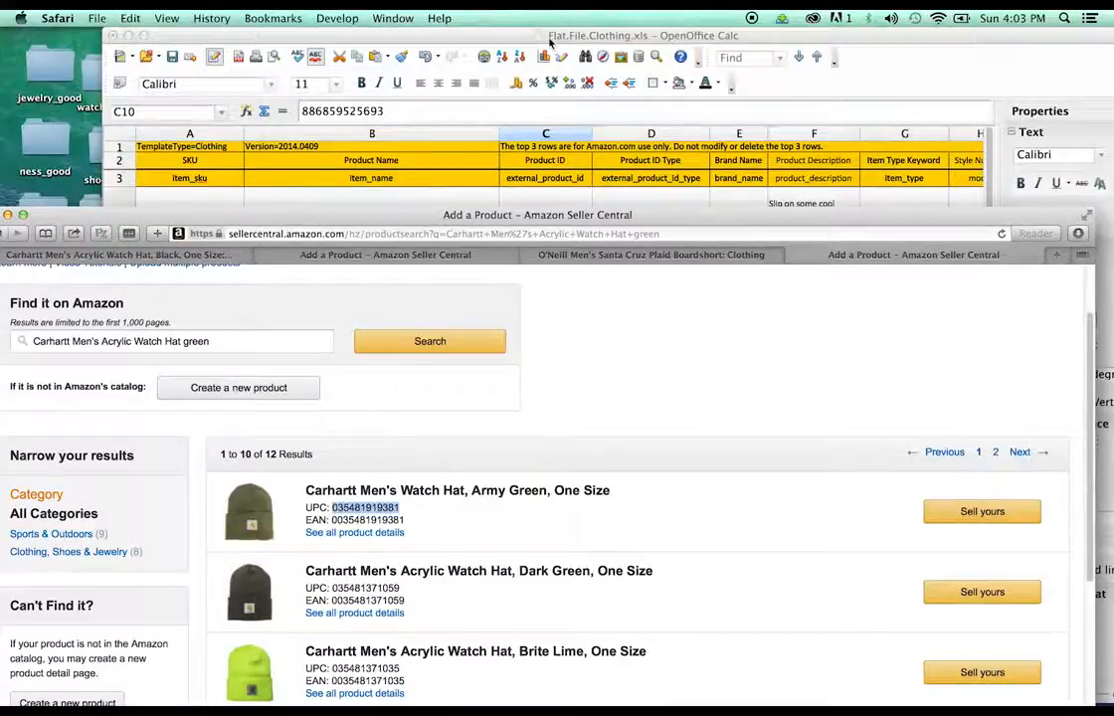
pyautogui.click(482, 36)
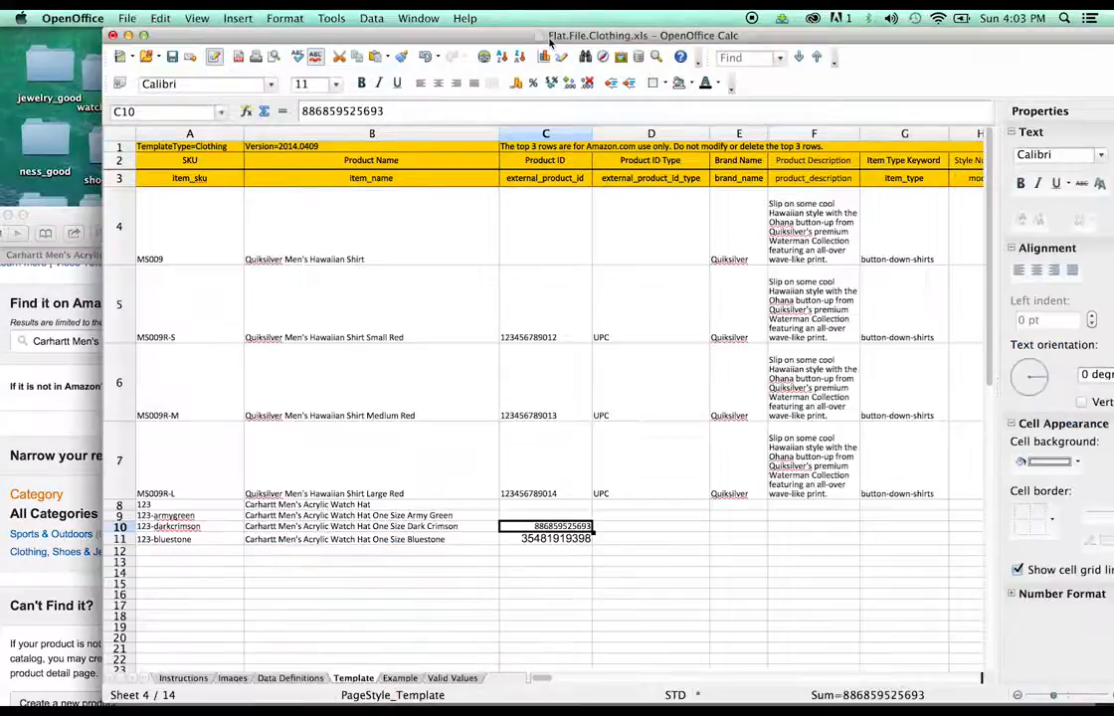
pyautogui.click(545, 513)
pyautogui.press('super+v')
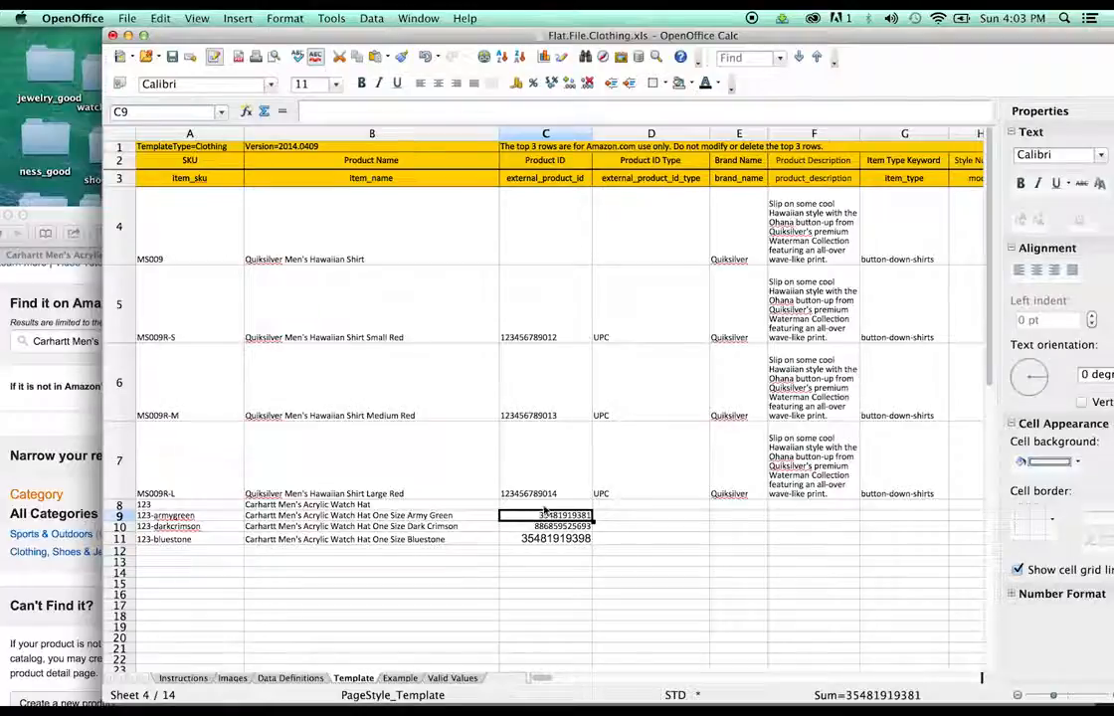
pyautogui.click(375, 110)
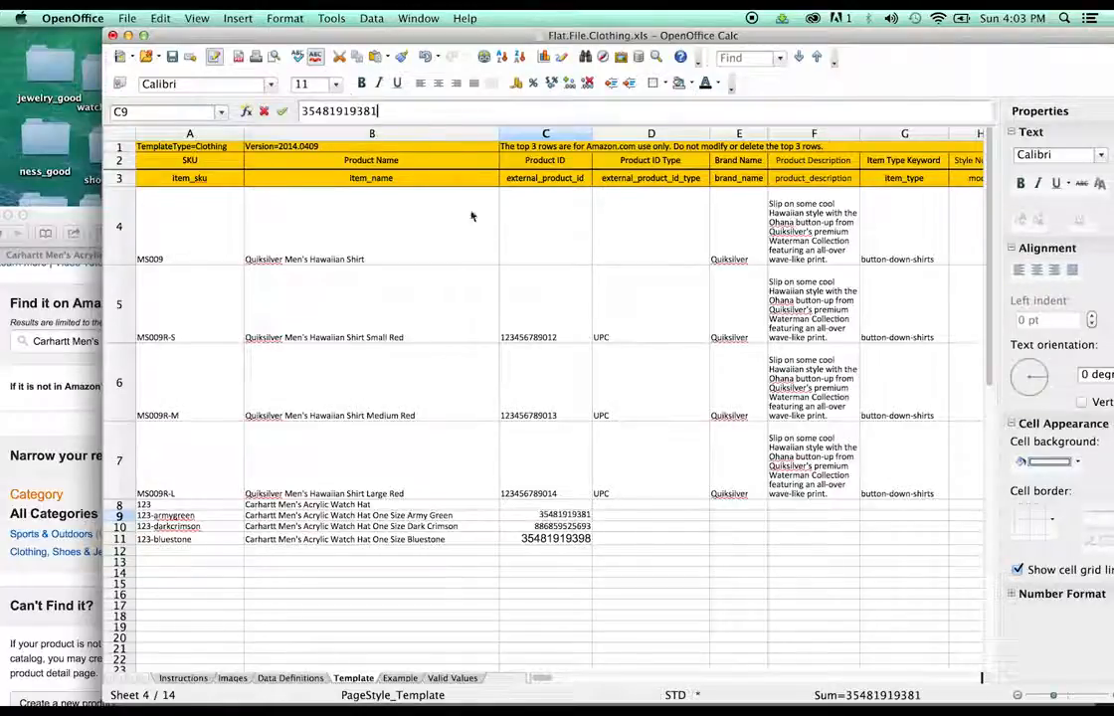
pyautogui.moveTo(541, 514); pyautogui.dragTo(579, 513)
pyautogui.rightClick(578, 512)
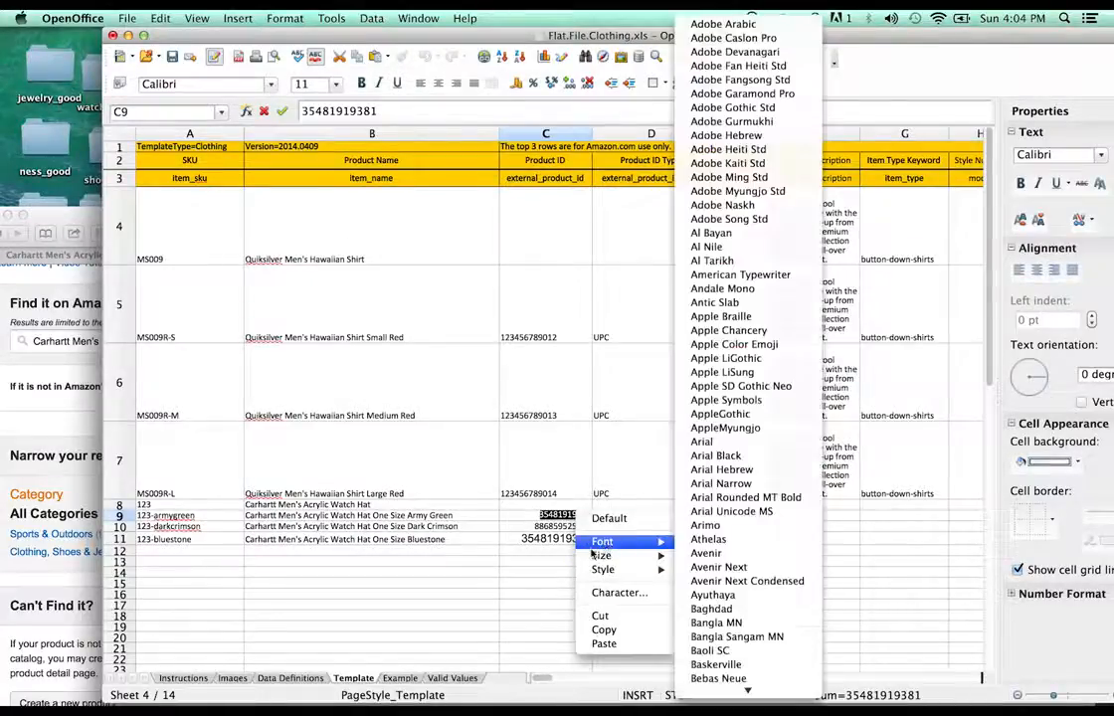
pyautogui.click(559, 572)
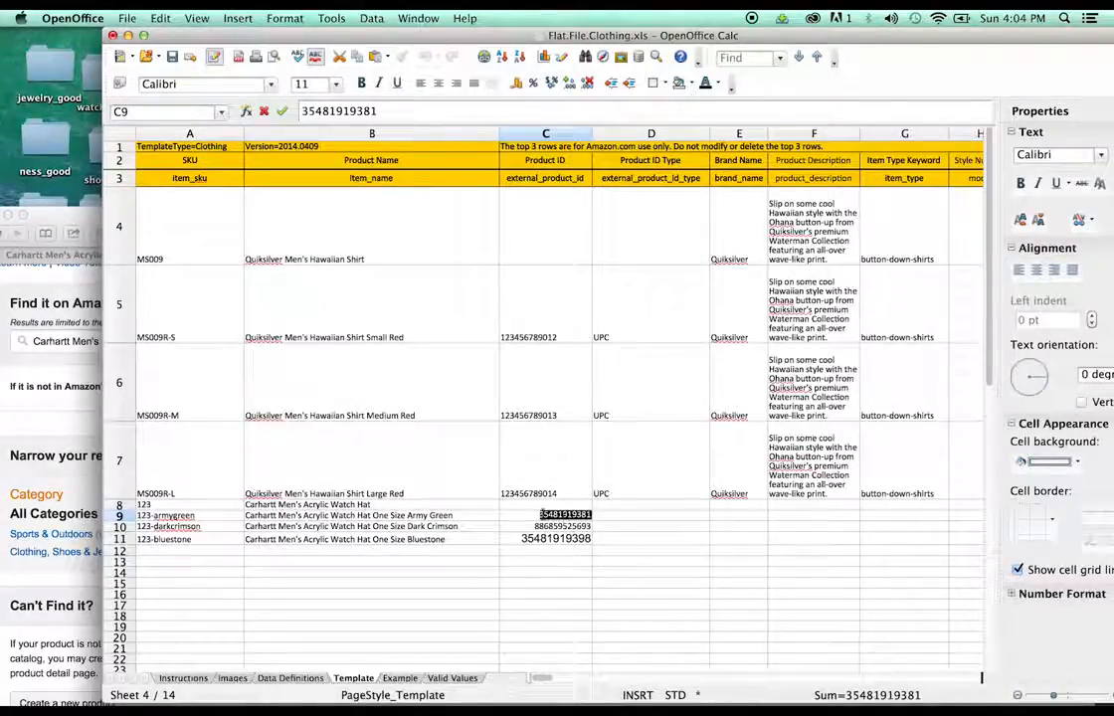
pyautogui.click(522, 526)
# Step: Format Product ID cell C9 with the Text number category
pyautogui.rightClick(517, 516)
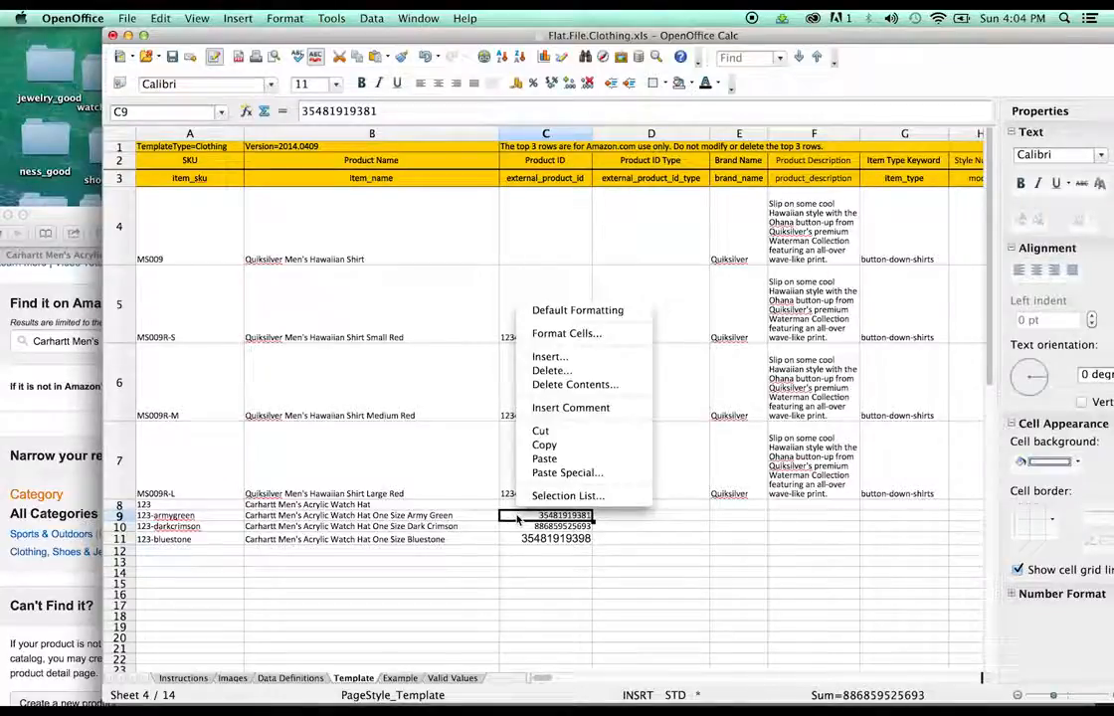
pyautogui.click(576, 336)
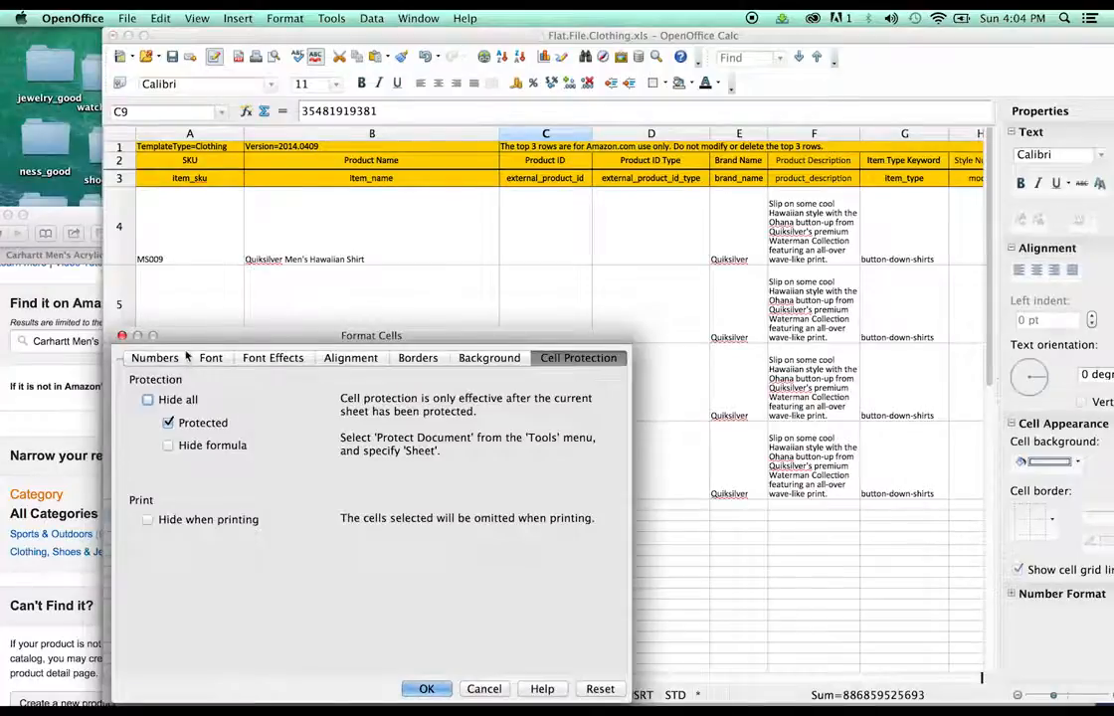
pyautogui.click(186, 356)
pyautogui.scroll(-1, 195, 447)
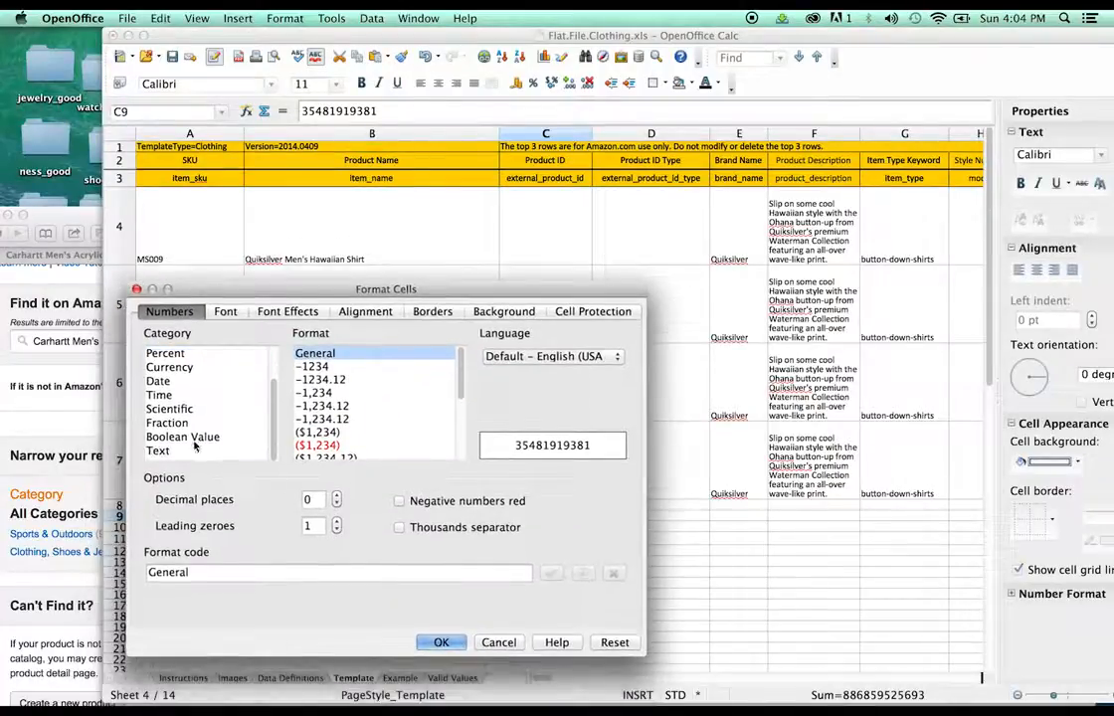
pyautogui.click(169, 451)
pyautogui.click(441, 641)
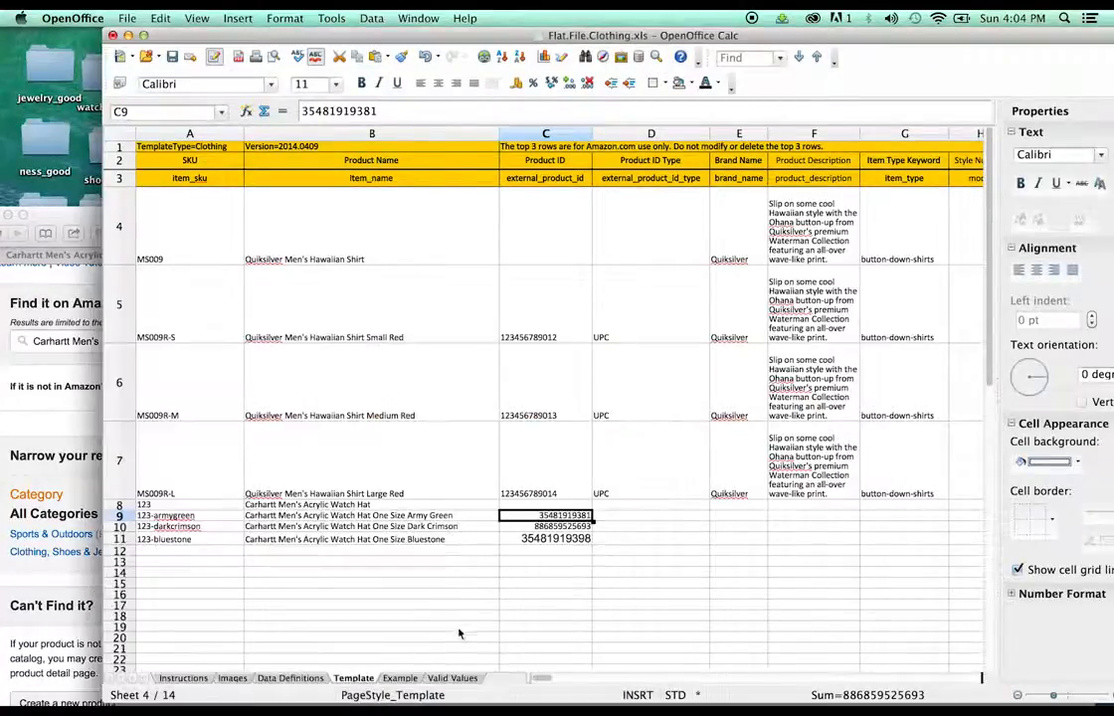
pyautogui.doubleClick(539, 515)
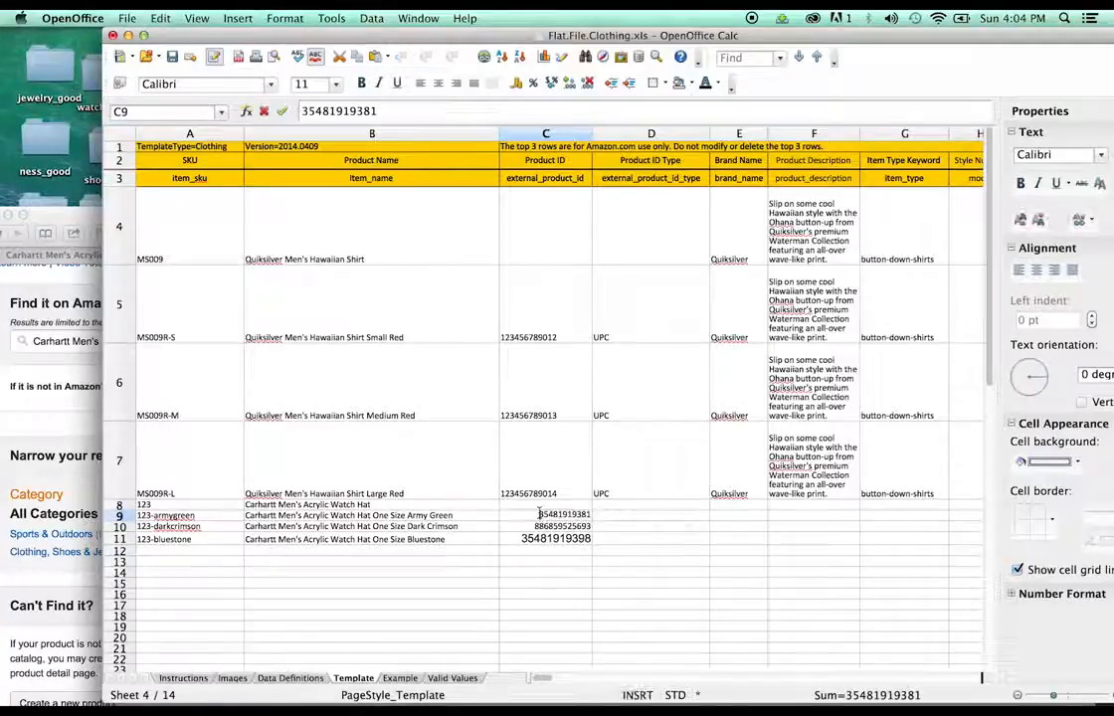
pyautogui.write('0')
pyautogui.doubleClick(552, 541)
pyautogui.write('0')
pyautogui.click(552, 562)
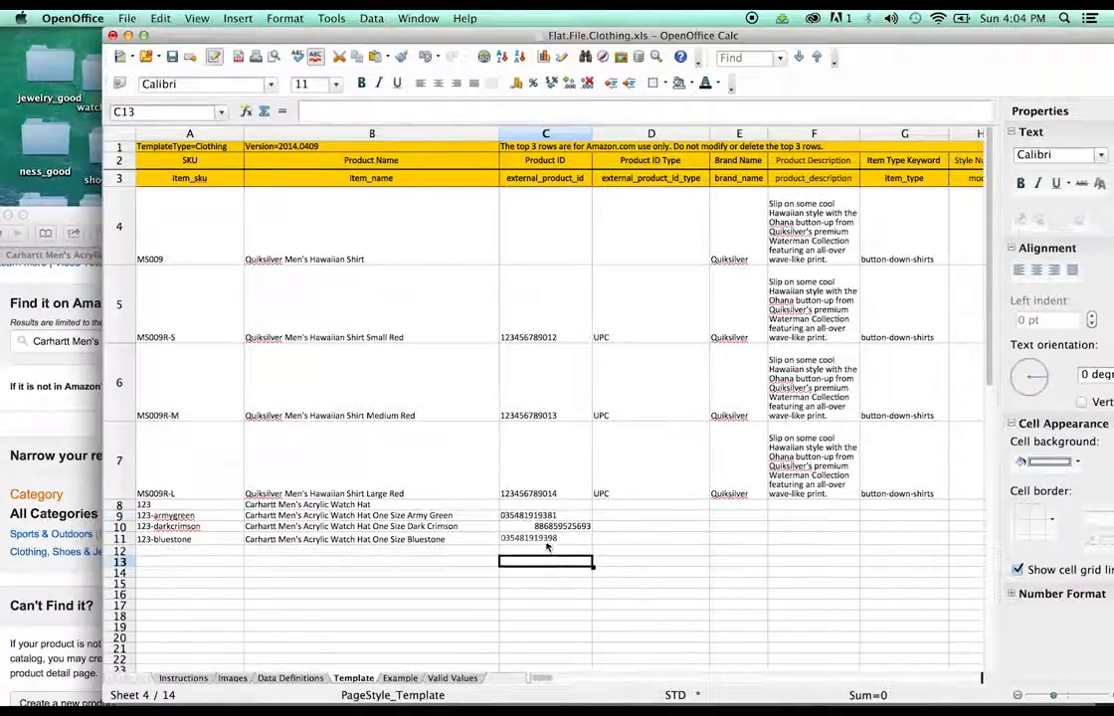
# Step: Left-align the UPCs in cells C9:C11 and set their font to Calibri, size 11
pyautogui.moveTo(549, 540); pyautogui.dragTo(556, 519)
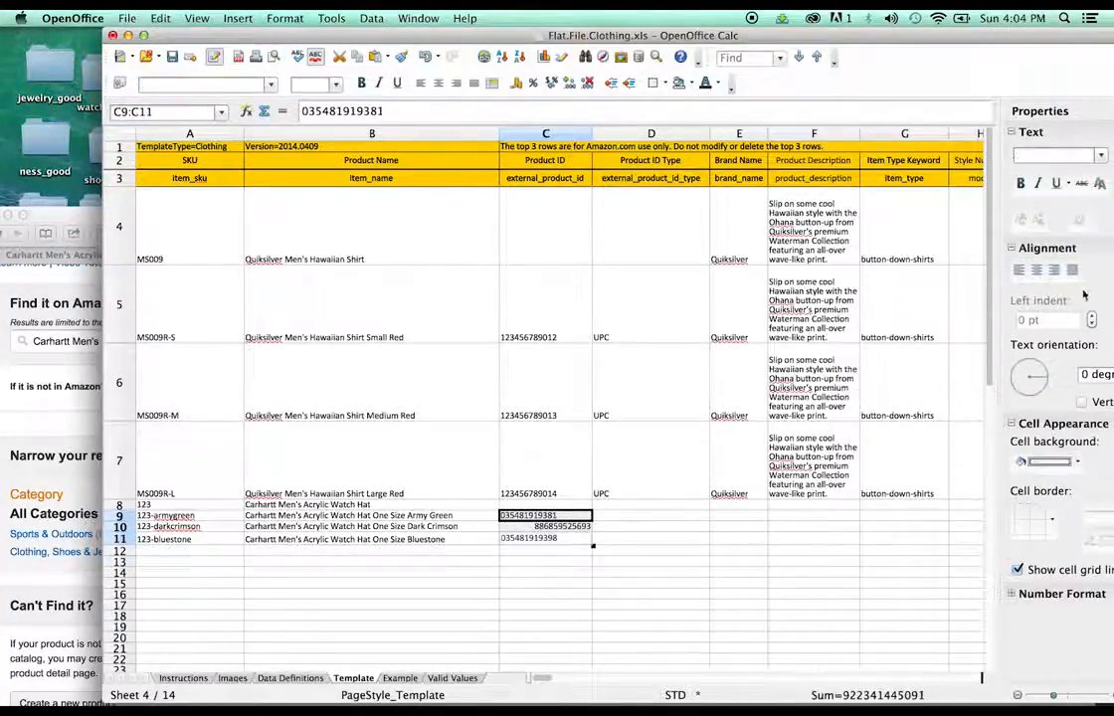
pyautogui.click(1019, 270)
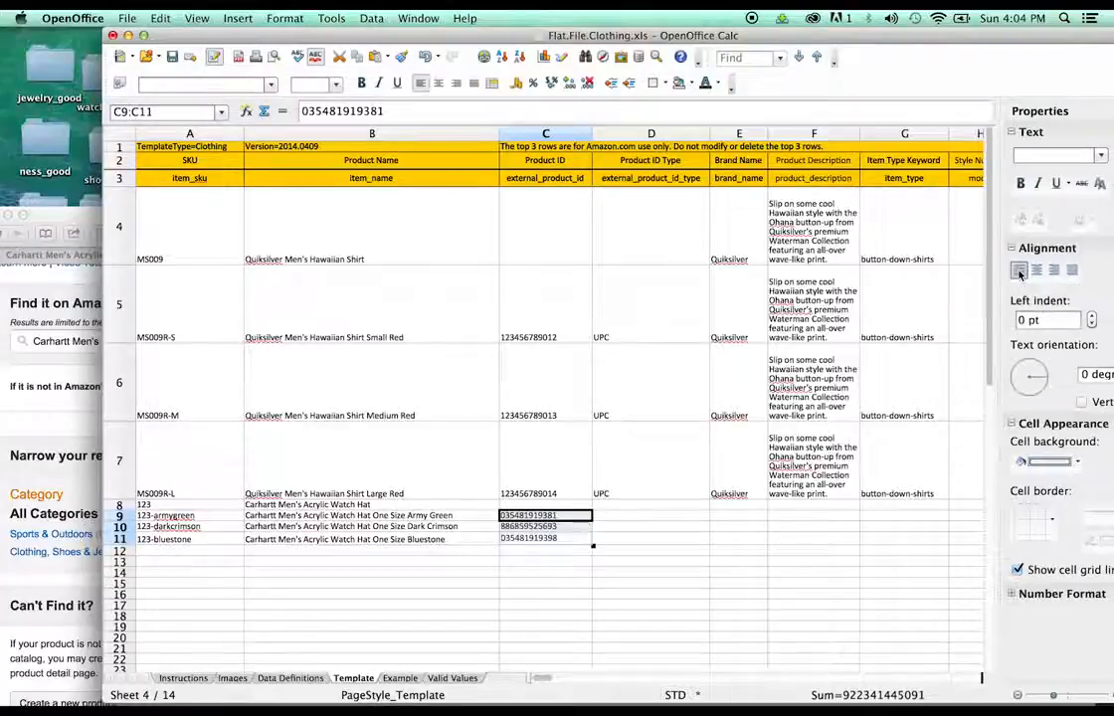
pyautogui.click(270, 85)
pyautogui.write('Calibri')
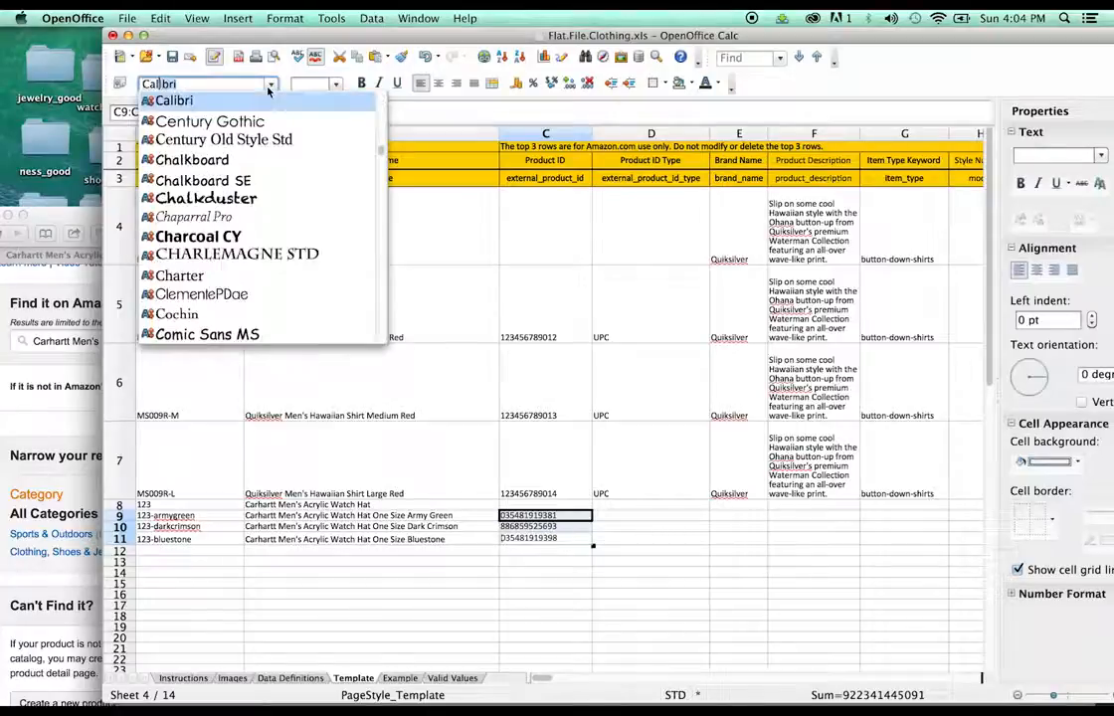
pyautogui.click(264, 99)
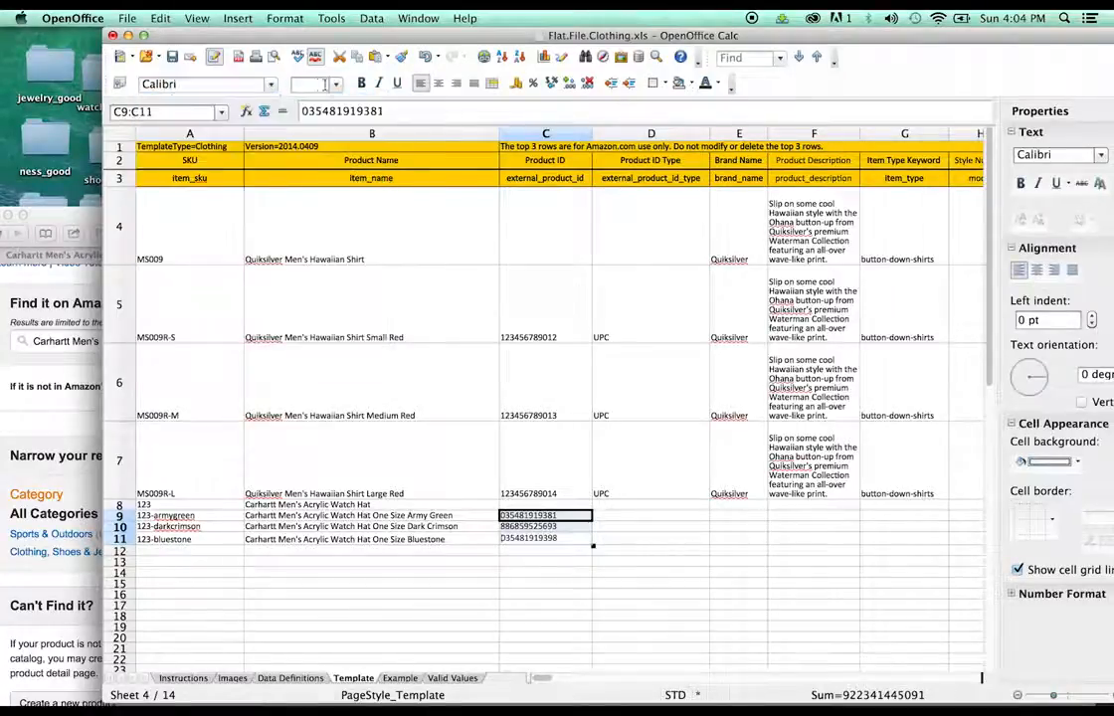
pyautogui.click(338, 84)
pyautogui.click(276, 123)
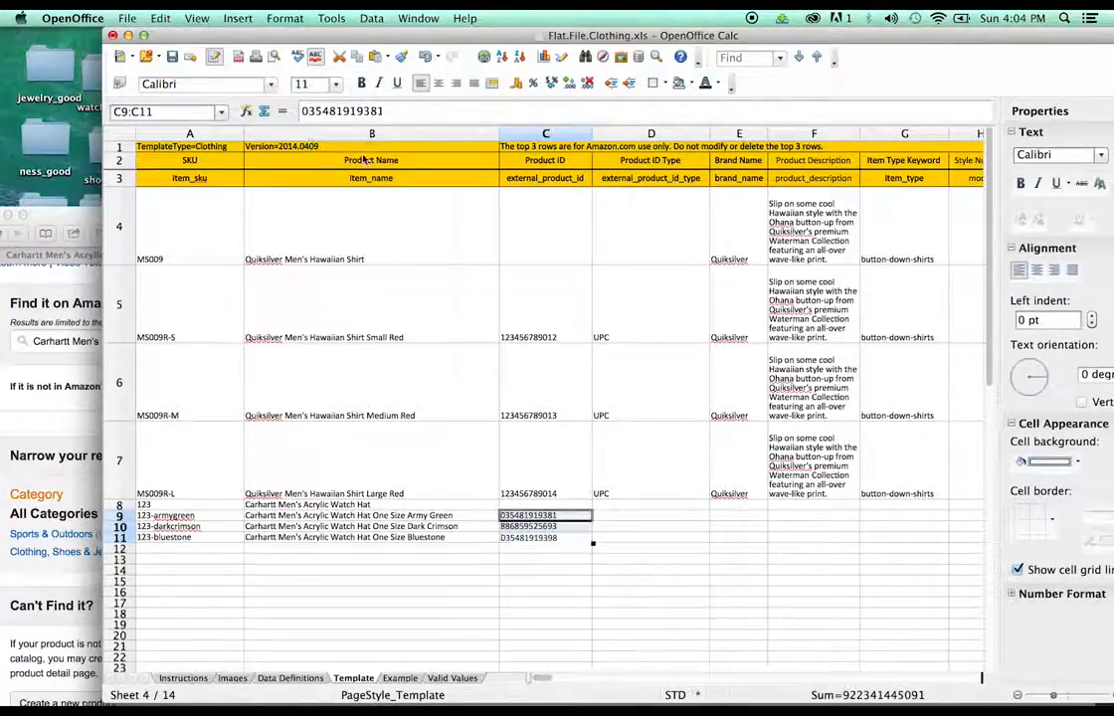
pyautogui.click(558, 604)
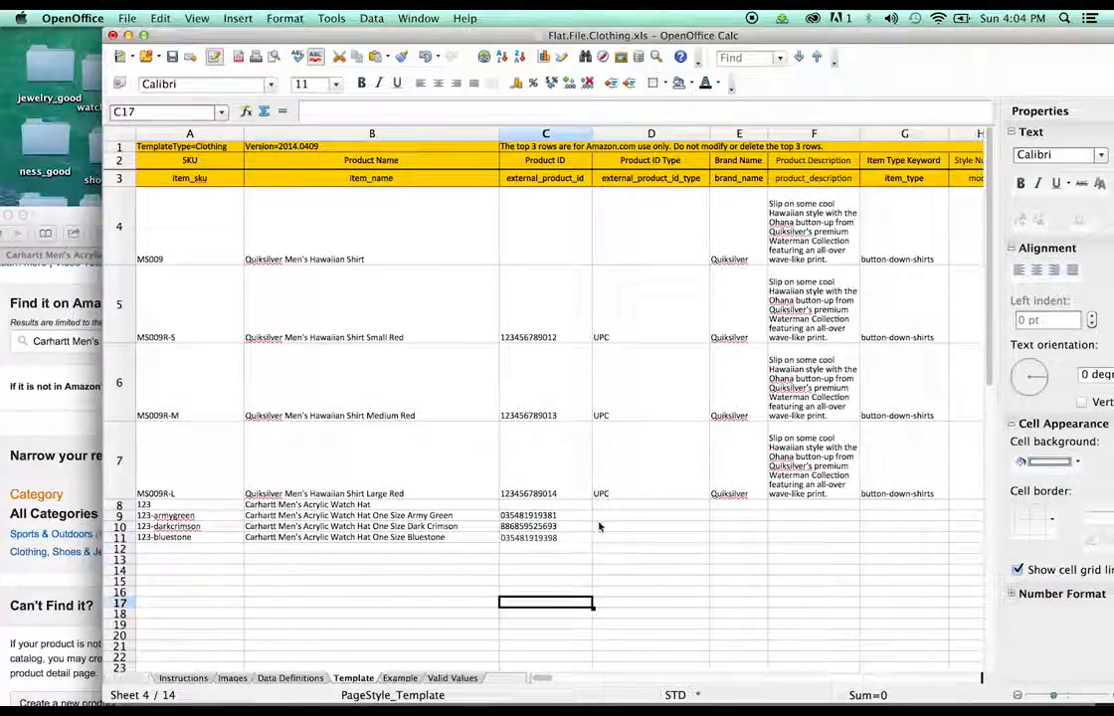
# Step: Copy the UPC product ID type from cell D7 into cells D9 through D11 for the three hat variations
pyautogui.click(640, 499)
pyautogui.press('super+c')
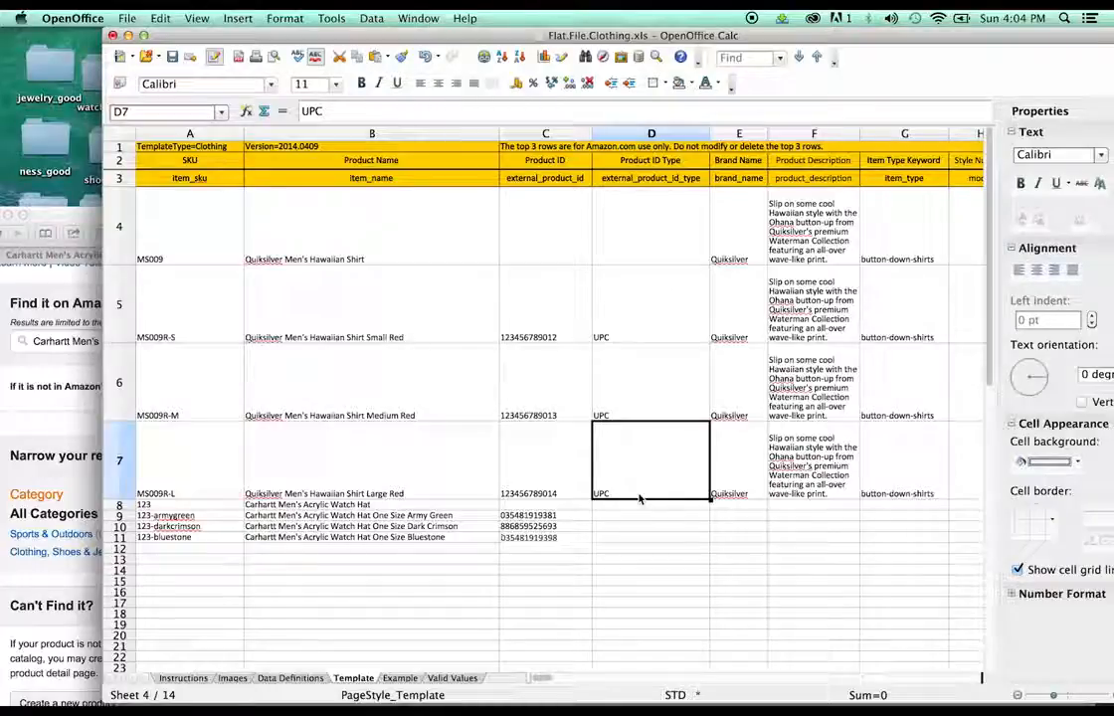
pyautogui.click(642, 514)
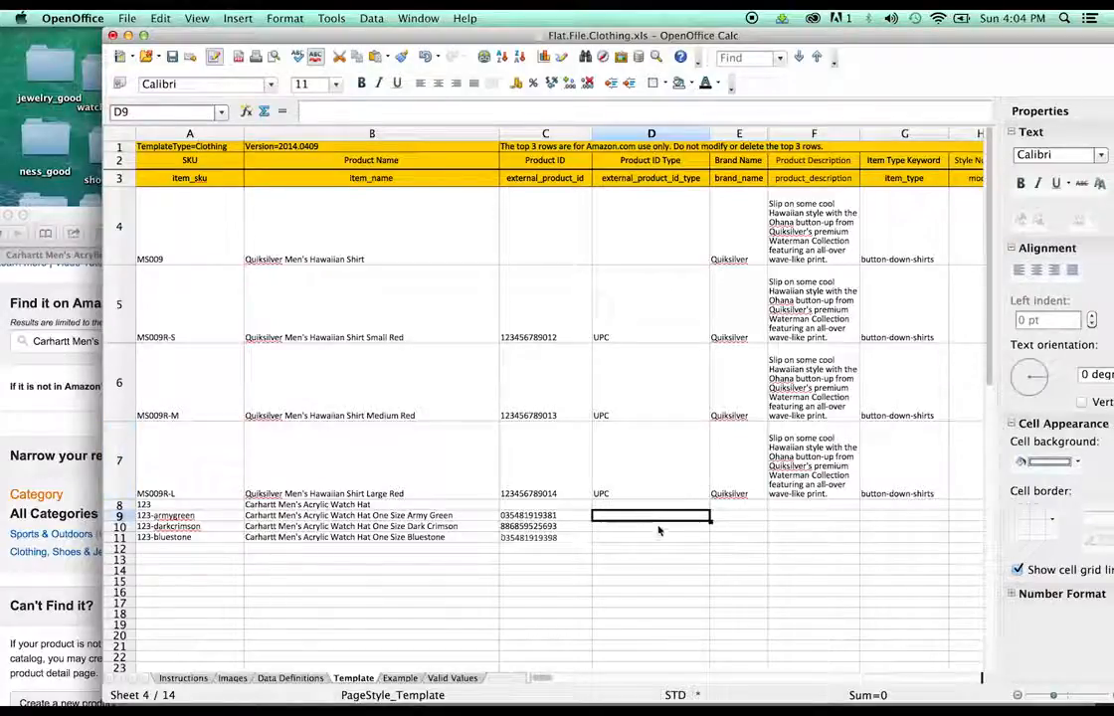
pyautogui.hotkey('ctrl', 'v')
pyautogui.moveTo(708, 524); pyautogui.dragTo(738, 537)
# Step: Enter the brand name Carhartt in cell E9 and fill it down through E11 for the three hat variations
pyautogui.doubleClick(719, 515)
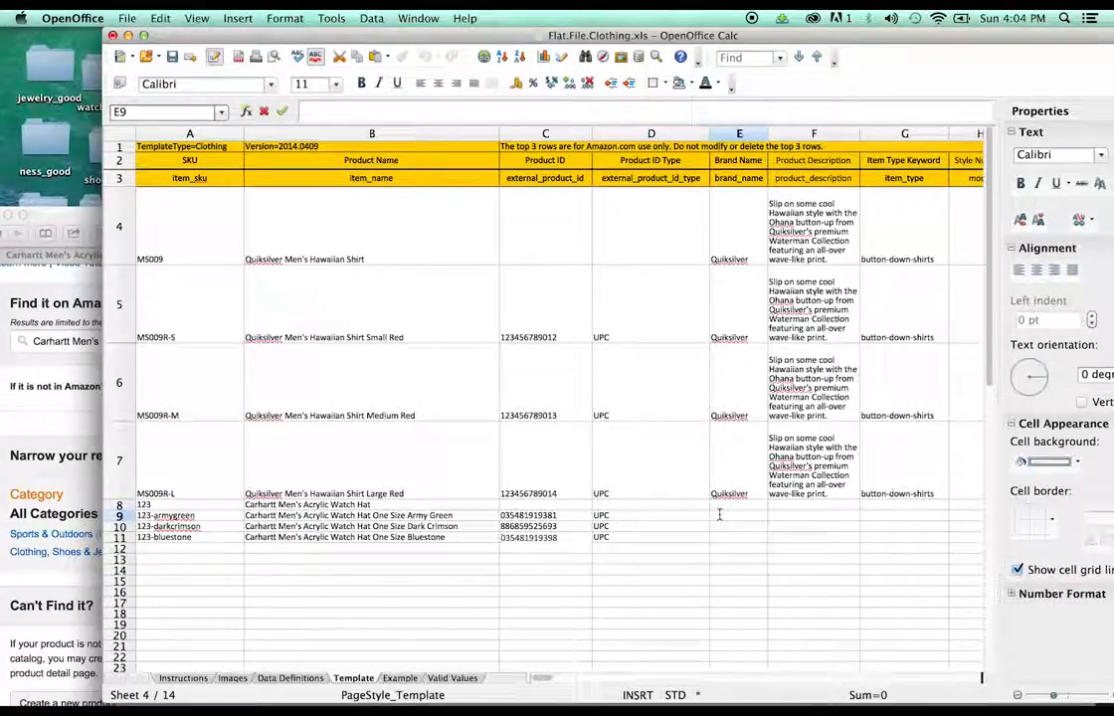
pyautogui.write('Carha')
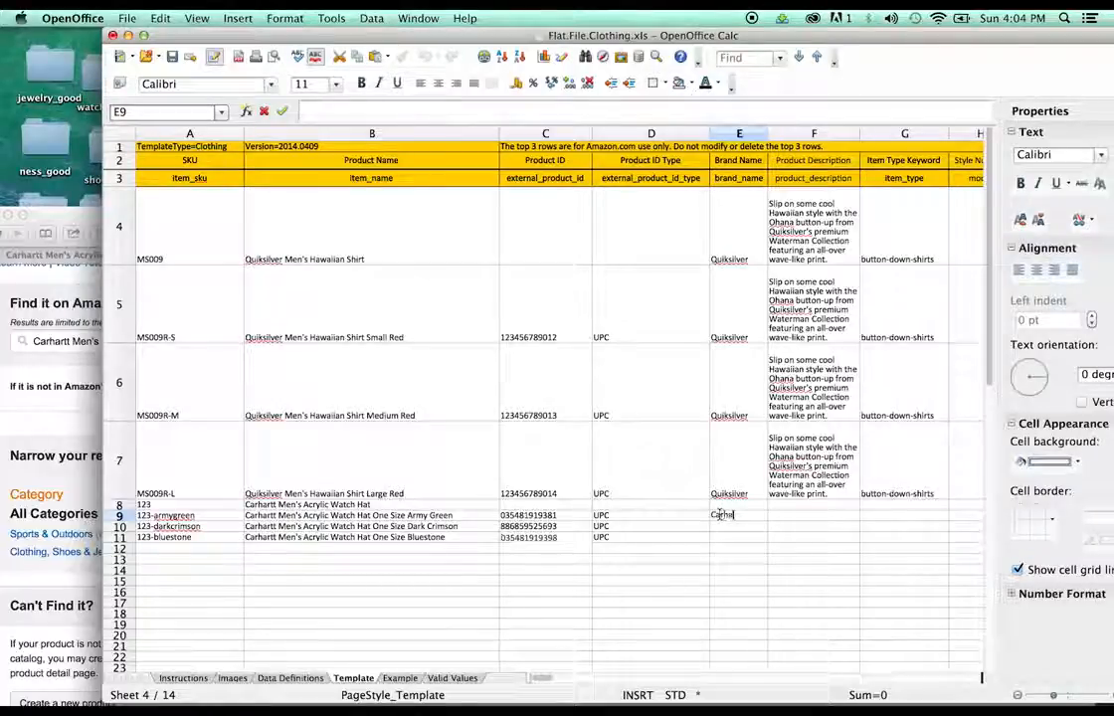
pyautogui.write('rtt')
pyautogui.press('Return')
pyautogui.click(762, 517)
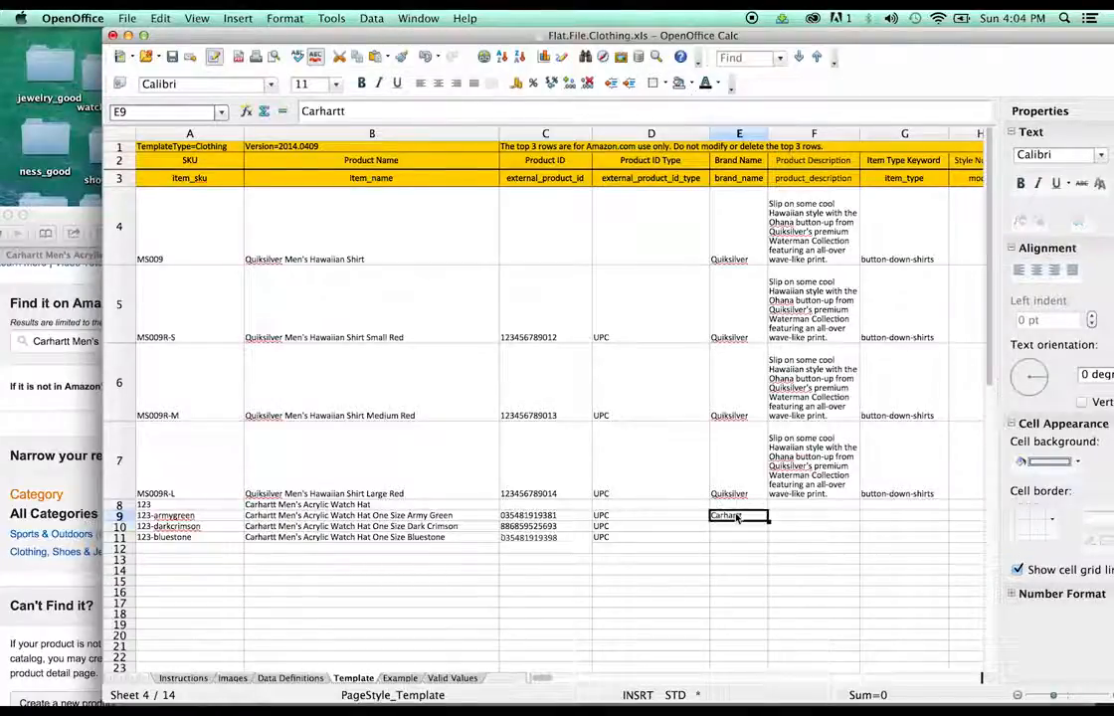
pyautogui.moveTo(767, 519); pyautogui.dragTo(772, 539)
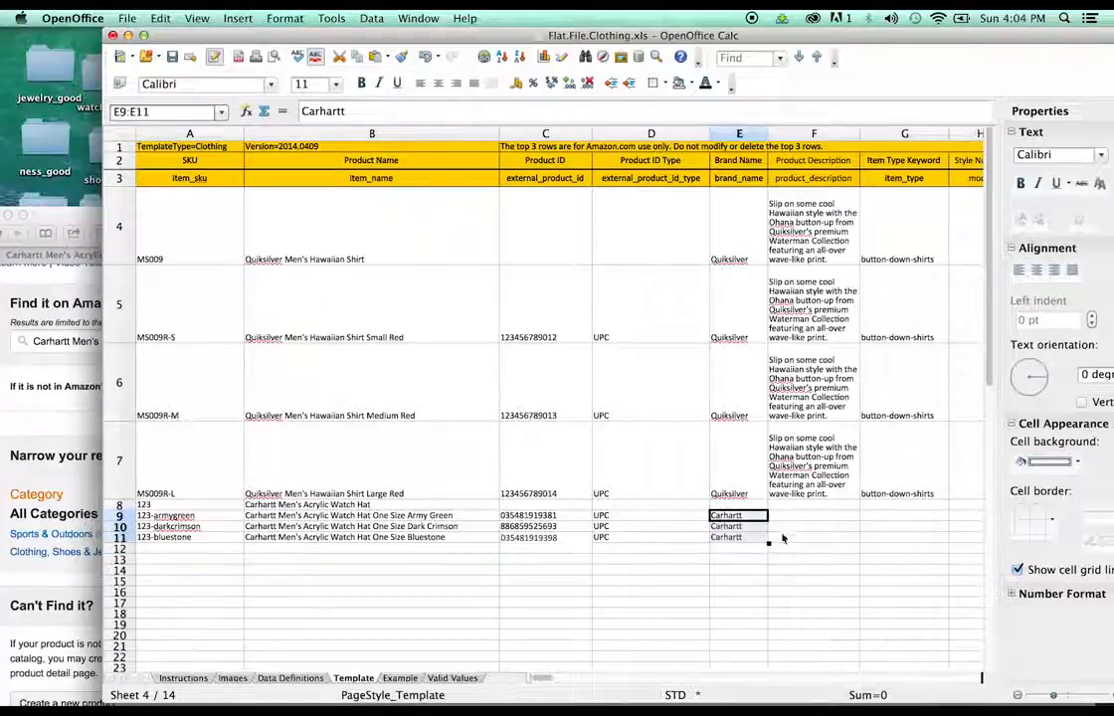
# Step: Review the sample shirt's product description in cell F7 as a model for the hat description
pyautogui.click(801, 505)
pyautogui.click(818, 460)
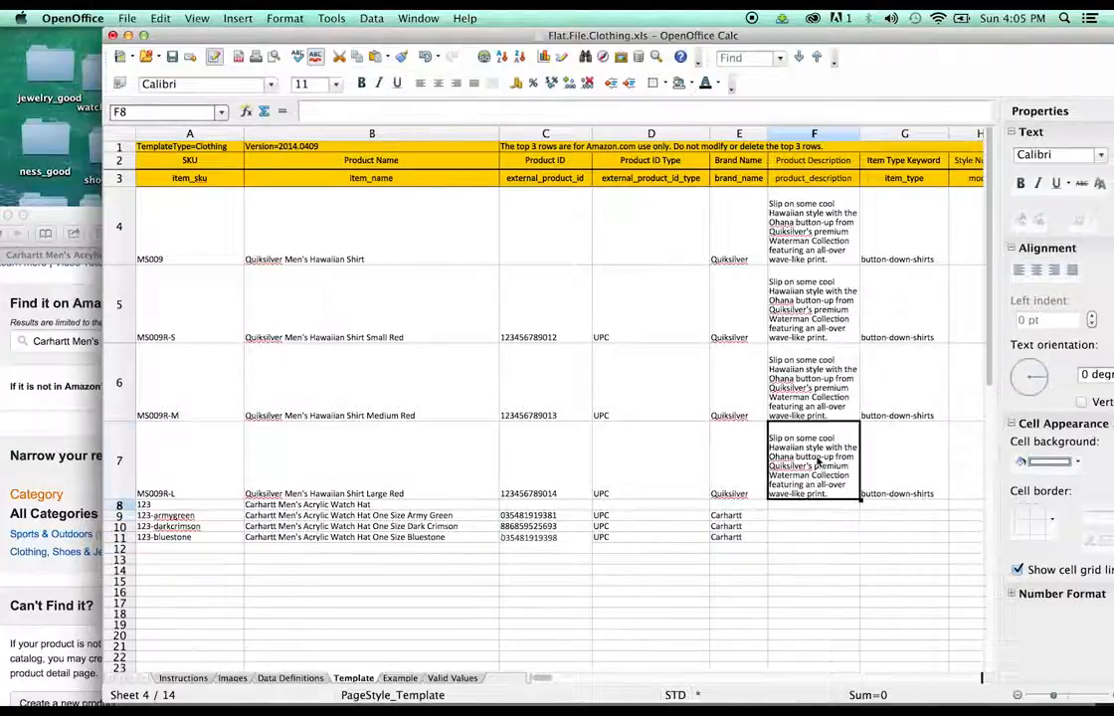
pyautogui.moveTo(408, 37); pyautogui.dragTo(331, 38)
pyautogui.moveTo(242, 111)
pyautogui.mouseDown()
pyautogui.moveTo(824, 123)
pyautogui.moveTo(177, 90)
pyautogui.moveTo(226, 104)
pyautogui.mouseUp()
pyautogui.click(783, 109)
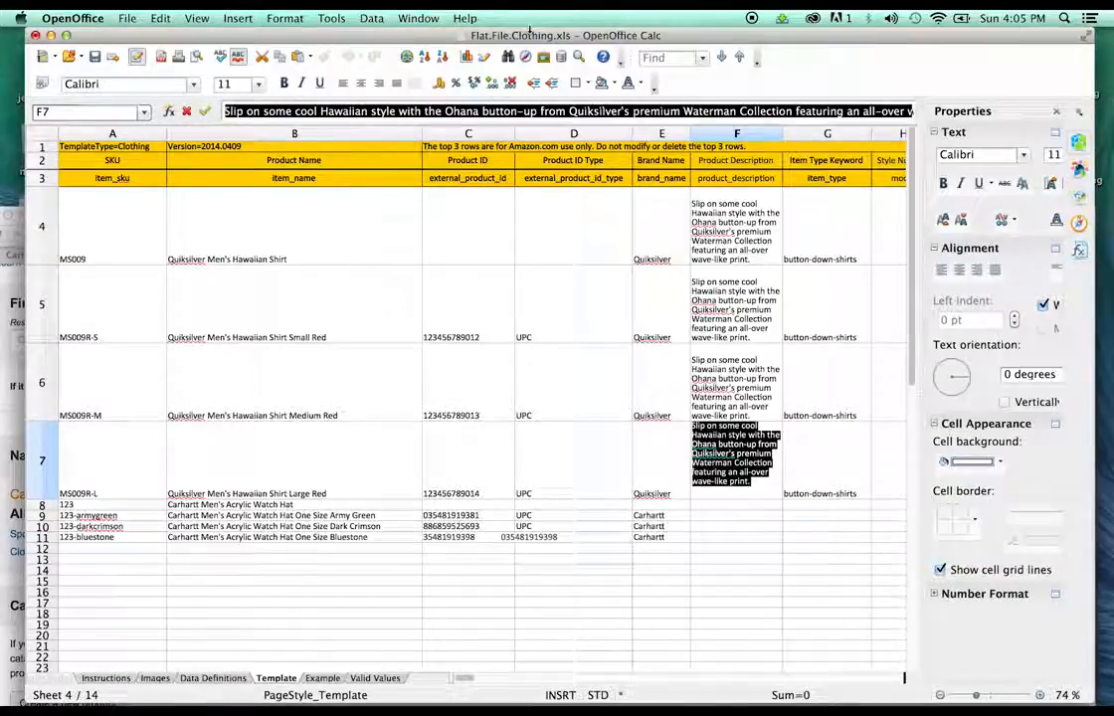
pyautogui.moveTo(530, 33); pyautogui.dragTo(730, 33)
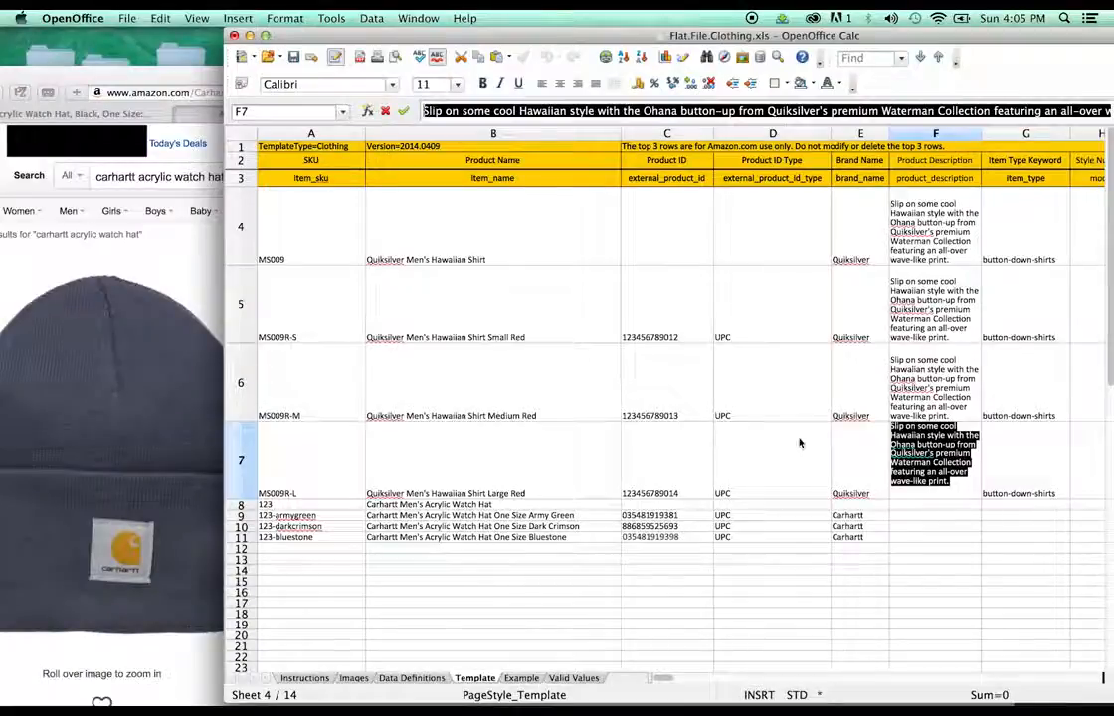
# Step: Enter "This beanie is made in the USA and features 100% Acrylic fabric with" as the product description in F9
pyautogui.click(903, 518)
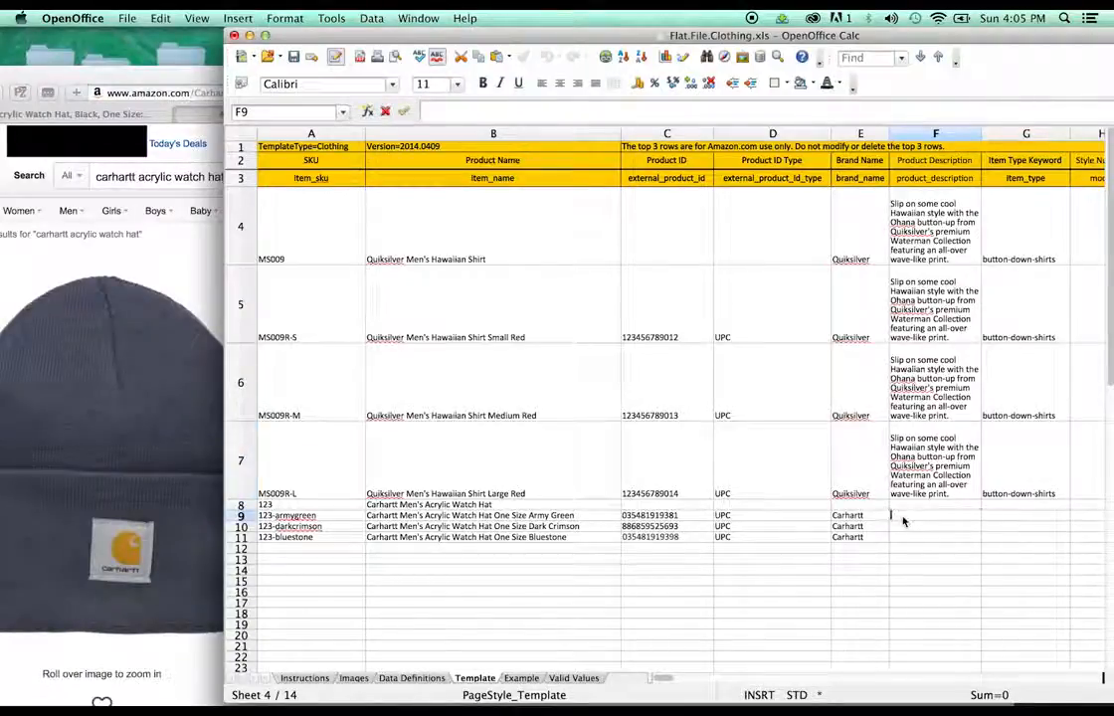
pyautogui.write('T')
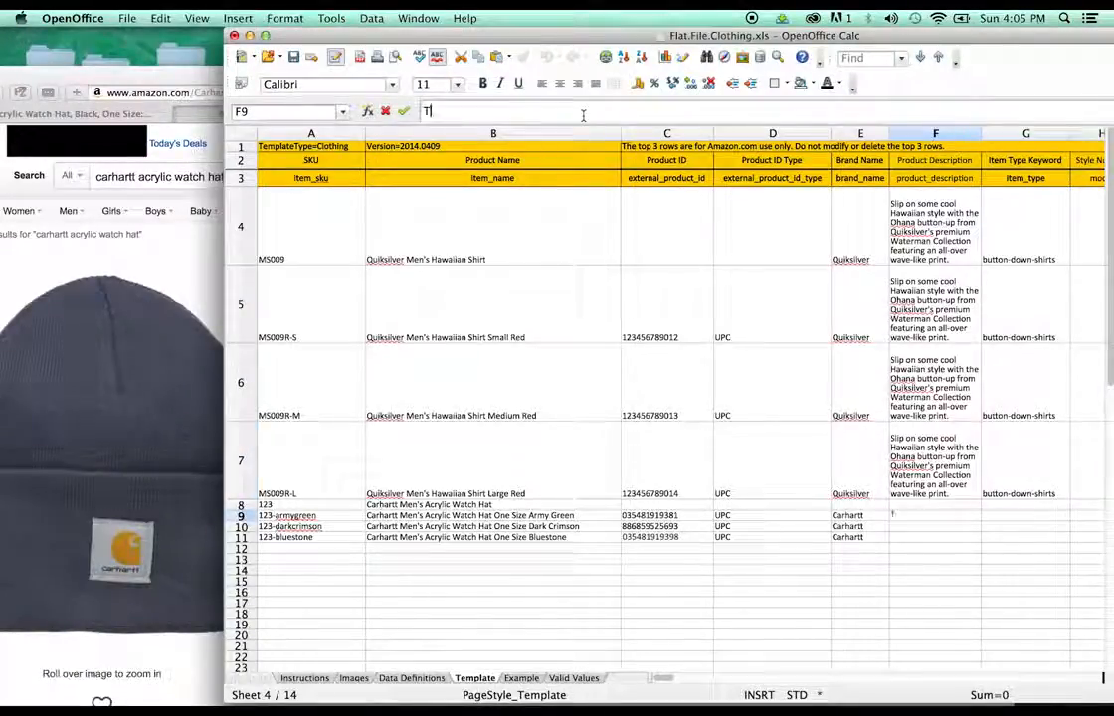
pyautogui.write('his bean')
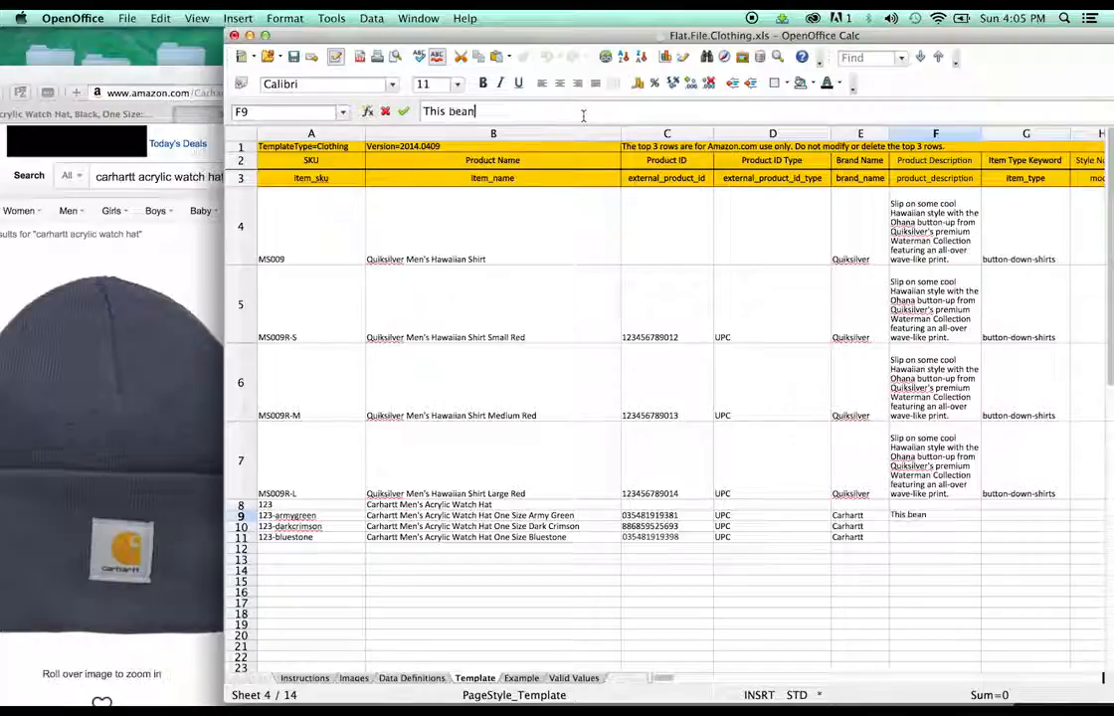
pyautogui.write('ie is made in the USA')
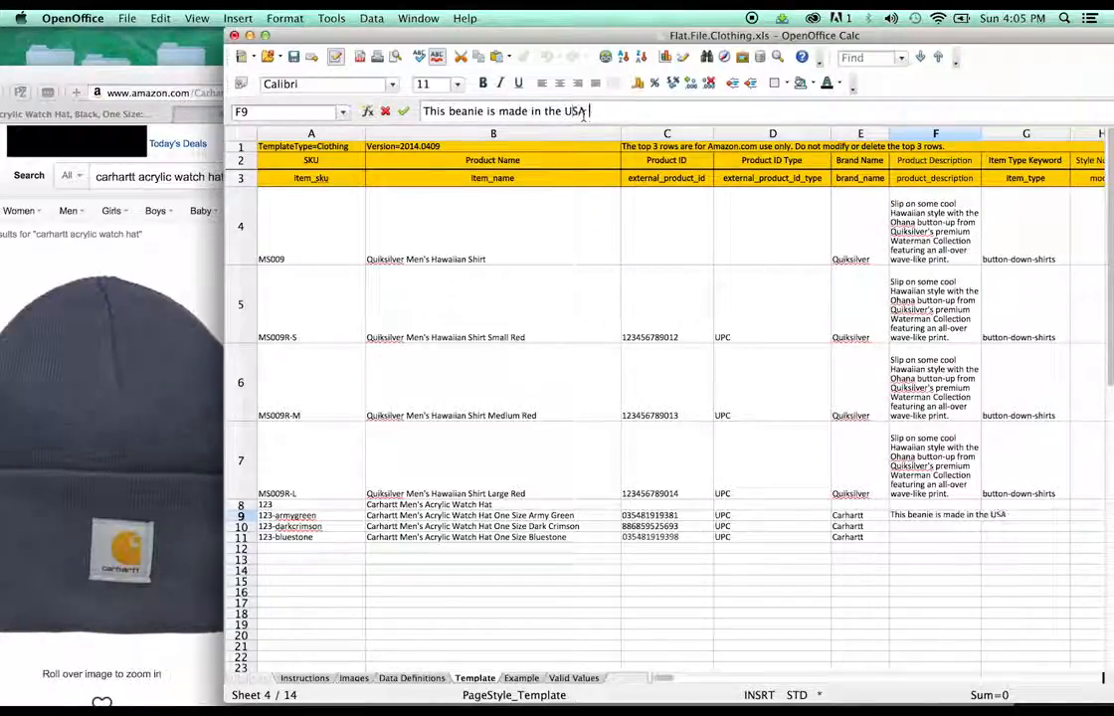
pyautogui.click(47, 76)
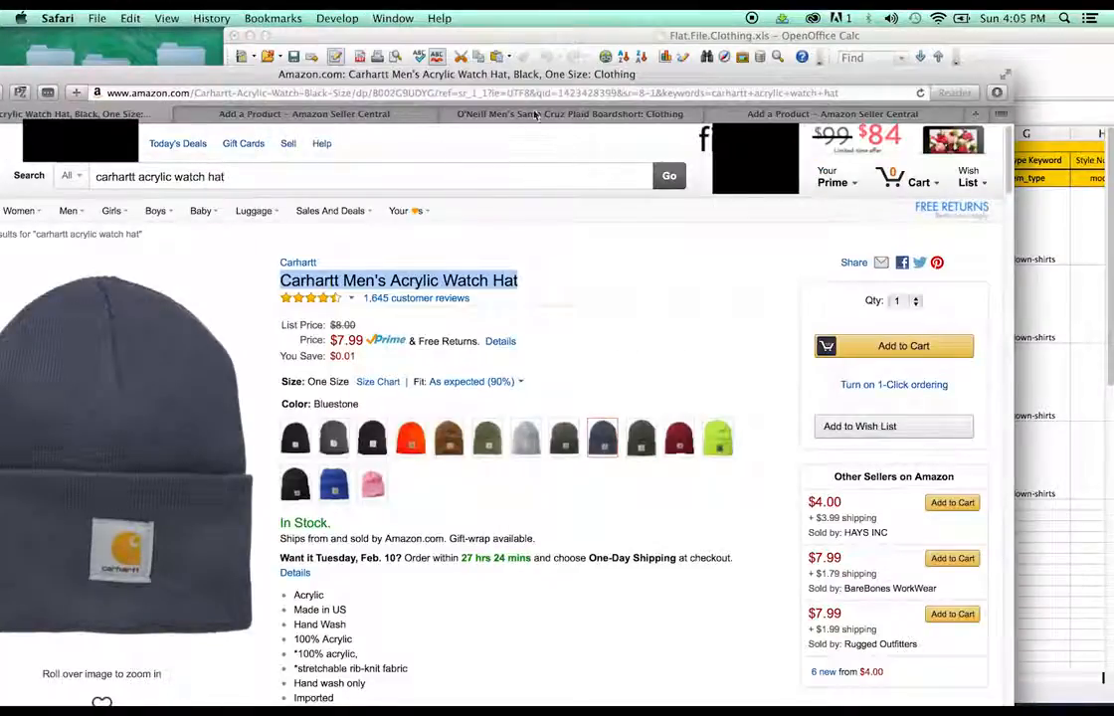
pyautogui.click(602, 46)
pyautogui.write('anie is made in the USA a')
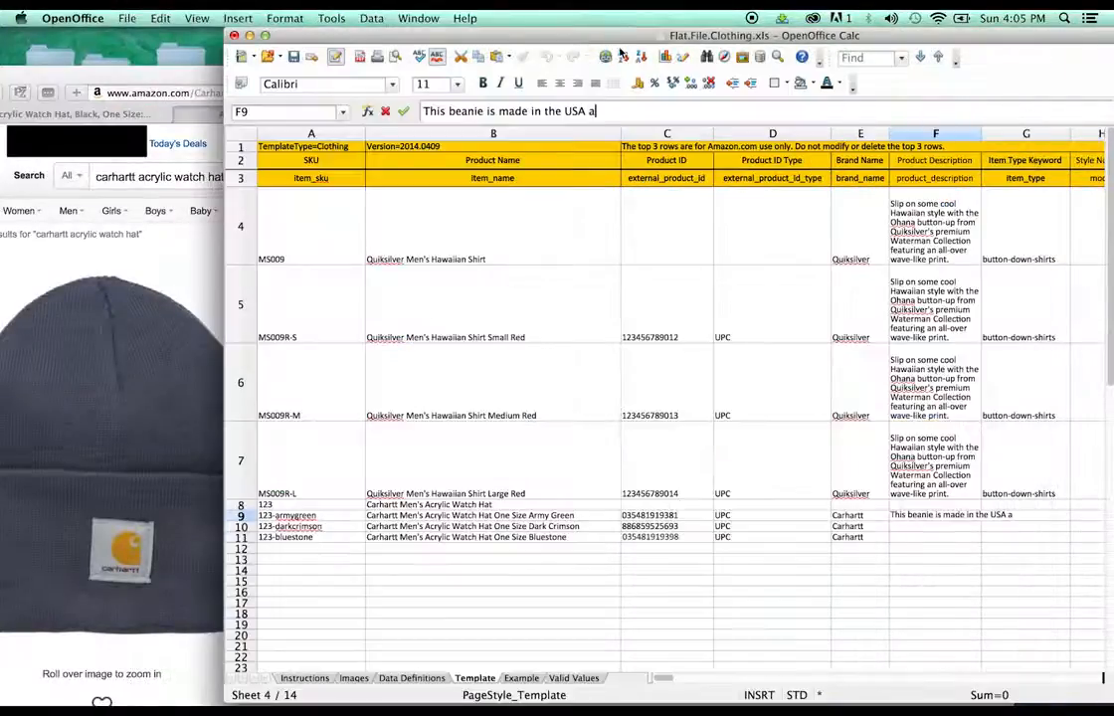
pyautogui.write('nd features ')
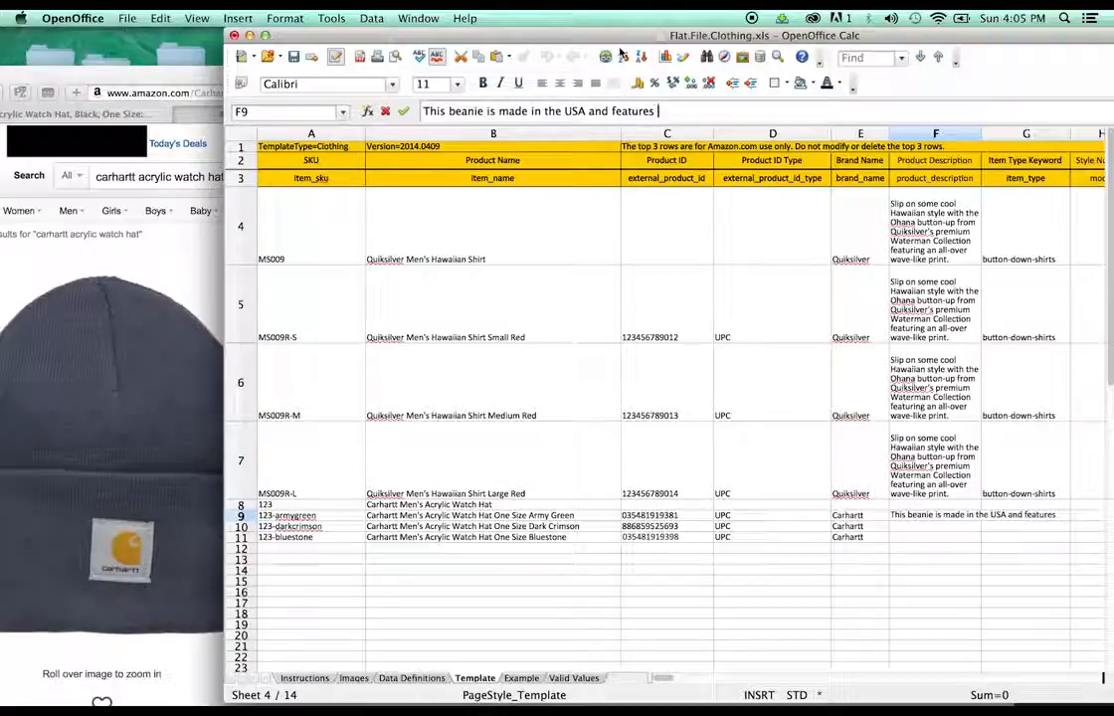
pyautogui.write('100% Acr')
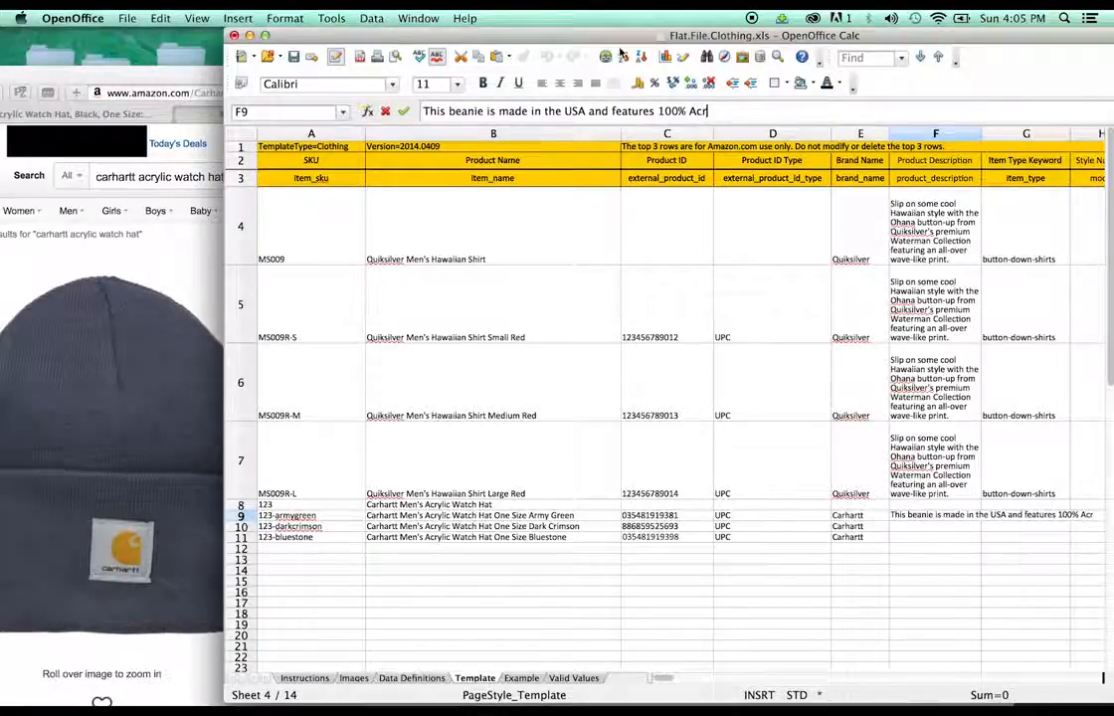
pyautogui.write('ylic fabric')
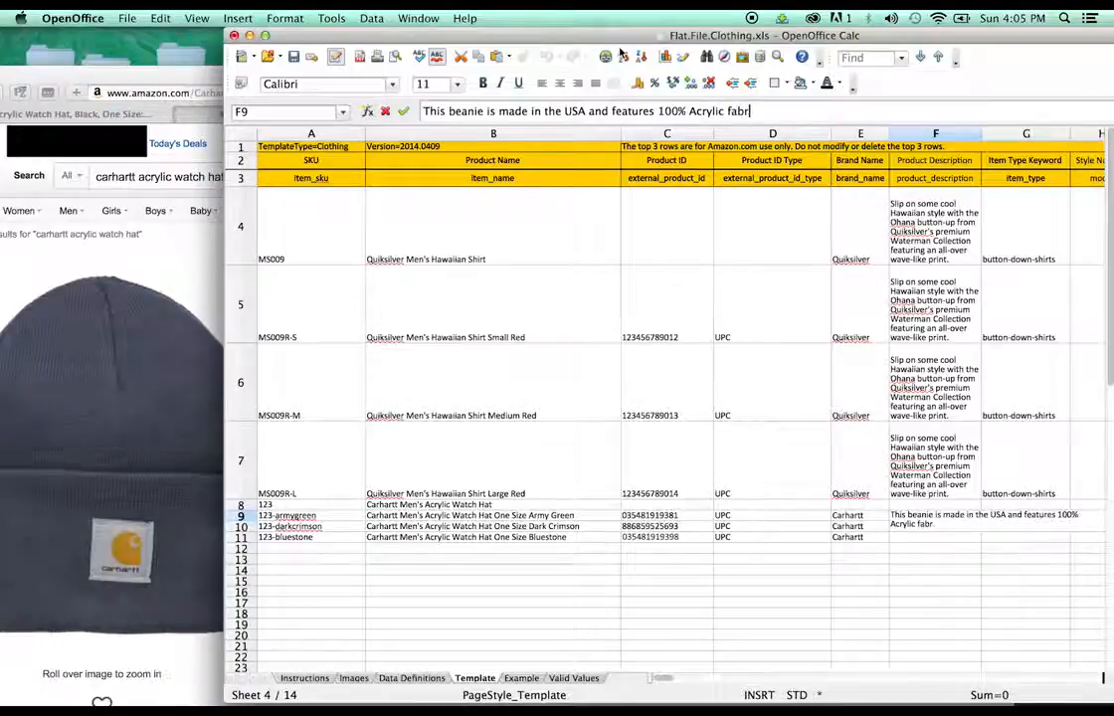
pyautogui.write('h')
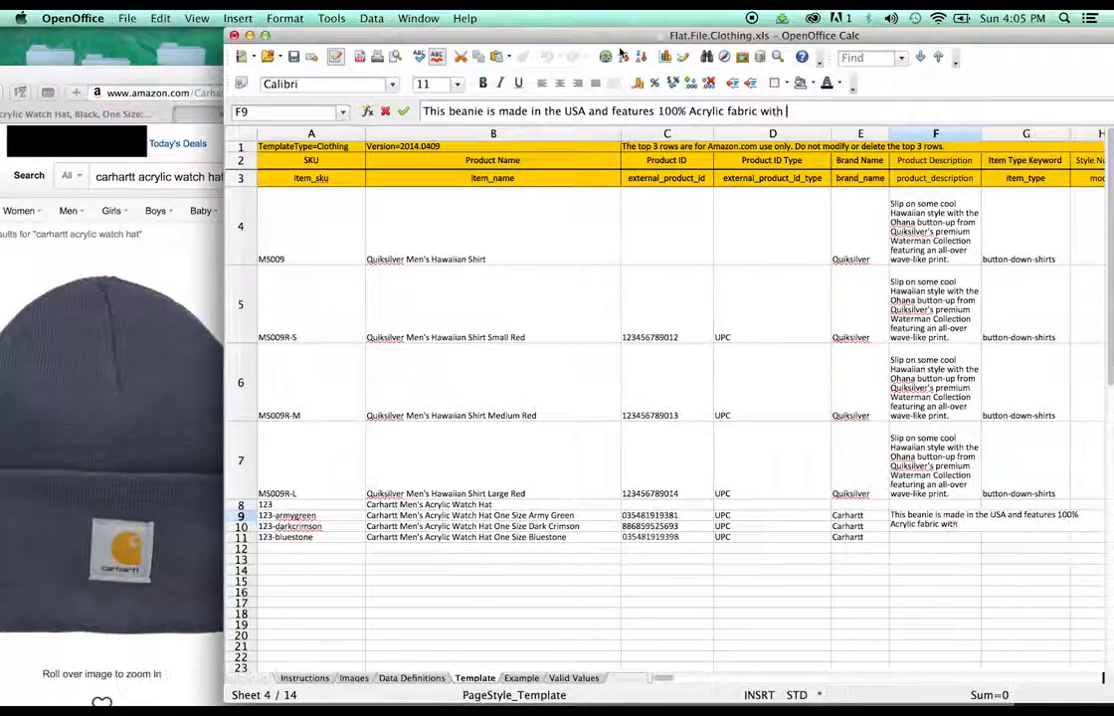
# Step: Consult the hat's Amazon listing and insert "a stretchable knit" before "100% Acrylic fabric" in the F9 description
pyautogui.press('super+Tab')
pyautogui.scroll(-3, 482, 492)
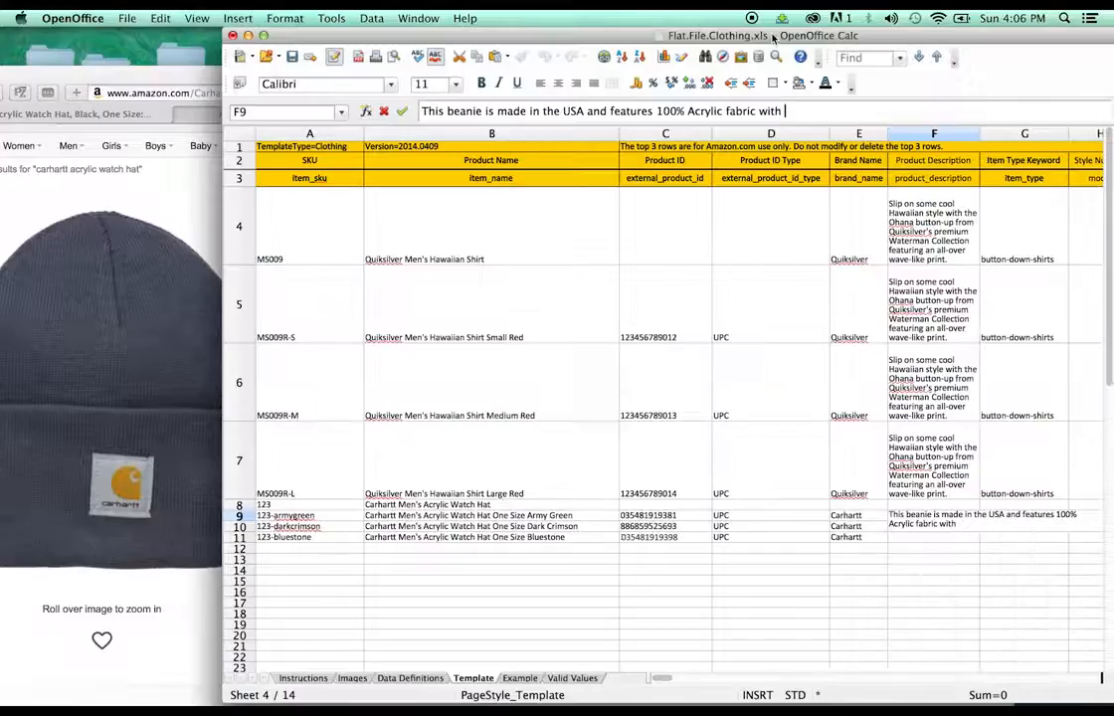
pyautogui.click(678, 36)
pyautogui.doubleClick(771, 111)
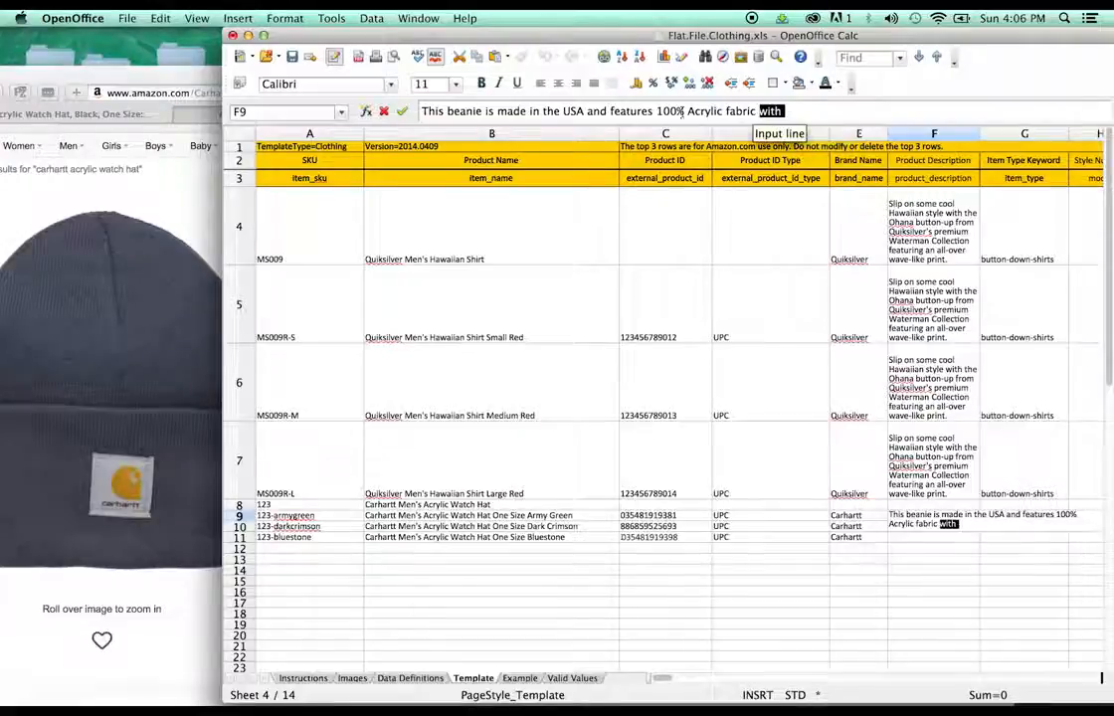
pyautogui.click(655, 111)
pyautogui.write('a')
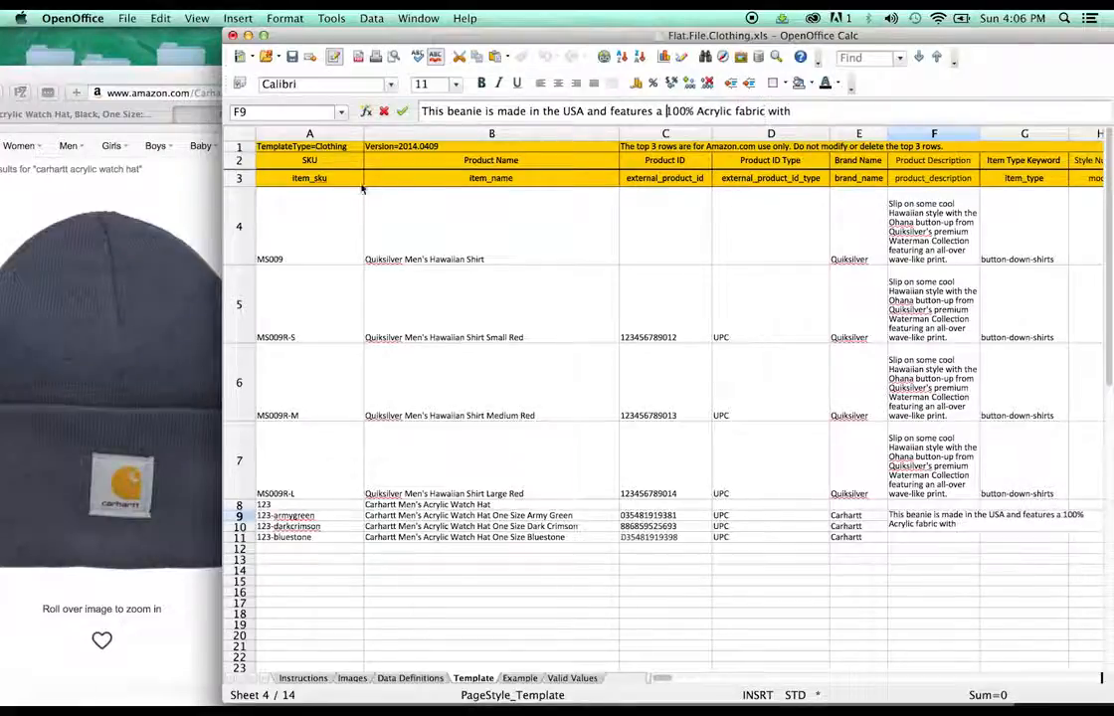
pyautogui.click(160, 211)
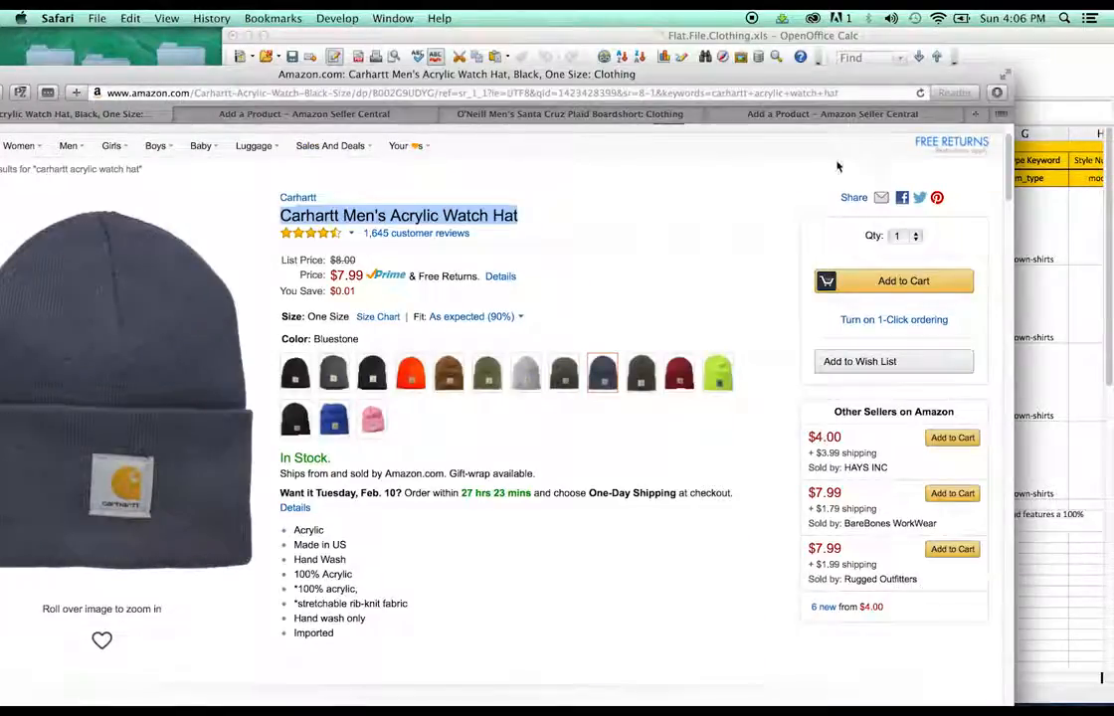
pyautogui.click(842, 58)
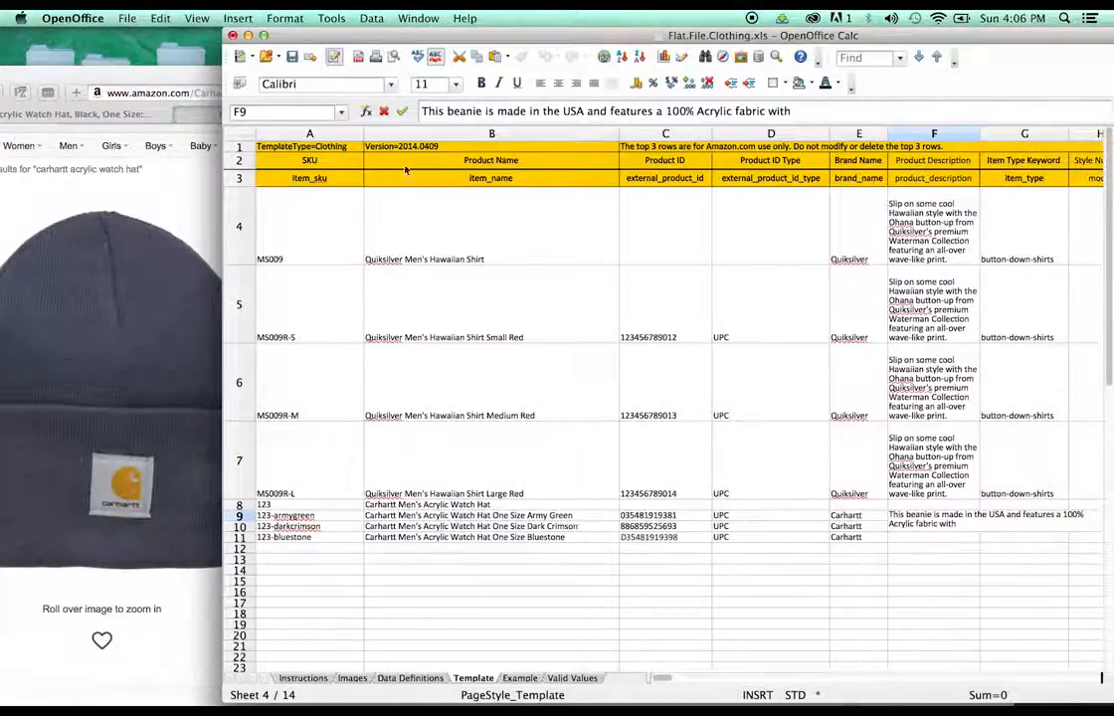
pyautogui.write('stretc')
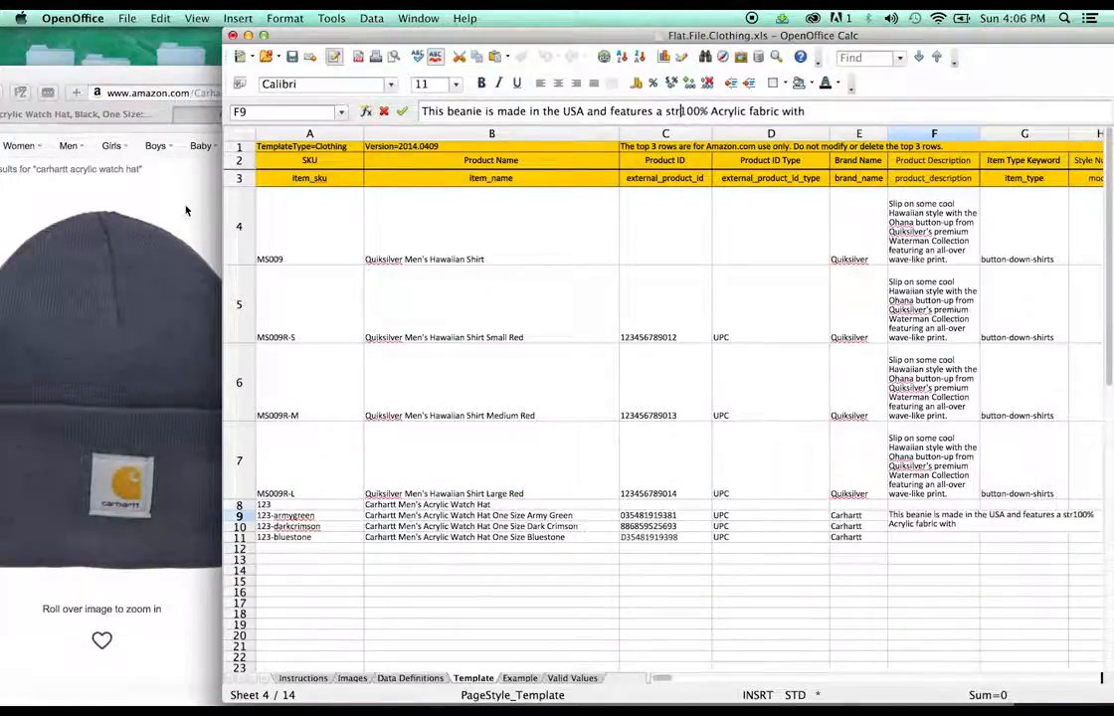
pyautogui.write('hable kn')
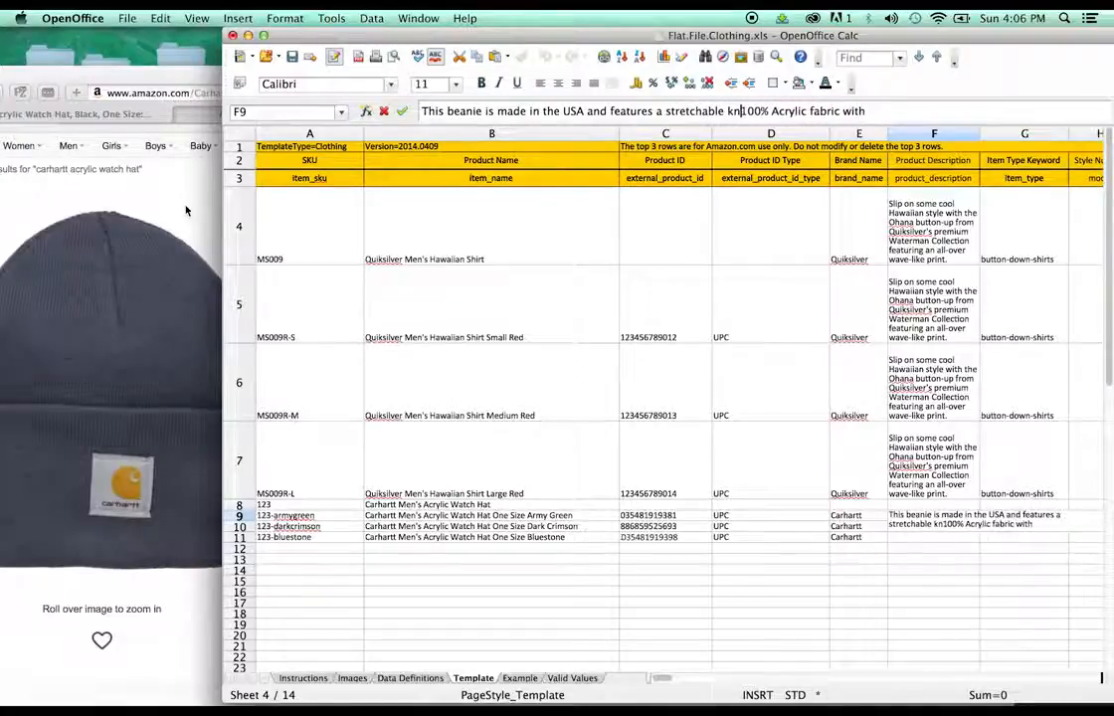
pyautogui.write('it')
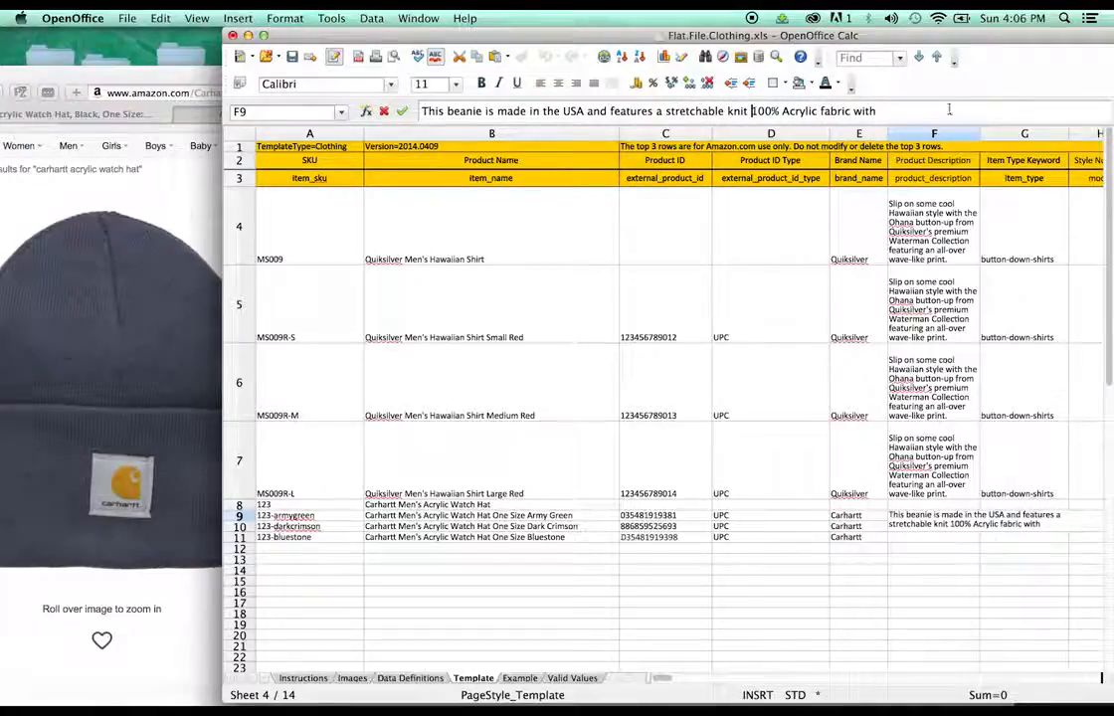
# Step: Replace the trailing "with" in the F9 description with a period and check the text against the Amazon listing
pyautogui.moveTo(949, 110); pyautogui.dragTo(854, 112)
pyautogui.press('BackSpace')
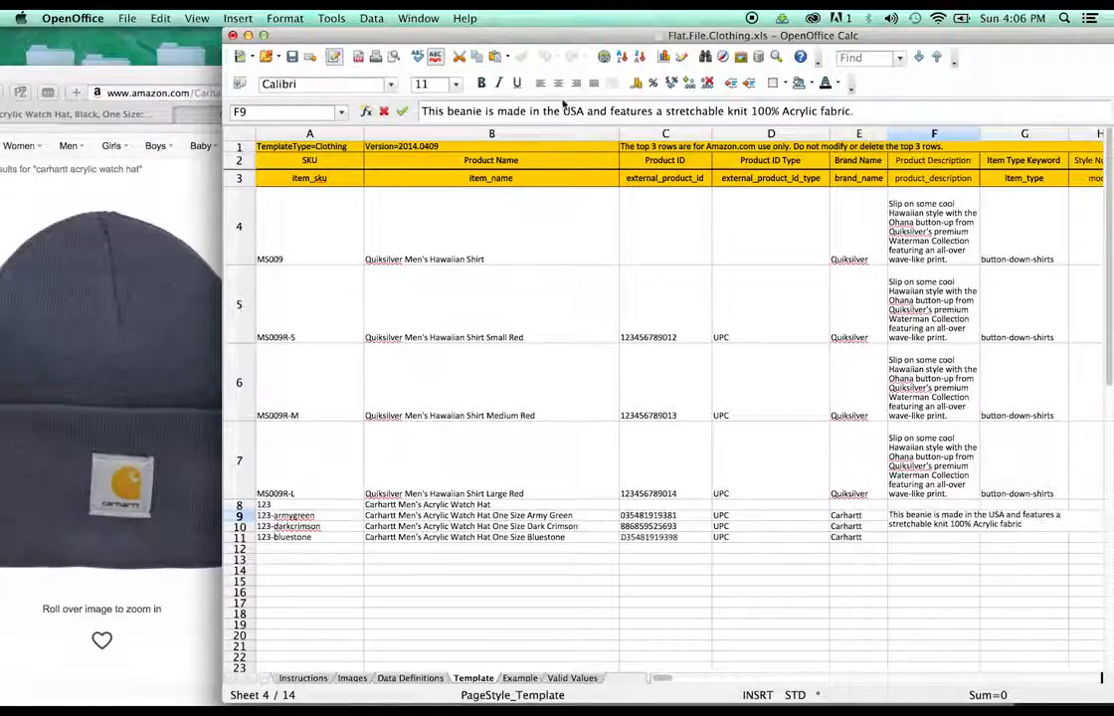
pyautogui.click(88, 366)
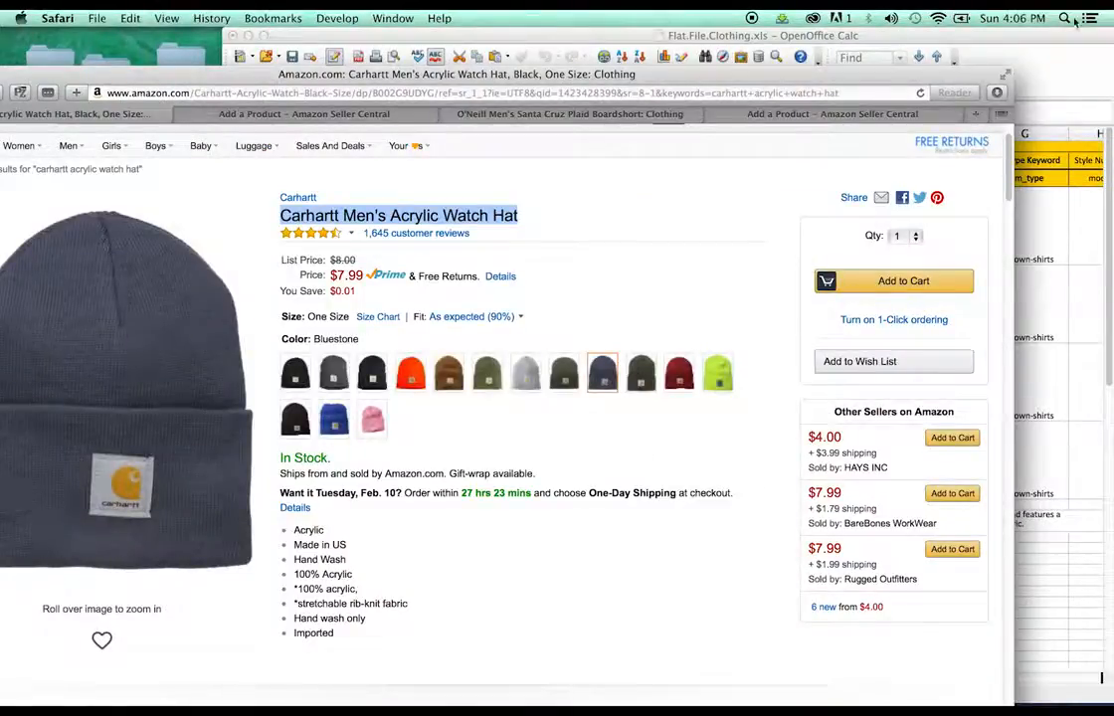
pyautogui.click(1041, 38)
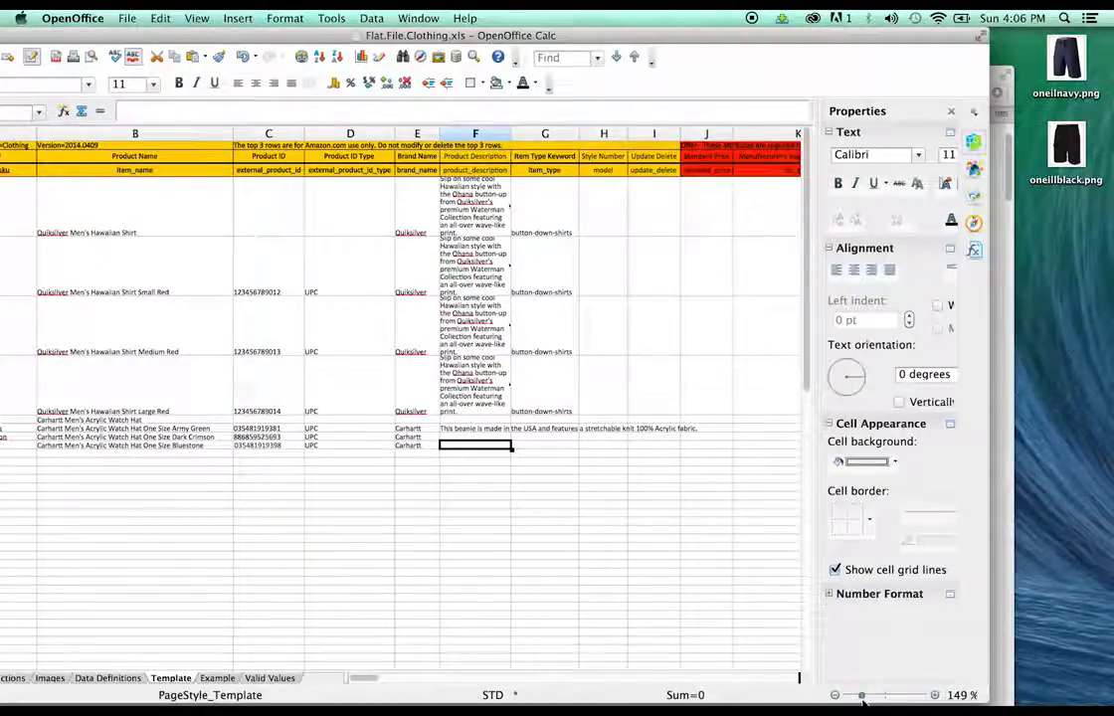
# Step: Widen the Product Description column to fit the hat text on one line and fill F9 down through F11
pyautogui.click(863, 700)
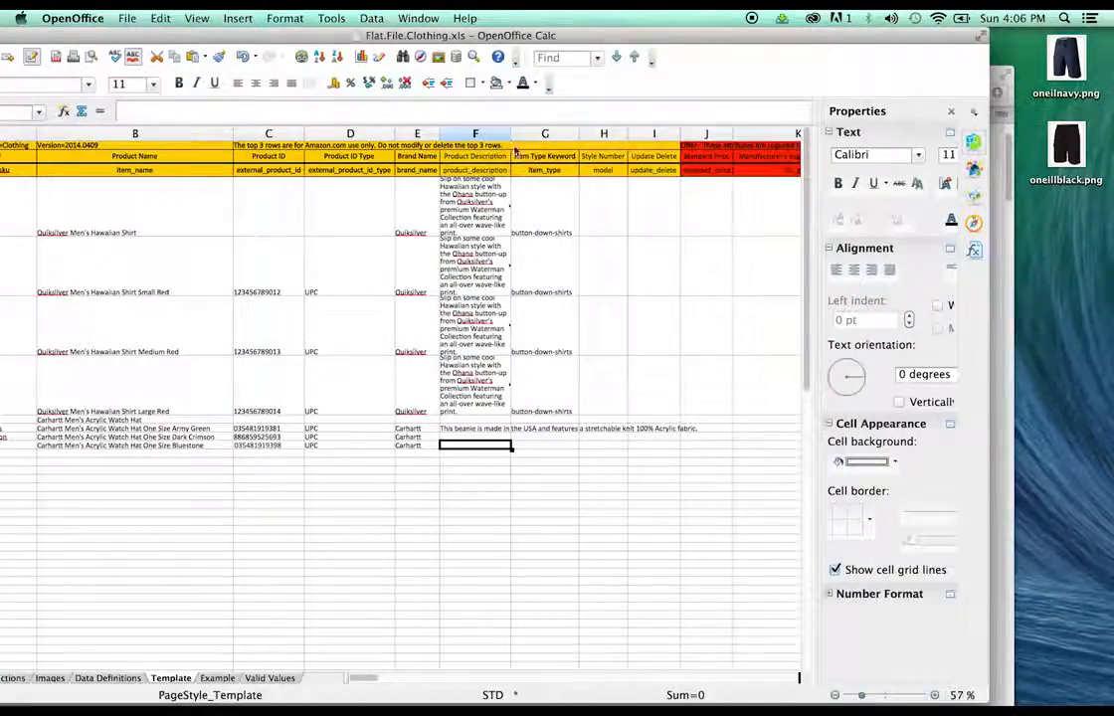
pyautogui.moveTo(511, 133); pyautogui.dragTo(700, 134)
pyautogui.click(700, 431)
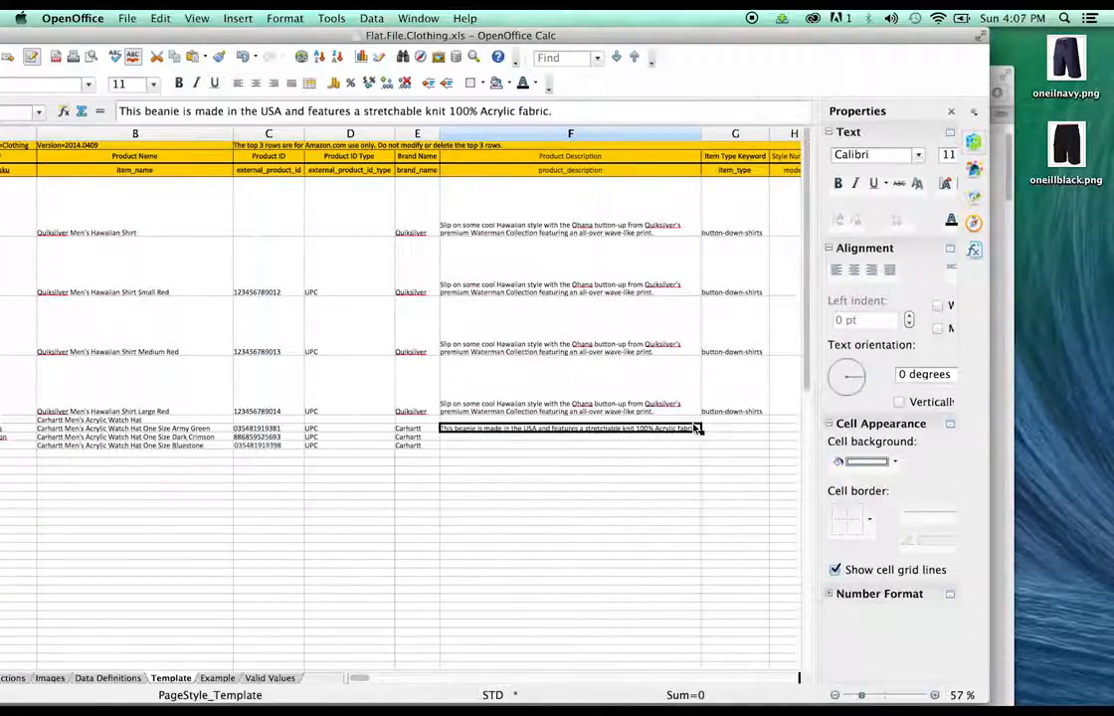
pyautogui.moveTo(700, 431); pyautogui.dragTo(702, 451)
# Step: For the Item Type Keyword in G9, switch to Seller Central in Safari and search for "product classifier tool"
pyautogui.click(725, 430)
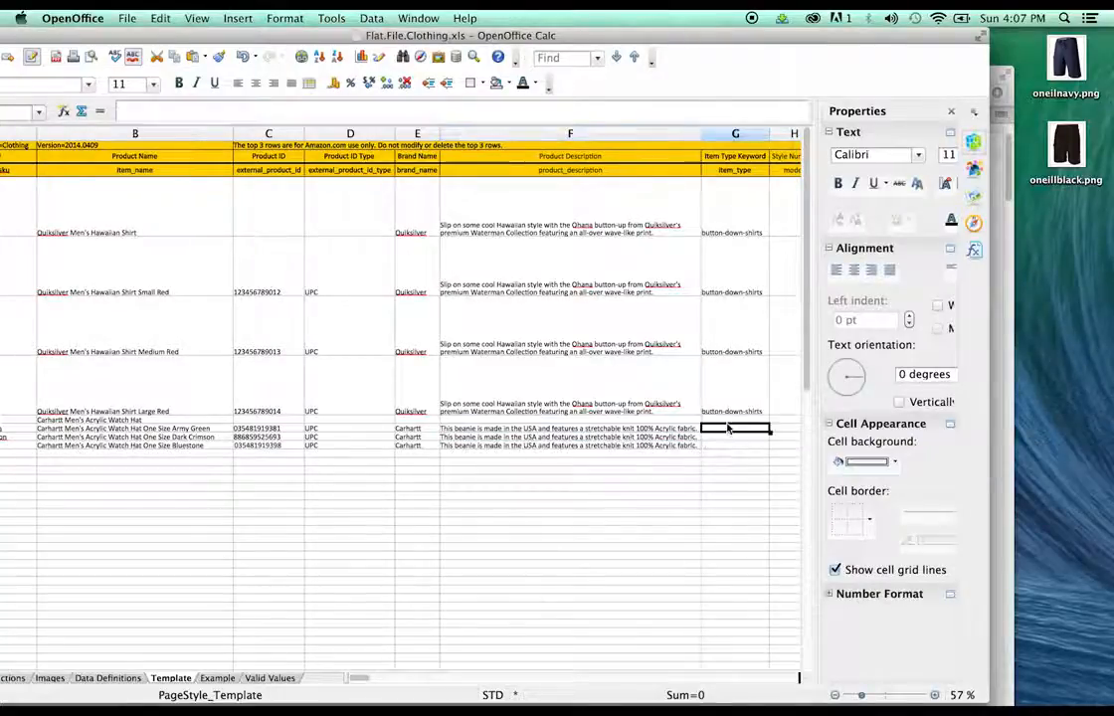
pyautogui.press('super+Tab')
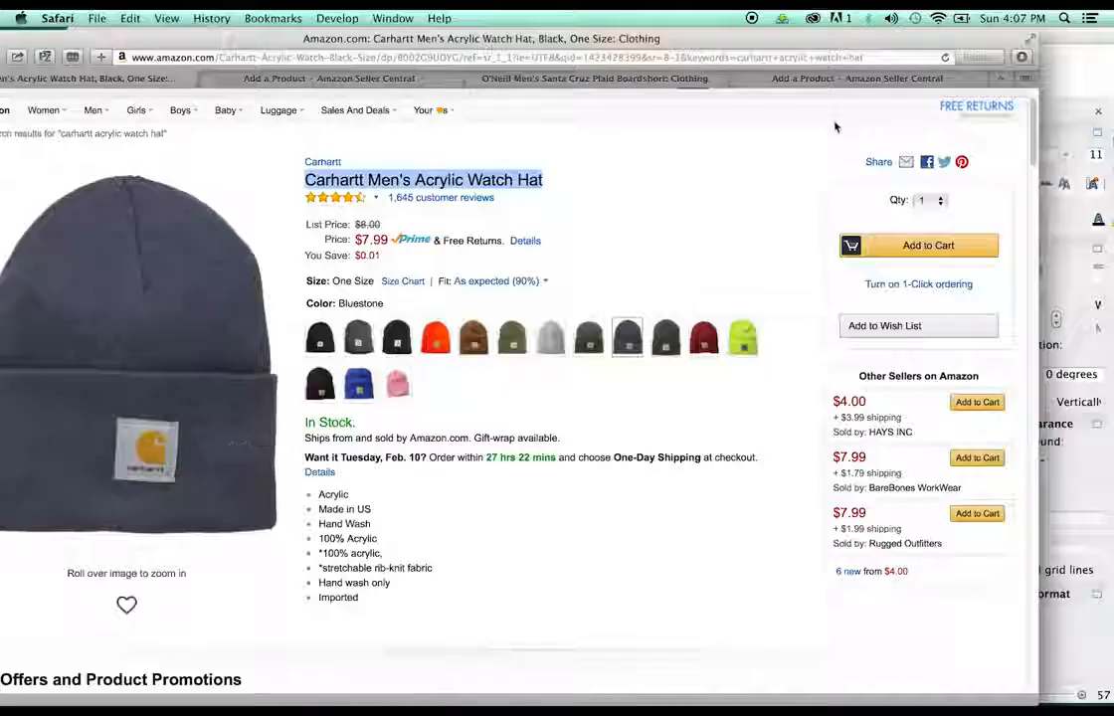
pyautogui.click(816, 78)
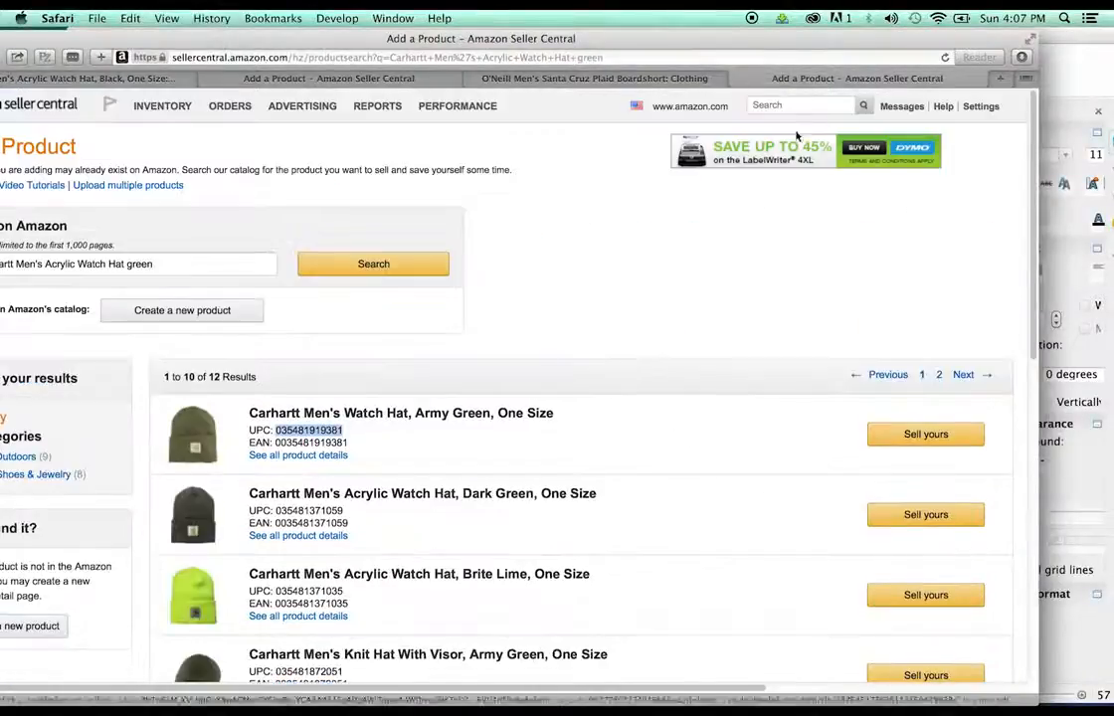
pyautogui.click(786, 106)
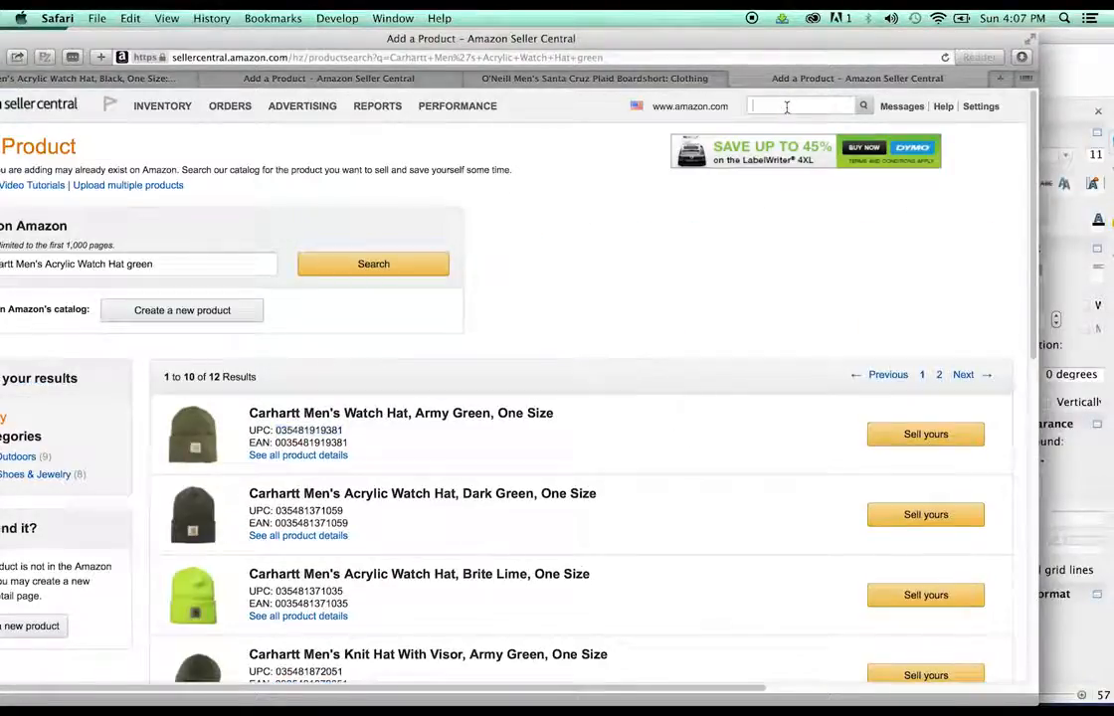
pyautogui.write('prod')
pyautogui.write('uct classife')
pyautogui.write('er tool')
pyautogui.press('Return')
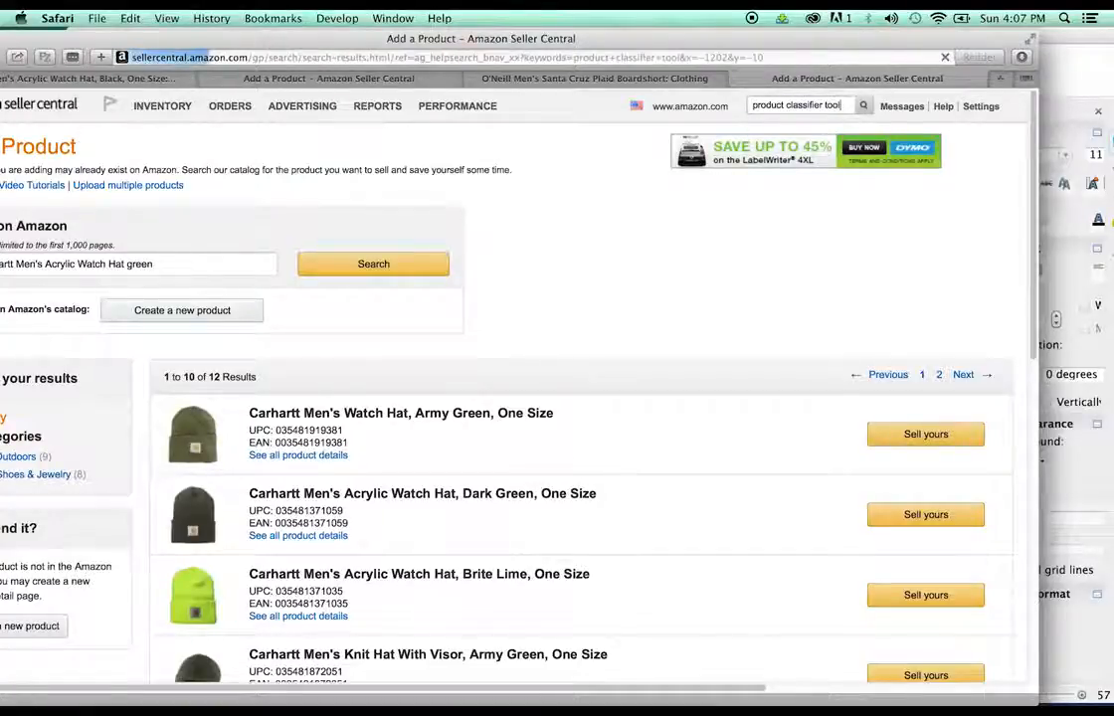
# Step: Open the help article "Classify Your Products With Product Classifier" and follow its link to the Product Classifier tool
pyautogui.moveTo(669, 43); pyautogui.dragTo(752, 17)
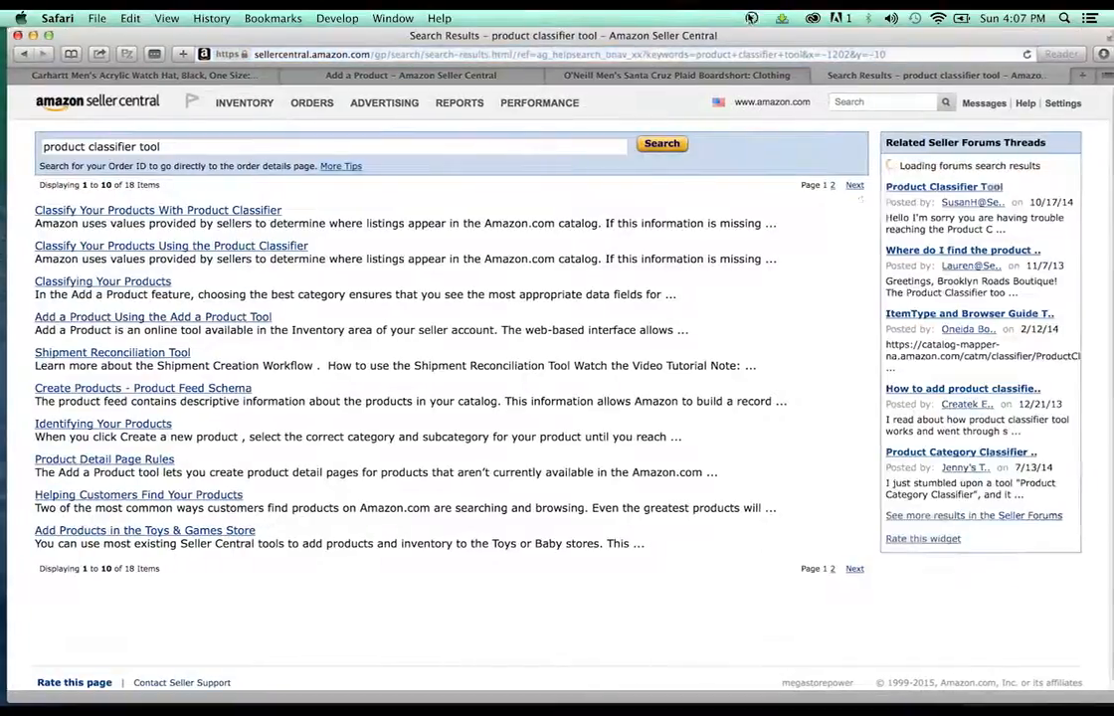
pyautogui.click(250, 210)
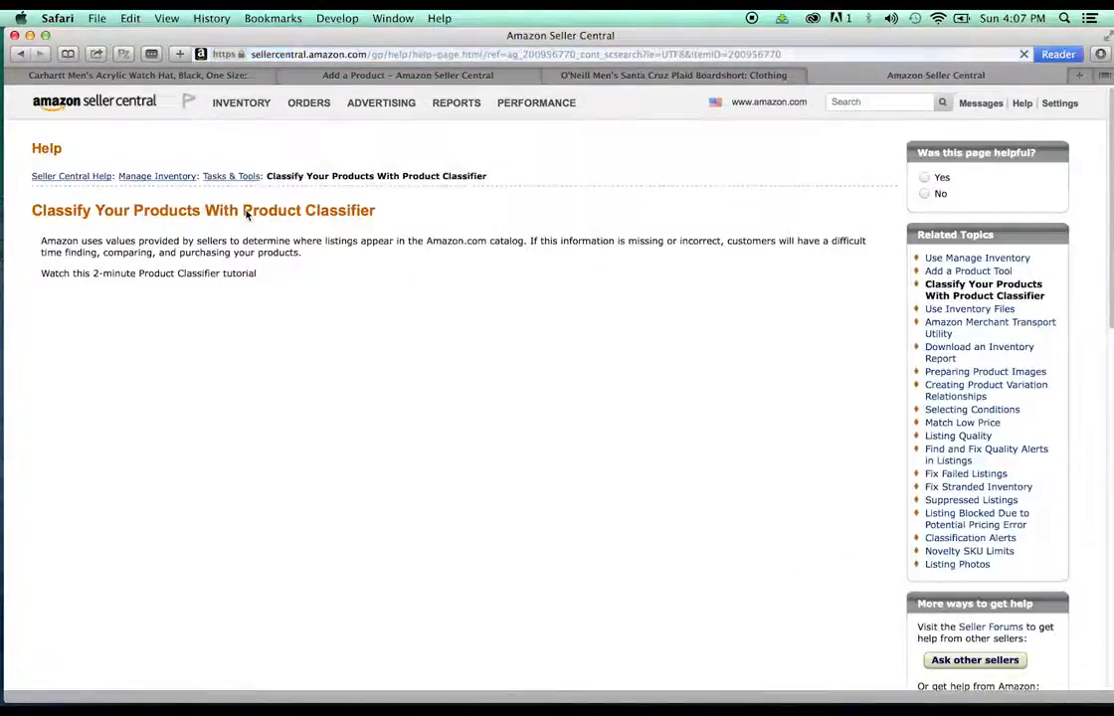
pyautogui.scroll(-5, 383, 224)
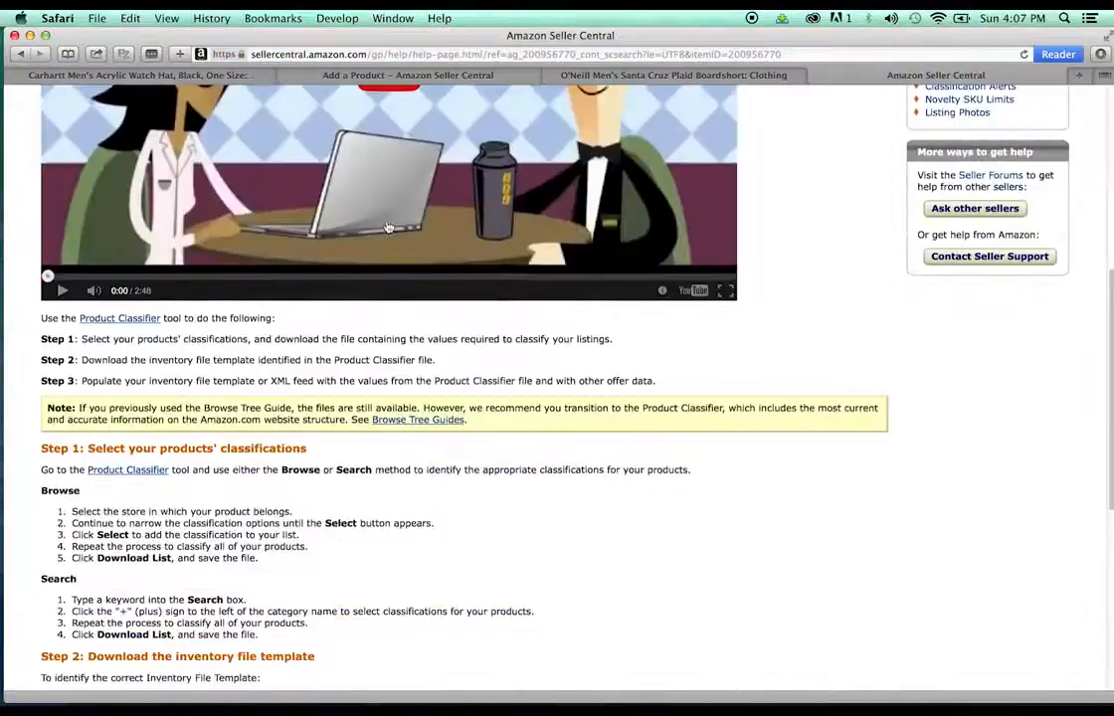
pyautogui.click(136, 321)
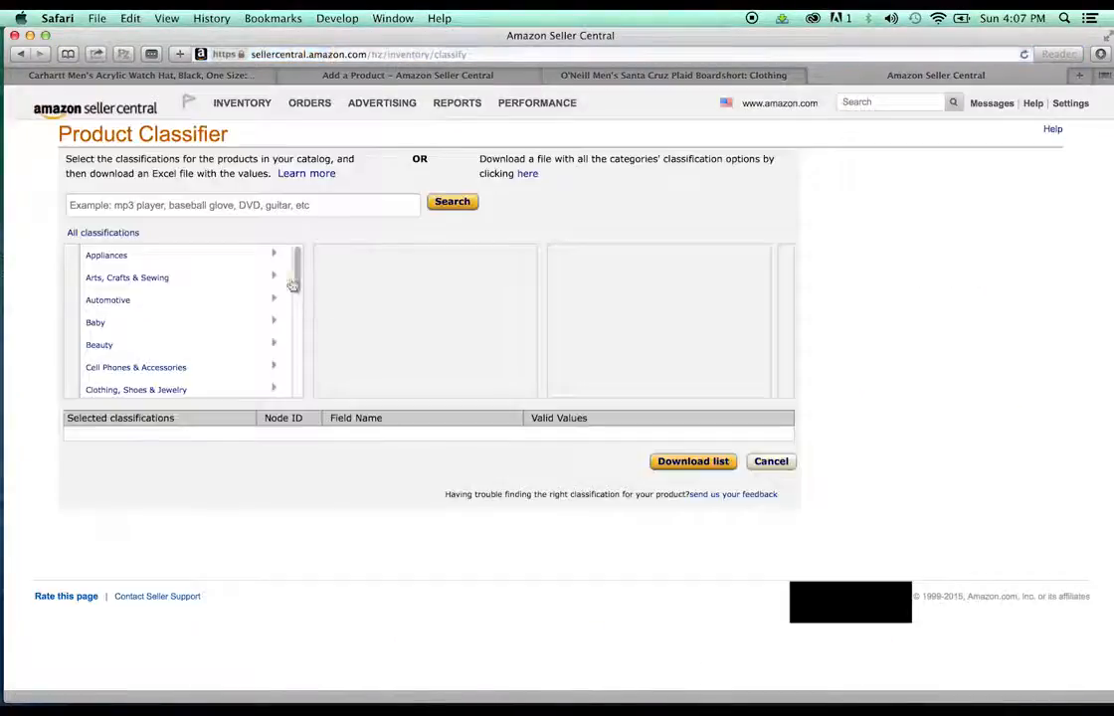
# Step: Search the classifier for "beanie" and add the men's Novelty classification Beanies & Knit Hats to the selected classifications
pyautogui.scroll(-3, 192, 319)
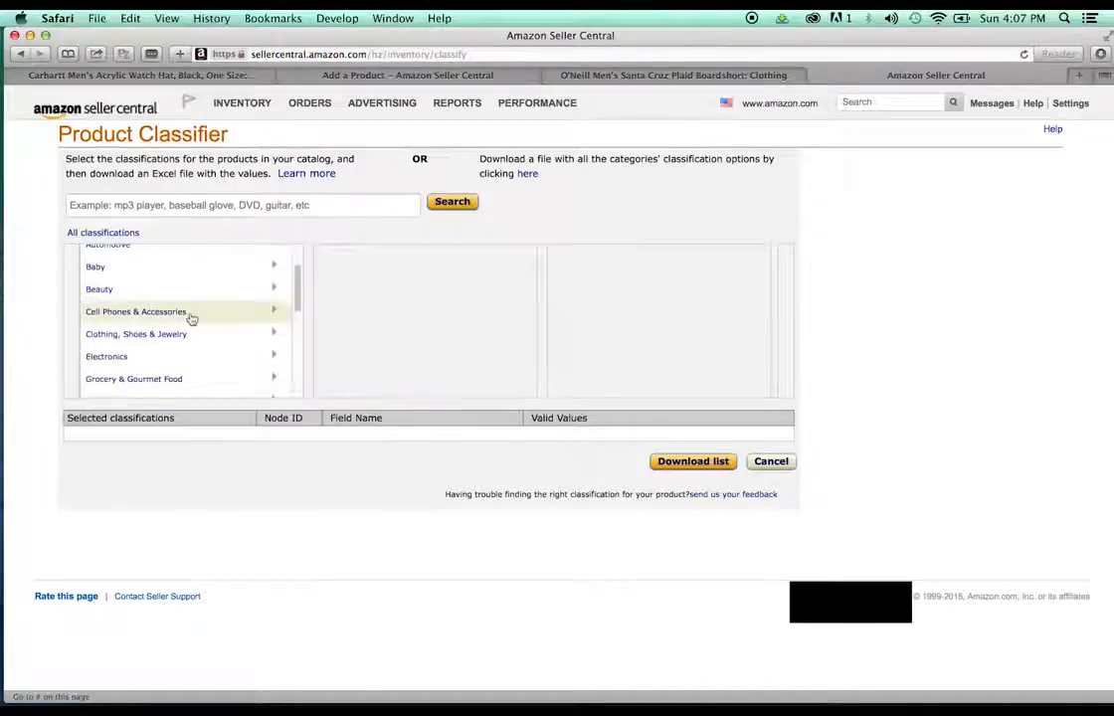
pyautogui.click(220, 205)
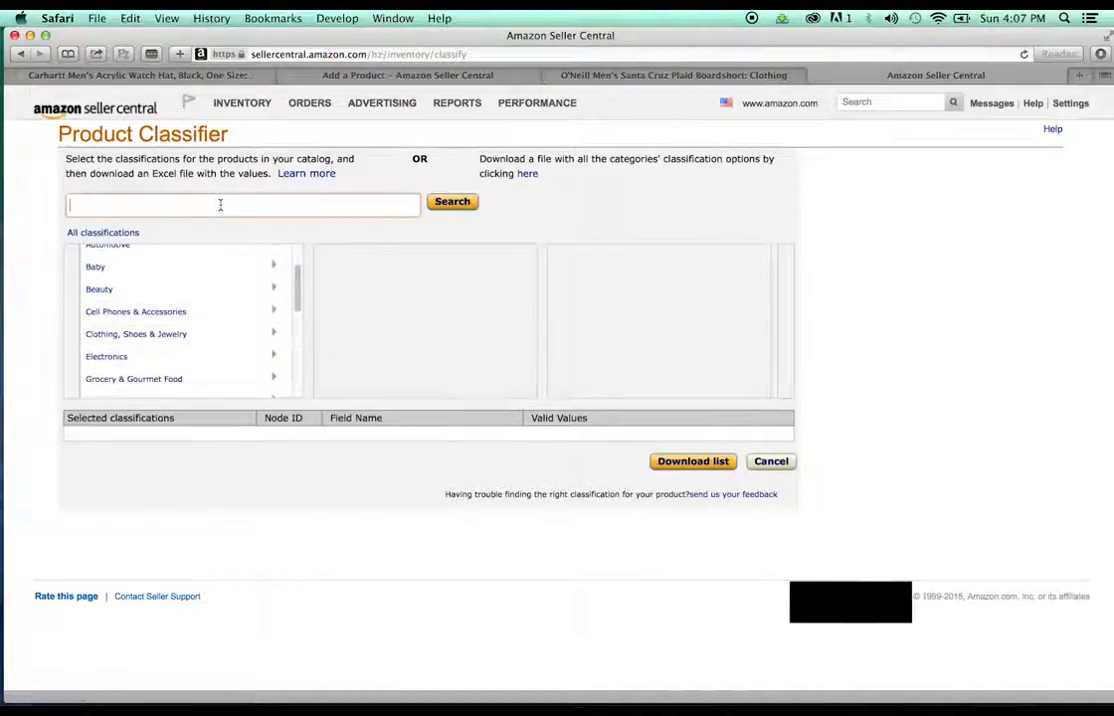
pyautogui.write('beanie')
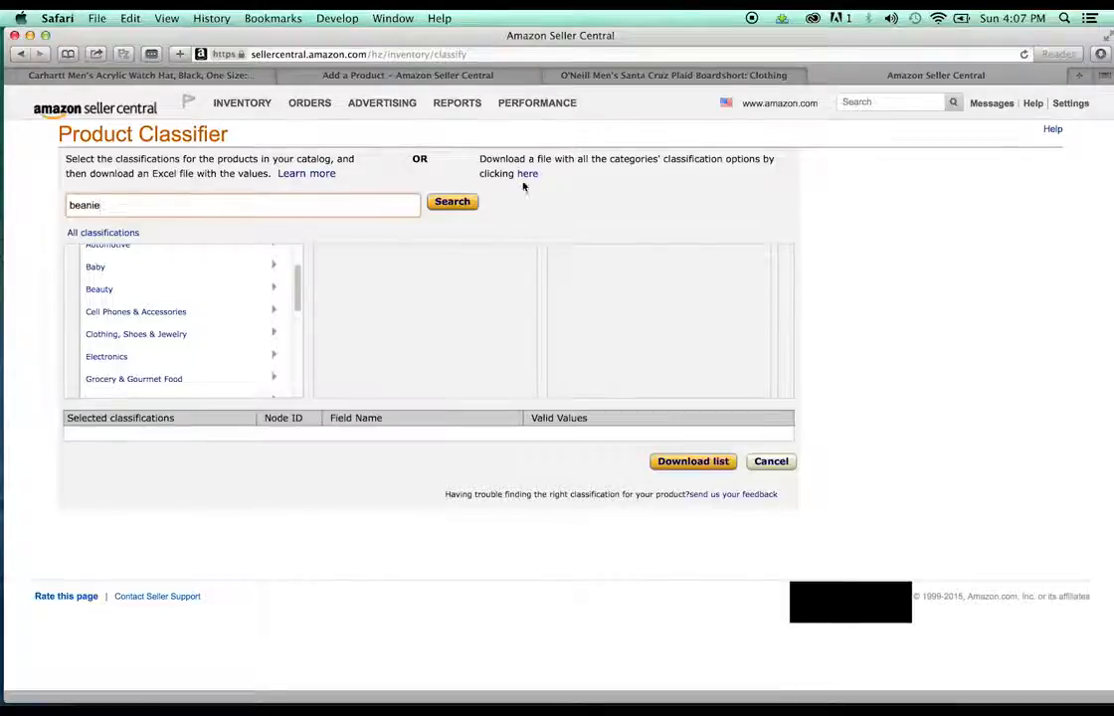
pyautogui.click(455, 203)
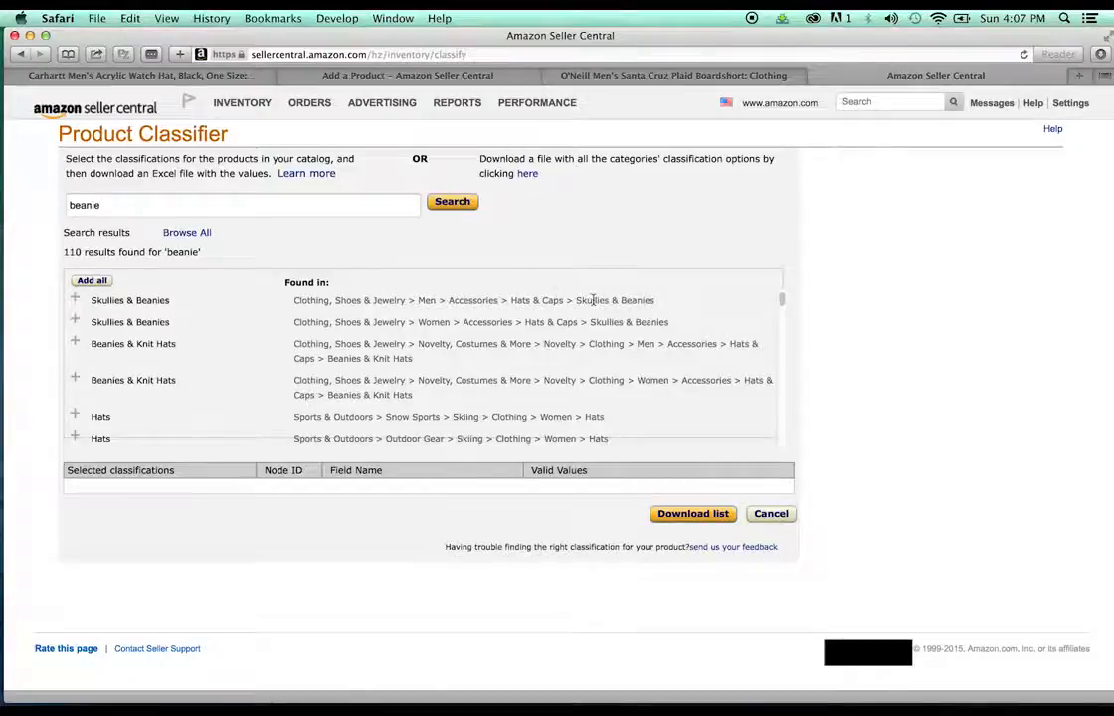
pyautogui.click(75, 345)
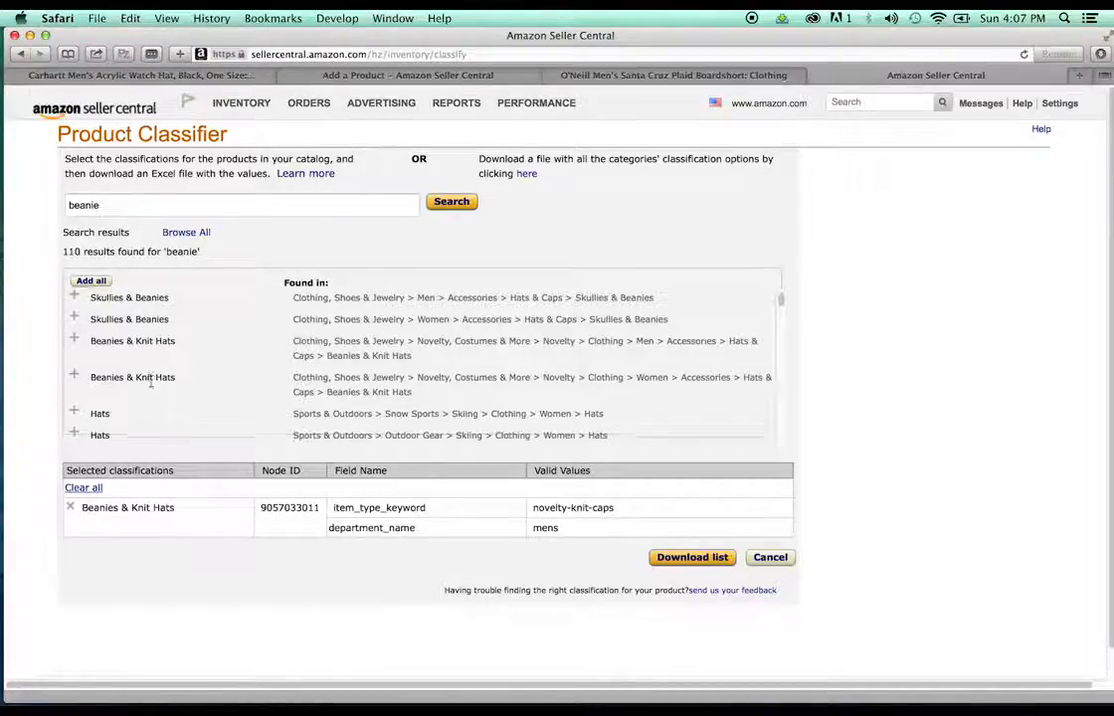
# Step: Add the men's Hats classification under Sports & Outdoors > Outdoor Gear > Skiing > Clothing to the selected classifications
pyautogui.scroll(-3, 206, 362)
pyautogui.scroll(-2, 206, 362)
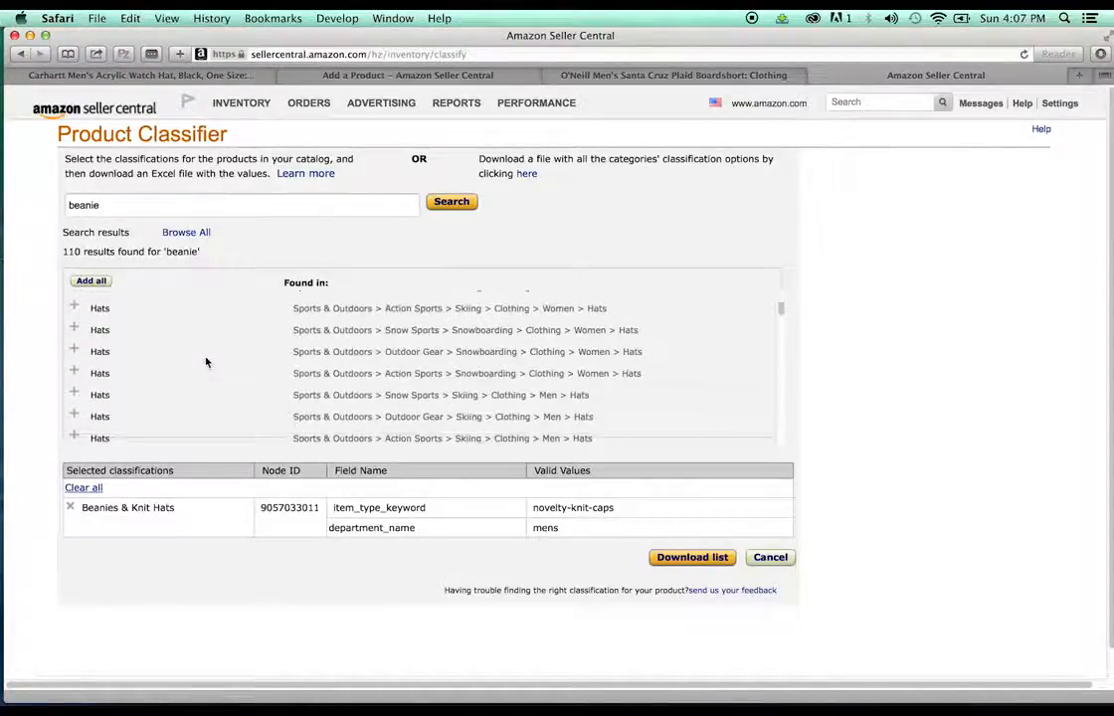
pyautogui.scroll(-1, 206, 362)
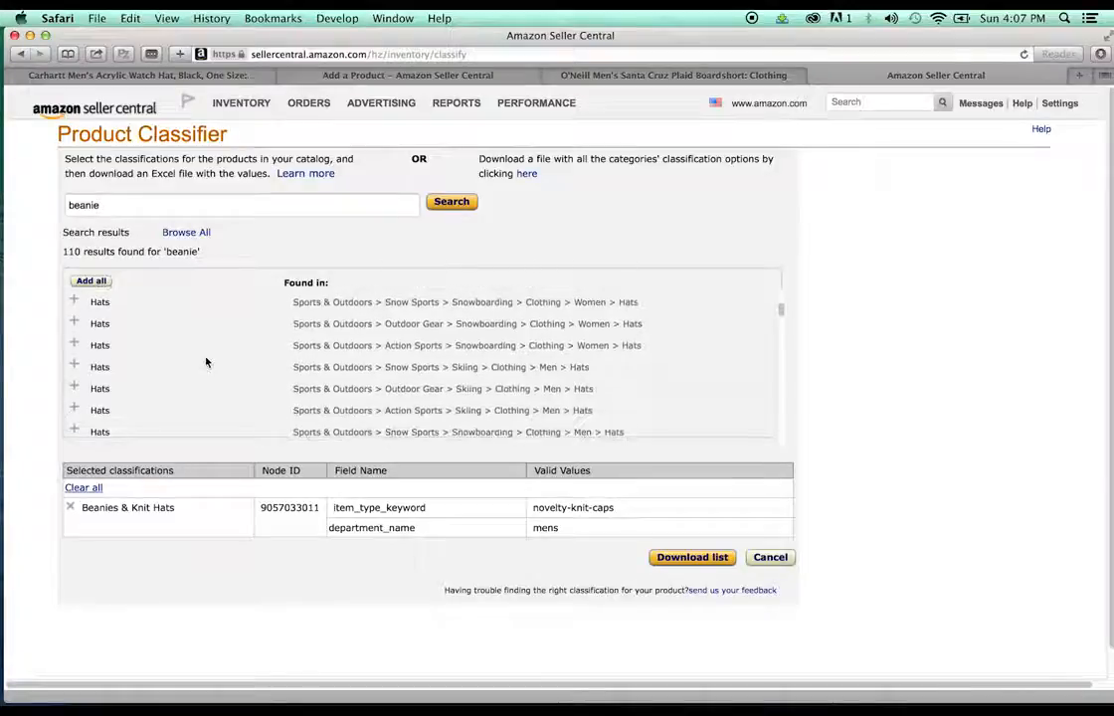
pyautogui.scroll(-1, 206, 362)
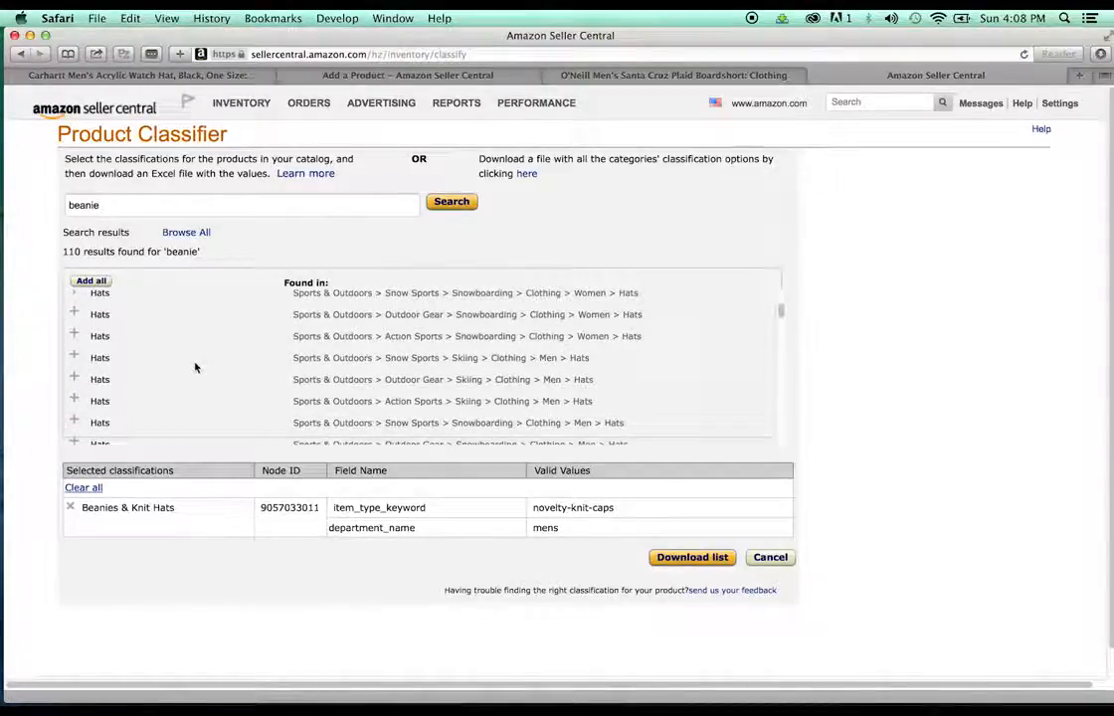
pyautogui.scroll(-1, 195, 368)
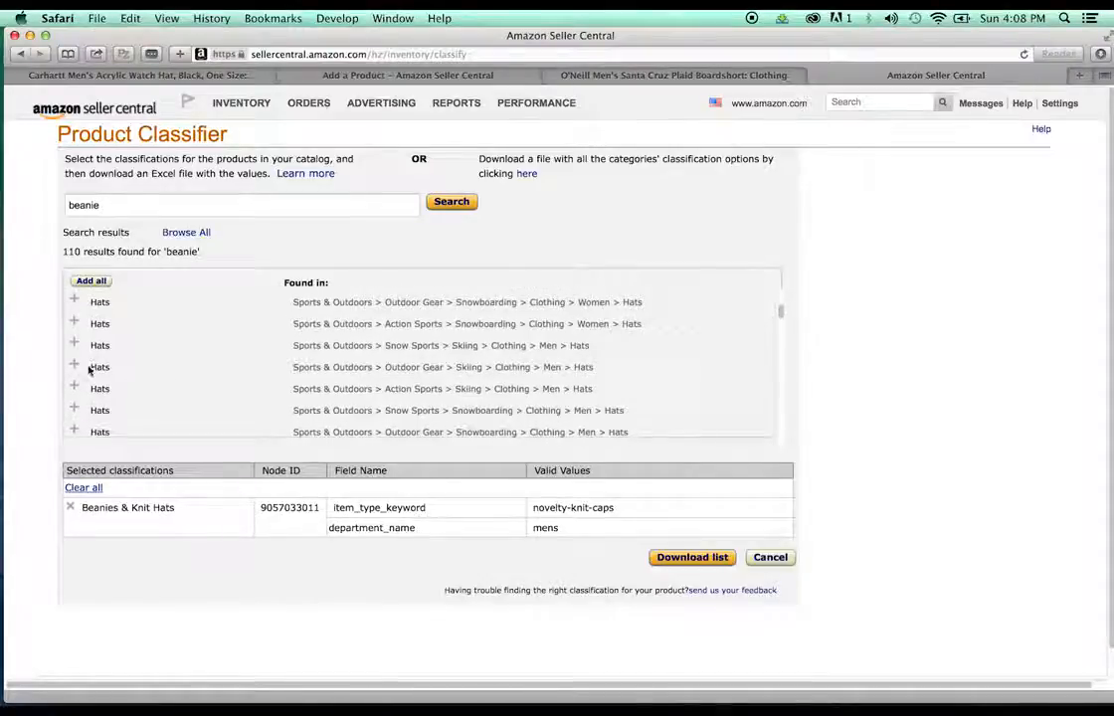
pyautogui.click(75, 366)
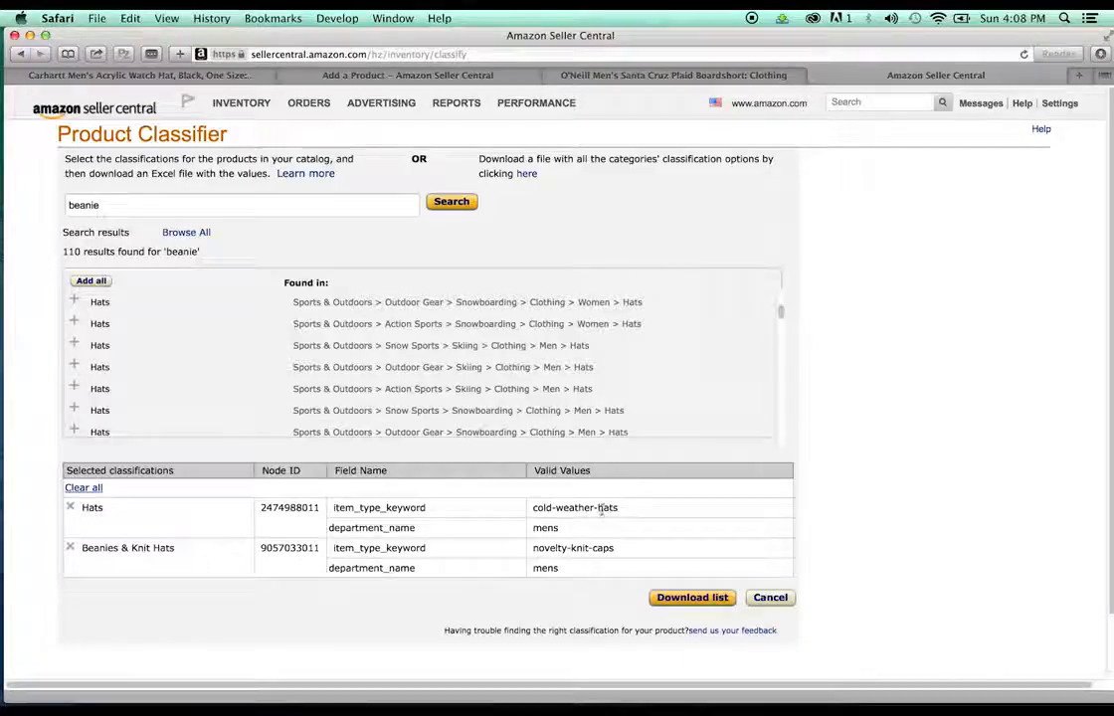
# Step: Copy the item_type_keyword "cold-weather-hats" and paste it into G9, G10 and G11 of the OpenOffice Calc template
pyautogui.moveTo(627, 514); pyautogui.dragTo(536, 509)
pyautogui.press('super+c')
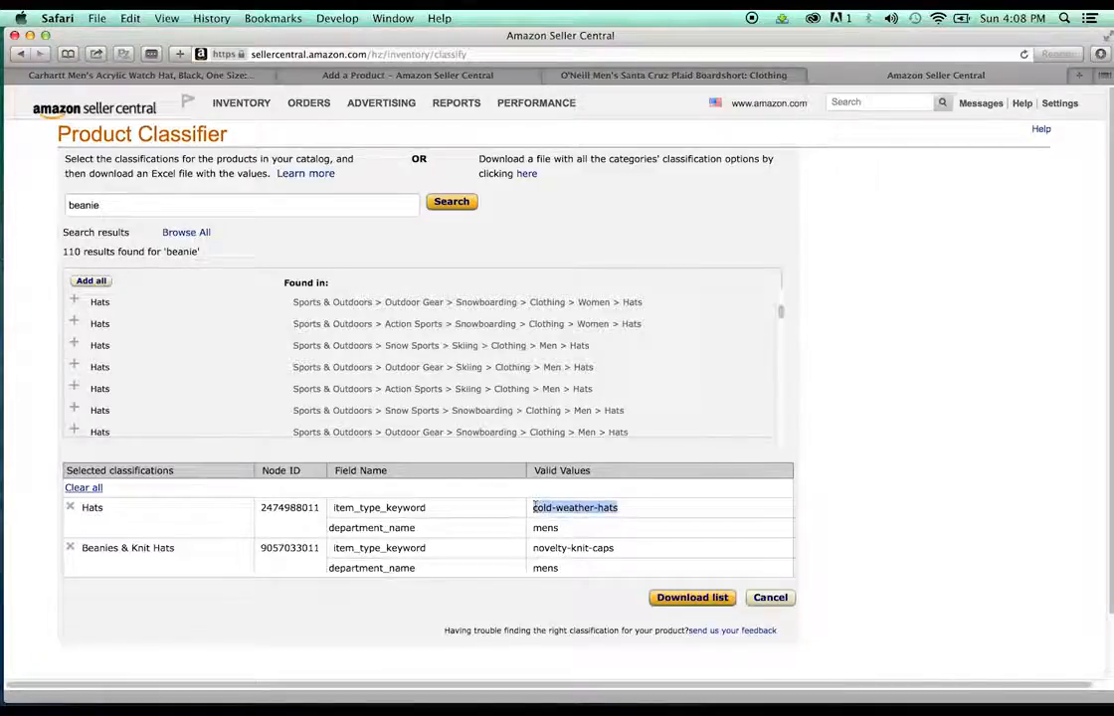
pyautogui.moveTo(713, 36); pyautogui.dragTo(560, 441)
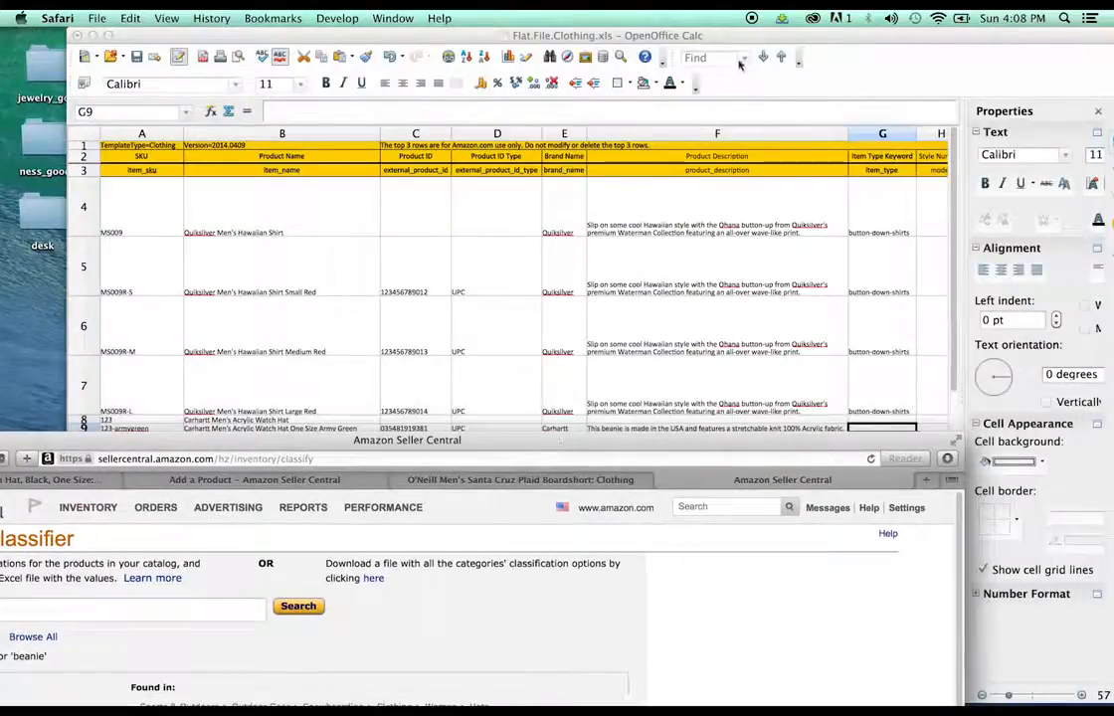
pyautogui.moveTo(399, 447); pyautogui.dragTo(587, 41)
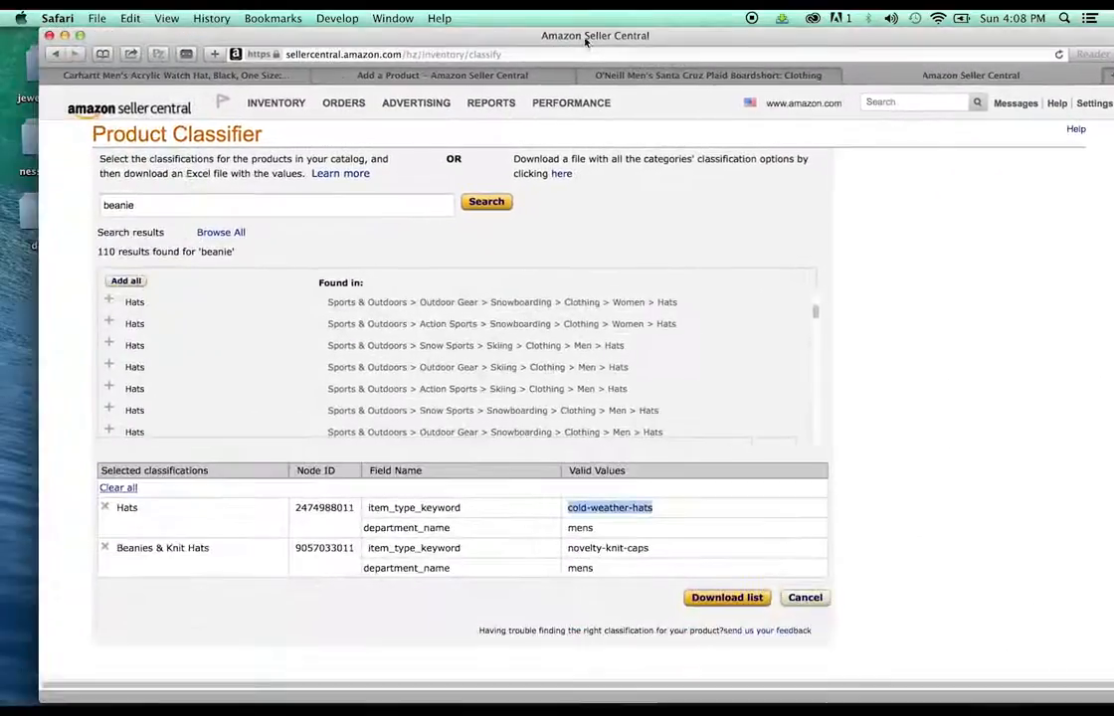
pyautogui.click(150, 79)
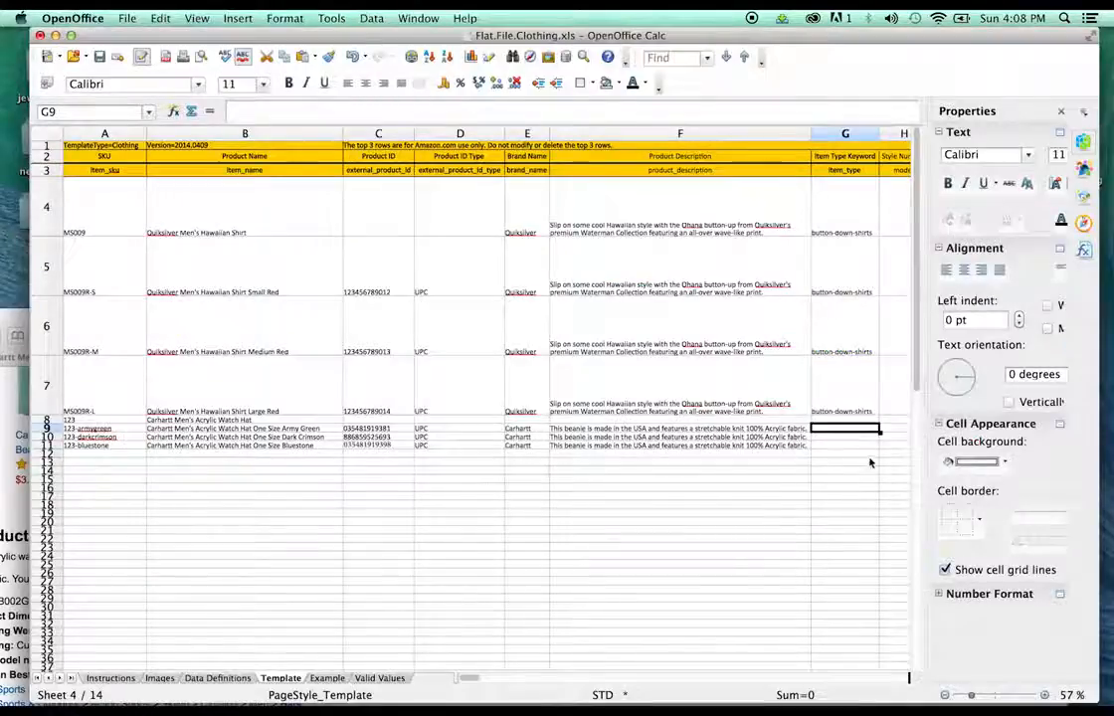
pyautogui.press('super+v')
pyautogui.press('Return')
pyautogui.press('super+v')
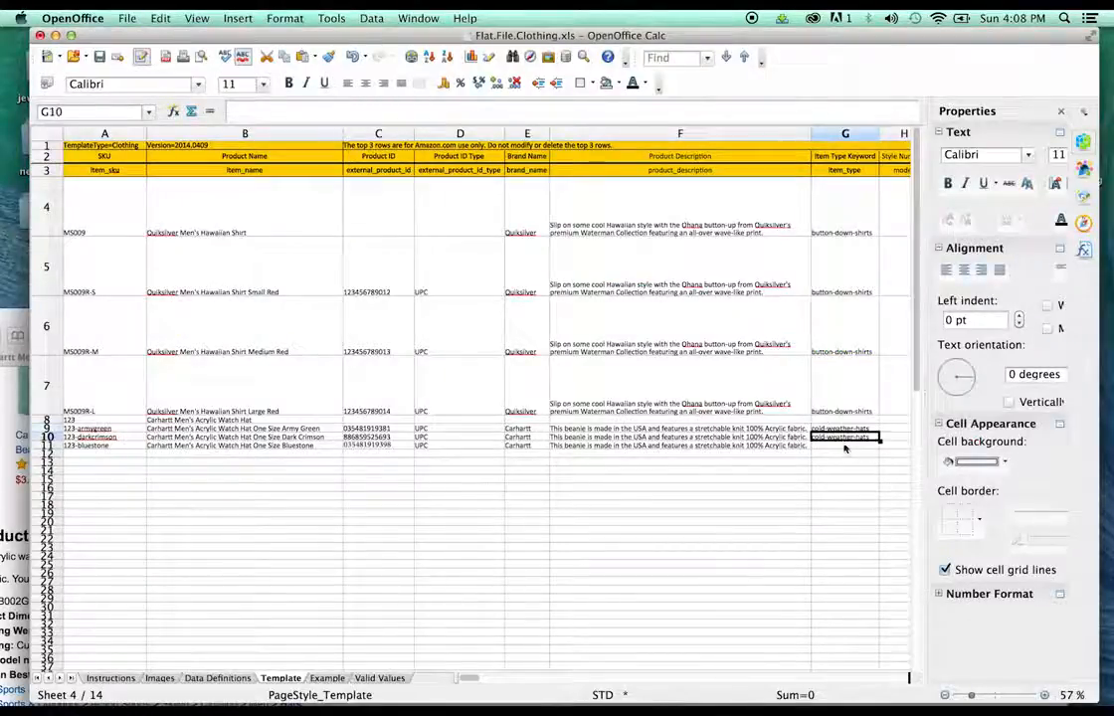
pyautogui.press('Return')
pyautogui.press('super+v')
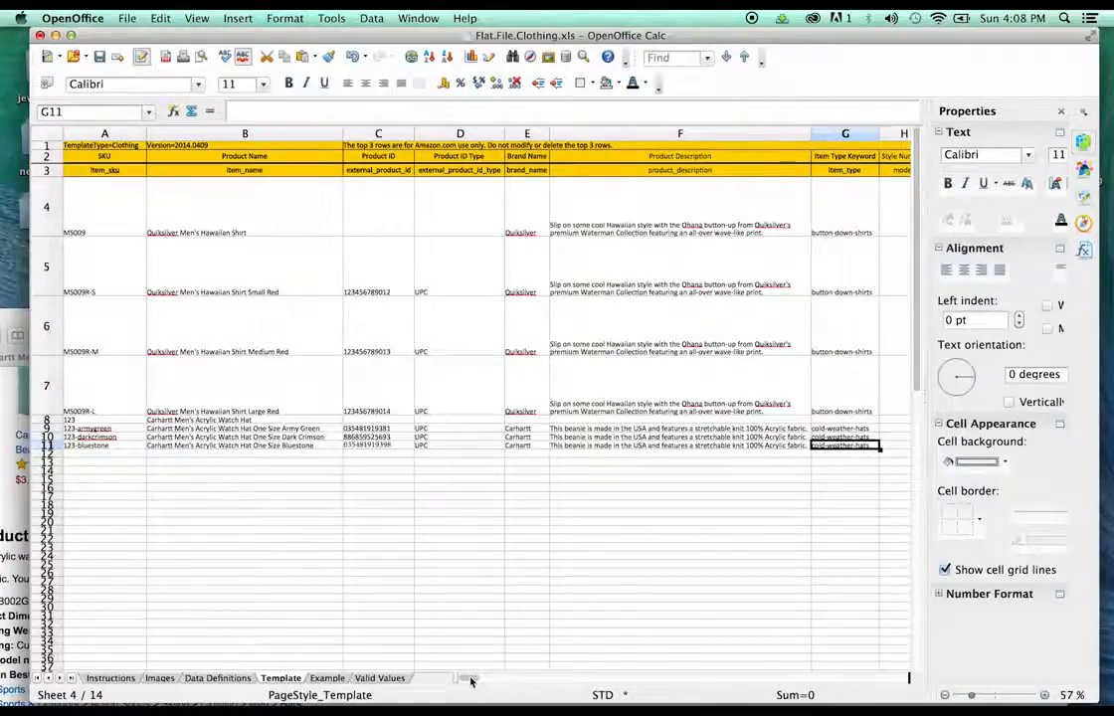
# Step: Check on the Example sheet how the columns after Item Type Keyword are filled in, and return to the Template sheet
pyautogui.moveTo(471, 681); pyautogui.dragTo(481, 679)
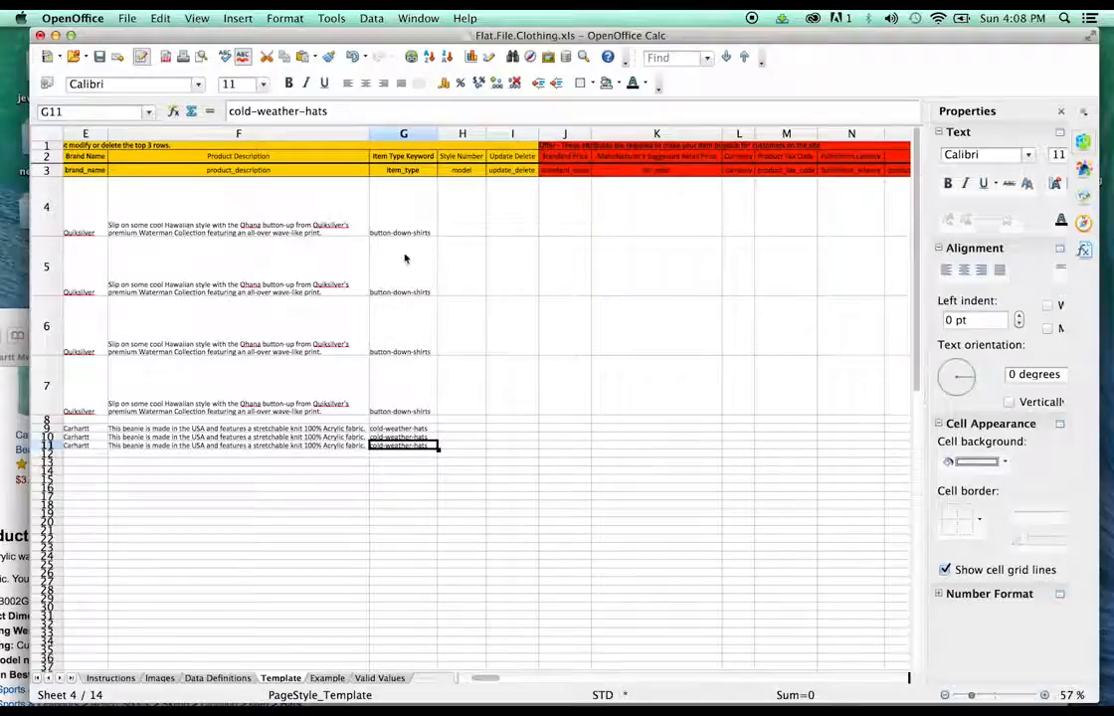
pyautogui.click(327, 678)
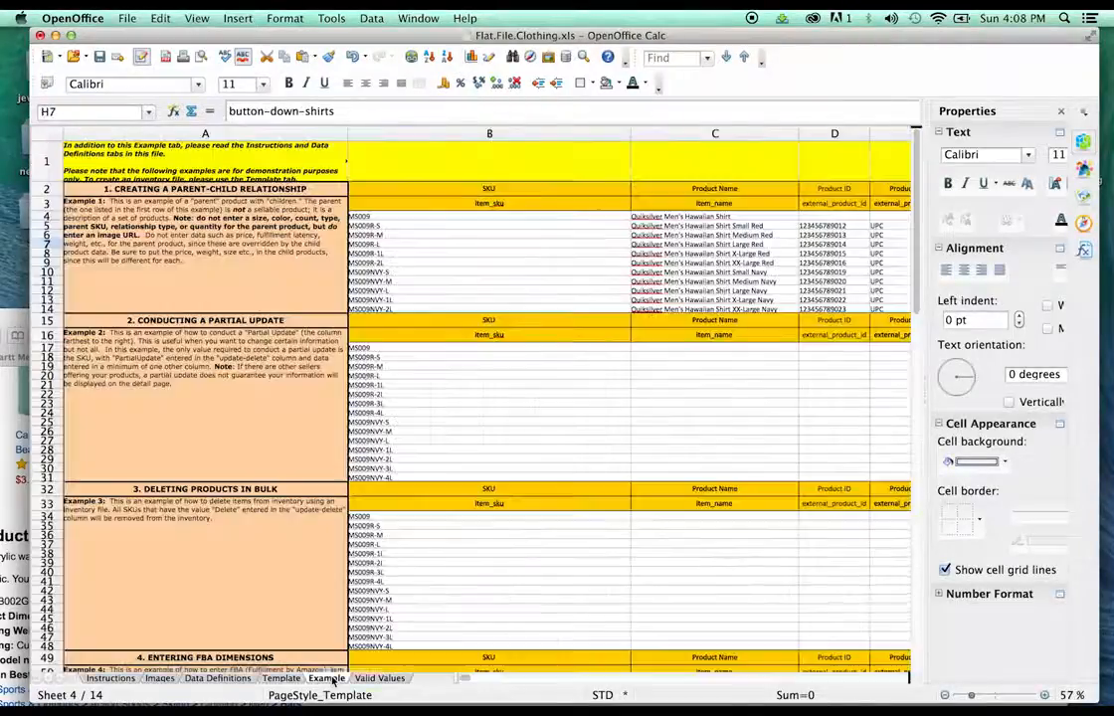
pyautogui.click(485, 681)
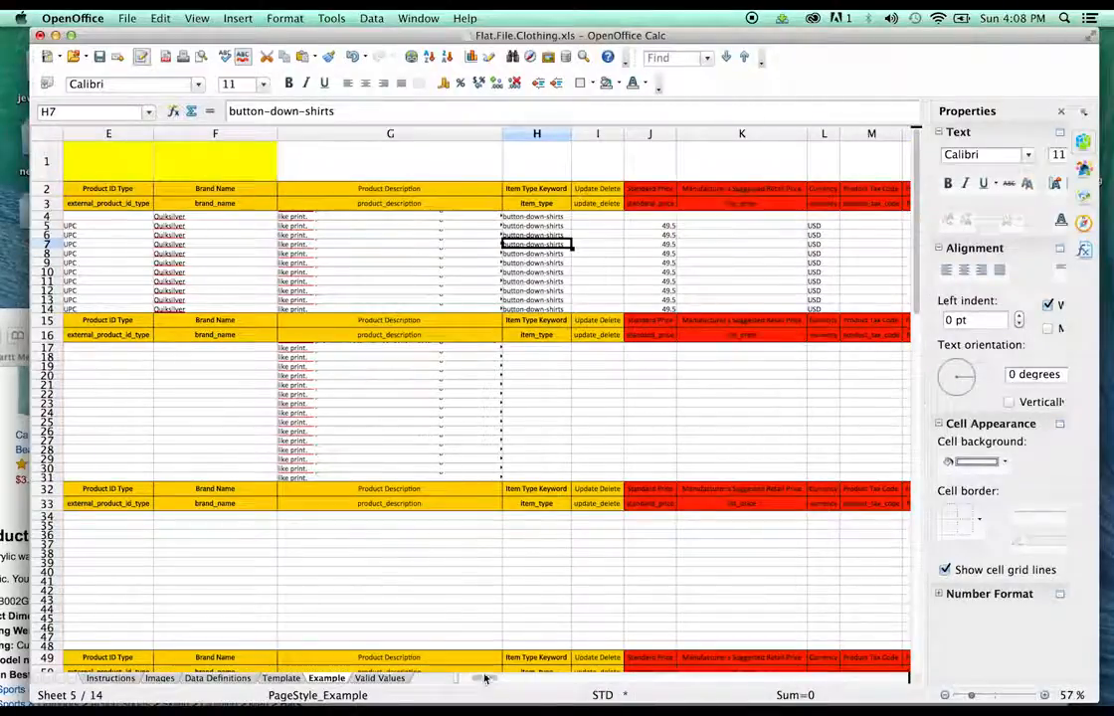
pyautogui.click(281, 678)
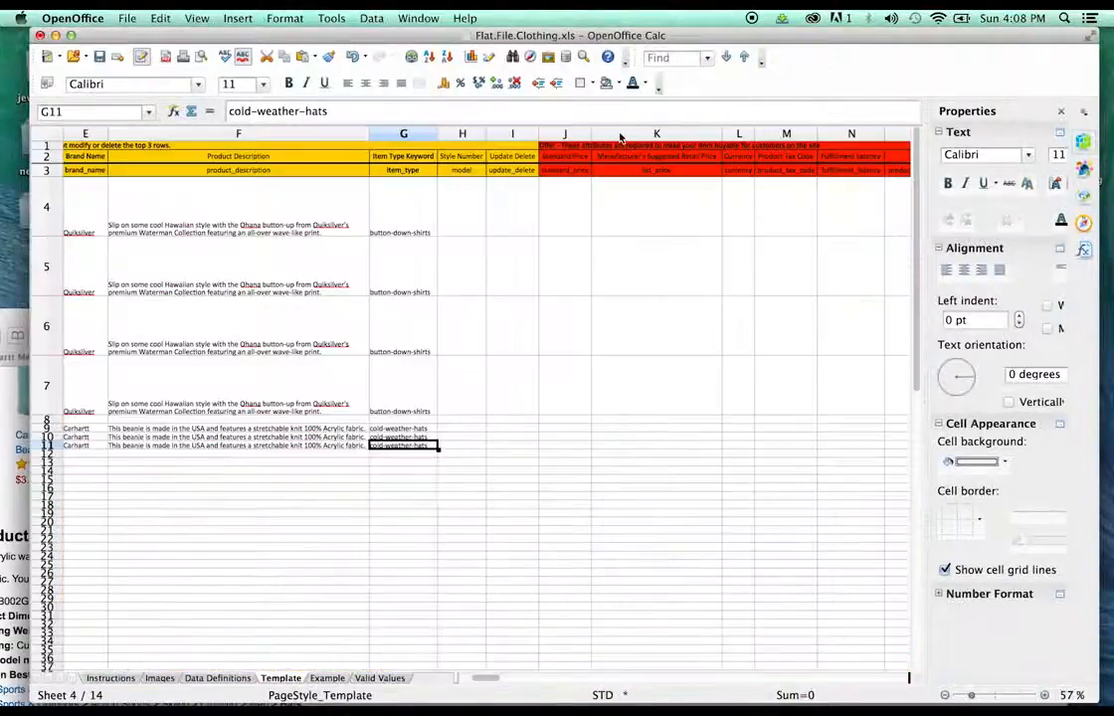
# Step: For the Style Number in H9, switch to the hat's Amazon listing in Safari and copy the item model number A18
pyautogui.click(462, 428)
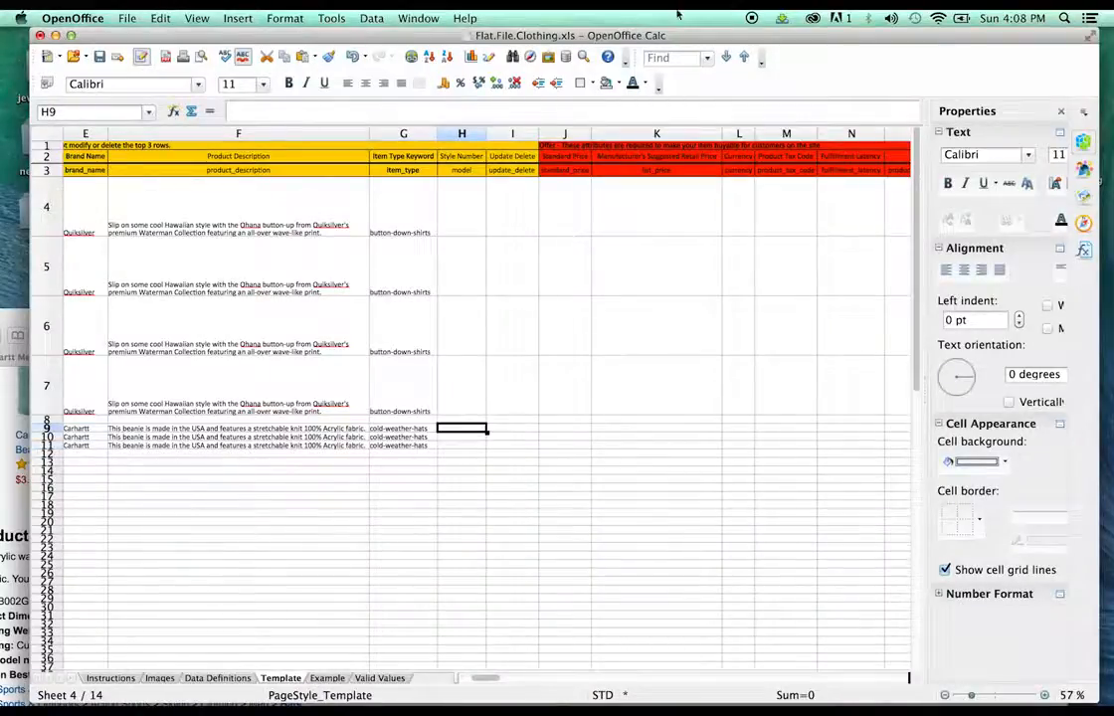
pyautogui.moveTo(653, 35); pyautogui.dragTo(890, 35)
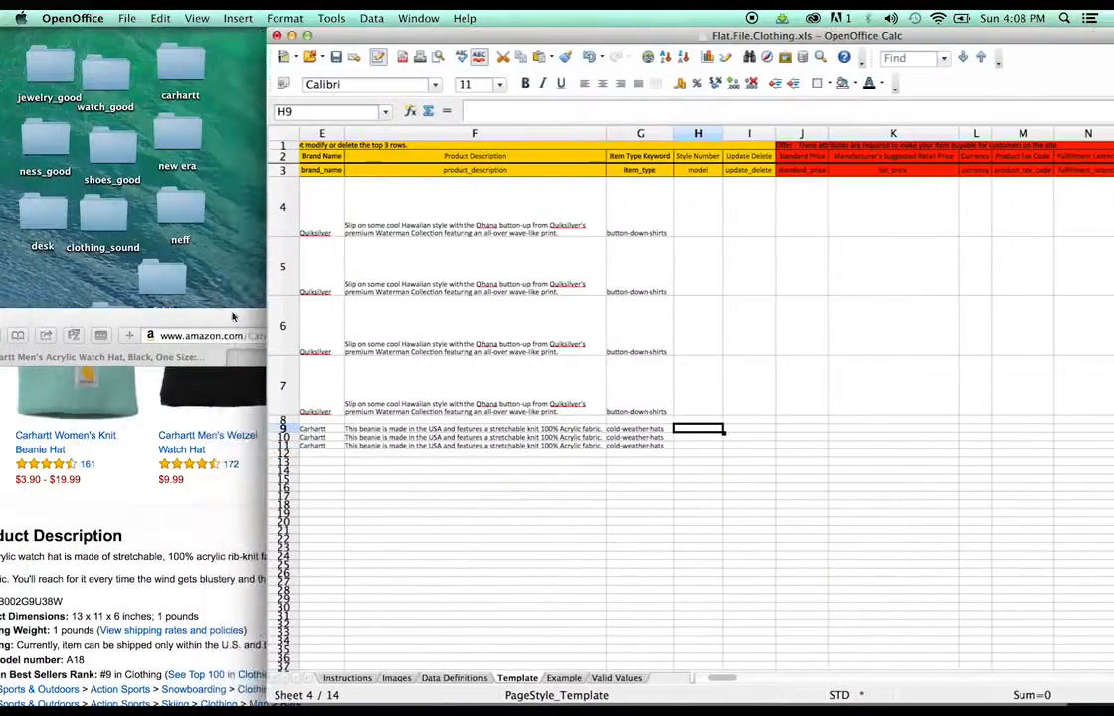
pyautogui.moveTo(234, 318); pyautogui.dragTo(323, 91)
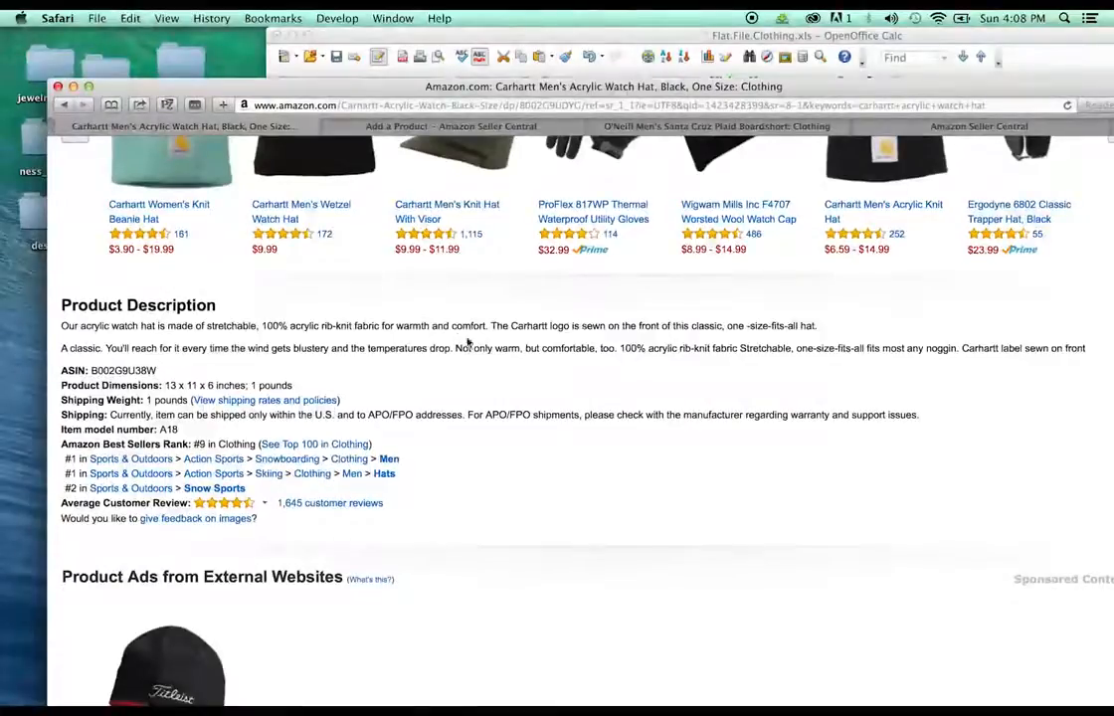
pyautogui.moveTo(176, 429); pyautogui.dragTo(162, 434)
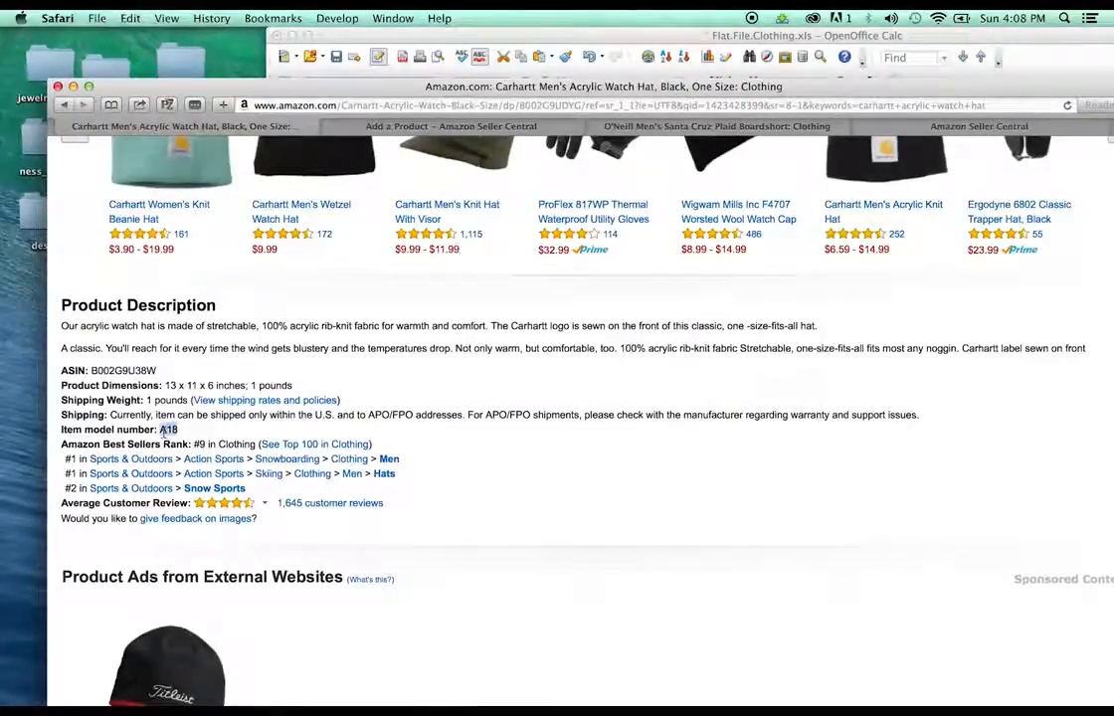
pyautogui.press('super+c')
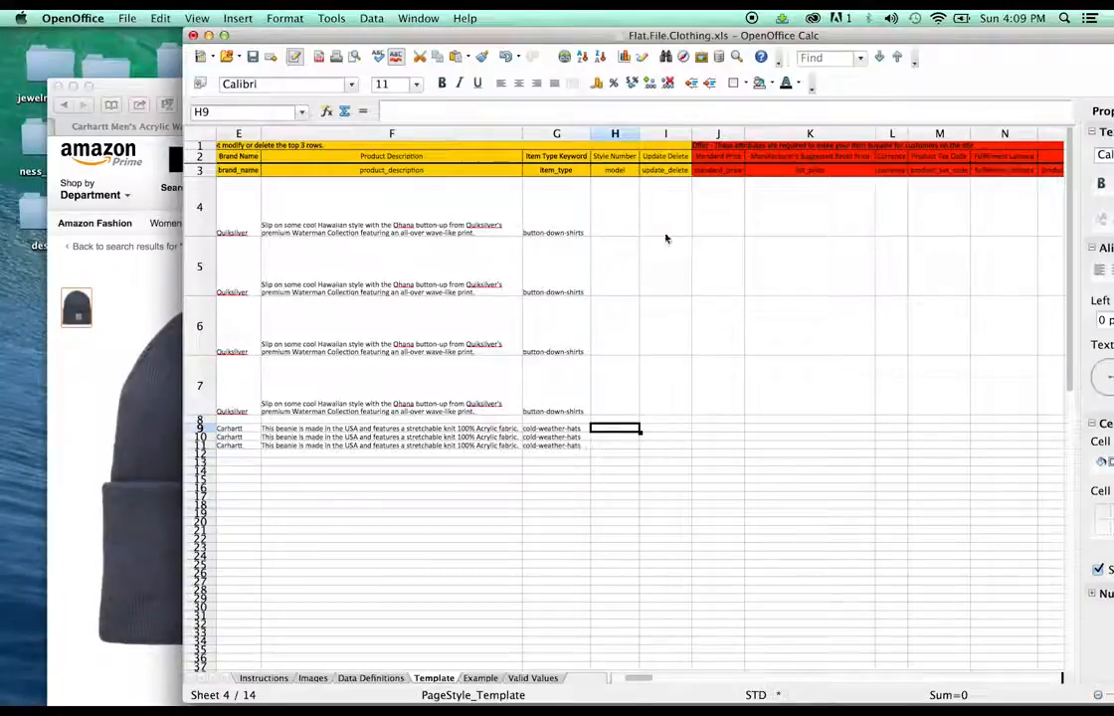
# Step: Paste A18 as the Style Number in H9, H10 and H11 of the template and check the three cells
pyautogui.press('super+v')
pyautogui.click(619, 437)
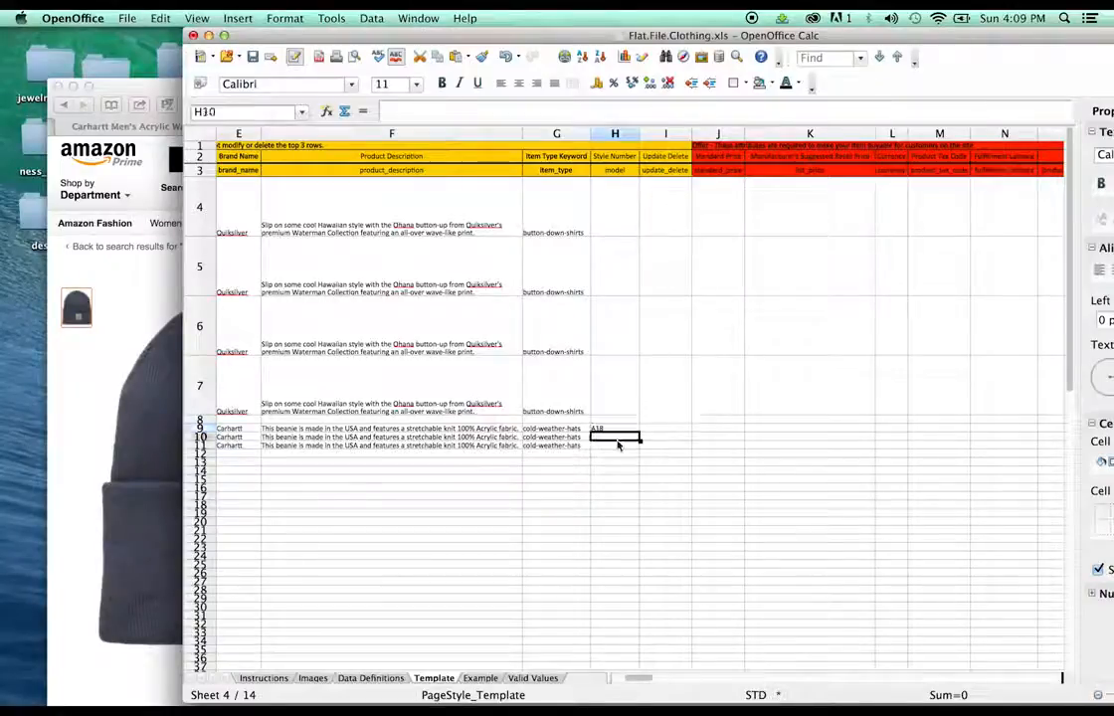
pyautogui.press('super+v')
pyautogui.click(615, 448)
pyautogui.press('super+v')
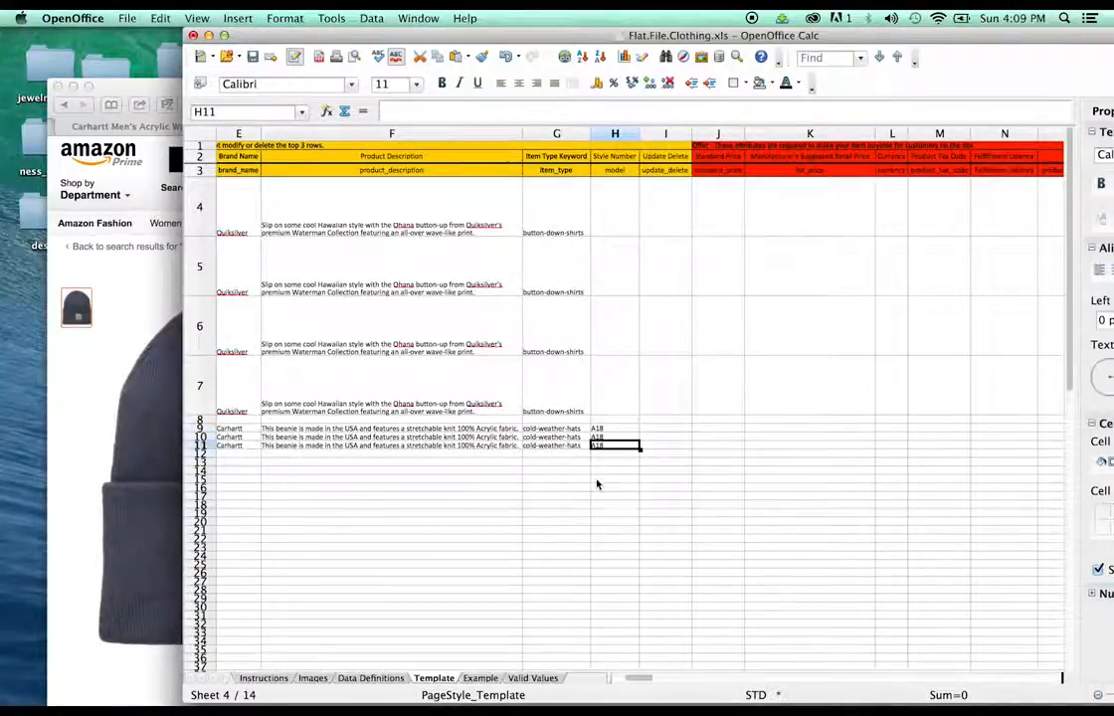
pyautogui.click(610, 438)
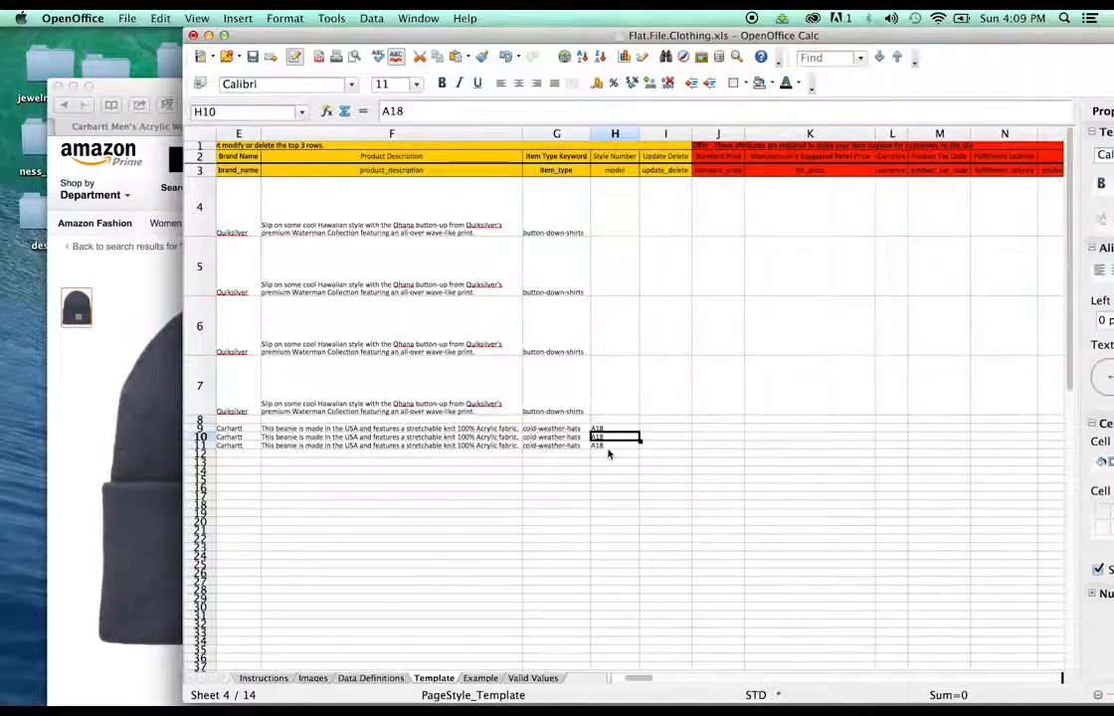
pyautogui.click(609, 448)
pyautogui.click(611, 430)
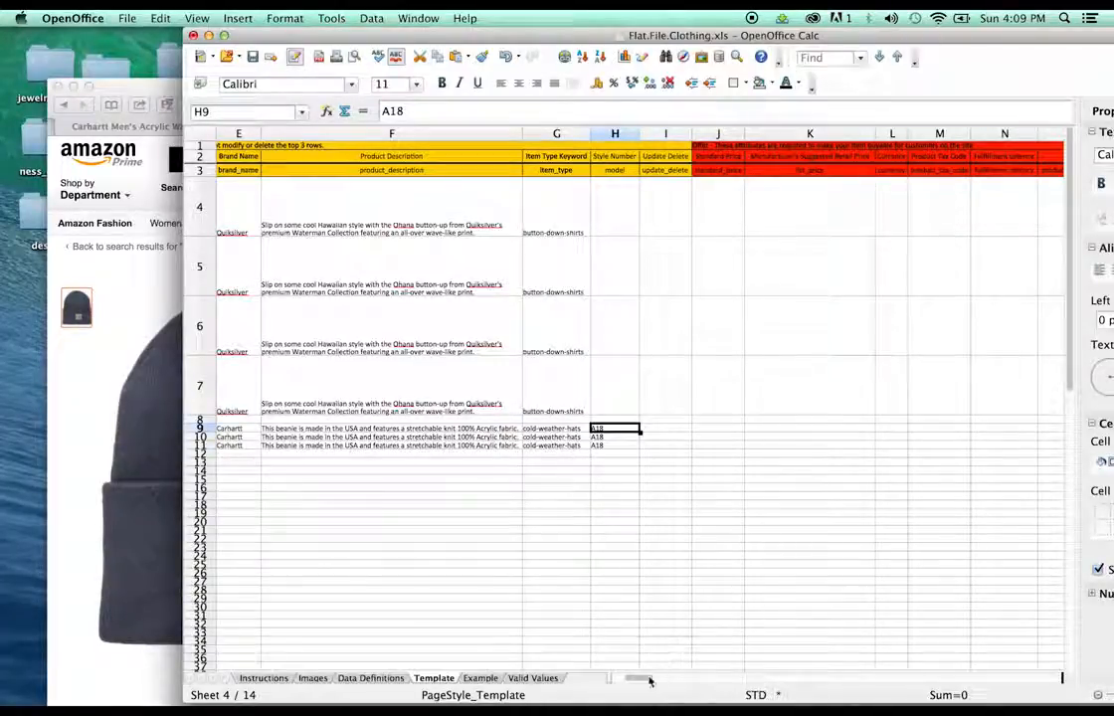
# Step: Enter 7.99 as the Standard Price in J9 and copy it into J10 and J11
pyautogui.moveTo(650, 681); pyautogui.dragTo(661, 677)
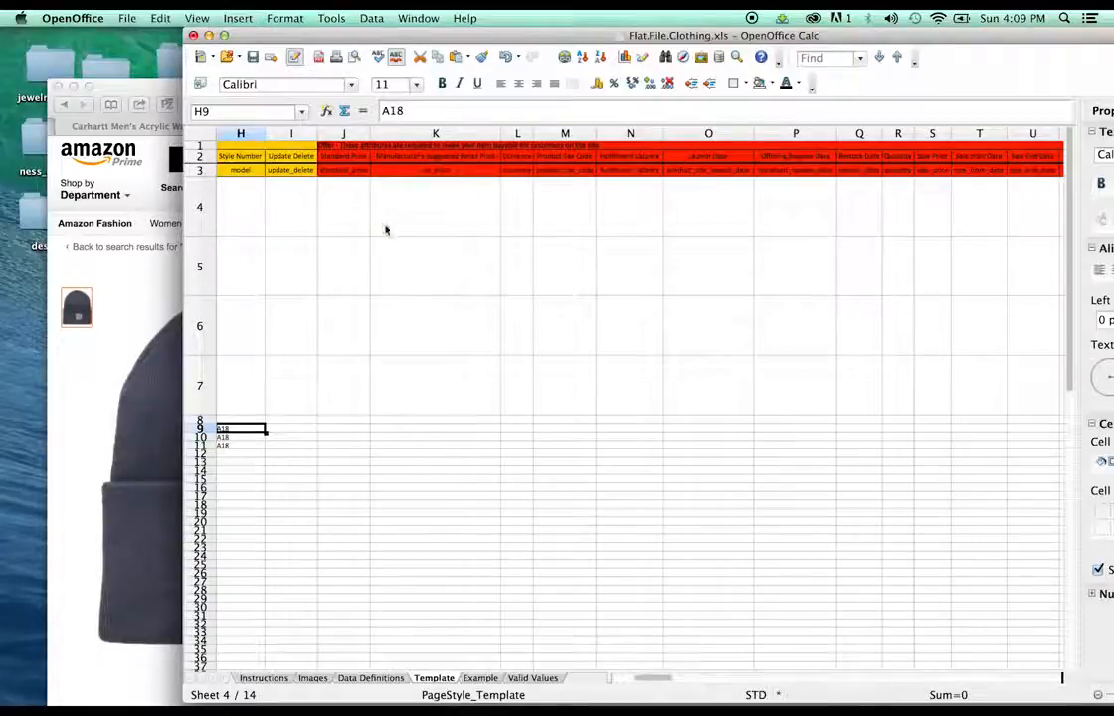
pyautogui.click(341, 430)
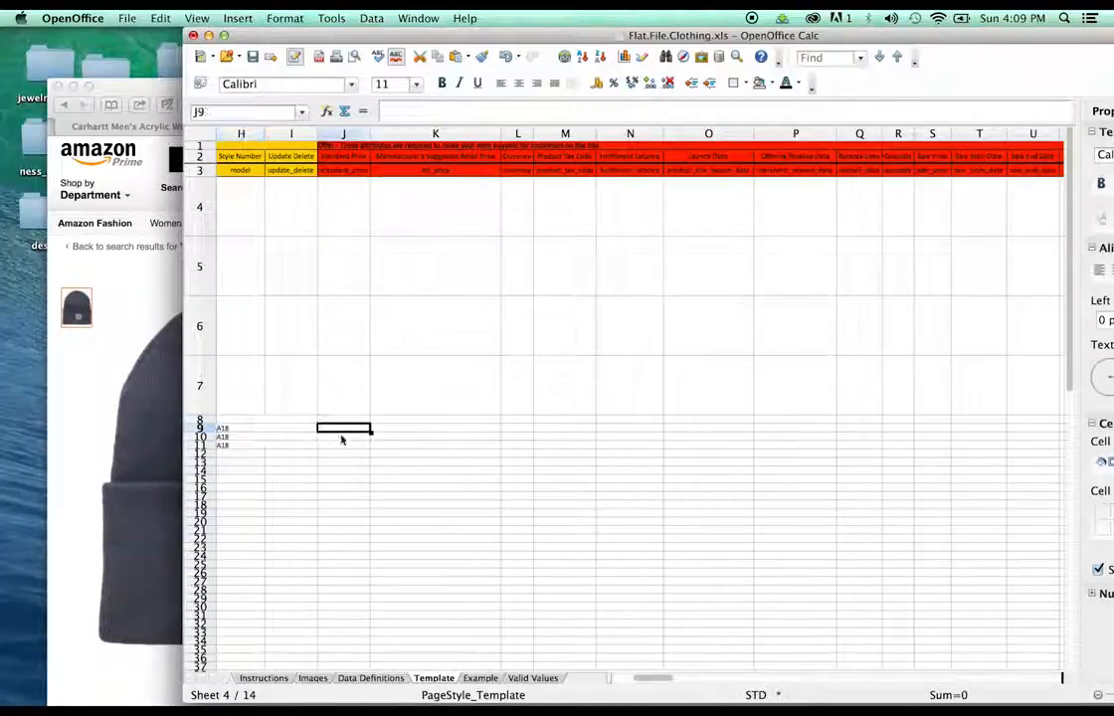
pyautogui.moveTo(389, 40); pyautogui.dragTo(335, 40)
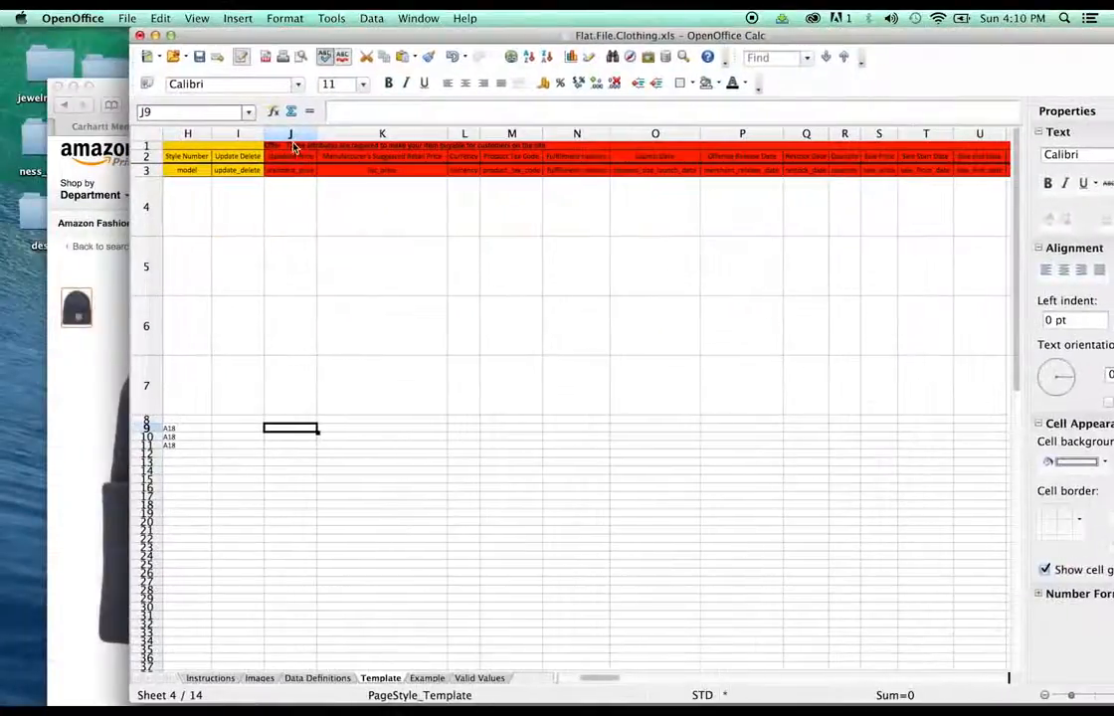
pyautogui.doubleClick(283, 435)
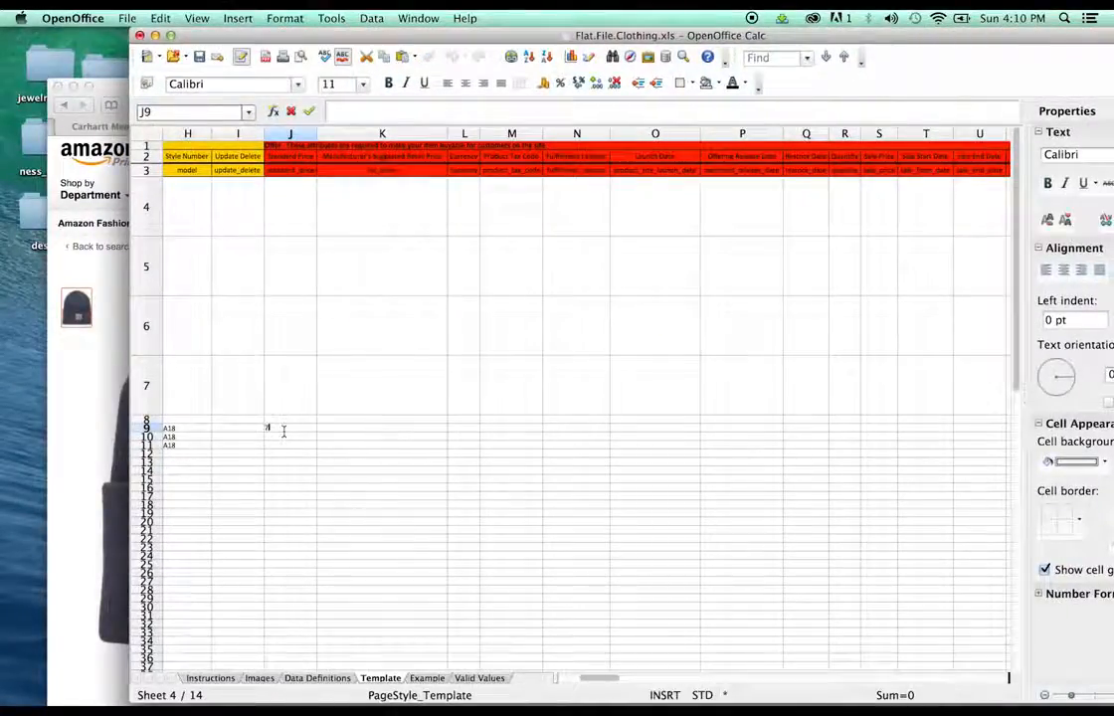
pyautogui.write('7.99')
pyautogui.press('Return')
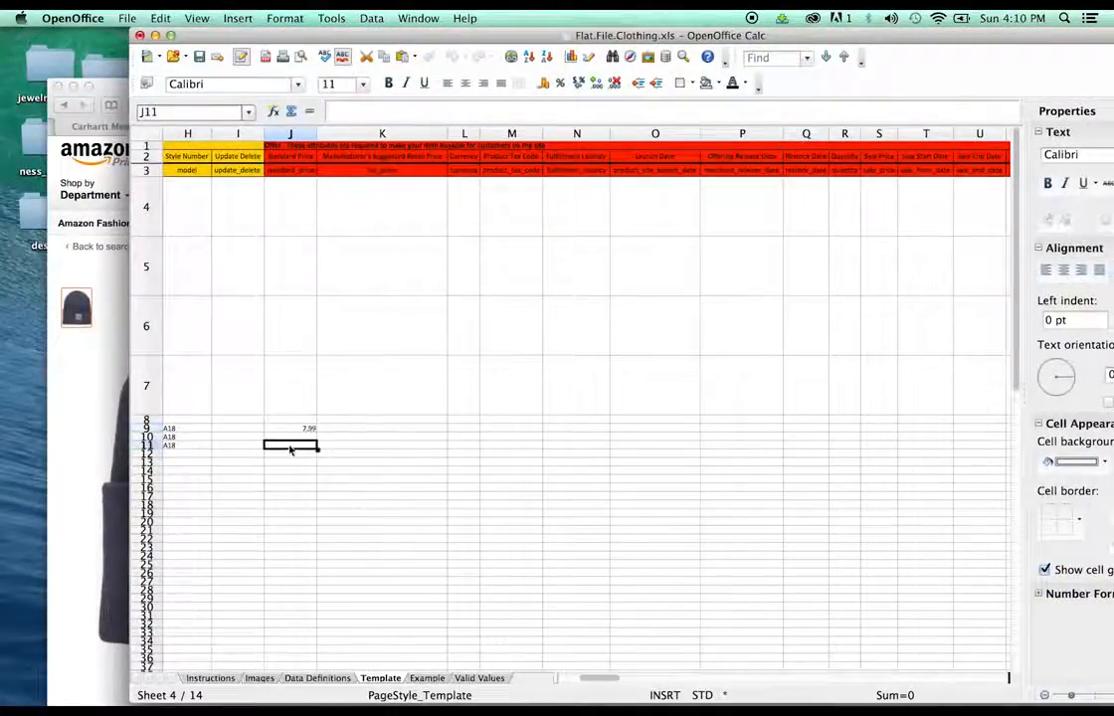
pyautogui.click(296, 430)
pyautogui.click(301, 438)
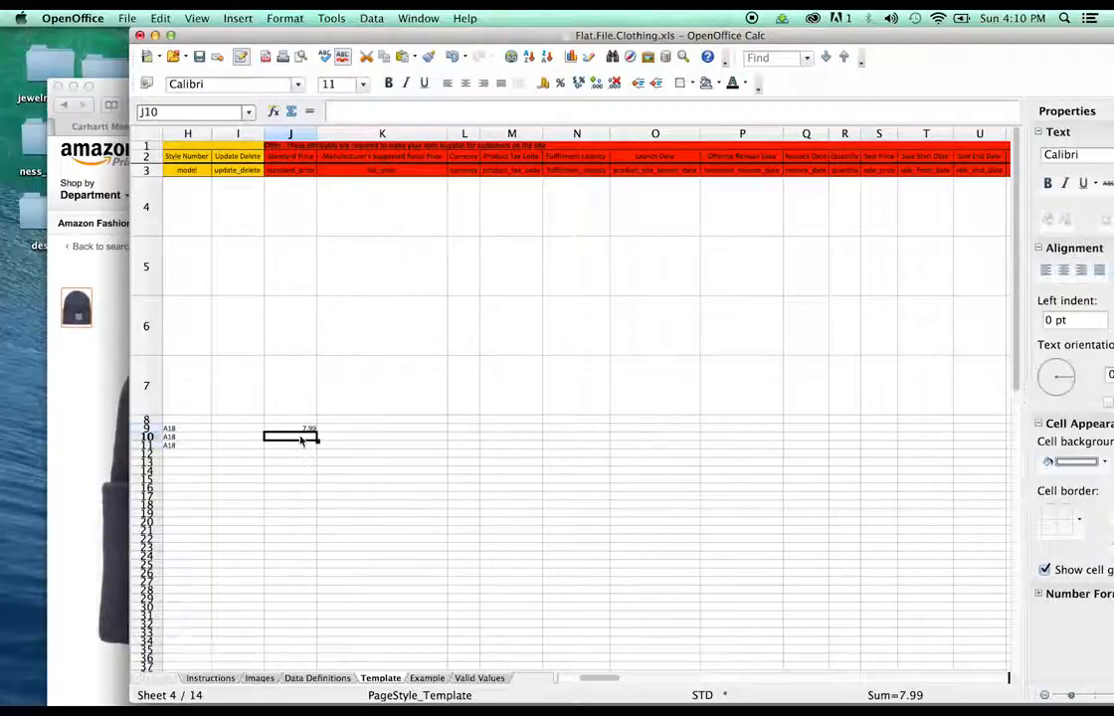
pyautogui.press('super+v')
pyautogui.click(302, 447)
pyautogui.press('super+v')
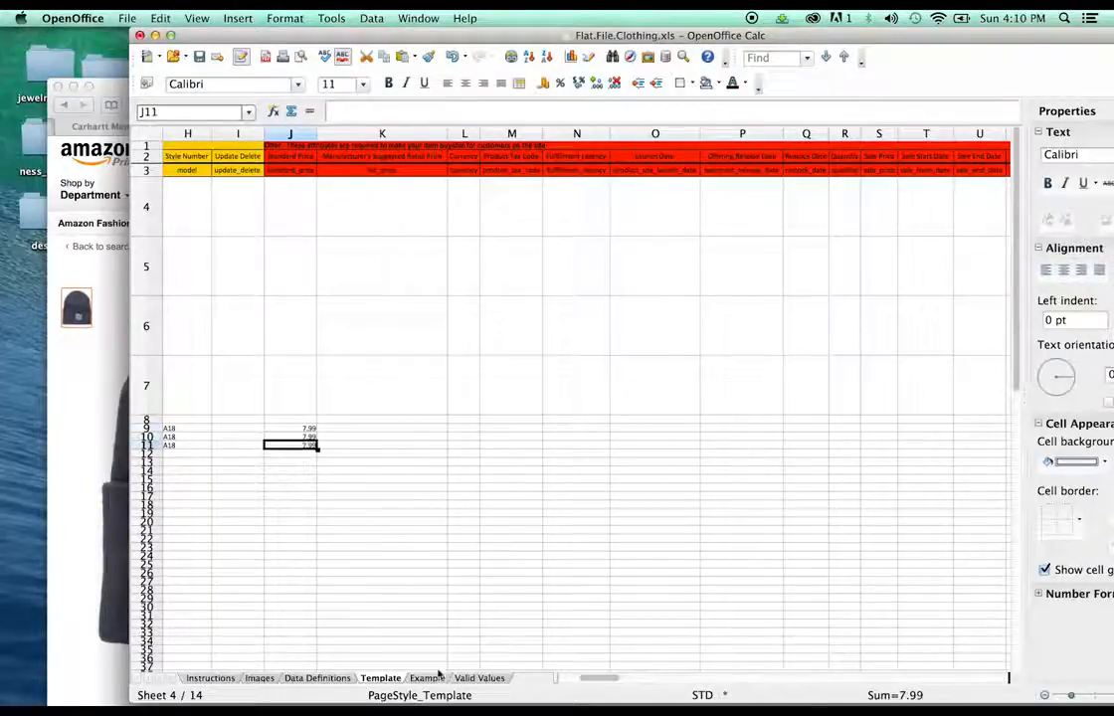
# Step: Enter 9.95 as the Manufacturer's Suggested Retail Price in K9, K10 and K11
pyautogui.click(418, 430)
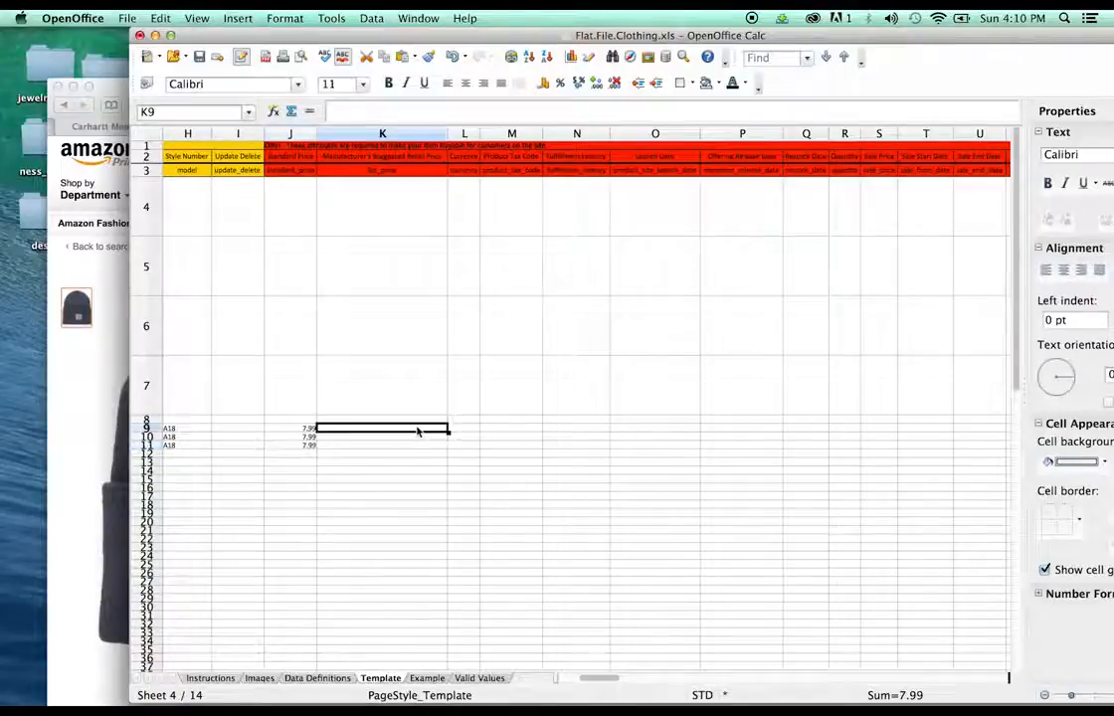
pyautogui.doubleClick(414, 431)
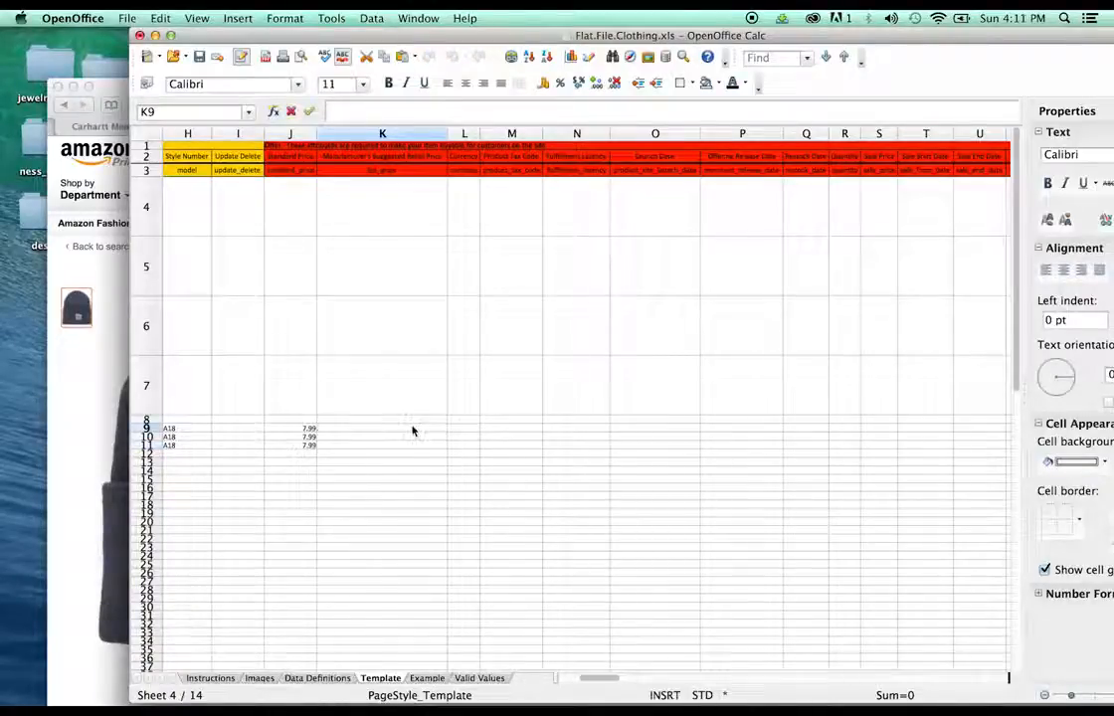
pyautogui.write('8.')
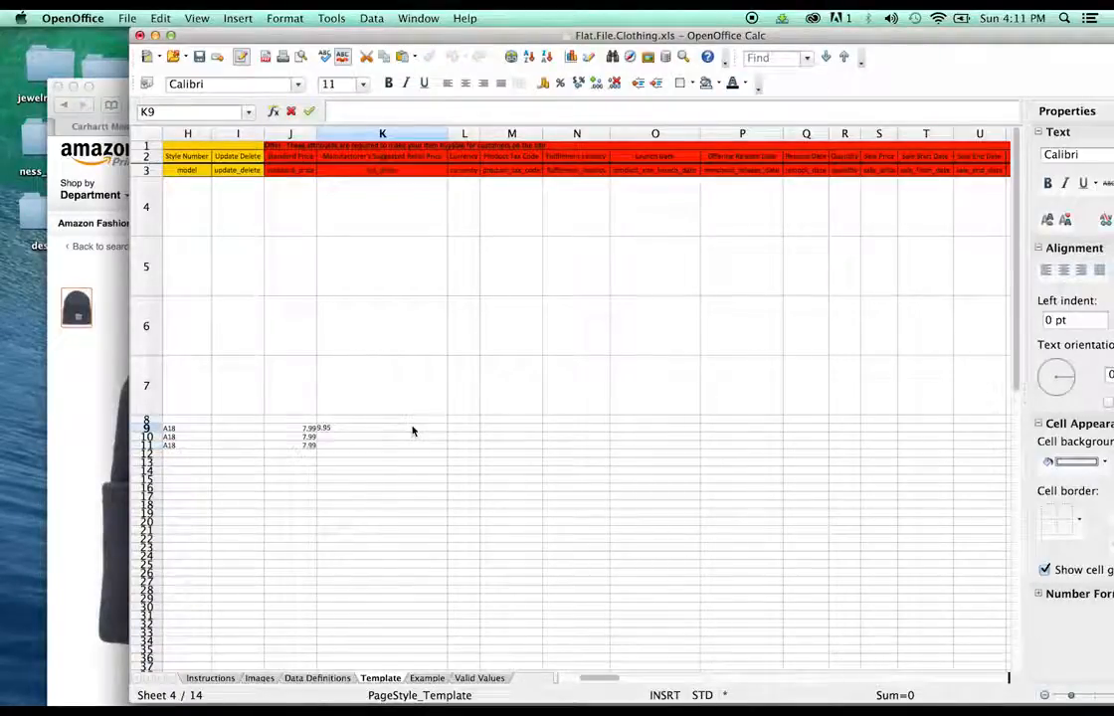
pyautogui.click(395, 449)
pyautogui.click(406, 431)
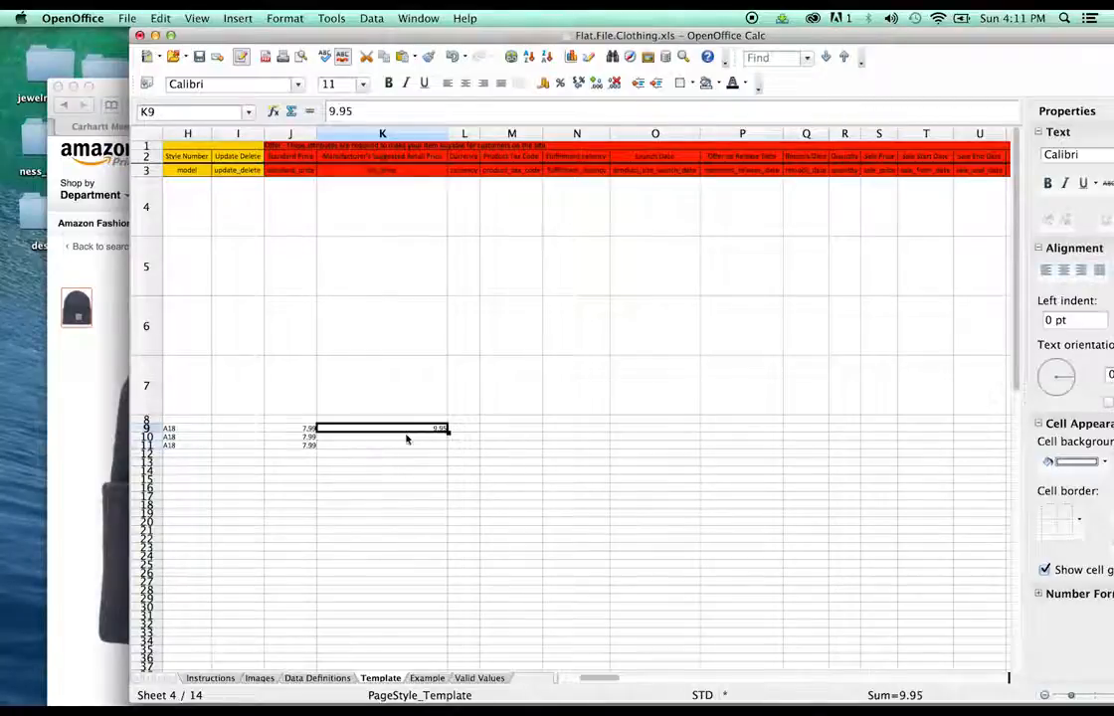
pyautogui.click(407, 439)
pyautogui.write('9.95')
pyautogui.click(413, 448)
pyautogui.write('9.95')
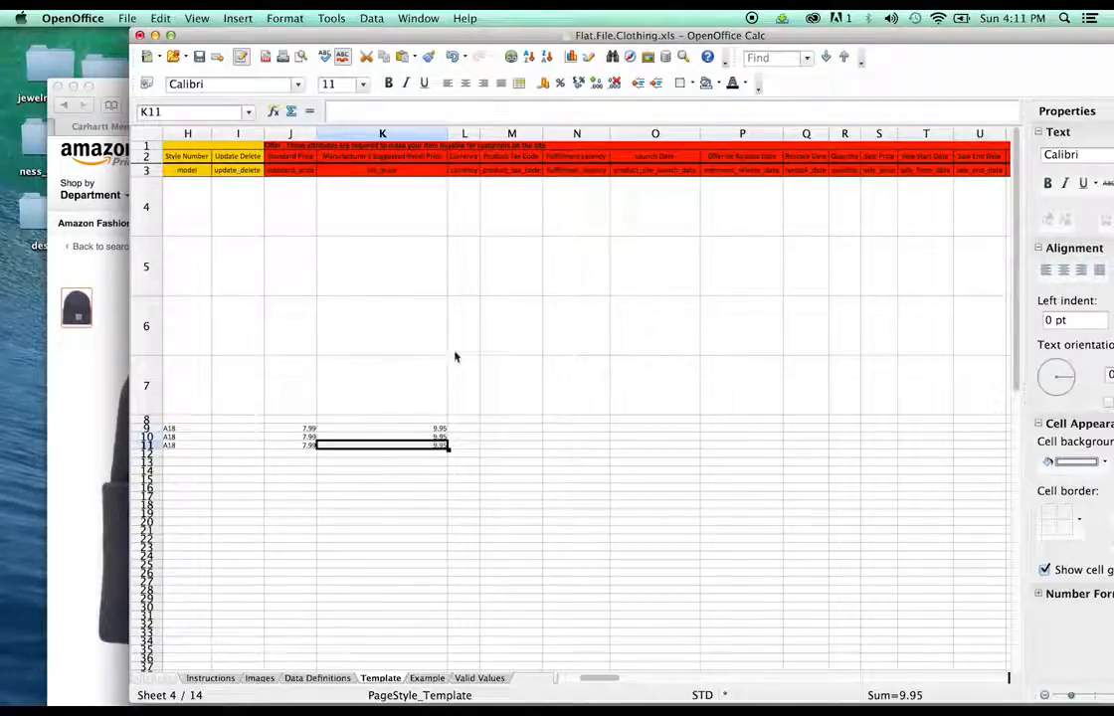
# Step: Enter USD as the Currency in L9 and copy it into L10 and L11
pyautogui.click(466, 429)
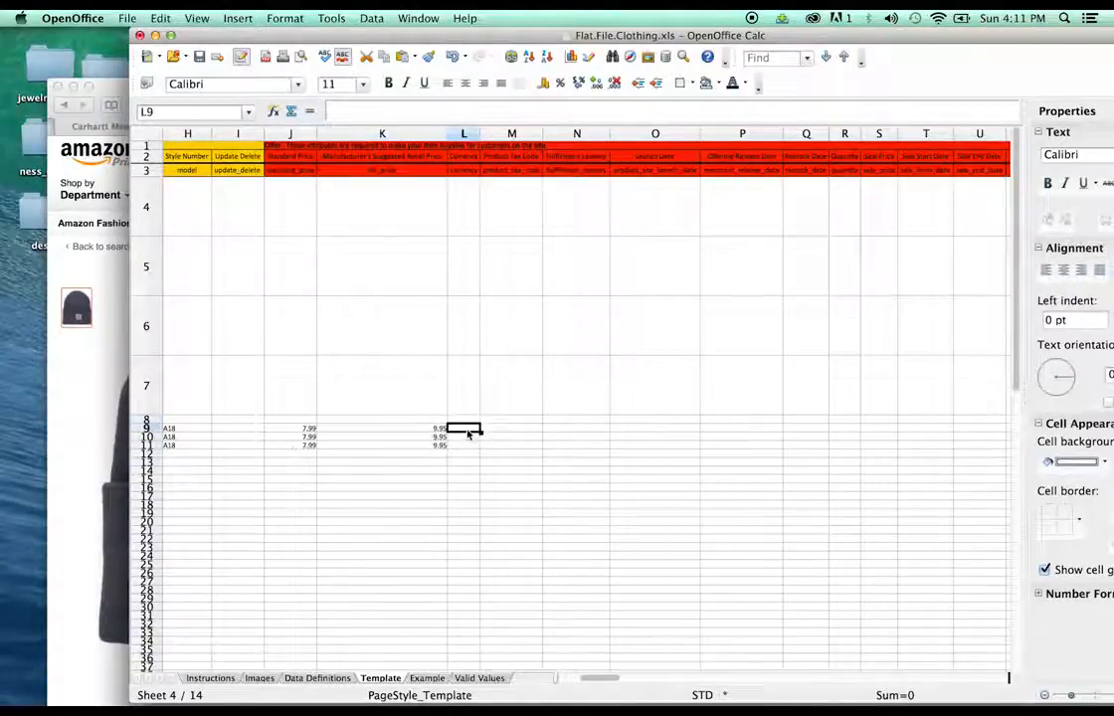
pyautogui.doubleClick(468, 432)
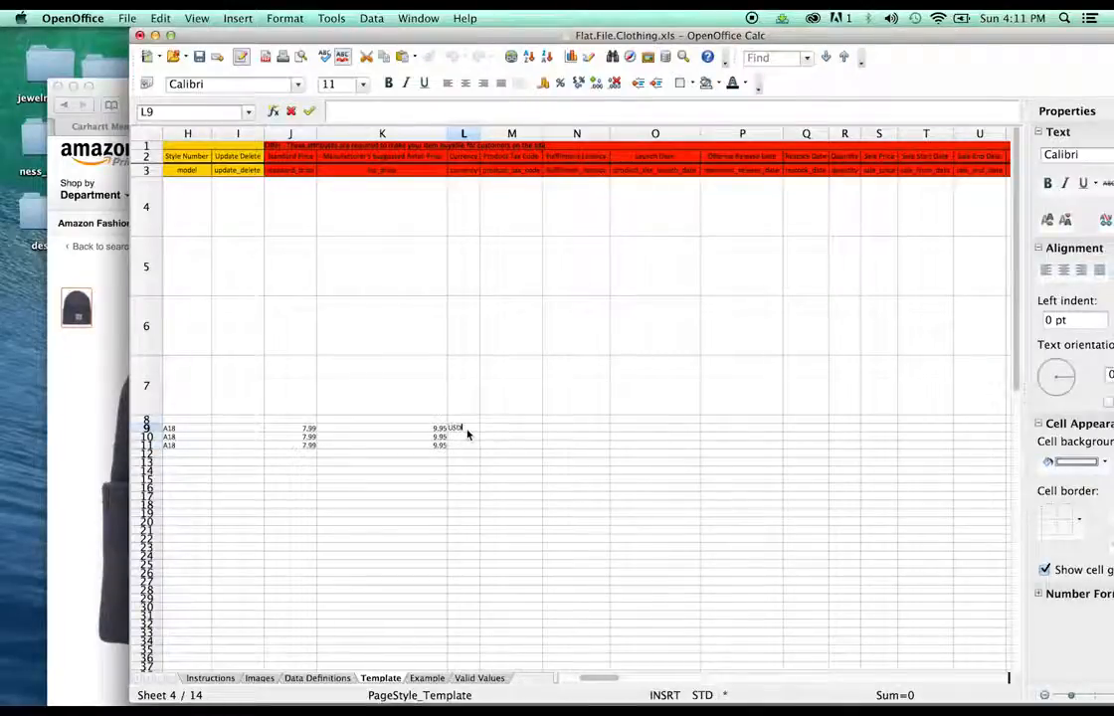
pyautogui.click(470, 438)
pyautogui.click(474, 429)
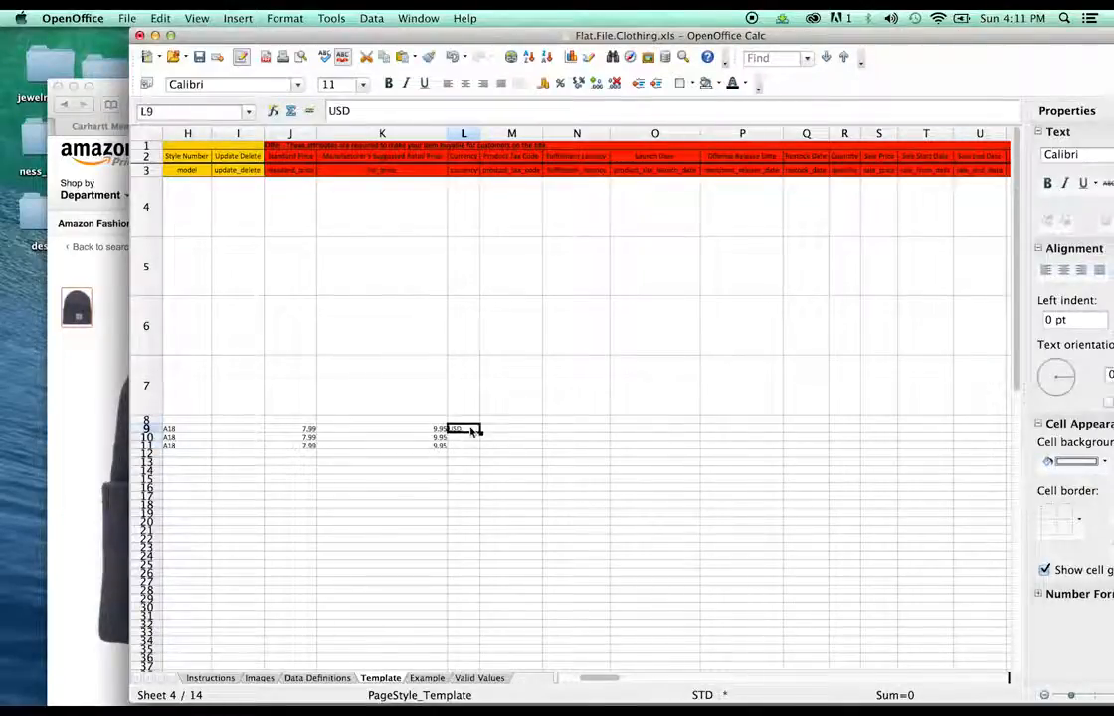
pyautogui.press('super+c')
pyautogui.click(467, 440)
pyautogui.press('super+v')
pyautogui.click(465, 444)
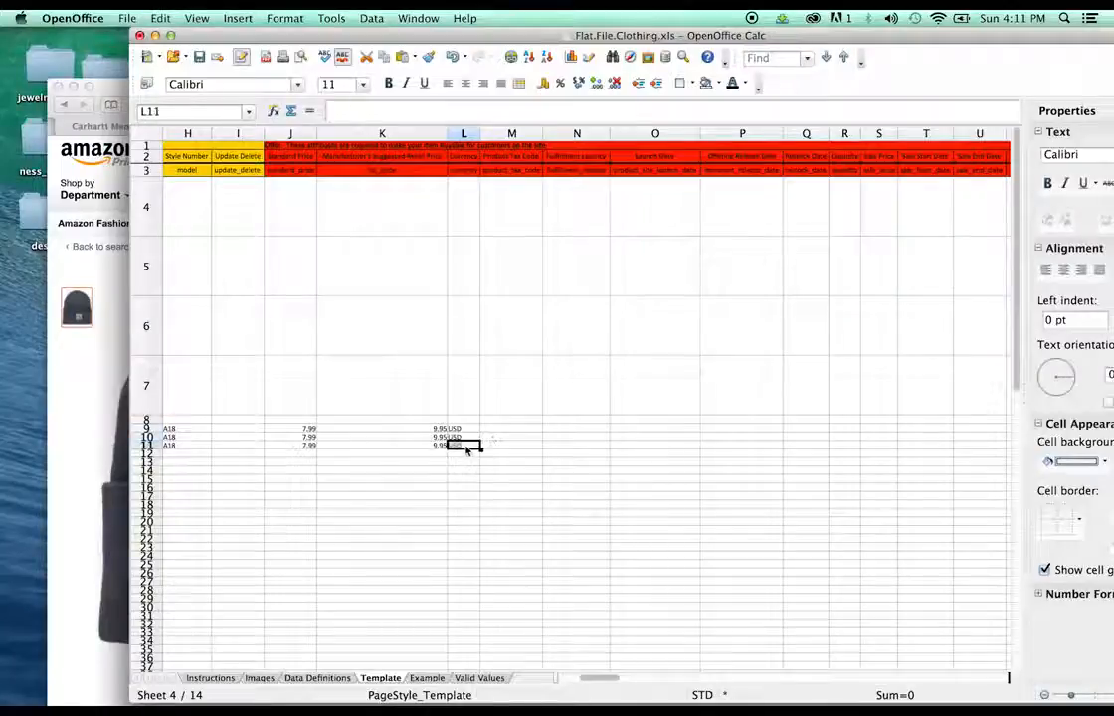
# Step: For the Product Tax Code in M9, switch to Seller Central in Safari, search for "product tax code" and open the Product Tax Codes help page
pyautogui.click(508, 438)
pyautogui.click(510, 424)
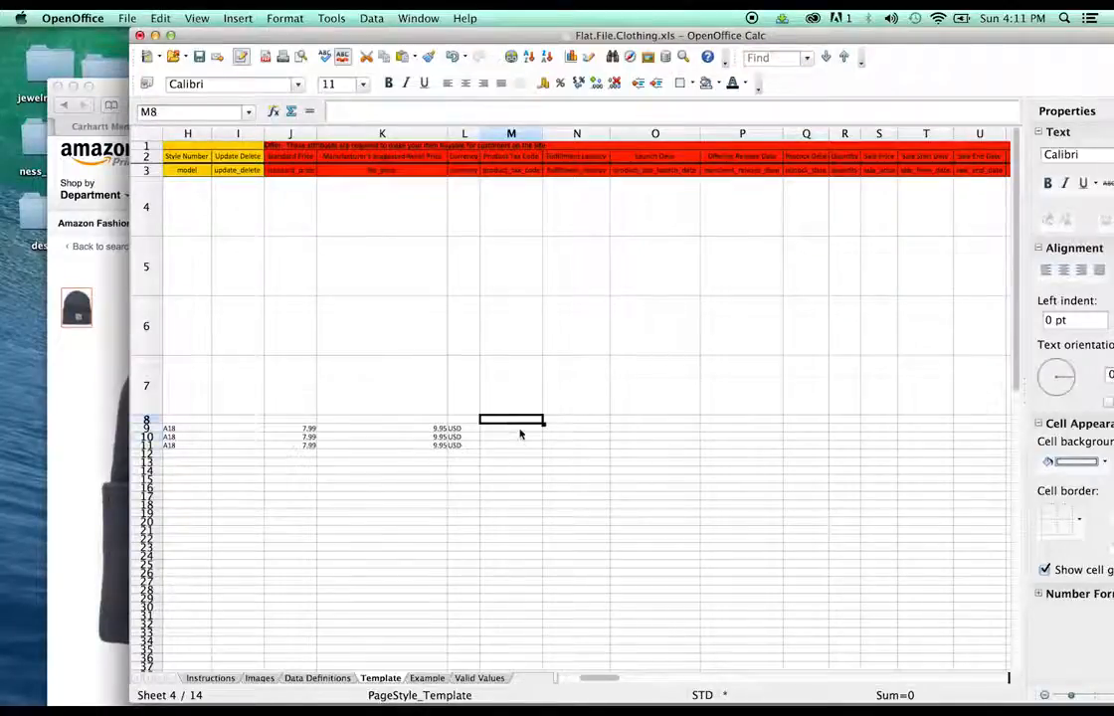
pyautogui.click(520, 429)
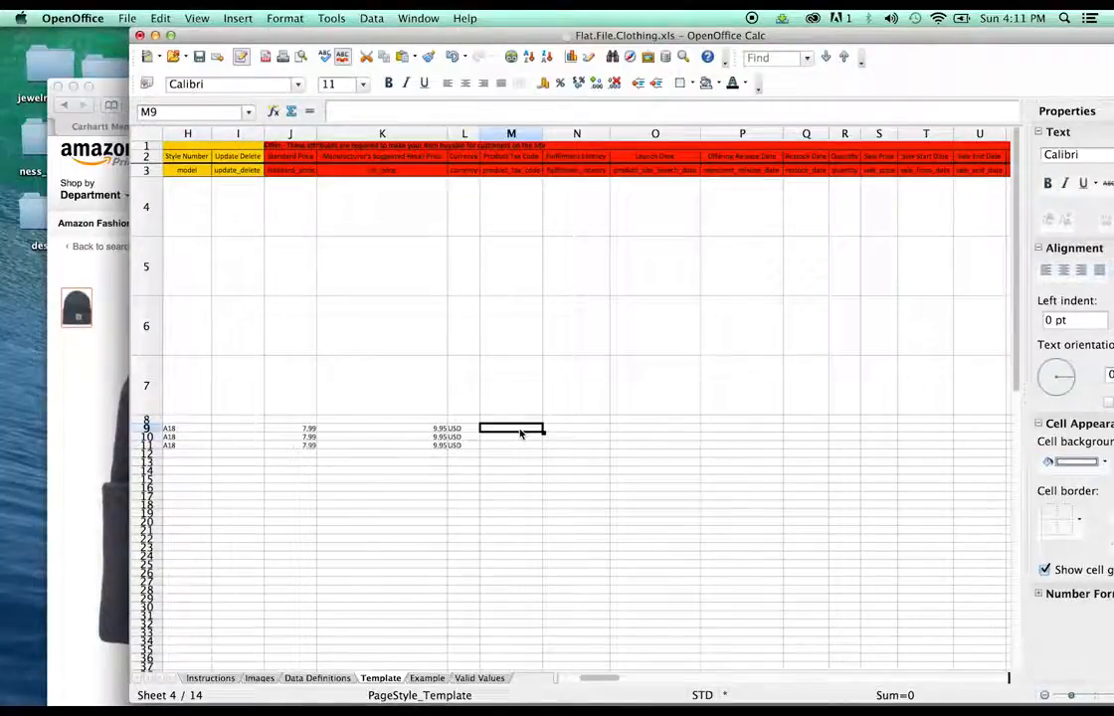
pyautogui.press('super+Tab')
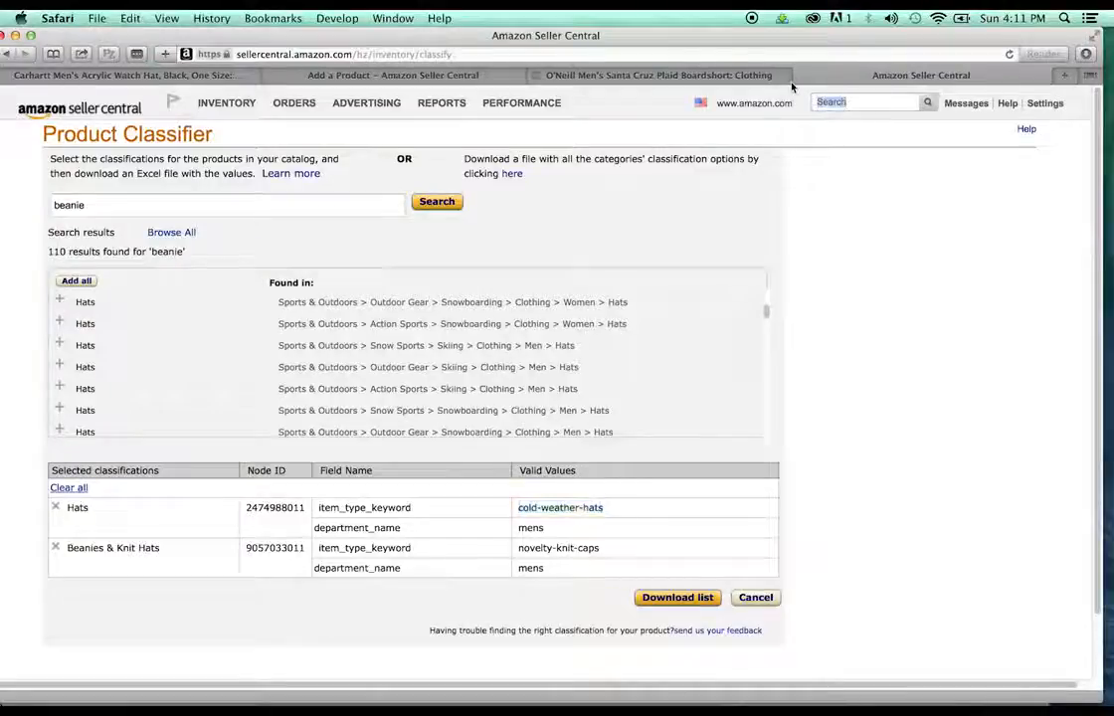
pyautogui.write('product ta')
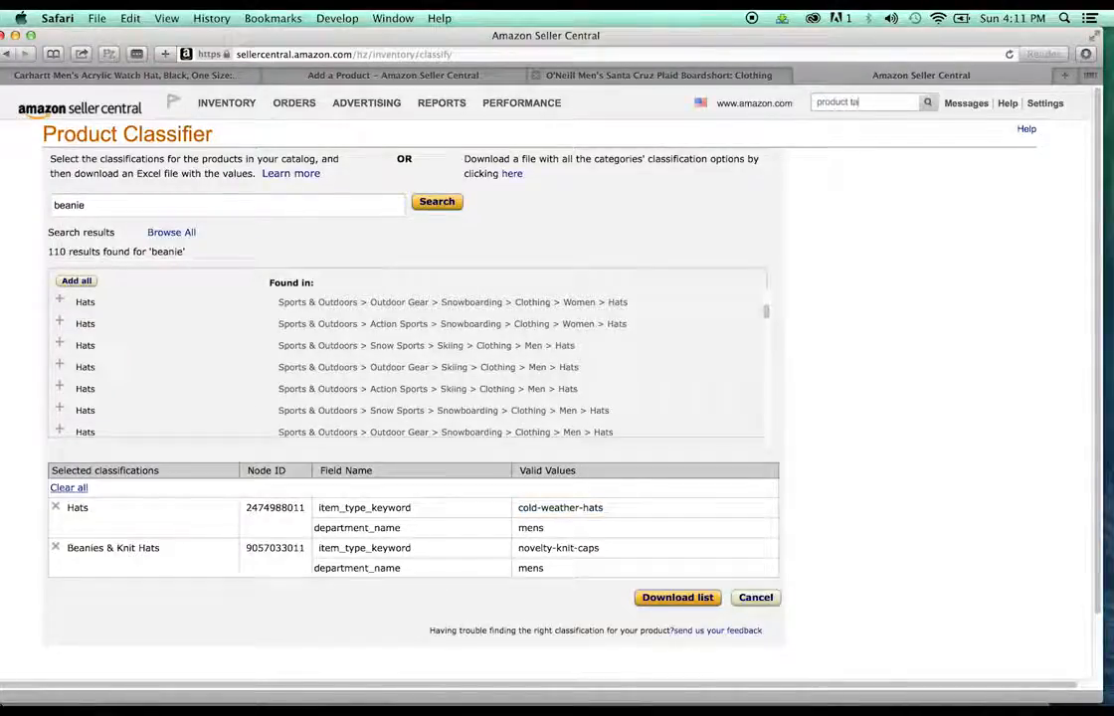
pyautogui.write('x code')
pyautogui.press('Return')
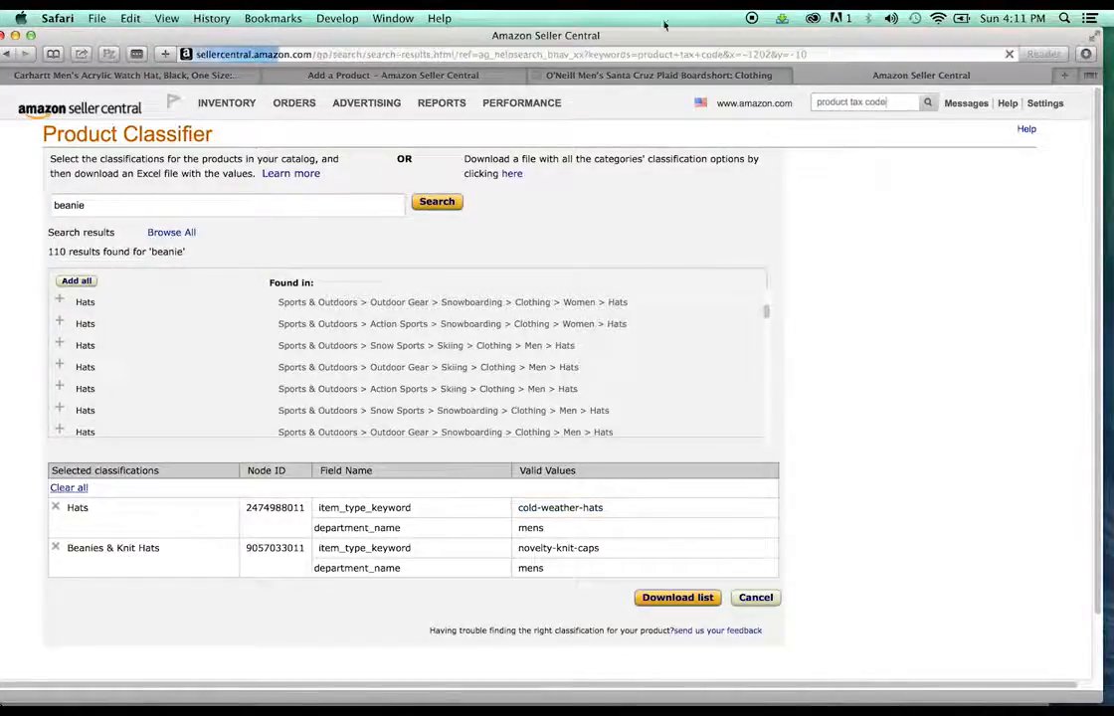
pyautogui.moveTo(600, 29); pyautogui.dragTo(614, 32)
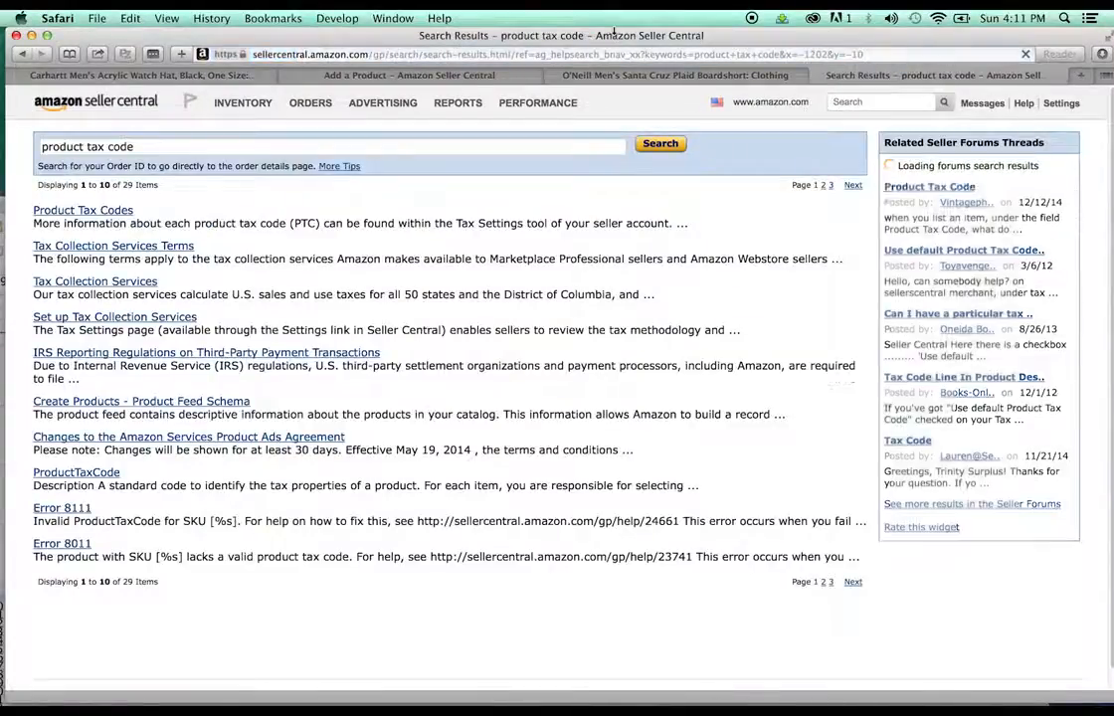
pyautogui.click(121, 211)
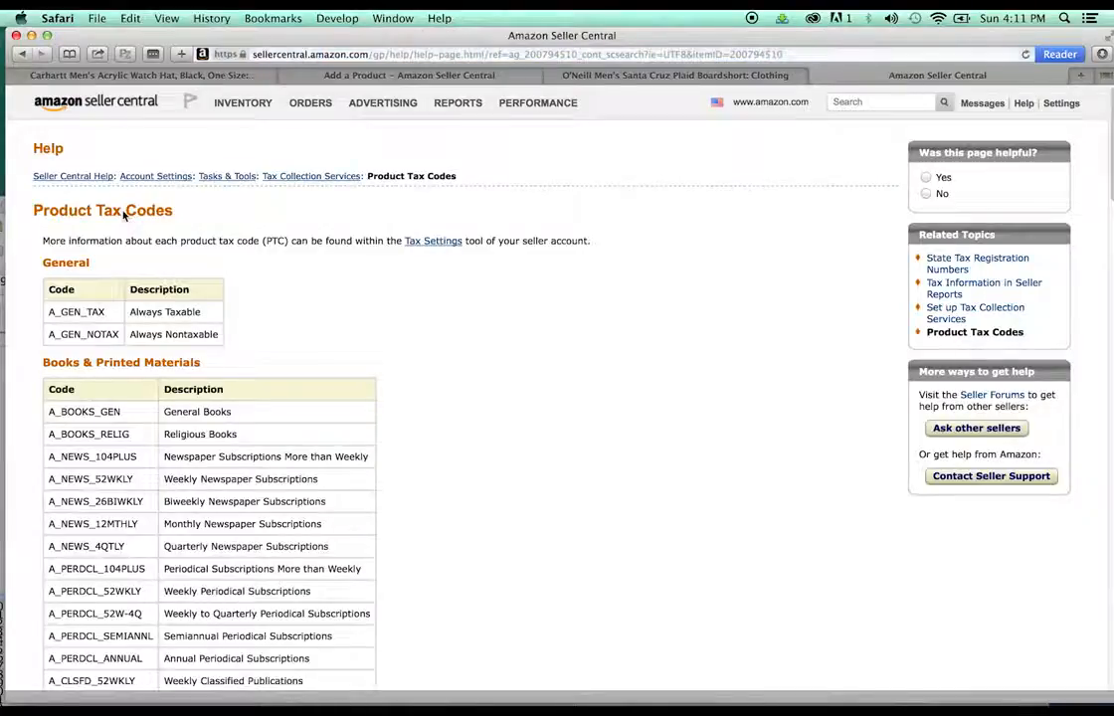
# Step: Copy the General Clothing code A_CLTH_GEN from the Apparel table of product tax codes
pyautogui.scroll(-2, 616, 204)
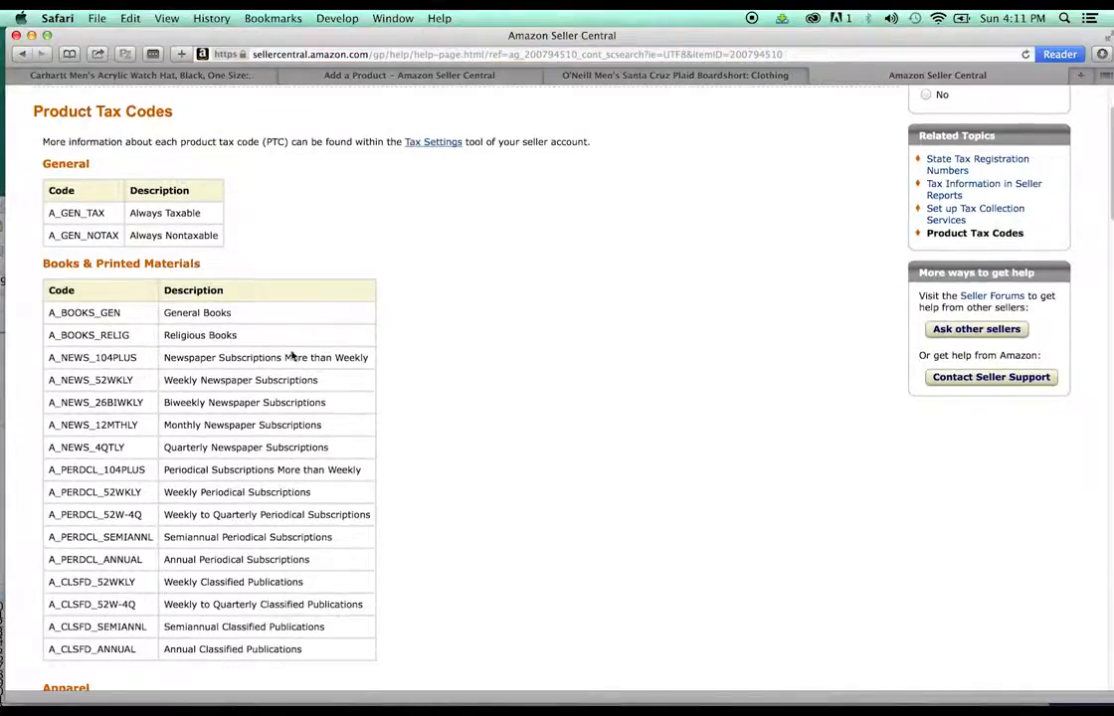
pyautogui.scroll(-8, 174, 364)
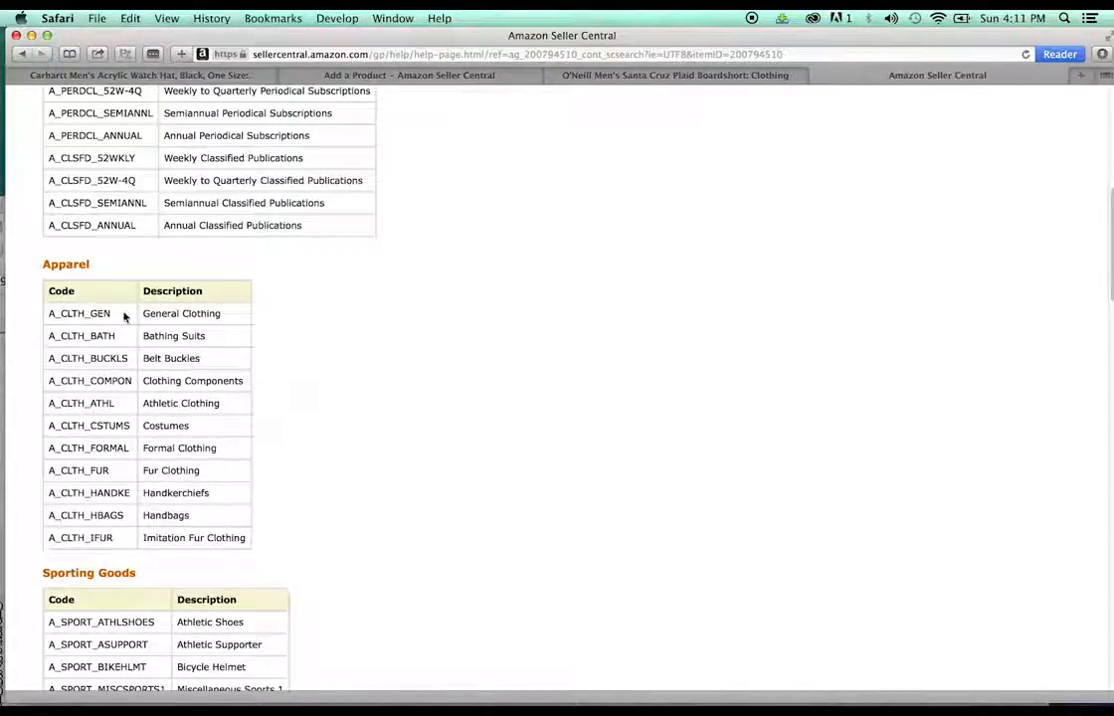
pyautogui.moveTo(118, 315); pyautogui.dragTo(45, 266)
pyautogui.press('super+c')
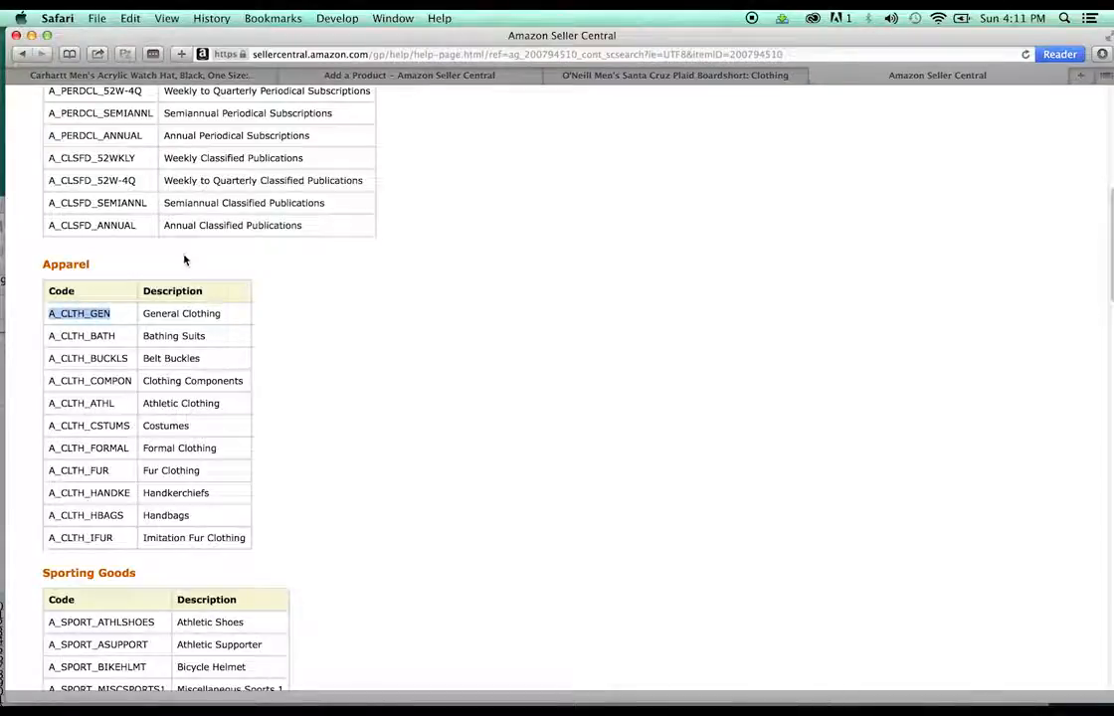
pyautogui.click(167, 18)
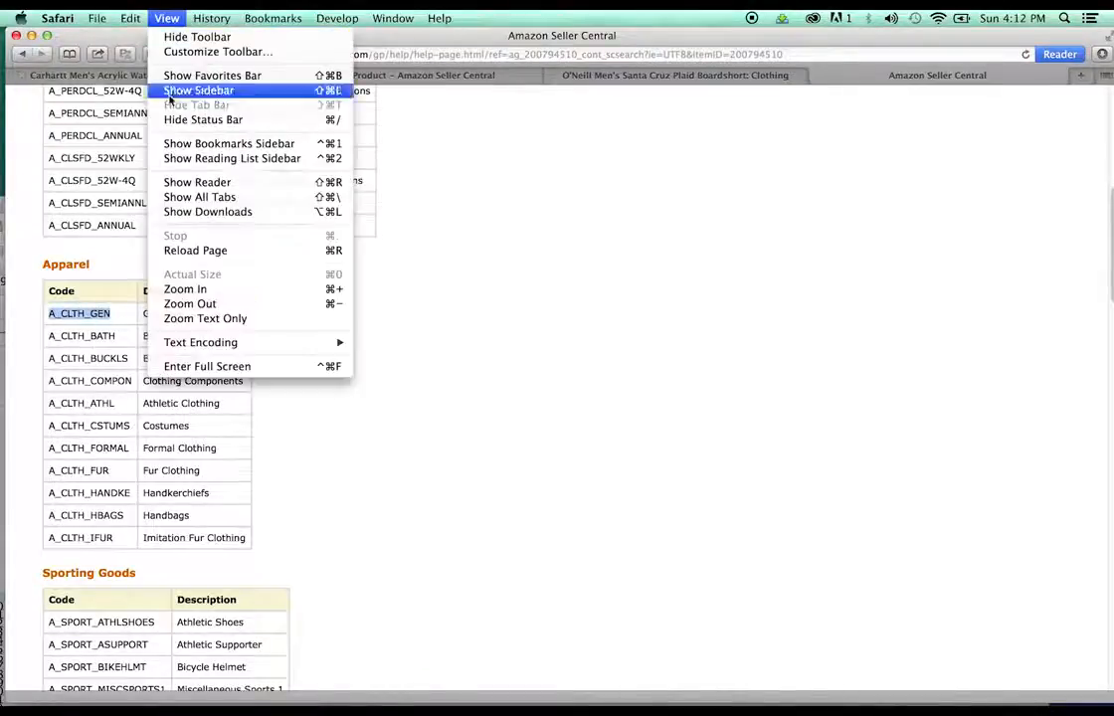
pyautogui.click(601, 365)
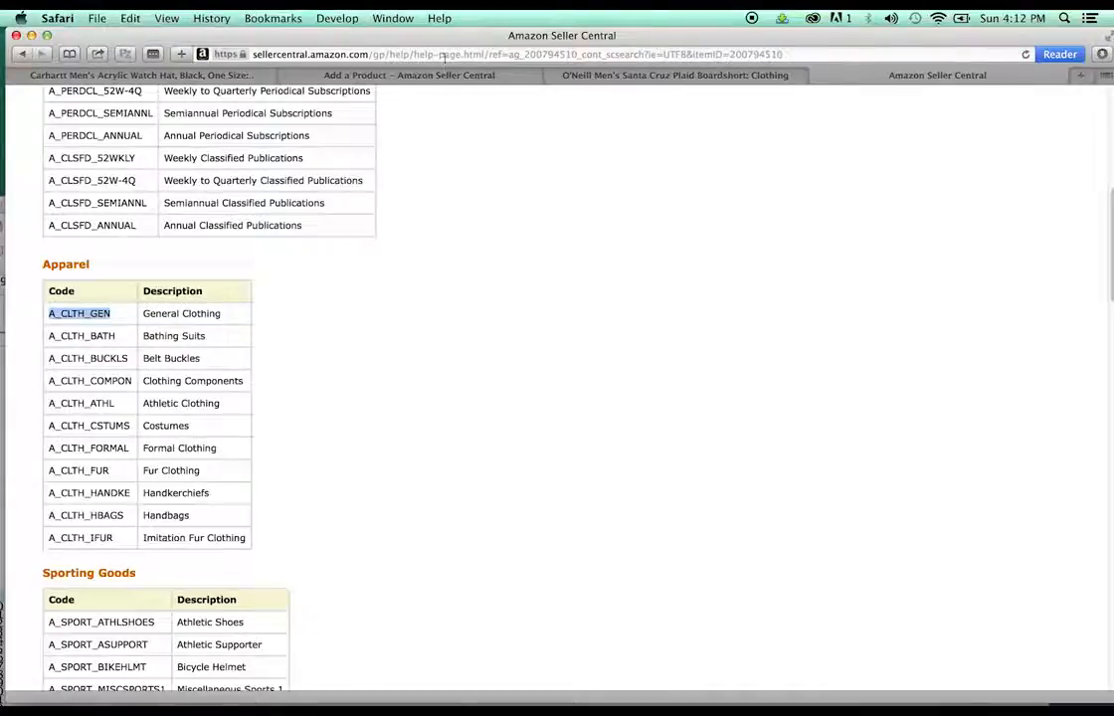
# Step: Return to the OpenOffice Calc template and paste A_CLTH_GEN as the Product Tax Code in M9, M10 and M11
pyautogui.moveTo(453, 37); pyautogui.dragTo(419, 424)
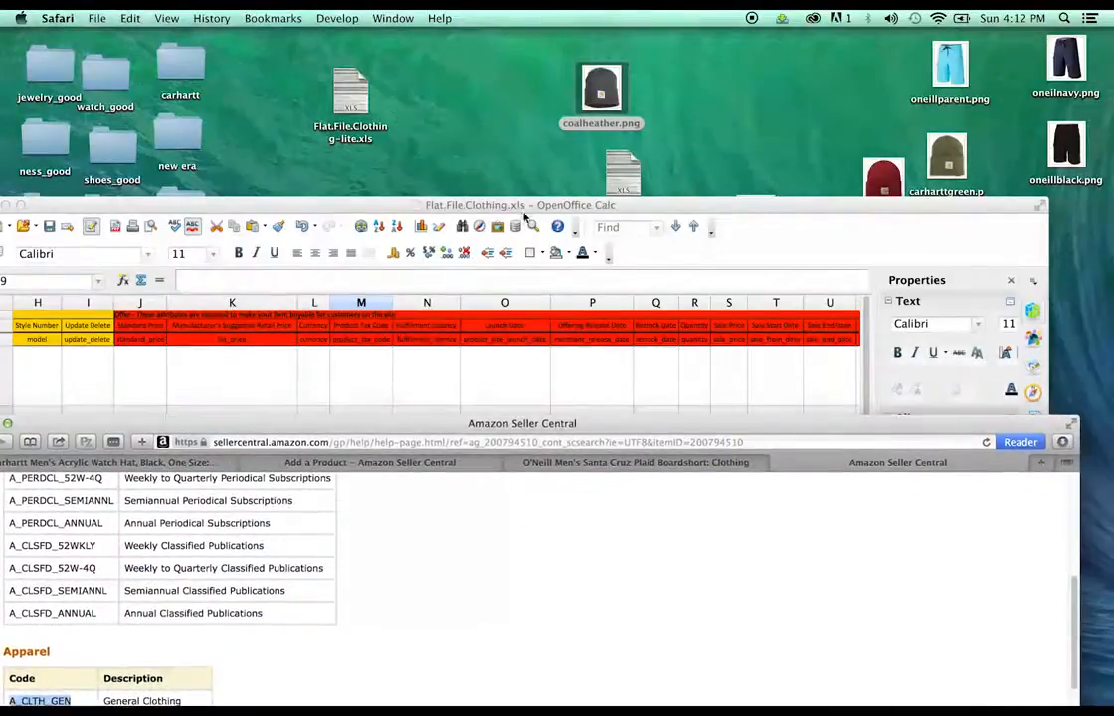
pyautogui.click(625, 150)
pyautogui.moveTo(625, 150); pyautogui.dragTo(665, 109)
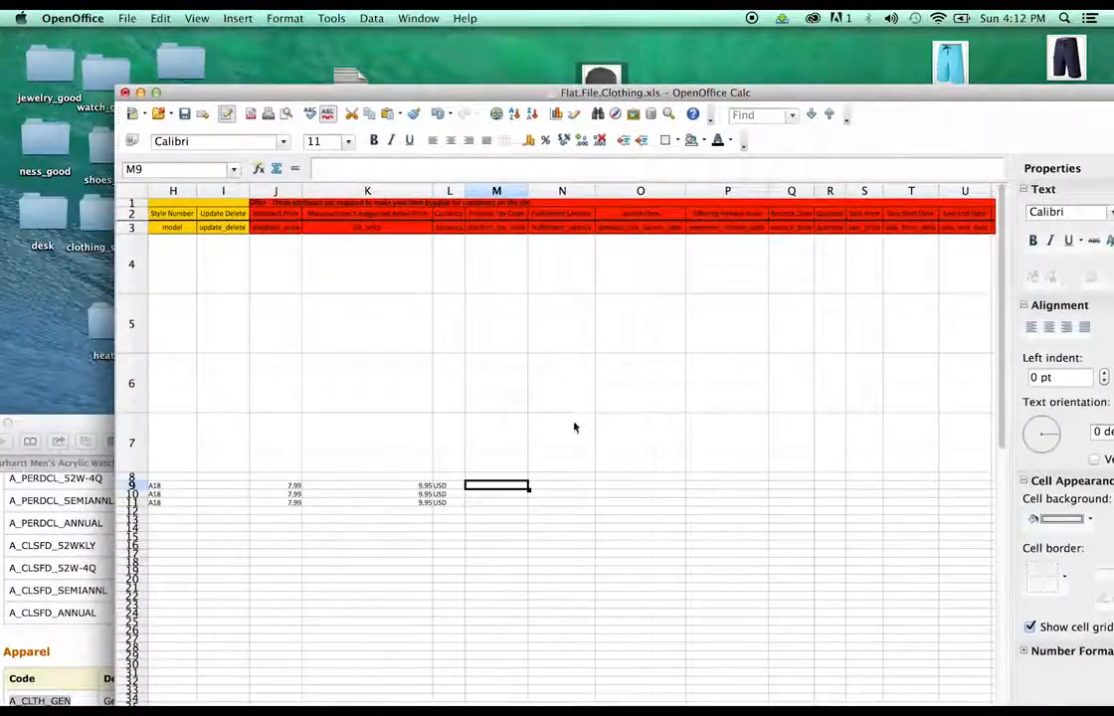
pyautogui.press('super+v')
pyautogui.click(520, 494)
pyautogui.press('super+v')
pyautogui.click(523, 503)
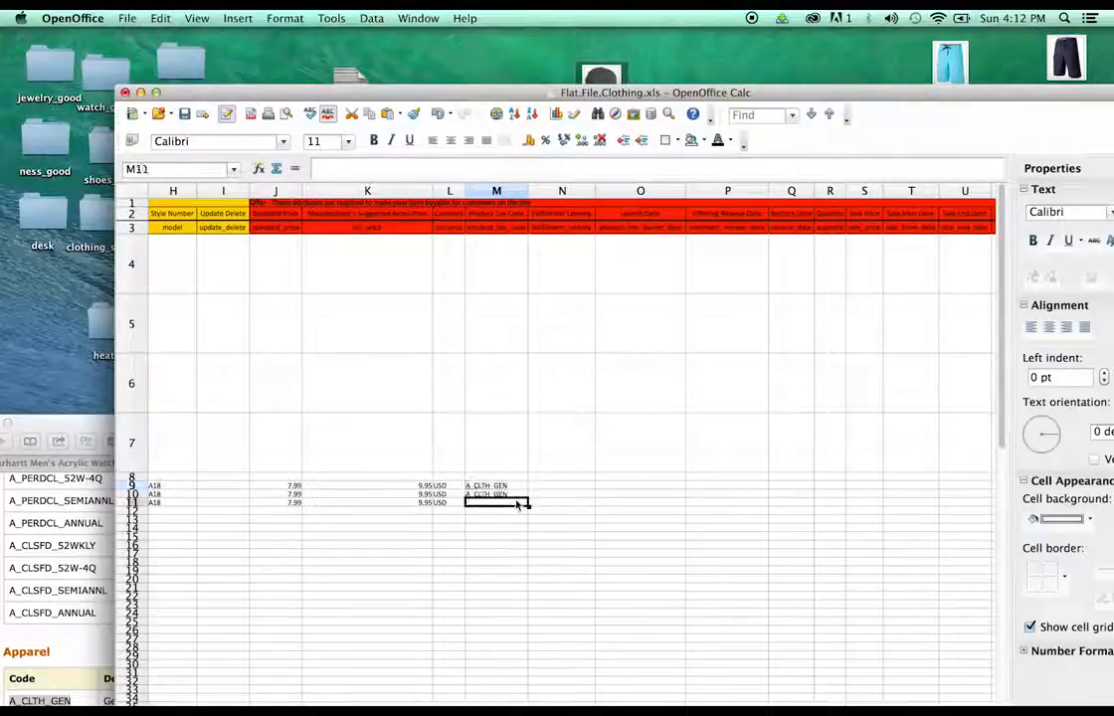
pyautogui.press('super+v')
pyautogui.click(584, 505)
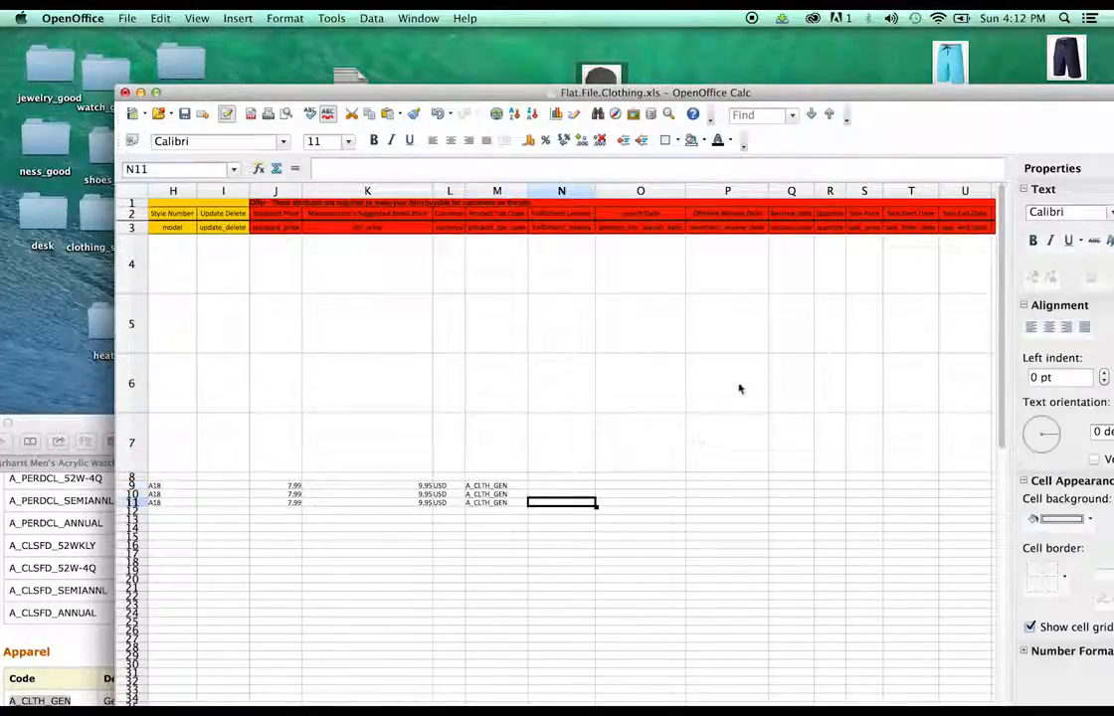
# Step: Enter 15 as the Quantity in R9, R10 and R11 of the Template sheet
pyautogui.moveTo(688, 92); pyautogui.dragTo(636, 35)
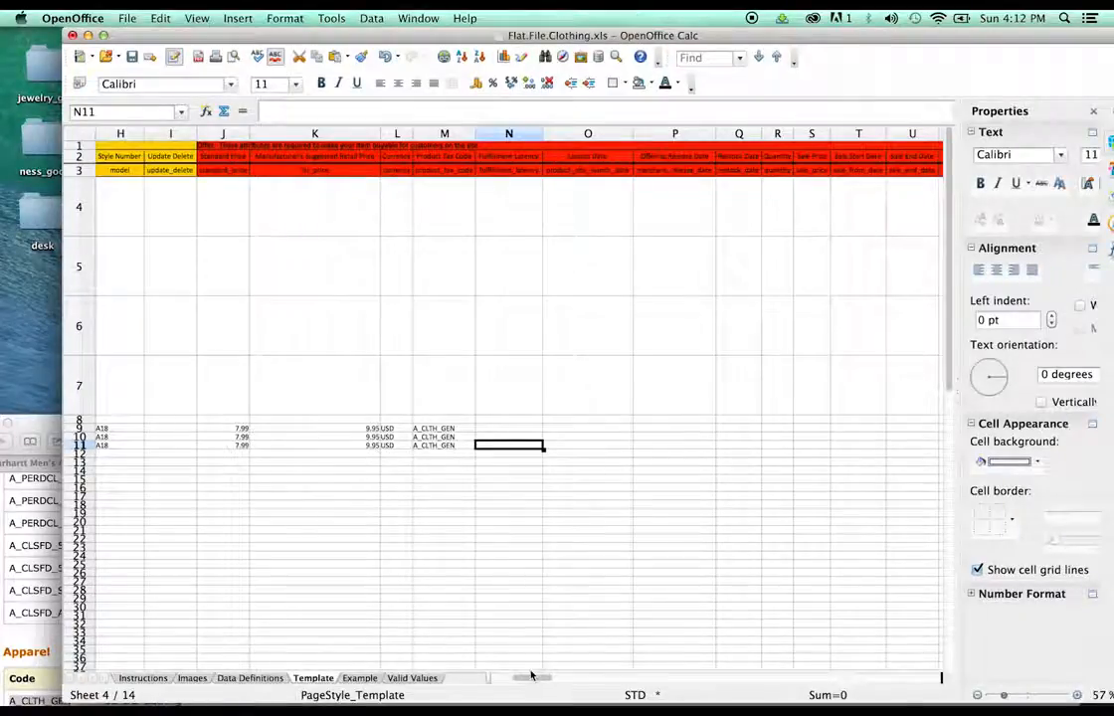
pyautogui.moveTo(531, 678); pyautogui.dragTo(541, 677)
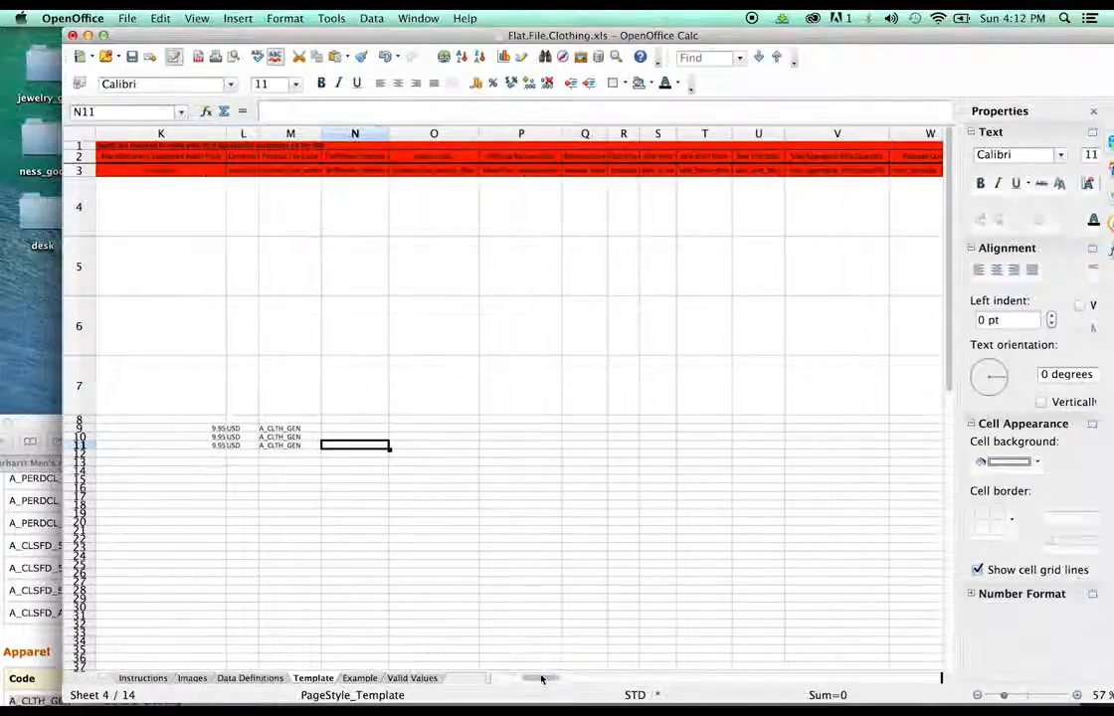
pyautogui.click(621, 430)
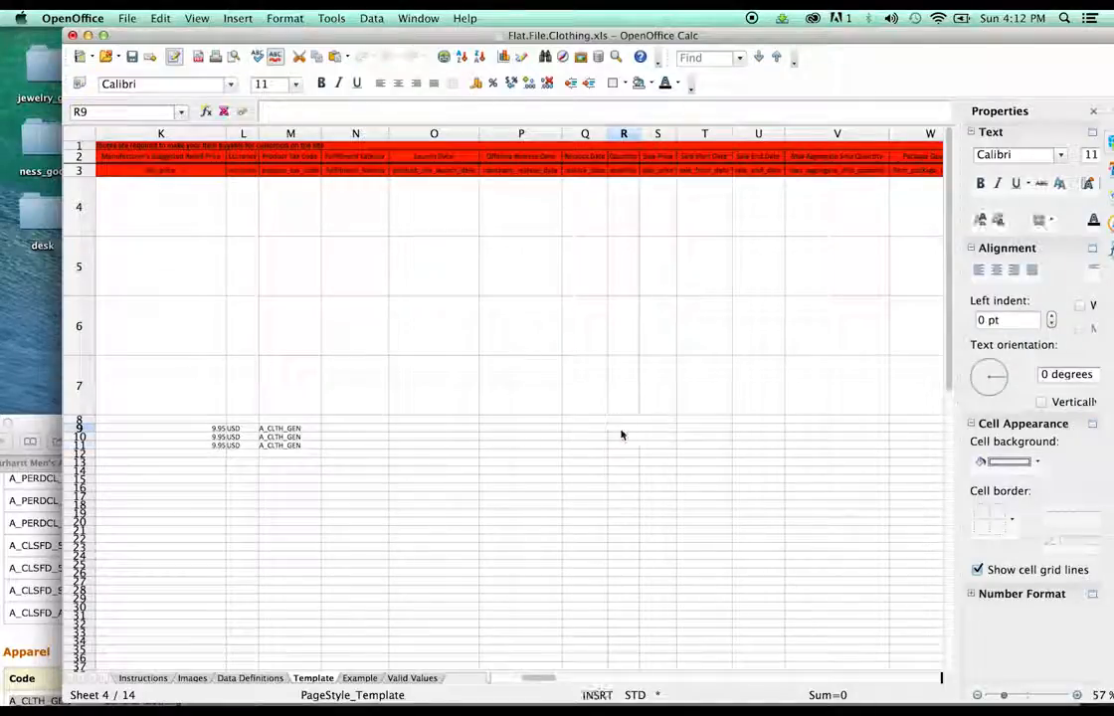
pyautogui.write('15')
pyautogui.click(617, 445)
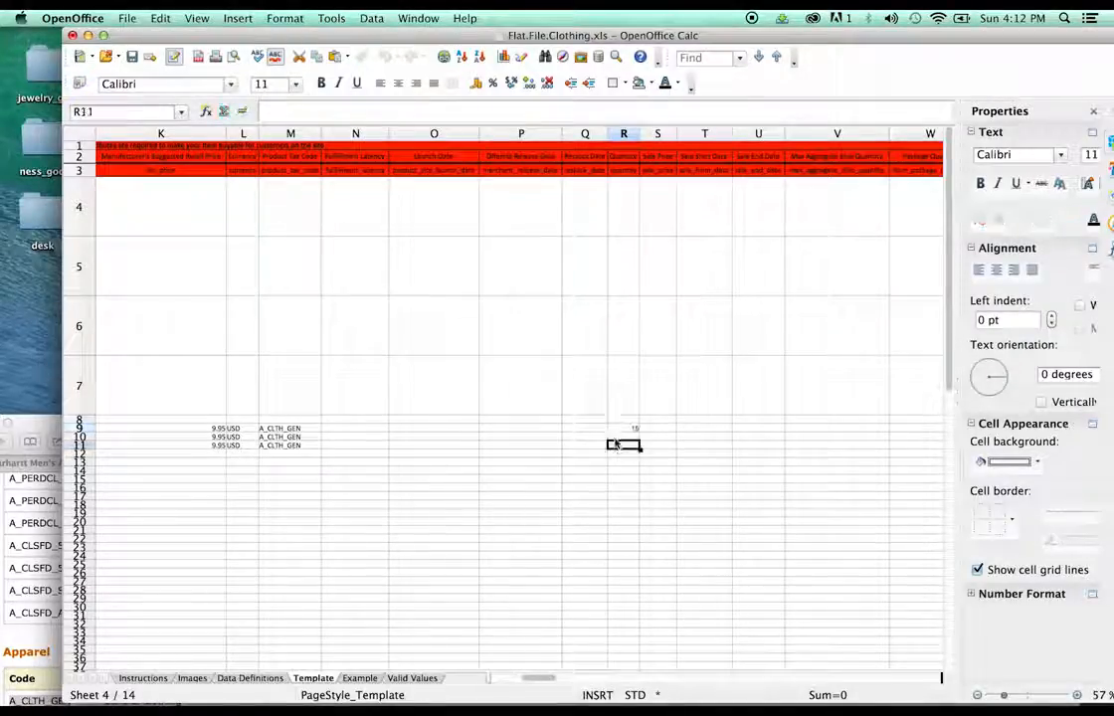
pyautogui.click(620, 430)
pyautogui.click(621, 438)
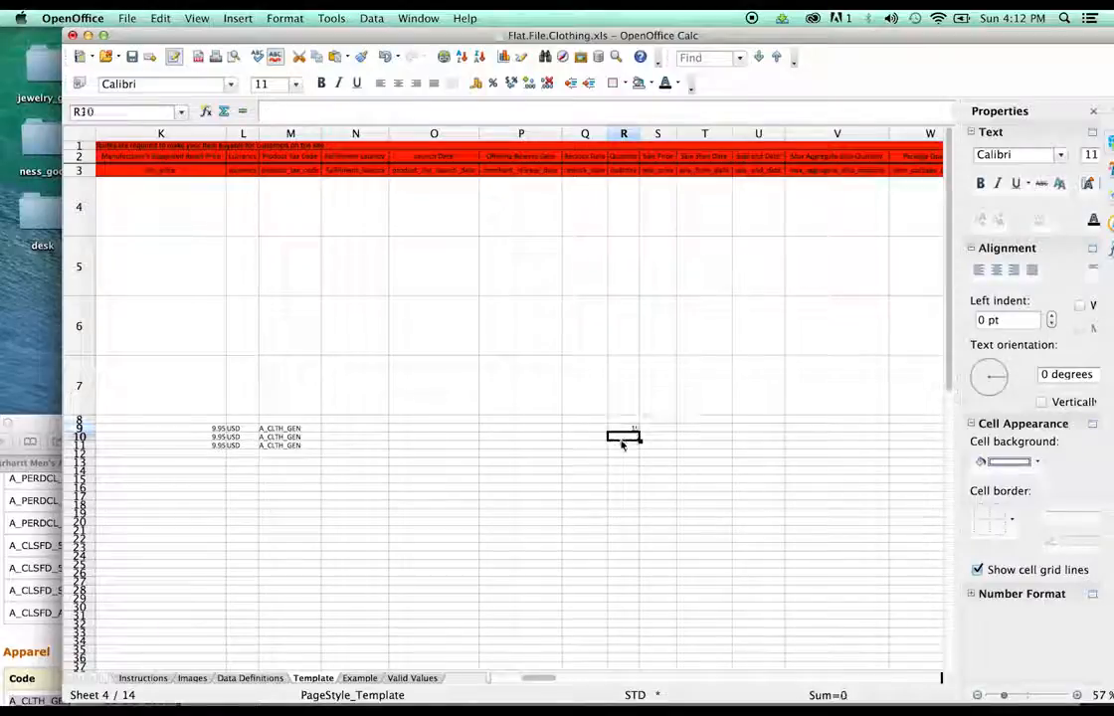
pyautogui.write('15')
pyautogui.click(624, 446)
pyautogui.write('15')
pyautogui.click(627, 464)
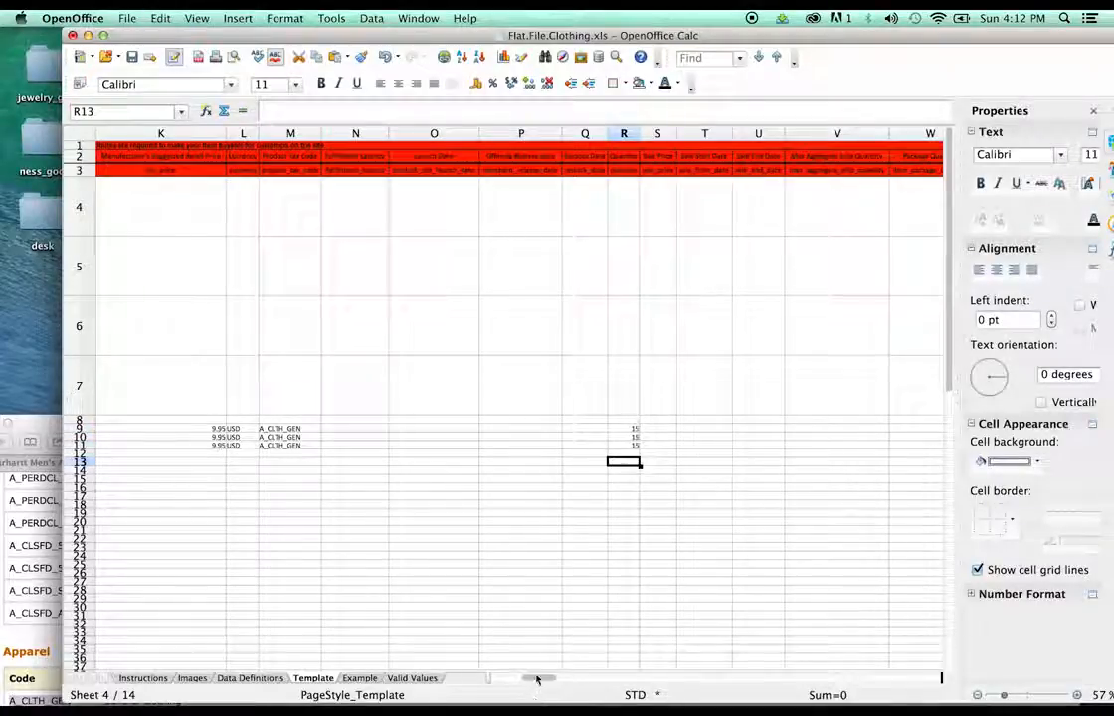
# Step: Examine how the Example sheet fills in Shipping Weight and Website Shipping Weight Unit Of Measure for the Dimension columns
pyautogui.moveTo(537, 680); pyautogui.dragTo(589, 680)
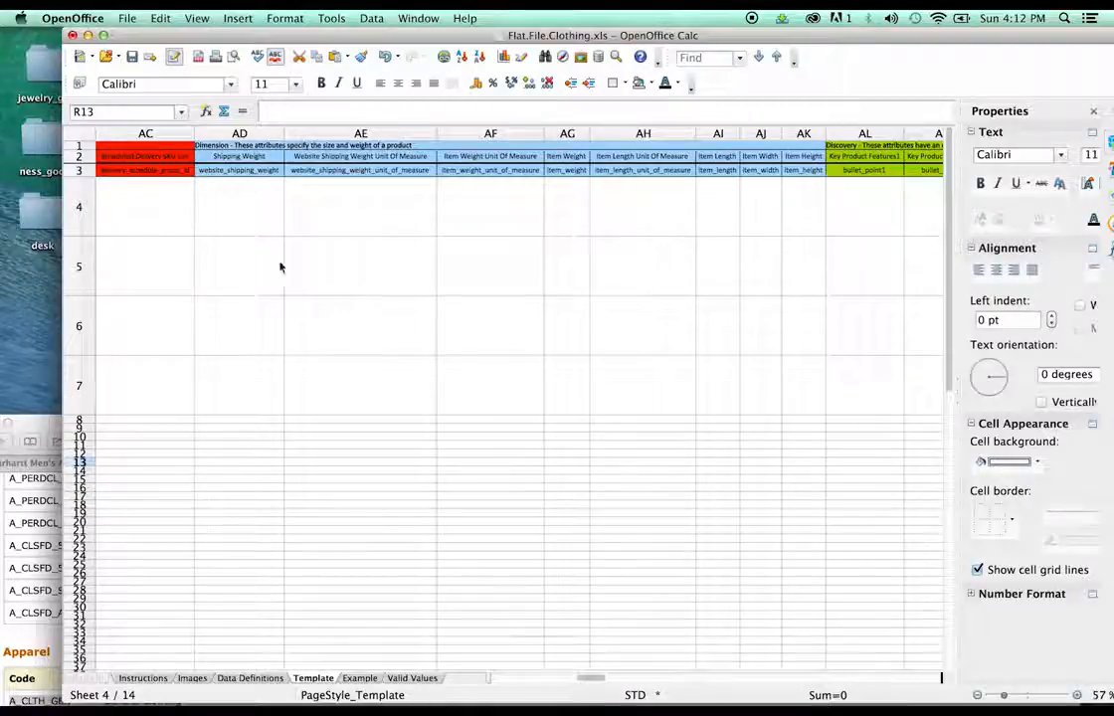
pyautogui.click(368, 678)
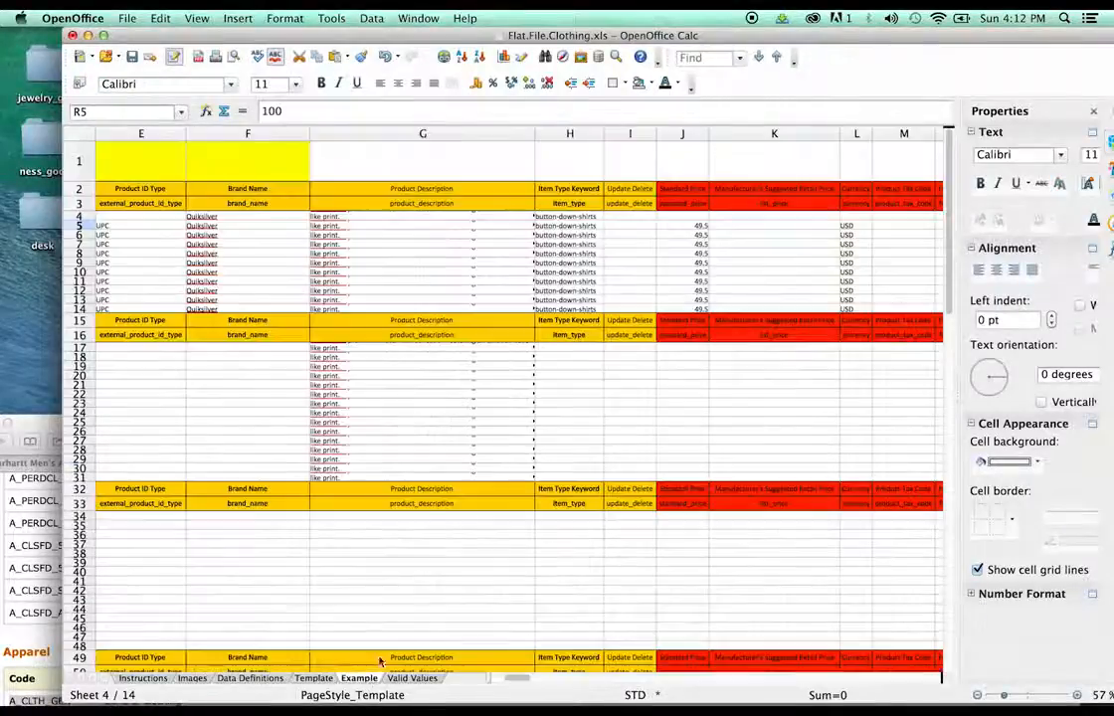
pyautogui.moveTo(504, 679); pyautogui.dragTo(576, 681)
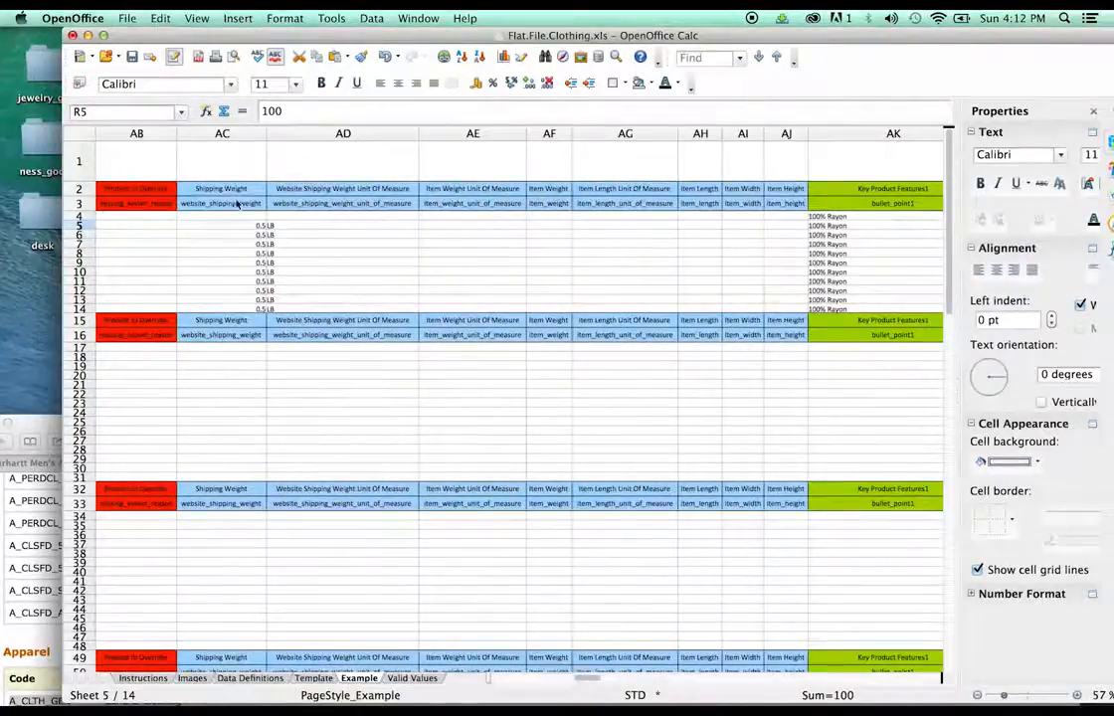
pyautogui.moveTo(532, 39); pyautogui.dragTo(572, 40)
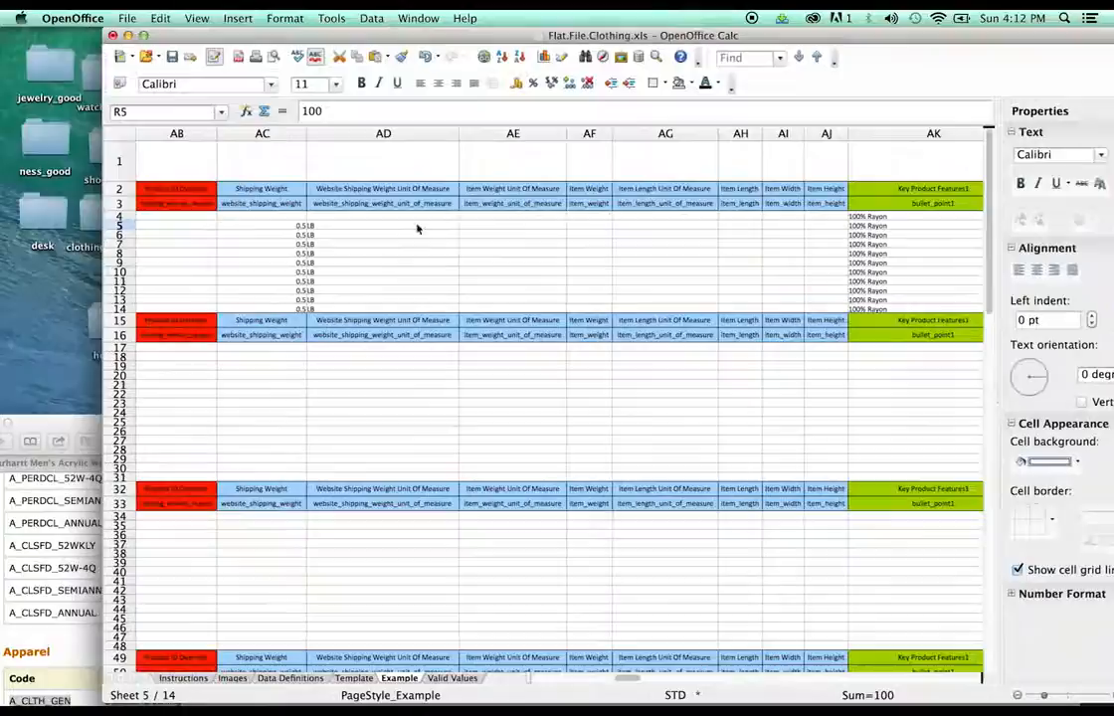
pyautogui.click(348, 229)
pyautogui.press('Down')
pyautogui.press('Down')
pyautogui.press('Down')
pyautogui.press('Down')
pyautogui.press('Down')
pyautogui.press('Down')
pyautogui.press('Down')
pyautogui.press('Up')
pyautogui.press('Up')
pyautogui.press('Up')
pyautogui.press('Up')
pyautogui.press('Up')
pyautogui.press('Up')
pyautogui.press('Up')
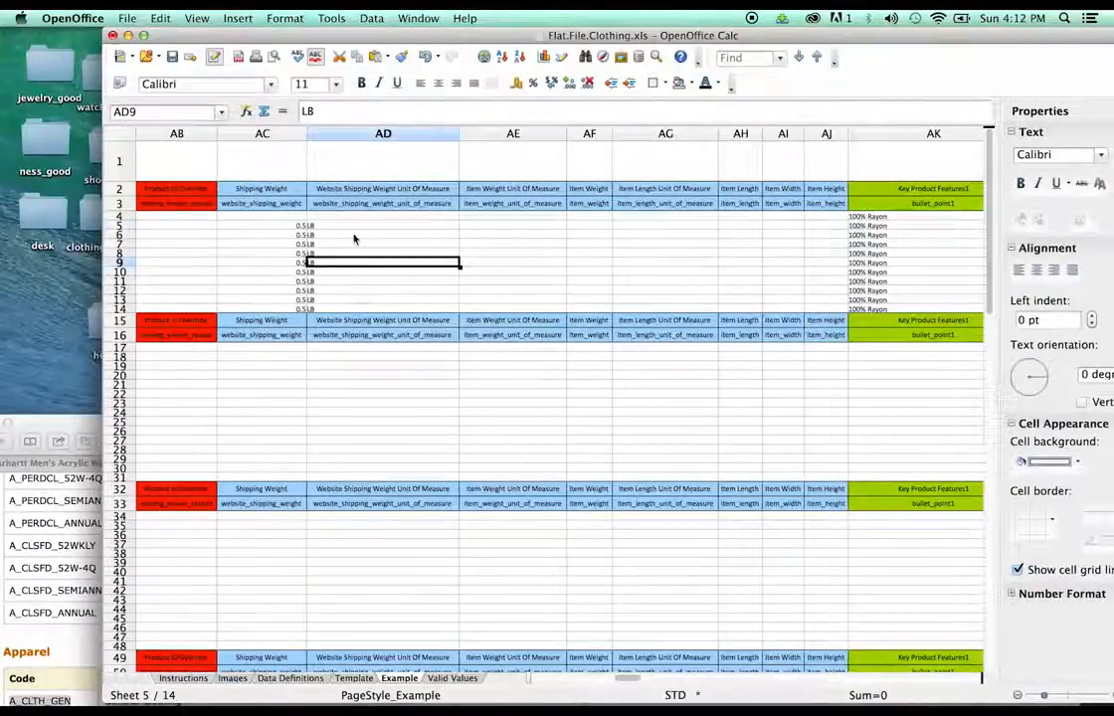
pyautogui.press('Down')
pyautogui.press('Down')
pyautogui.press('Down')
pyautogui.press('Down')
pyautogui.press('Down')
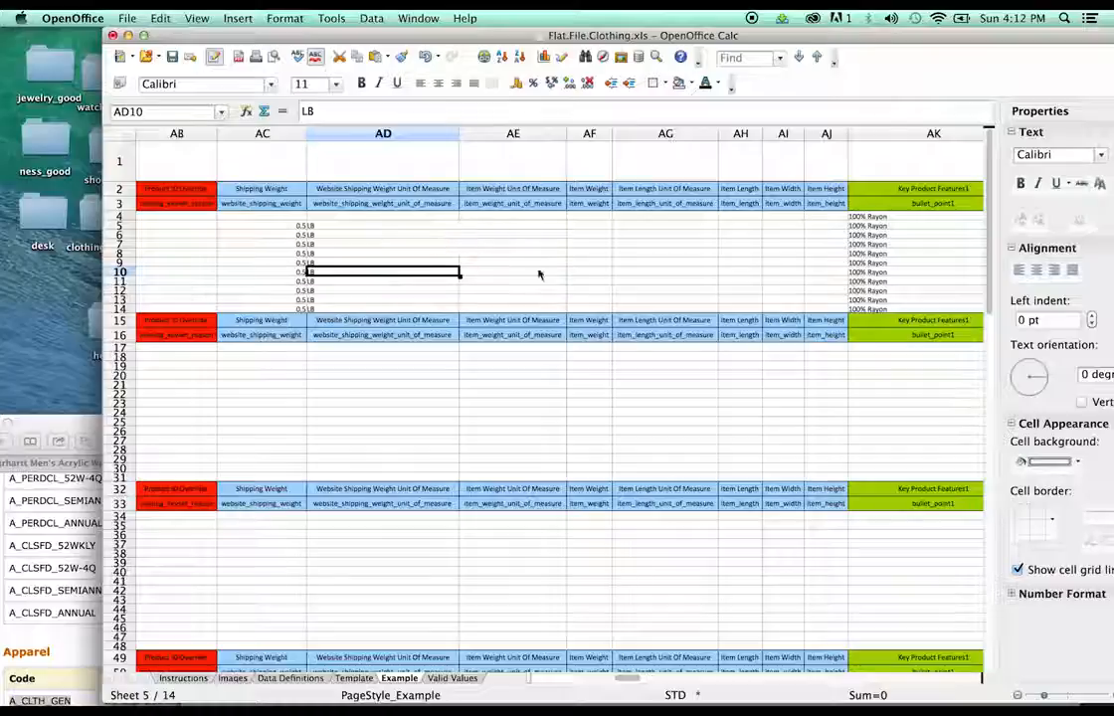
# Step: Check the shipping weight on the hat's Amazon page in Safari, then enter 1 as the template's Shipping Weight in AD9, AD10 and AD11
pyautogui.press('super+Tab')
pyautogui.scroll(-10, 500, 451)
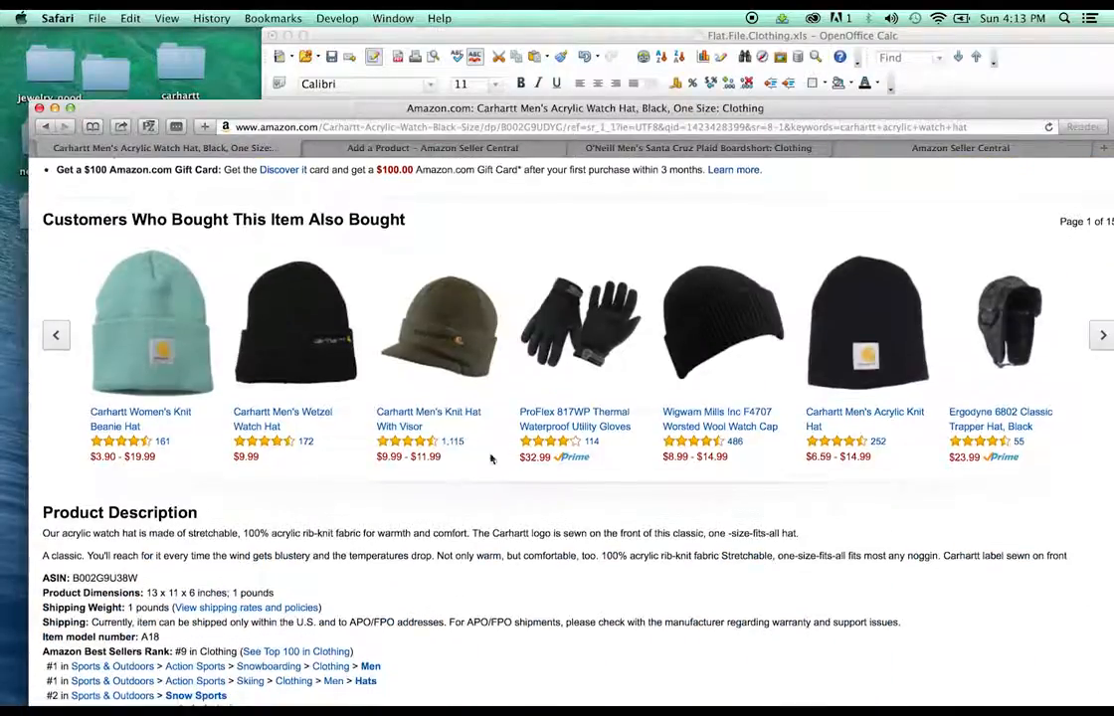
pyautogui.click(631, 36)
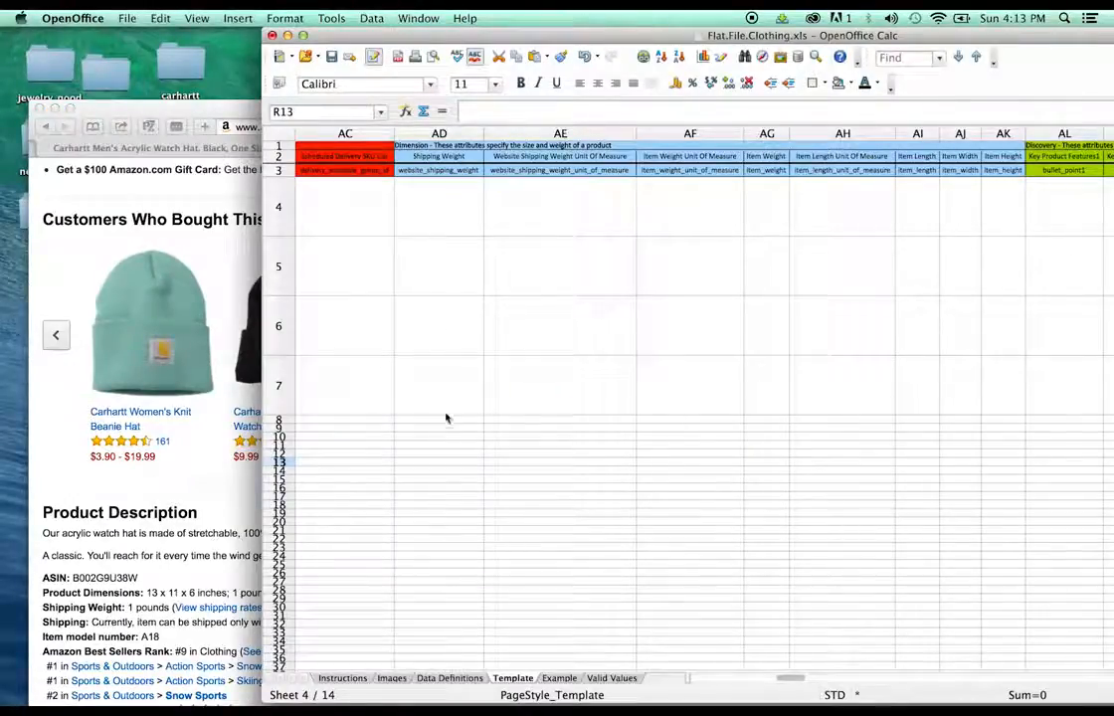
pyautogui.click(473, 430)
pyautogui.write('1')
pyautogui.press('Return')
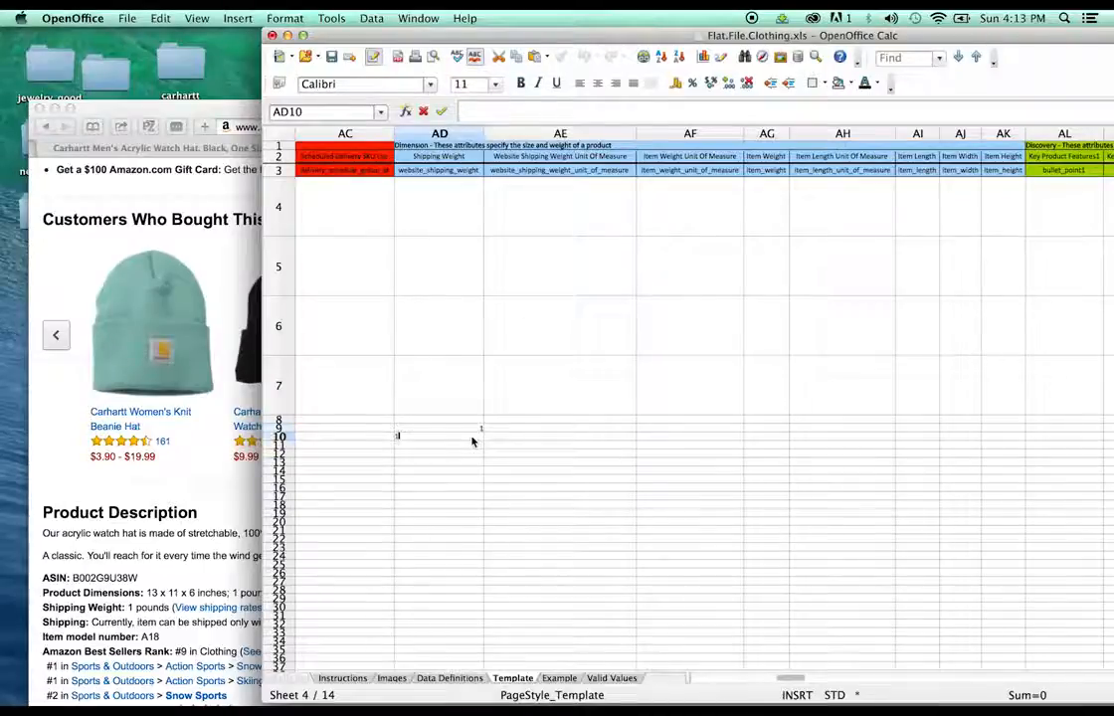
pyautogui.write('1')
pyautogui.press('Return')
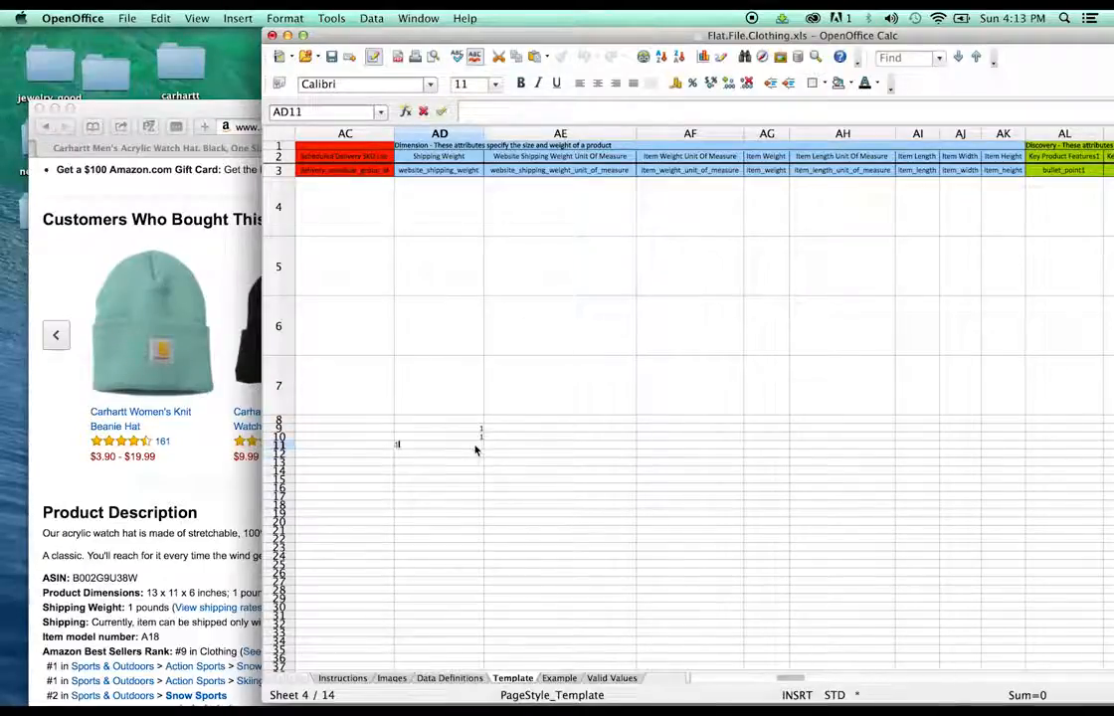
pyautogui.press('Tab')
# Step: Enter LB as the Website Shipping Weight Unit Of Measure in AE9 and fill it down to AE11
pyautogui.click(510, 434)
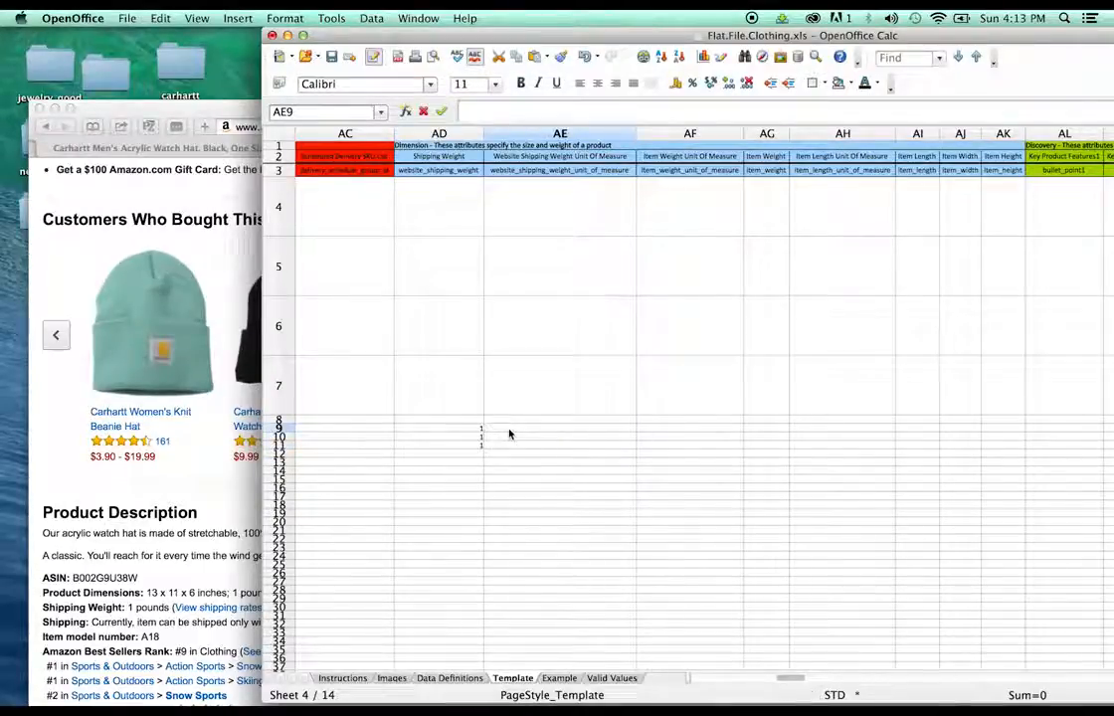
pyautogui.write('LB')
pyautogui.press('Return')
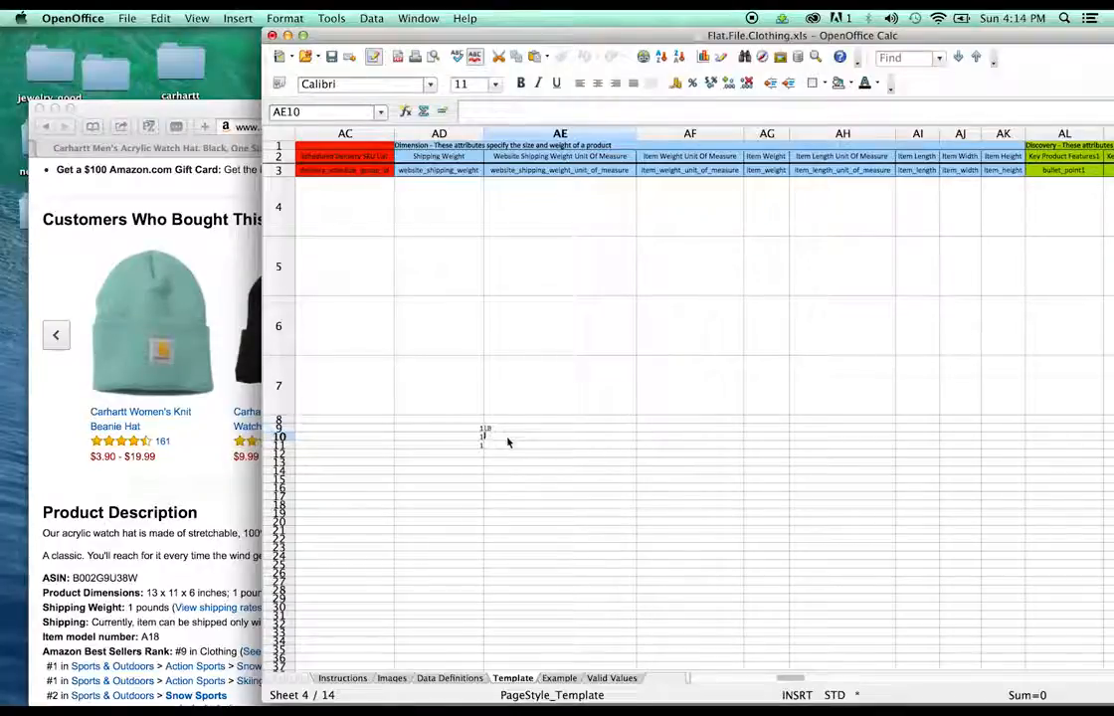
pyautogui.click(509, 435)
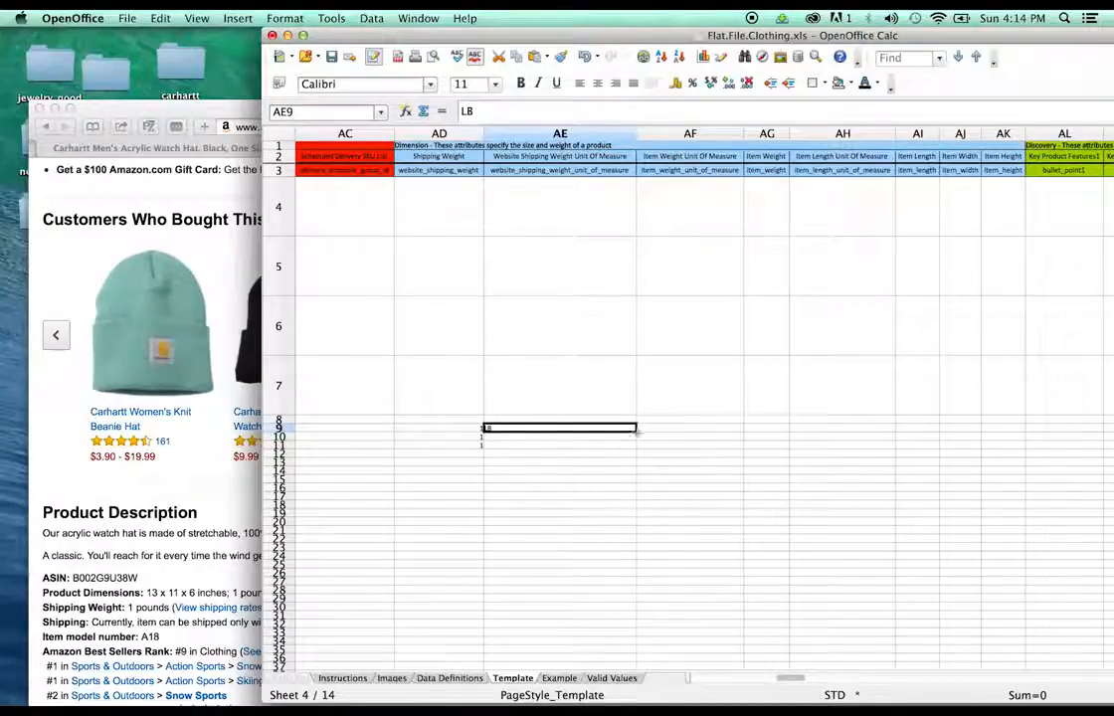
pyautogui.moveTo(637, 430); pyautogui.dragTo(642, 447)
pyautogui.click(649, 486)
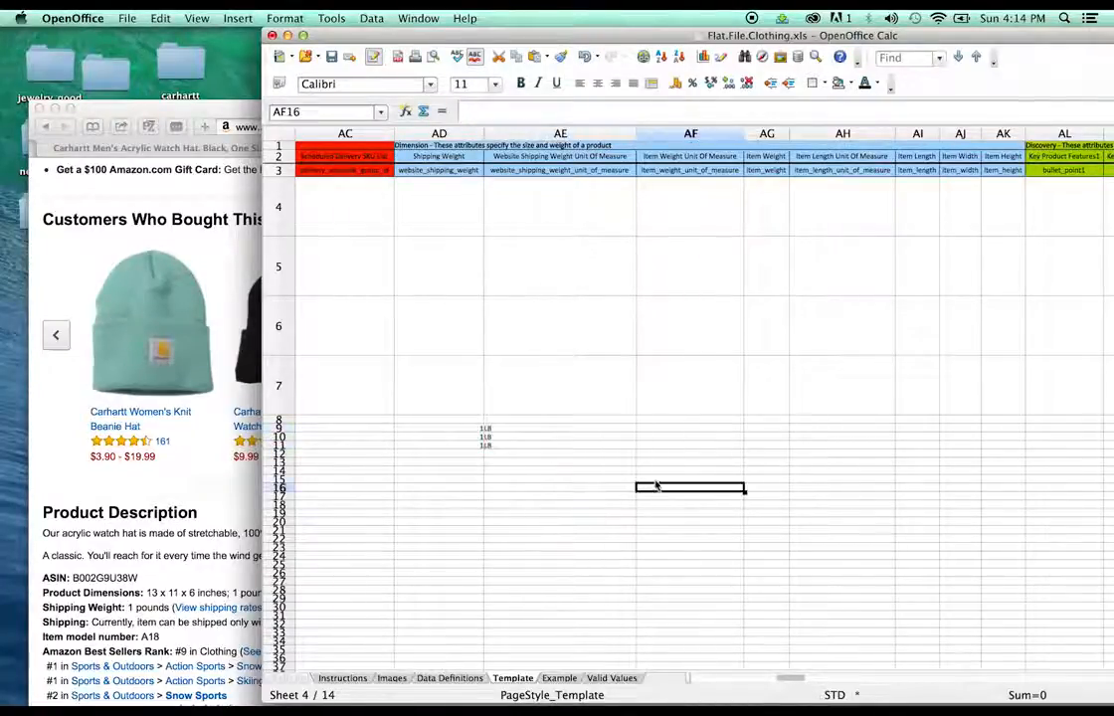
pyautogui.click(694, 559)
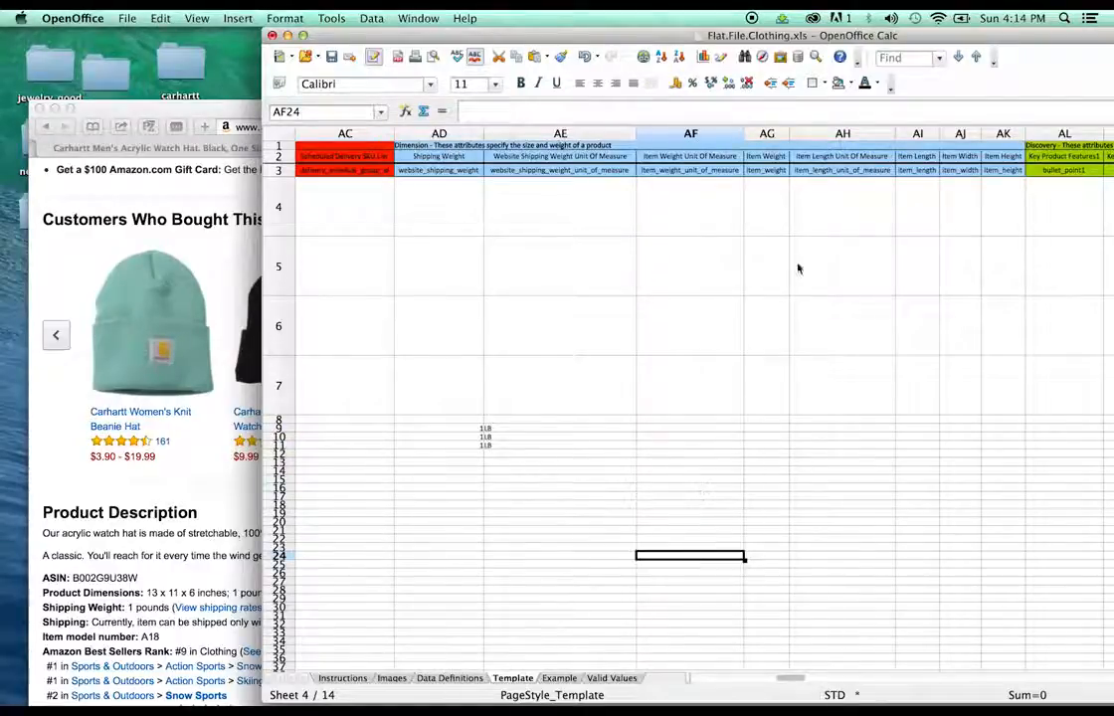
# Step: For Key Product Features1 in AL9, switch to the hat's Amazon page in Safari and copy the feature "100% Acrylic"
pyautogui.doubleClick(577, 36)
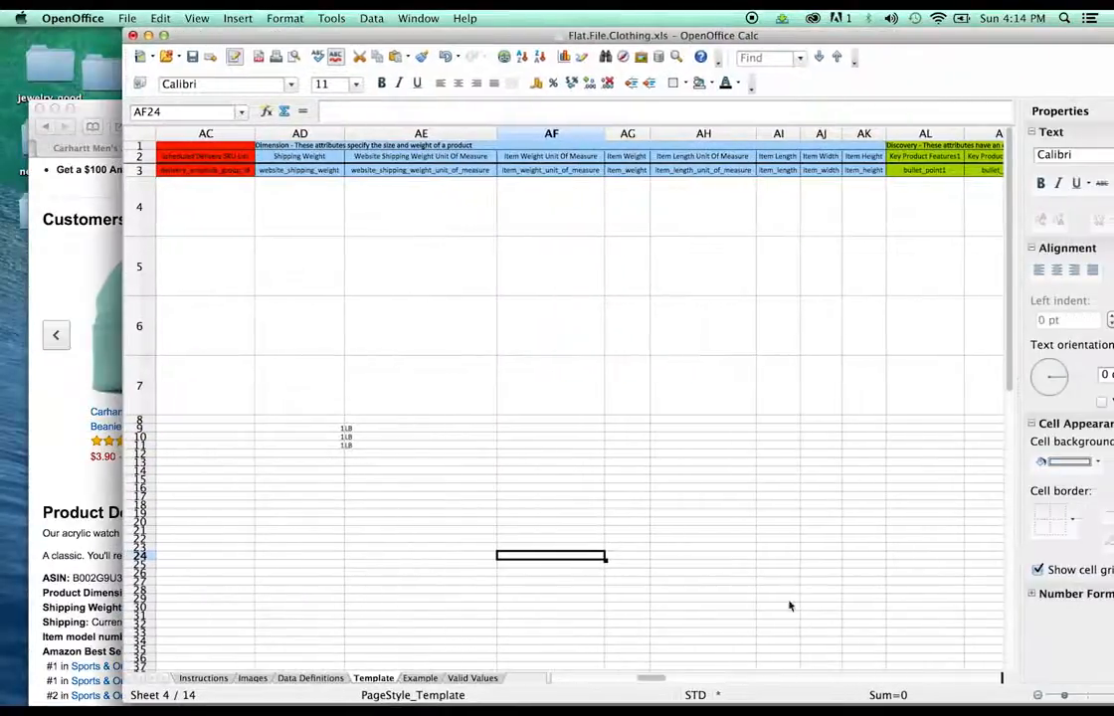
pyautogui.moveTo(671, 677); pyautogui.dragTo(689, 677)
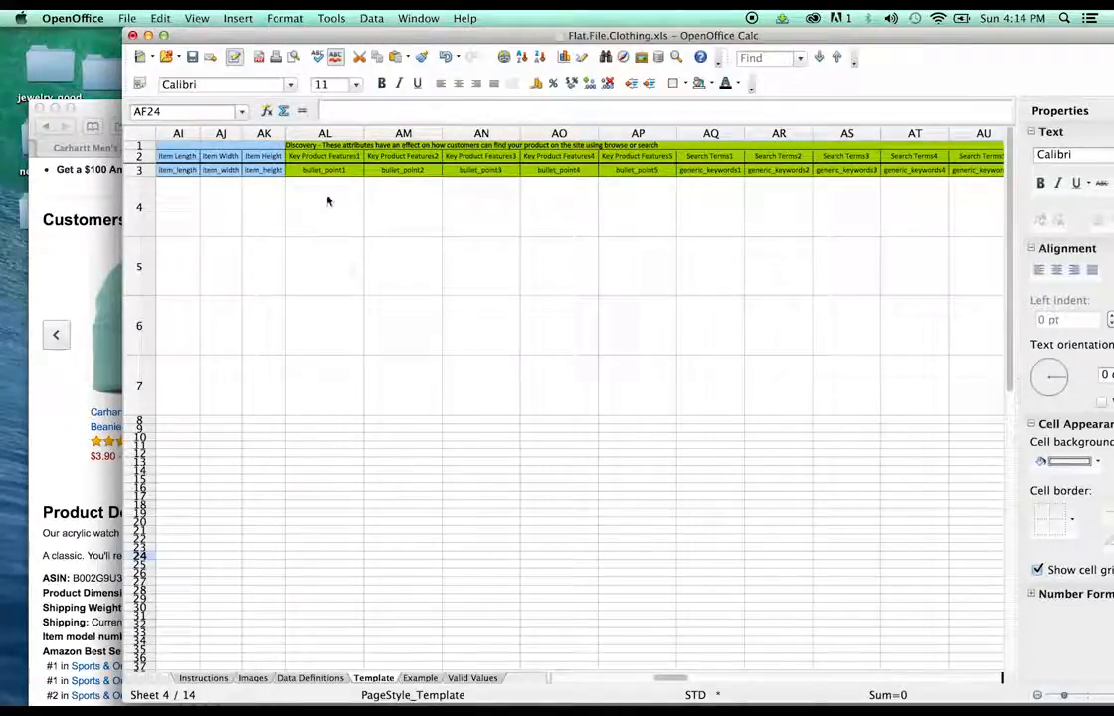
pyautogui.moveTo(1063, 695); pyautogui.dragTo(1078, 698)
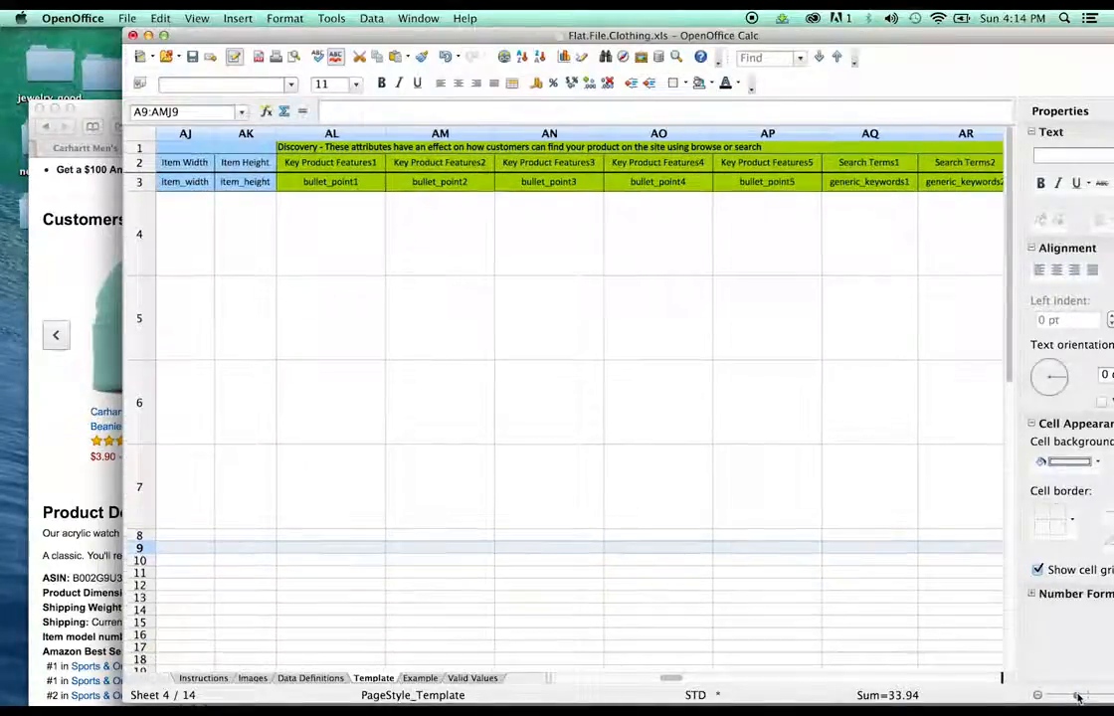
pyautogui.click(337, 563)
pyautogui.click(54, 456)
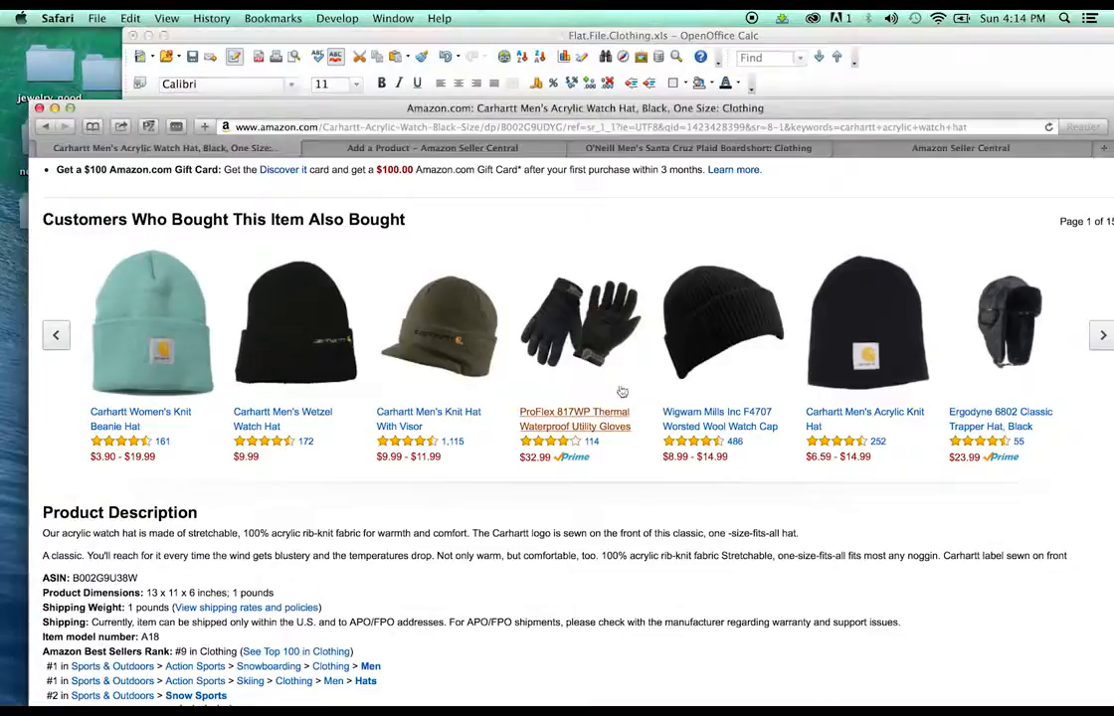
pyautogui.scroll(5, 621, 391)
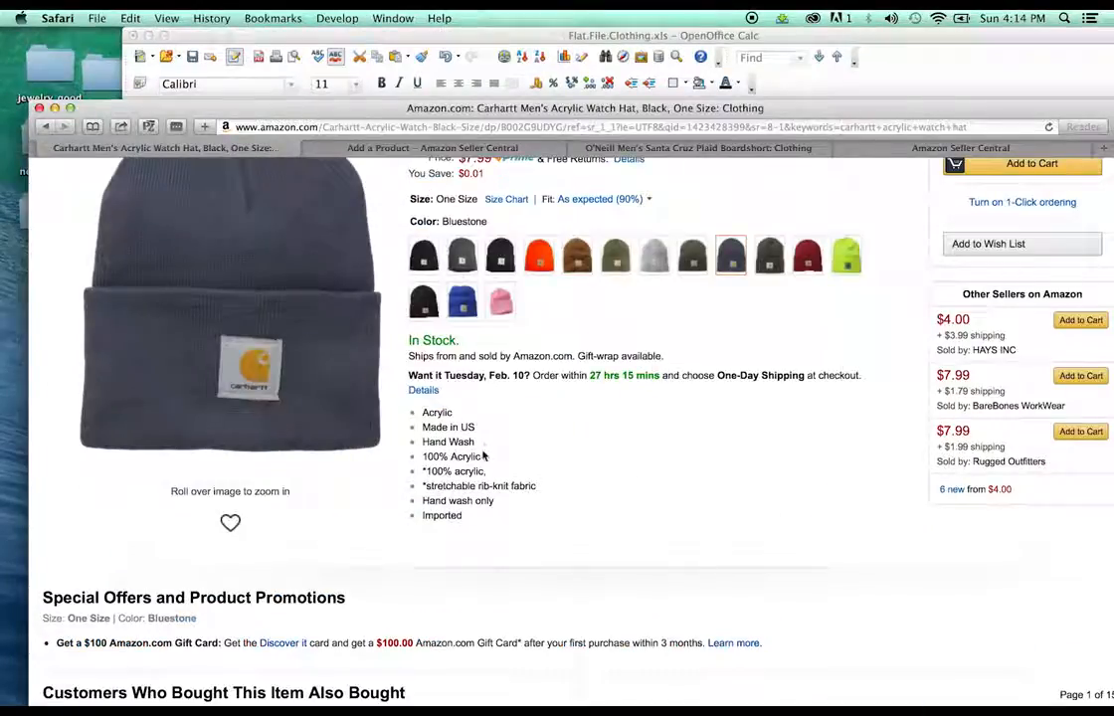
pyautogui.moveTo(483, 455); pyautogui.dragTo(426, 456)
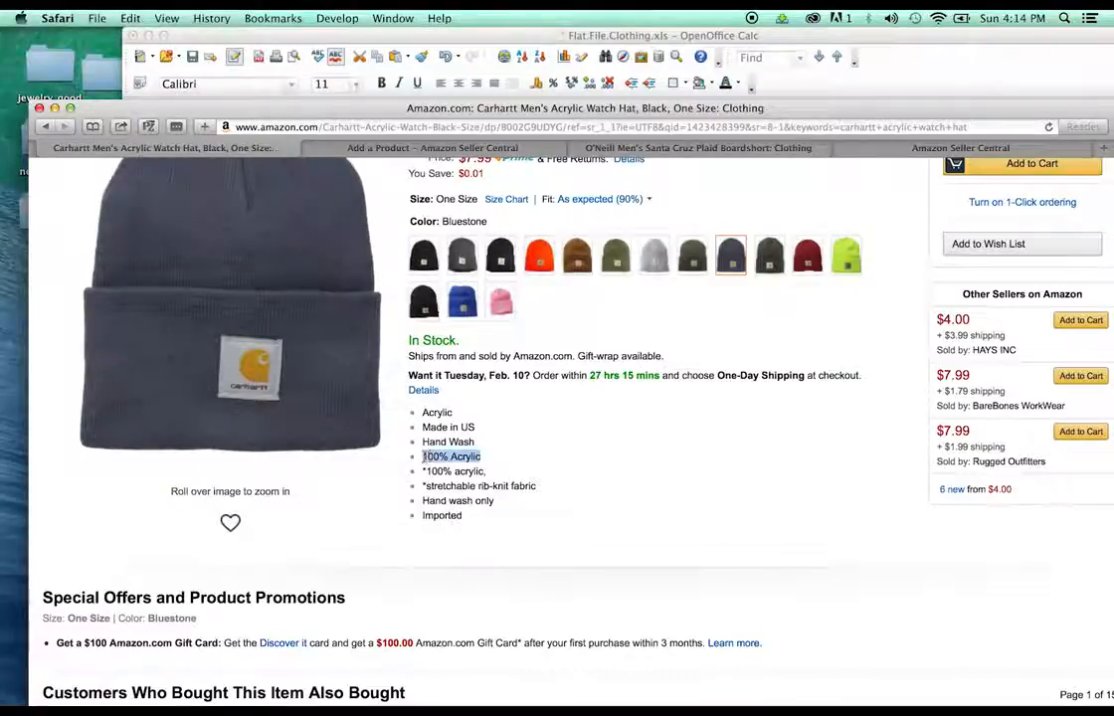
pyautogui.press('super+c')
# Step: Return to the OpenOffice Calc template and paste "100% Acrylic" as Key Product Features1 in AL9, AL10 and AL11
pyautogui.click(492, 35)
pyautogui.press('super+v')
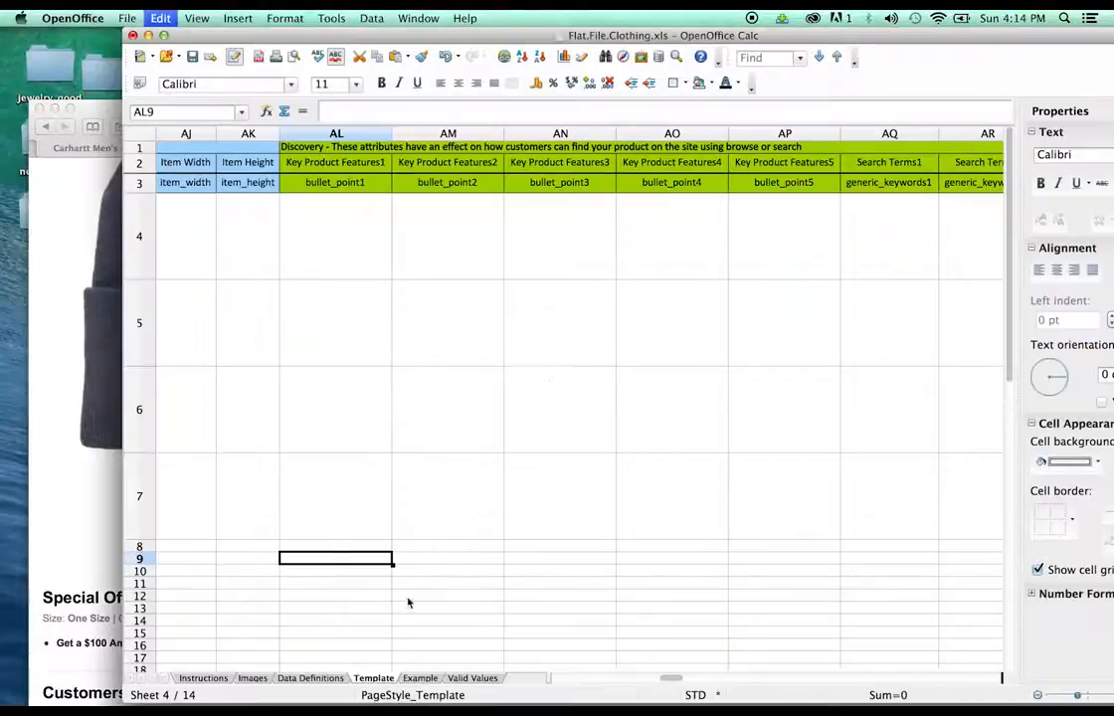
pyautogui.press('Return')
pyautogui.press('super+v')
pyautogui.press('Return')
pyautogui.press('super+v')
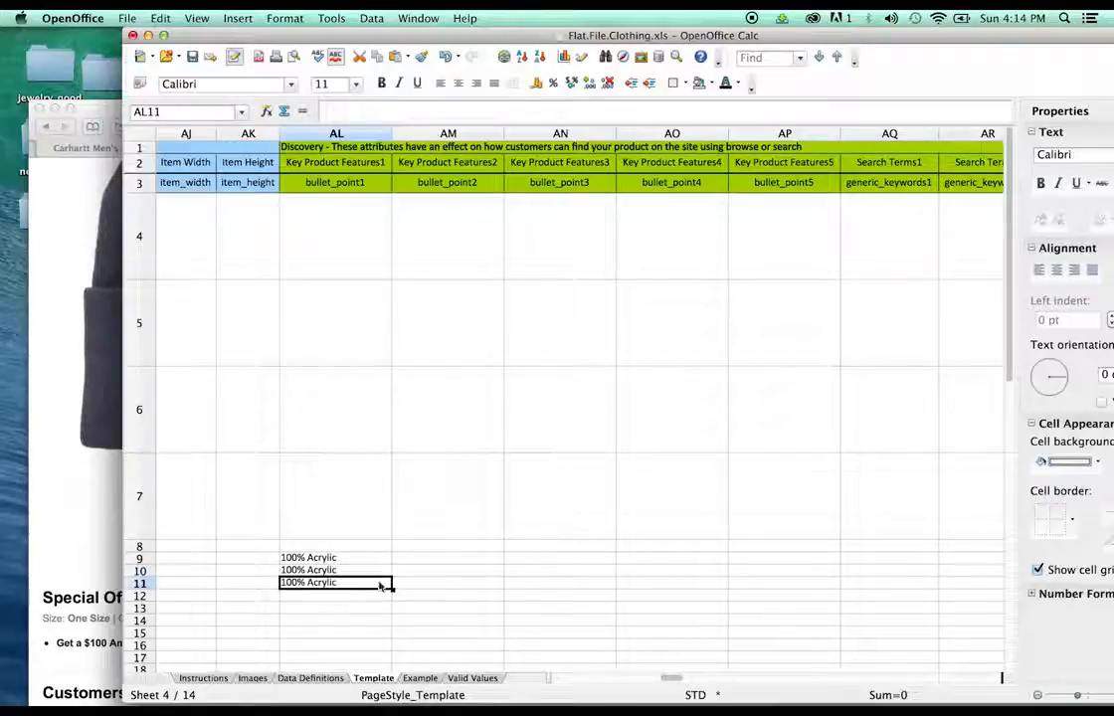
# Step: Copy the feature "Imported" from the Amazon page in Safari and paste it as Key Product Features2 in AM9, AM10 and AM11
pyautogui.click(448, 560)
pyautogui.click(59, 446)
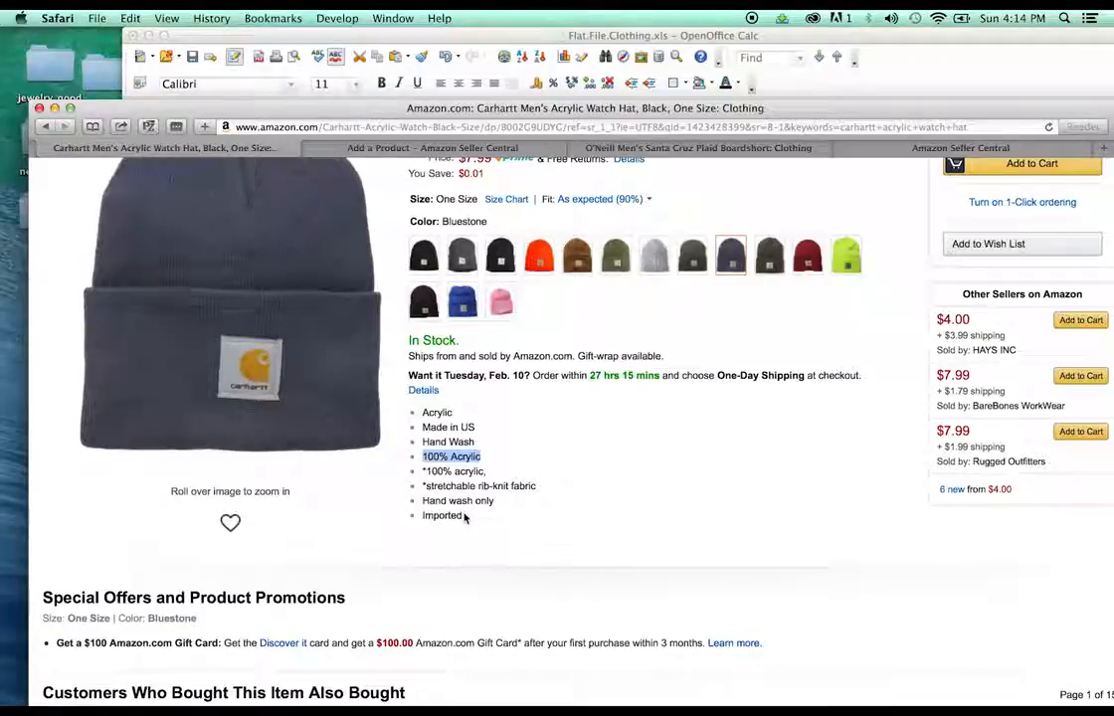
pyautogui.moveTo(464, 518); pyautogui.dragTo(425, 512)
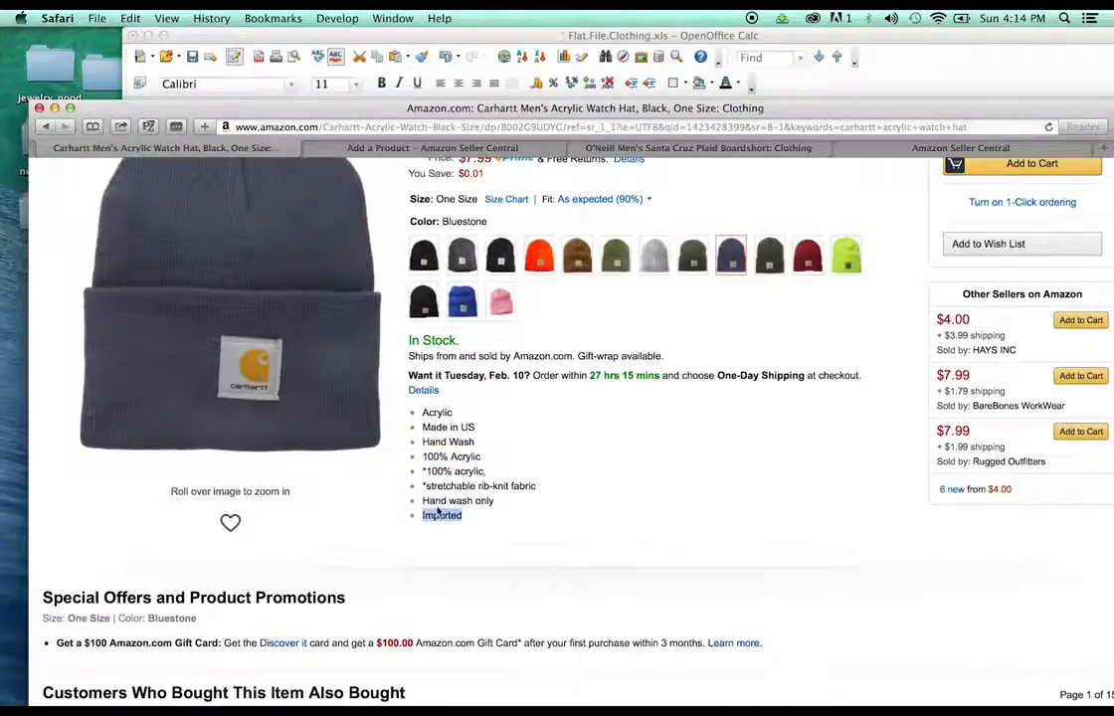
pyautogui.press('super+c')
pyautogui.click(905, 57)
pyautogui.press('super+v')
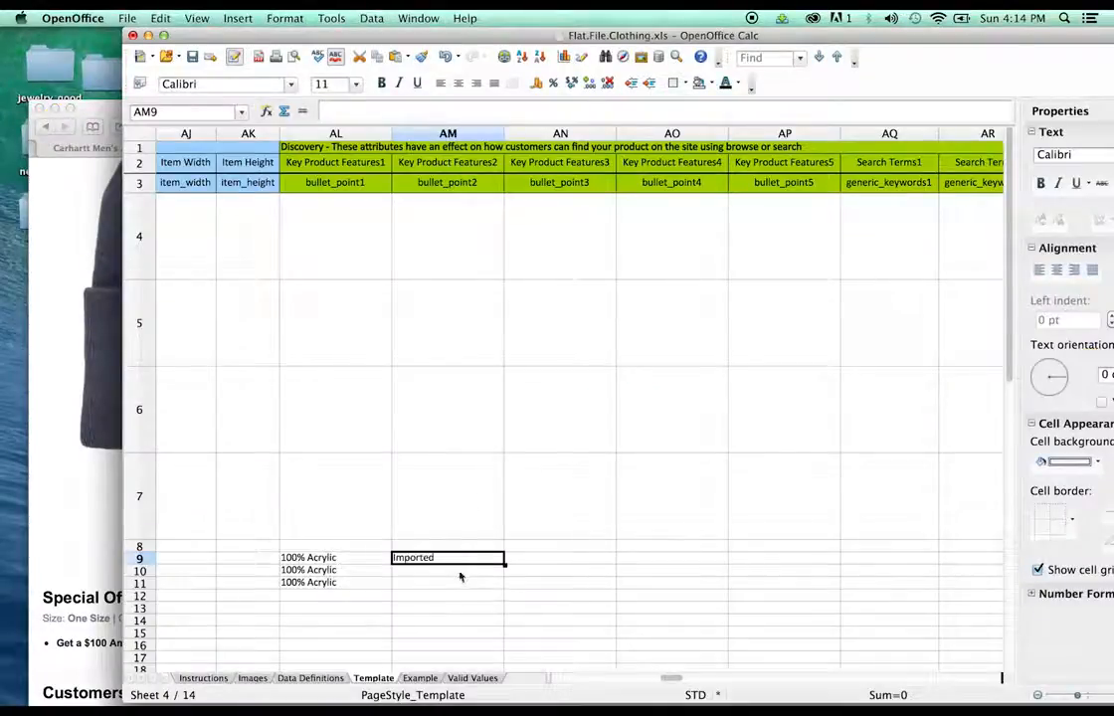
pyautogui.click(458, 574)
pyautogui.press('super+v')
pyautogui.click(459, 583)
pyautogui.press('super+v')
# Step: Copy the feature "Made in US" from the Amazon page in Safari and paste it as Key Product Features3 in AN9, AN10 and AN11
pyautogui.click(525, 558)
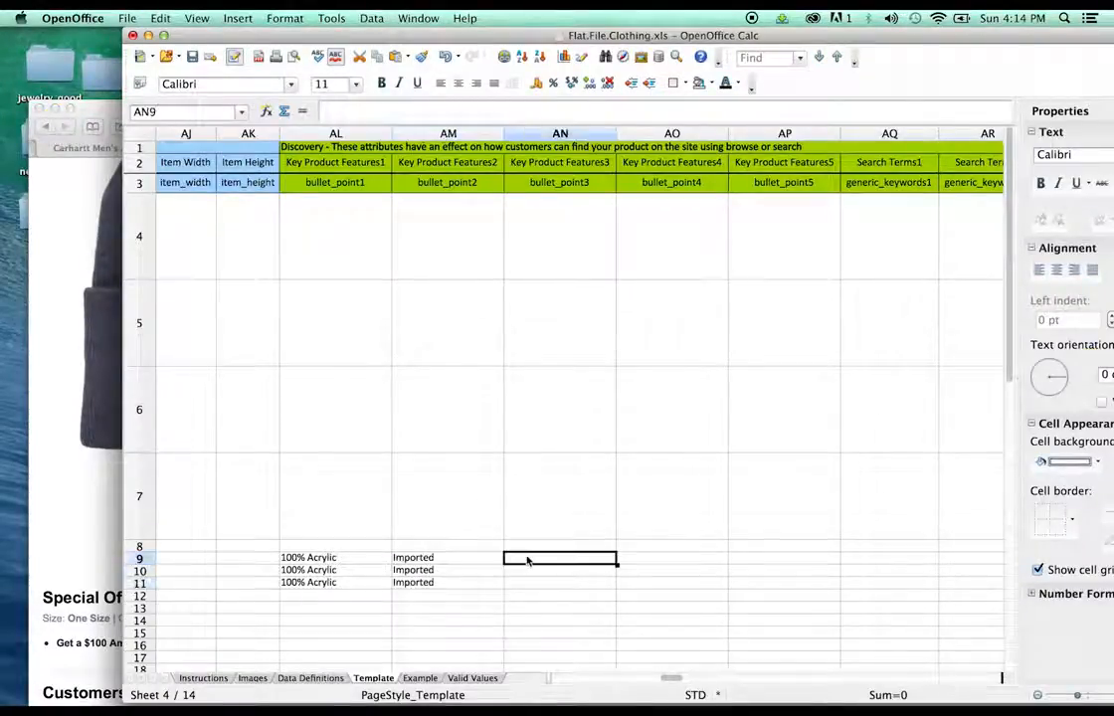
pyautogui.click(75, 506)
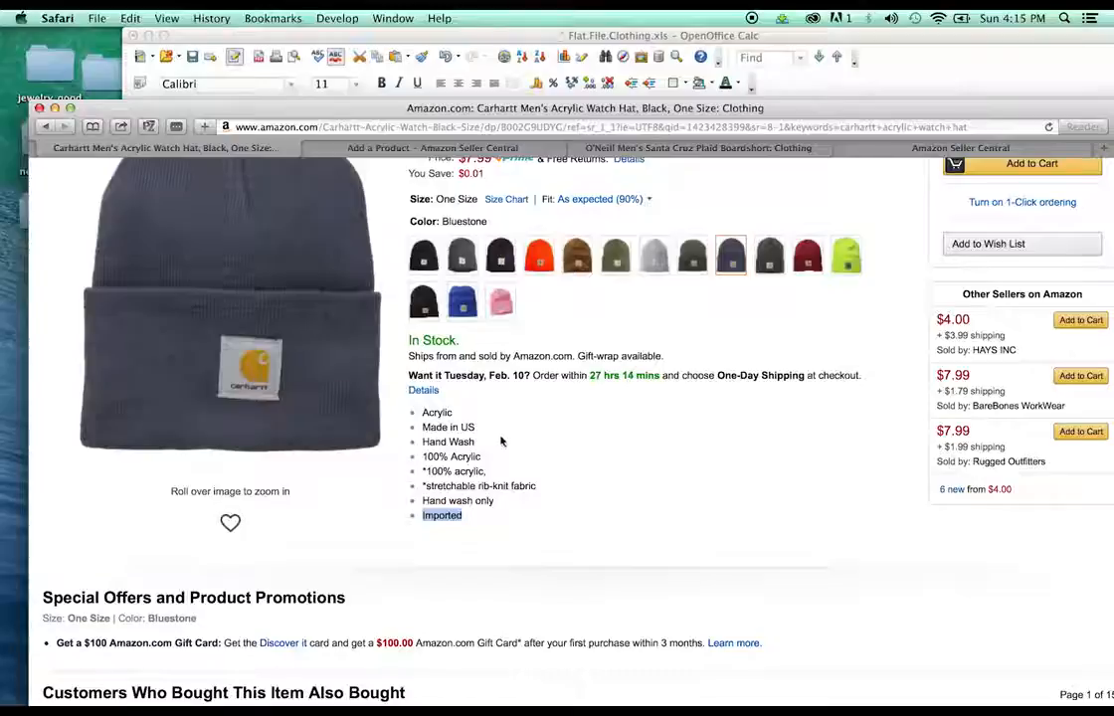
pyautogui.moveTo(487, 428); pyautogui.dragTo(426, 423)
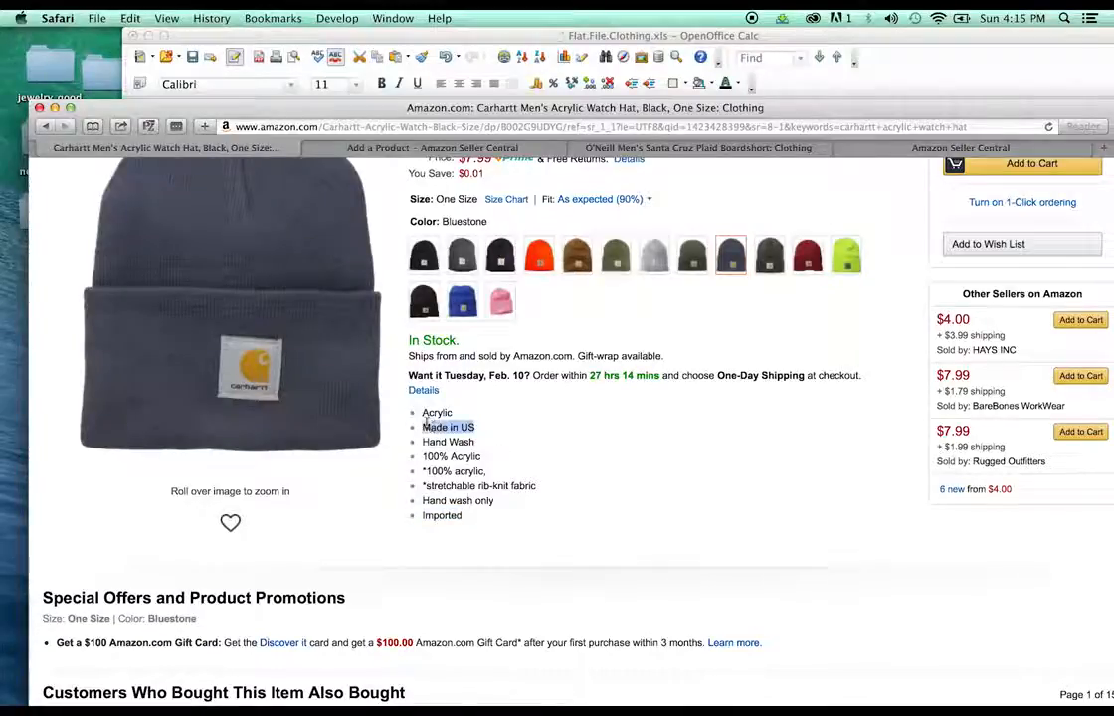
pyautogui.press('super+c')
pyautogui.press('super+Tab')
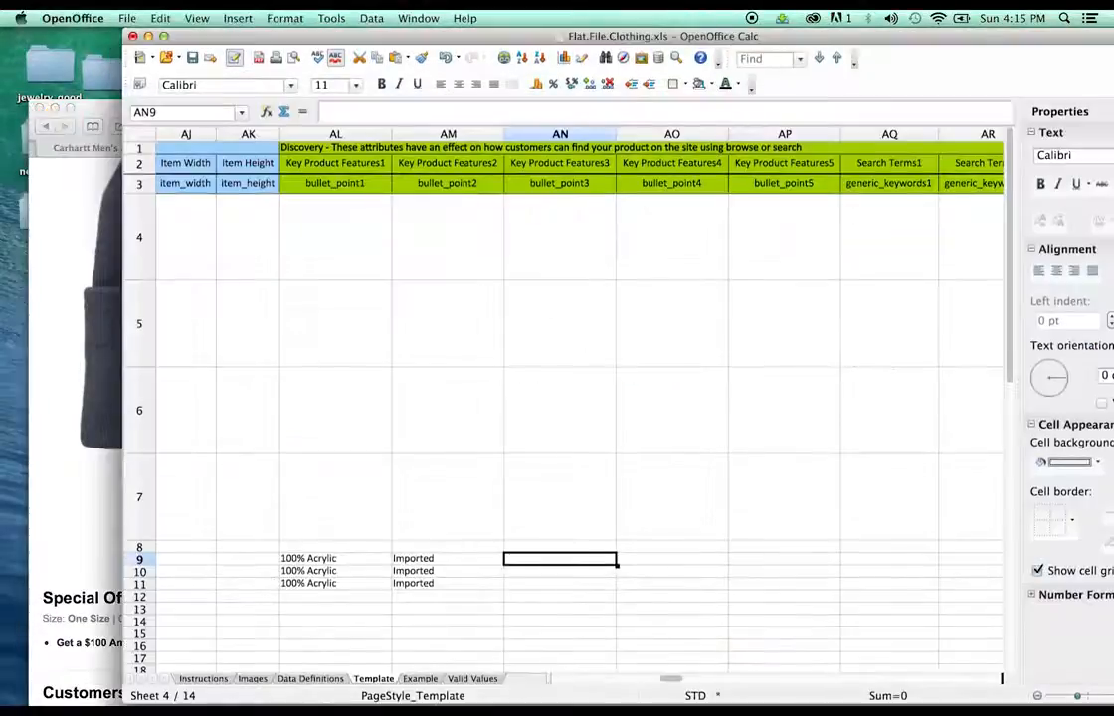
pyautogui.press('super+v')
pyautogui.press('Return')
pyautogui.press('super+v')
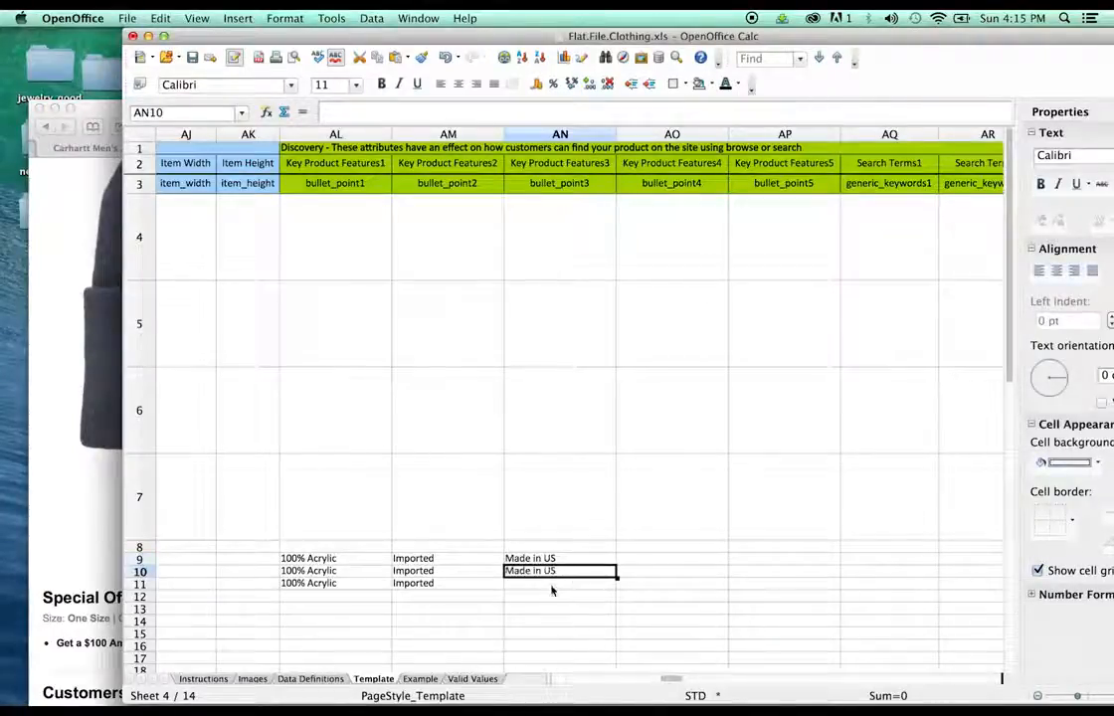
pyautogui.press('Return')
pyautogui.press('super+v')
pyautogui.click(477, 584)
pyautogui.click(396, 573)
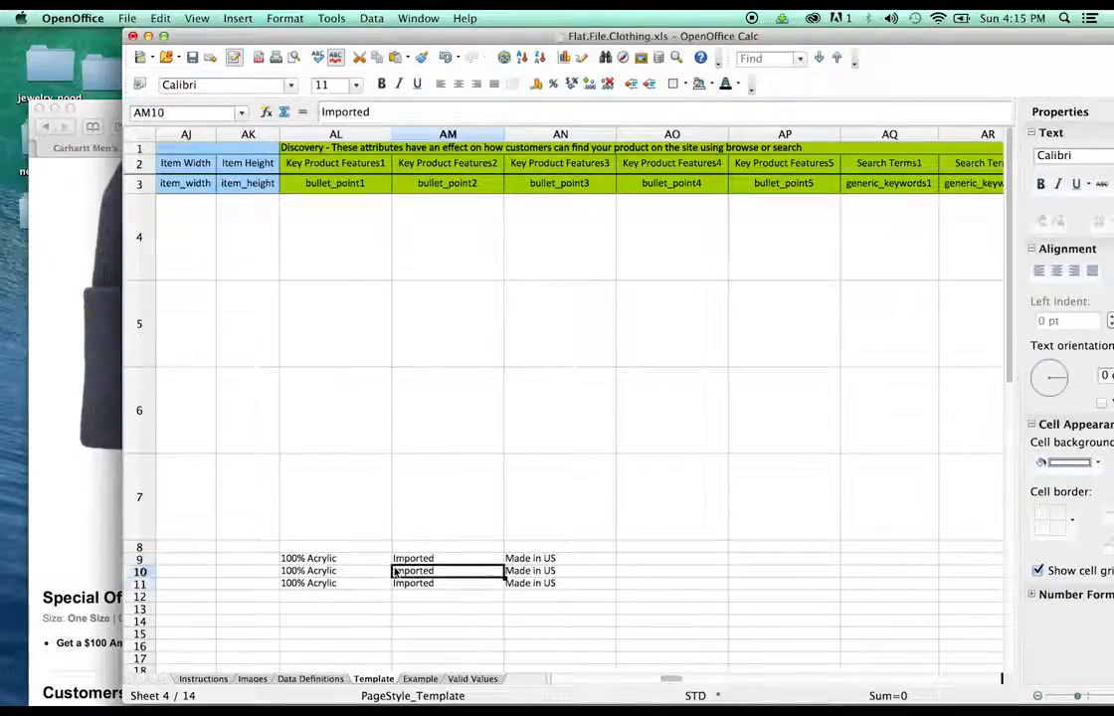
pyautogui.press('Up')
pyautogui.press('Up')
pyautogui.press('Down')
pyautogui.press('Down')
pyautogui.press('Down')
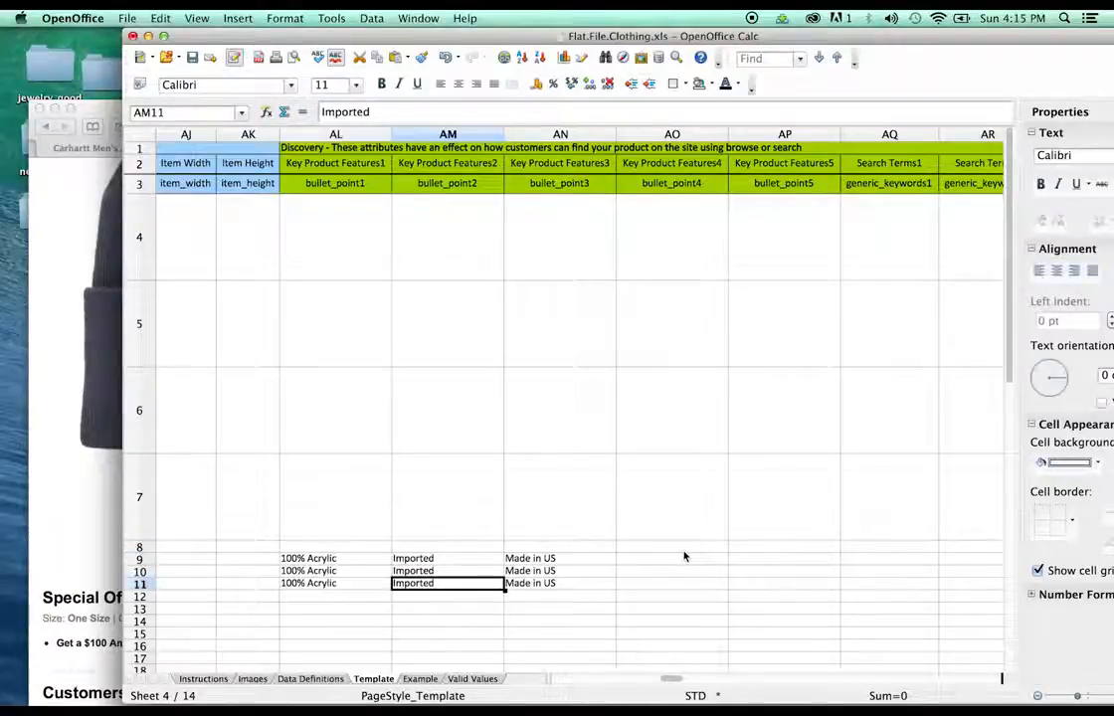
# Step: Enter "beanie" as Search Terms1 in AQ9 and fill it down to AQ11
pyautogui.click(741, 559)
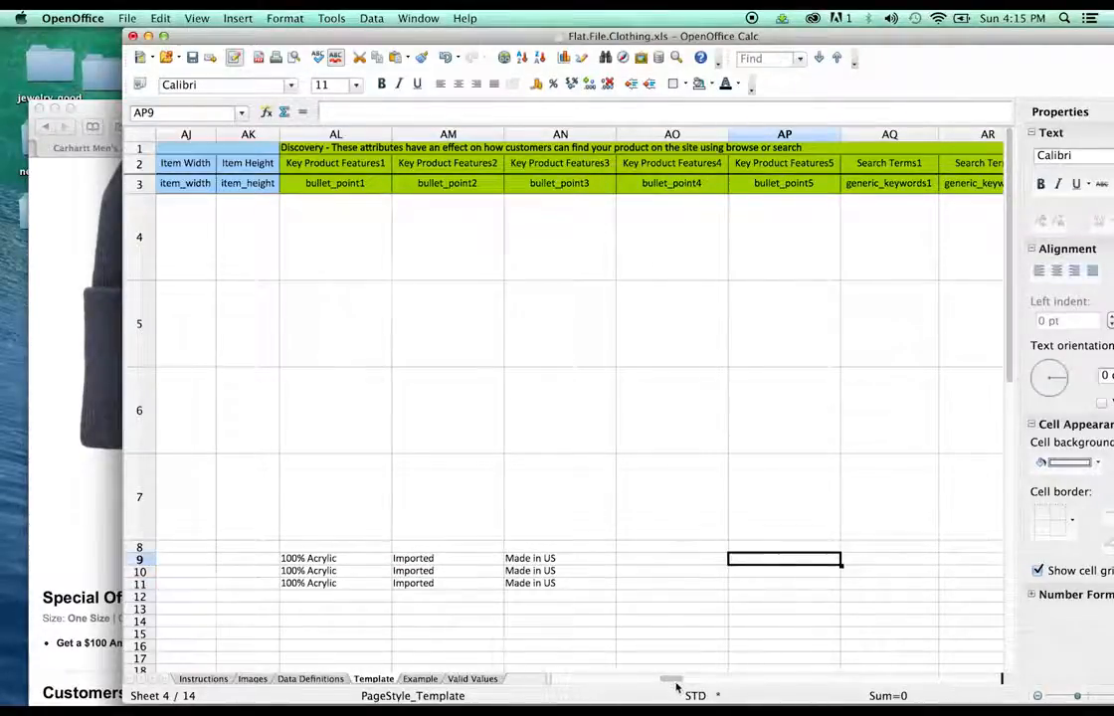
pyautogui.moveTo(677, 687); pyautogui.dragTo(688, 687)
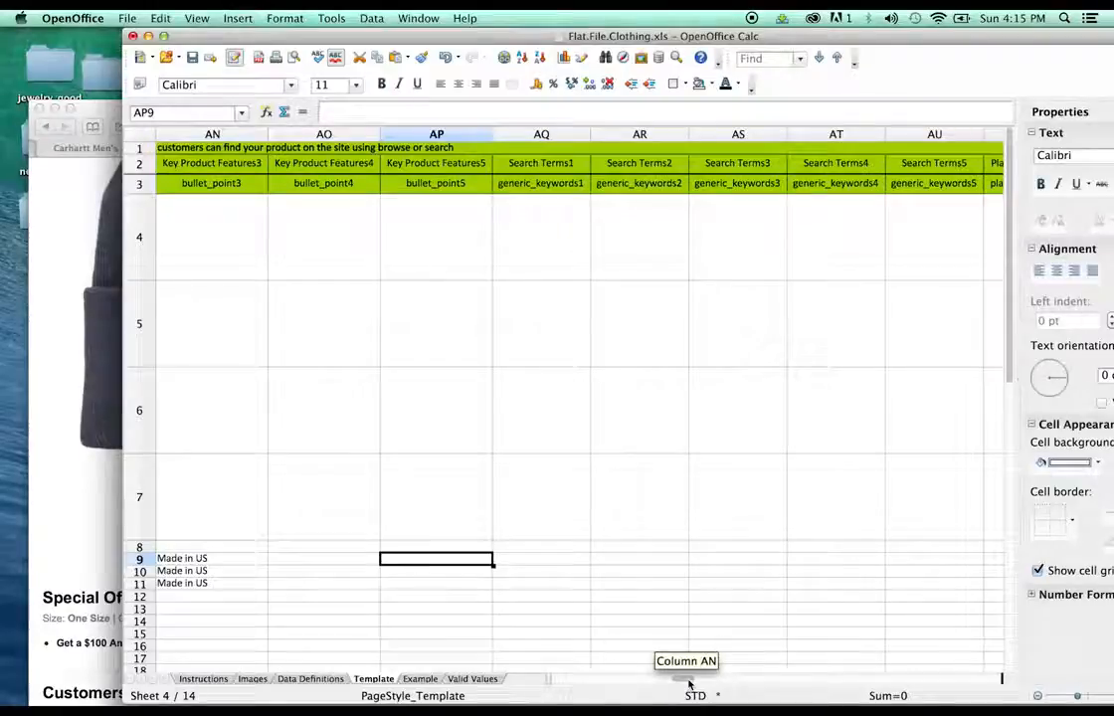
pyautogui.click(542, 560)
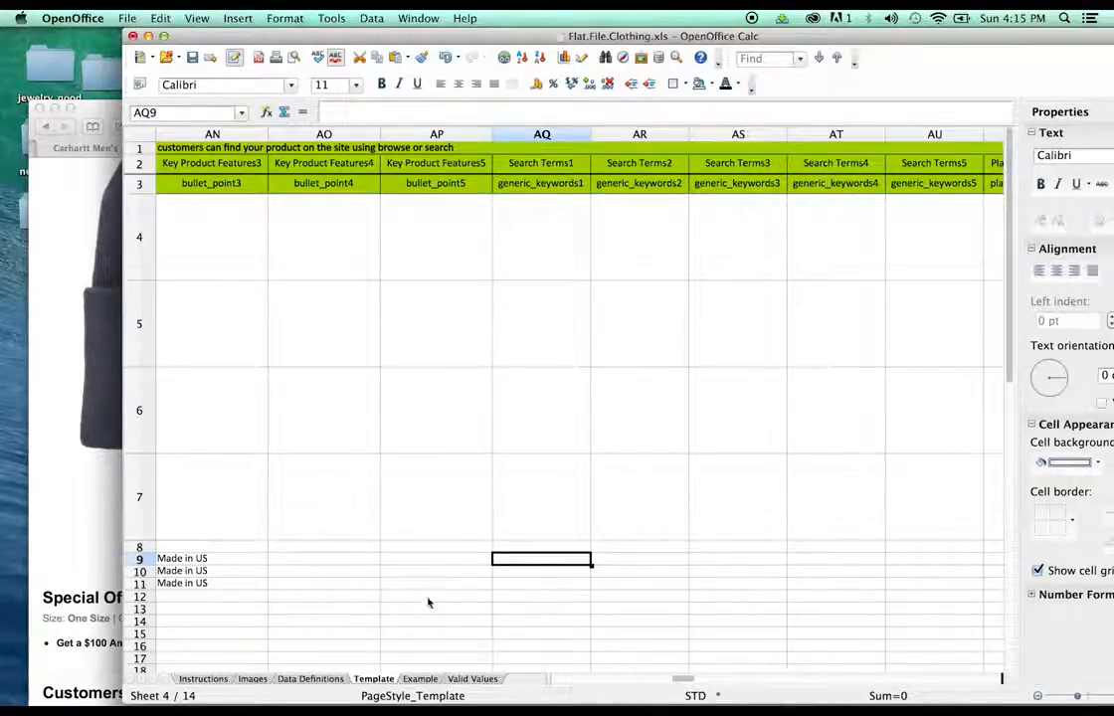
pyautogui.doubleClick(523, 559)
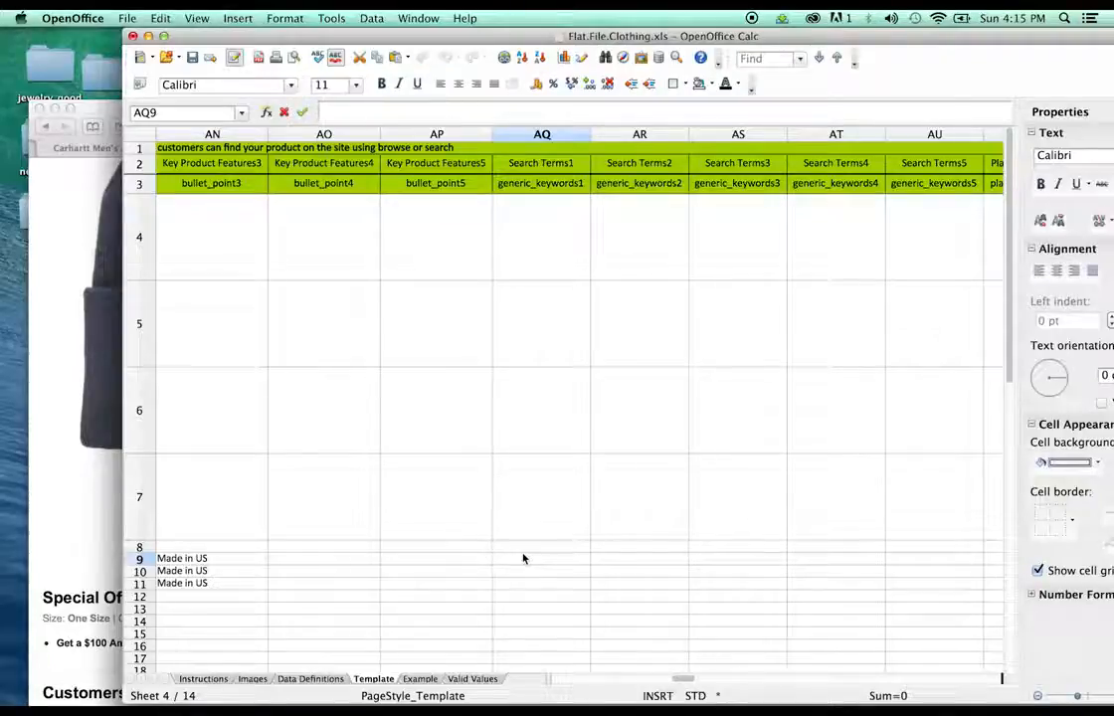
pyautogui.write('beanie')
pyautogui.click(585, 579)
pyautogui.click(586, 561)
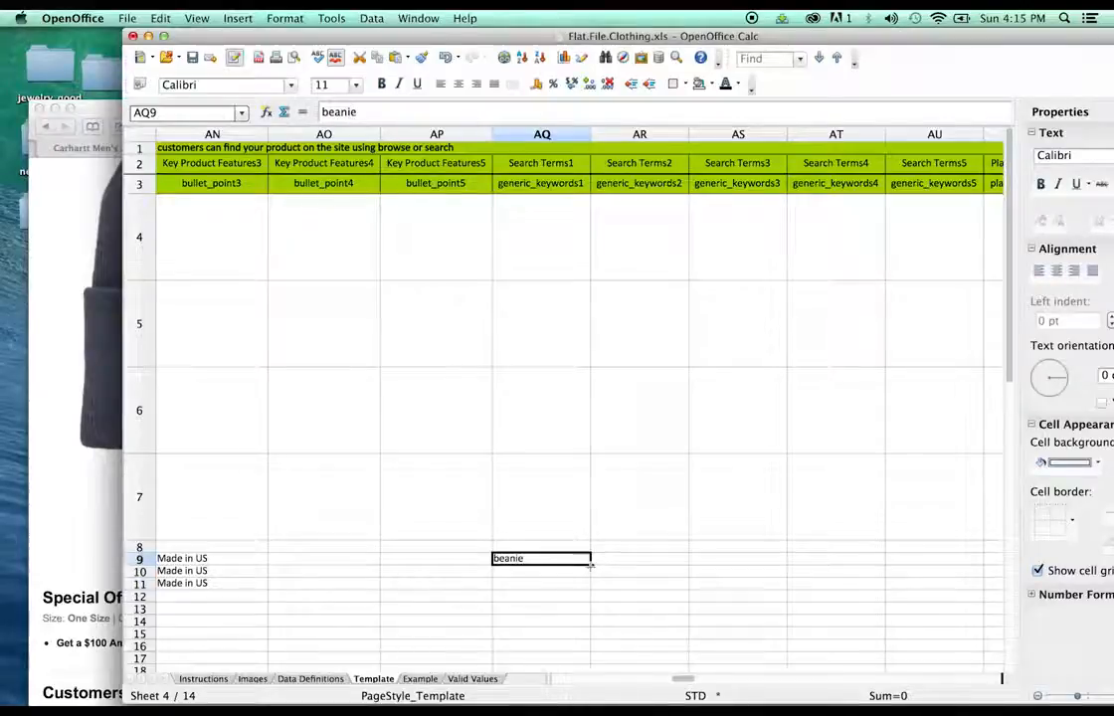
pyautogui.moveTo(591, 564); pyautogui.dragTo(591, 587)
# Step: Enter "winter" as Search Terms2 in AR9 and fill it down to AR11
pyautogui.doubleClick(622, 565)
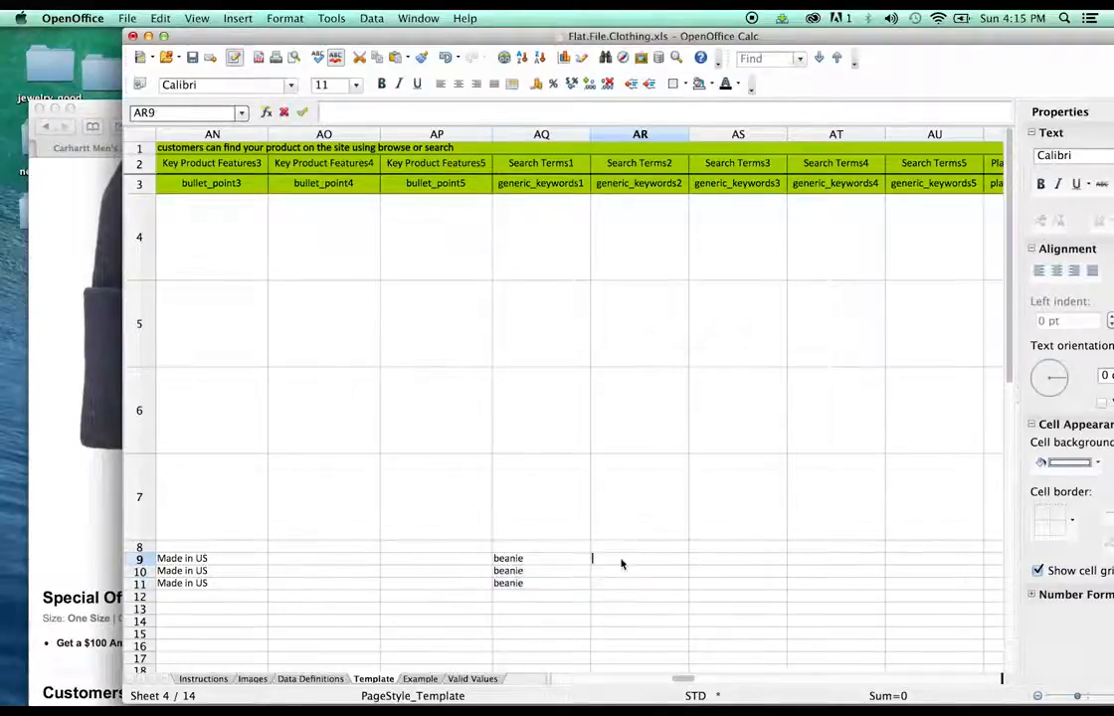
pyautogui.write('win')
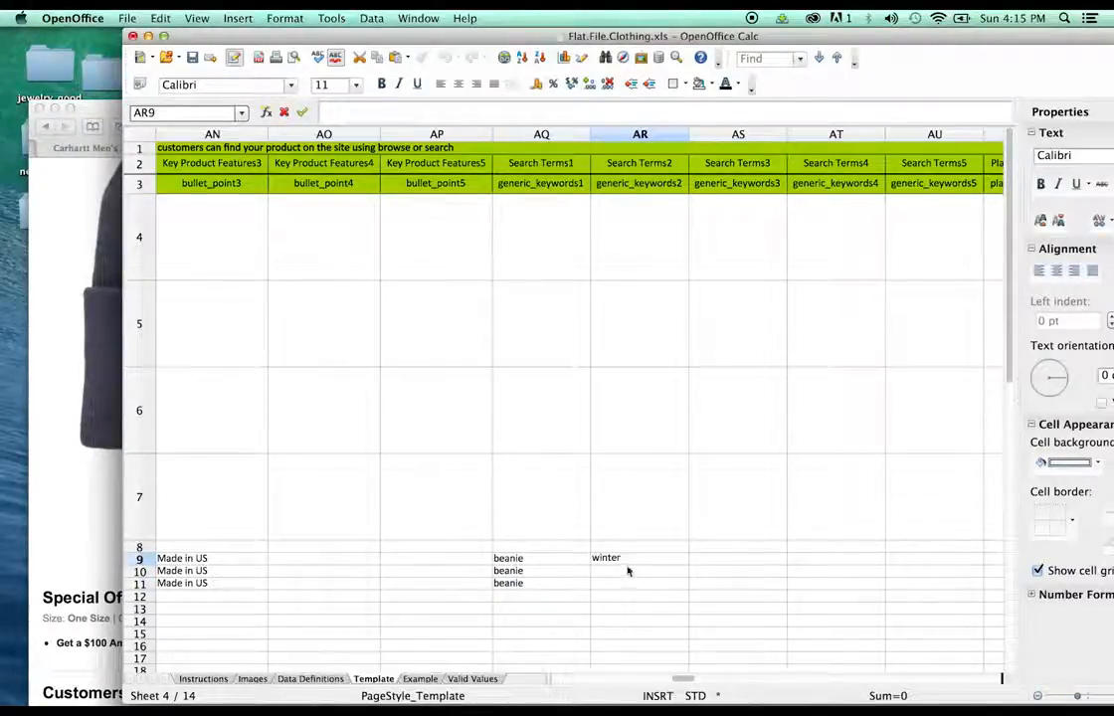
pyautogui.write('ter')
pyautogui.click(628, 571)
pyautogui.click(683, 561)
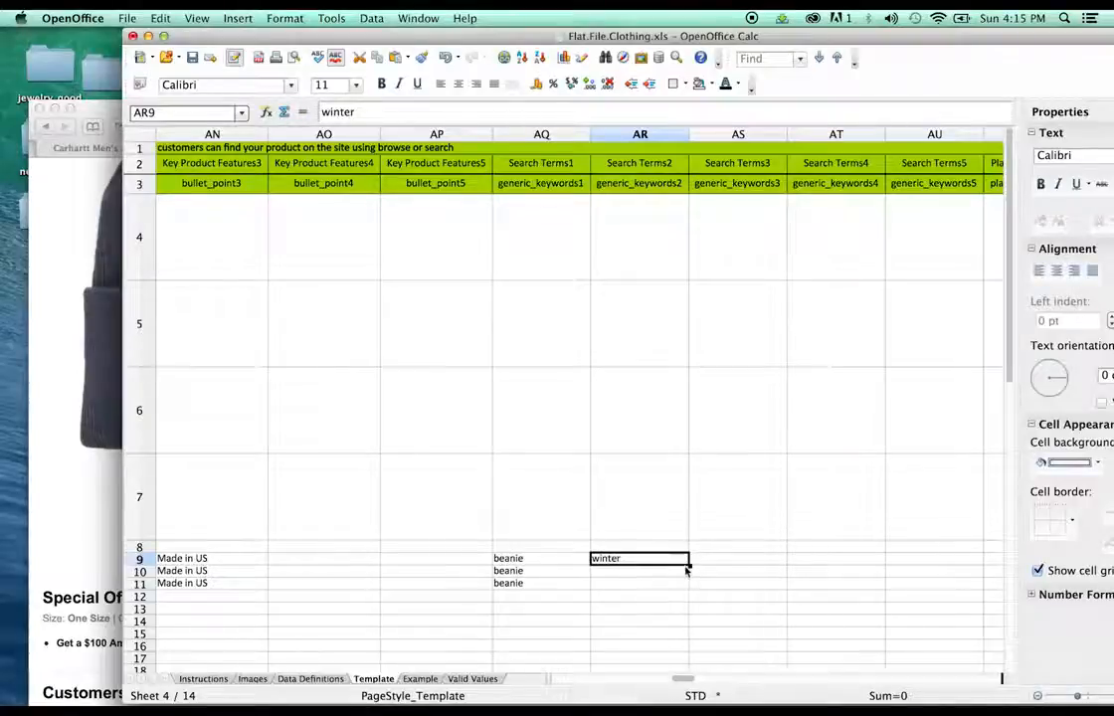
pyautogui.moveTo(687, 565); pyautogui.dragTo(690, 585)
# Step: Enter "hat" as Search Terms3 in AS9 and fill it down to AS11
pyautogui.click(731, 569)
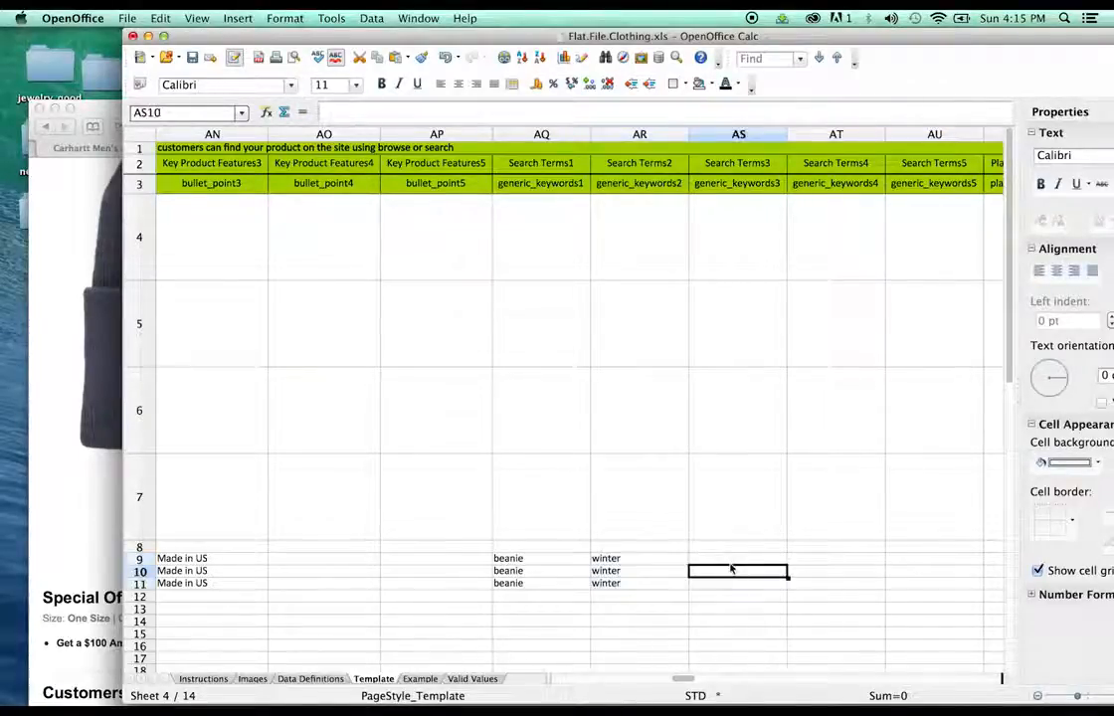
pyautogui.click(732, 562)
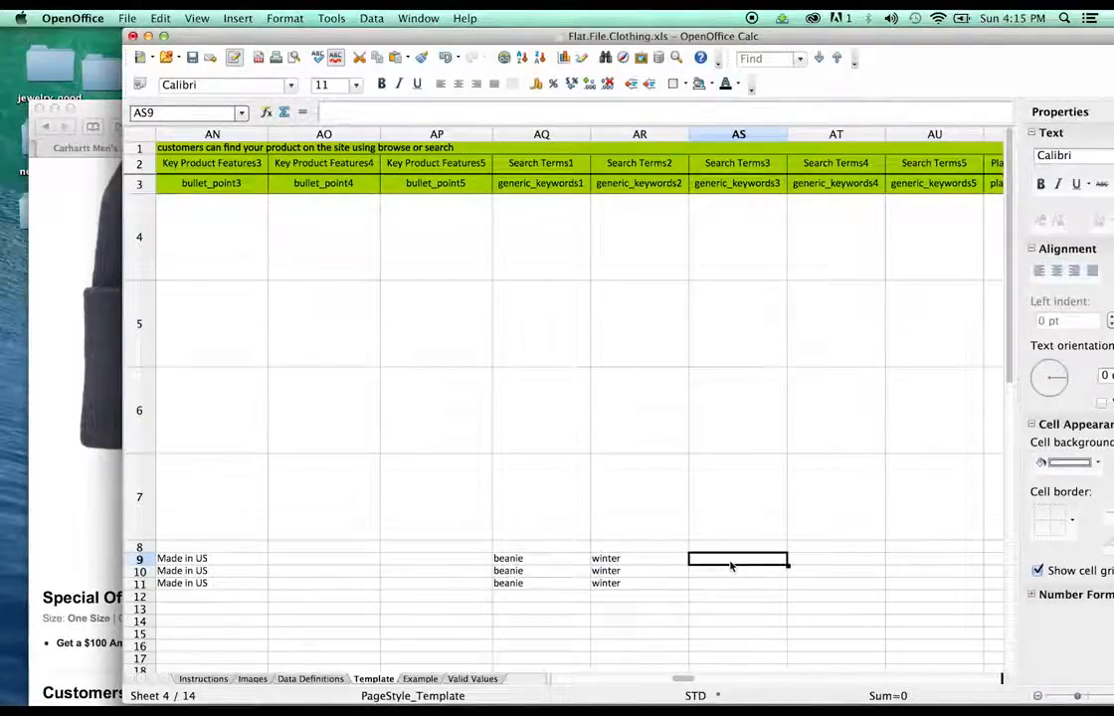
pyautogui.doubleClick(727, 564)
pyautogui.write('ha')
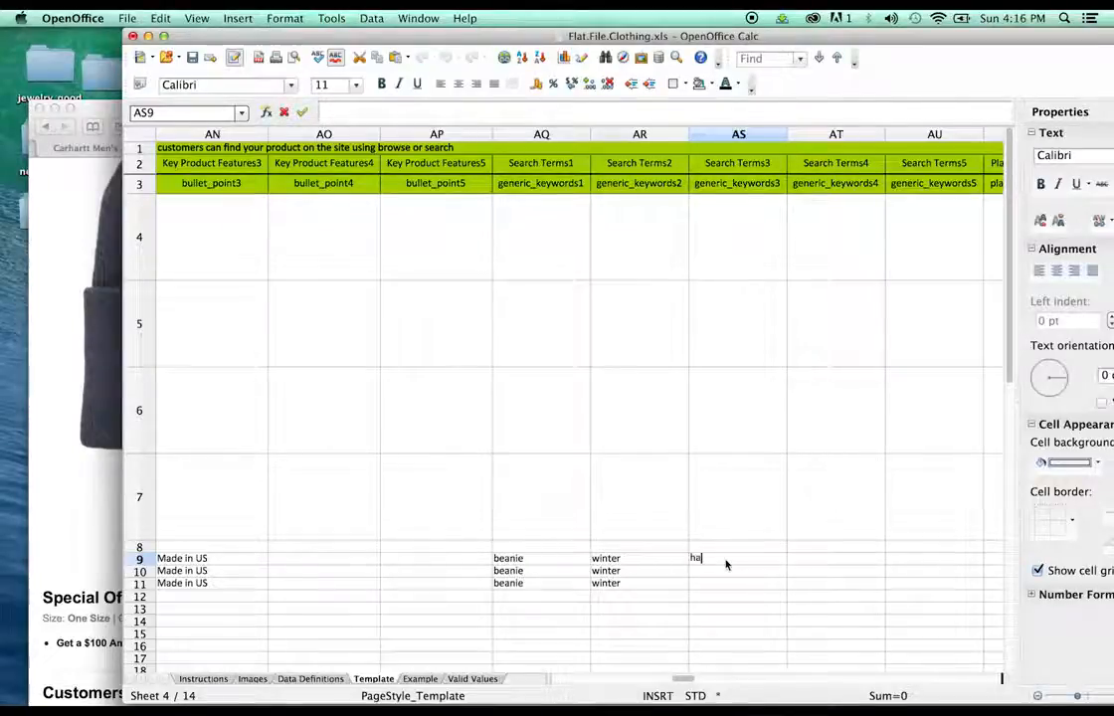
pyautogui.write('t')
pyautogui.press('Return')
pyautogui.click(742, 564)
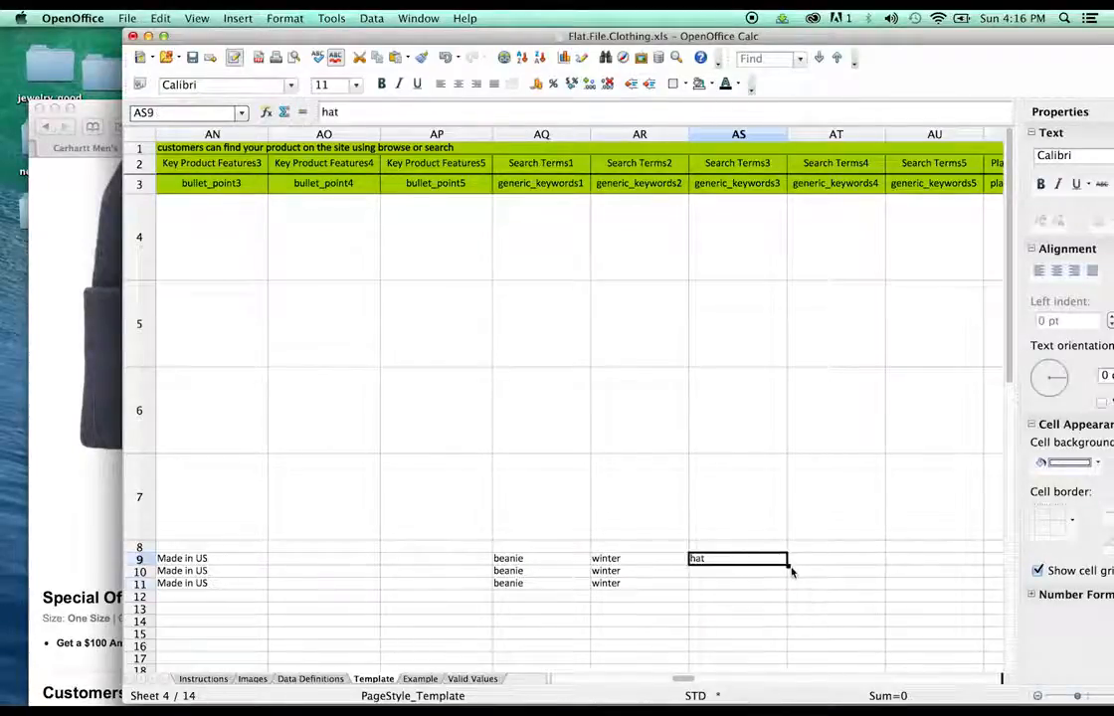
pyautogui.moveTo(787, 566); pyautogui.dragTo(796, 585)
# Step: Widen the Main Image URL column BA to about three times its width
pyautogui.click(838, 546)
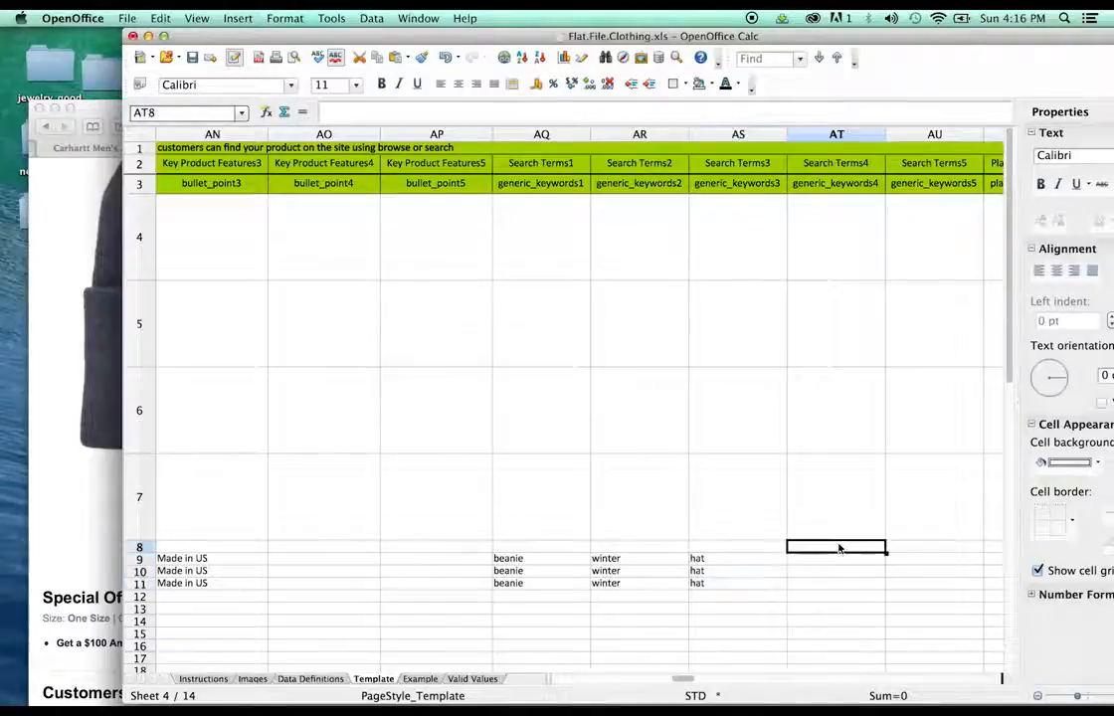
pyautogui.moveTo(680, 679); pyautogui.dragTo(716, 682)
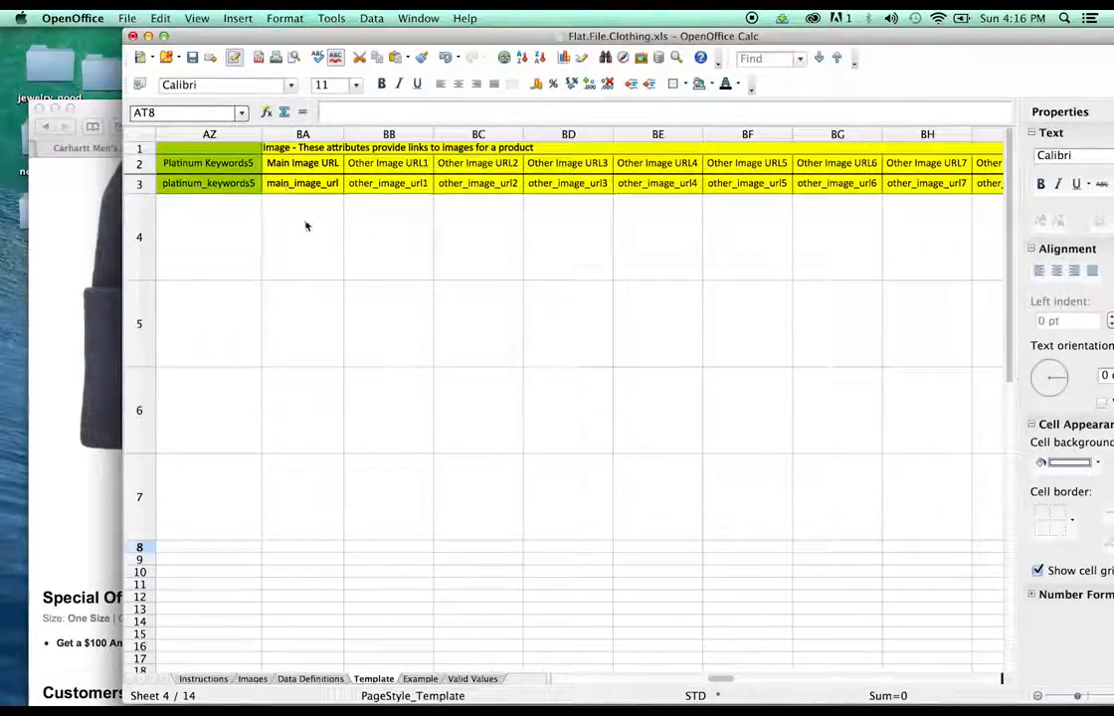
pyautogui.moveTo(344, 135); pyautogui.dragTo(533, 139)
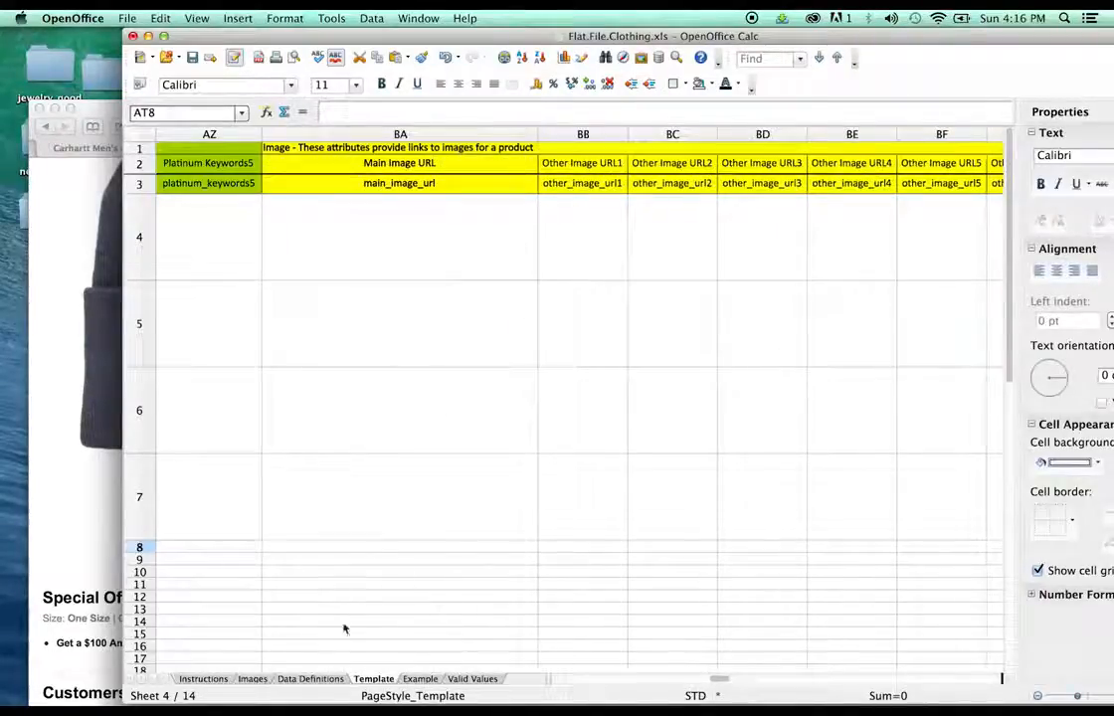
# Step: Make rows 8 to 11 of the template about twice as tall and shorten row 7
pyautogui.click(298, 538)
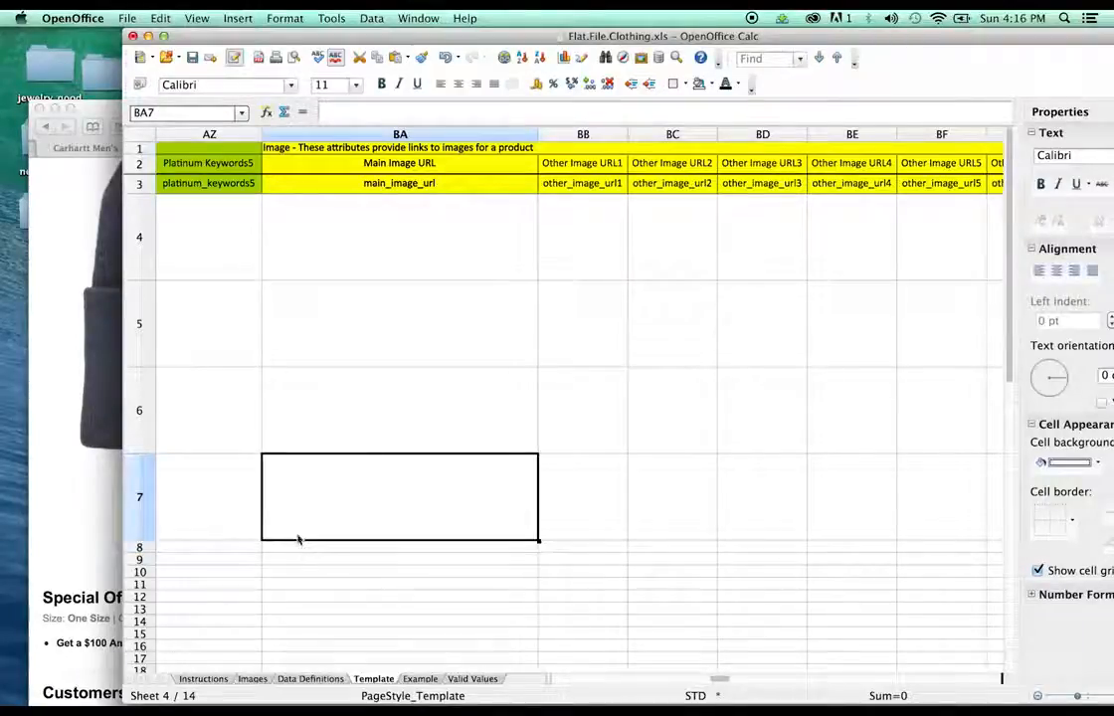
pyautogui.click(146, 549)
pyautogui.moveTo(147, 554); pyautogui.dragTo(146, 615)
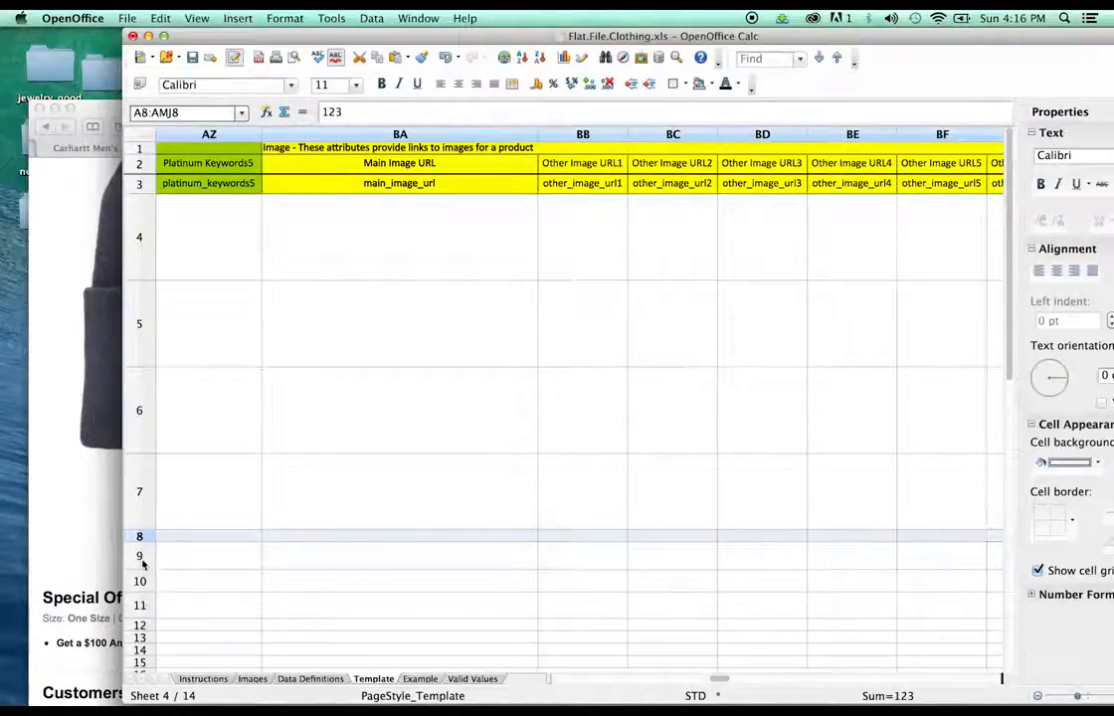
pyautogui.moveTo(142, 530)
pyautogui.mouseDown()
pyautogui.moveTo(142, 509)
pyautogui.moveTo(142, 523)
pyautogui.mouseUp()
pyautogui.moveTo(143, 534); pyautogui.dragTo(142, 537)
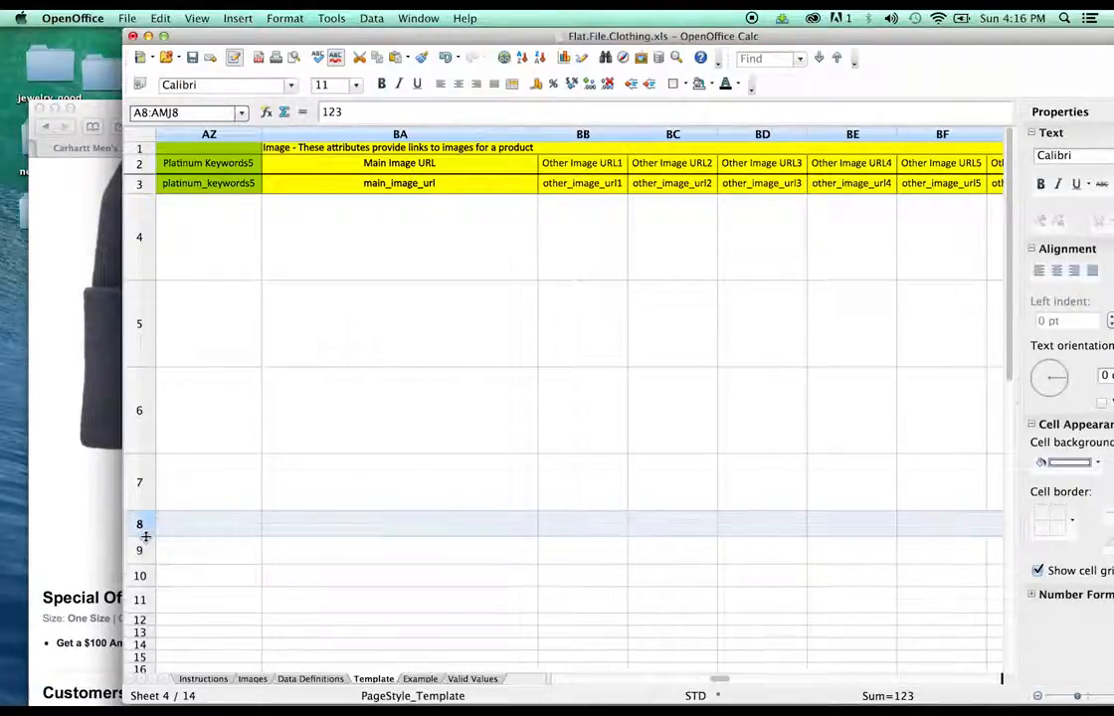
# Step: Review the Main Image URL cells BA8 to BA11, the other image URL columns and the Fulfillment columns
pyautogui.click(500, 557)
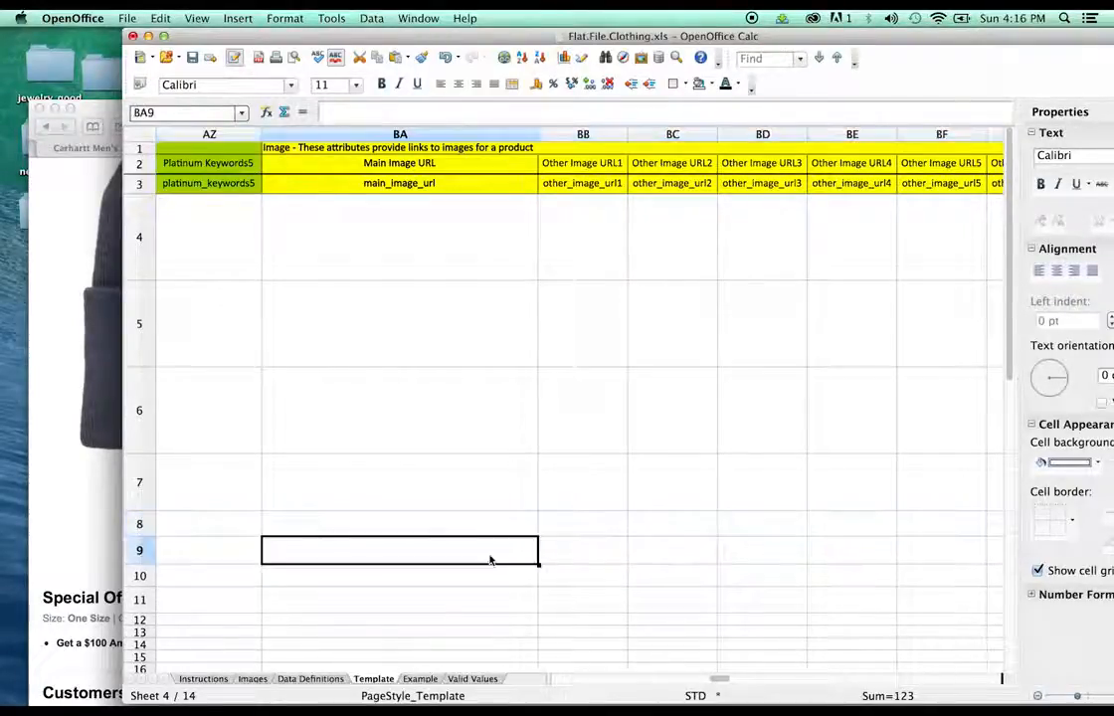
pyautogui.click(467, 534)
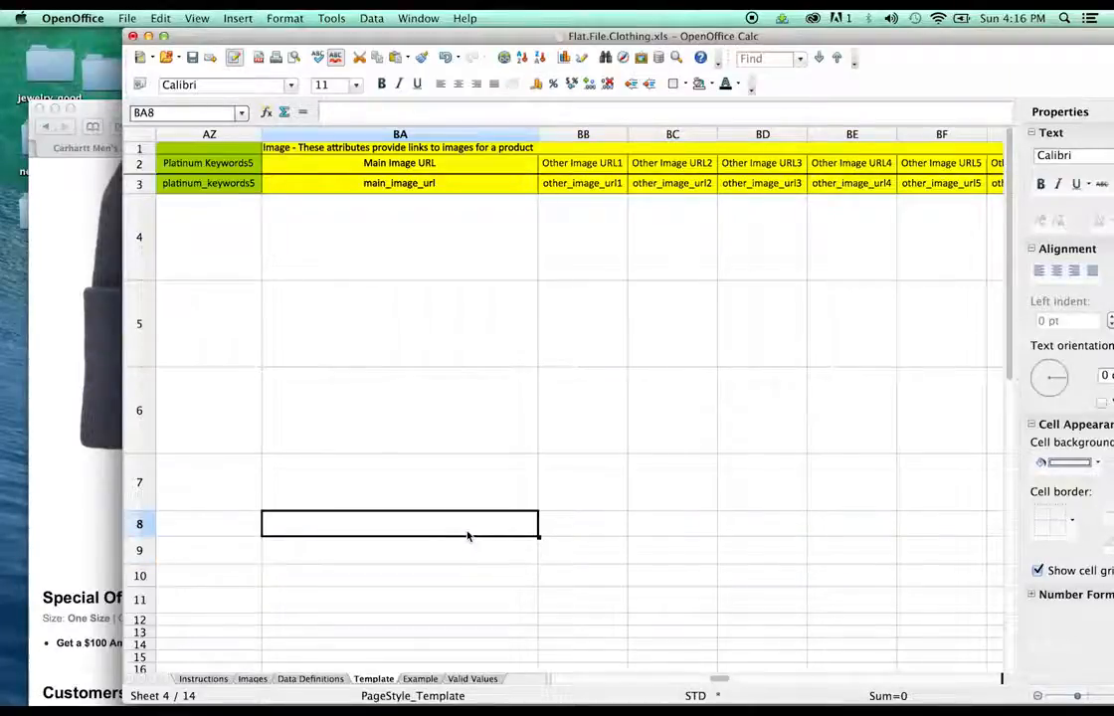
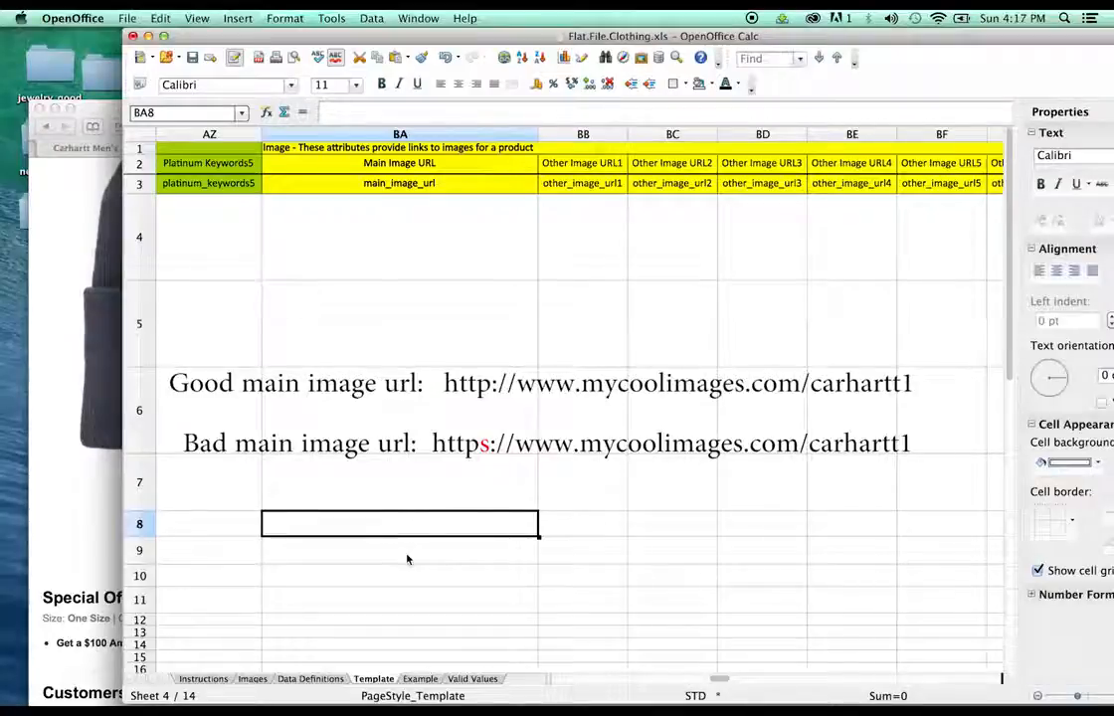
pyautogui.click(408, 559)
pyautogui.click(413, 577)
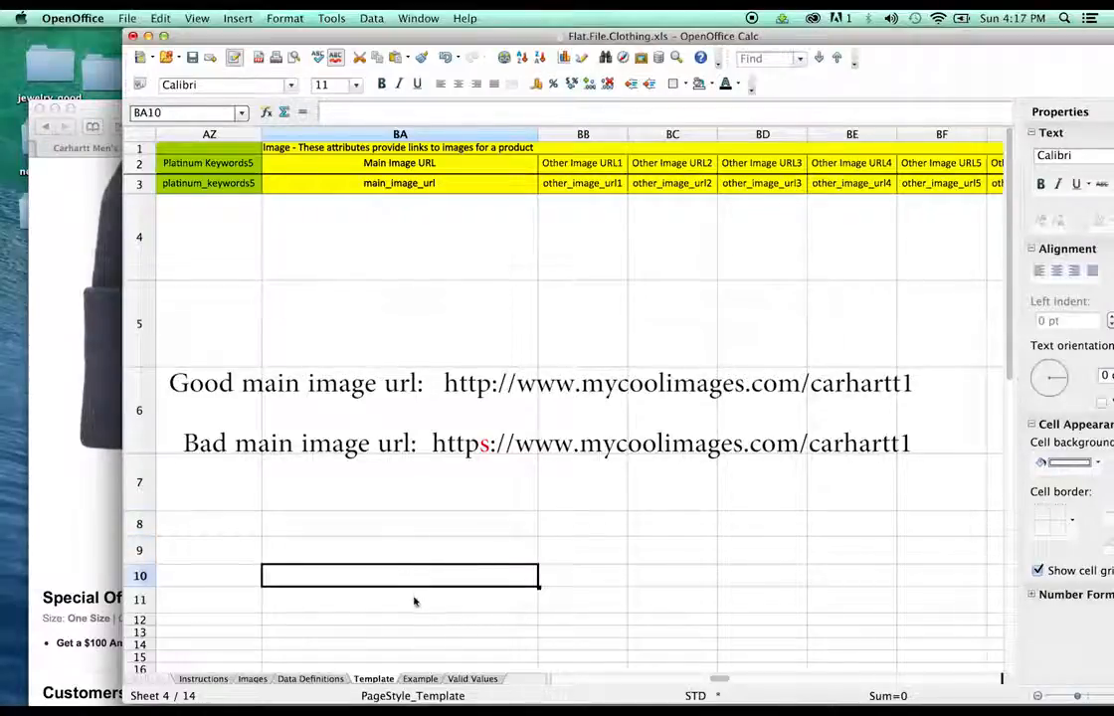
pyautogui.click(414, 599)
pyautogui.click(426, 529)
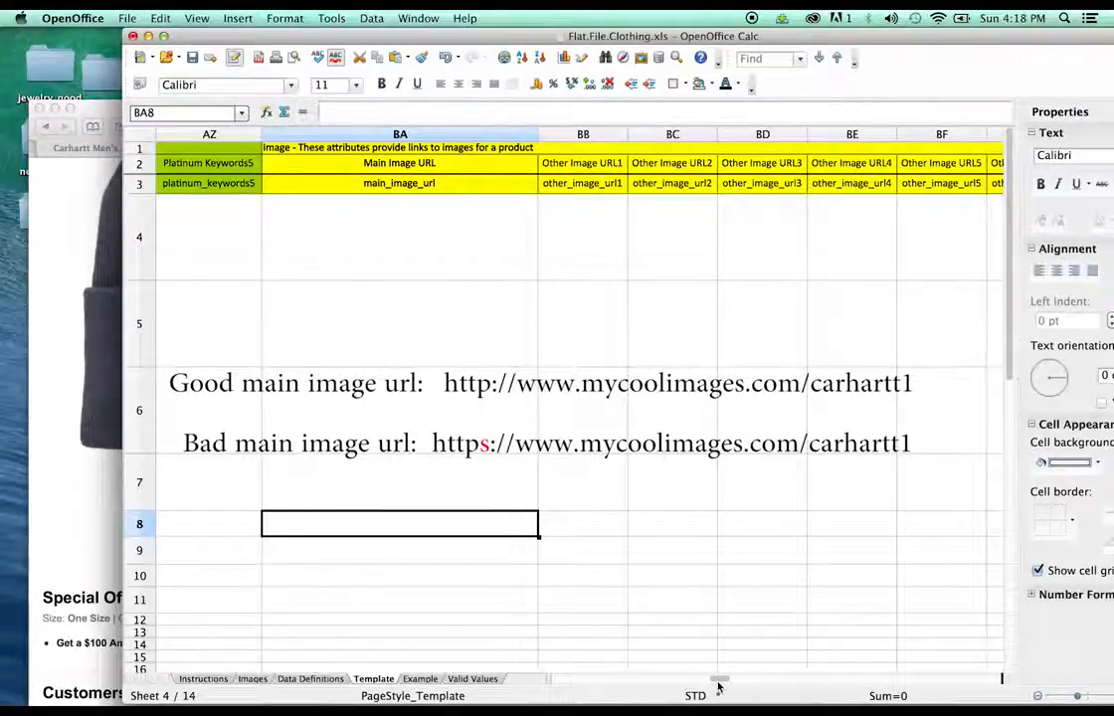
pyautogui.moveTo(719, 684); pyautogui.dragTo(727, 684)
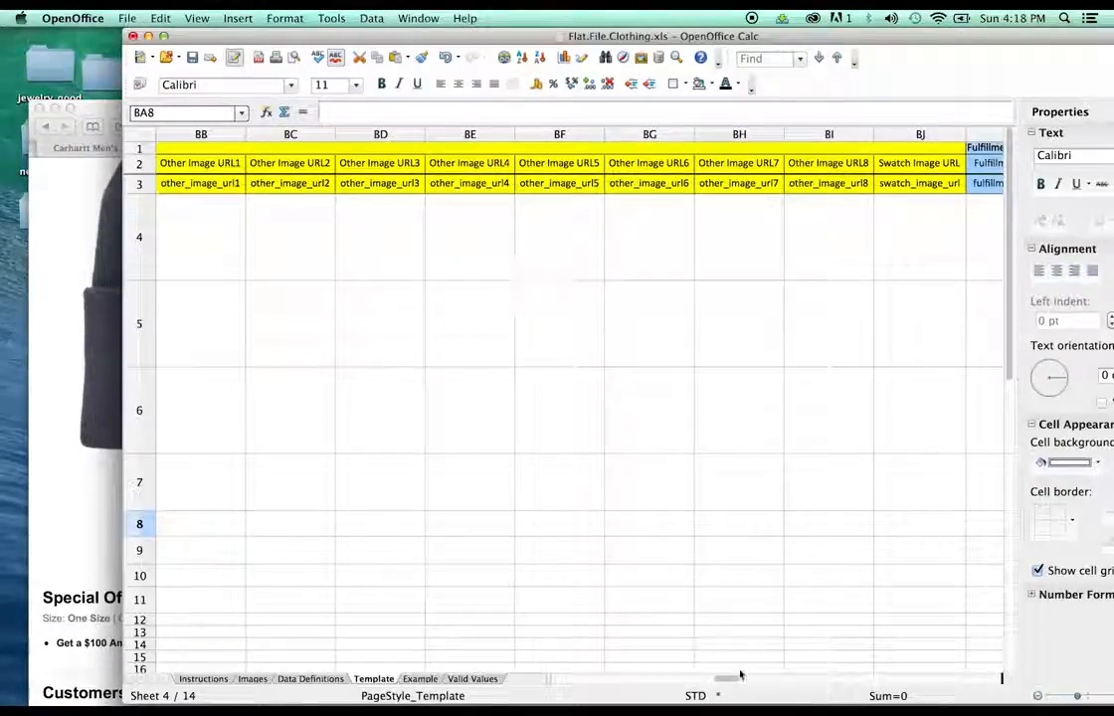
pyautogui.moveTo(729, 684); pyautogui.dragTo(756, 683)
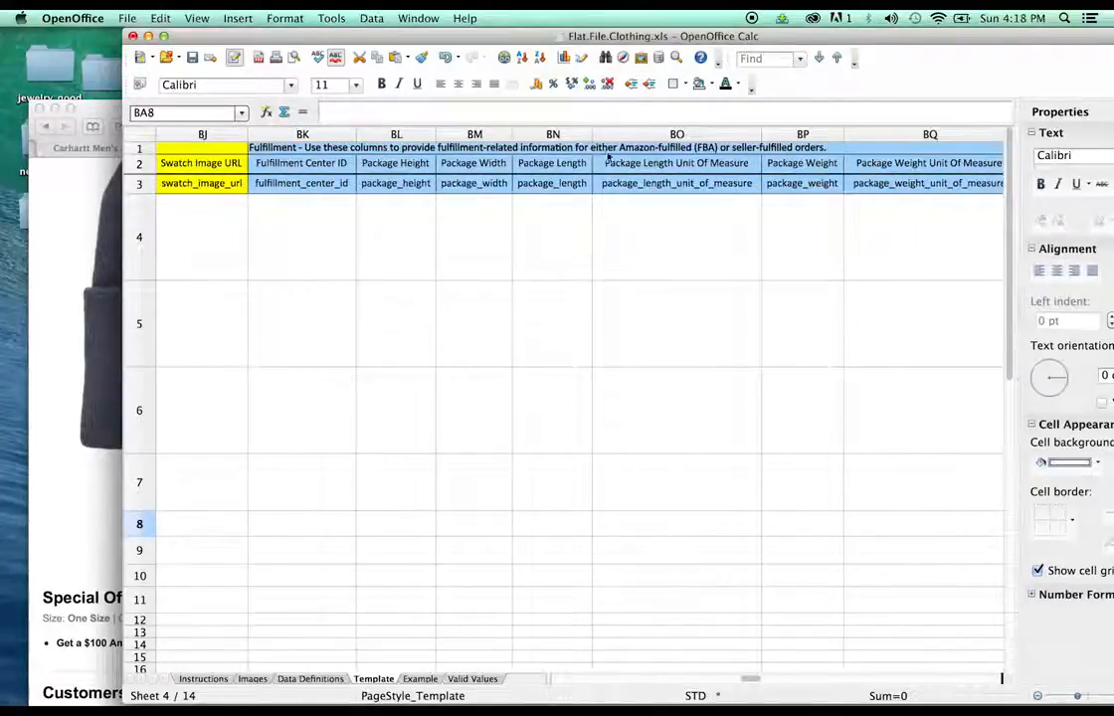
pyautogui.click(698, 346)
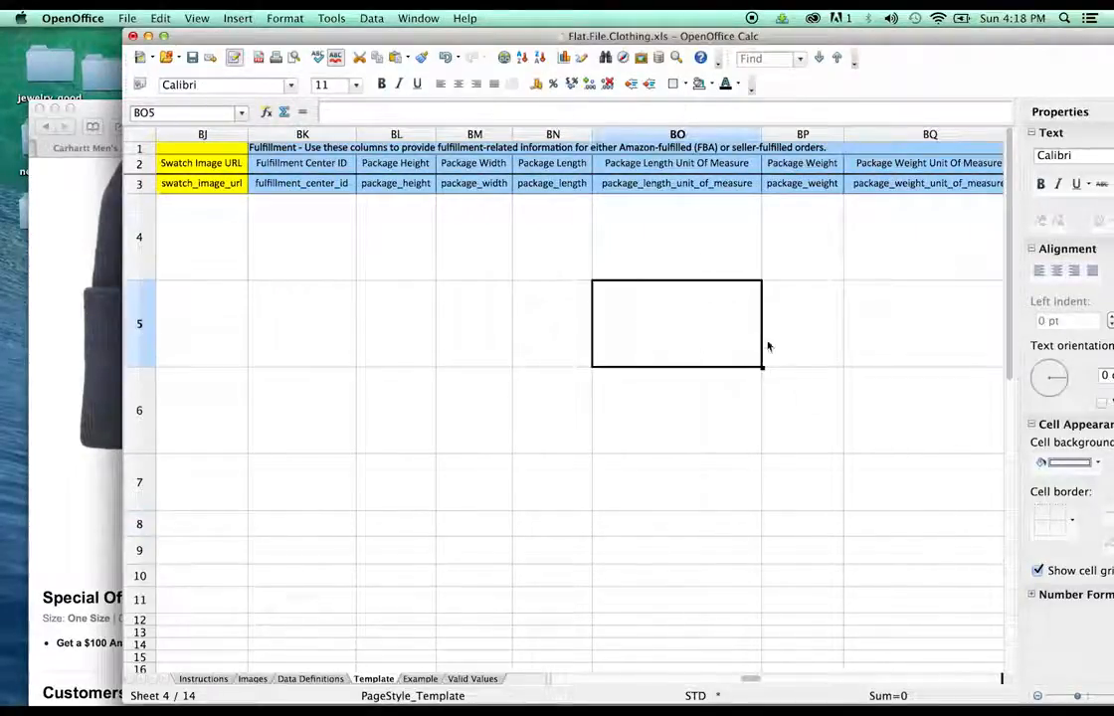
# Step: Enter "parent" as Parentage in BR8 and "child" in BR9, and fill "child" down to BR11
pyautogui.moveTo(748, 679); pyautogui.dragTo(772, 680)
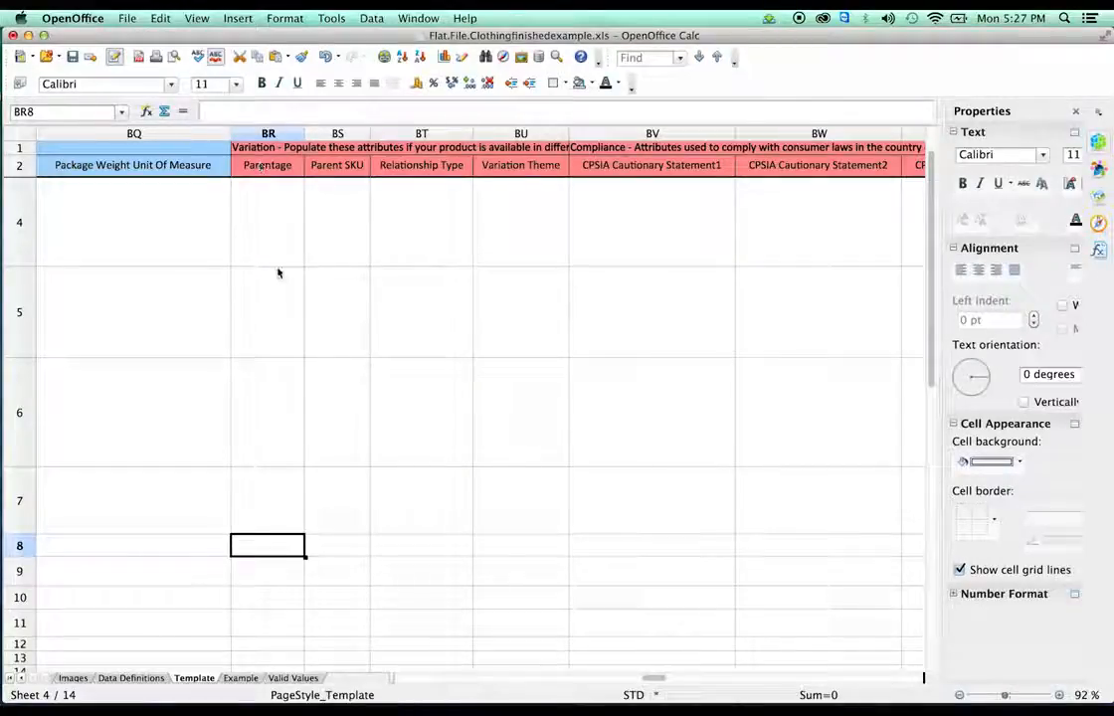
pyautogui.doubleClick(280, 548)
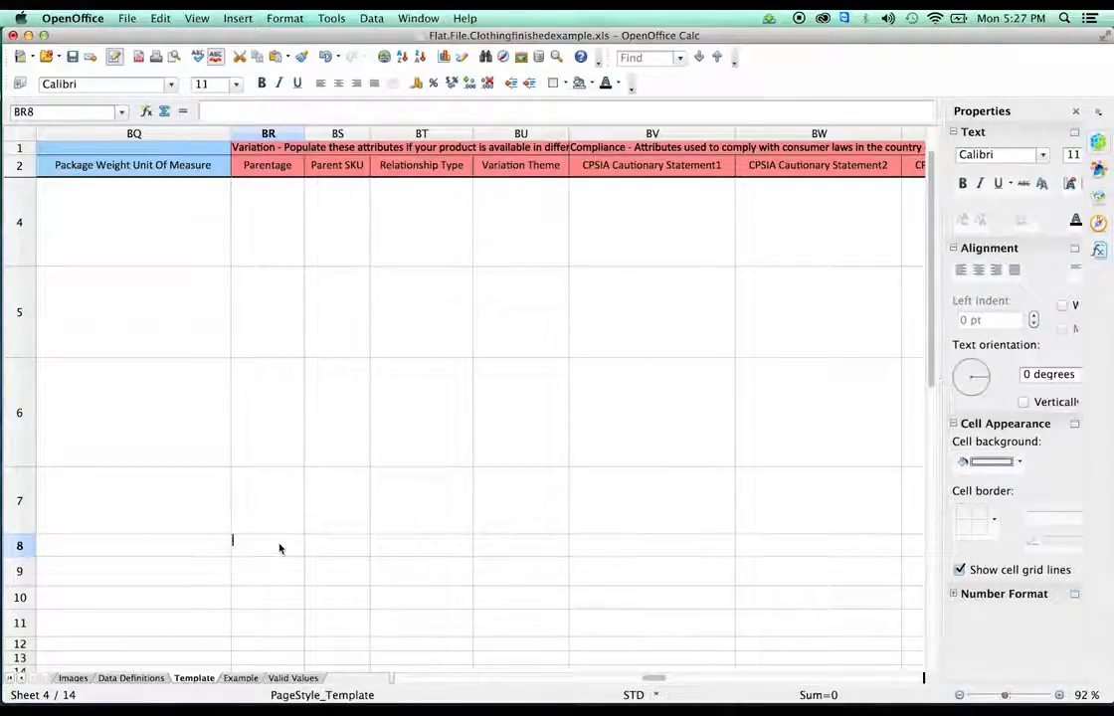
pyautogui.write('parent')
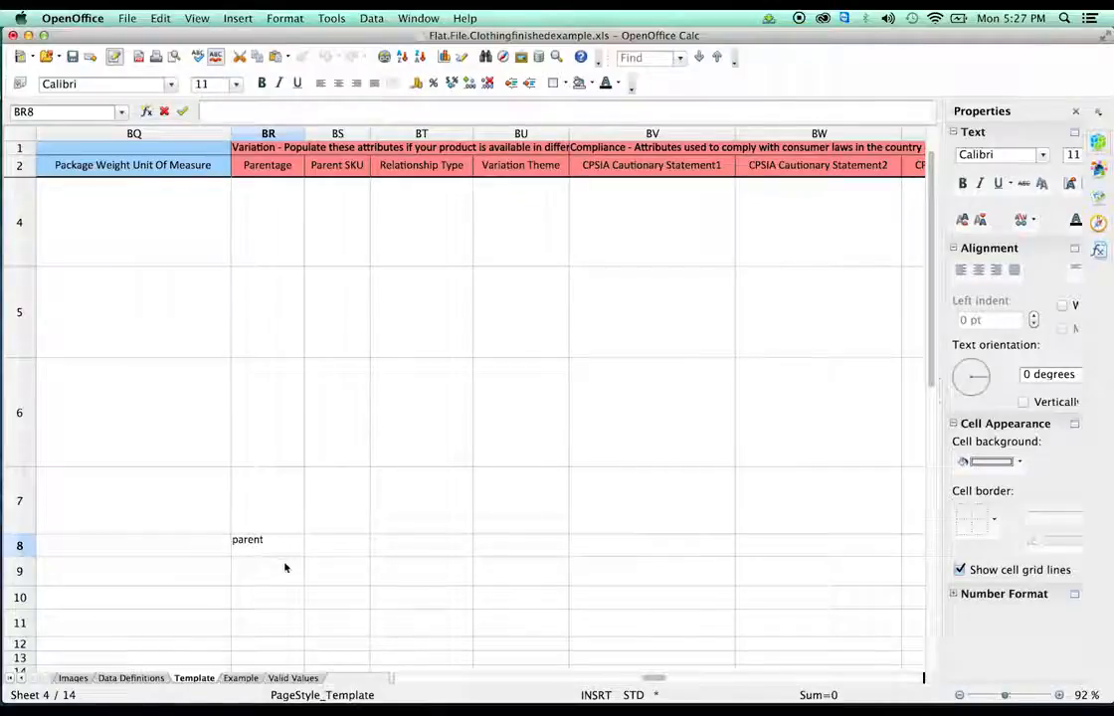
pyautogui.click(286, 567)
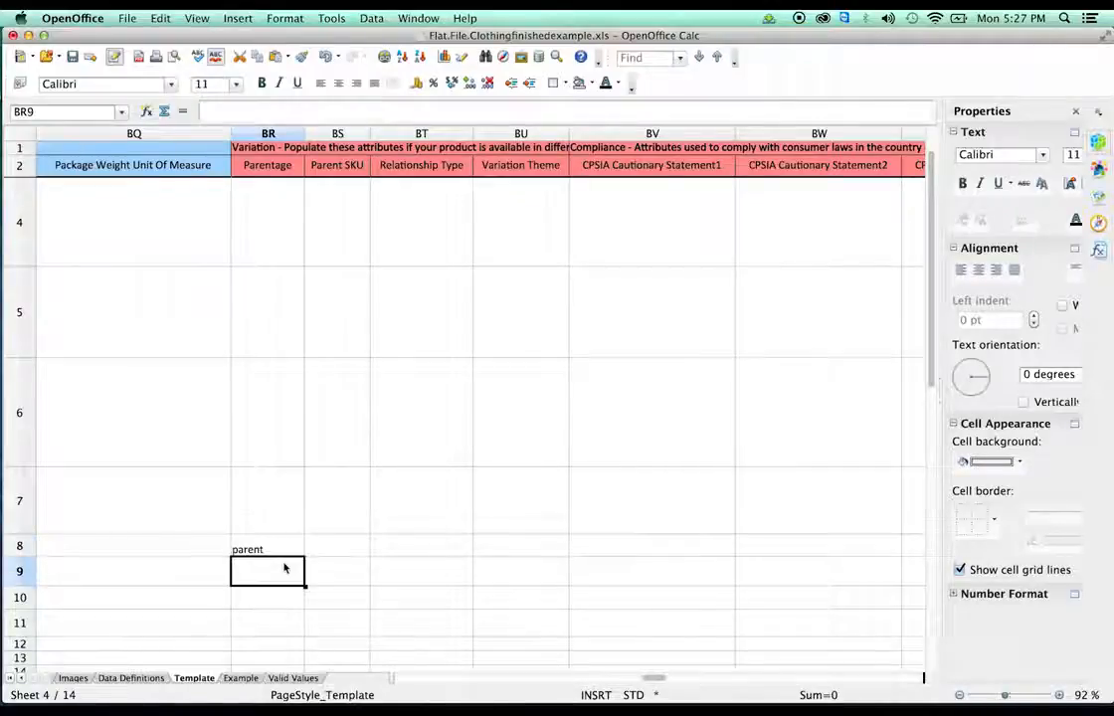
pyautogui.doubleClick(285, 569)
pyautogui.write('child')
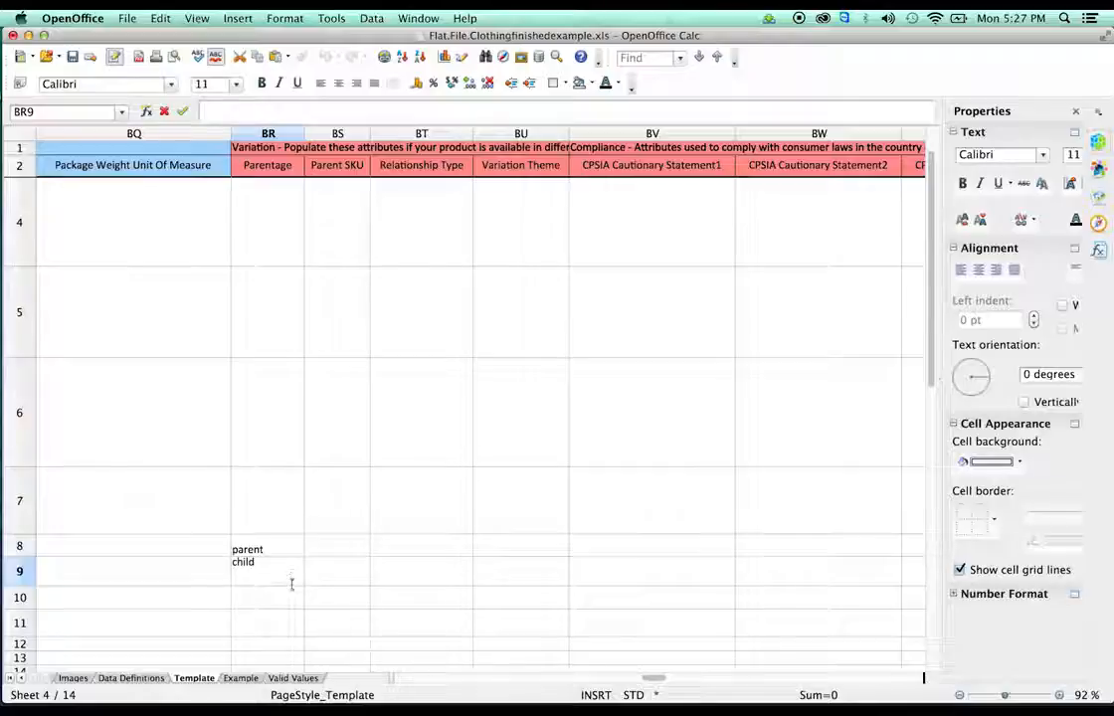
pyautogui.press('Return')
pyautogui.click(297, 579)
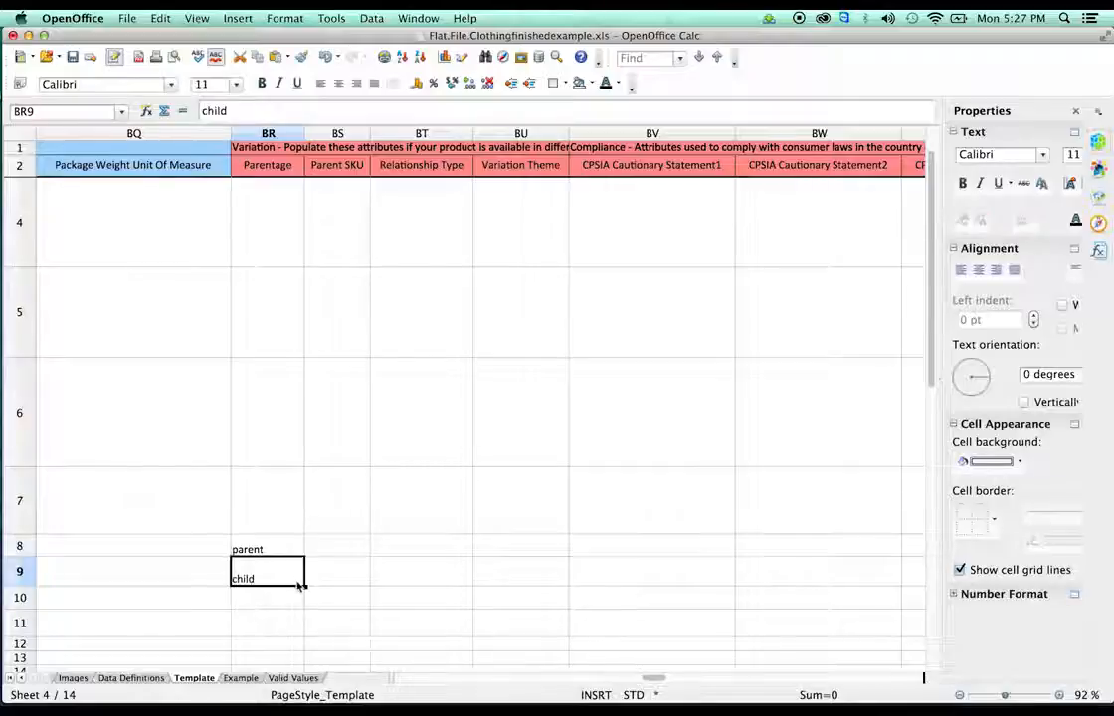
pyautogui.moveTo(304, 586); pyautogui.dragTo(303, 637)
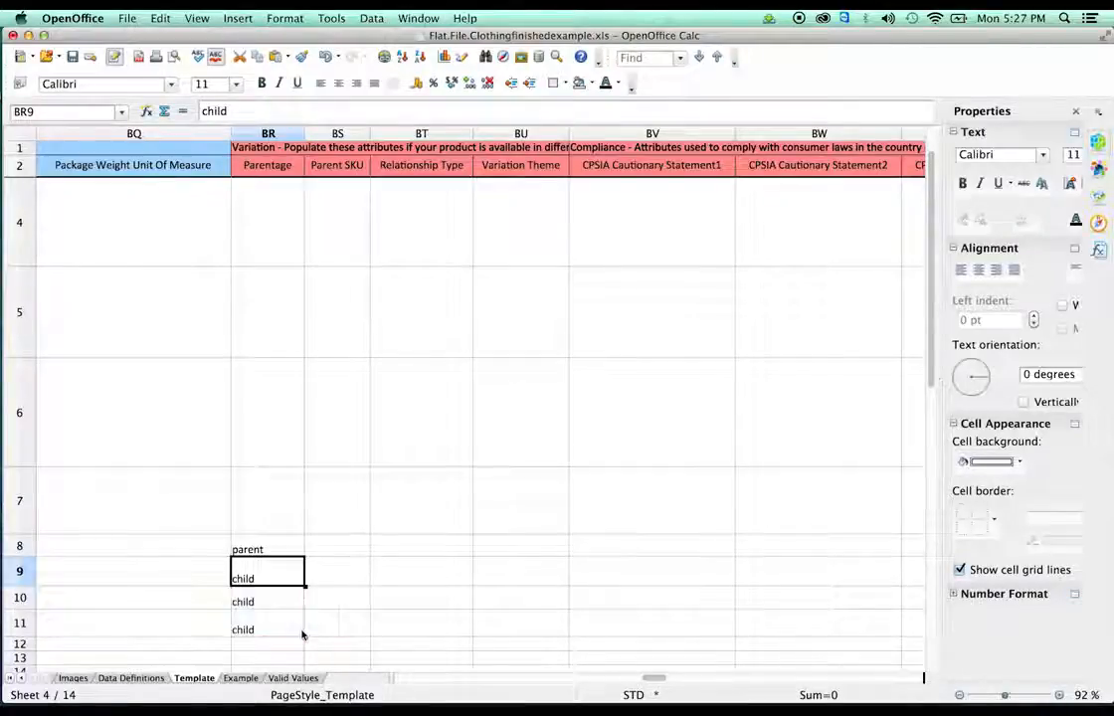
# Step: Enter 123 as the Parent SKU for the three child rows, BS9 to BS11
pyautogui.click(443, 544)
pyautogui.click(343, 550)
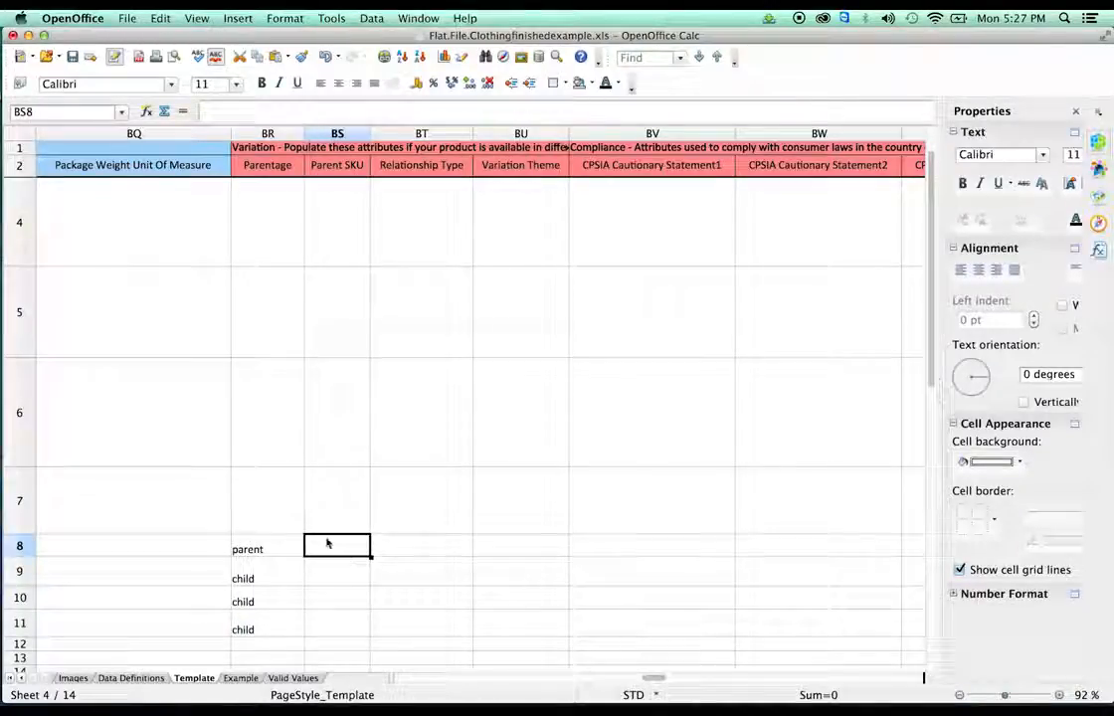
pyautogui.doubleClick(336, 578)
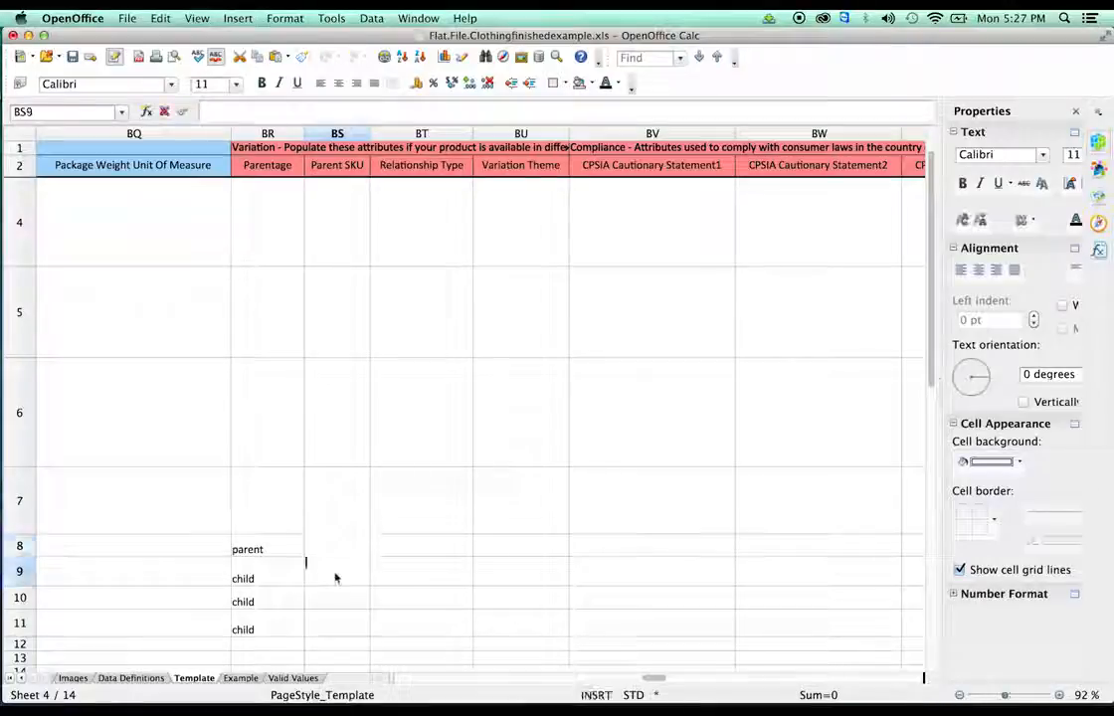
pyautogui.write('12')
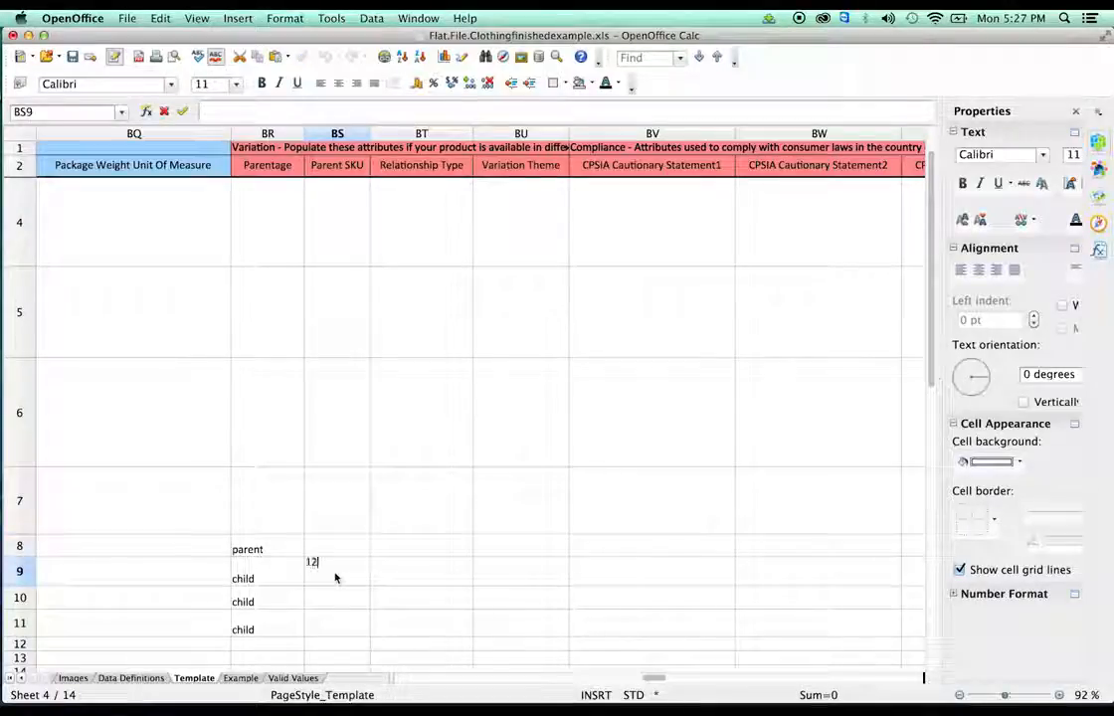
pyautogui.write('3')
pyautogui.press('Return')
pyautogui.write('12')
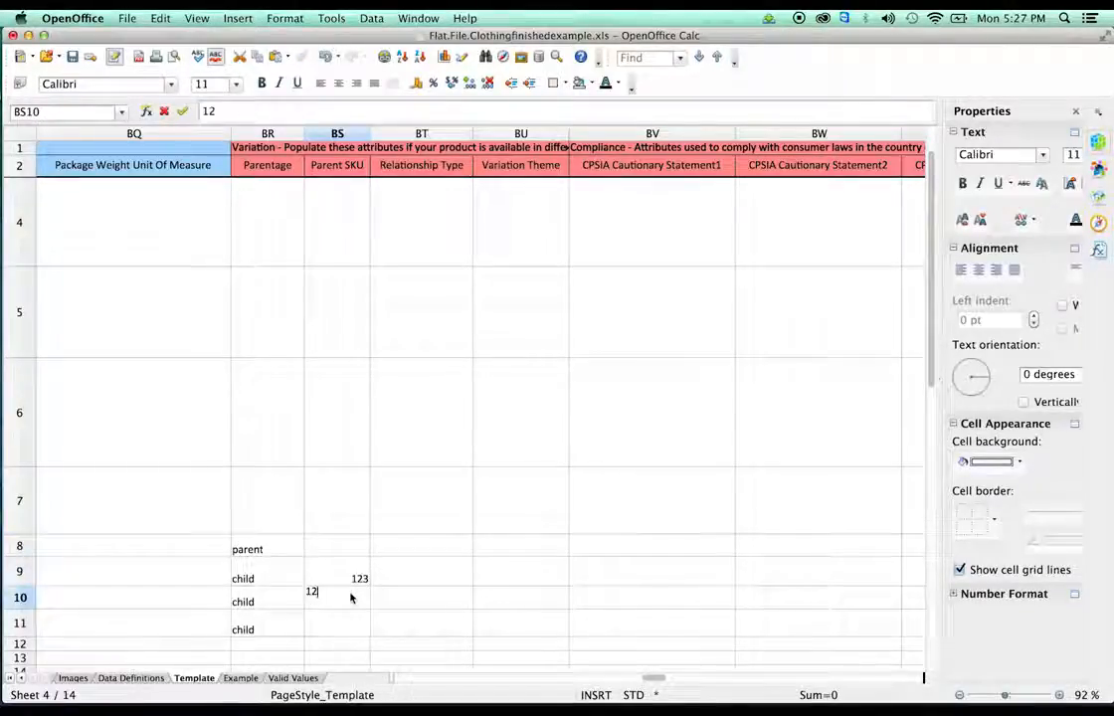
pyautogui.write('3')
pyautogui.press('Return')
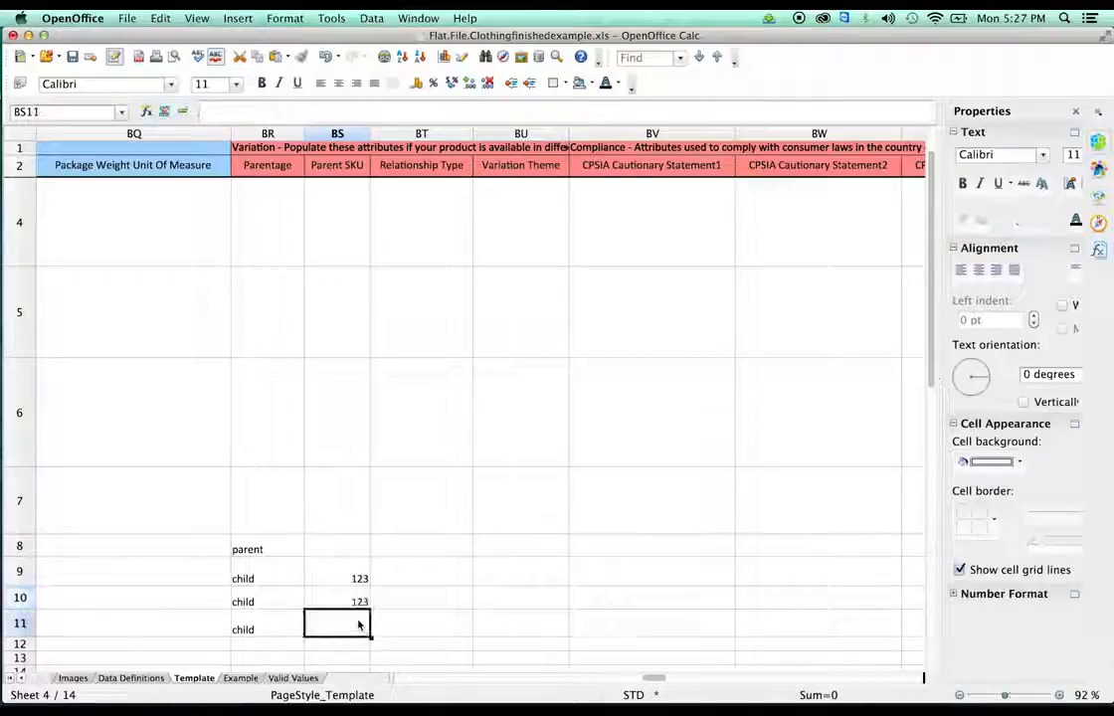
pyautogui.write('12')
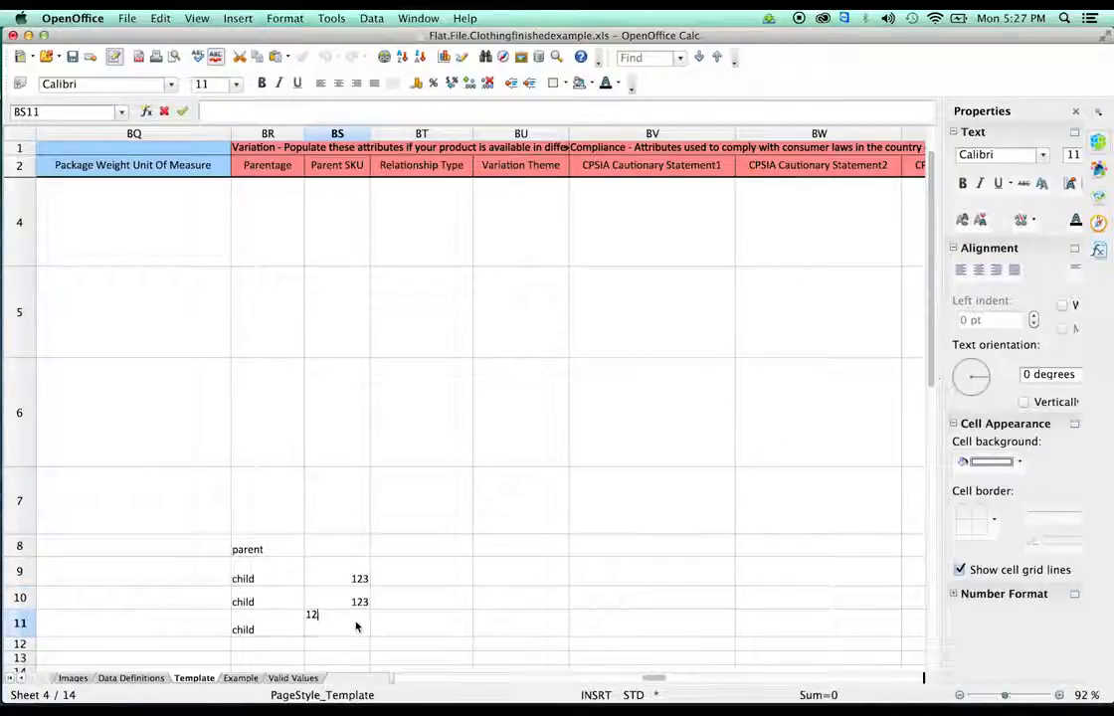
pyautogui.write('3')
pyautogui.click(443, 632)
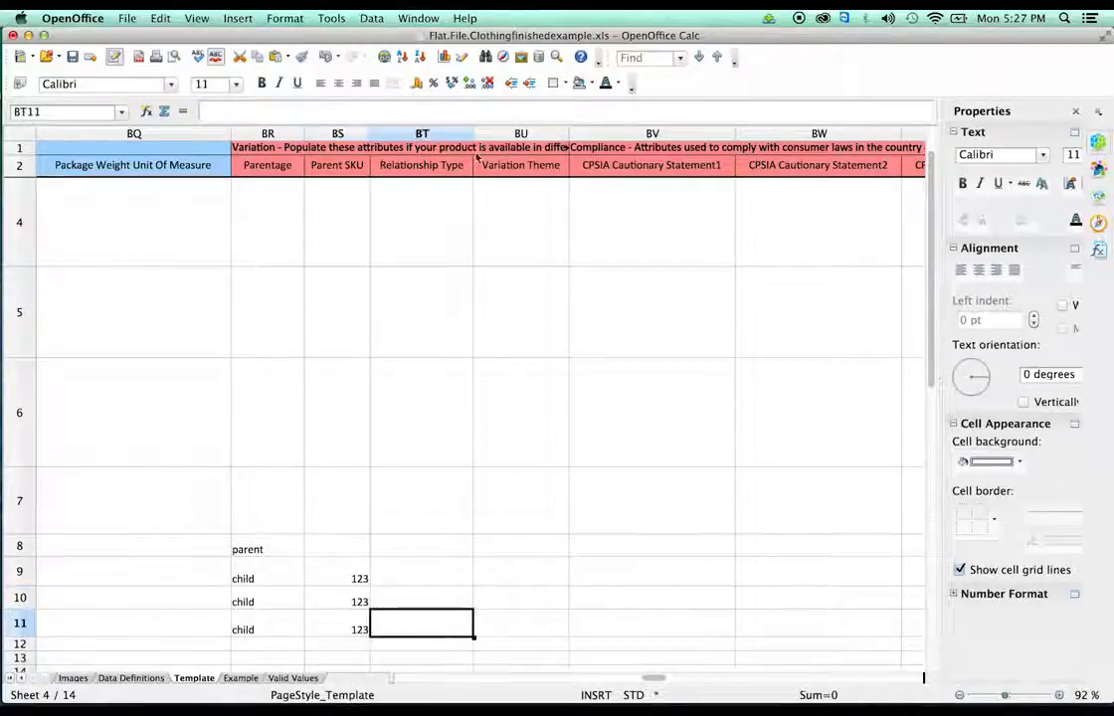
# Step: Enter "Variation" as Relationship Type in BT9 and fill it down to BT11
pyautogui.click(412, 549)
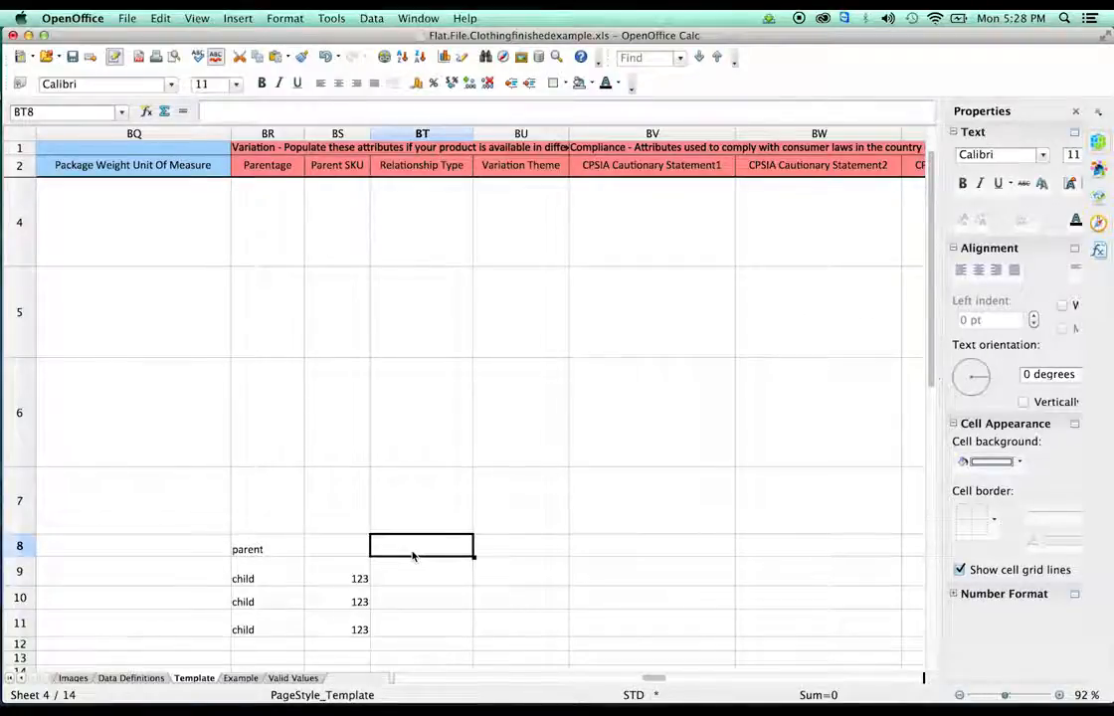
pyautogui.doubleClick(410, 577)
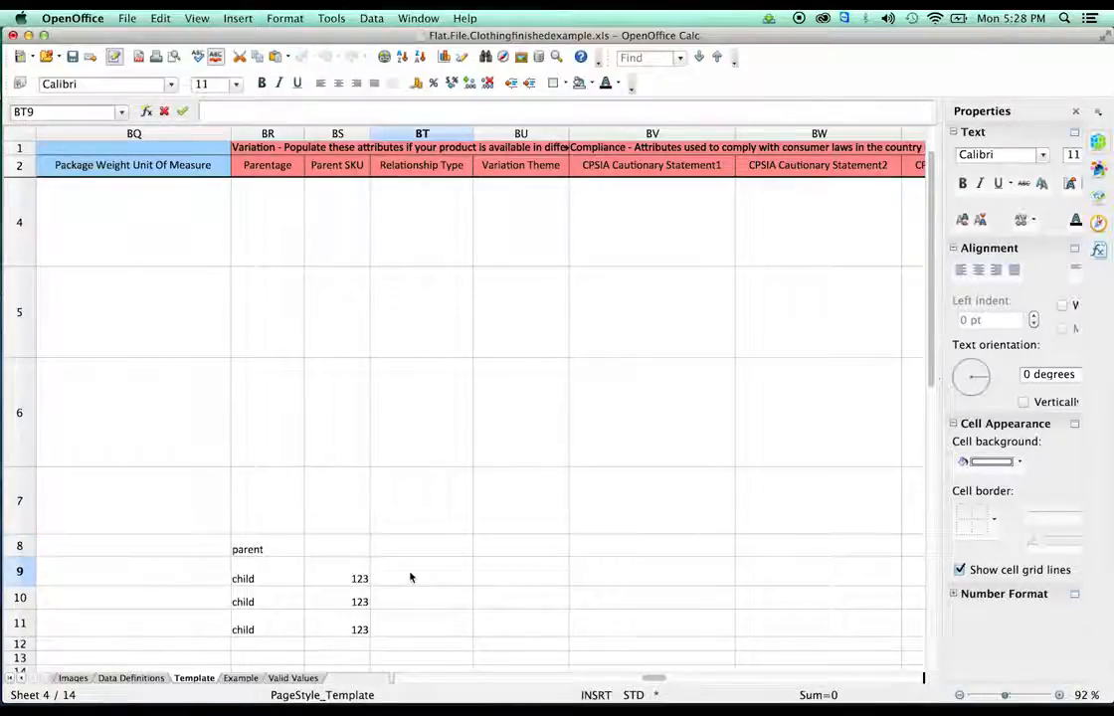
pyautogui.write('V')
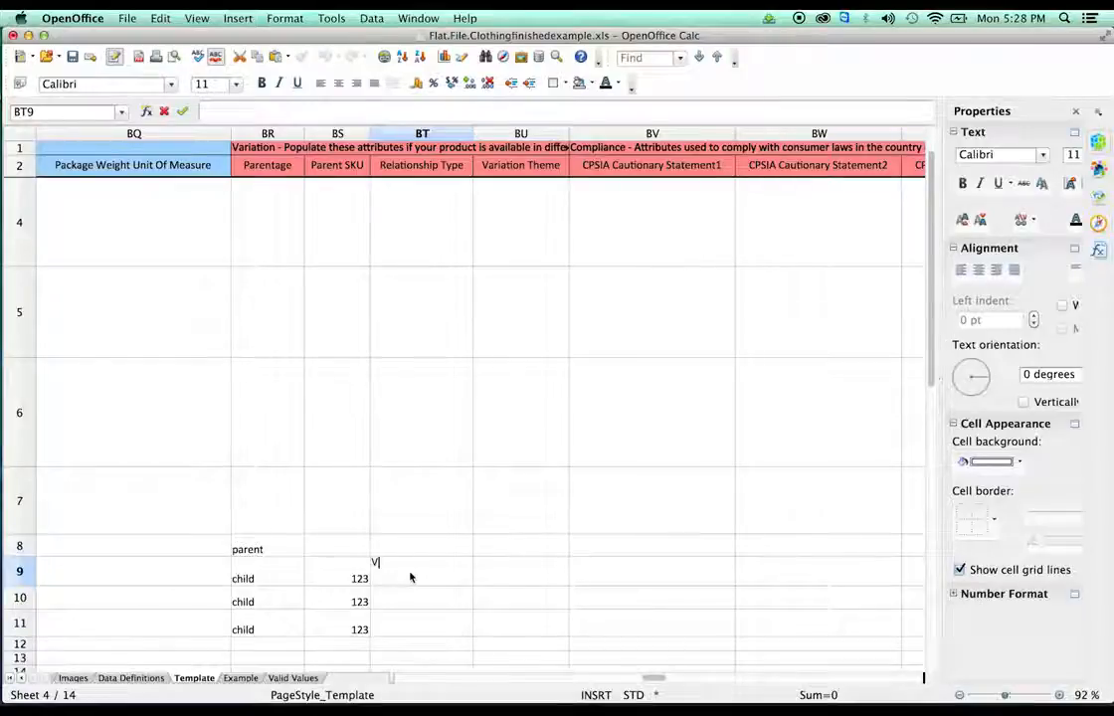
pyautogui.write('aria')
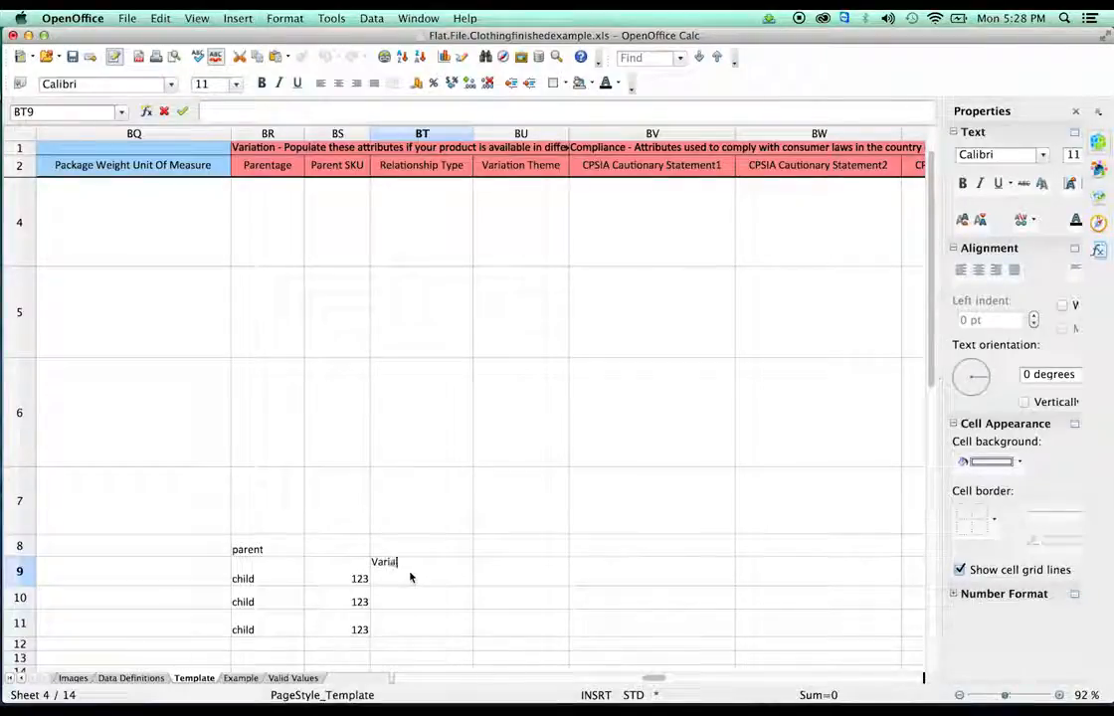
pyautogui.write('tion')
pyautogui.press('Return')
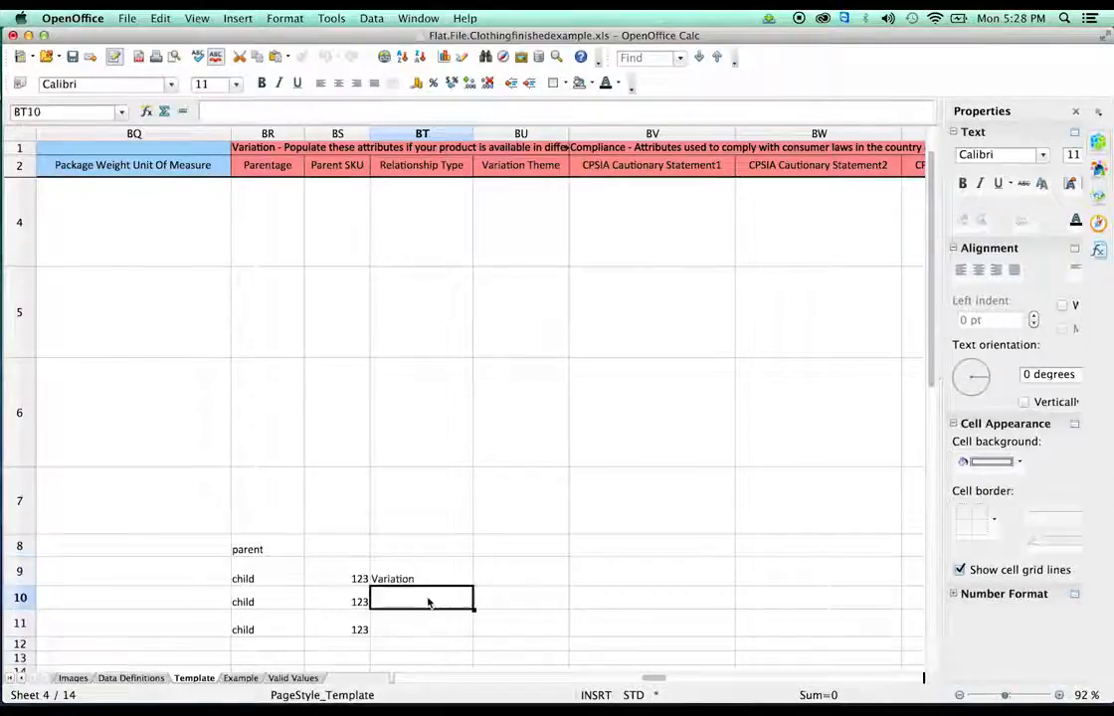
pyautogui.press('Up')
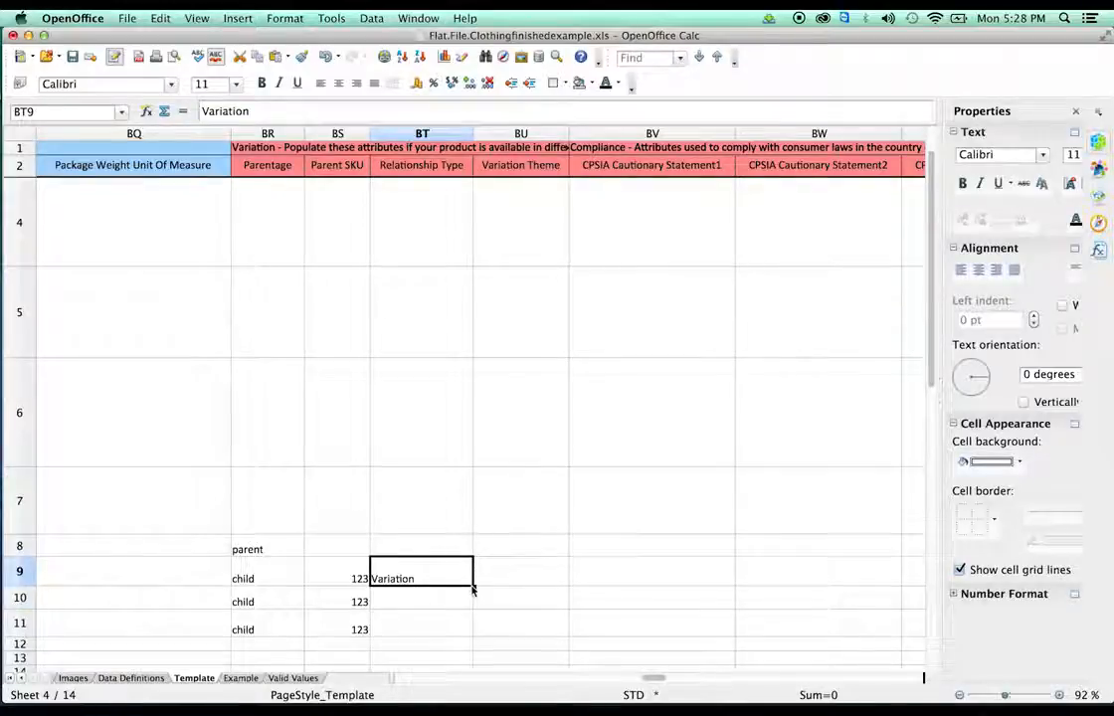
pyautogui.moveTo(473, 586); pyautogui.dragTo(468, 629)
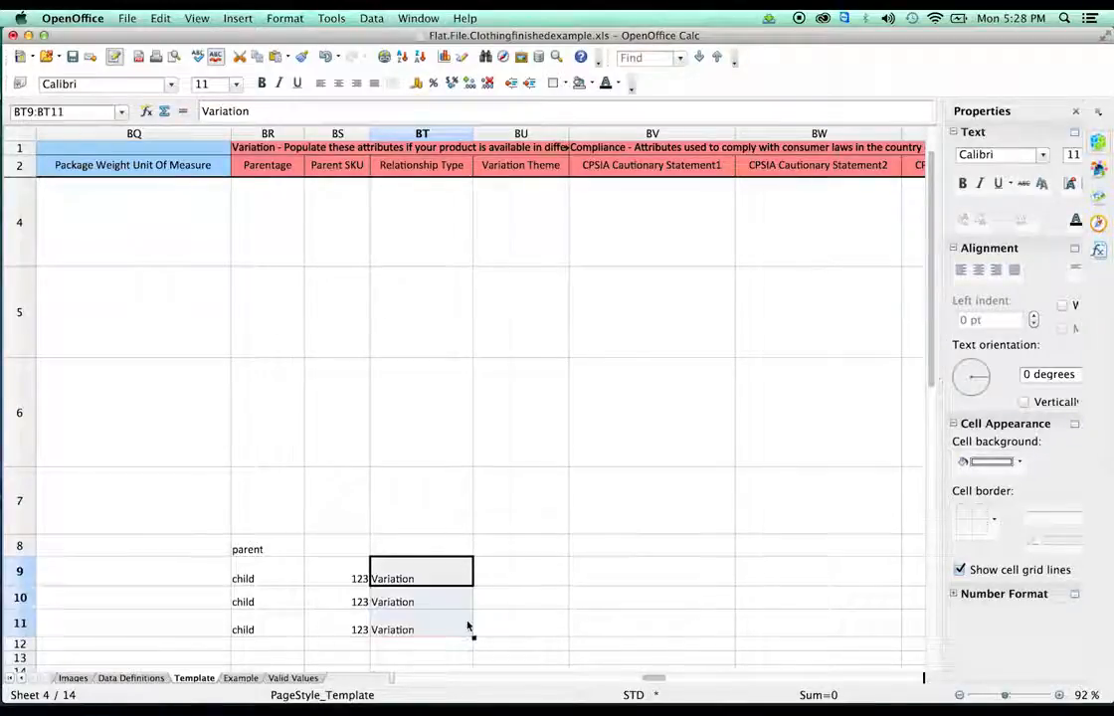
# Step: Search the Valid Values sheet for "variation", continuing from the beginning of the sheet, to locate the Variation Theme columns
pyautogui.click(504, 554)
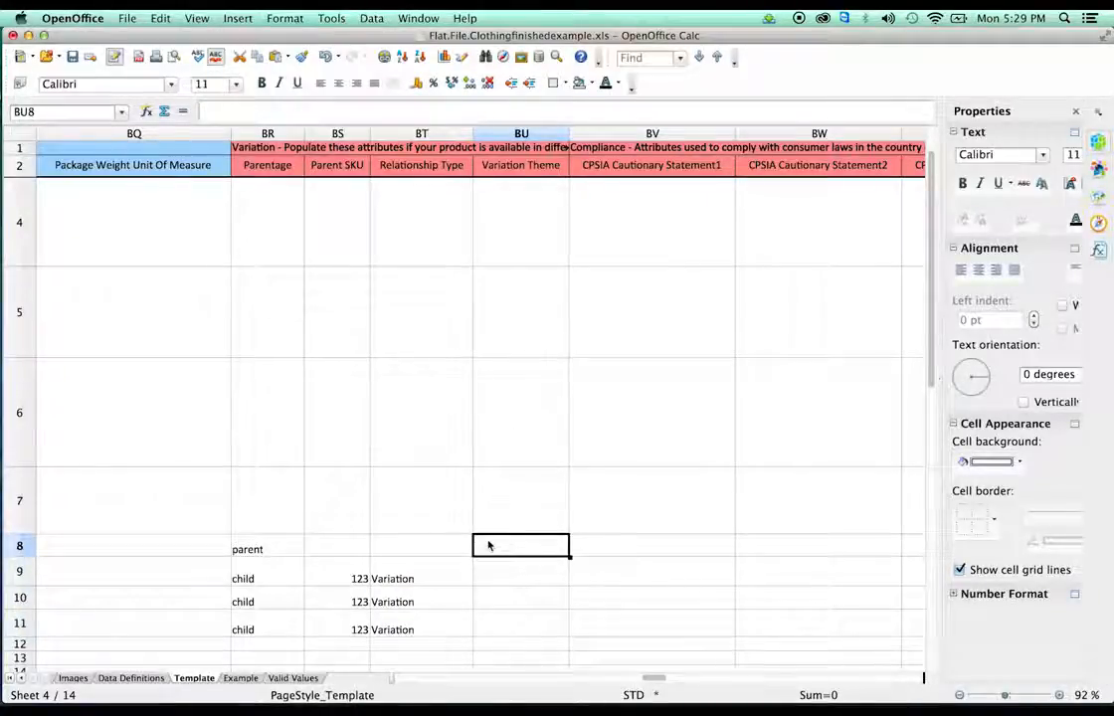
pyautogui.click(304, 679)
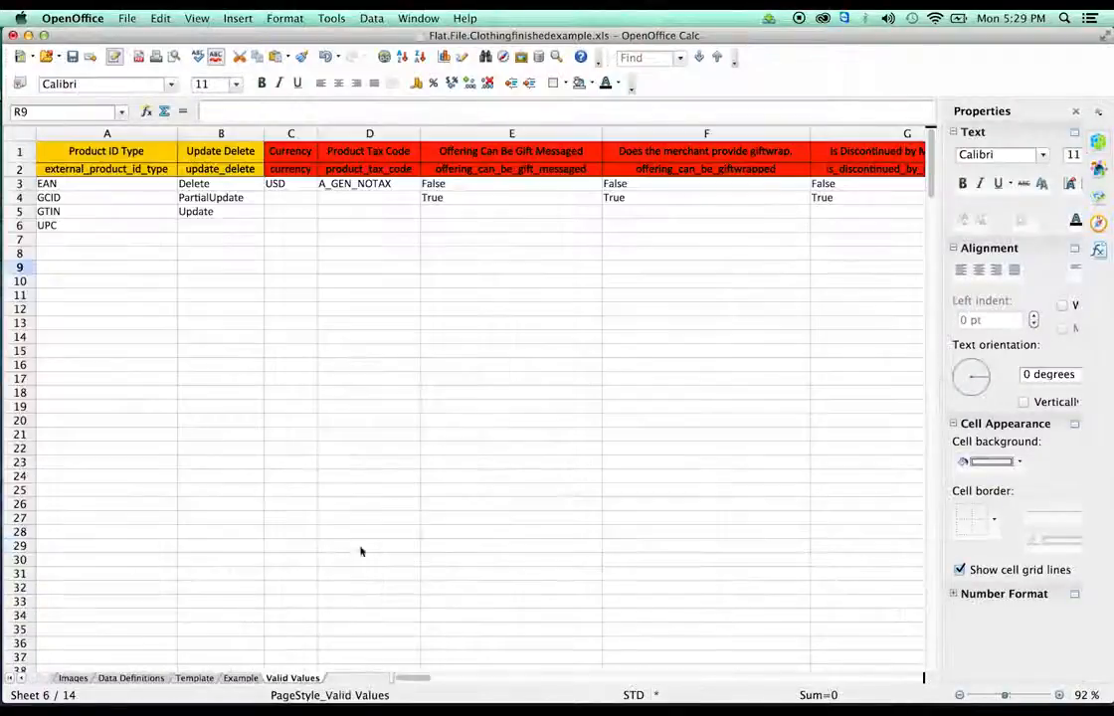
pyautogui.click(361, 508)
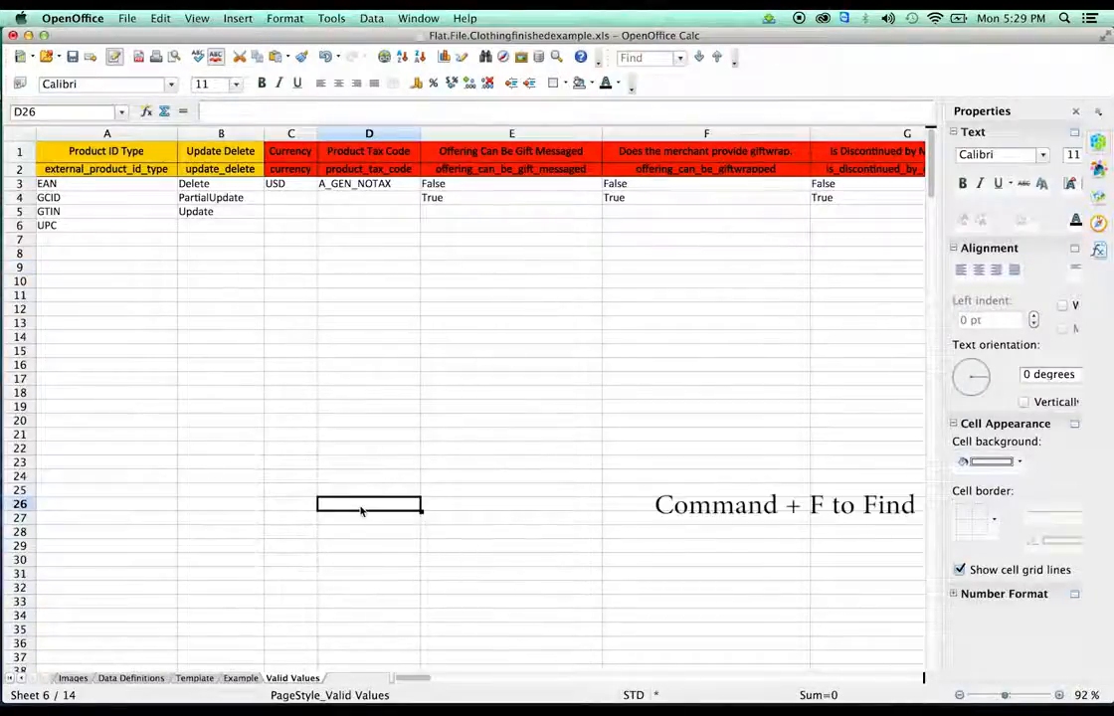
pyautogui.press('super+f')
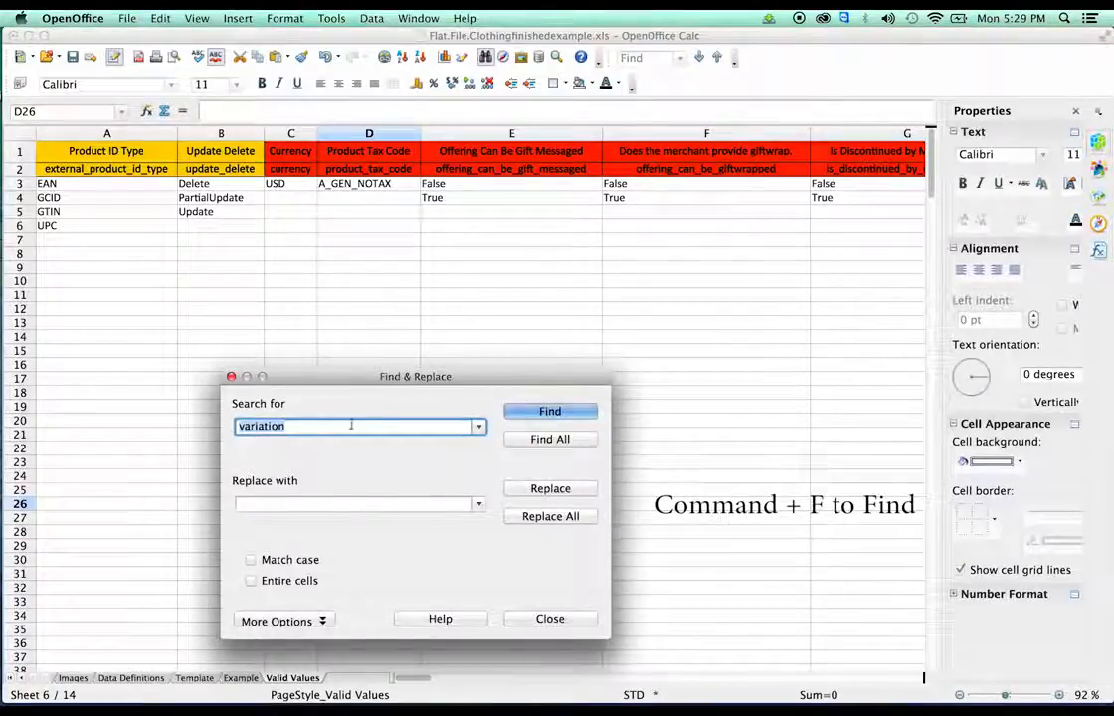
pyautogui.press('Return')
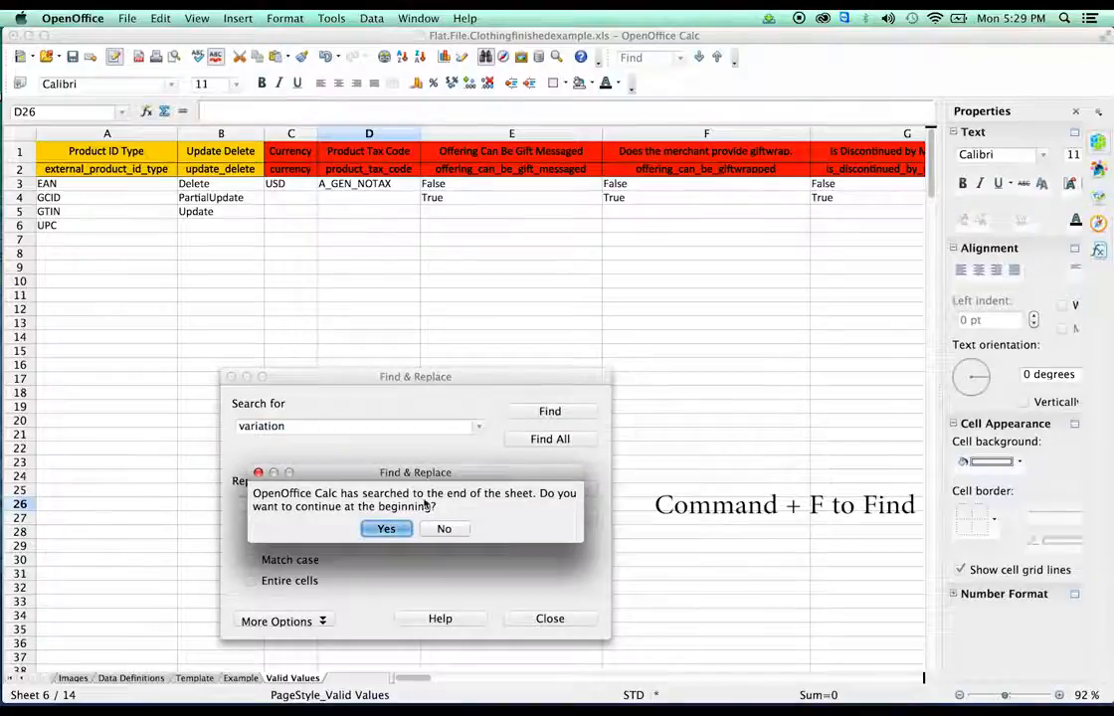
pyautogui.click(386, 528)
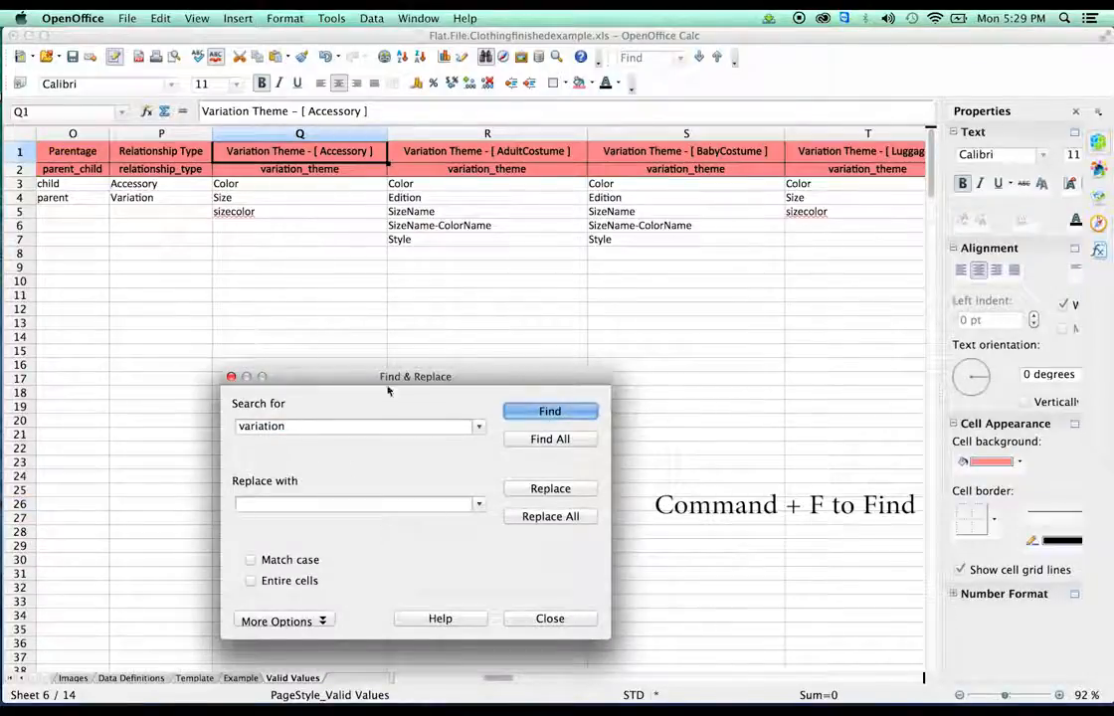
pyautogui.click(231, 376)
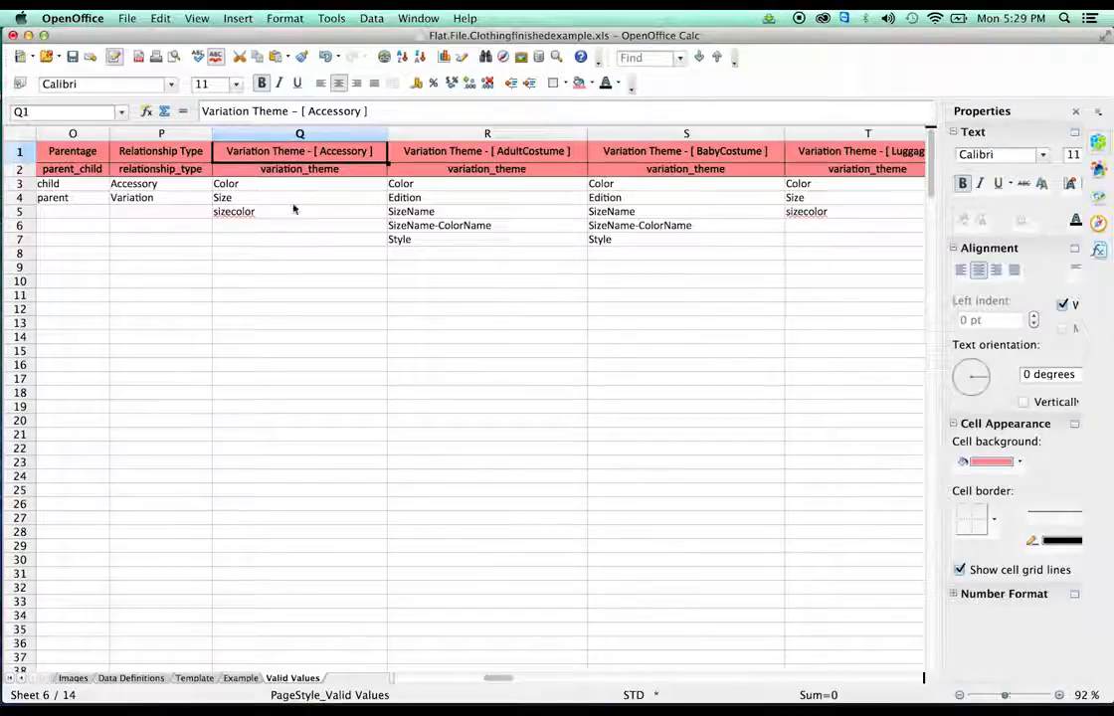
# Step: Review the allowed Accessory variation theme values in Q3 to Q5 of the Valid Values sheet
pyautogui.click(237, 187)
pyautogui.click(236, 199)
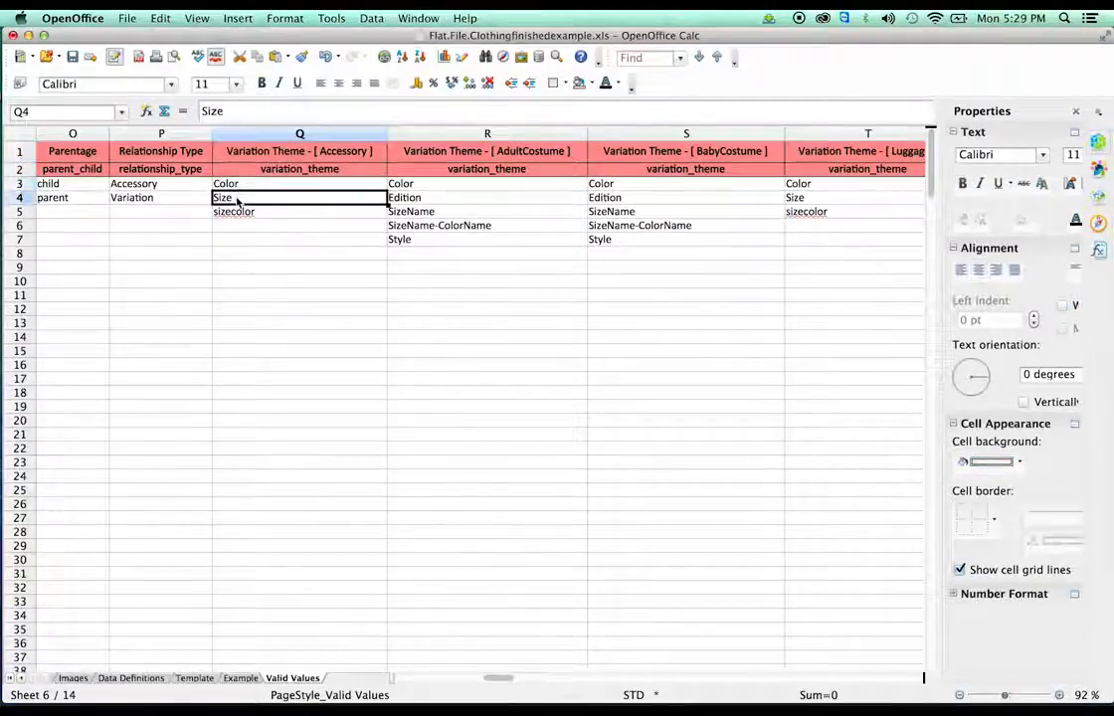
pyautogui.click(239, 213)
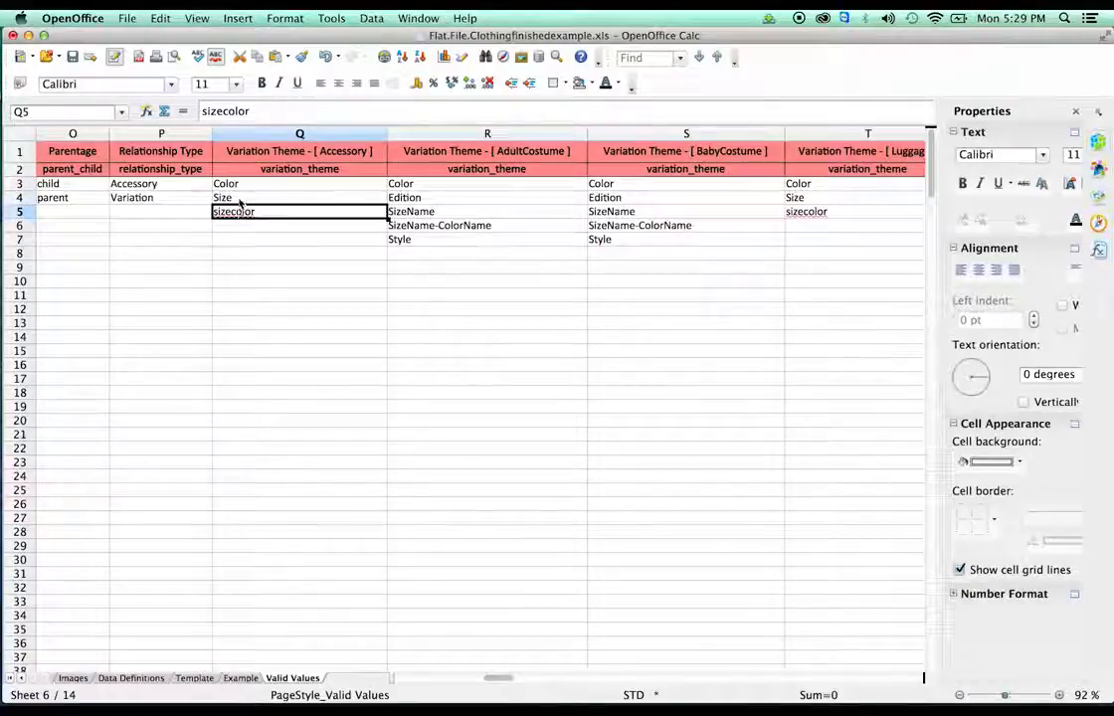
pyautogui.click(239, 200)
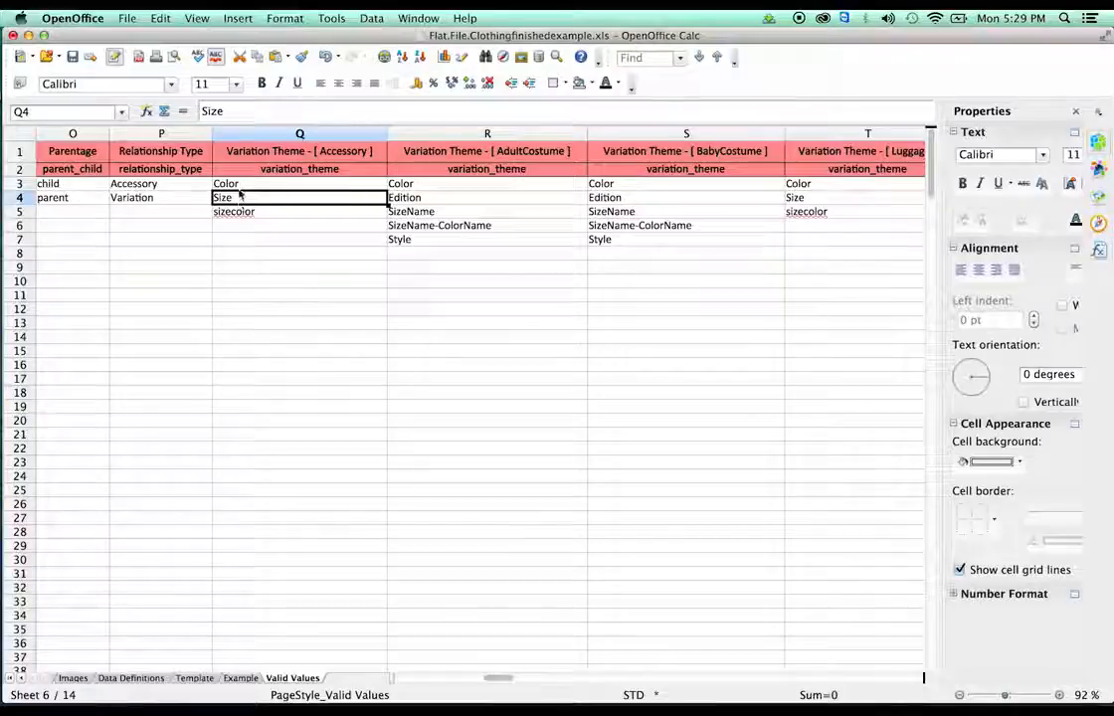
pyautogui.click(239, 186)
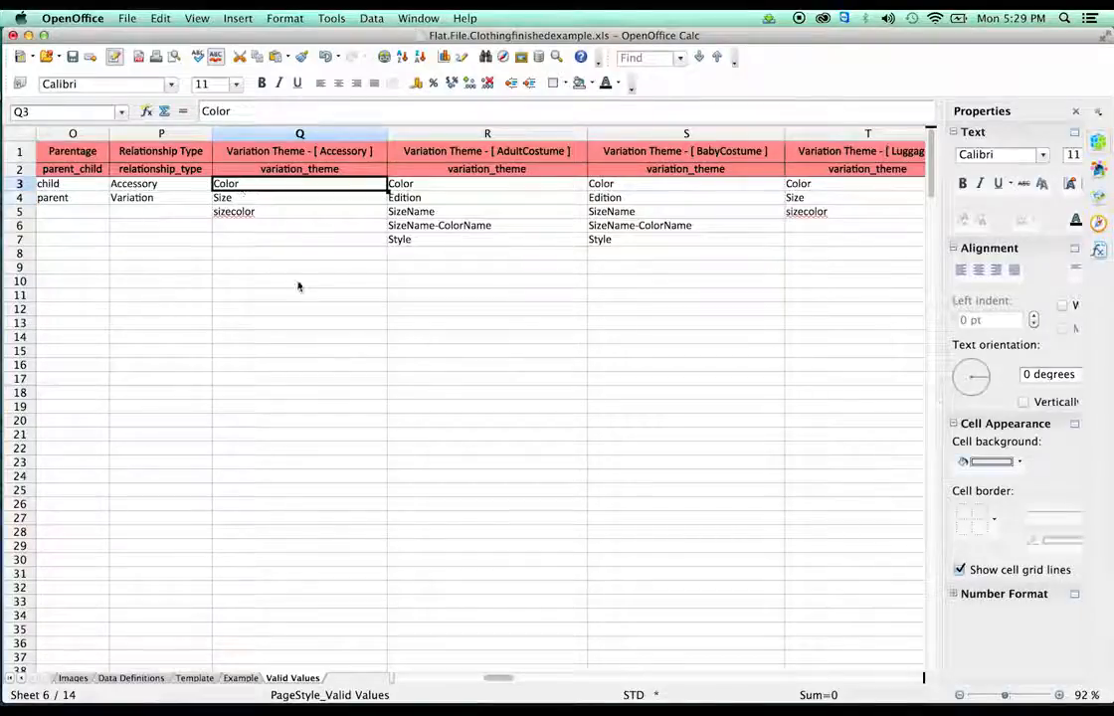
# Step: Enter "Color" as the parent row's Variation Theme in BU8 of the Template sheet
pyautogui.click(195, 679)
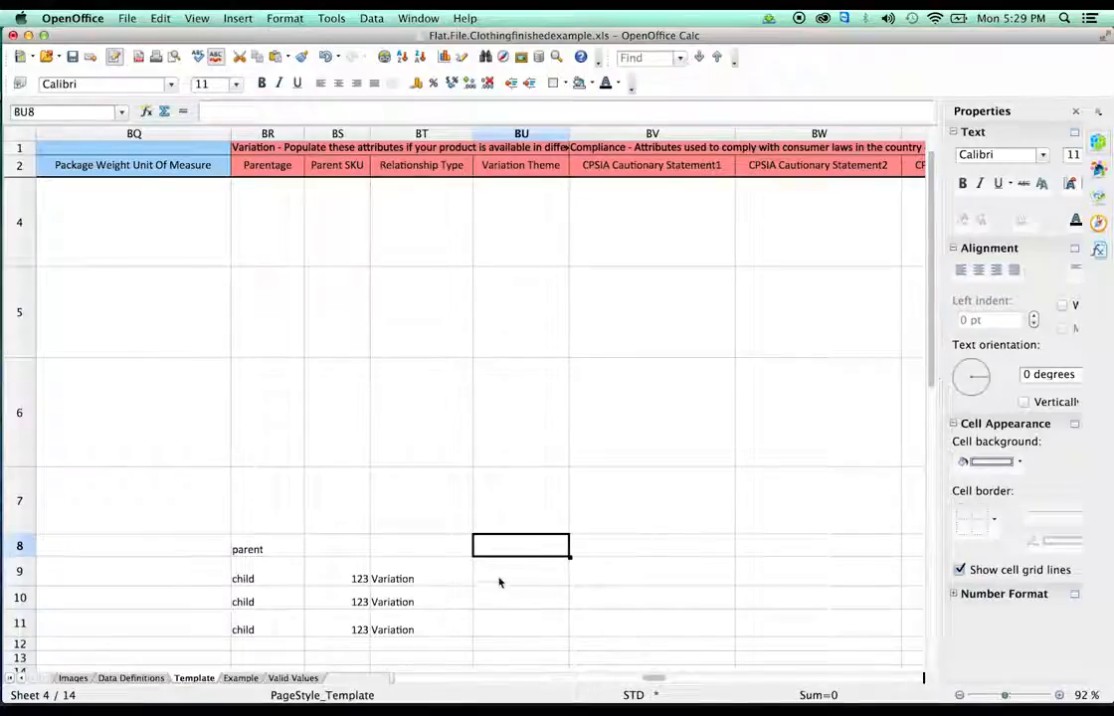
pyautogui.doubleClick(517, 549)
pyautogui.write('C')
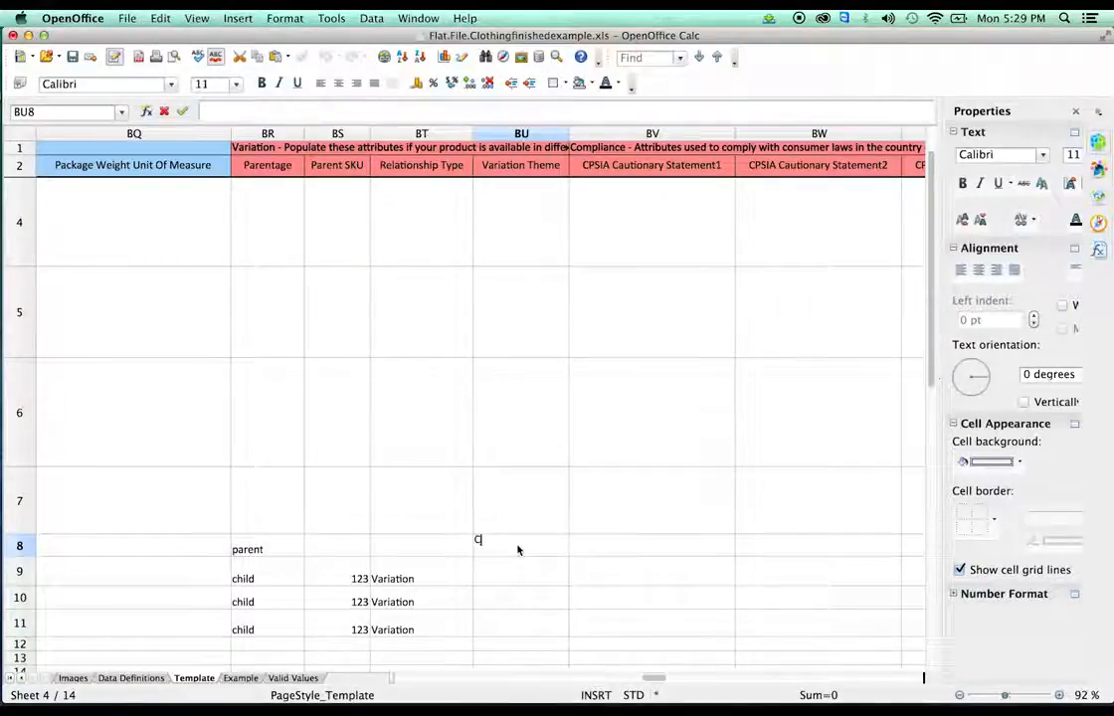
pyautogui.write('olor')
pyautogui.press('Return')
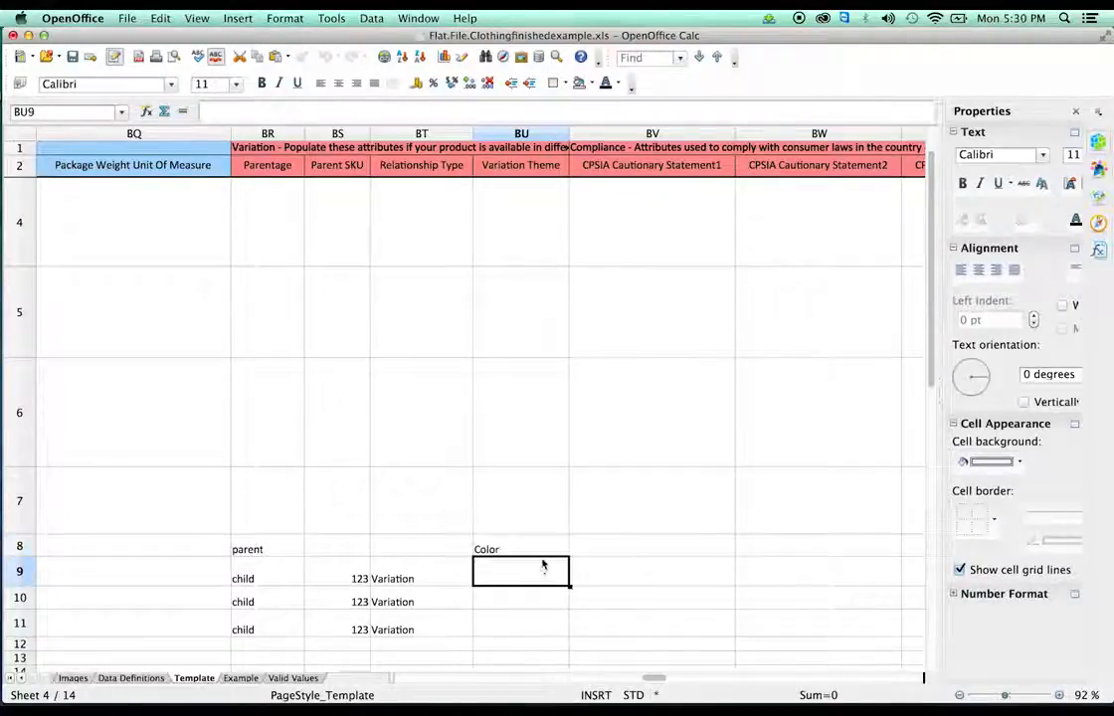
# Step: Fill the parent row's "Color" Variation Theme from BU8 down through the child rows to BU11
pyautogui.click(562, 555)
pyautogui.moveTo(568, 556); pyautogui.dragTo(565, 634)
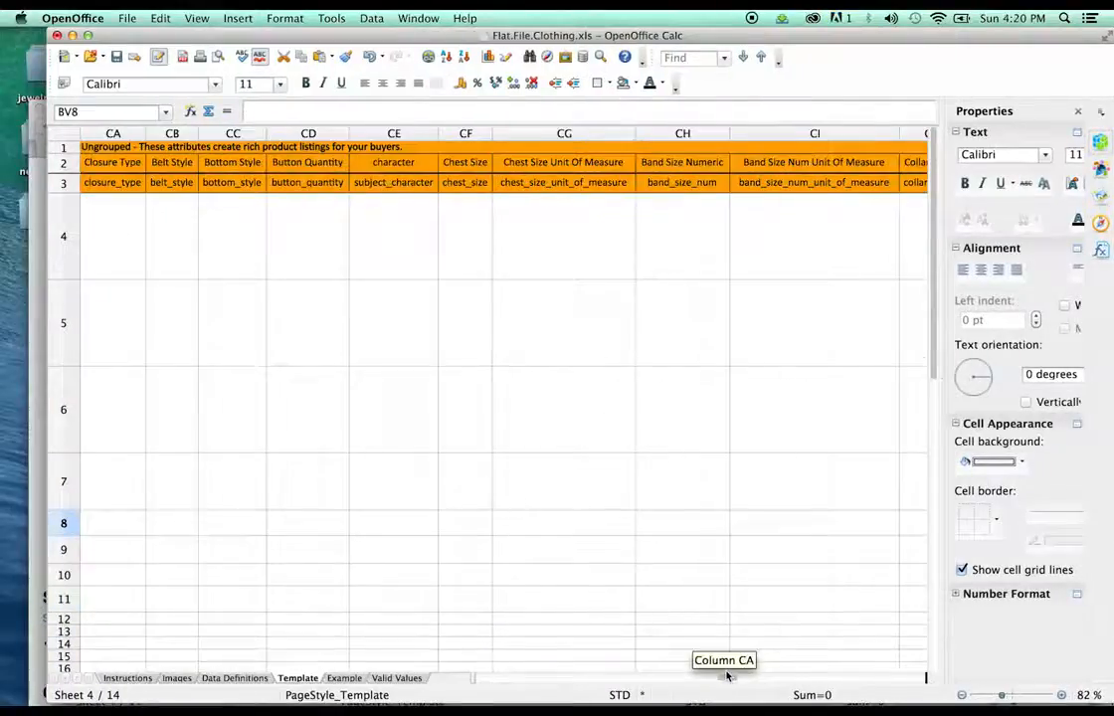
# Step: Look through the ungrouped attribute columns of the Template sheet and open Size cell DQ8 for editing
pyautogui.moveTo(727, 671); pyautogui.dragTo(722, 677)
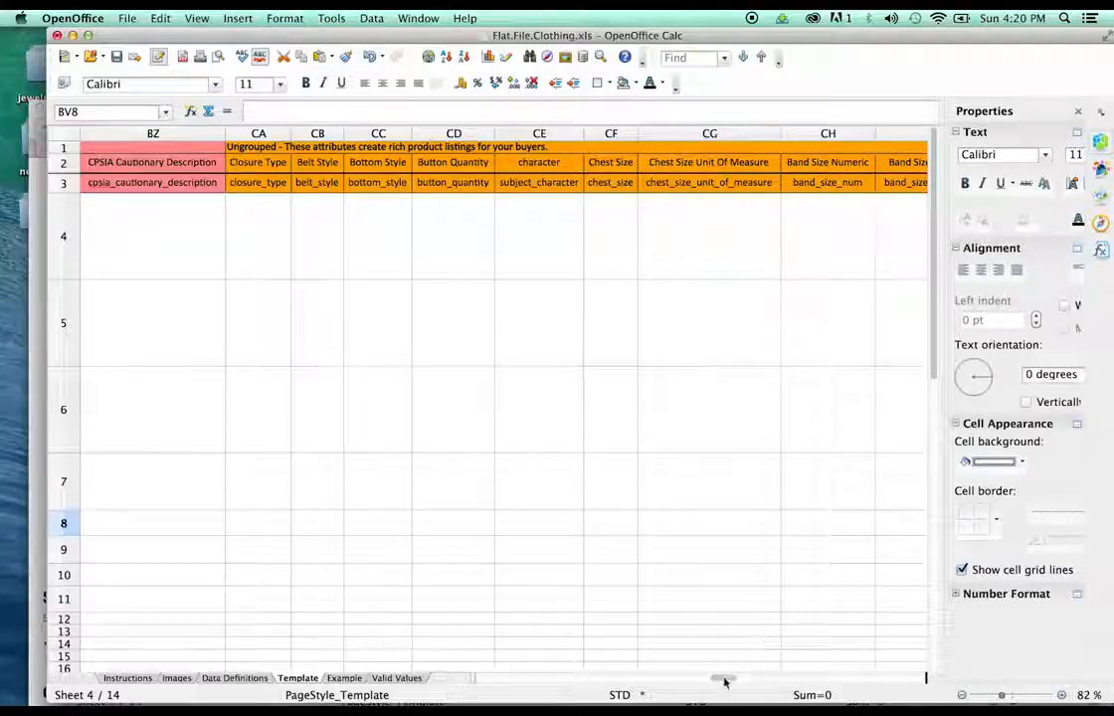
pyautogui.moveTo(728, 682); pyautogui.dragTo(734, 681)
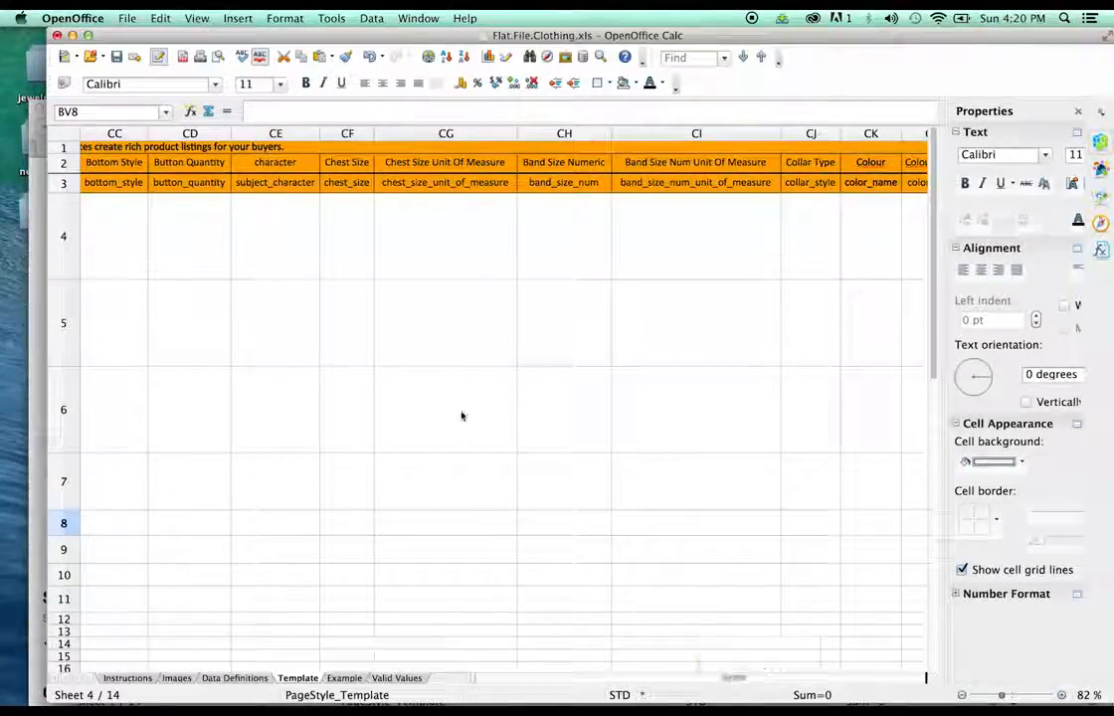
pyautogui.click(752, 678)
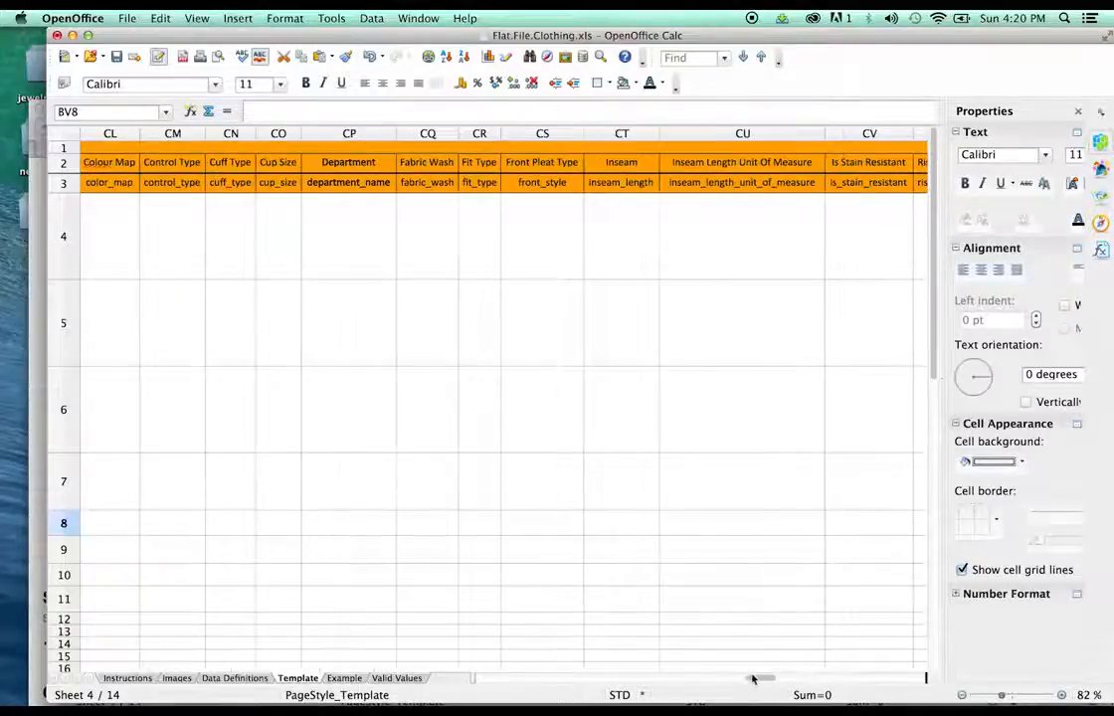
pyautogui.click(765, 677)
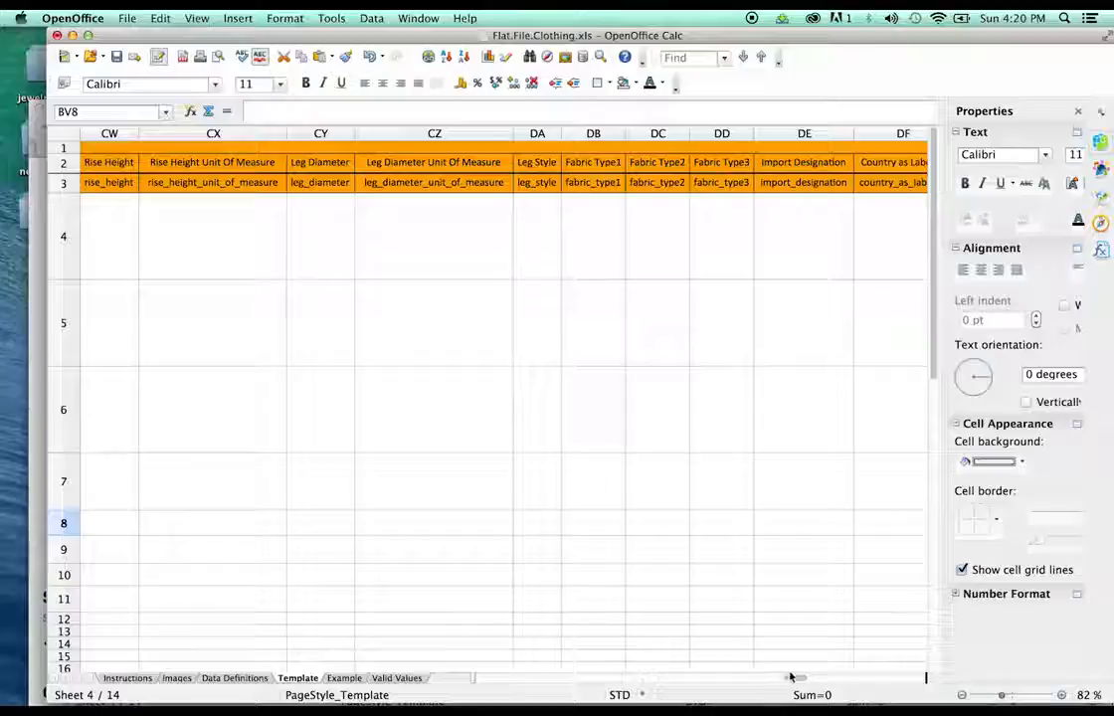
pyautogui.hscroll(3, 791, 678)
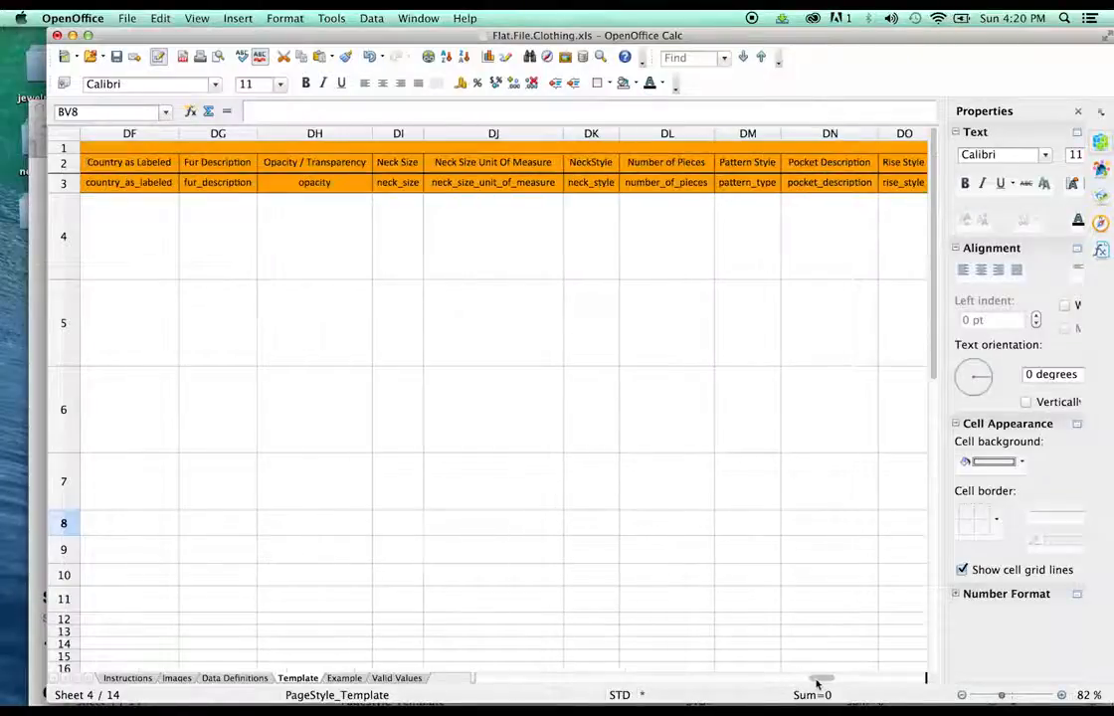
pyautogui.moveTo(818, 684); pyautogui.dragTo(757, 691)
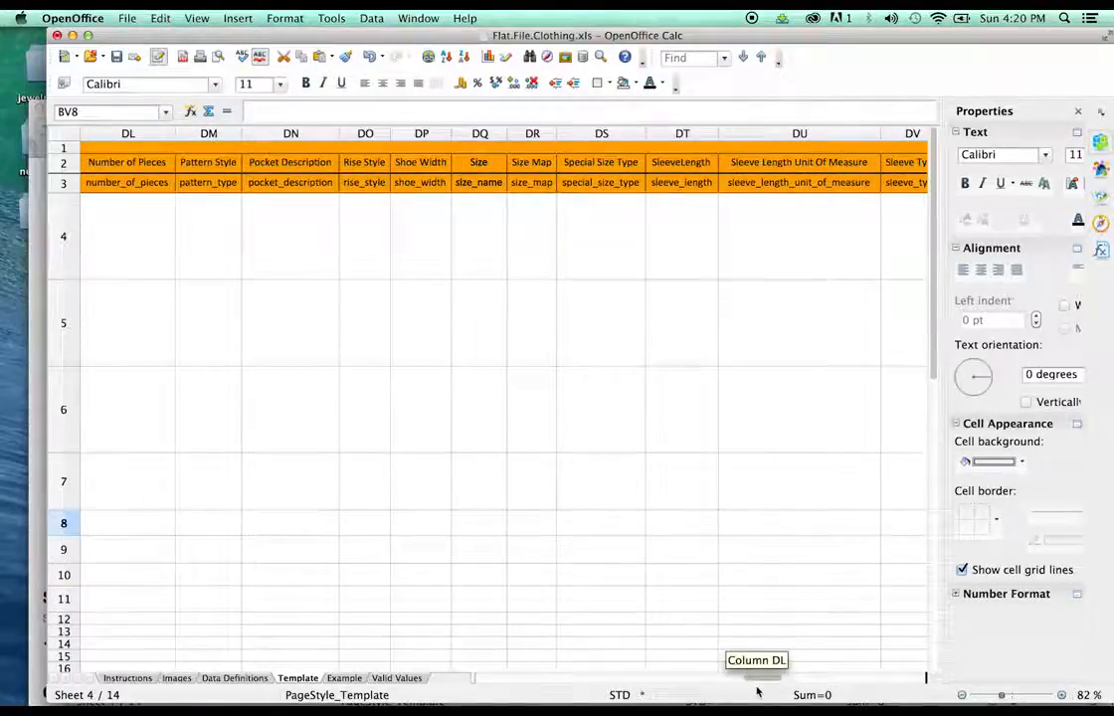
pyautogui.doubleClick(477, 535)
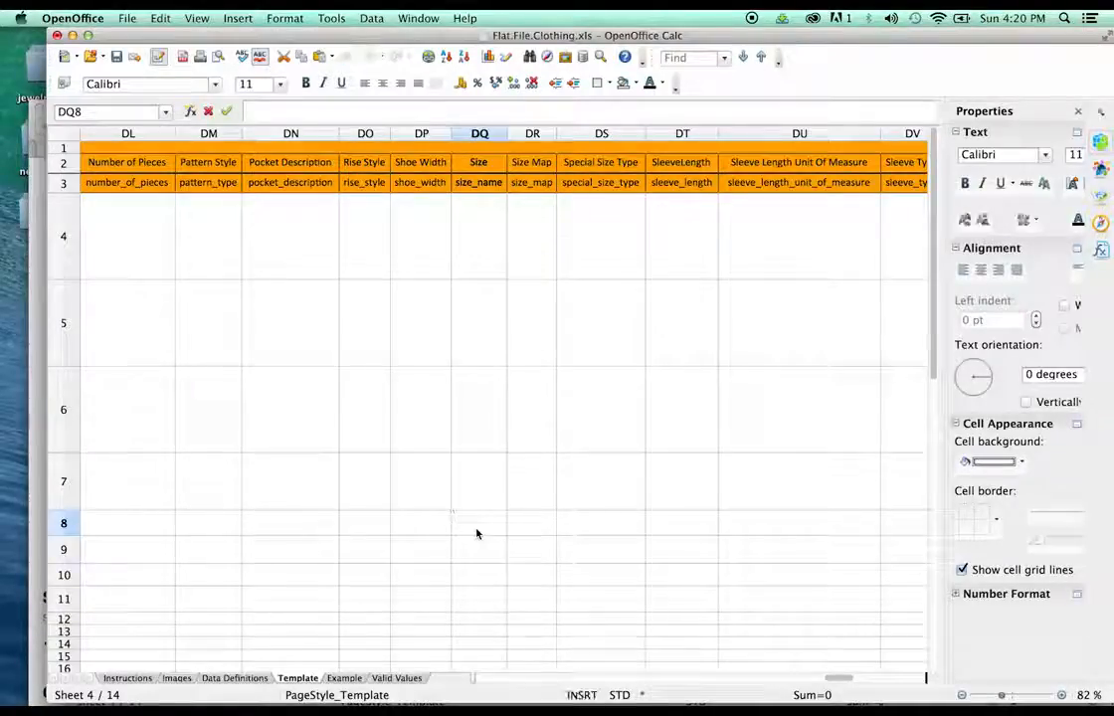
# Step: Enter One Size as the Size in row 8 and fill it down through row 11
pyautogui.write('0')
pyautogui.write('ne S')
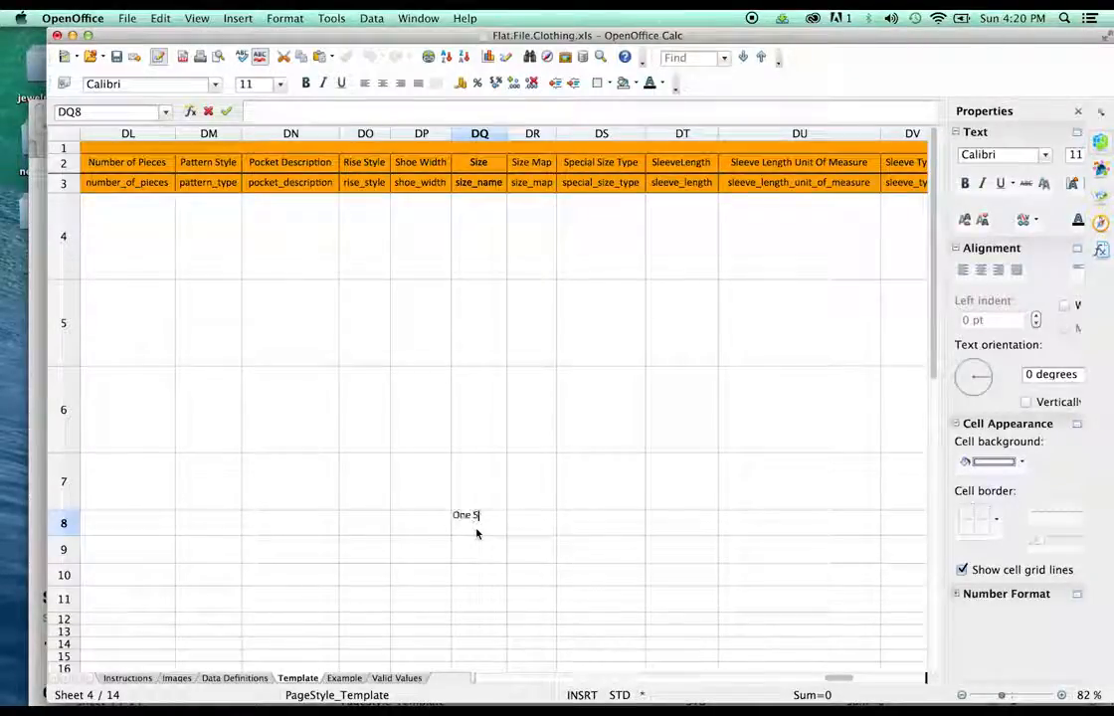
pyautogui.write('ize')
pyautogui.press('Return')
pyautogui.click(487, 527)
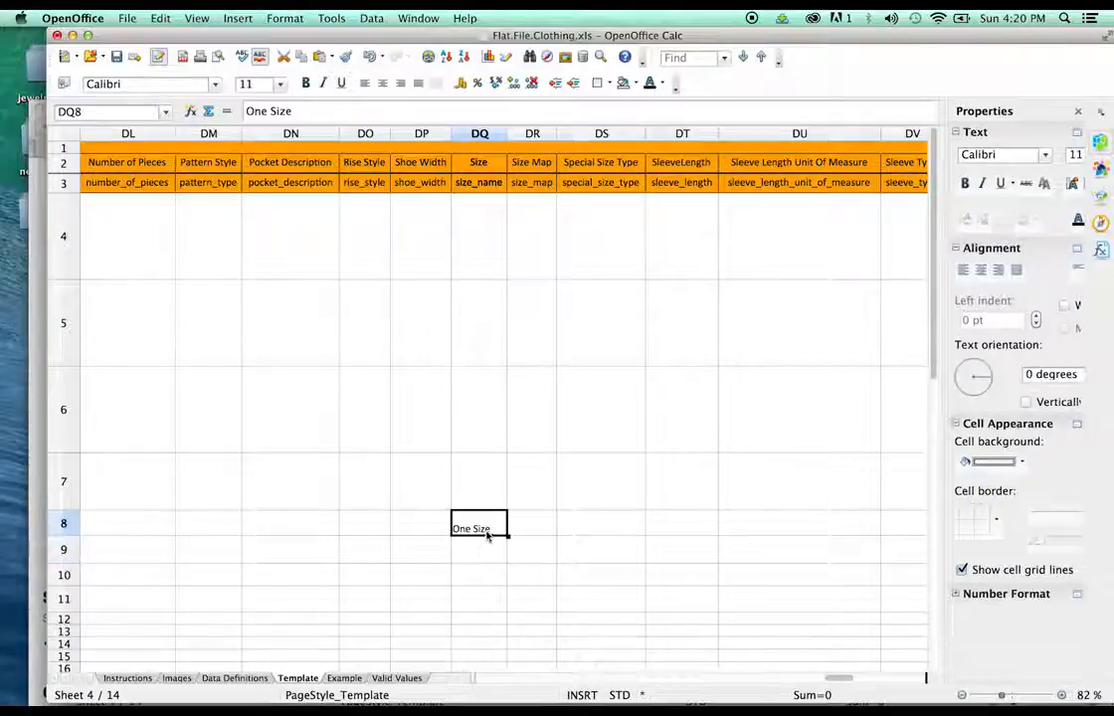
pyautogui.moveTo(507, 536); pyautogui.dragTo(487, 605)
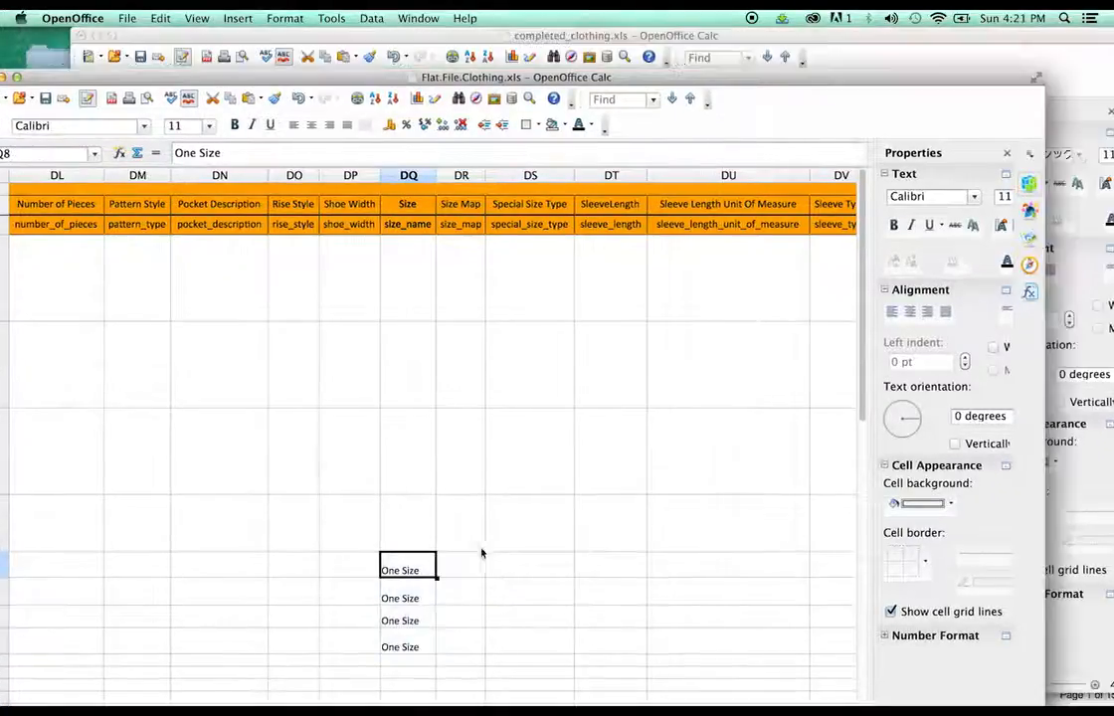
# Step: Copy One Size from the Size column into the Size Map cells DR8 through DR11
pyautogui.click(450, 574)
pyautogui.click(421, 574)
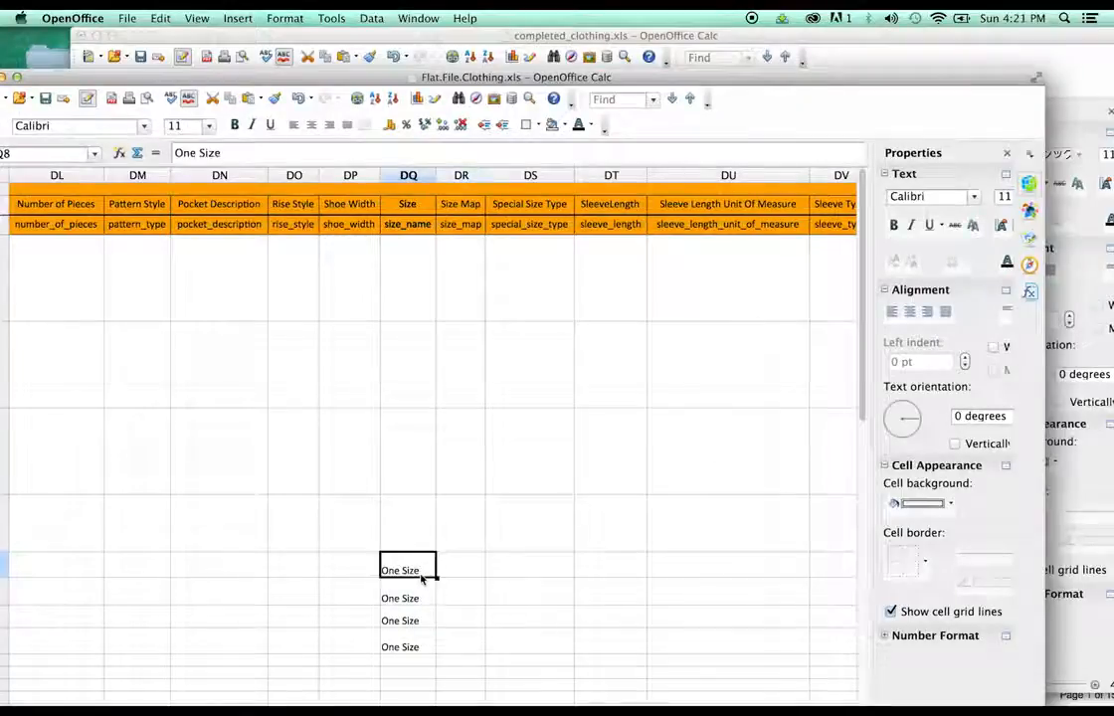
pyautogui.press('super+c')
pyautogui.click(450, 565)
pyautogui.press('super+v')
pyautogui.click(457, 592)
pyautogui.press('super+v')
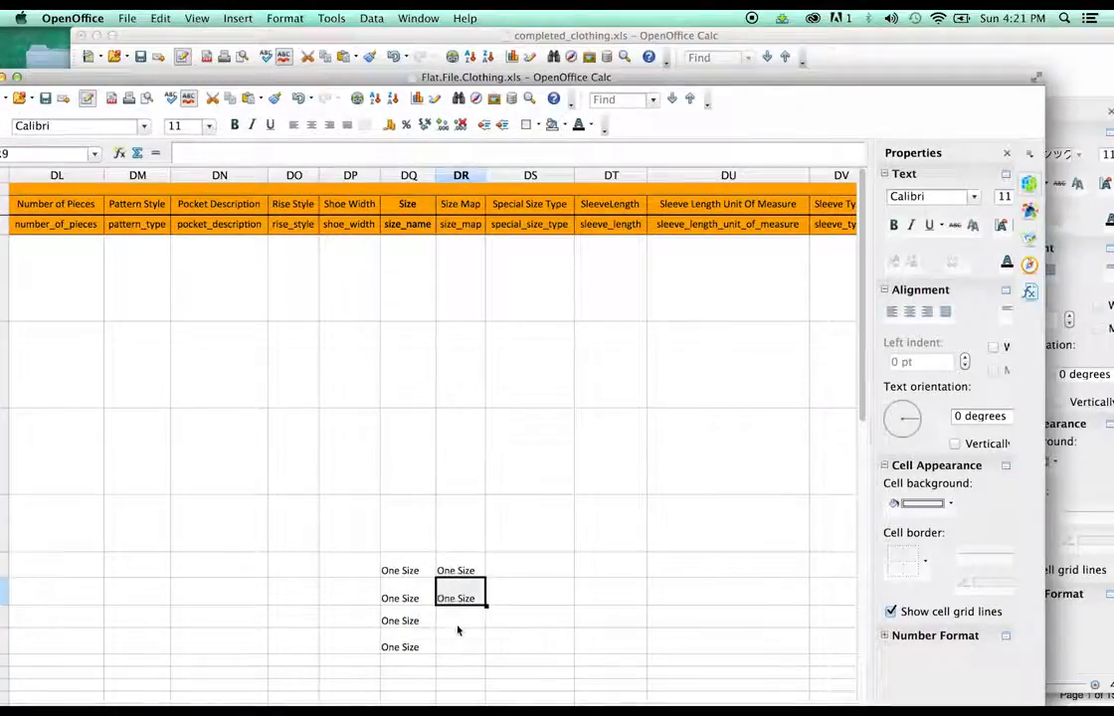
pyautogui.click(458, 621)
pyautogui.press('super+v')
pyautogui.click(458, 646)
pyautogui.press('super+v')
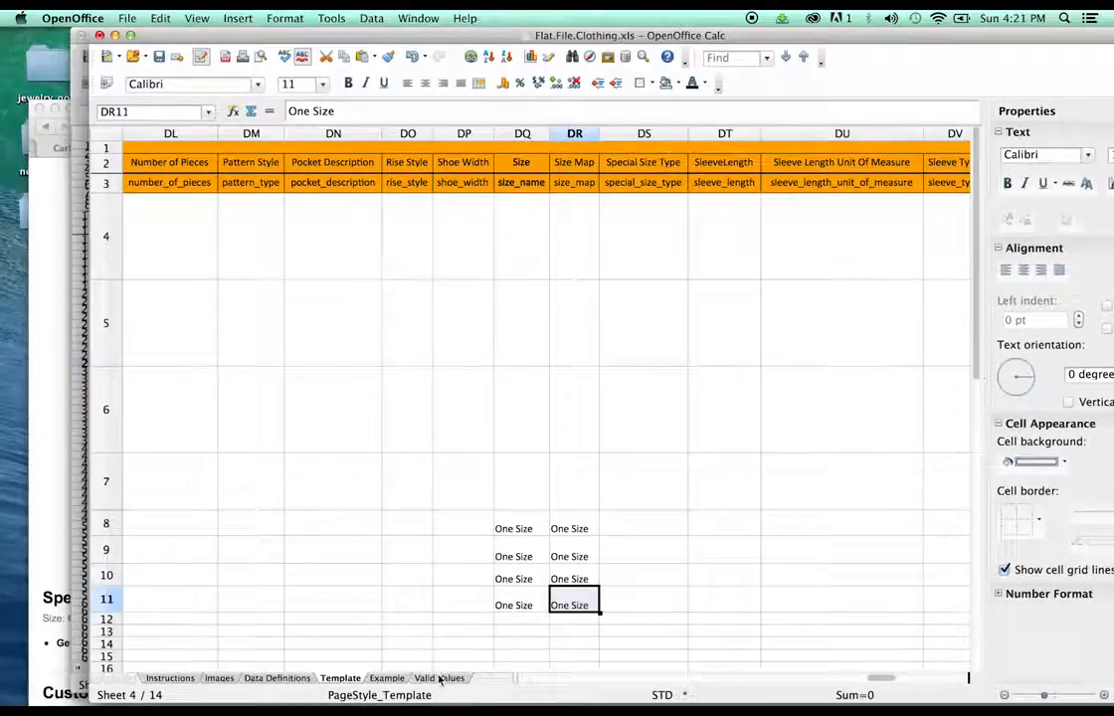
# Step: Search the Valid Values sheet for "size map" and examine its list of accepted values
pyautogui.click(439, 678)
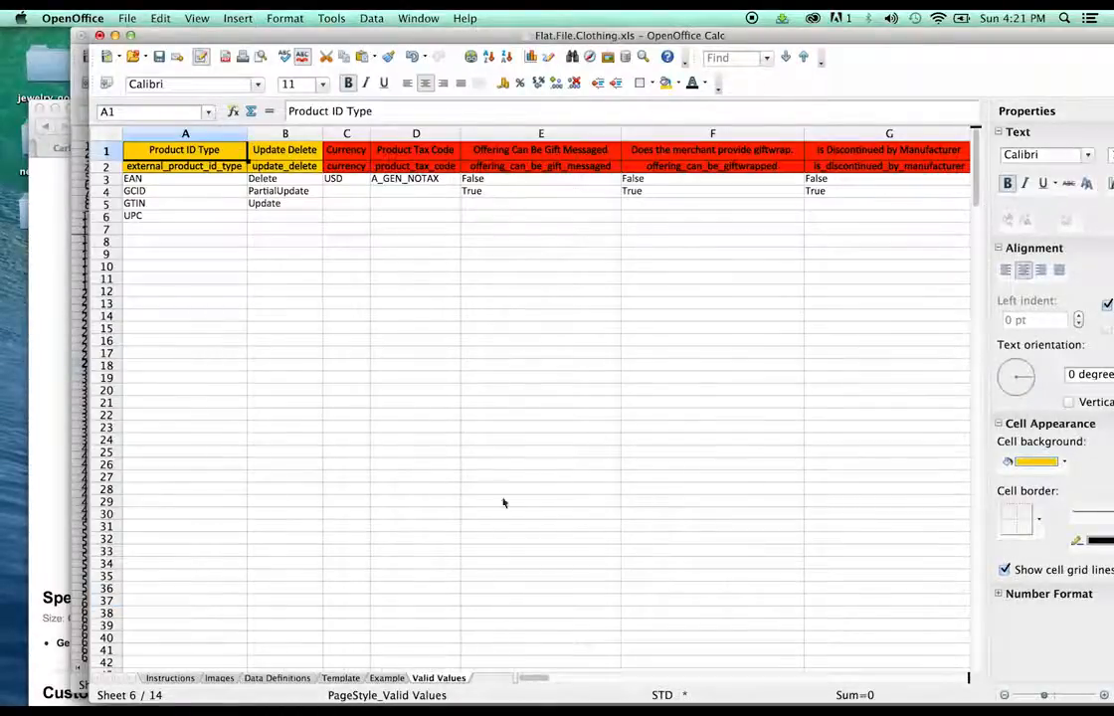
pyautogui.press('super+f')
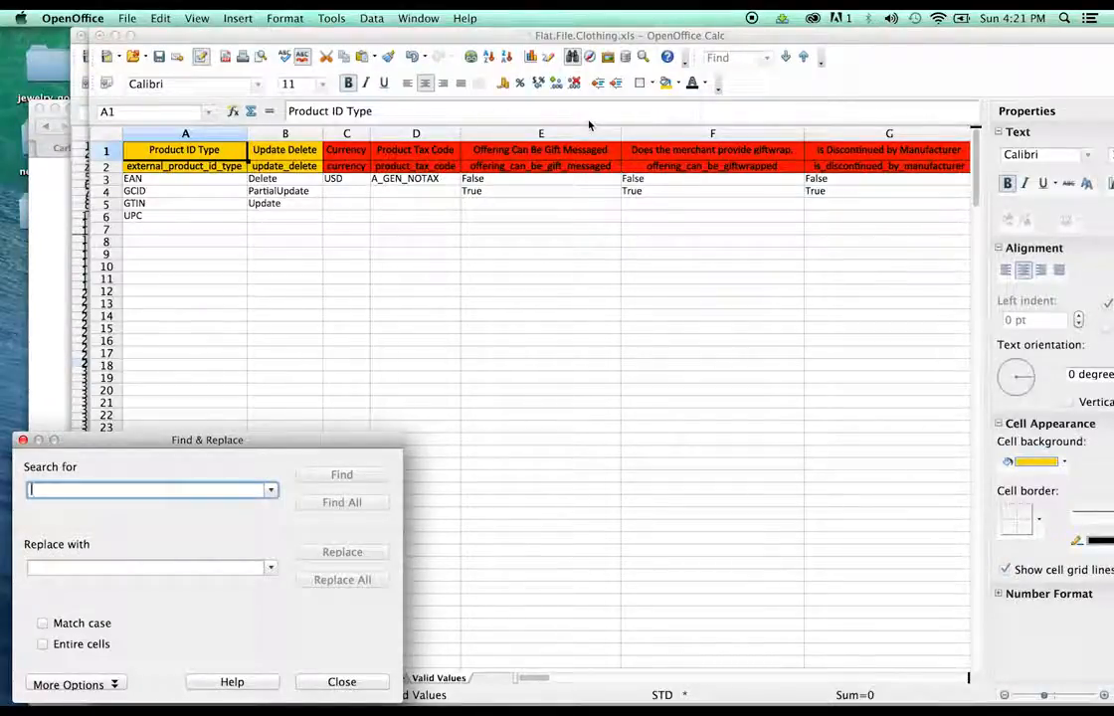
pyautogui.write('size map')
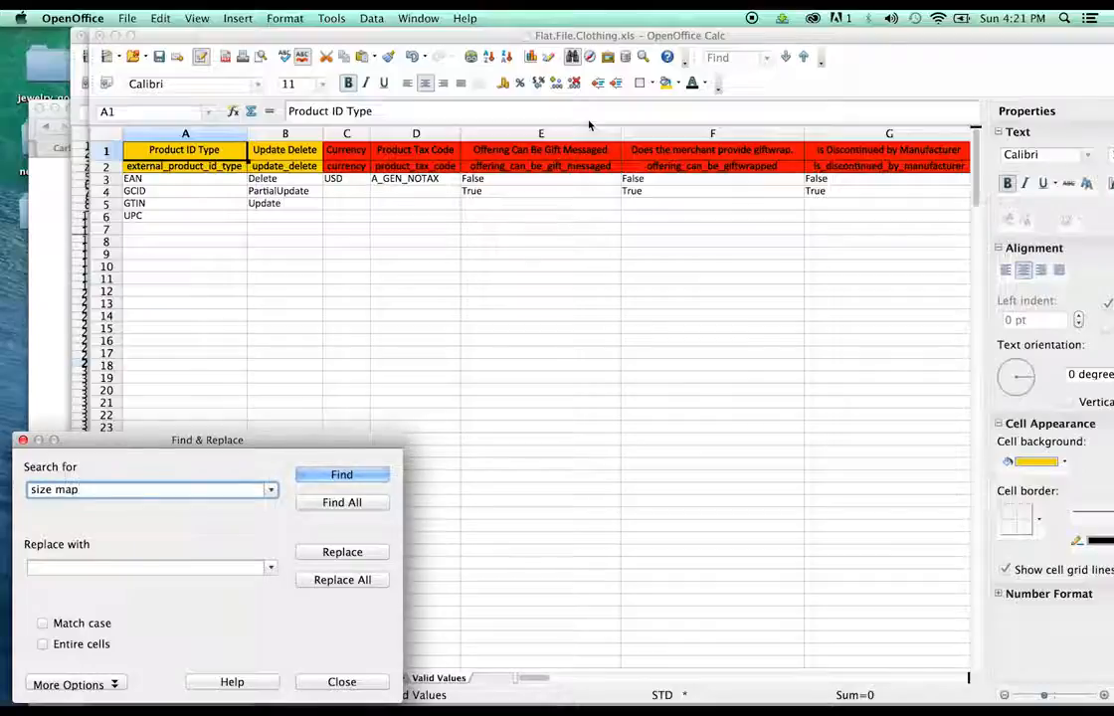
pyautogui.click(343, 475)
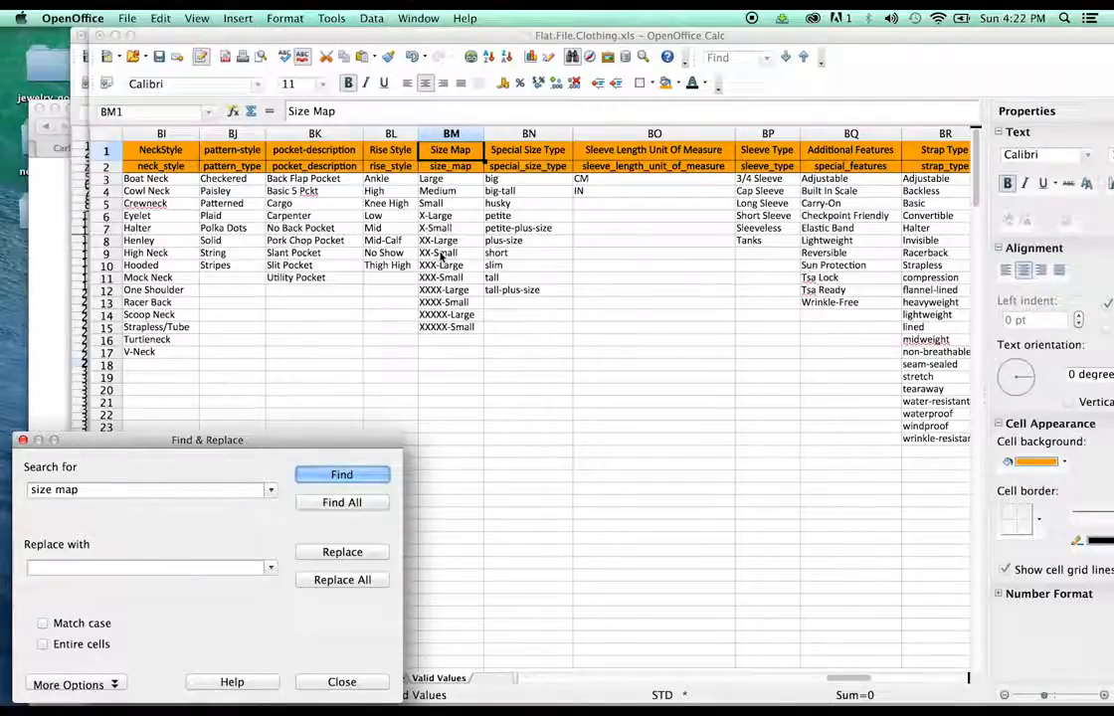
pyautogui.click(375, 393)
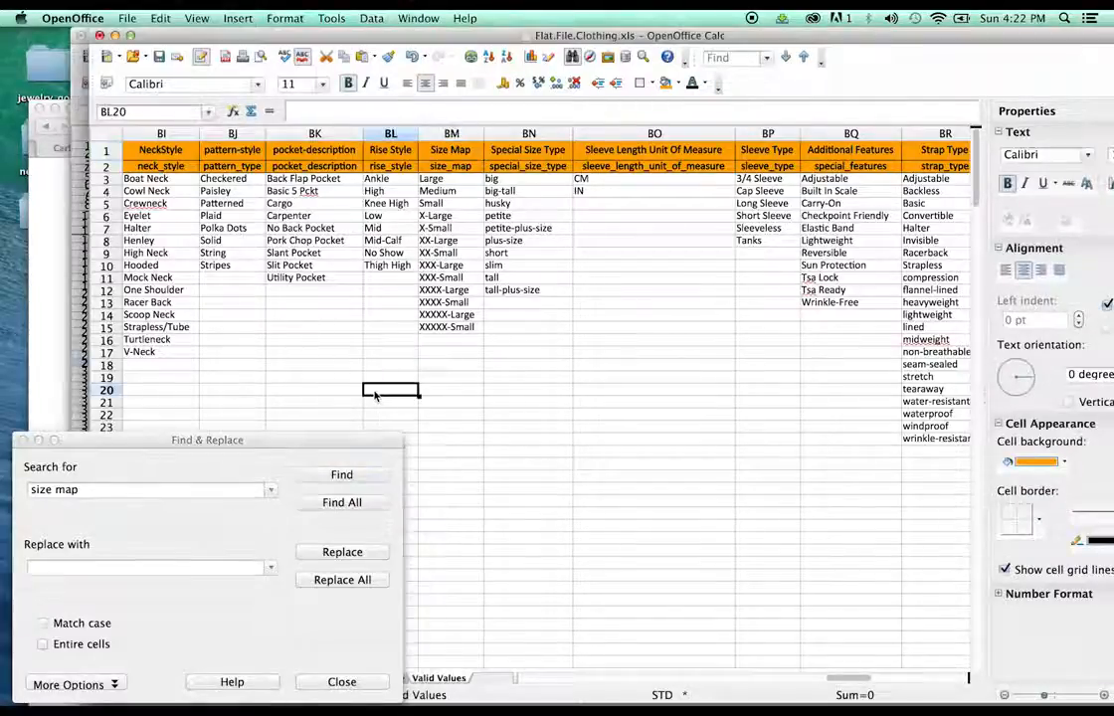
pyautogui.moveTo(404, 33); pyautogui.dragTo(558, 14)
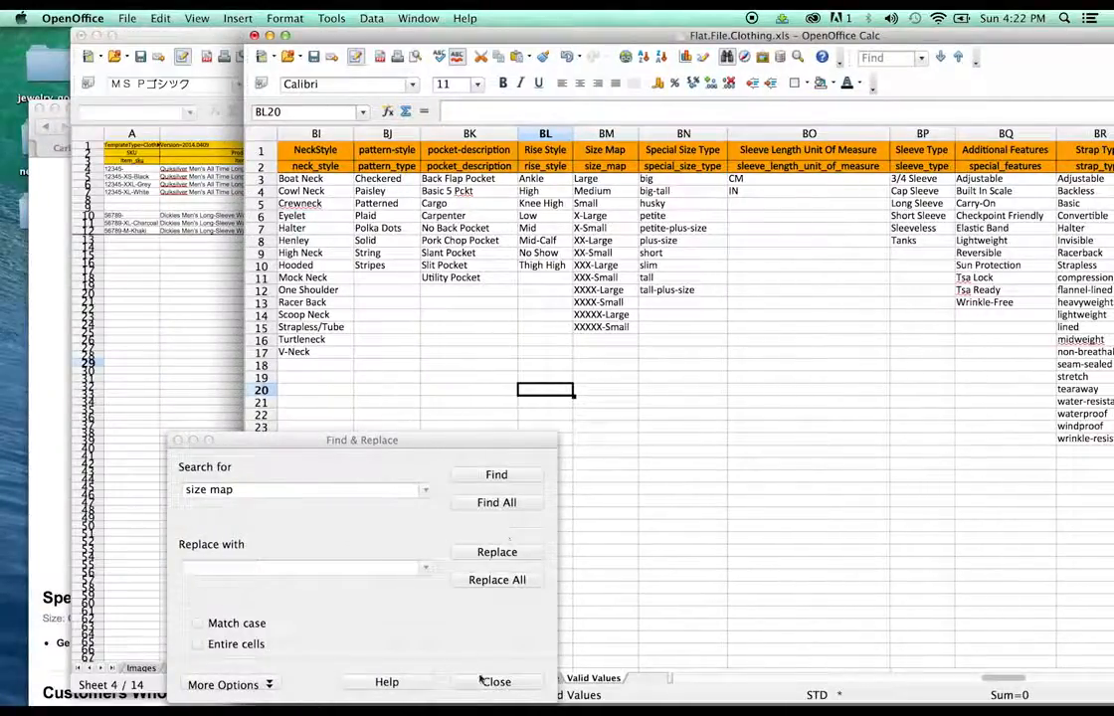
pyautogui.click(484, 682)
# Step: Enter Army Green as the Colour in cell CK8 of the Template sheet
pyautogui.click(511, 679)
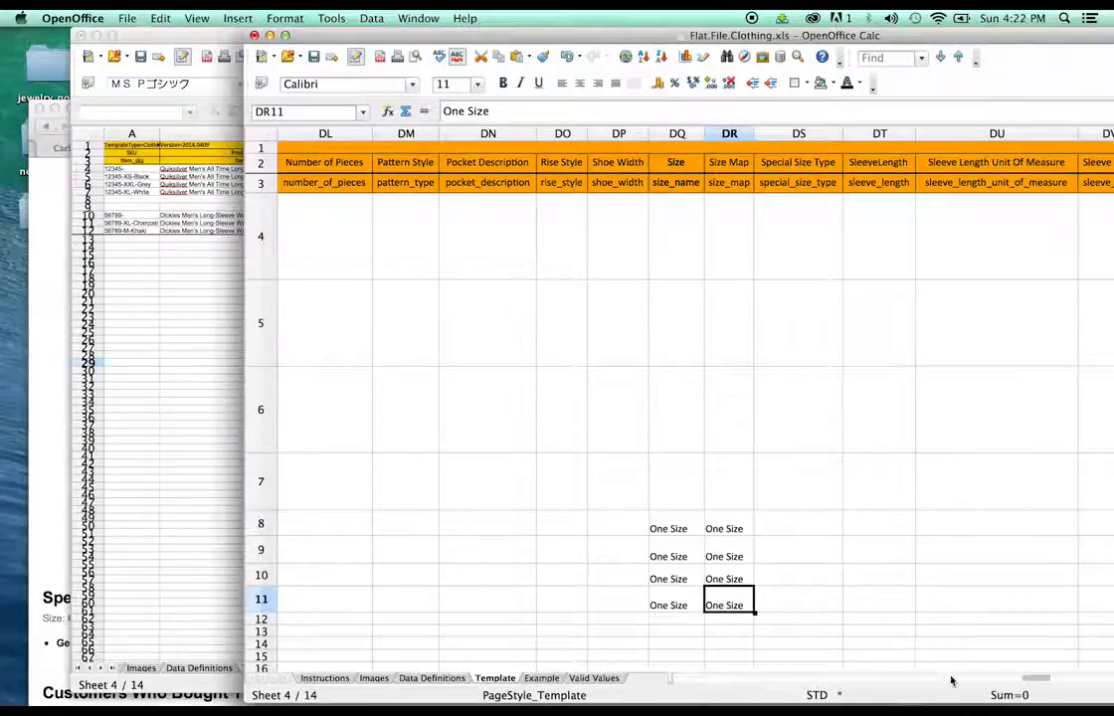
pyautogui.moveTo(1030, 681); pyautogui.dragTo(950, 695)
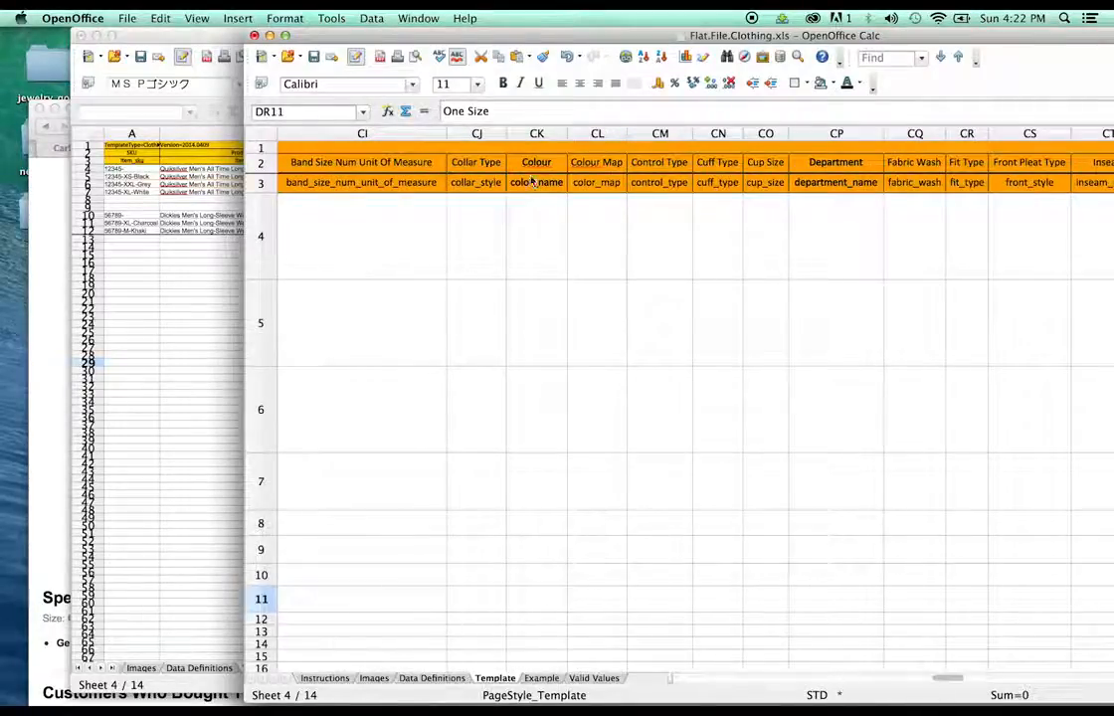
pyautogui.click(538, 531)
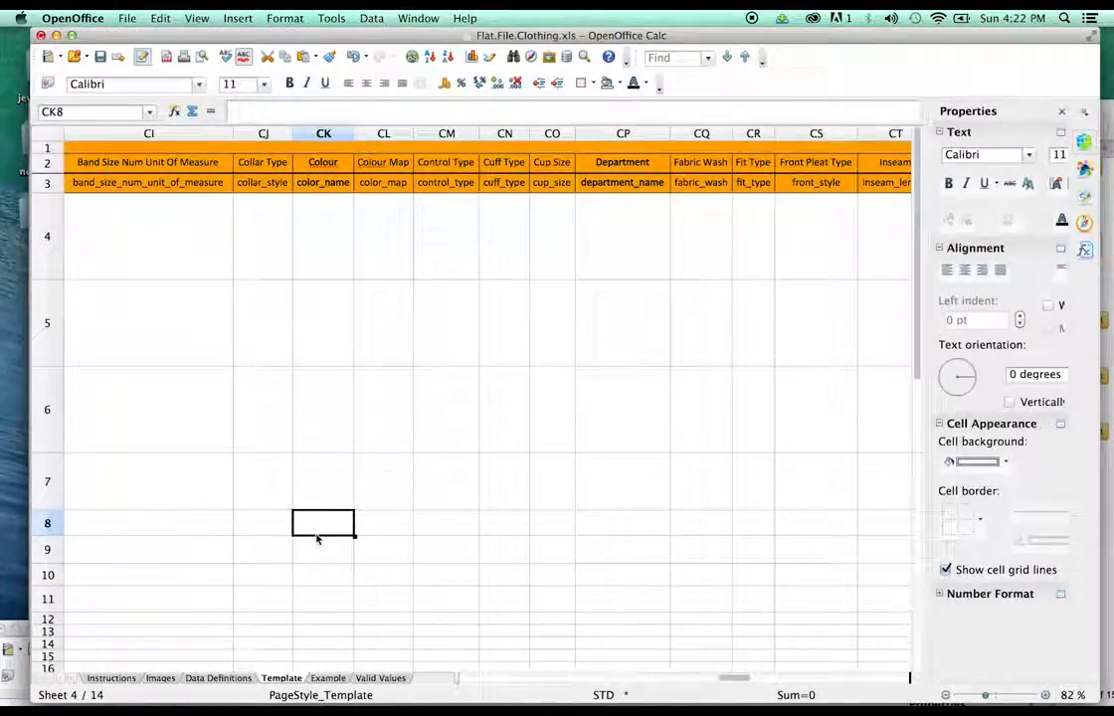
pyautogui.hscroll(5, 741, 683)
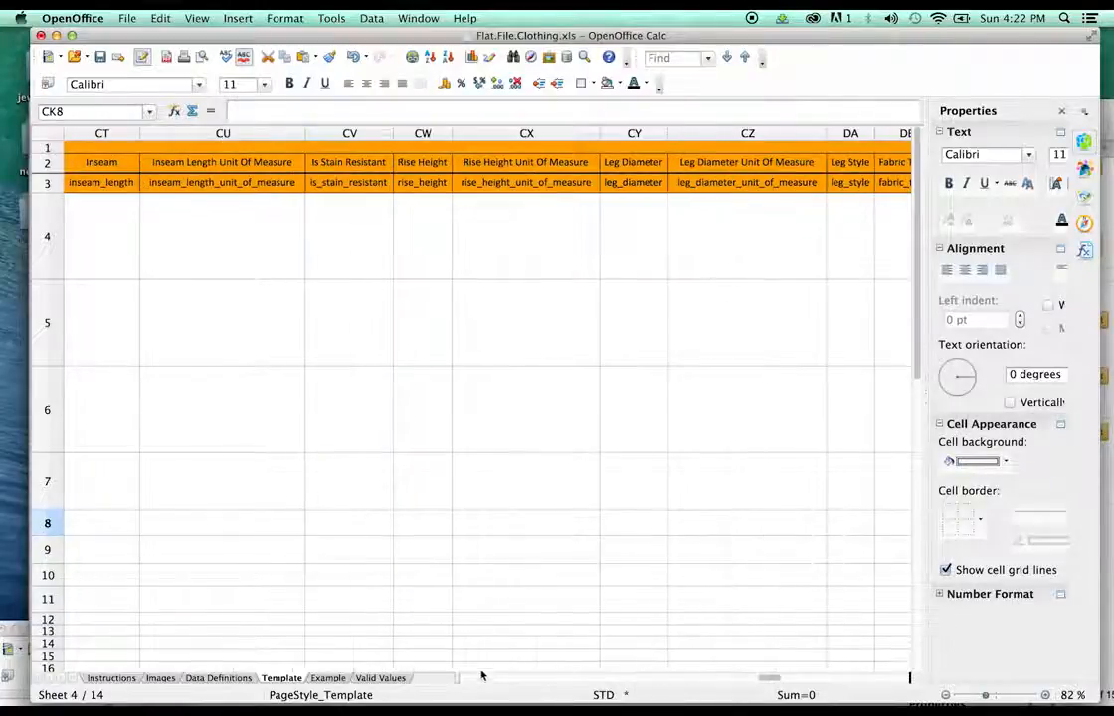
pyautogui.hscroll(-20, 481, 675)
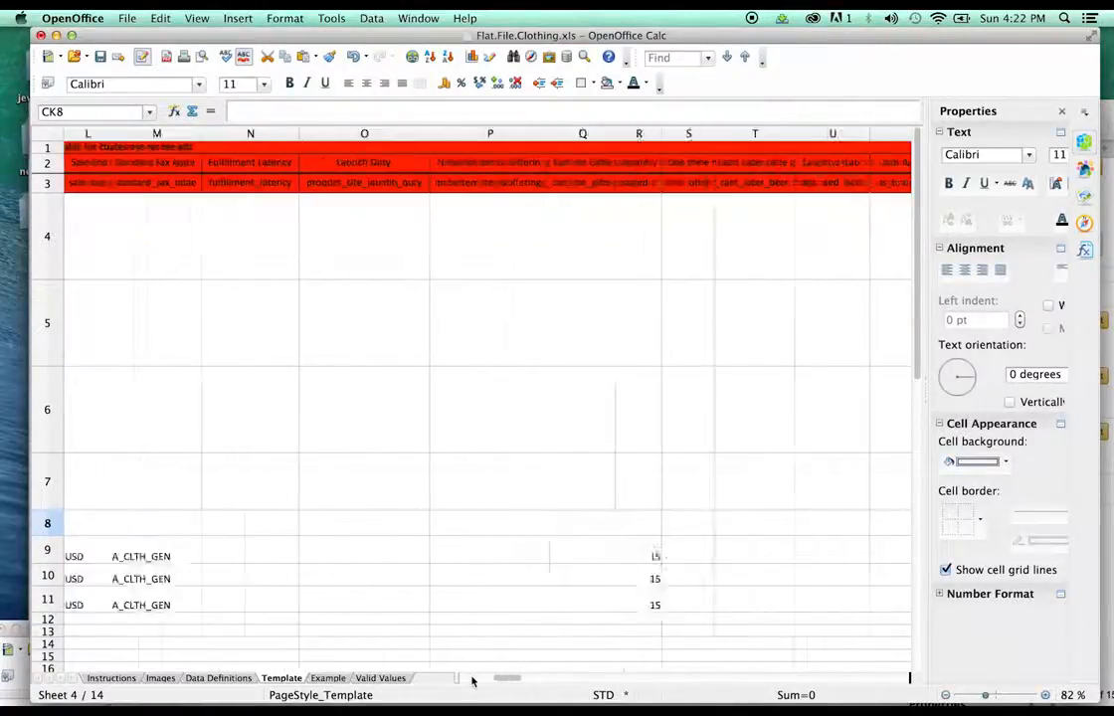
pyautogui.hscroll(-5, 473, 681)
pyautogui.hscroll(-2, 469, 681)
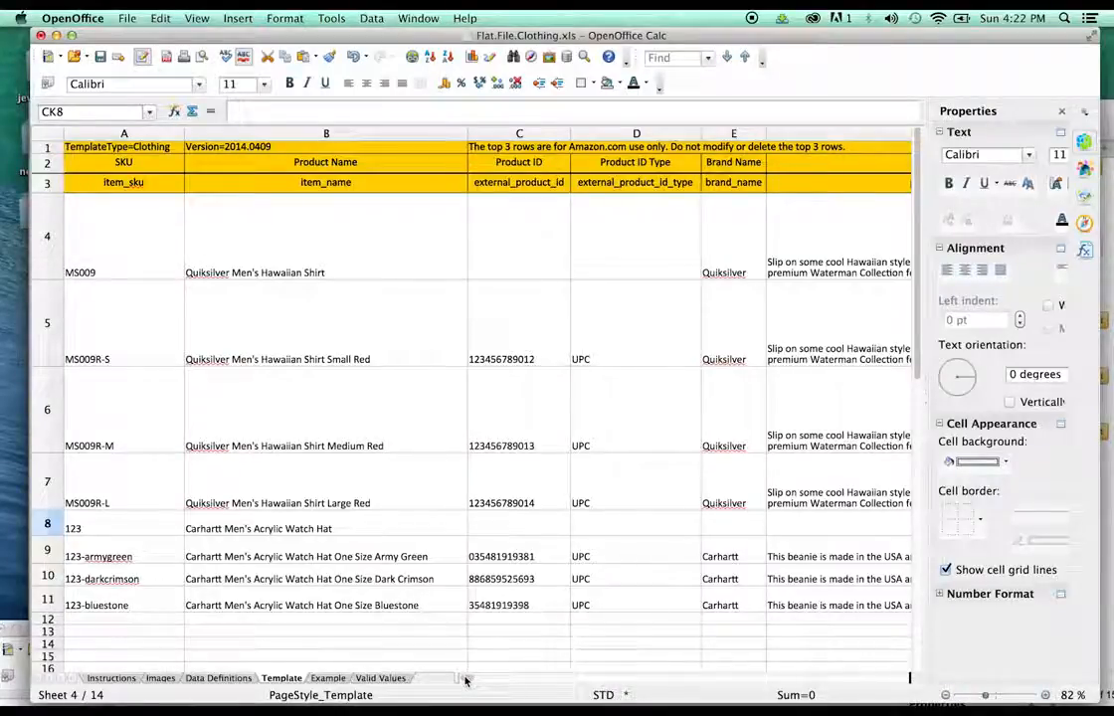
pyautogui.hscroll(15, 527, 682)
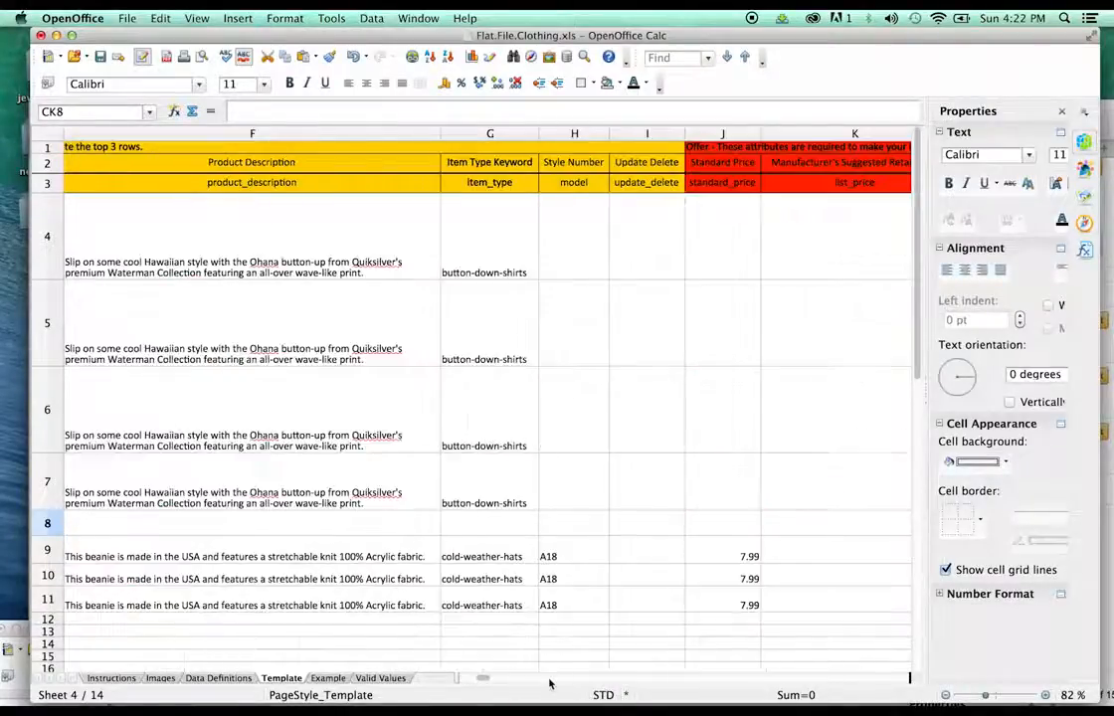
pyautogui.moveTo(600, 683); pyautogui.dragTo(730, 683)
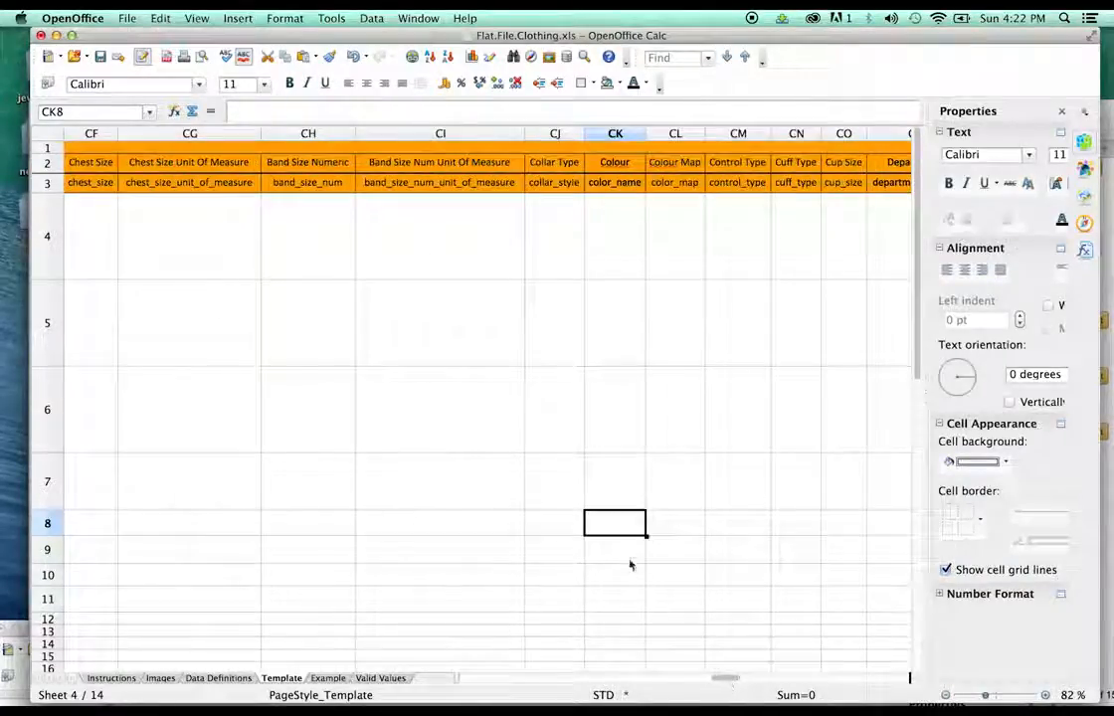
pyautogui.click(594, 502)
pyautogui.doubleClick(600, 525)
pyautogui.write('Ar')
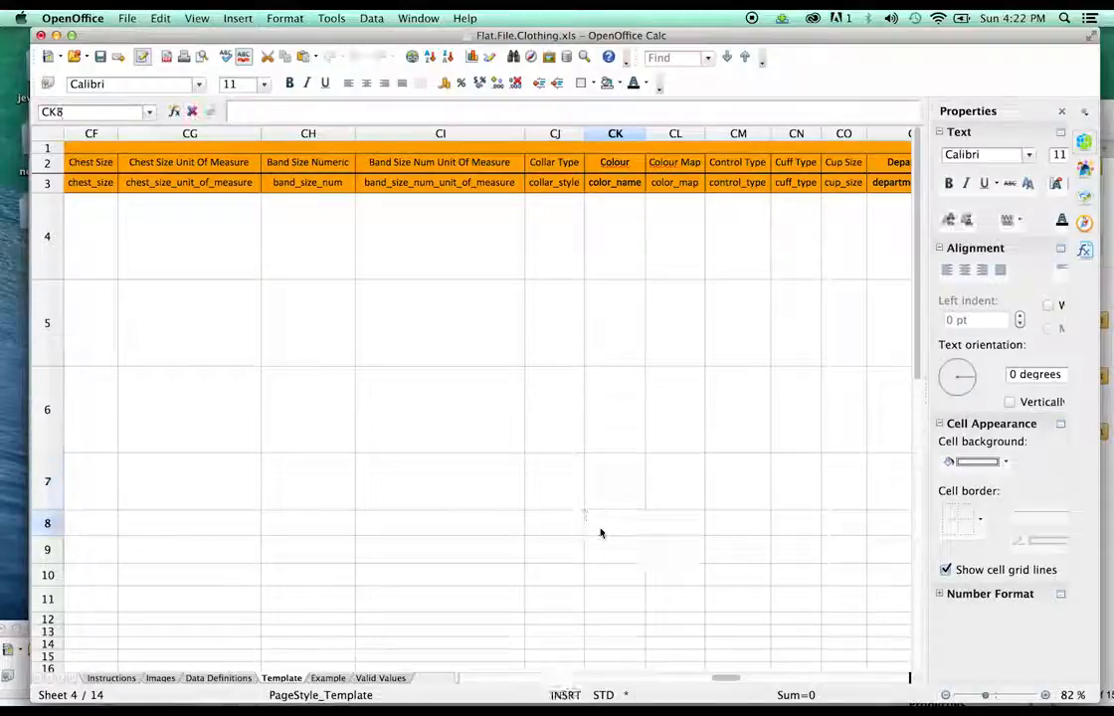
pyautogui.write('my Green')
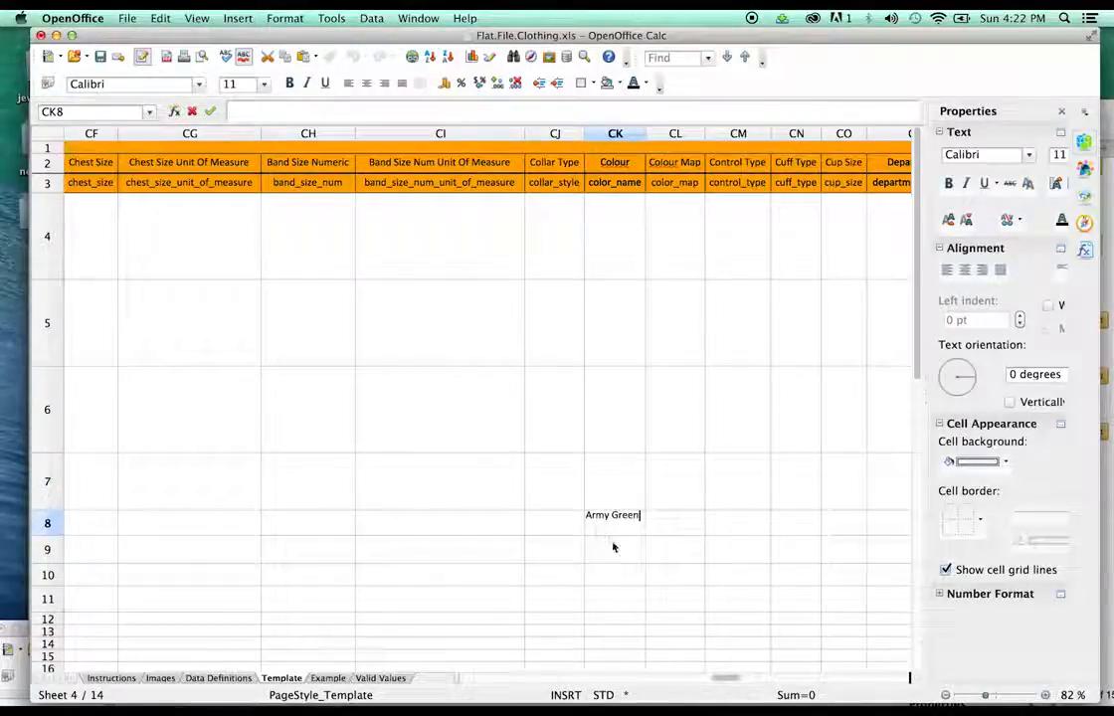
pyautogui.press('Return')
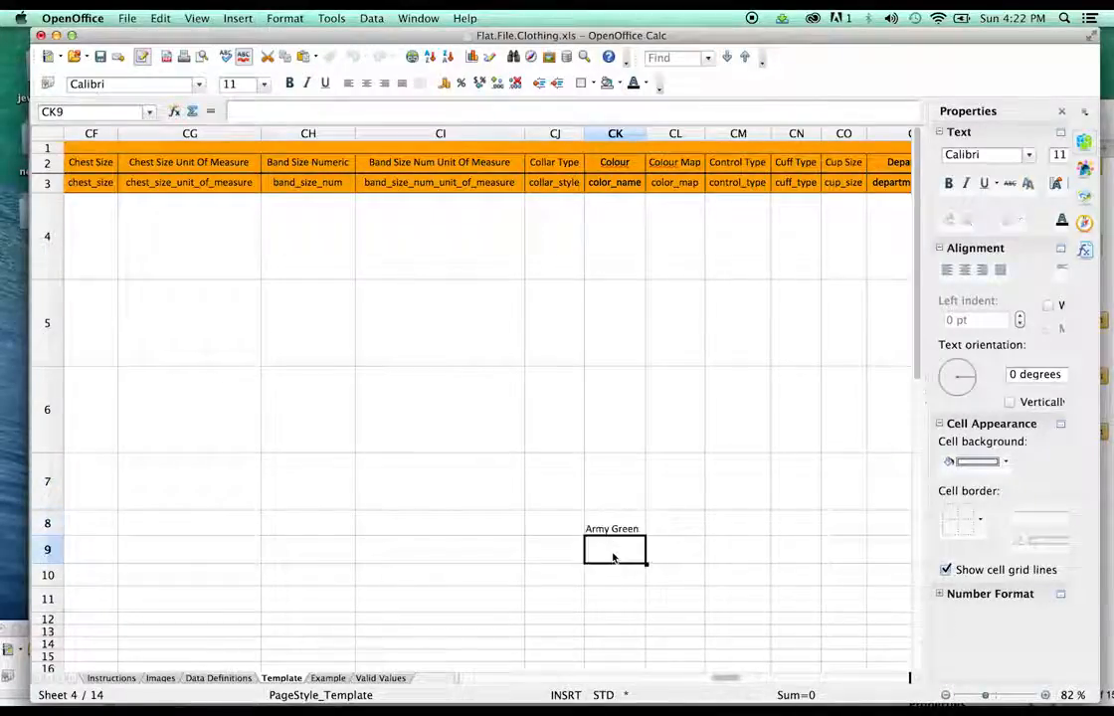
# Step: Enter Dark Crimson and Bluestone as the Colour in cells CK9 and CK10
pyautogui.doubleClick(612, 555)
pyautogui.write('Dark Cr')
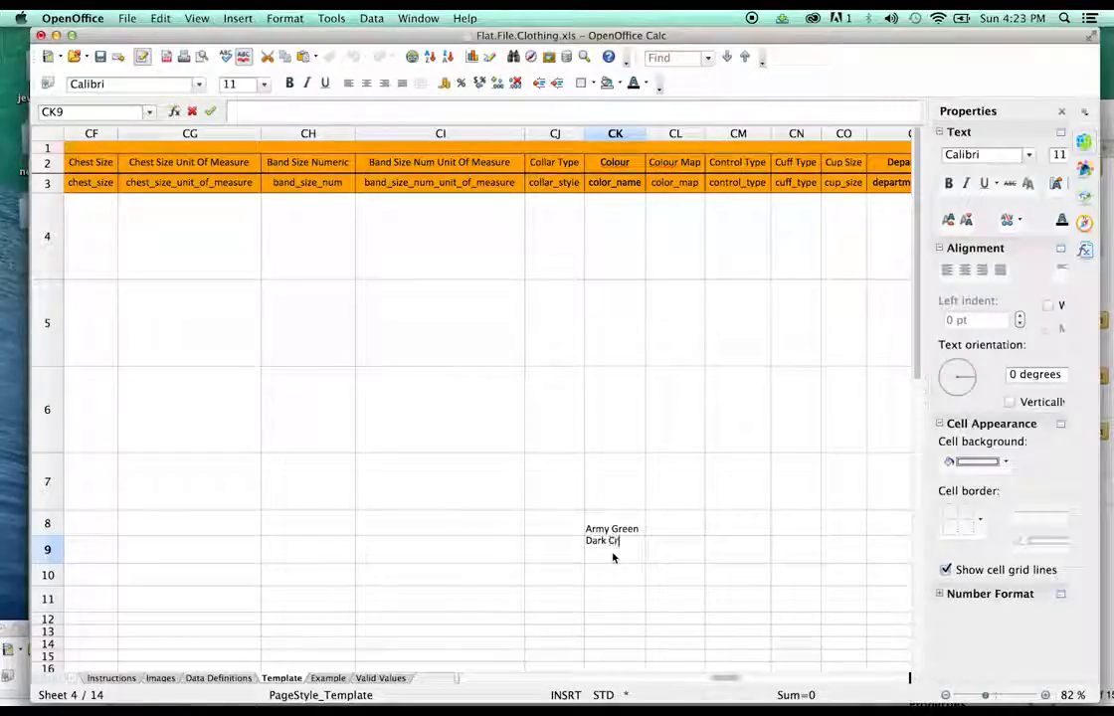
pyautogui.write('imson')
pyautogui.press('Return')
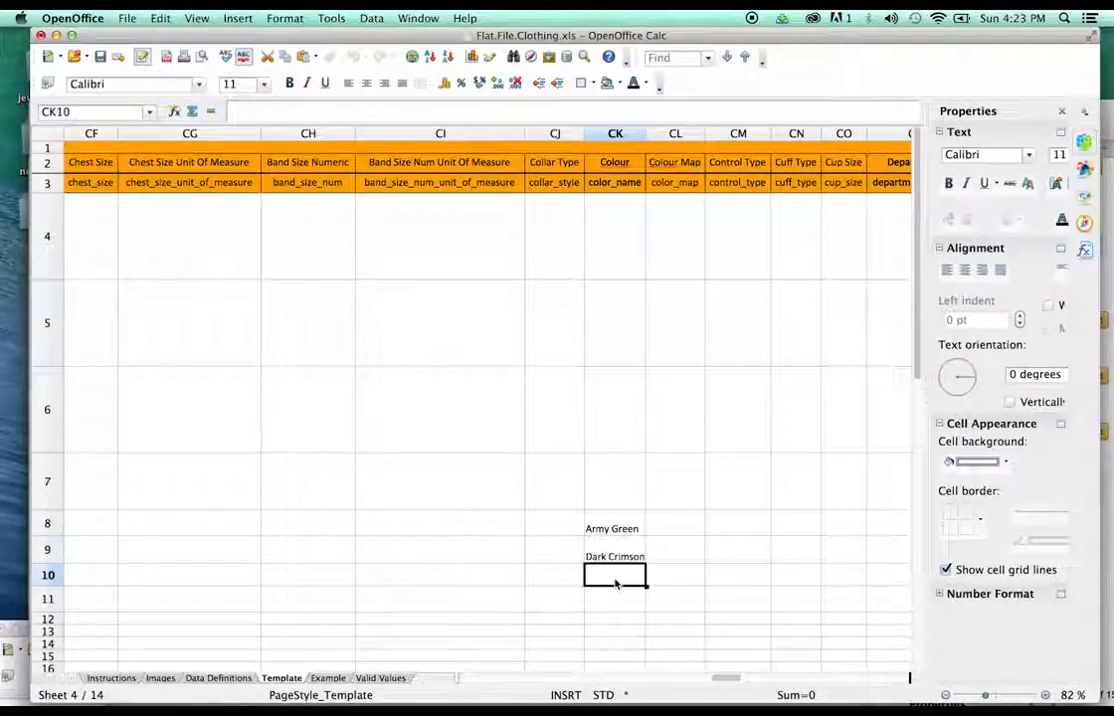
pyautogui.doubleClick(615, 583)
pyautogui.write('Bluestone')
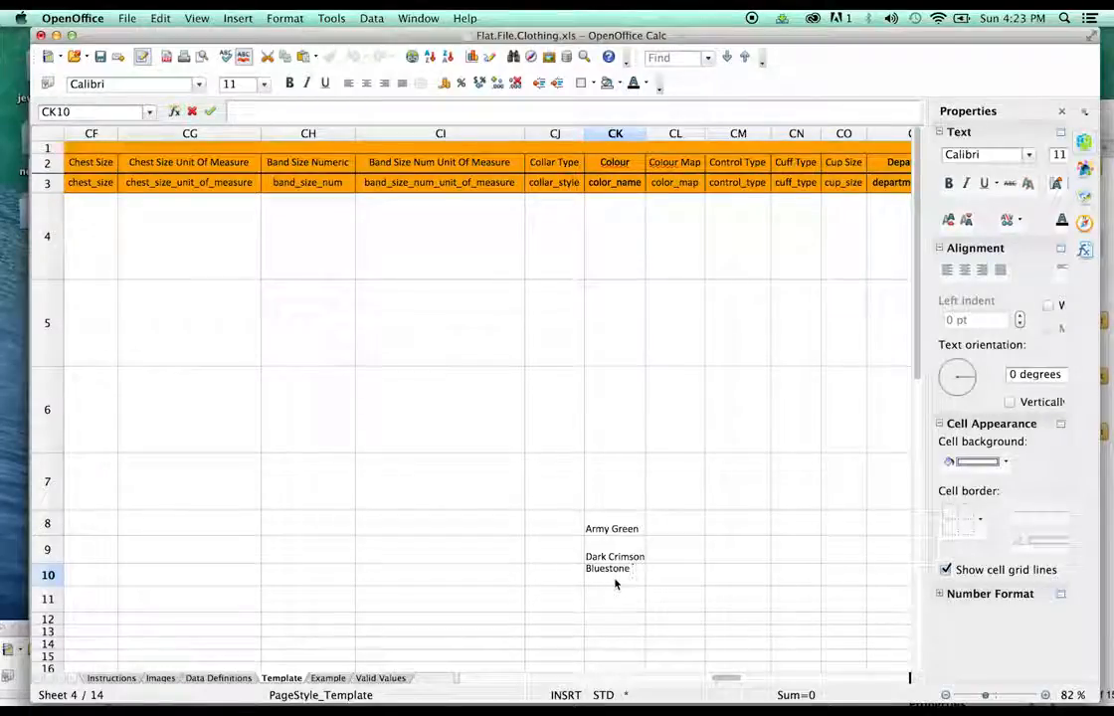
pyautogui.press('Return')
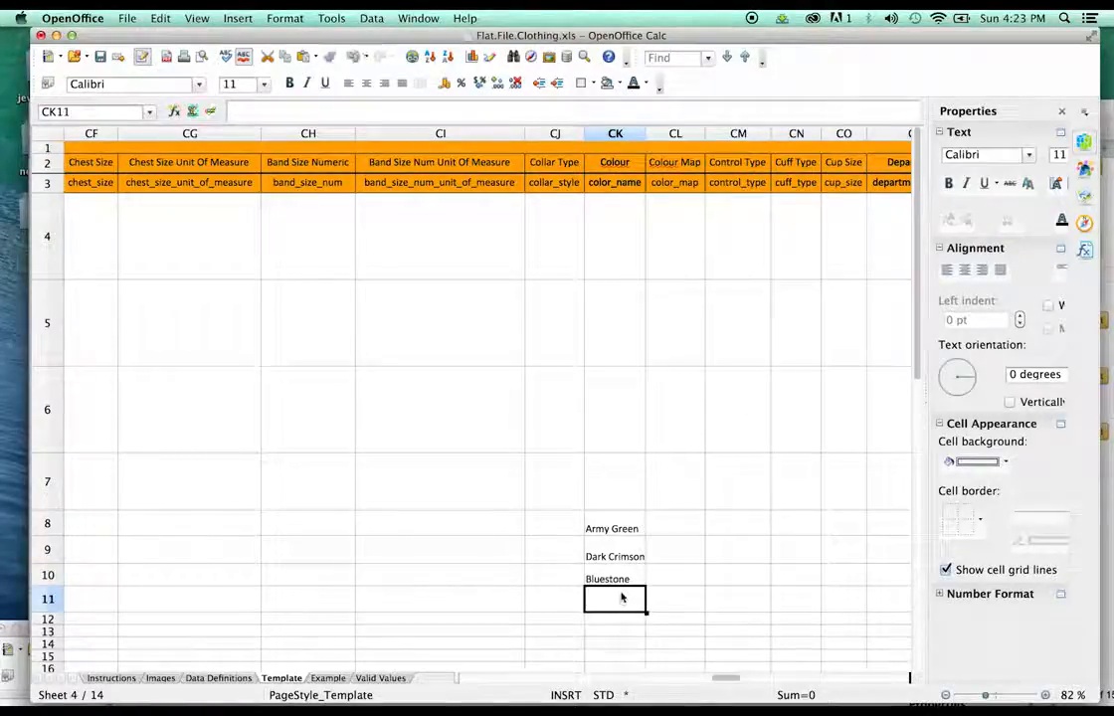
# Step: Check the hat rows' product names and move the three Colour values down one row to CK9 through CK11
pyautogui.click(614, 500)
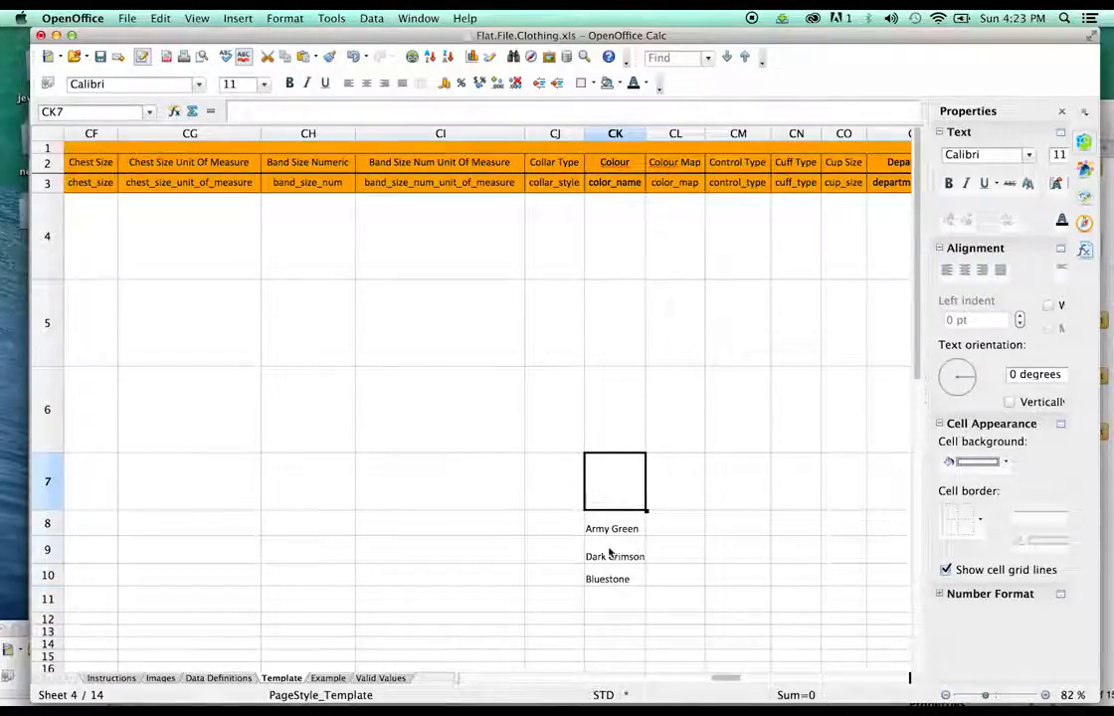
pyautogui.click(464, 681)
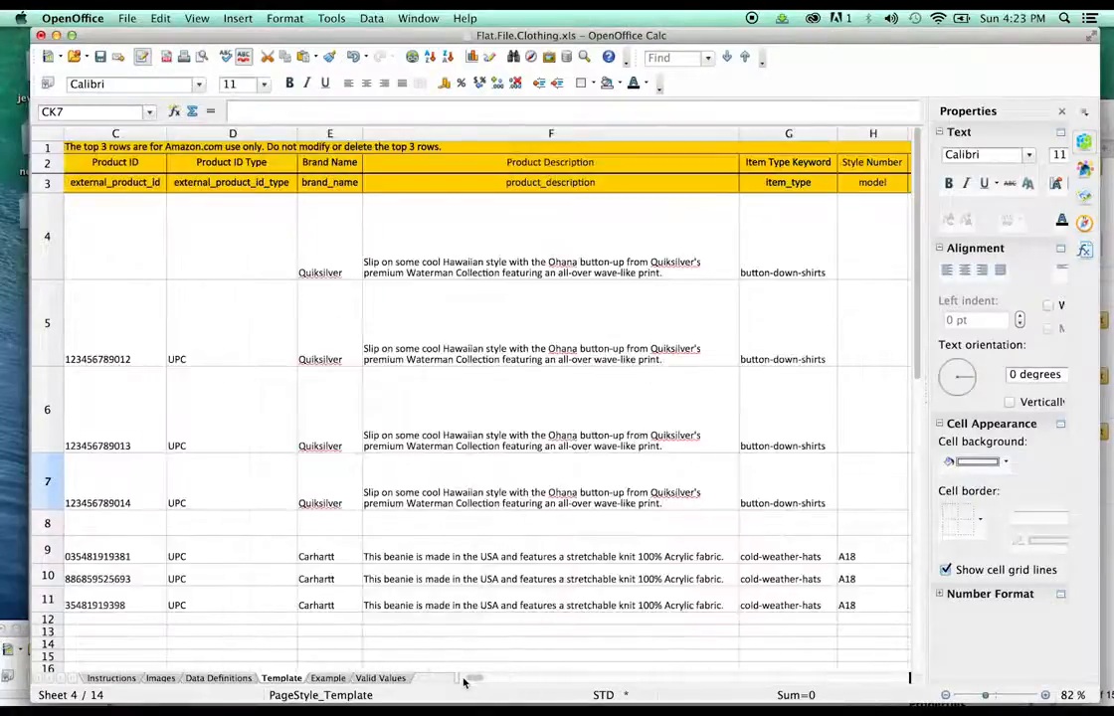
pyautogui.click(464, 682)
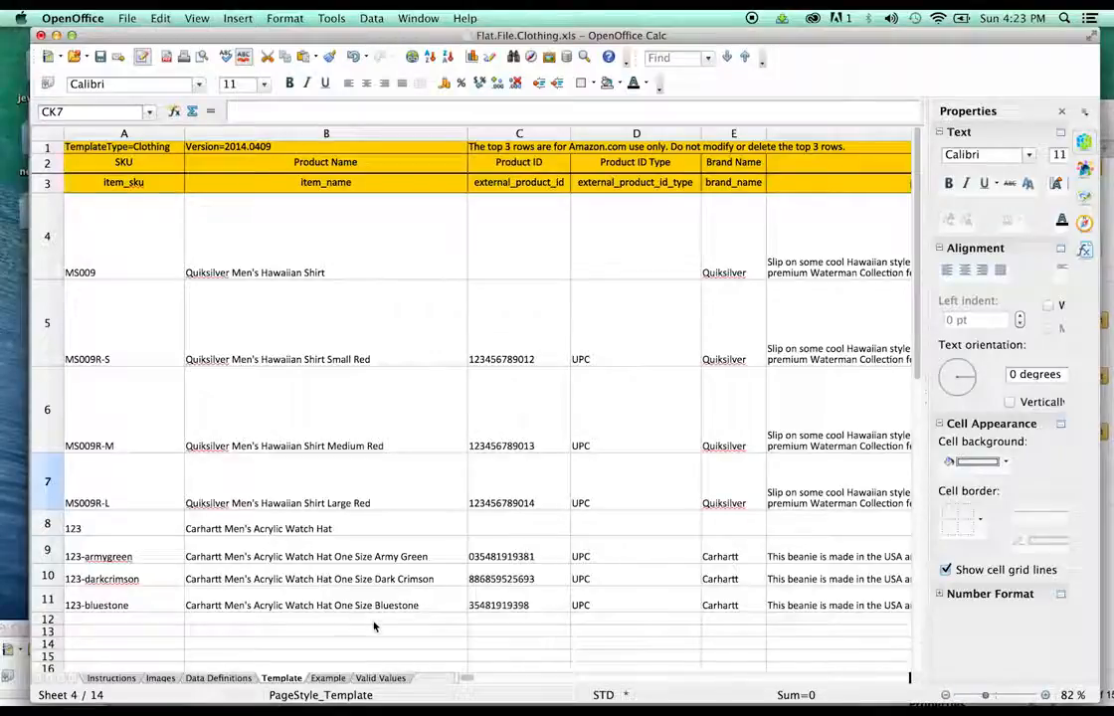
pyautogui.moveTo(469, 681); pyautogui.dragTo(718, 682)
pyautogui.moveTo(568, 539); pyautogui.dragTo(564, 601)
# Step: Look up the accepted Colour Map values on the Valid Values sheet that match the three hat colours
pyautogui.click(629, 557)
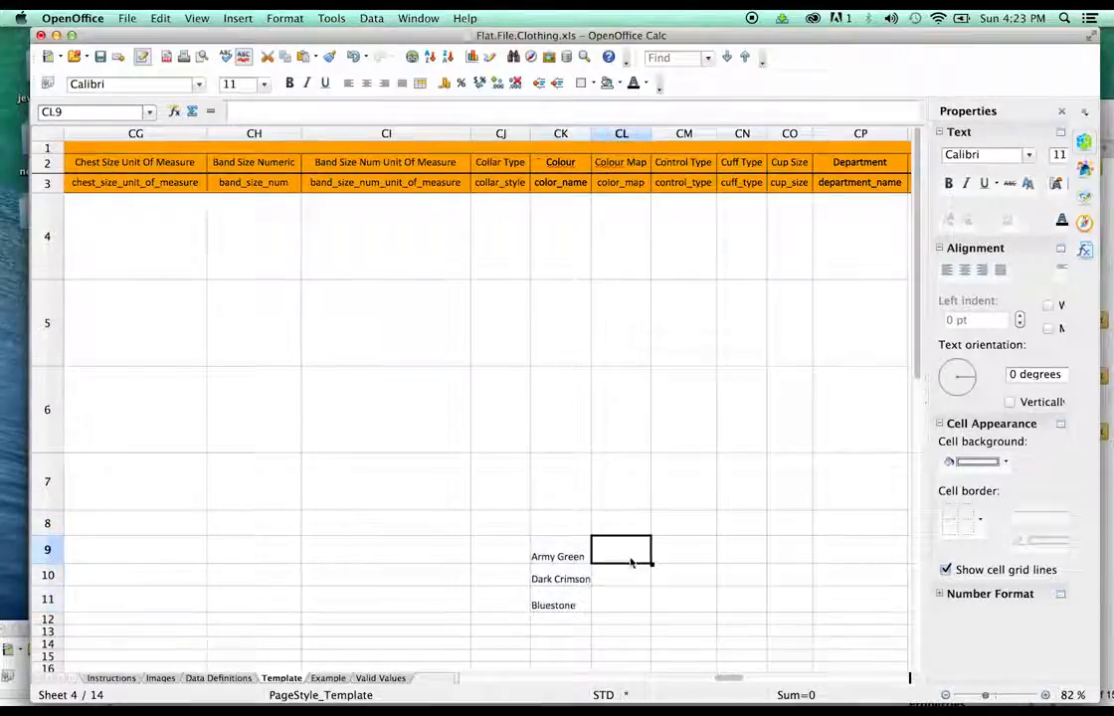
pyautogui.click(392, 680)
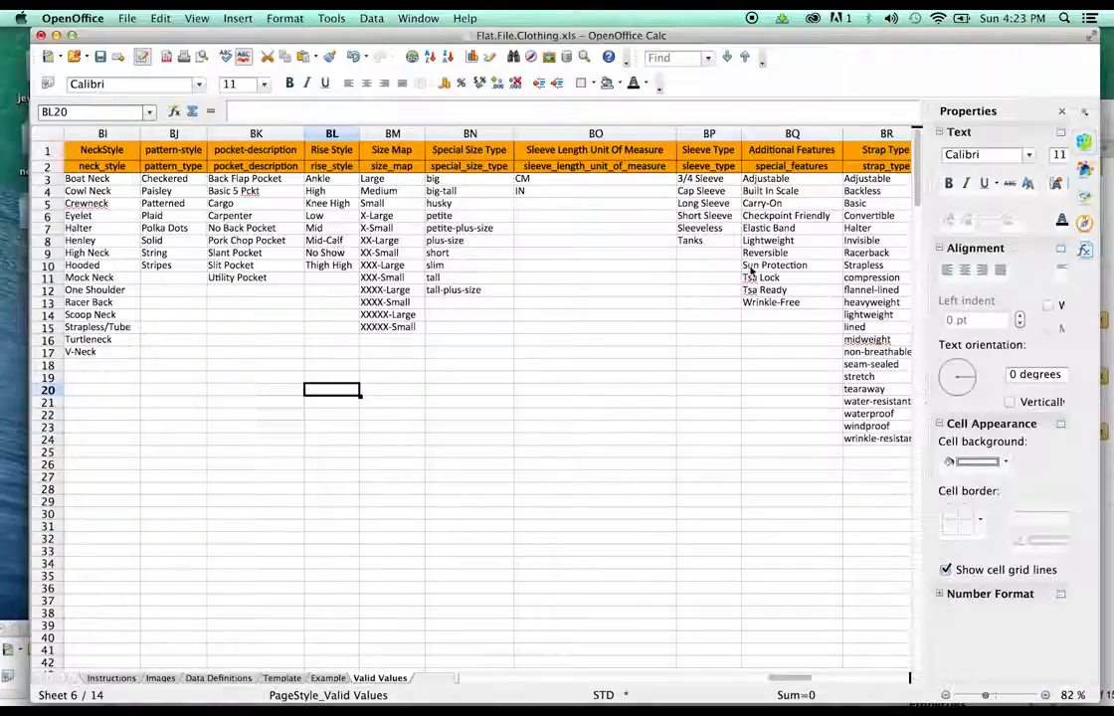
pyautogui.moveTo(796, 682); pyautogui.dragTo(693, 686)
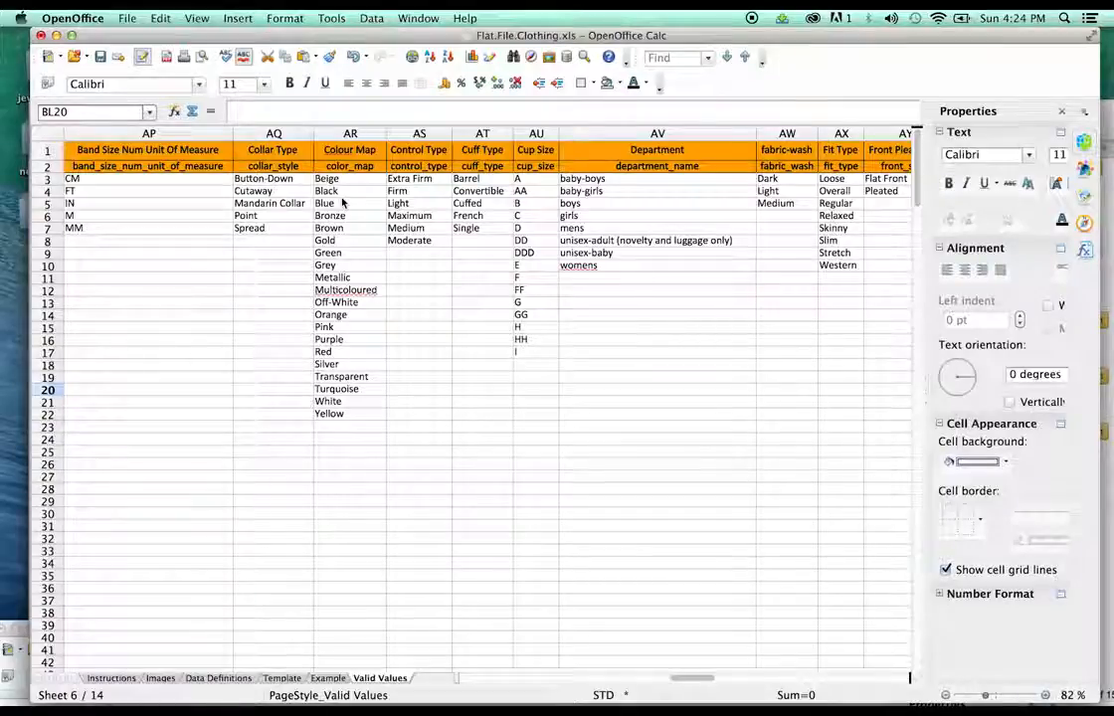
pyautogui.click(327, 256)
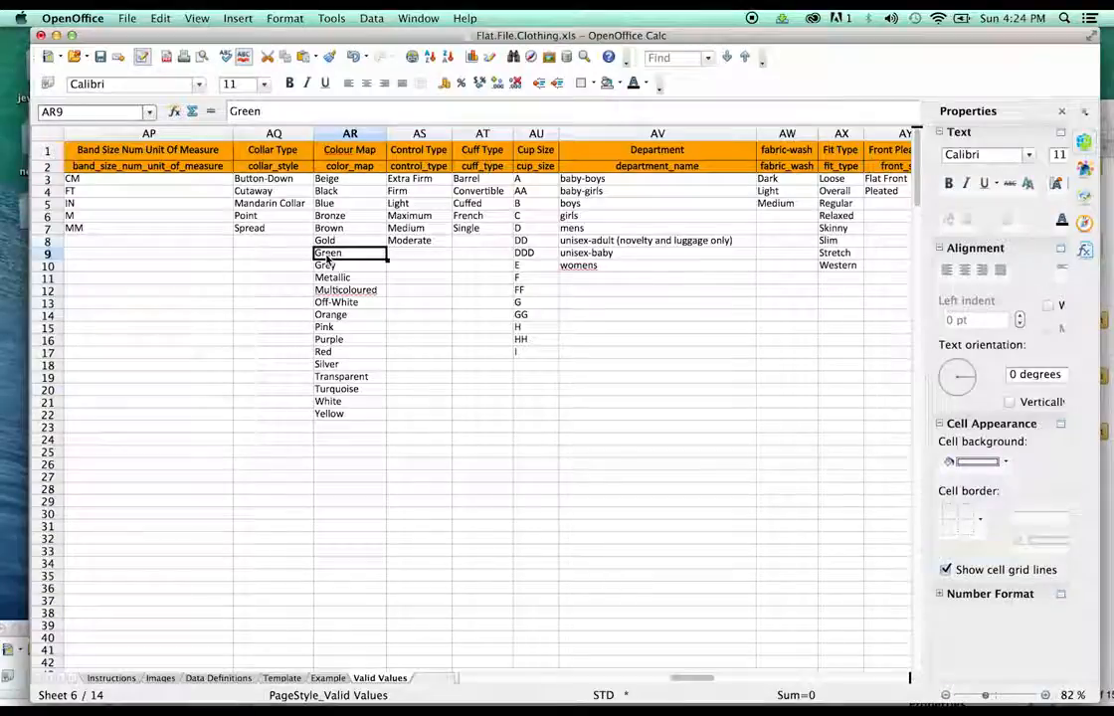
pyautogui.click(326, 353)
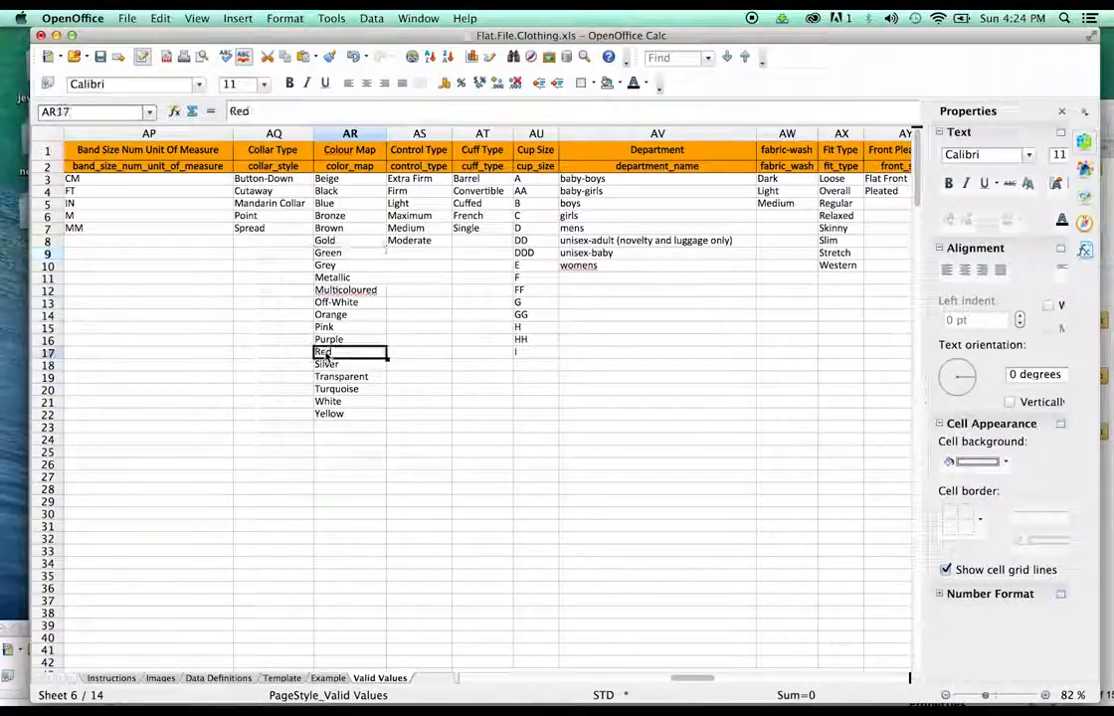
pyautogui.click(344, 206)
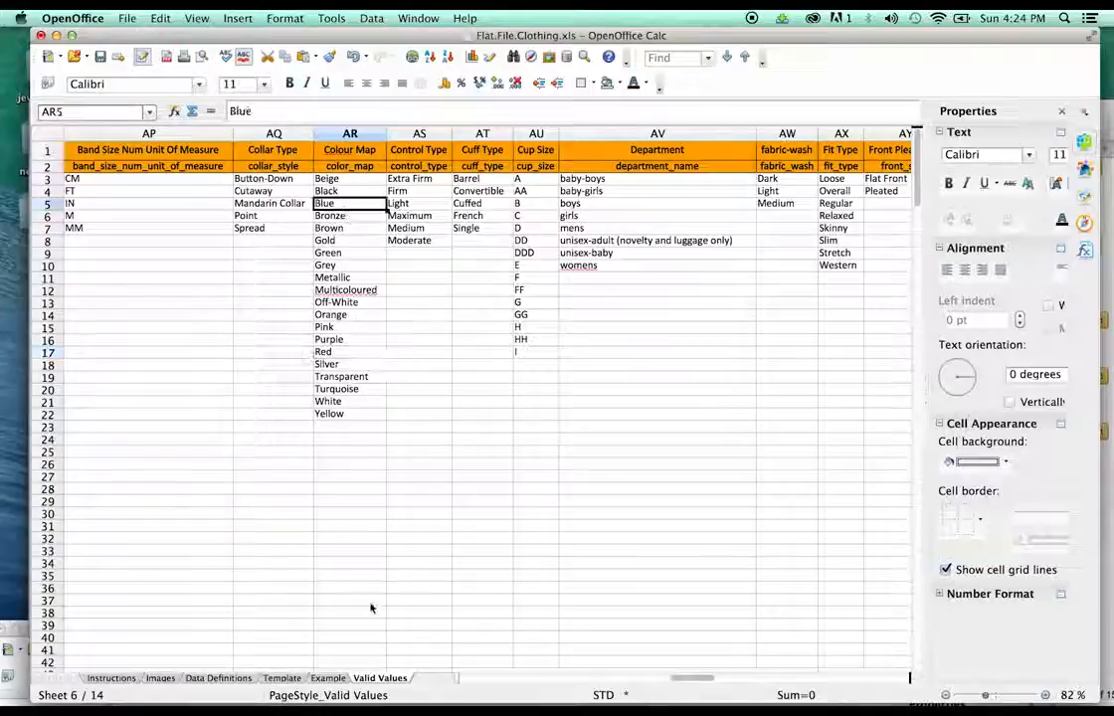
# Step: Enter Green, Red and Blue as the Colour Map values in cells CL9 to CL11 of the Template sheet
pyautogui.click(282, 678)
pyautogui.write('G')
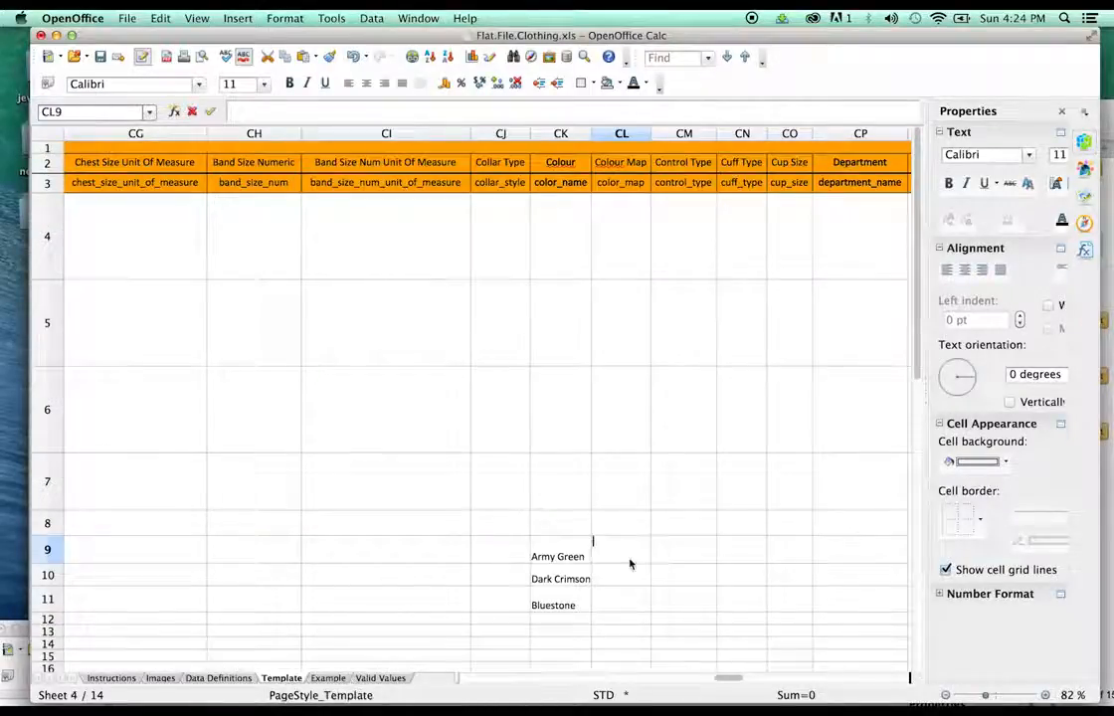
pyautogui.write('reen')
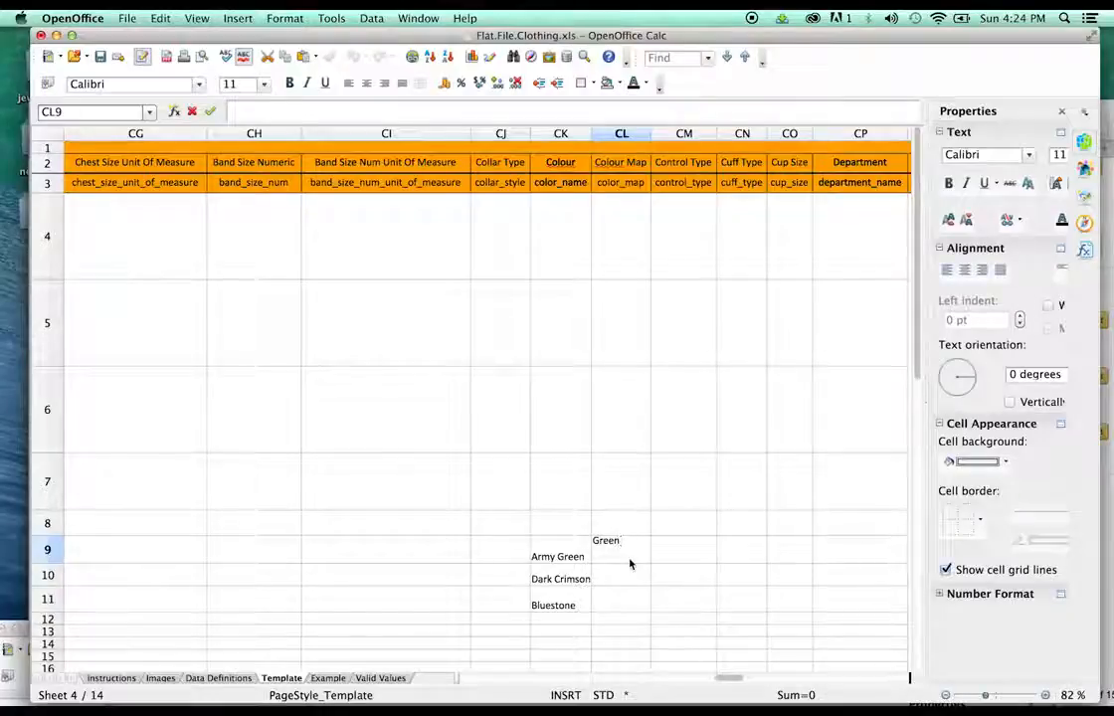
pyautogui.doubleClick(627, 579)
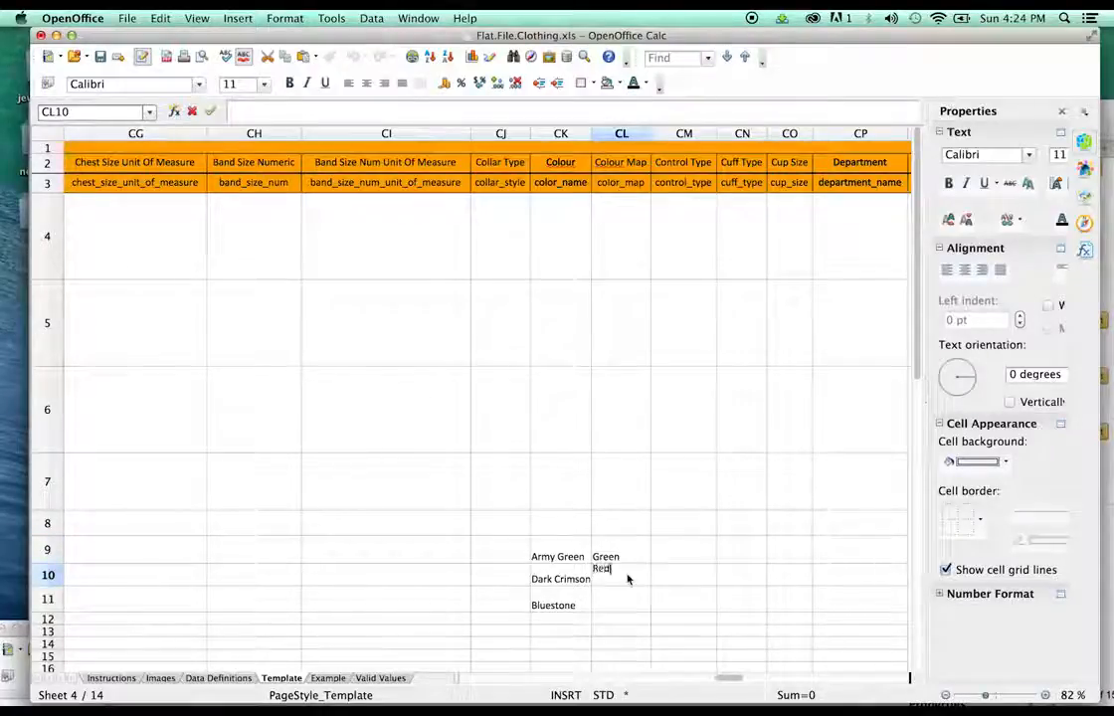
pyautogui.write('Red')
pyautogui.click(624, 602)
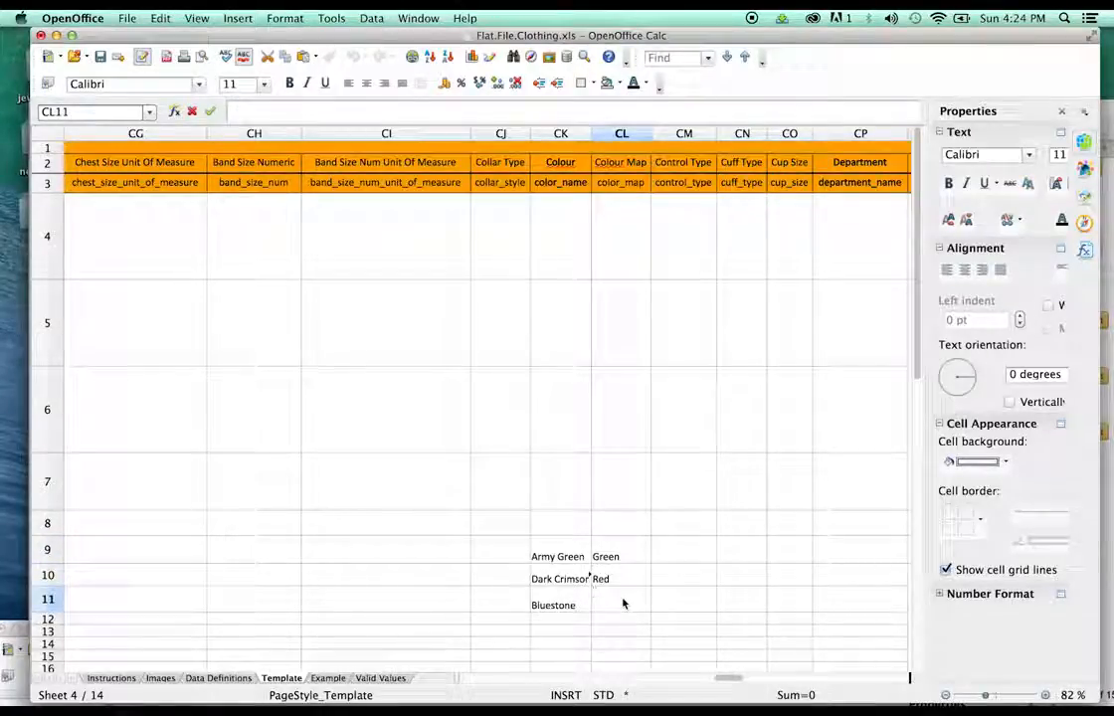
pyautogui.write('Blue')
pyautogui.click(700, 645)
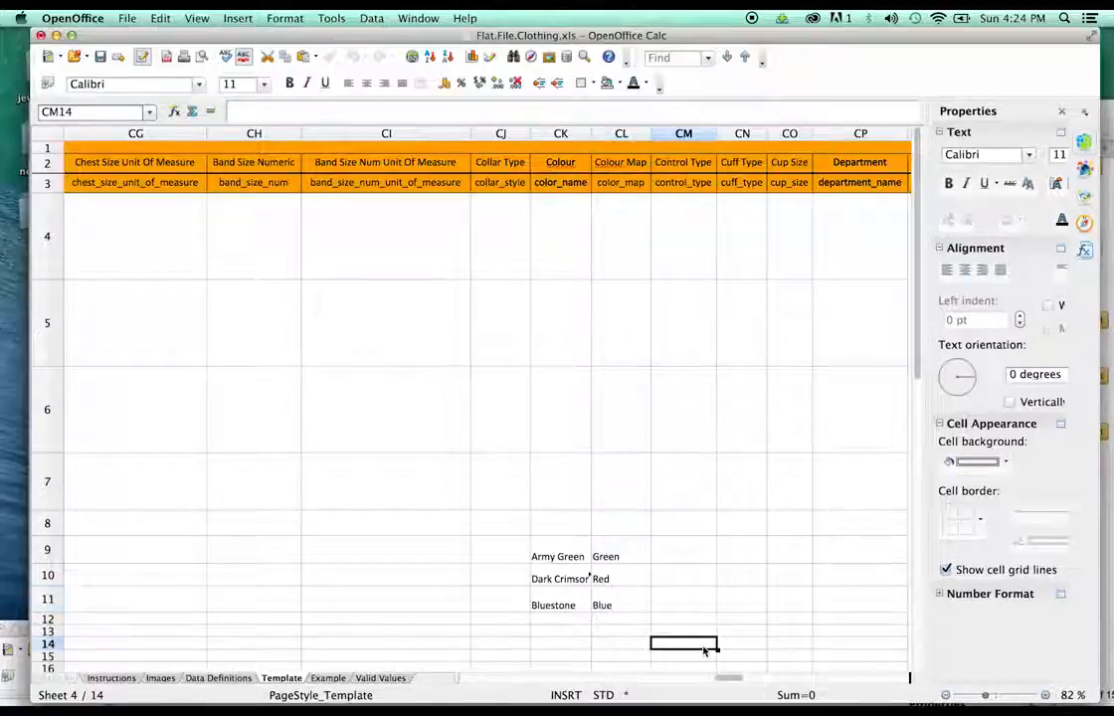
# Step: Enter Men's as the Department of the parent hat row in cell CP8
pyautogui.click(709, 577)
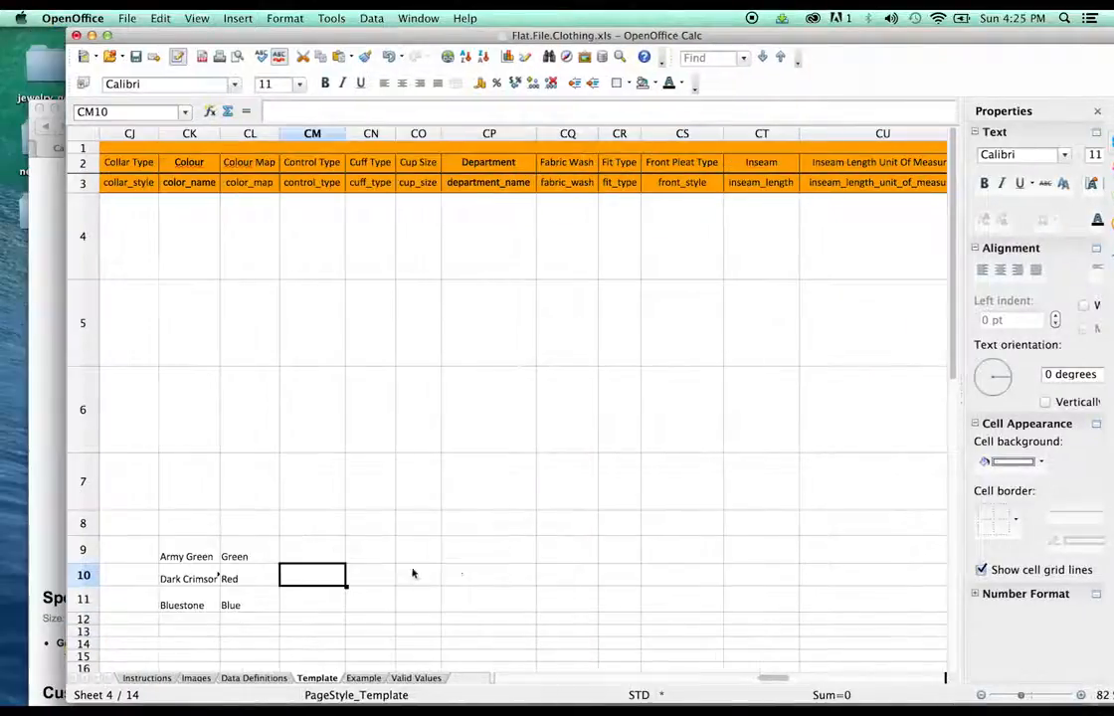
pyautogui.click(473, 558)
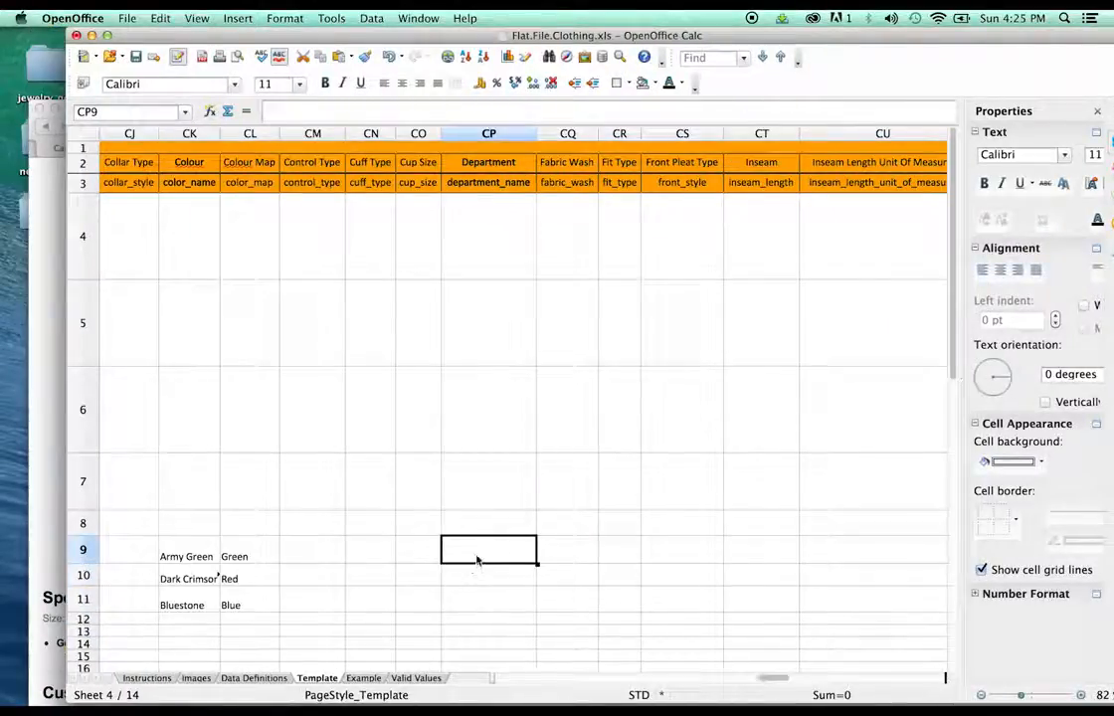
pyautogui.doubleClick(484, 529)
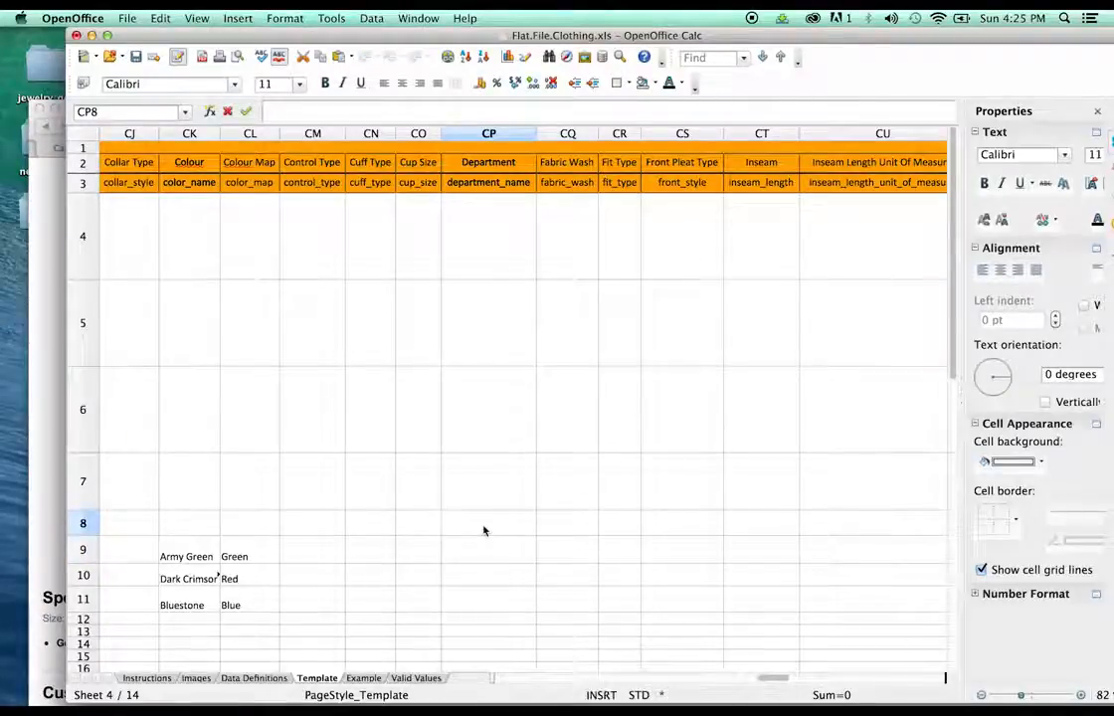
pyautogui.write('mens')
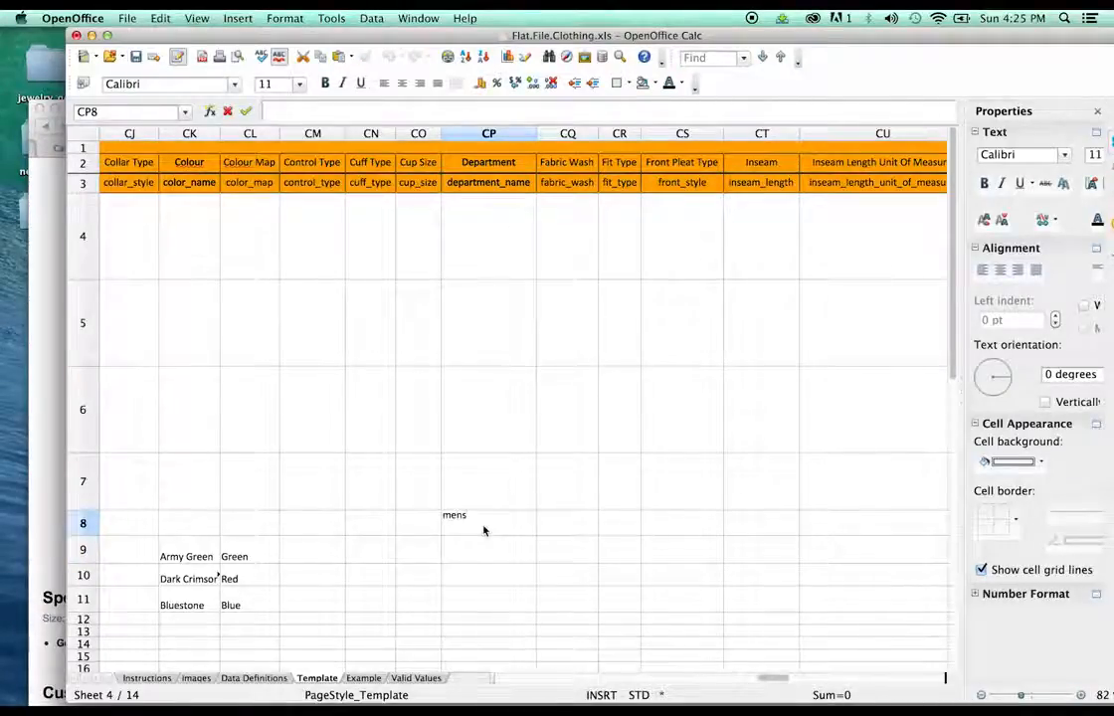
pyautogui.press('BackSpace')
pyautogui.press('BackSpace')
pyautogui.press('BackSpace')
pyautogui.press('BackSpace')
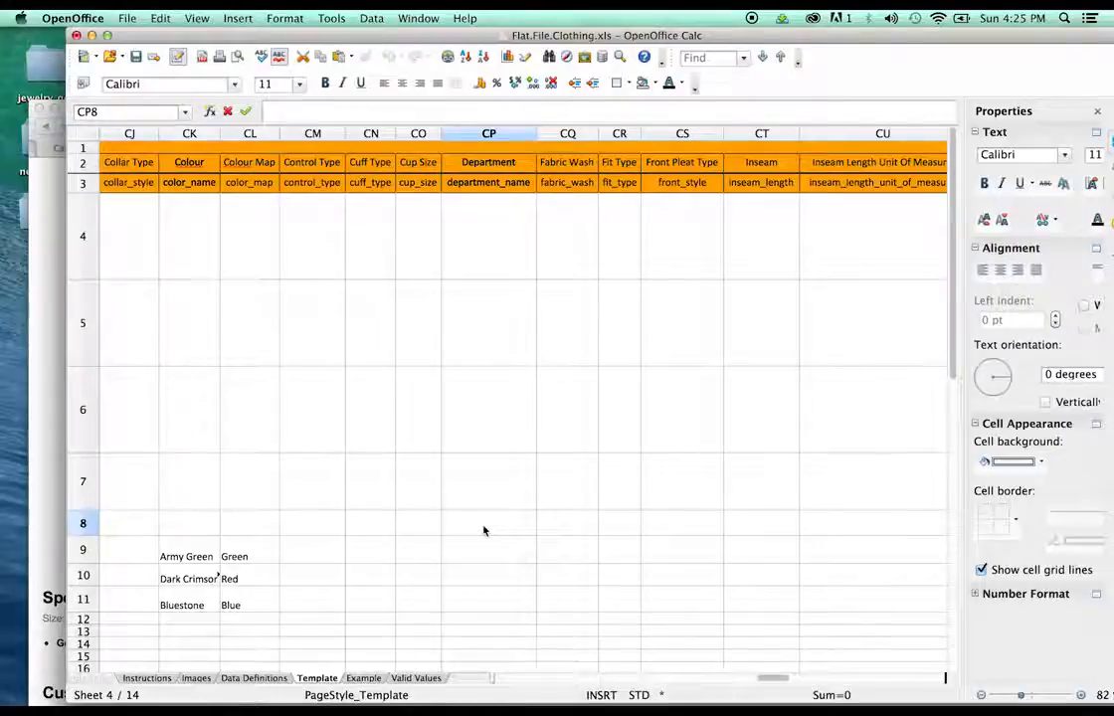
pyautogui.write("Men's")
pyautogui.press('Return')
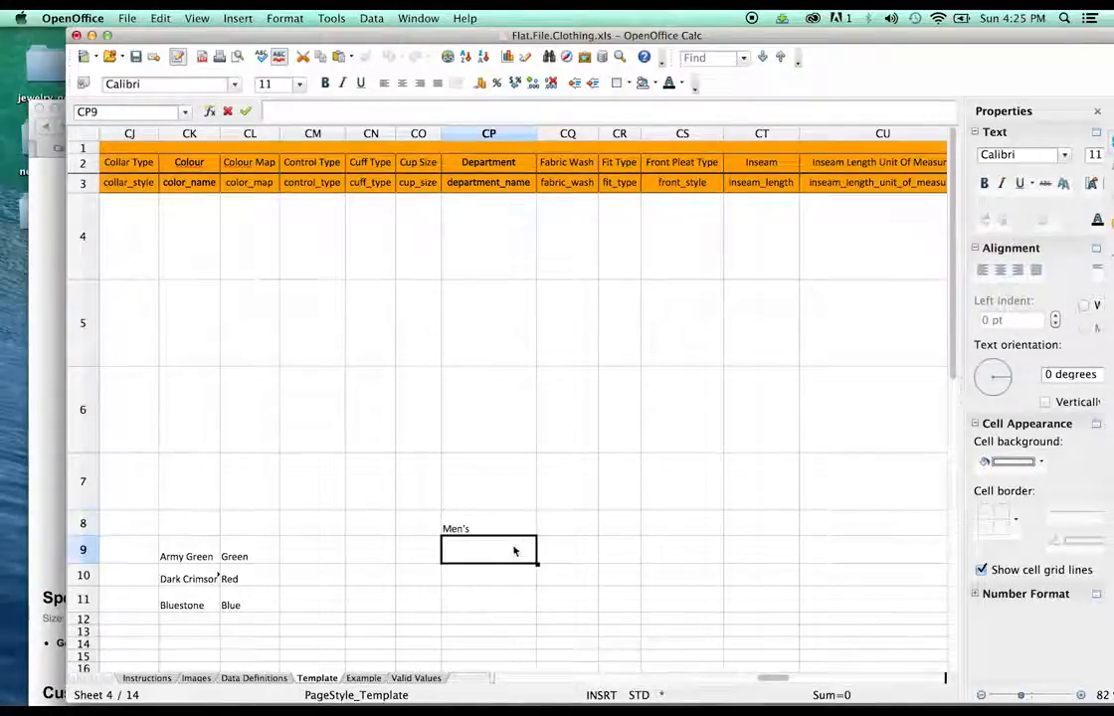
# Step: Fill the Men's Department value down from CP8 through CP11
pyautogui.click(517, 530)
pyautogui.moveTo(537, 536); pyautogui.dragTo(542, 607)
pyautogui.click(586, 583)
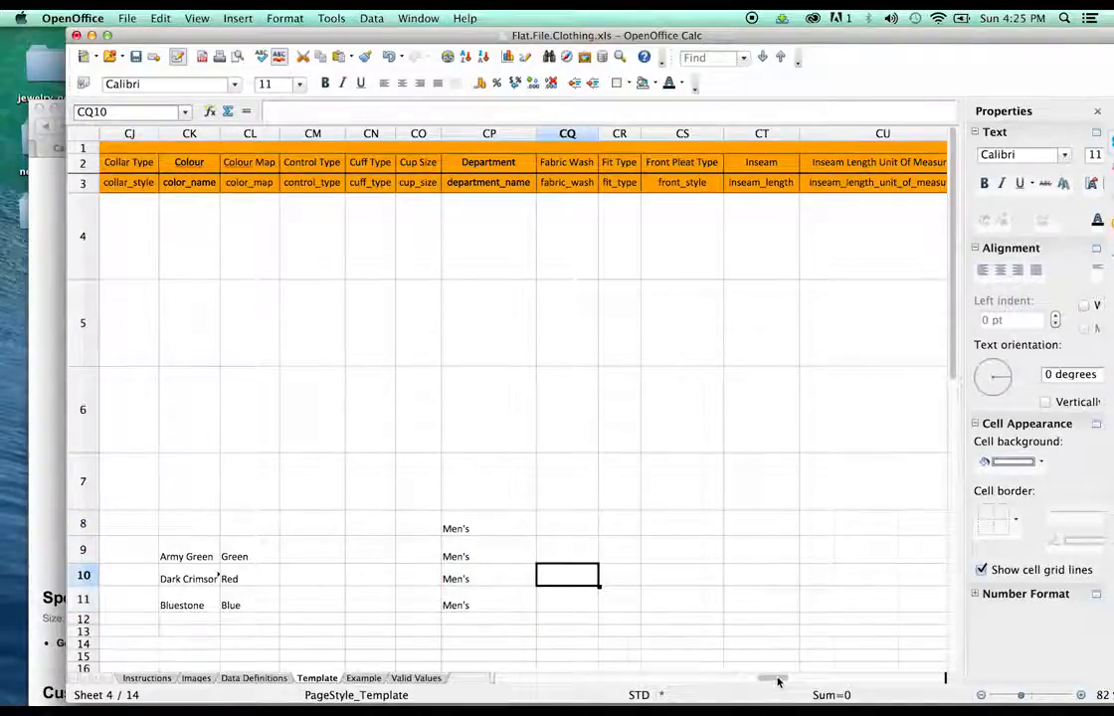
# Step: Enter Carhartt as the Brand Name of the parent hat row in cell E8
pyautogui.moveTo(778, 678); pyautogui.dragTo(802, 680)
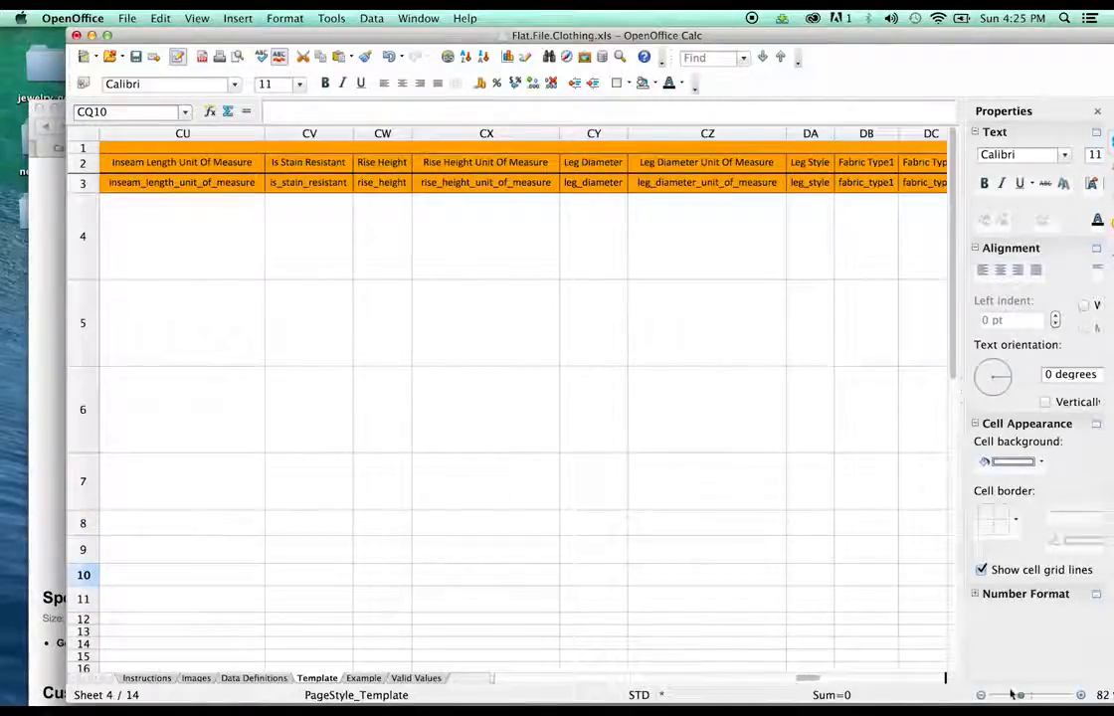
pyautogui.moveTo(1012, 695); pyautogui.dragTo(1003, 701)
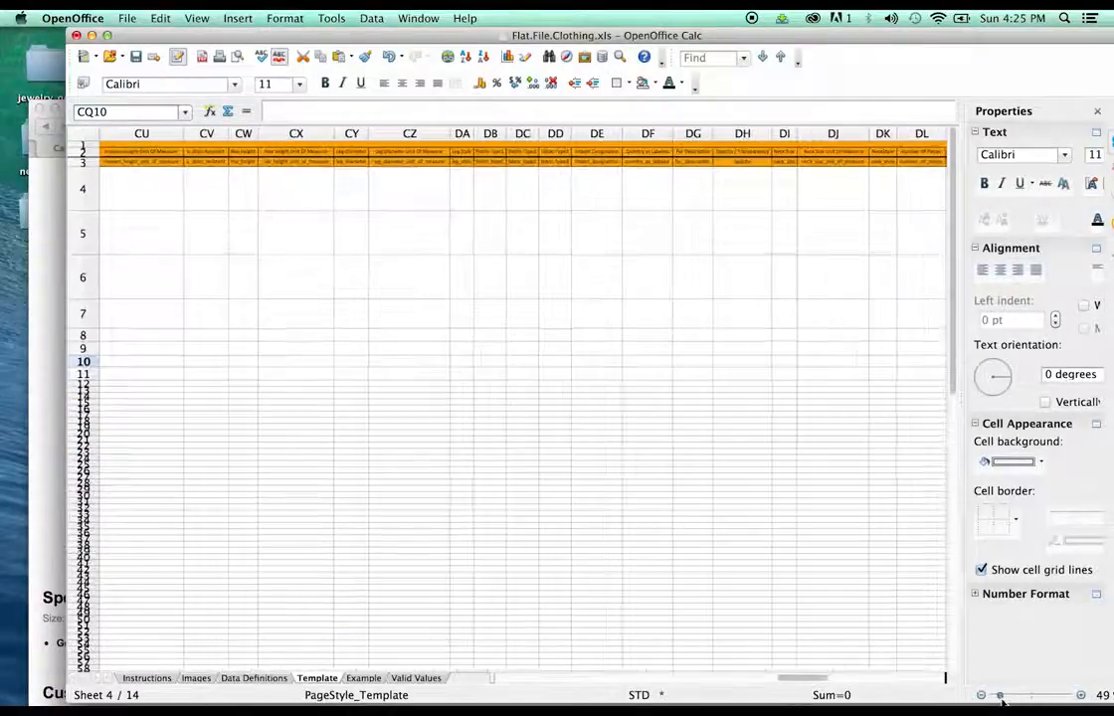
pyautogui.moveTo(808, 672); pyautogui.dragTo(494, 682)
pyautogui.click(498, 369)
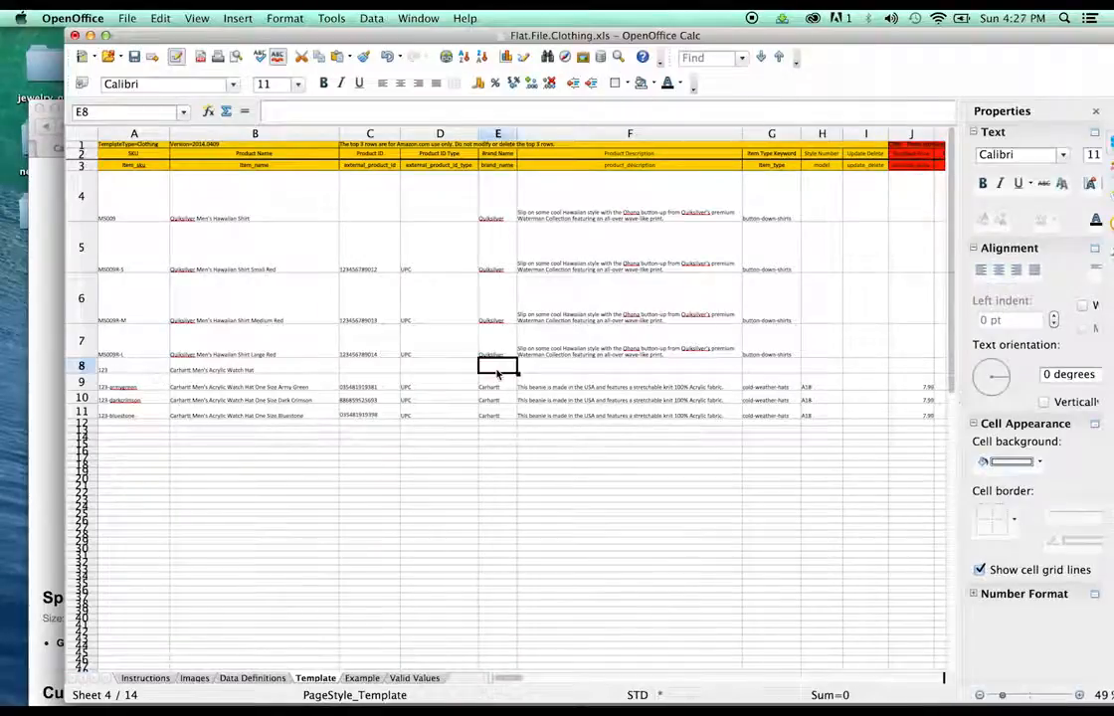
pyautogui.doubleClick(495, 375)
pyautogui.write('Car')
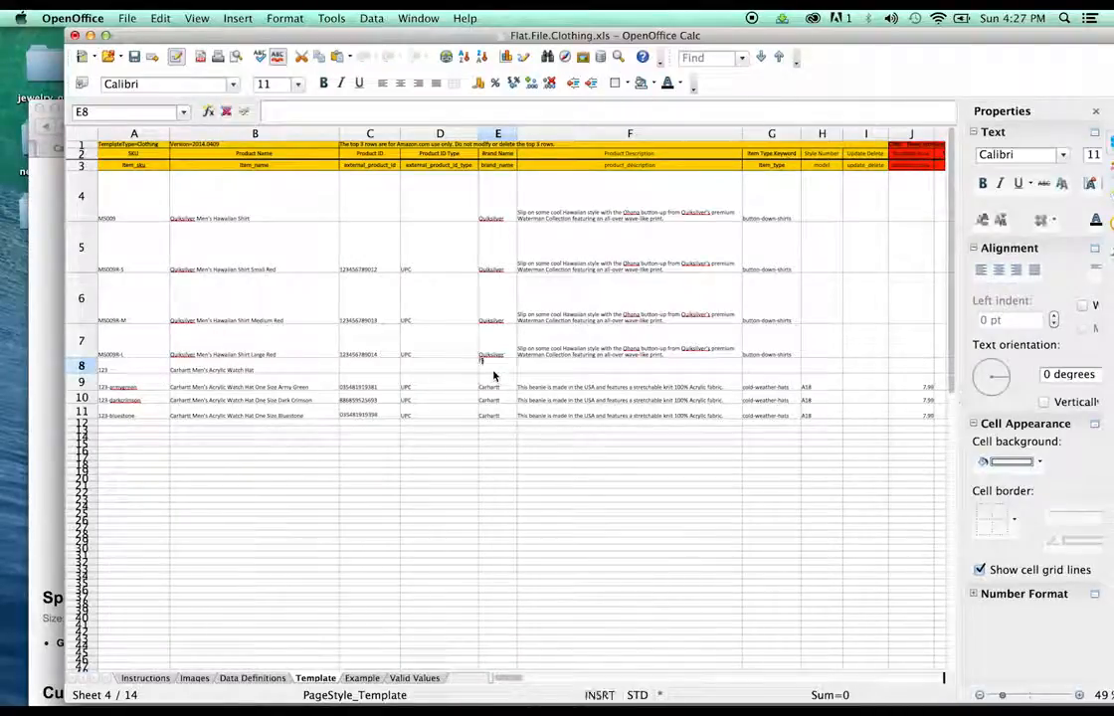
pyautogui.write('hartt')
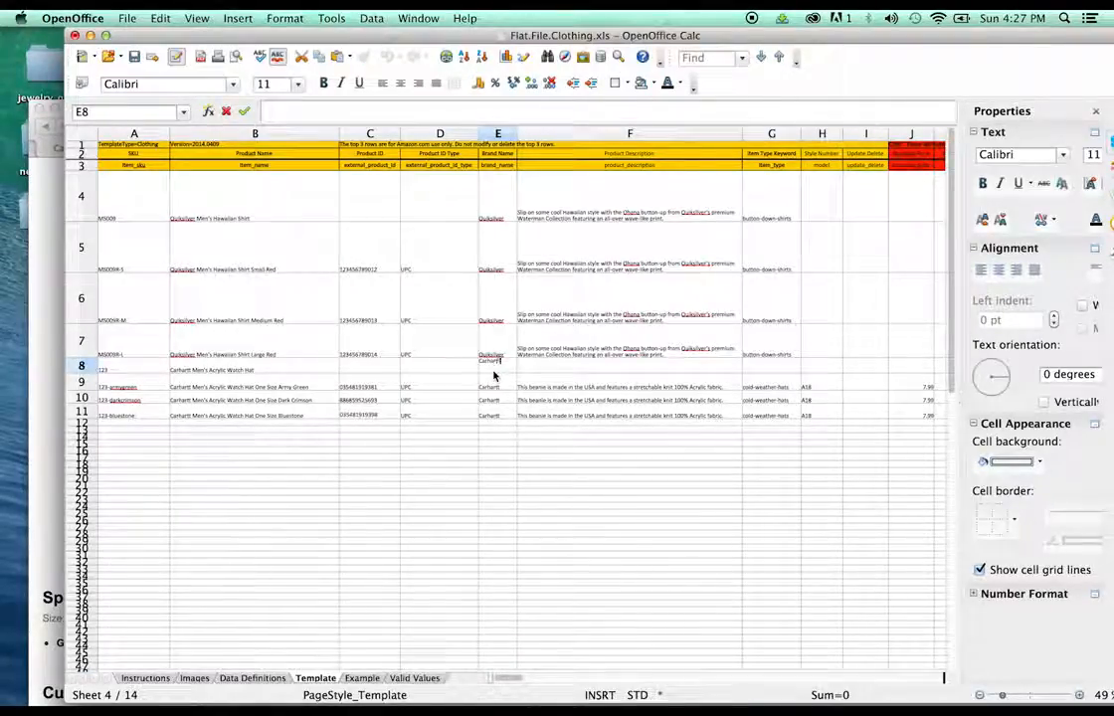
pyautogui.click(505, 429)
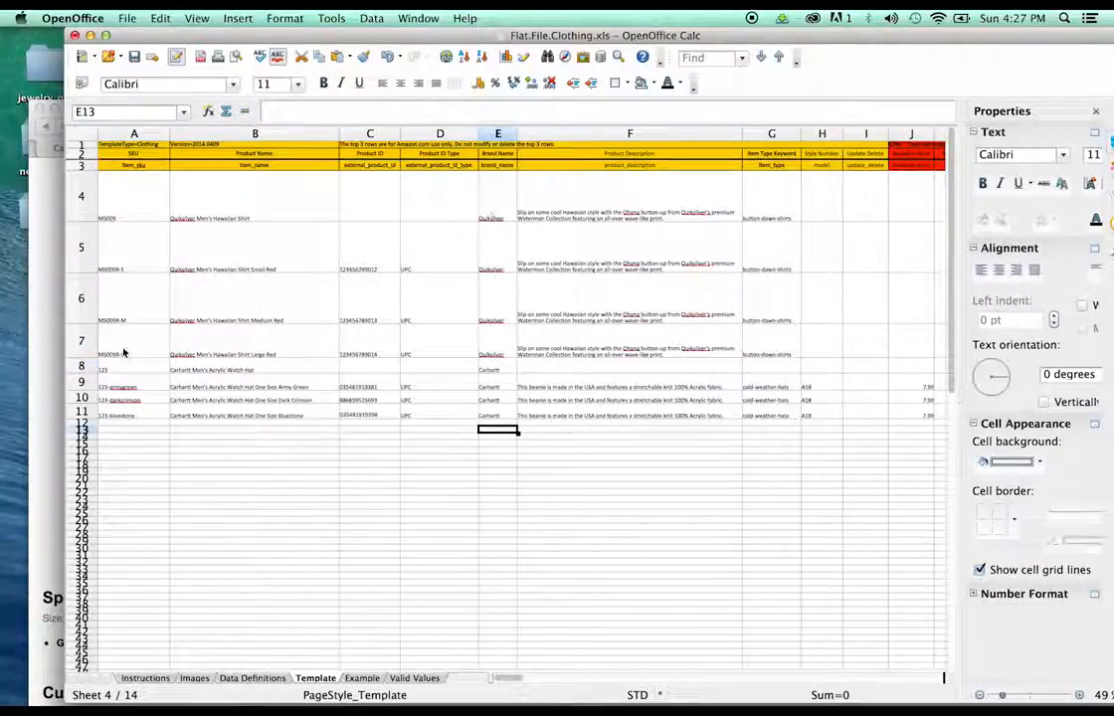
# Step: Delete the four Quiksilver Hawaiian shirt sample rows, rows 4 to 7
pyautogui.click(81, 341)
pyautogui.keyDown('shift'); pyautogui.click(81, 196); pyautogui.keyUp('shift')
pyautogui.rightClick(82, 194)
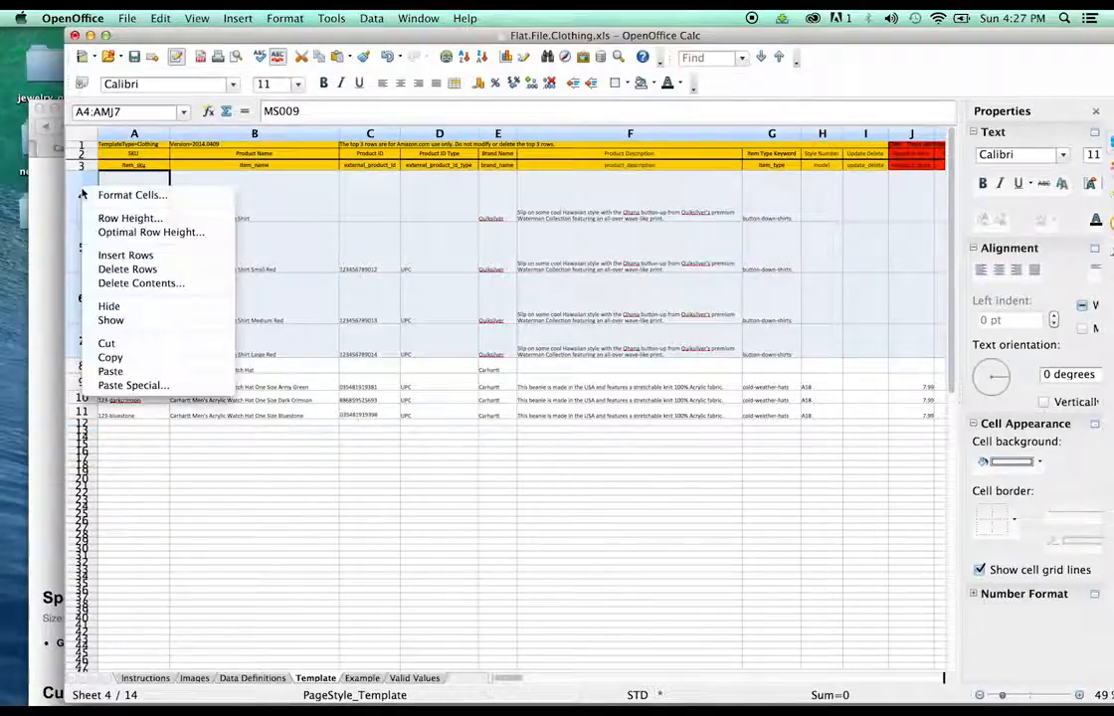
pyautogui.click(147, 268)
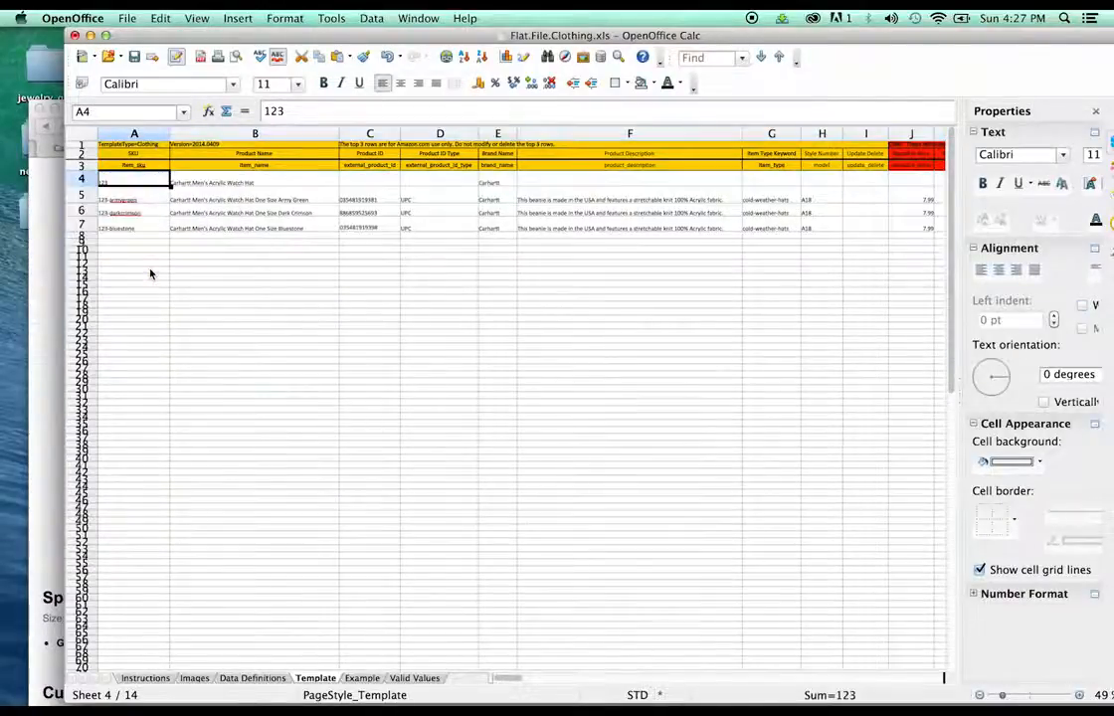
pyautogui.click(128, 244)
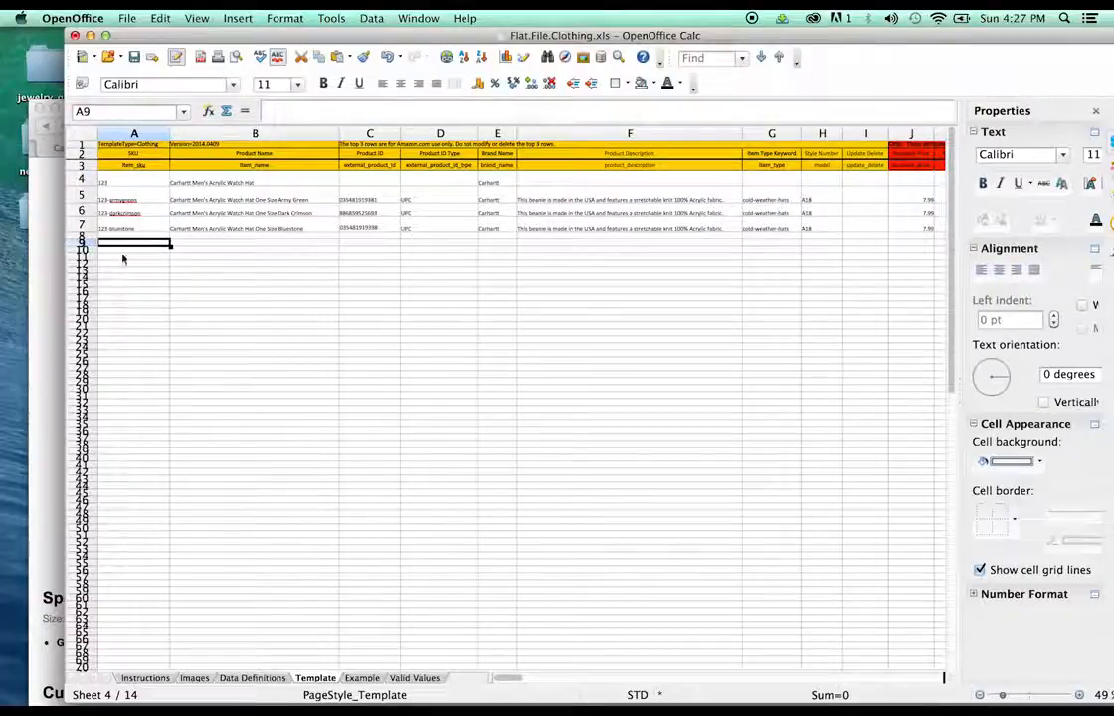
# Step: Enter 456 as the SKU of a new product in cell A9, below the hat rows
pyautogui.moveTo(1003, 695); pyautogui.dragTo(1029, 696)
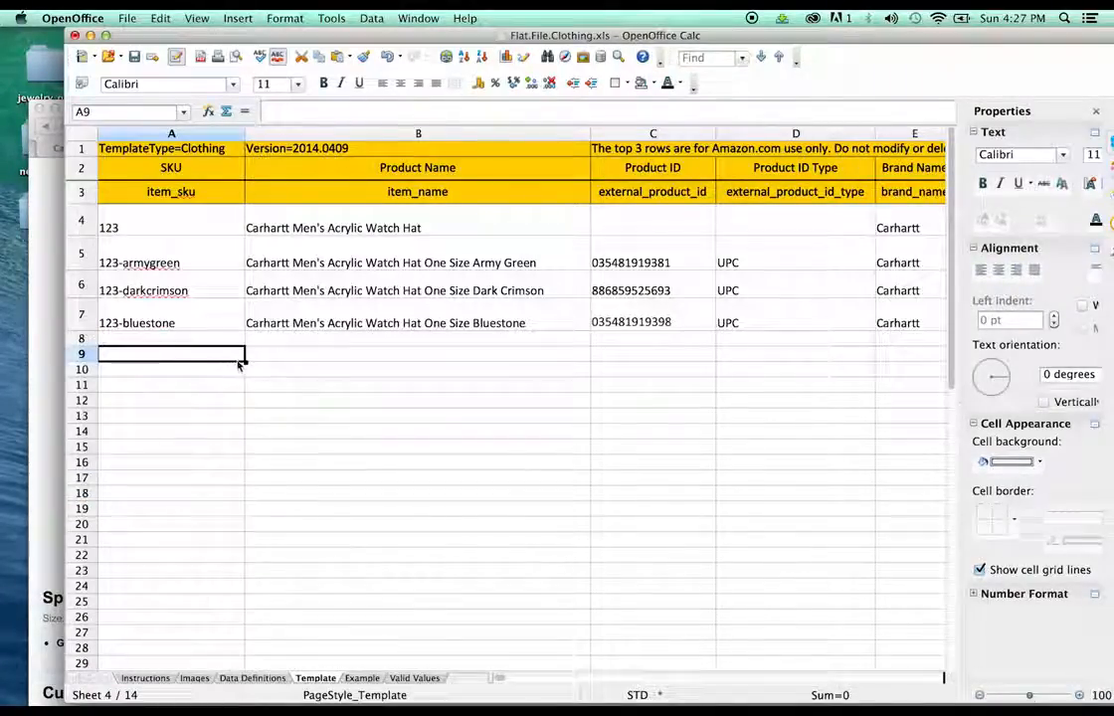
pyautogui.doubleClick(199, 361)
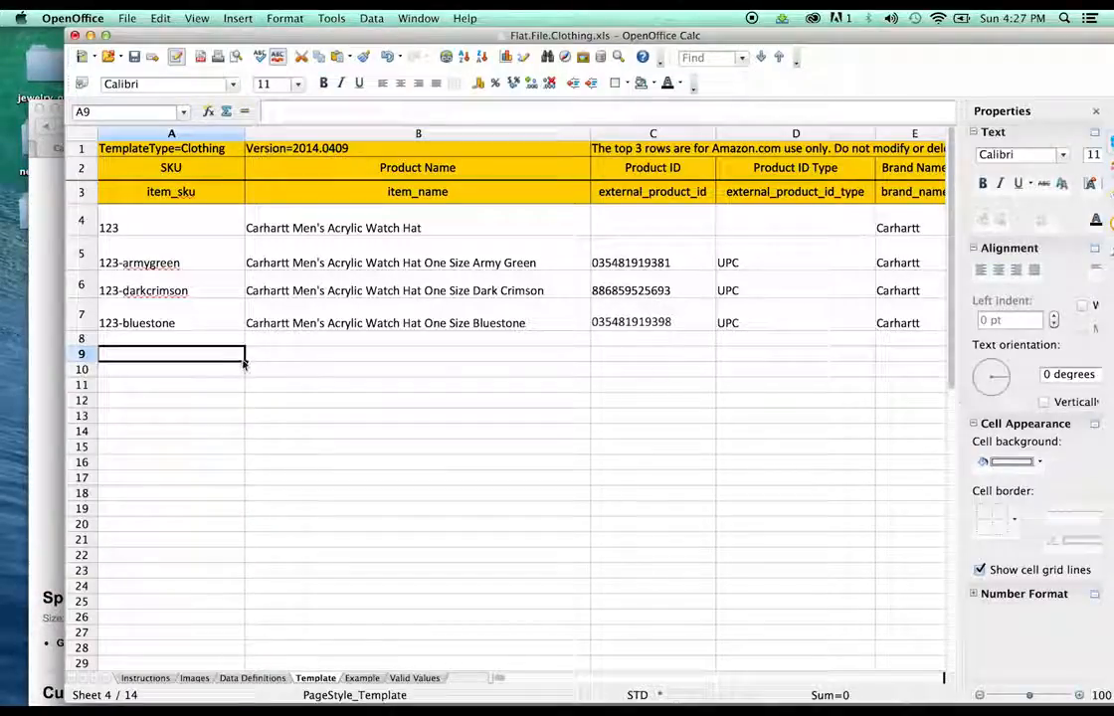
pyautogui.doubleClick(199, 361)
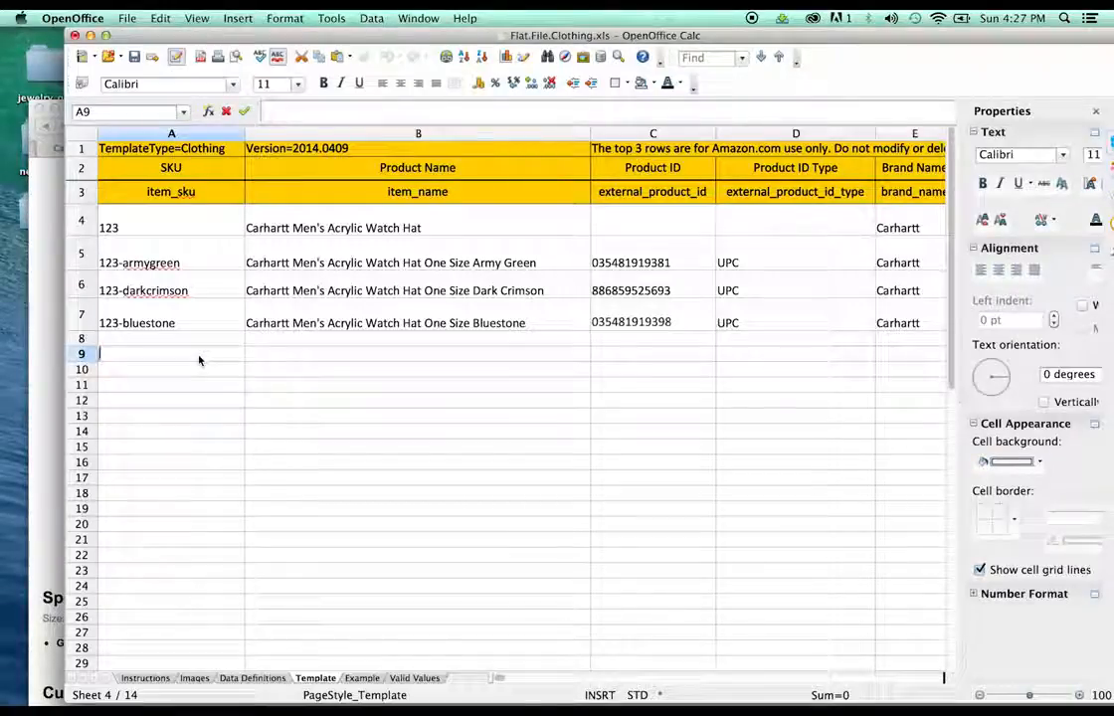
pyautogui.write('456')
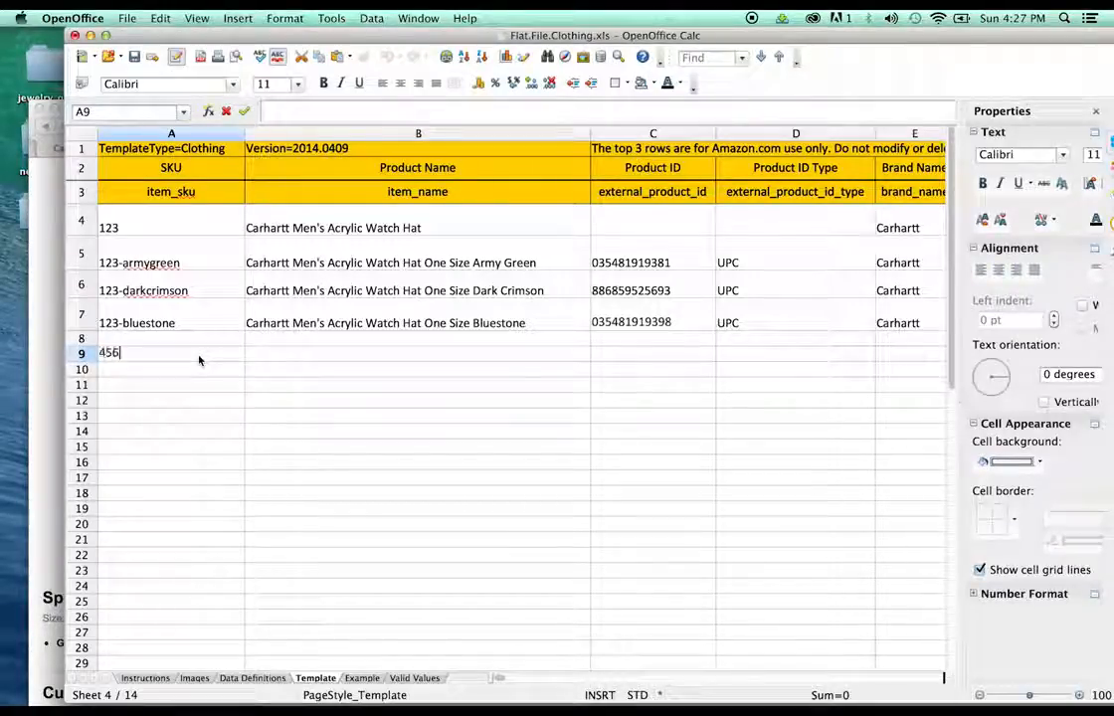
pyautogui.write('-')
pyautogui.press('Return')
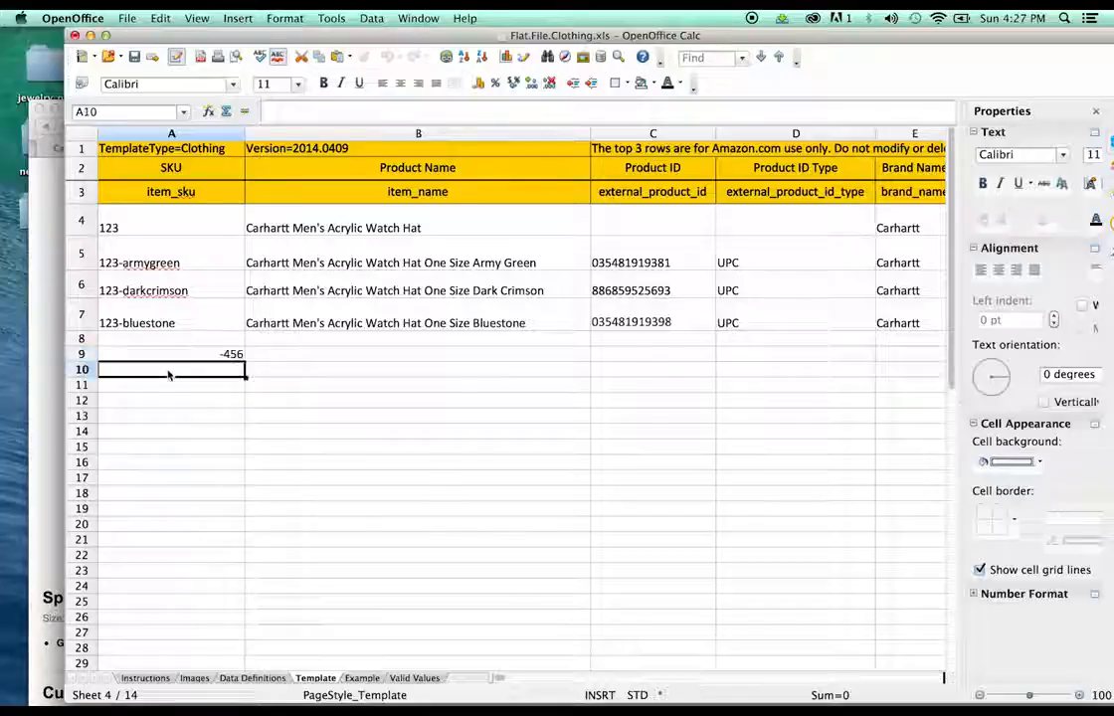
# Step: Copy the title O'Neill Men's Santa Cruz Plaid Boardshort from its Amazon page in the browser and paste it as the Product Name in B9
pyautogui.press('super+Tab')
pyautogui.moveTo(739, 245); pyautogui.dragTo(384, 246)
pyautogui.press('super+c')
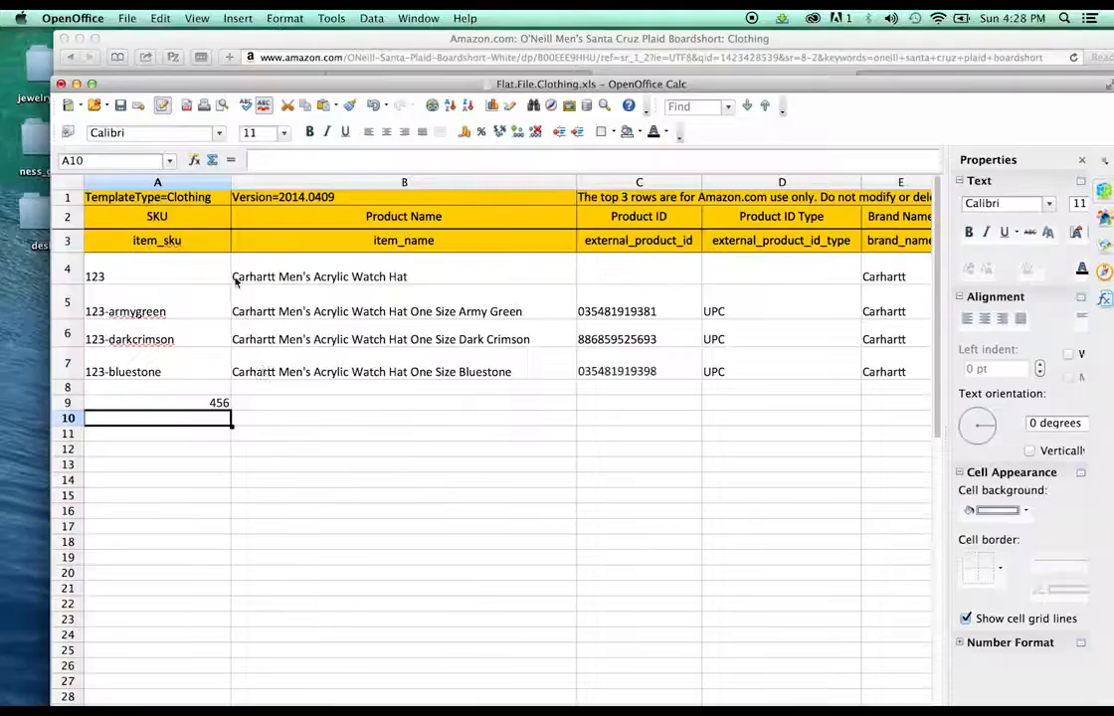
pyautogui.click(282, 403)
pyautogui.press('super+v')
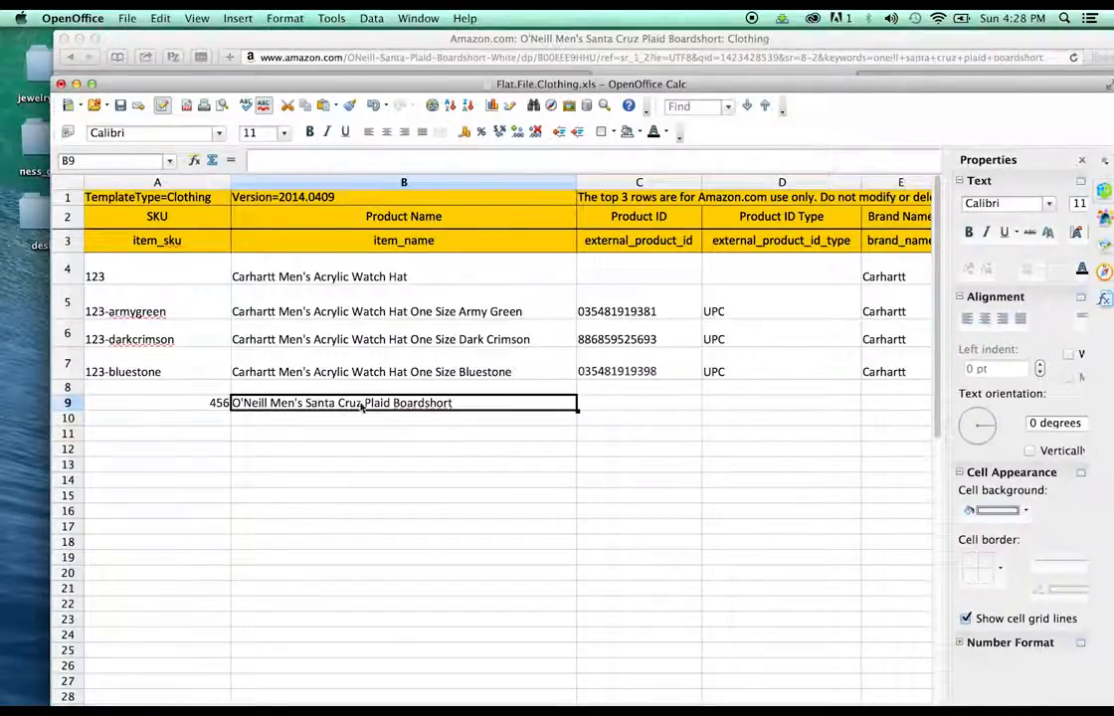
pyautogui.press('Return')
# Step: Fill the boardshort's Product Name down from B9 into B10 and B11
pyautogui.click(498, 406)
pyautogui.moveTo(577, 411); pyautogui.dragTo(580, 441)
pyautogui.click(482, 432)
pyautogui.click(481, 403)
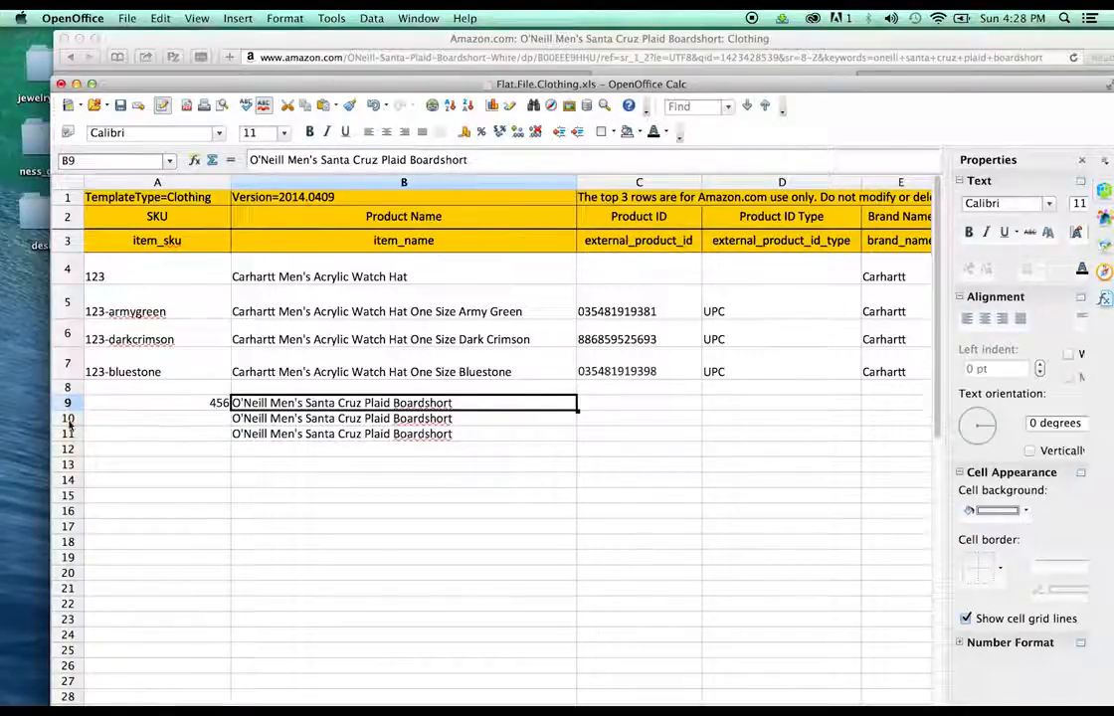
# Step: Increase the height of rows 9 to 11 and append Aqua to the boardshort's Product Name in B10
pyautogui.moveTo(72, 410); pyautogui.dragTo(76, 477)
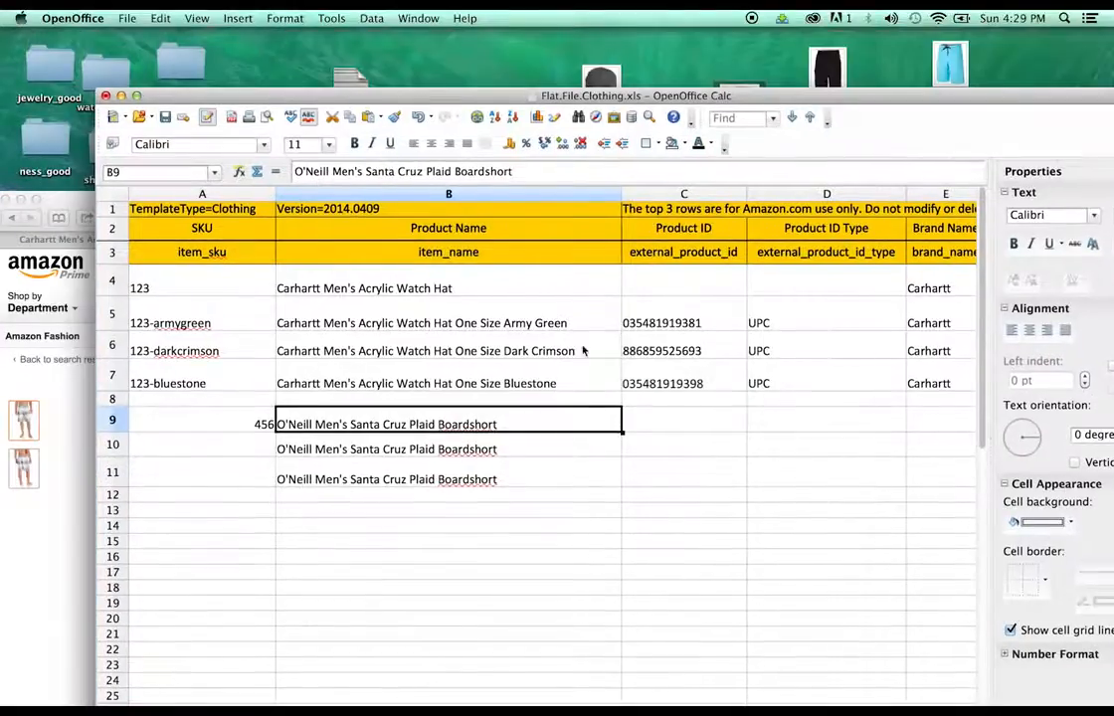
pyautogui.doubleClick(557, 452)
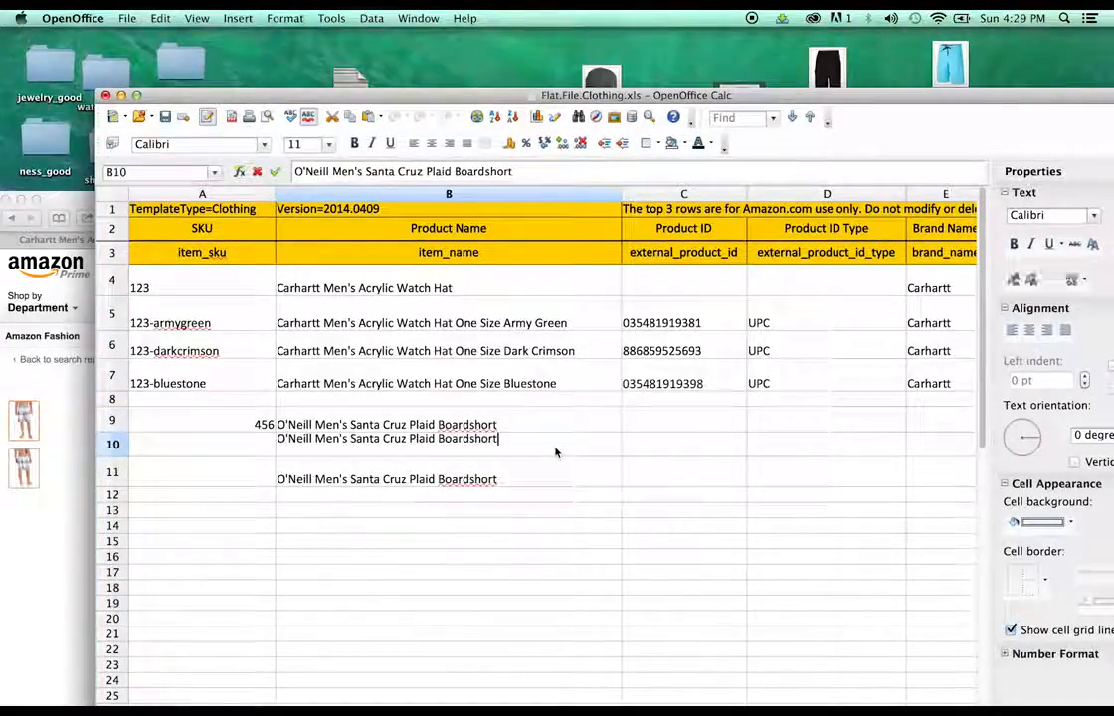
pyautogui.write('Aqu')
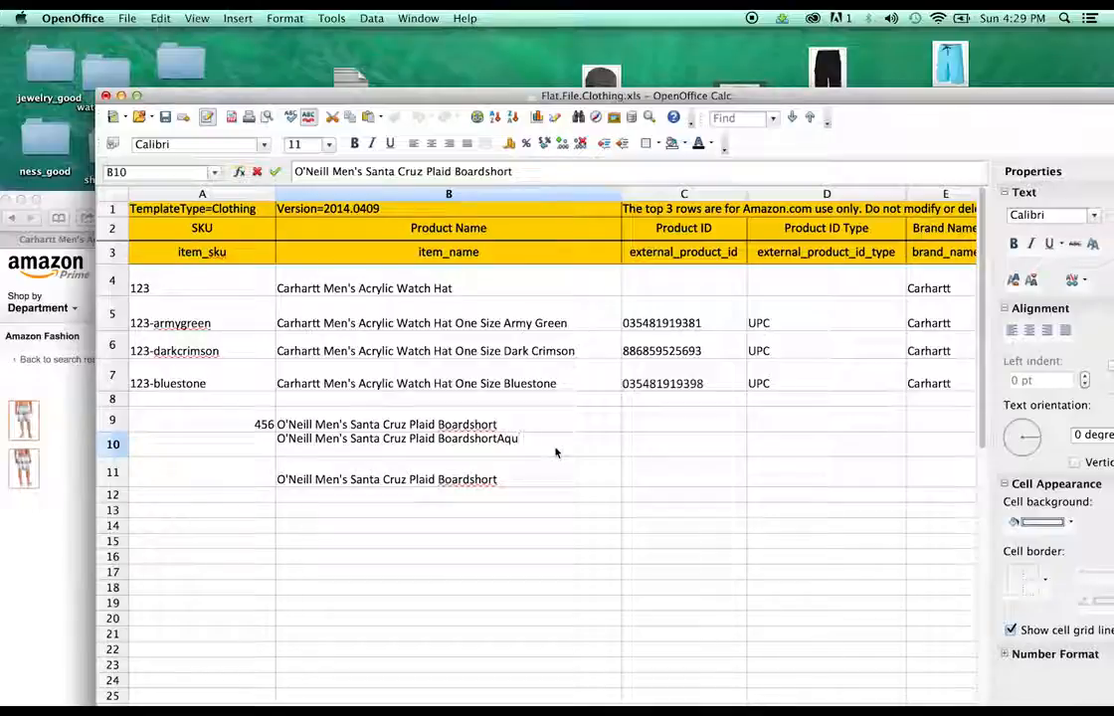
pyautogui.press('Left')
pyautogui.press('Left')
pyautogui.press('Left')
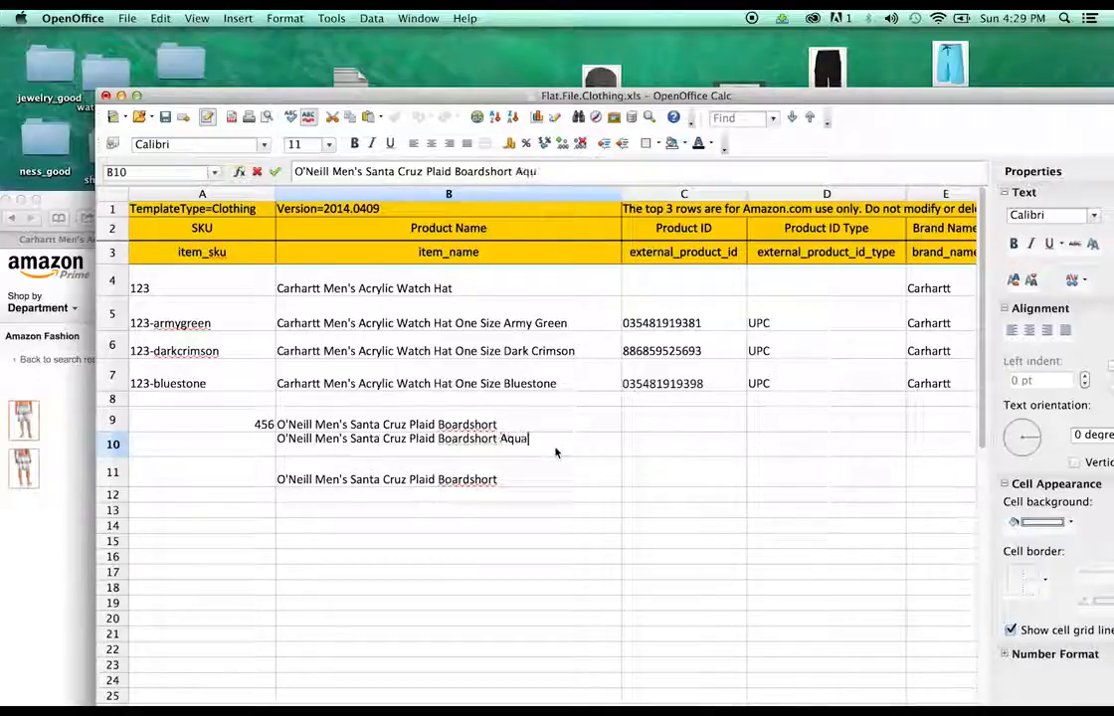
pyautogui.press('Return')
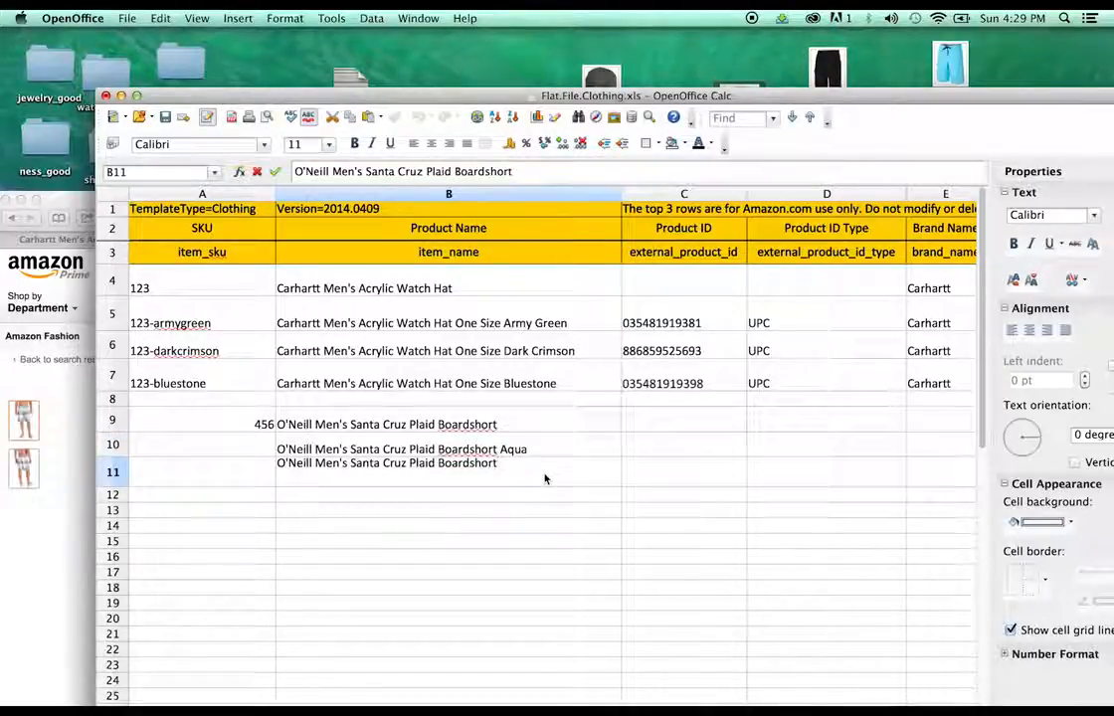
# Step: Append Navy to the boardshort's Product Name in B11
pyautogui.write('Navy')
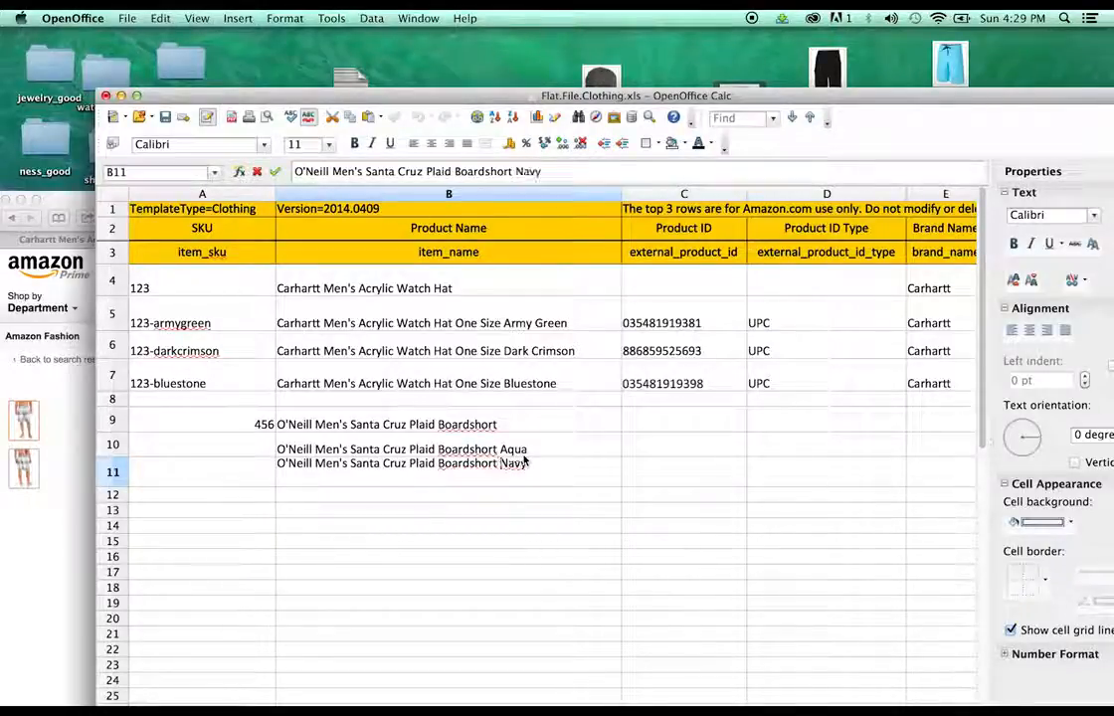
pyautogui.click(199, 473)
pyautogui.click(219, 447)
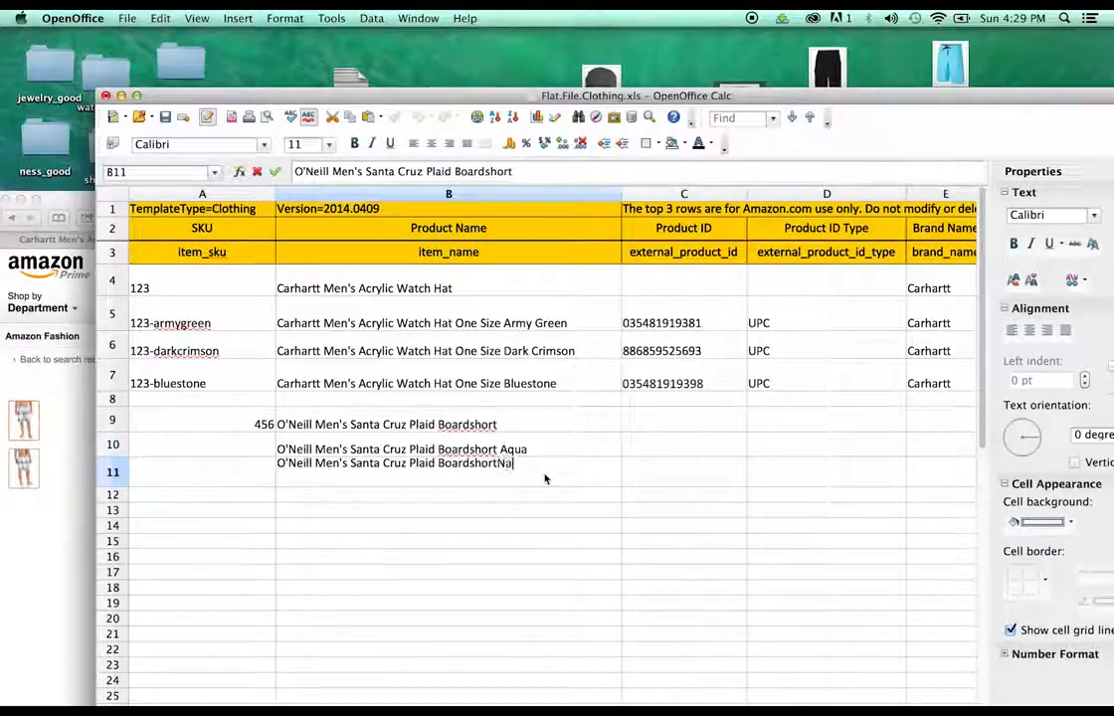
pyautogui.write('vy')
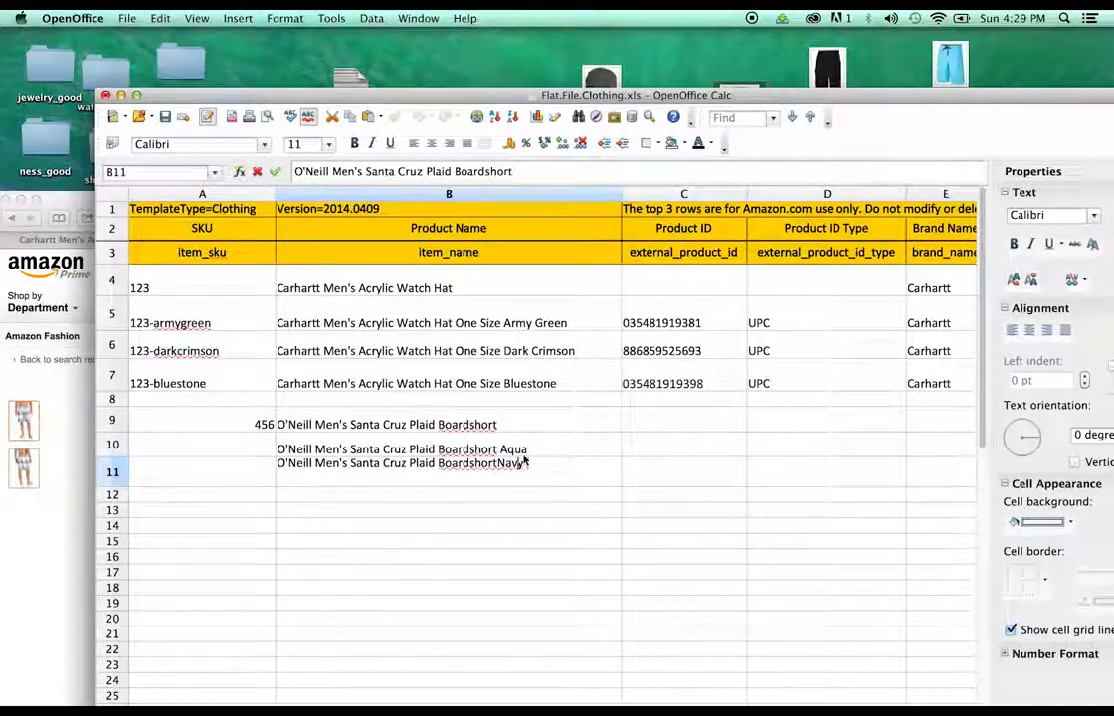
pyautogui.click(522, 460)
pyautogui.click(204, 463)
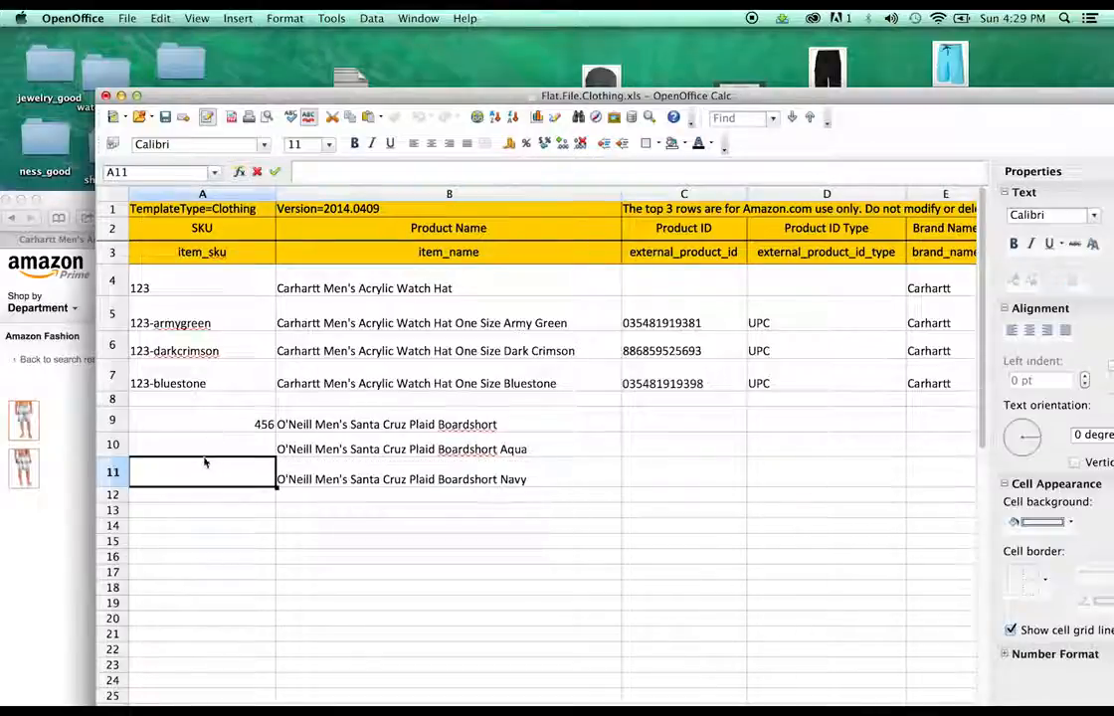
pyautogui.click(218, 448)
# Step: Switch to Safari, search the Seller Central catalog for O'Neill Men's Santa Cruz Plaid Boardshort and select the Solid Aqua size 34 listing's UPC
pyautogui.press('super+Tab')
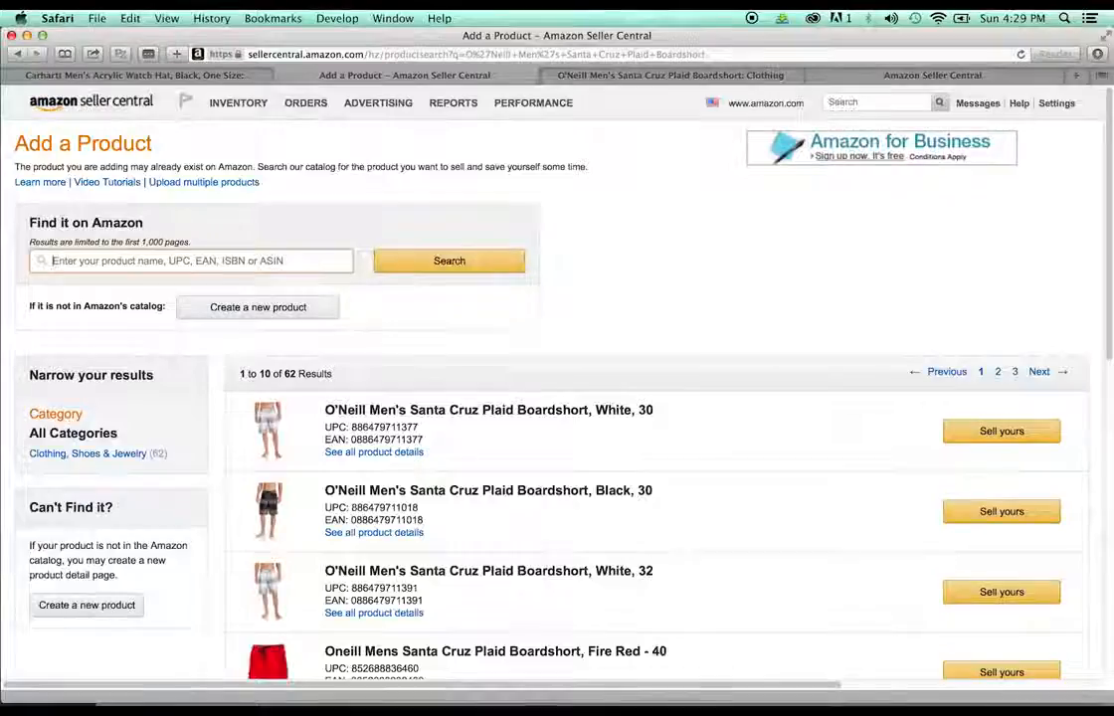
pyautogui.press('super+v')
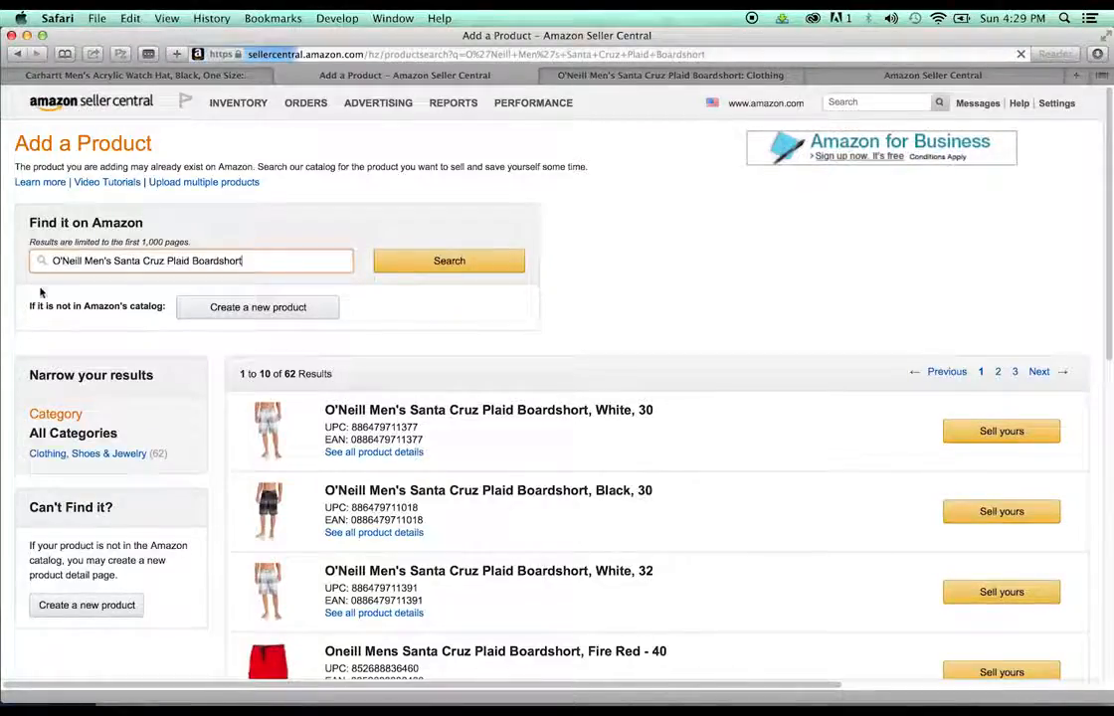
pyautogui.press('Return')
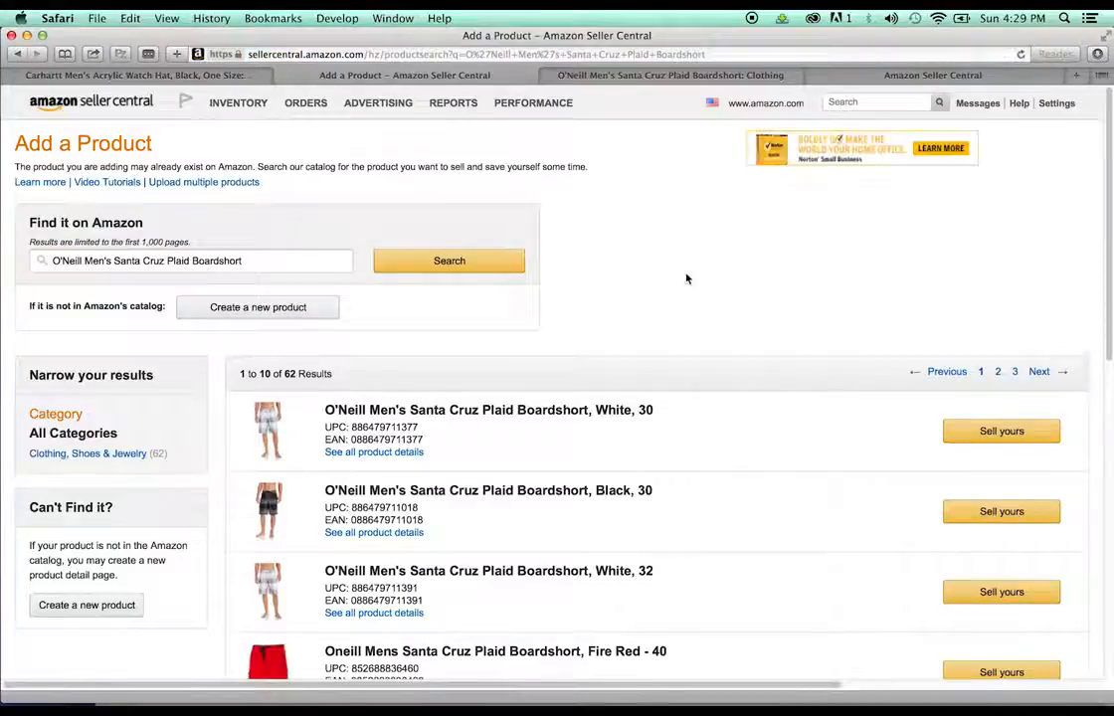
pyautogui.scroll(-3, 687, 279)
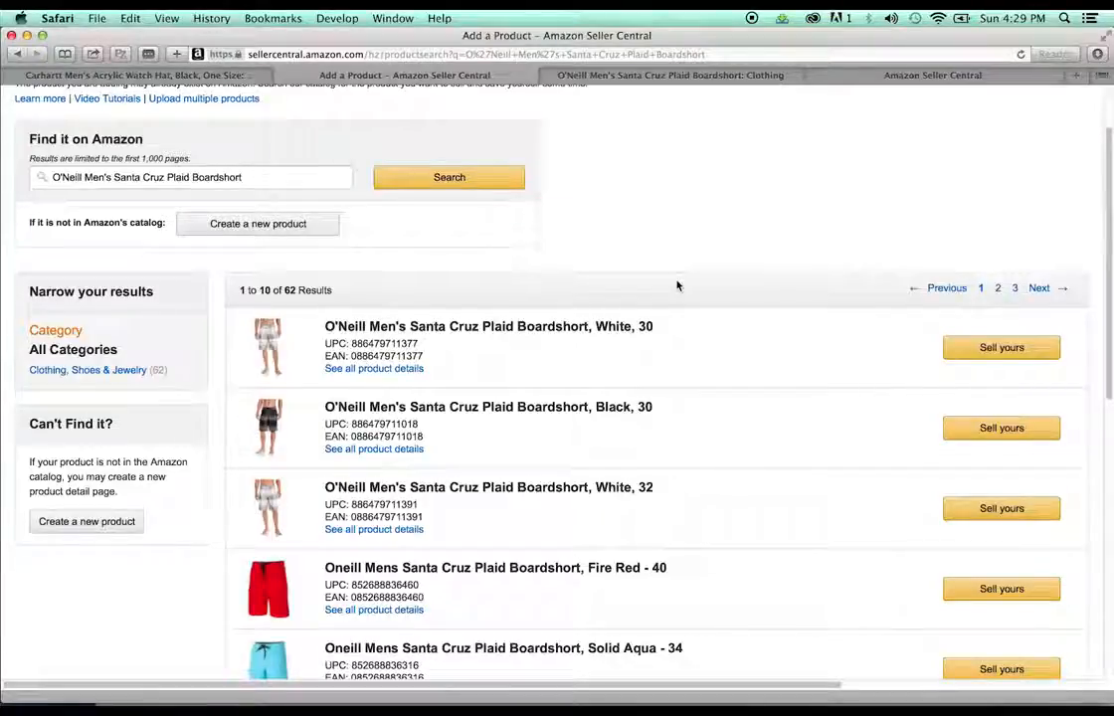
pyautogui.scroll(-1, 676, 285)
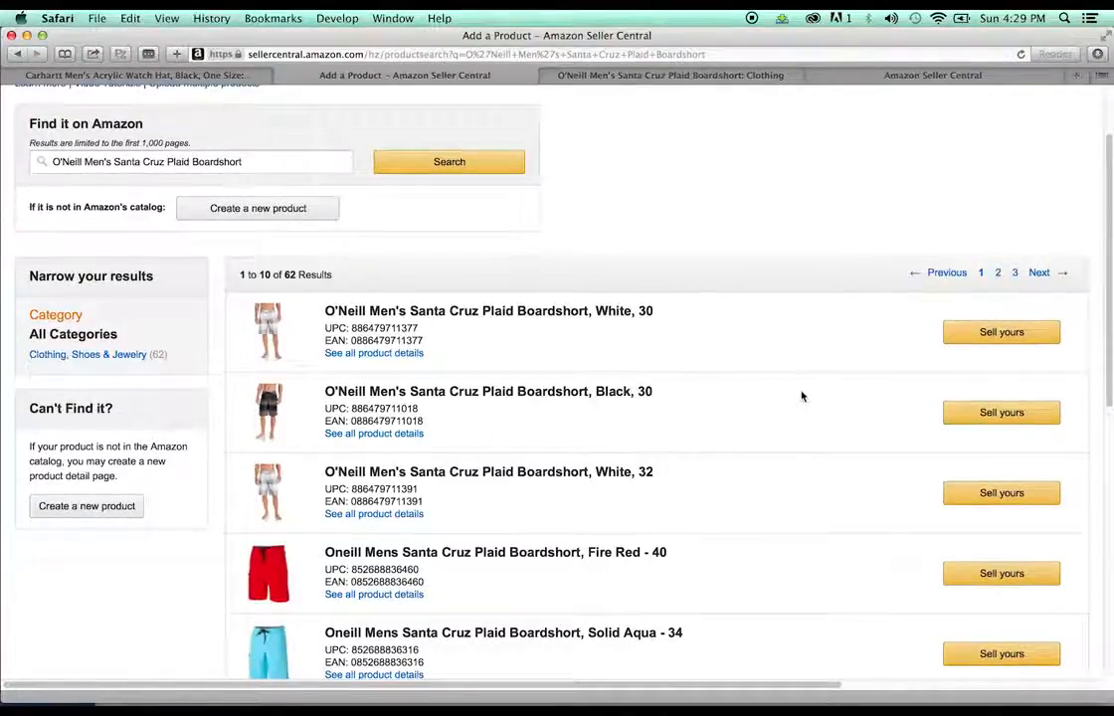
pyautogui.scroll(-1, 802, 396)
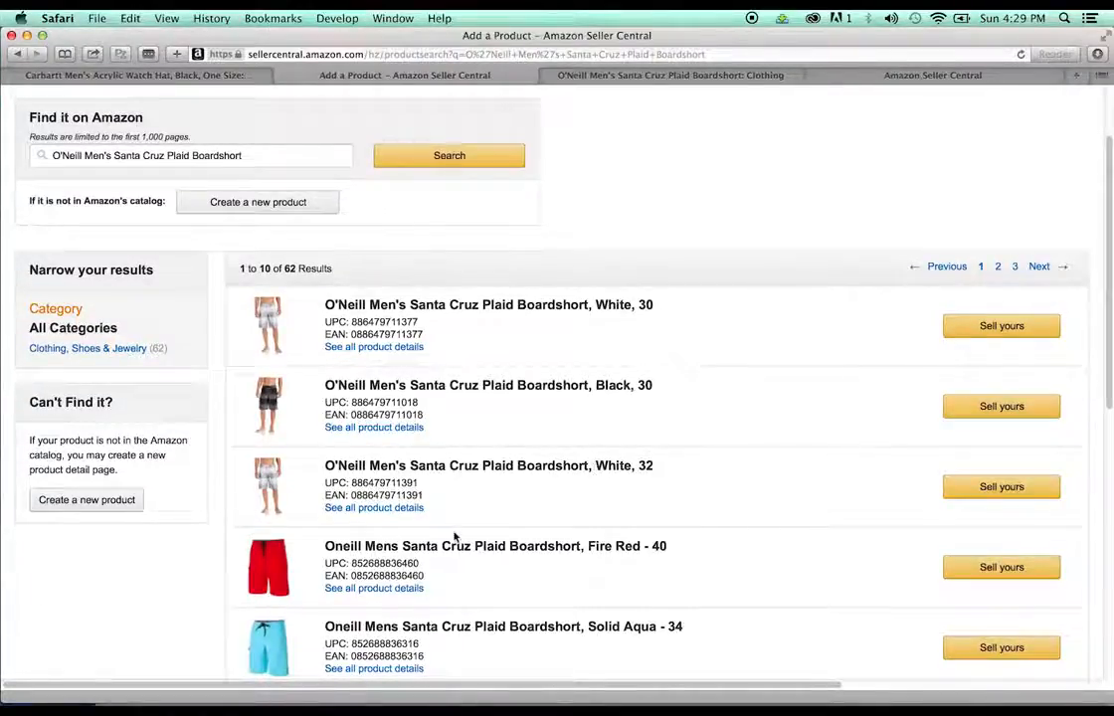
pyautogui.scroll(-2, 454, 532)
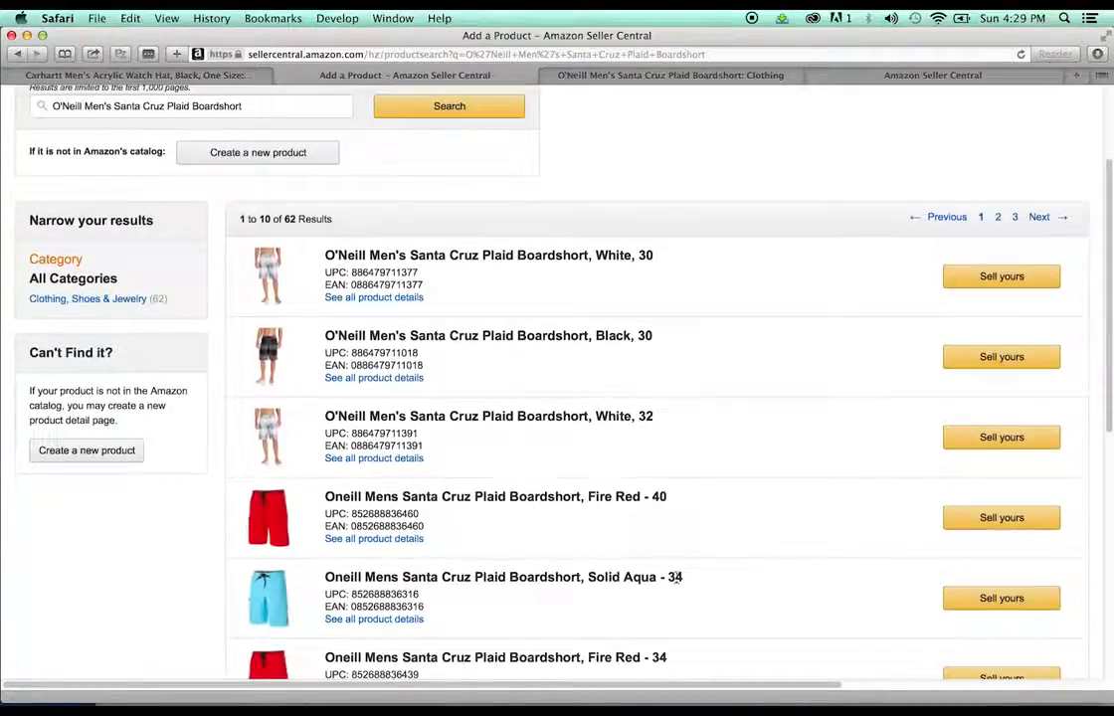
pyautogui.moveTo(426, 597); pyautogui.dragTo(355, 601)
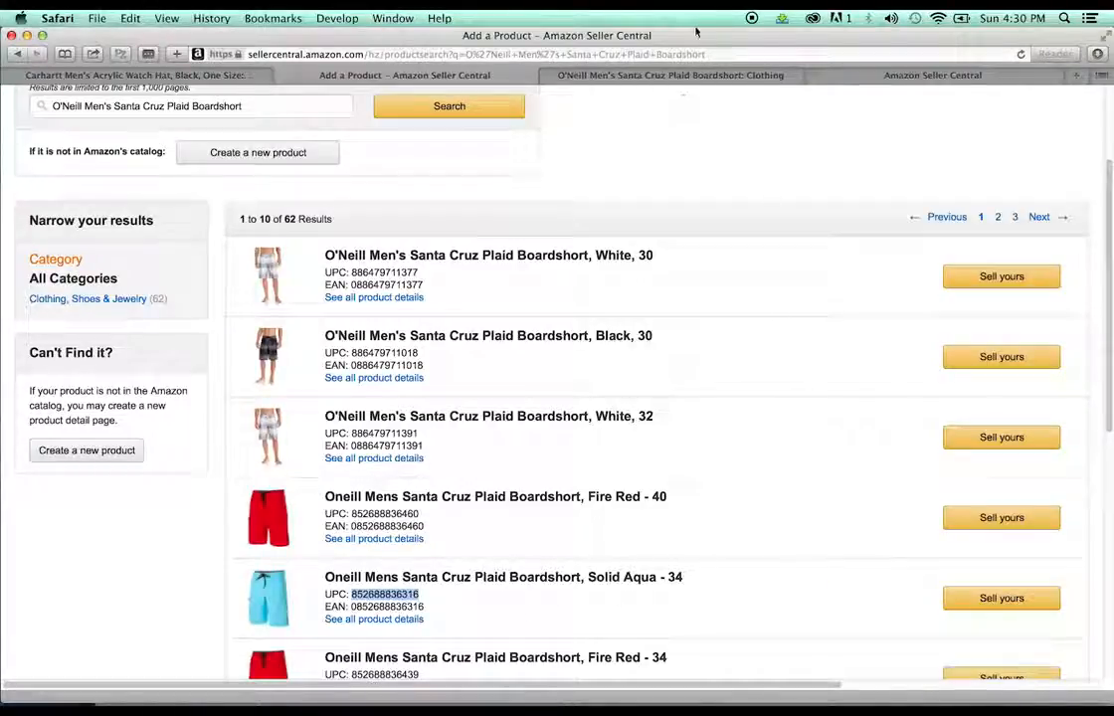
# Step: Bring the flat file back beside the browser and change the ending of B10's Product Name to 34 Solid Aqua
pyautogui.moveTo(712, 38); pyautogui.dragTo(642, 211)
pyautogui.moveTo(659, 96); pyautogui.dragTo(661, 59)
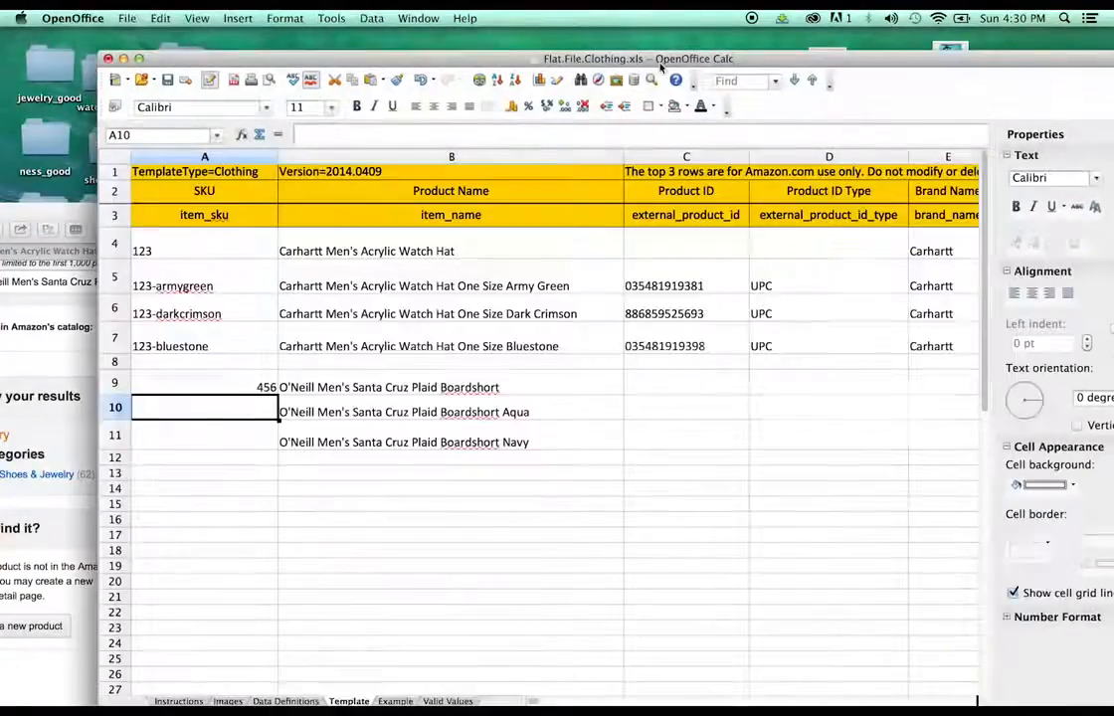
pyautogui.doubleClick(506, 416)
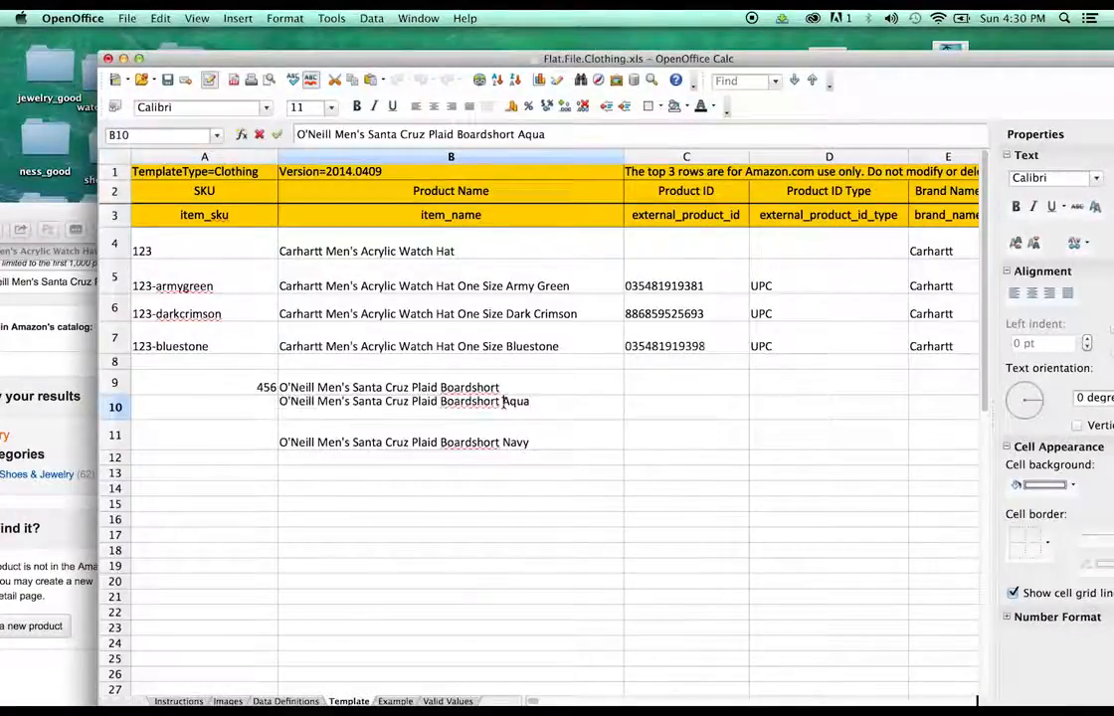
pyautogui.write('34 Sol')
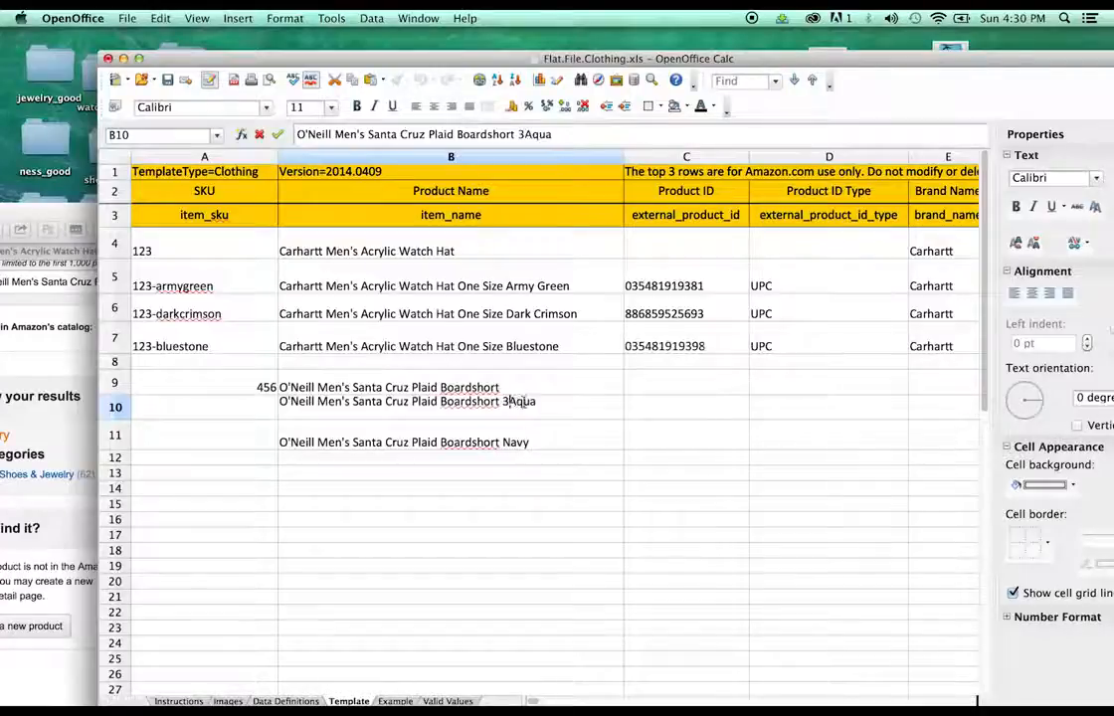
pyautogui.write('id')
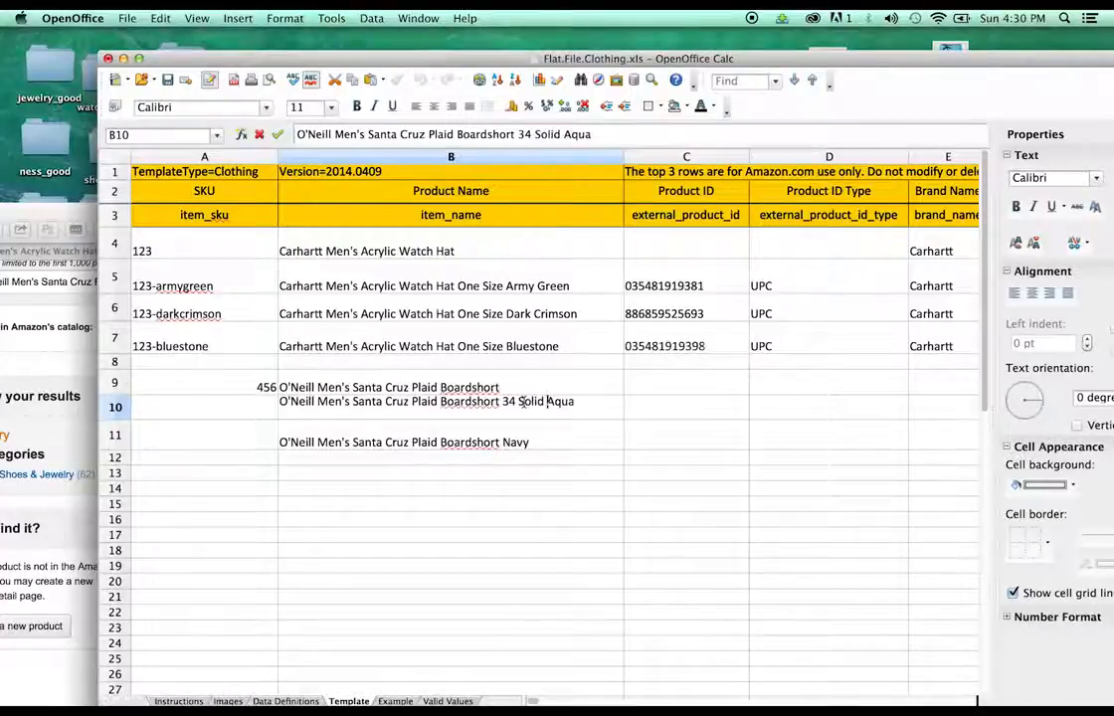
pyautogui.press('Return')
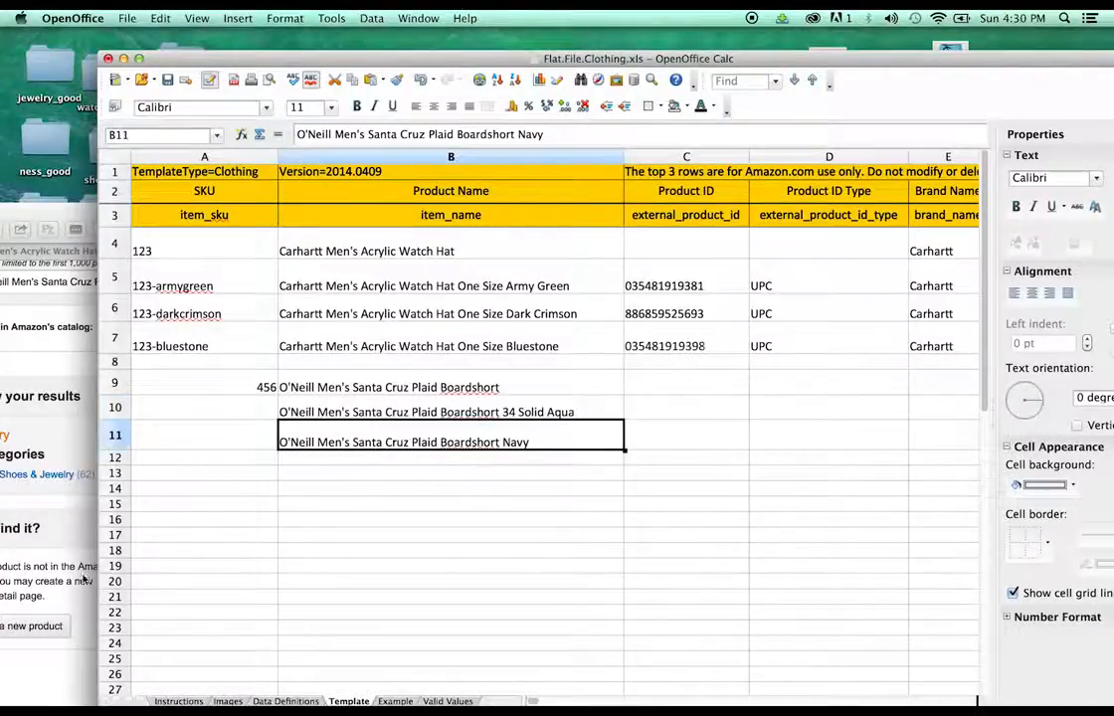
pyautogui.click(66, 488)
pyautogui.scroll(-3, 670, 471)
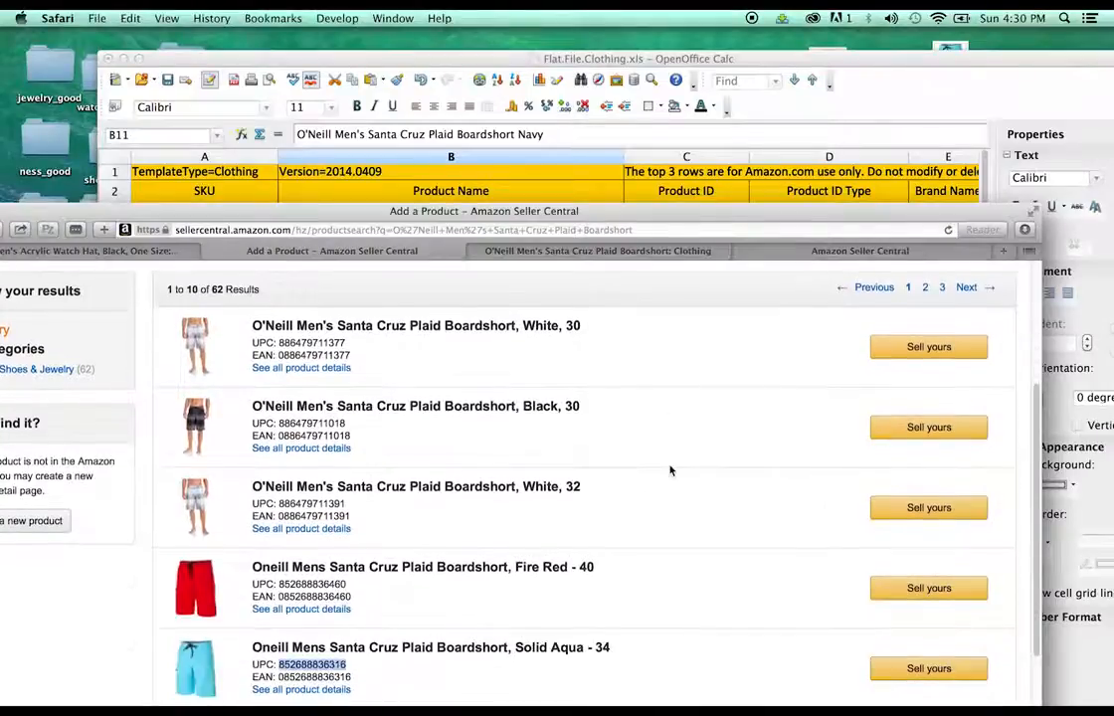
pyautogui.scroll(-3, 669, 471)
pyautogui.scroll(-3, 670, 471)
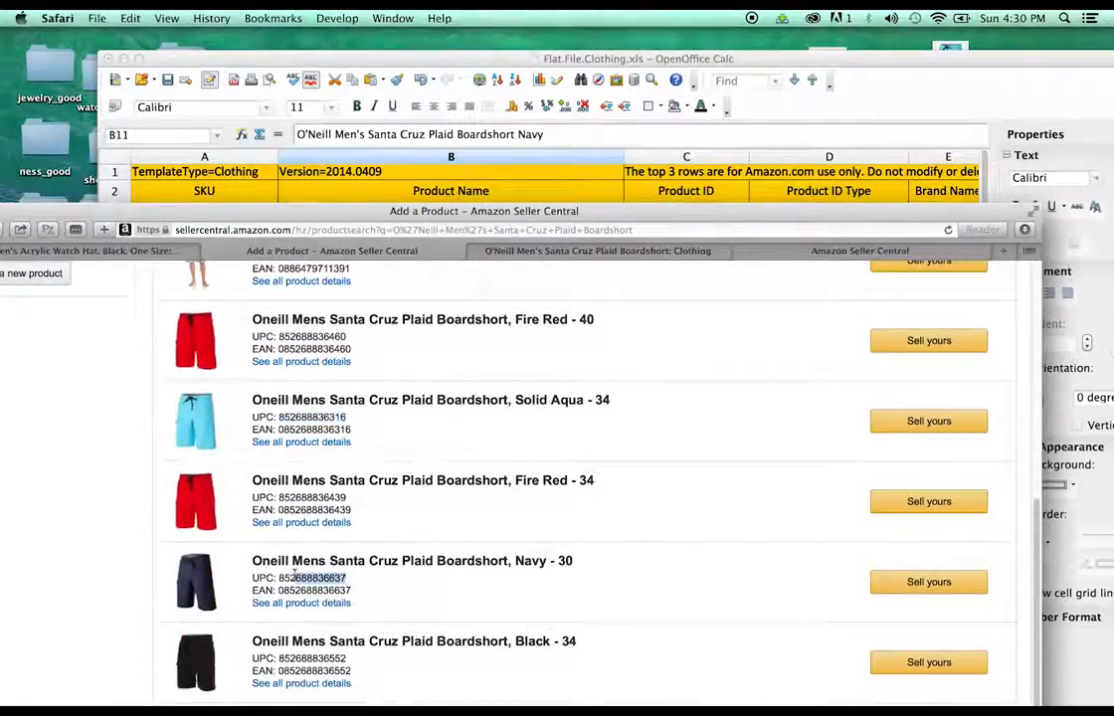
pyautogui.moveTo(280, 578); pyautogui.dragTo(347, 578)
pyautogui.press('super+c')
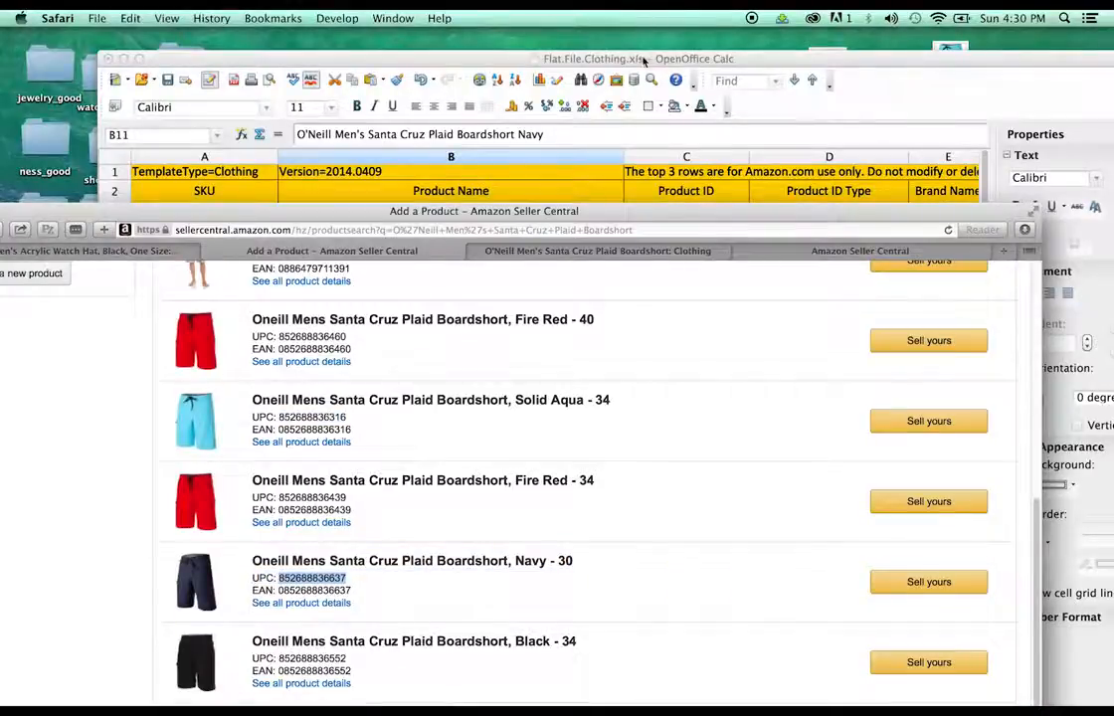
pyautogui.moveTo(642, 57); pyautogui.dragTo(650, 35)
pyautogui.doubleClick(693, 421)
pyautogui.press('super+v')
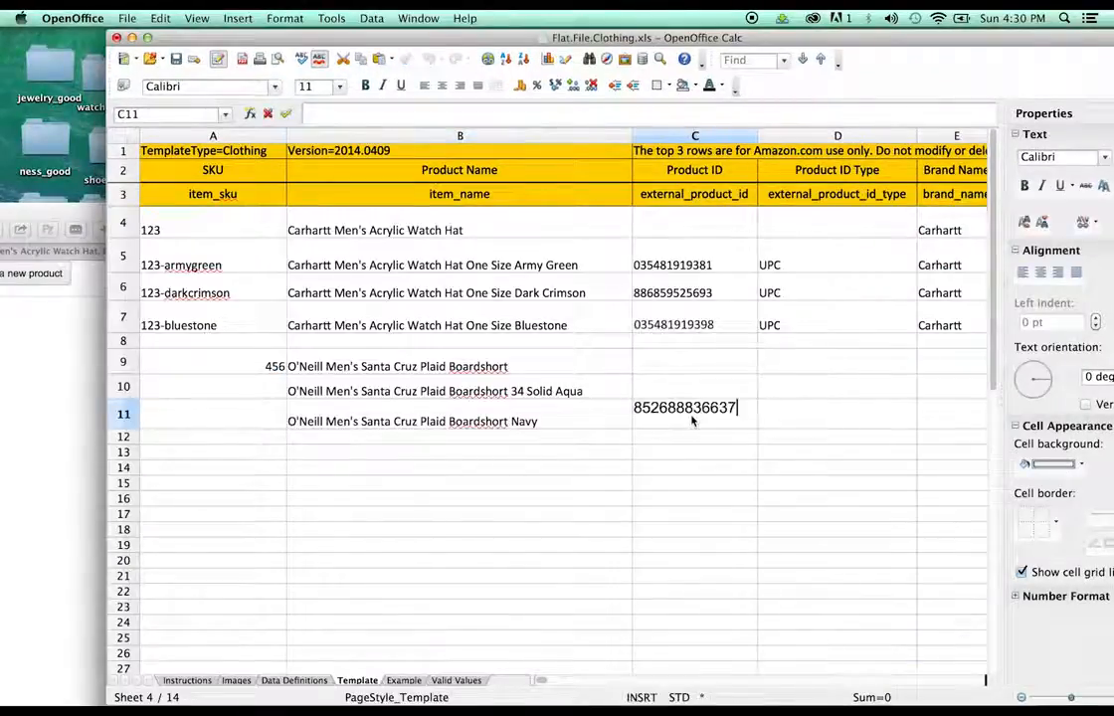
# Step: Insert the size 30 before Navy in B11's Product Name
pyautogui.click(552, 423)
pyautogui.doubleClick(514, 423)
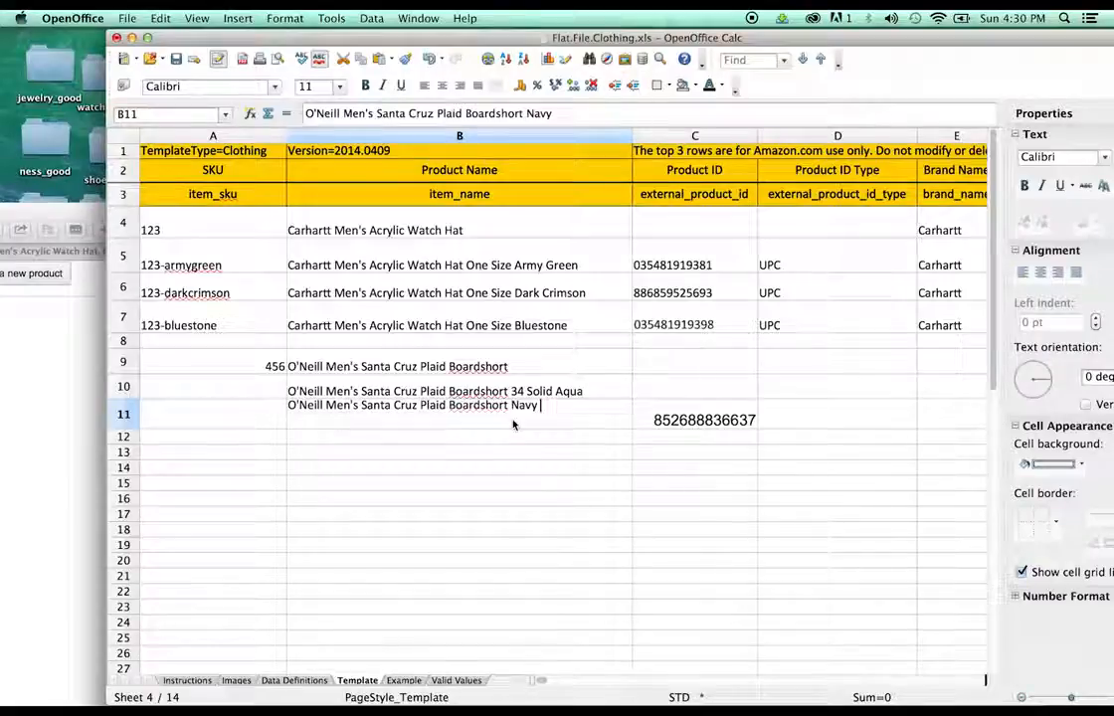
pyautogui.write('30')
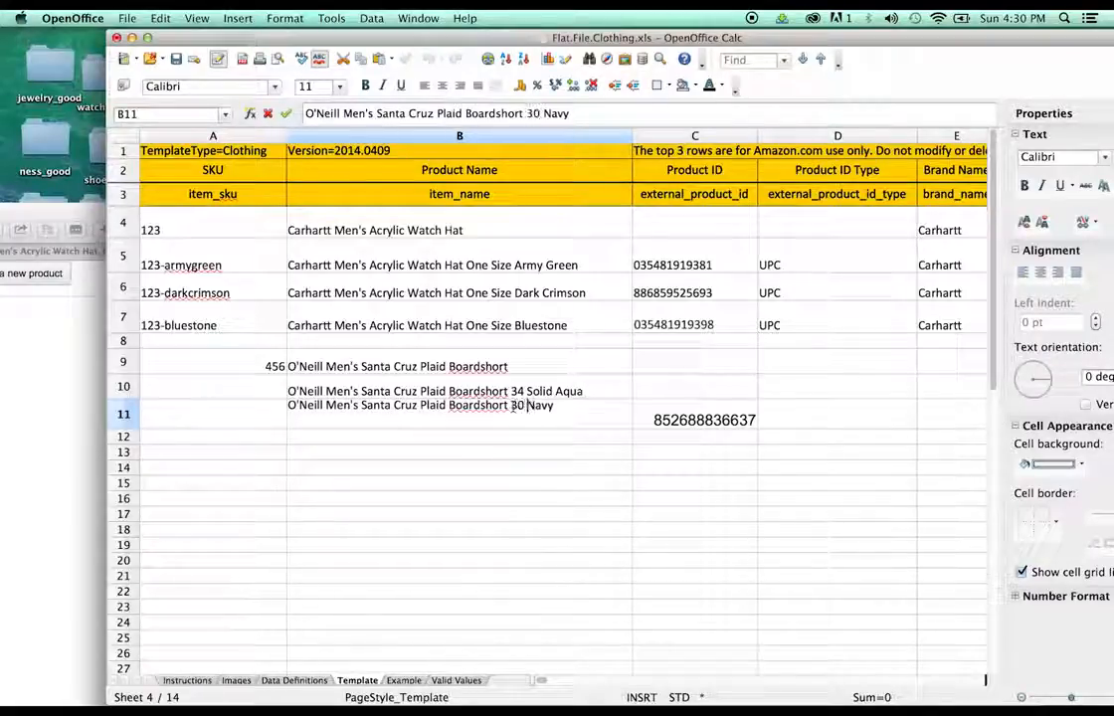
pyautogui.click(661, 391)
pyautogui.click(18, 484)
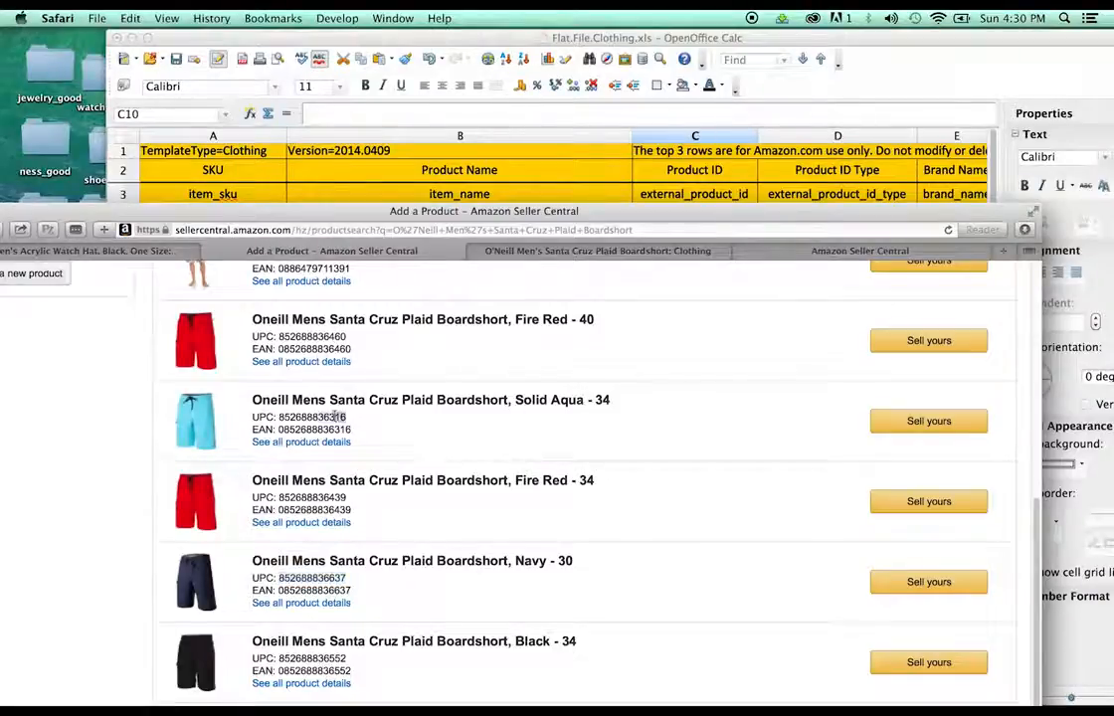
pyautogui.moveTo(347, 417); pyautogui.dragTo(283, 417)
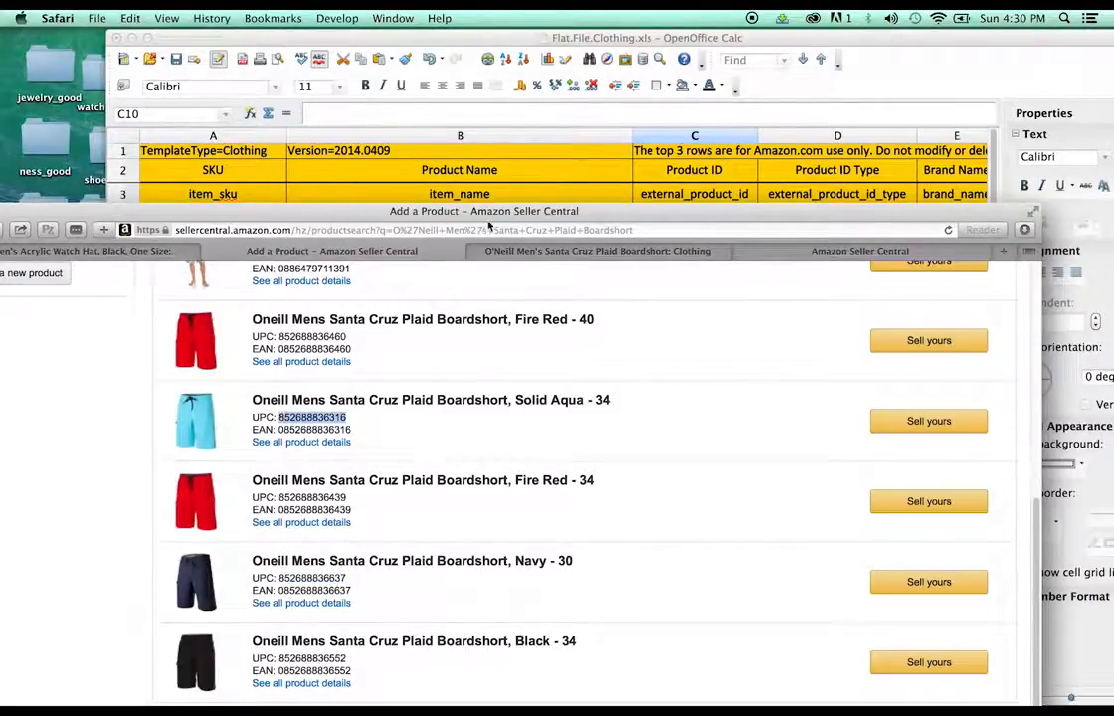
pyautogui.click(683, 39)
pyautogui.doubleClick(695, 392)
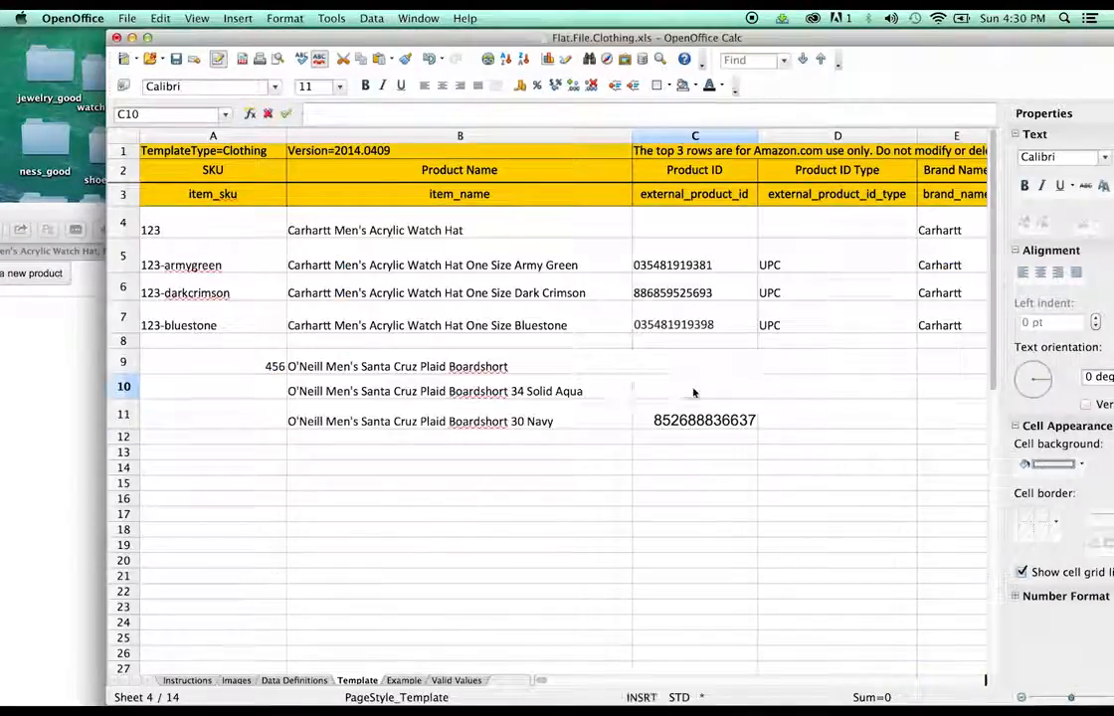
pyautogui.press('super+v')
# Step: Enter 456-solidaqua-34 as the SKU for the size 34 Solid Aqua variation in A10
pyautogui.click(249, 394)
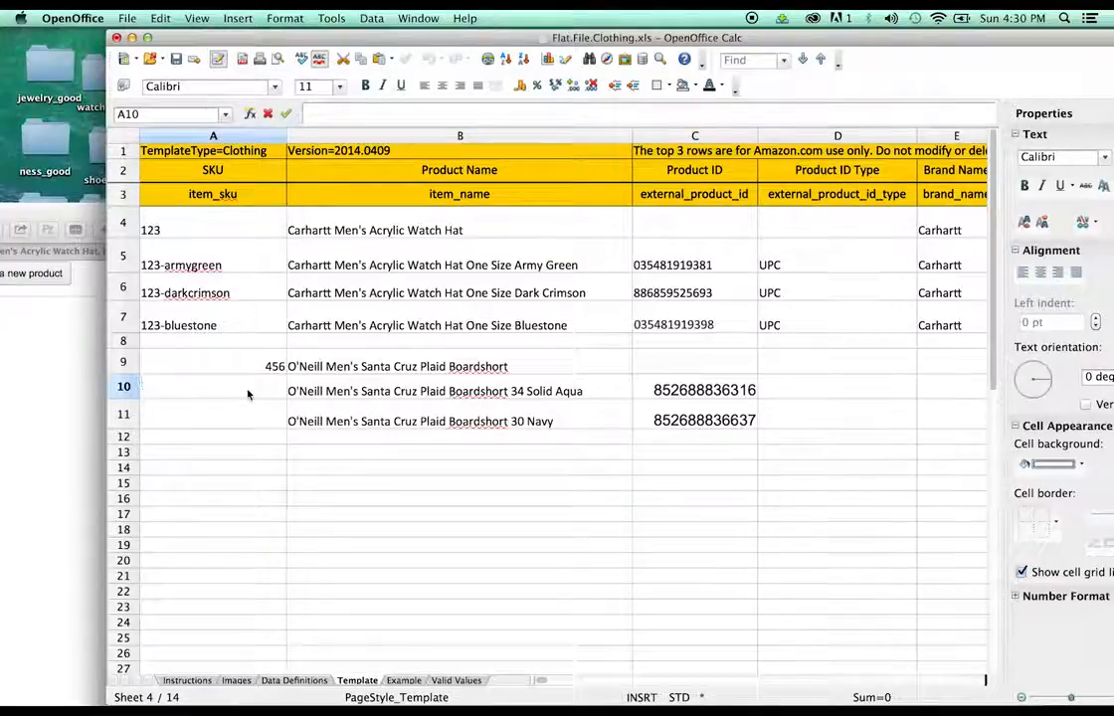
pyautogui.write('456-')
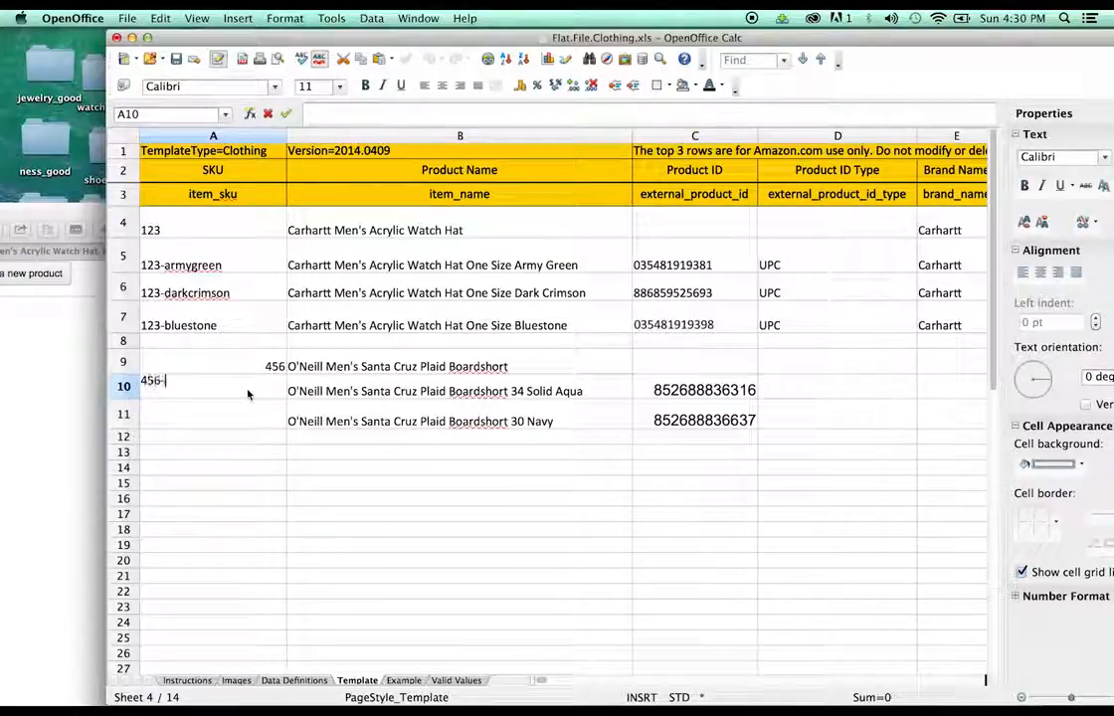
pyautogui.write('5olidaqua')
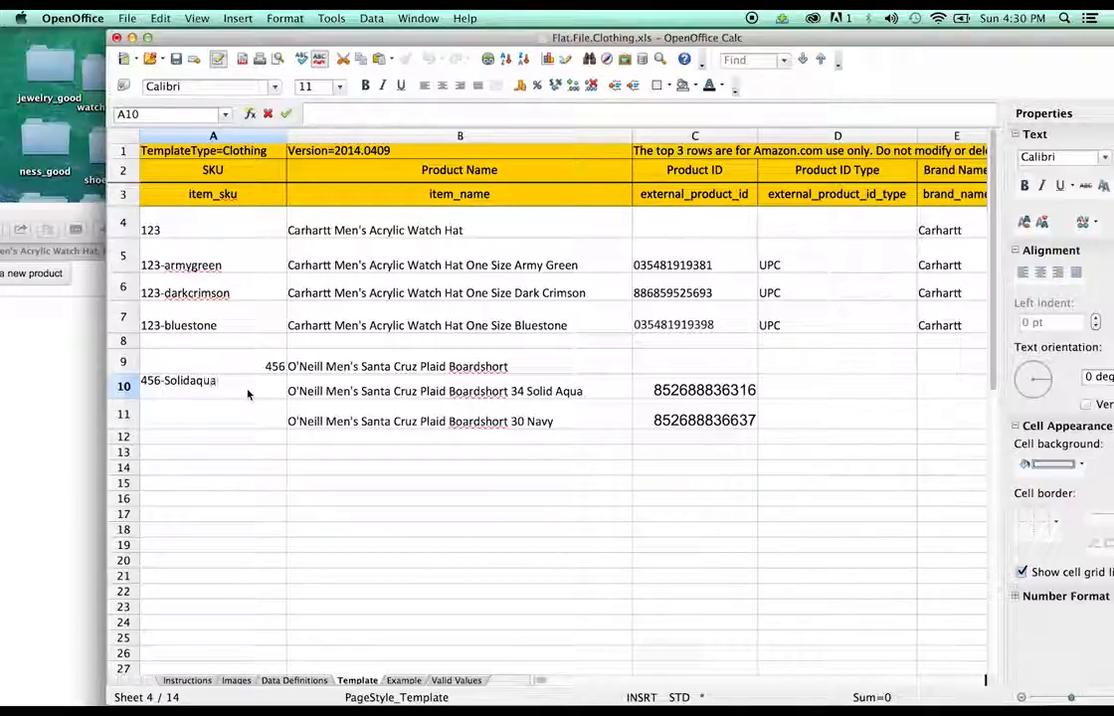
pyautogui.press('Left')
pyautogui.press('Left')
pyautogui.press('Left')
pyautogui.press('Left')
pyautogui.press('Left')
pyautogui.press('Left')
pyautogui.press('Left')
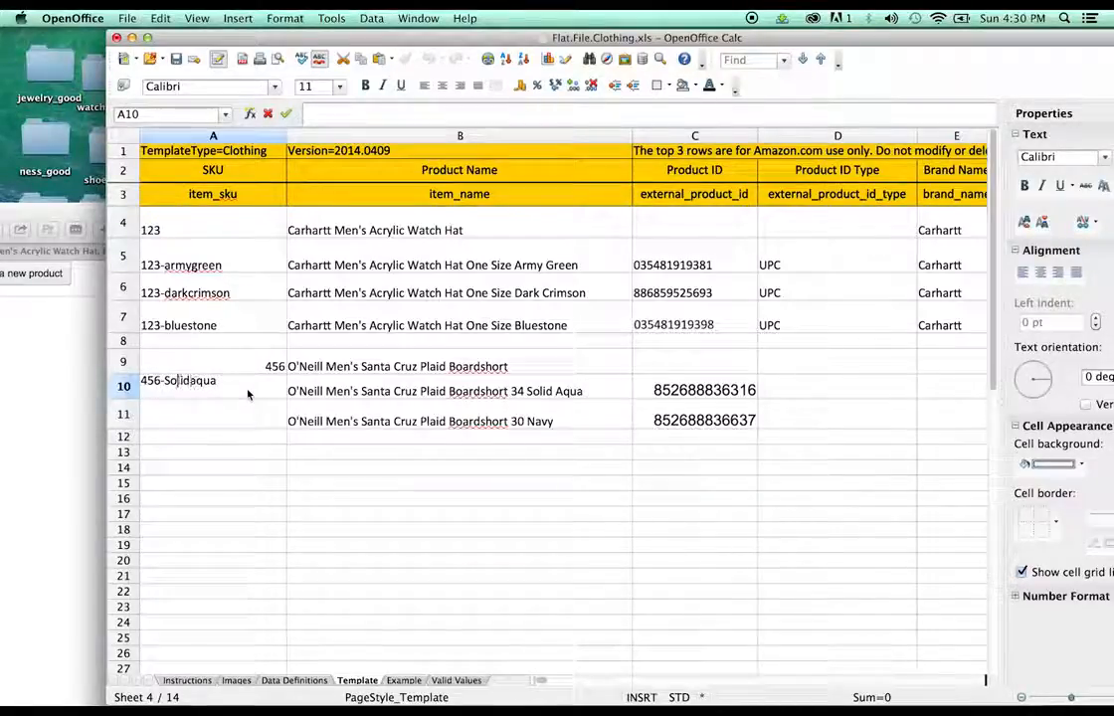
pyautogui.press('BackSpace')
pyautogui.write('s')
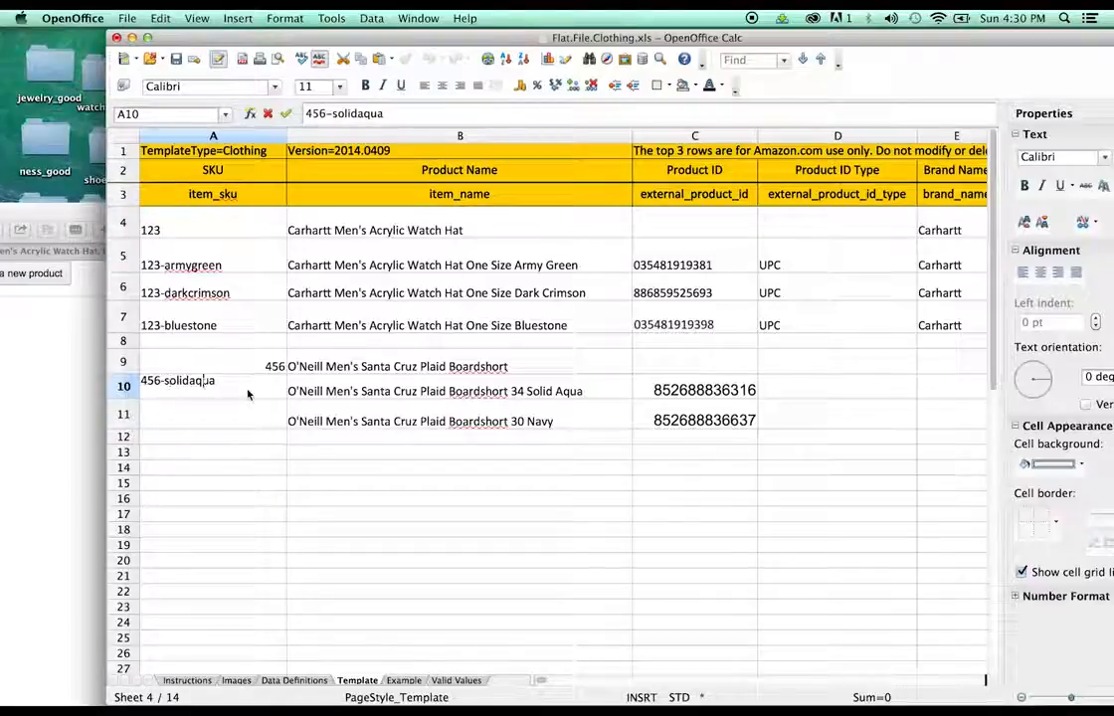
pyautogui.press('Right')
pyautogui.press('Right')
pyautogui.write('-34')
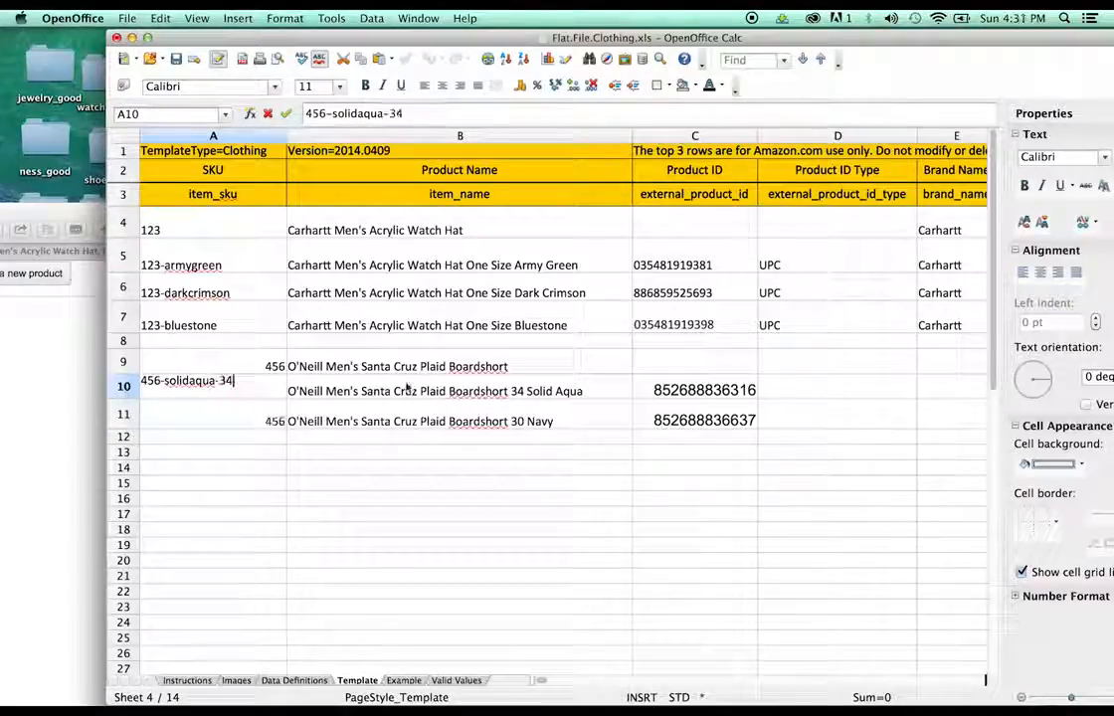
# Step: Enter 456-navy-30 as the SKU for the size 30 Navy variation in A11
pyautogui.click(203, 419)
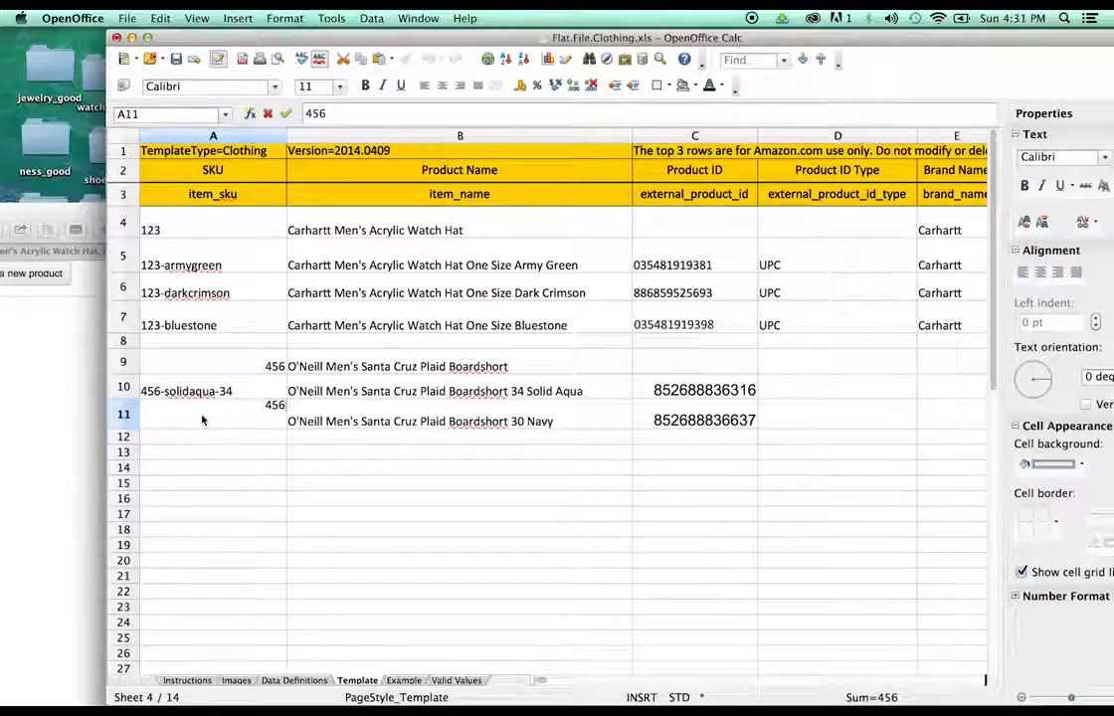
pyautogui.write('-navy')
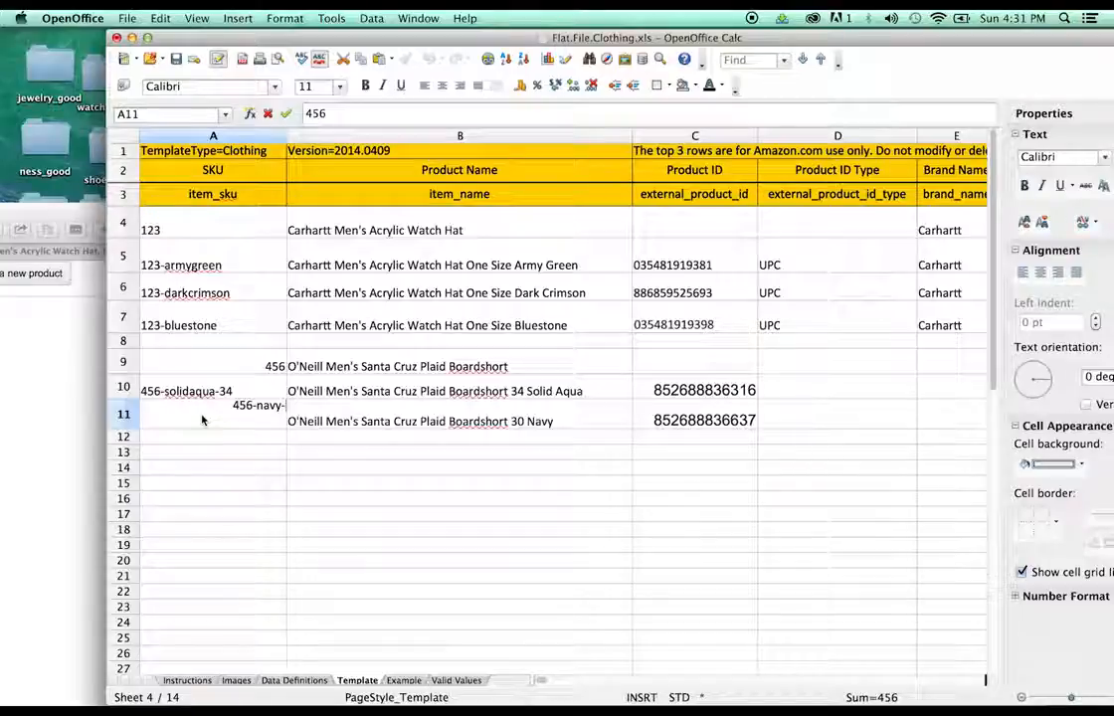
pyautogui.write('-30')
pyautogui.click(229, 451)
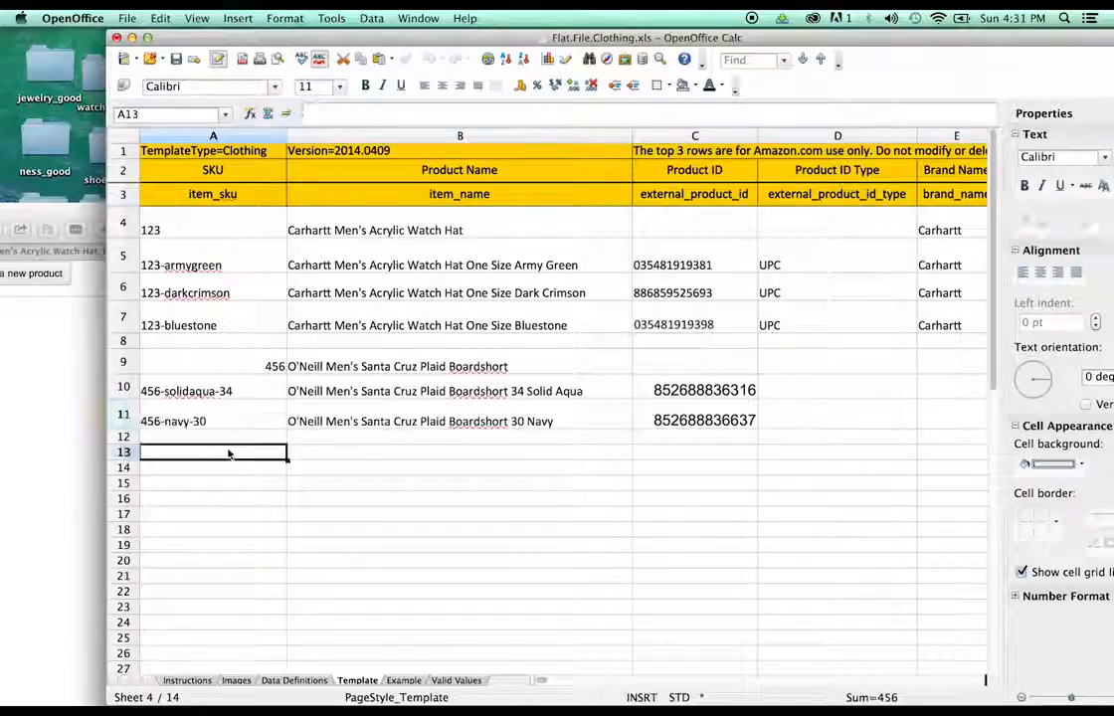
# Step: Left-align the three O'Neill SKUs in A9:A11
pyautogui.click(225, 393)
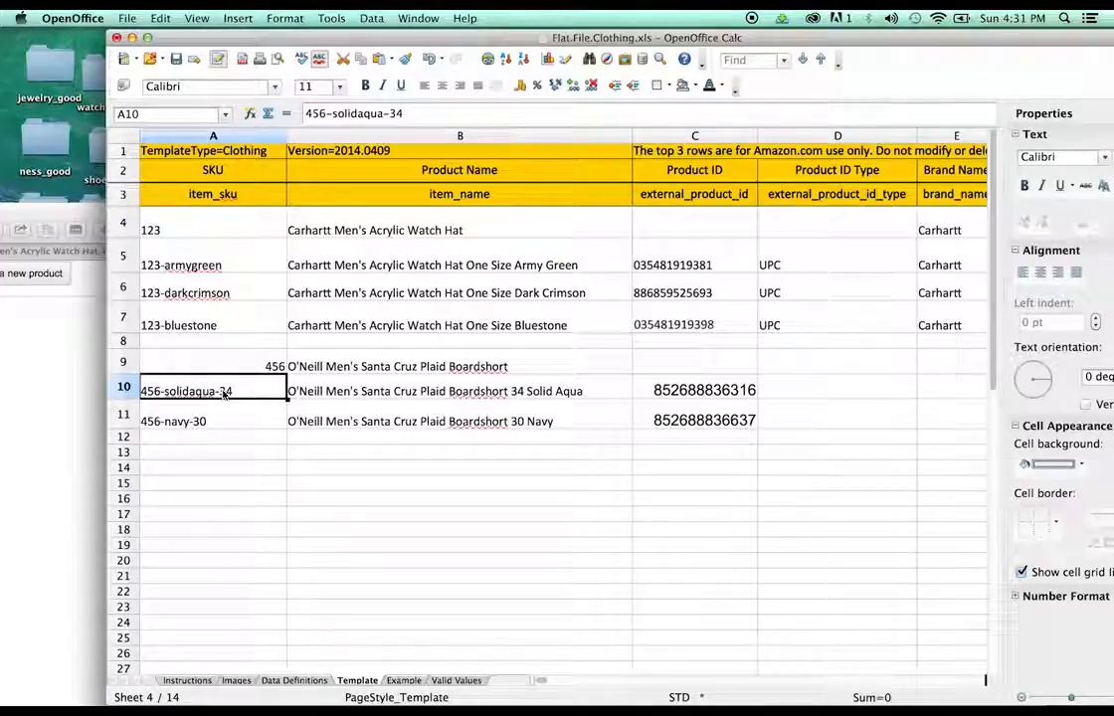
pyautogui.click(226, 426)
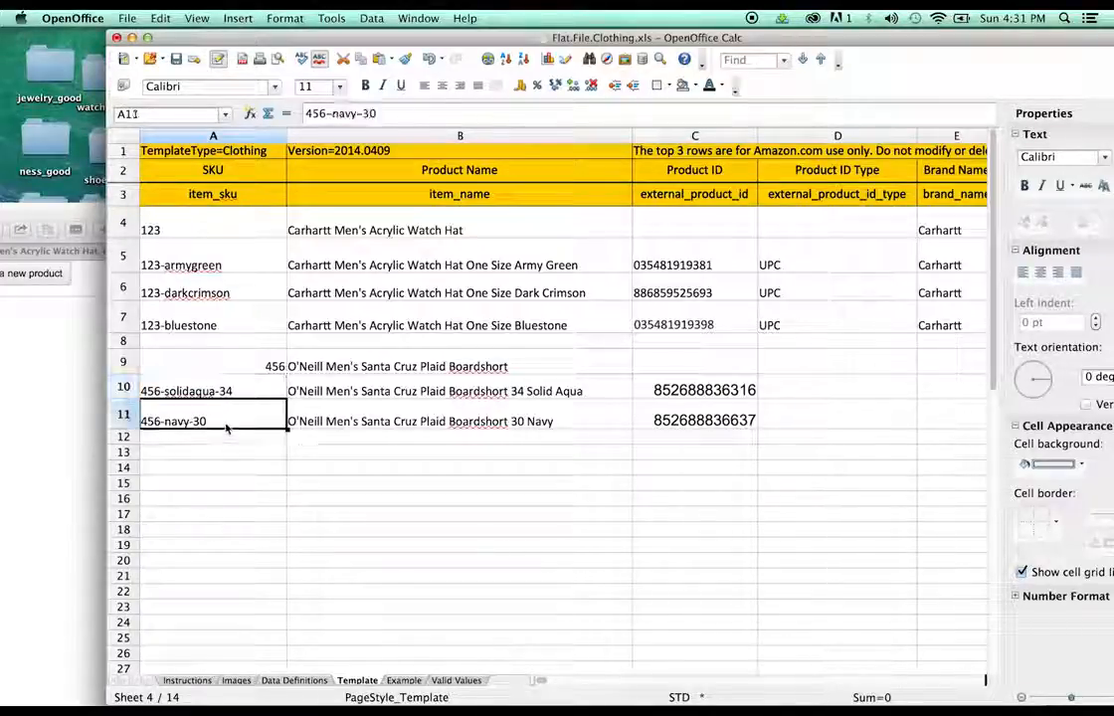
pyautogui.click(277, 368)
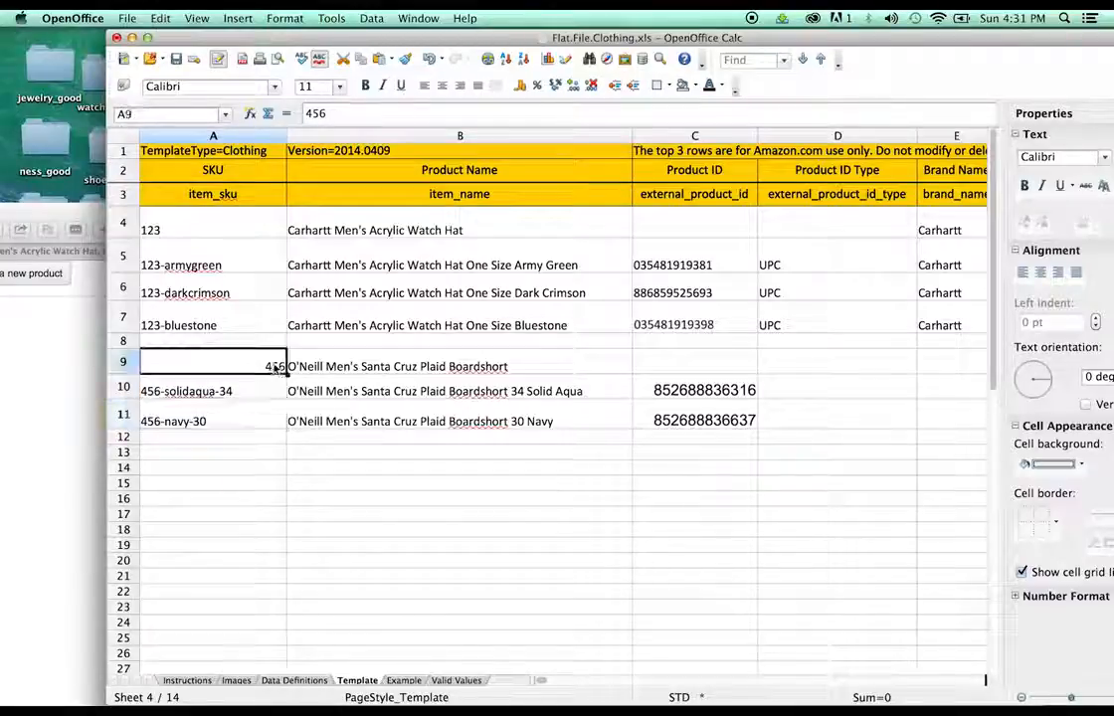
pyautogui.keyDown('shift'); pyautogui.click(269, 421); pyautogui.keyUp('shift')
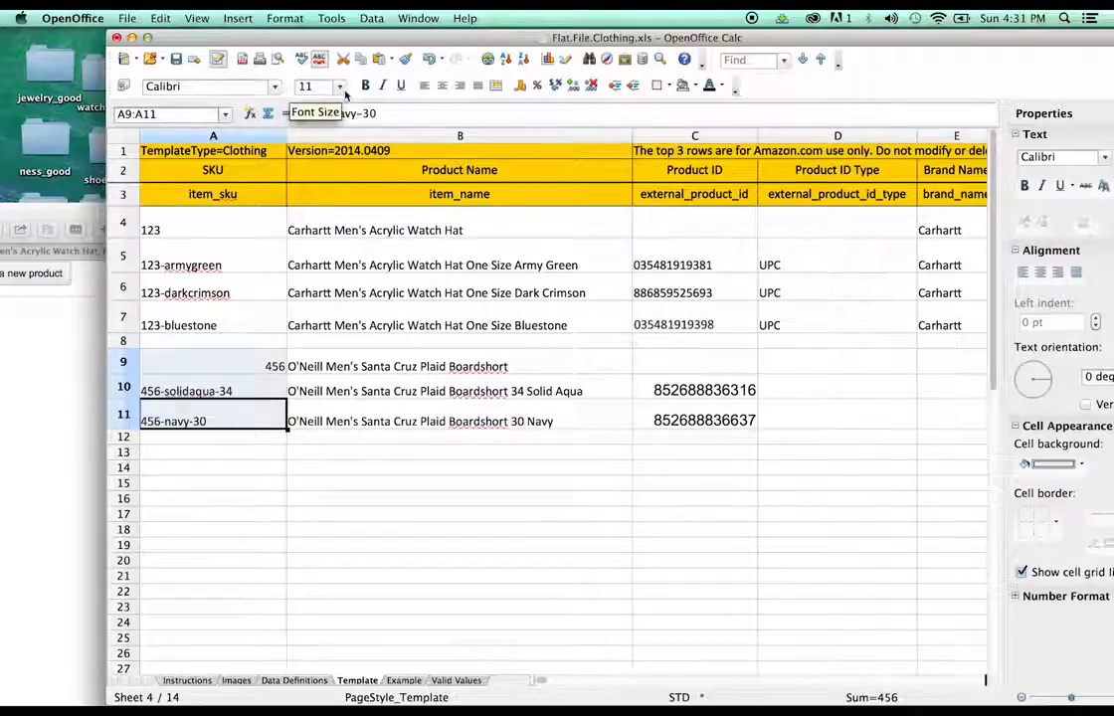
pyautogui.click(1029, 277)
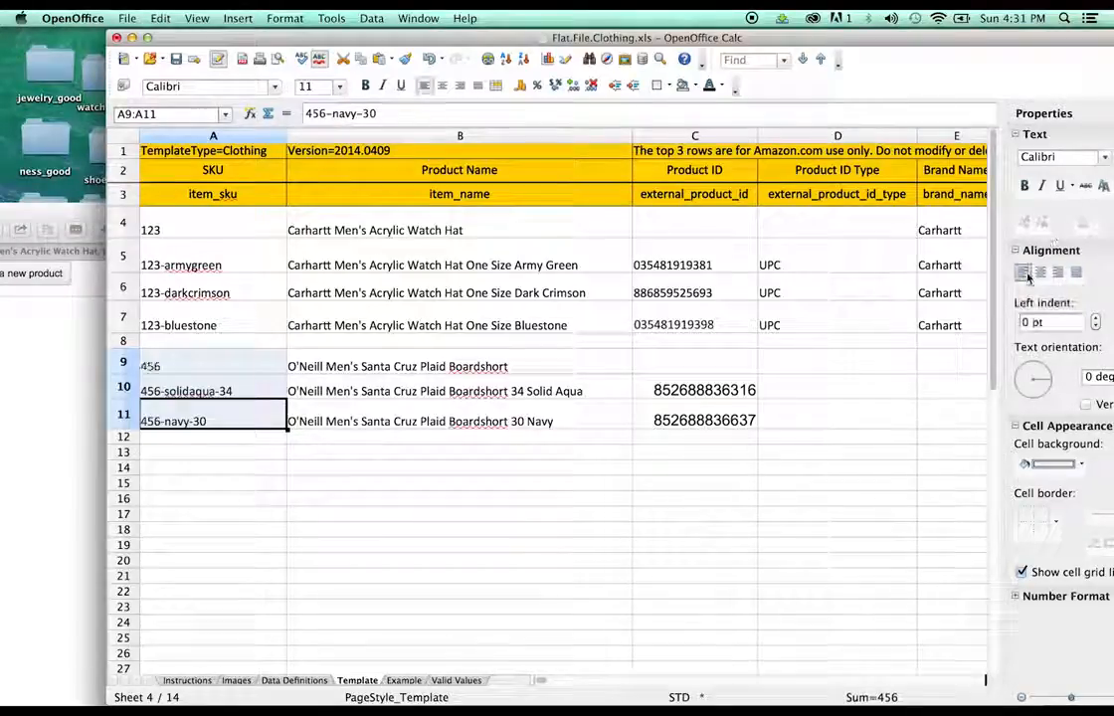
pyautogui.click(328, 451)
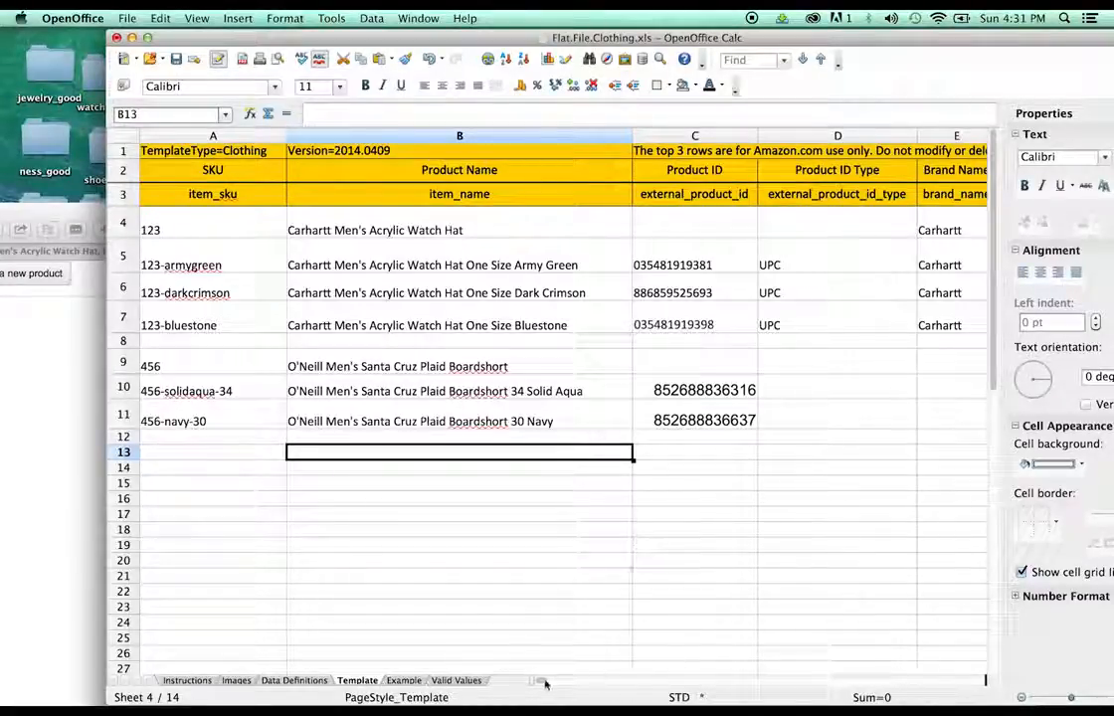
# Step: Format the Product IDs in C10:C11 as Calibri 11 and left-align them
pyautogui.moveTo(542, 680); pyautogui.dragTo(549, 681)
pyautogui.click(587, 390)
pyautogui.moveTo(587, 390); pyautogui.dragTo(587, 420)
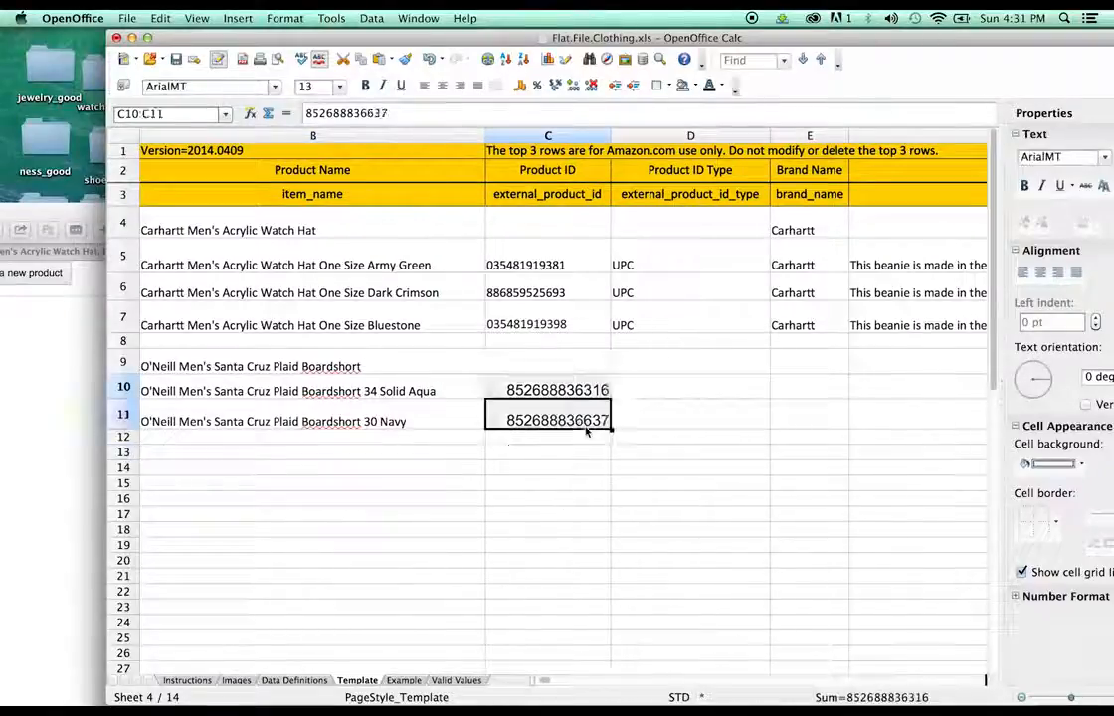
pyautogui.click(274, 87)
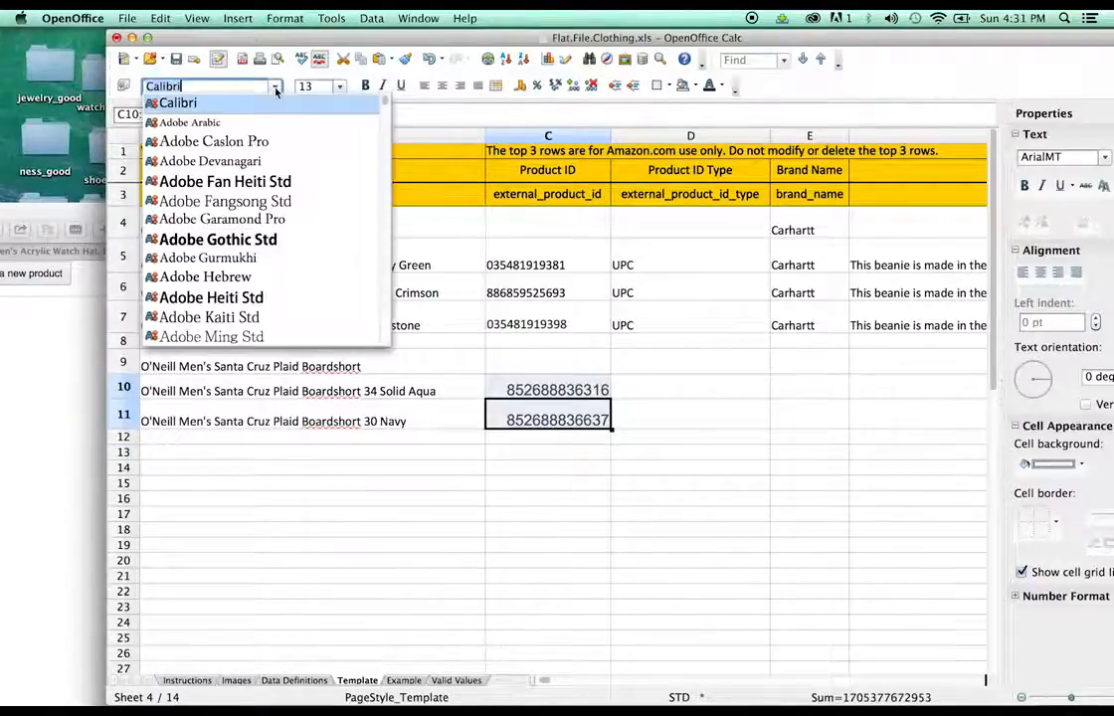
pyautogui.click(184, 102)
pyautogui.click(337, 88)
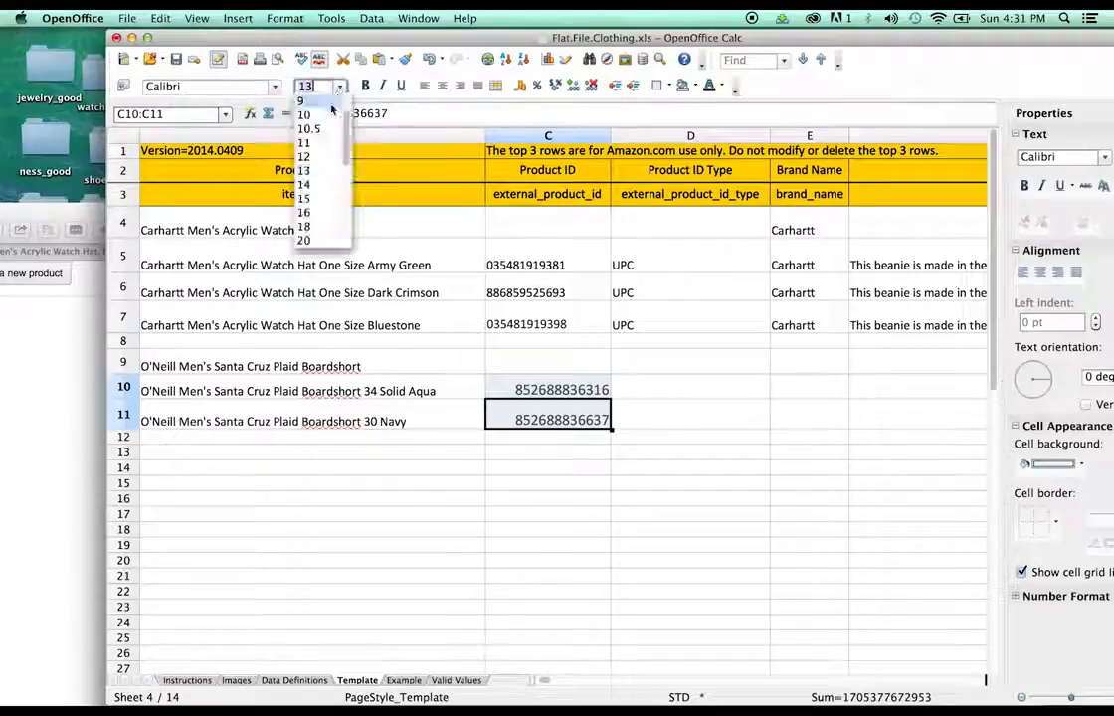
pyautogui.click(321, 143)
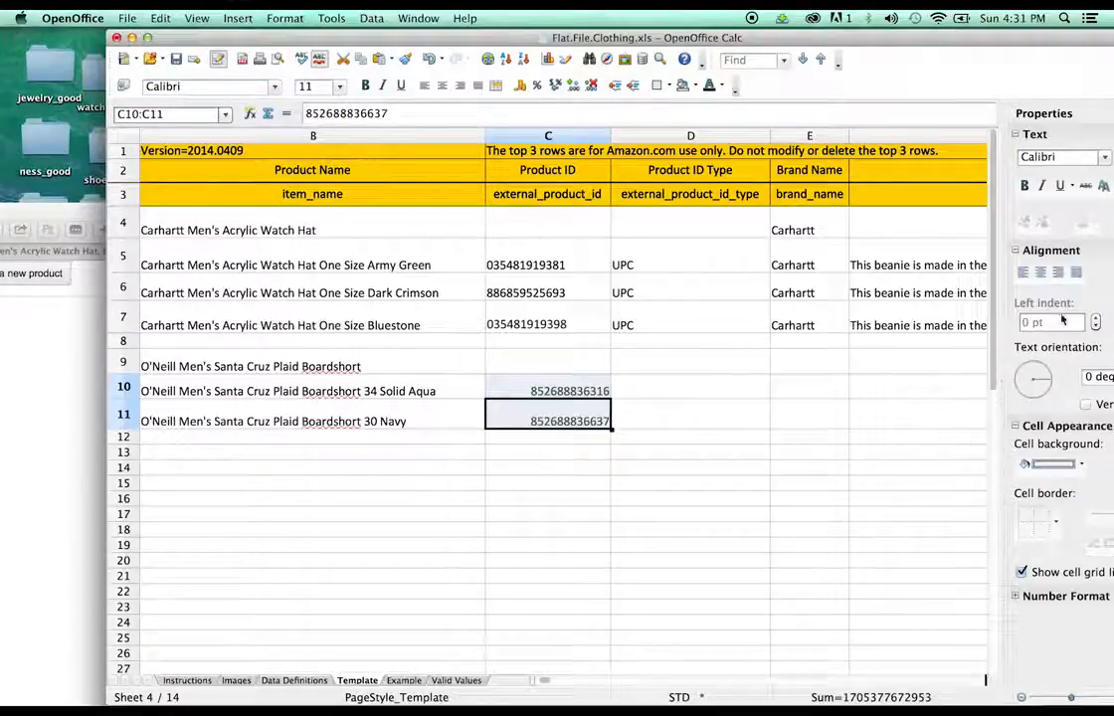
pyautogui.click(1022, 272)
# Step: Copy the UPC entries from D6:D7 and paste them as the Product ID Type in D10:D11
pyautogui.click(628, 391)
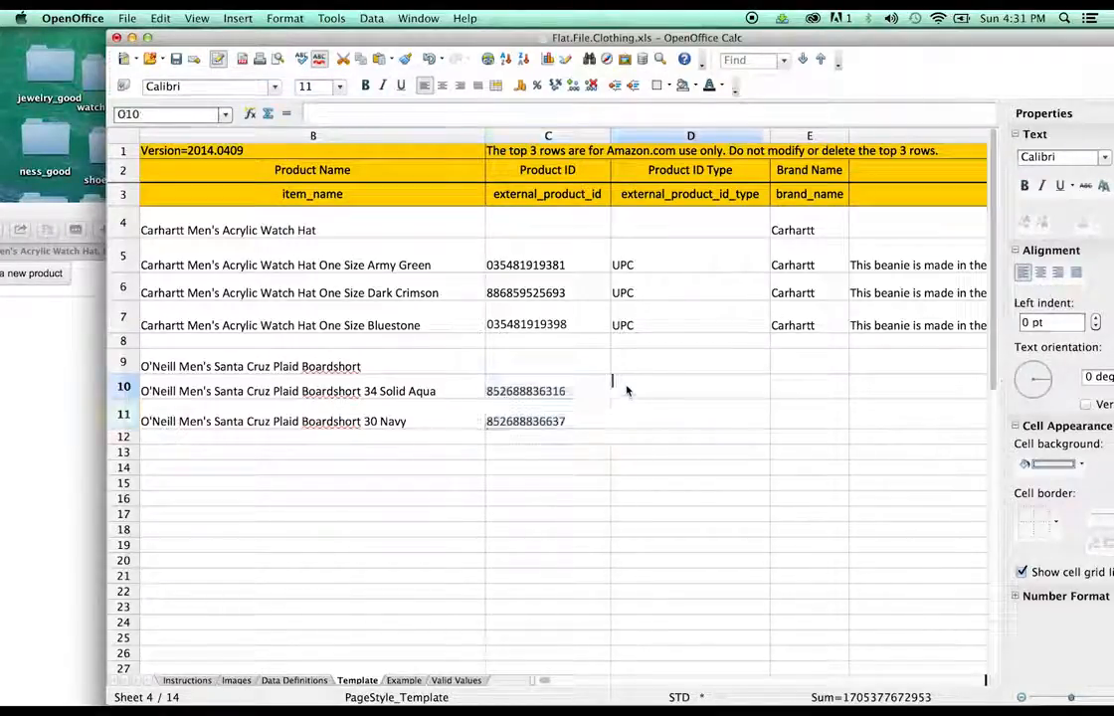
pyautogui.click(658, 325)
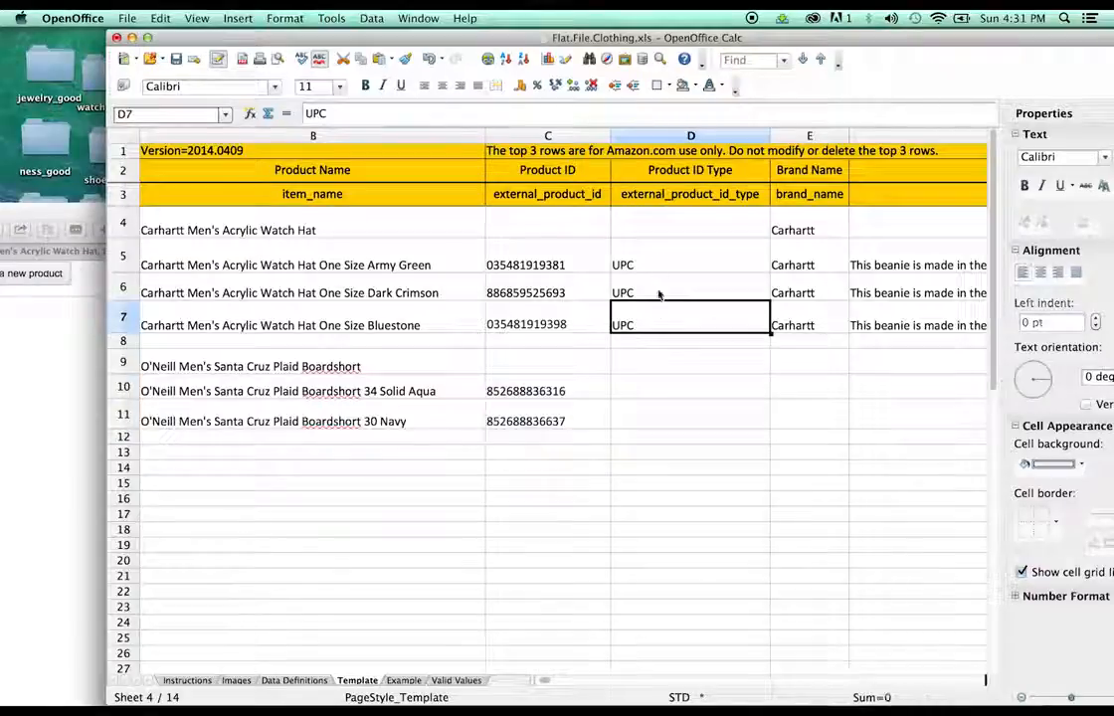
pyautogui.keyDown('shift'); pyautogui.click(658, 294); pyautogui.keyUp('shift')
pyautogui.press('super+c')
pyautogui.click(673, 398)
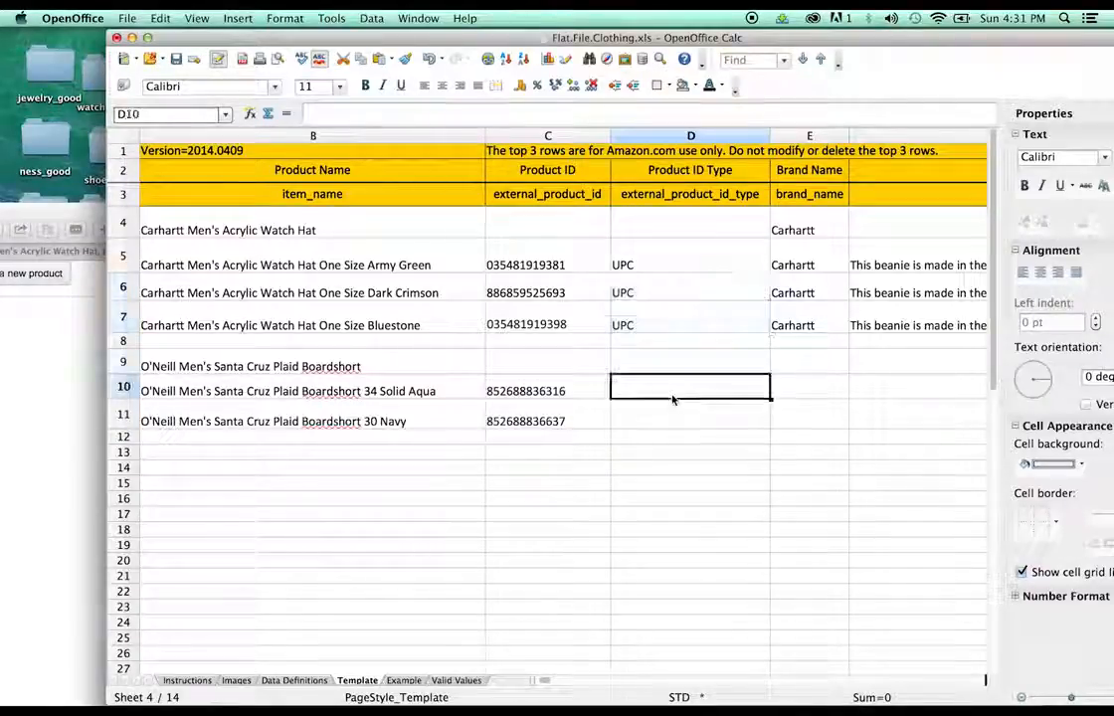
pyautogui.keyDown('shift'); pyautogui.click(675, 425); pyautogui.keyUp('shift')
pyautogui.press('super+v')
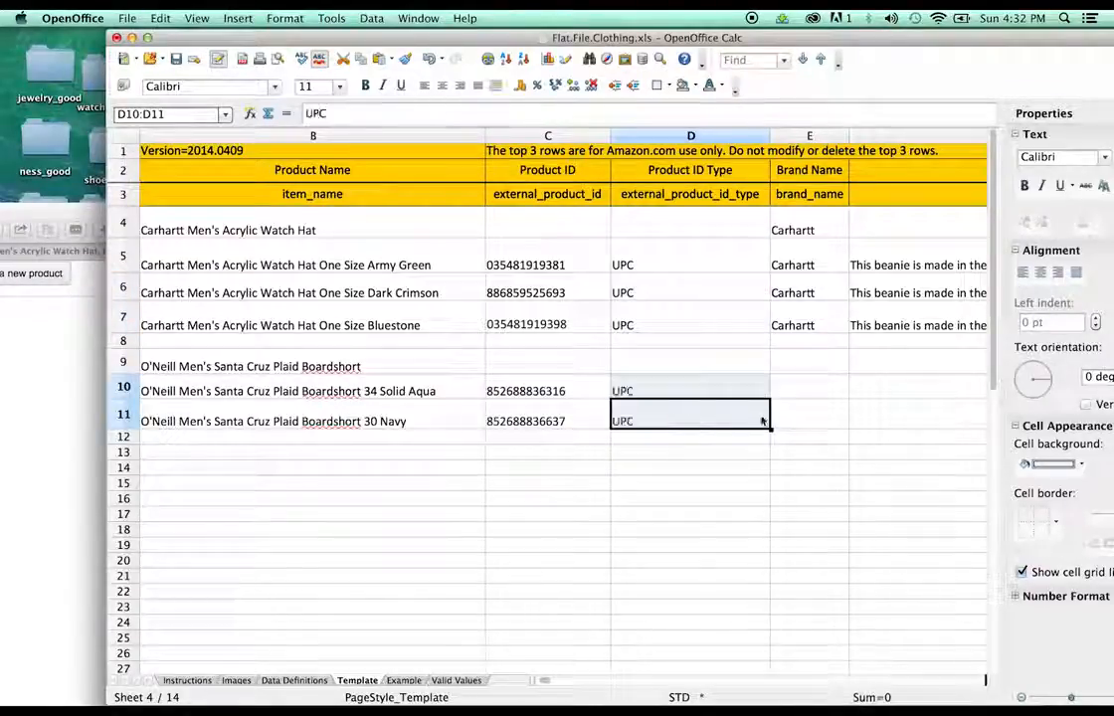
# Step: Enter O'Neill as the Brand Name in E9 and fill it down to E11
pyautogui.click(796, 428)
pyautogui.doubleClick(797, 392)
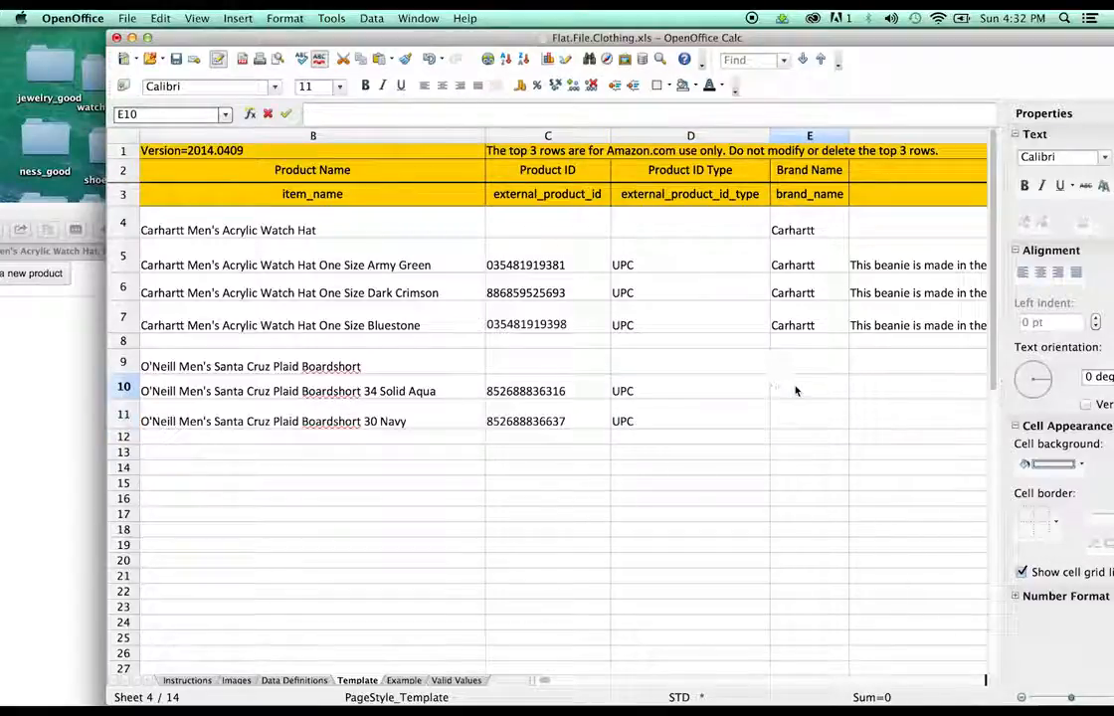
pyautogui.click(794, 360)
pyautogui.doubleClick(794, 359)
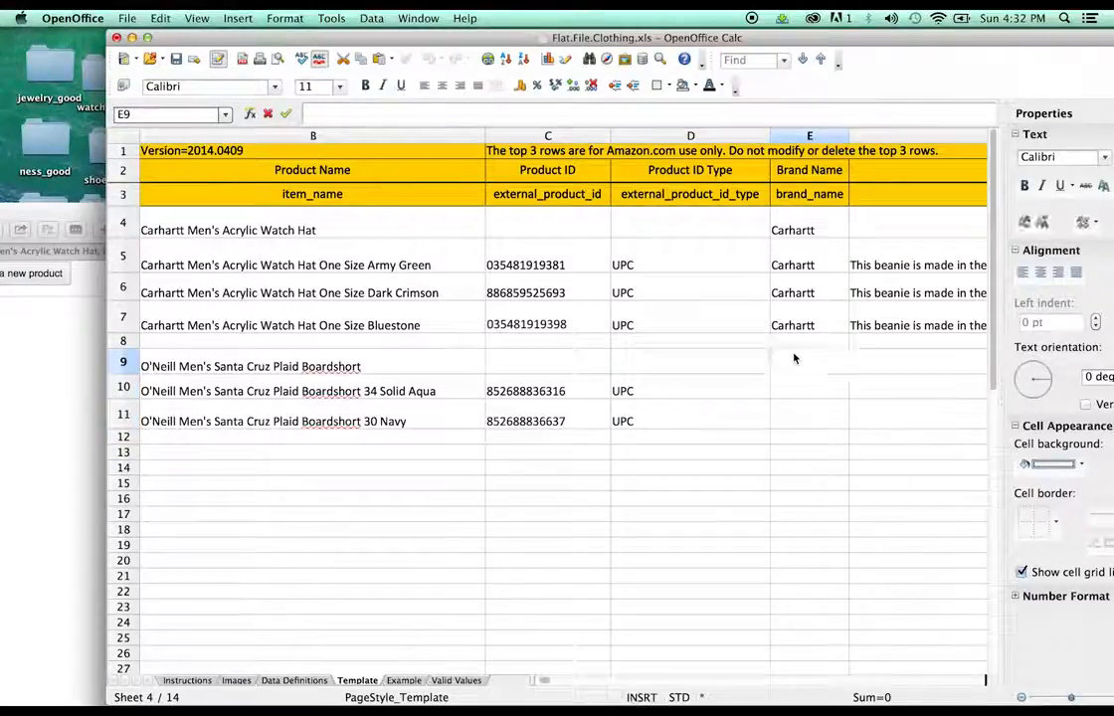
pyautogui.write('O')
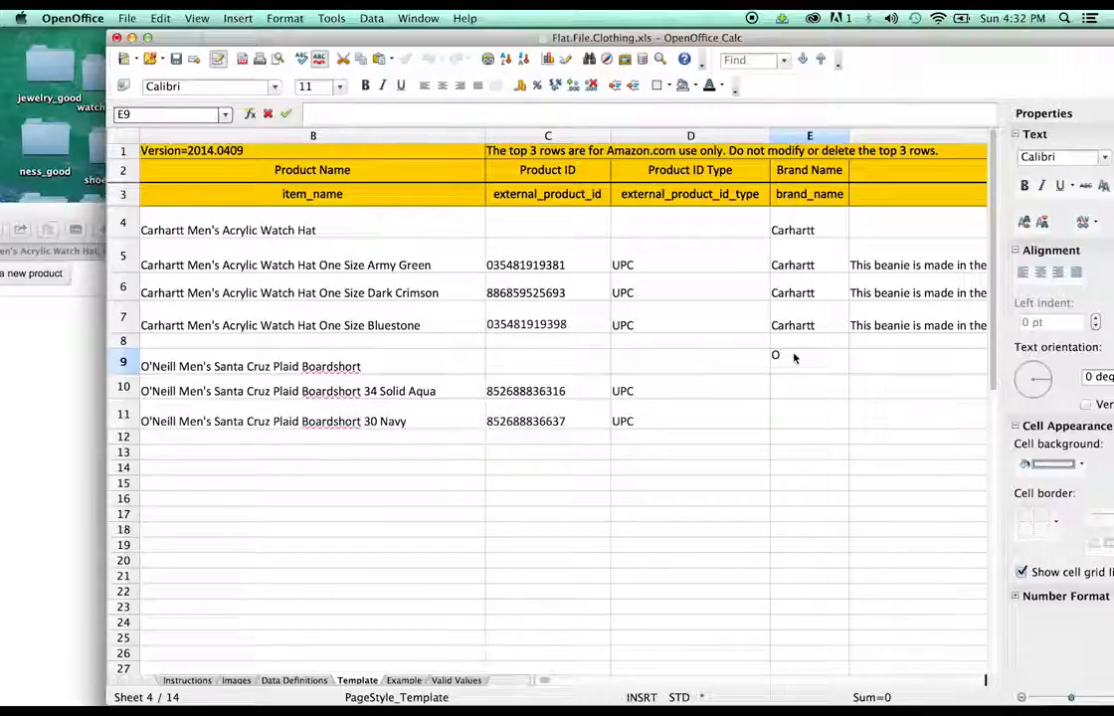
pyautogui.write("'Ne")
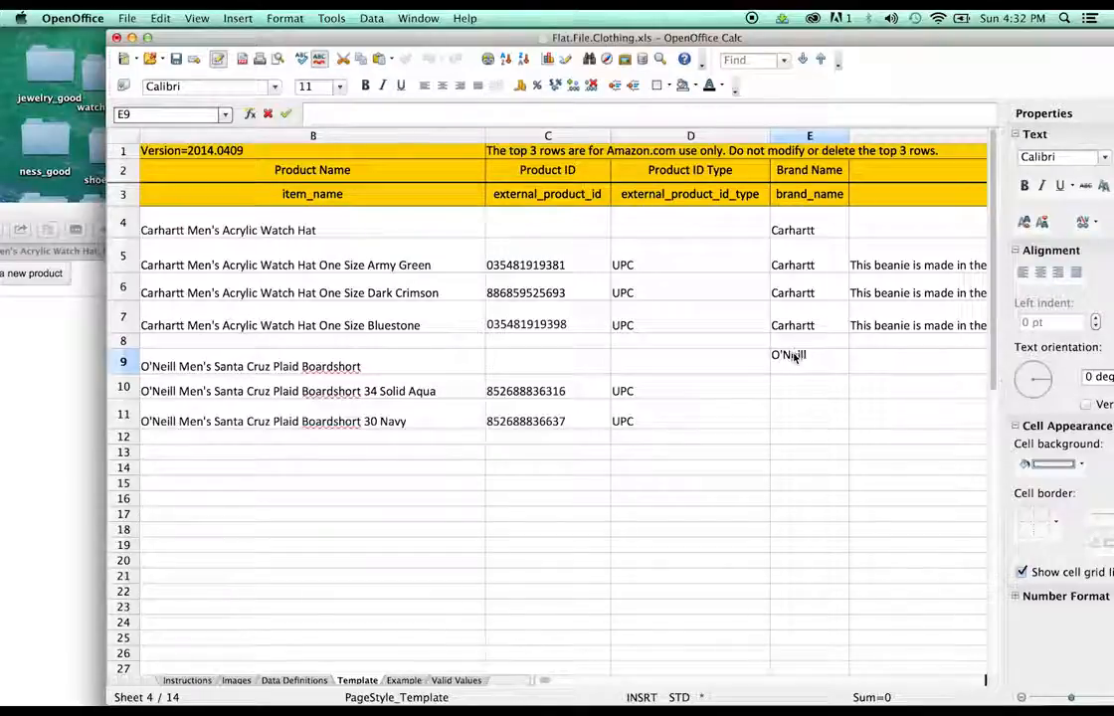
pyautogui.write('ill')
pyautogui.press('Return')
pyautogui.press('Up')
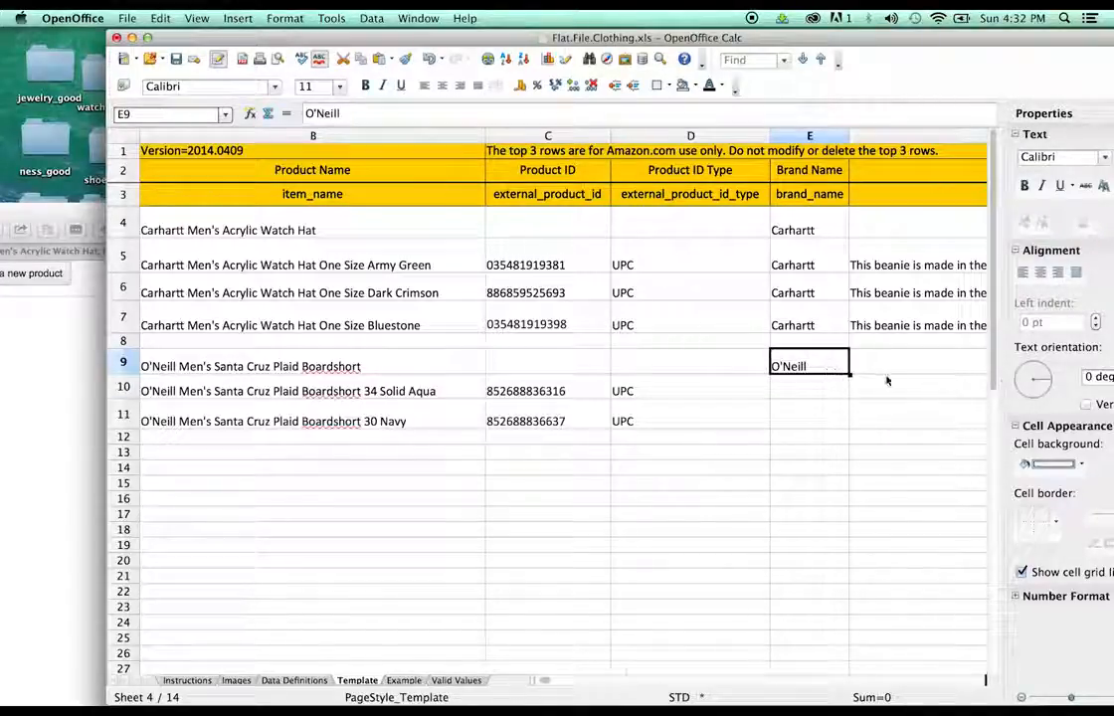
pyautogui.moveTo(851, 371); pyautogui.dragTo(850, 423)
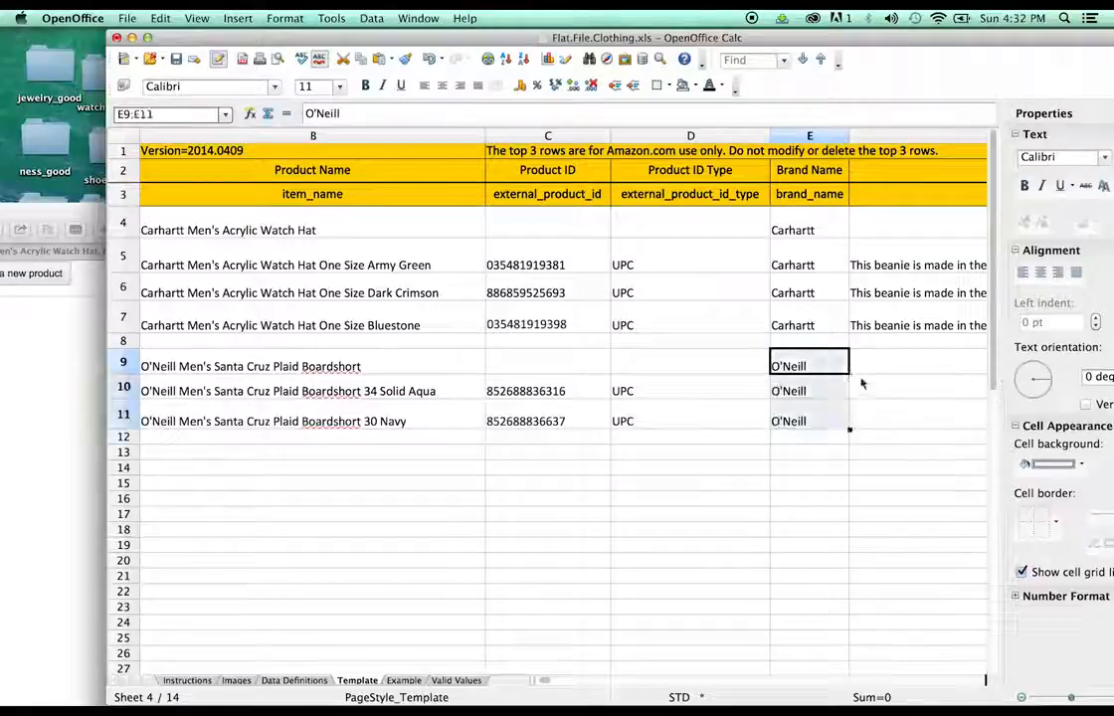
# Step: Begin the Product Description in F9 with the text These boardshorts
pyautogui.click(868, 368)
pyautogui.doubleClick(868, 368)
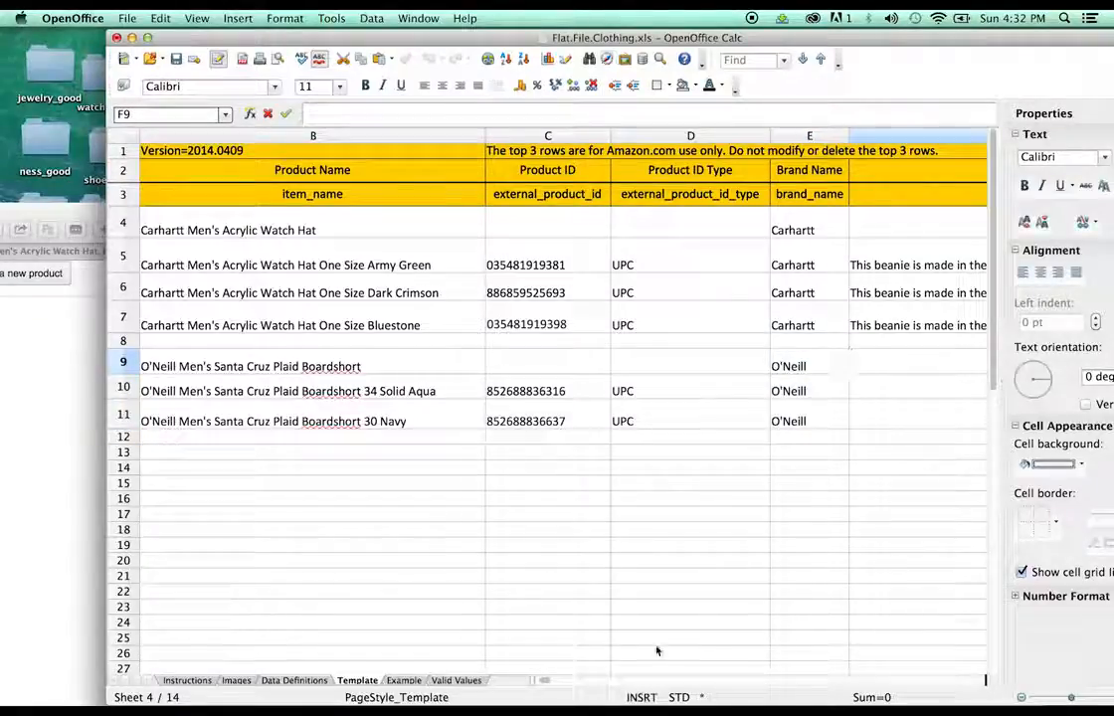
pyautogui.moveTo(540, 679); pyautogui.dragTo(548, 678)
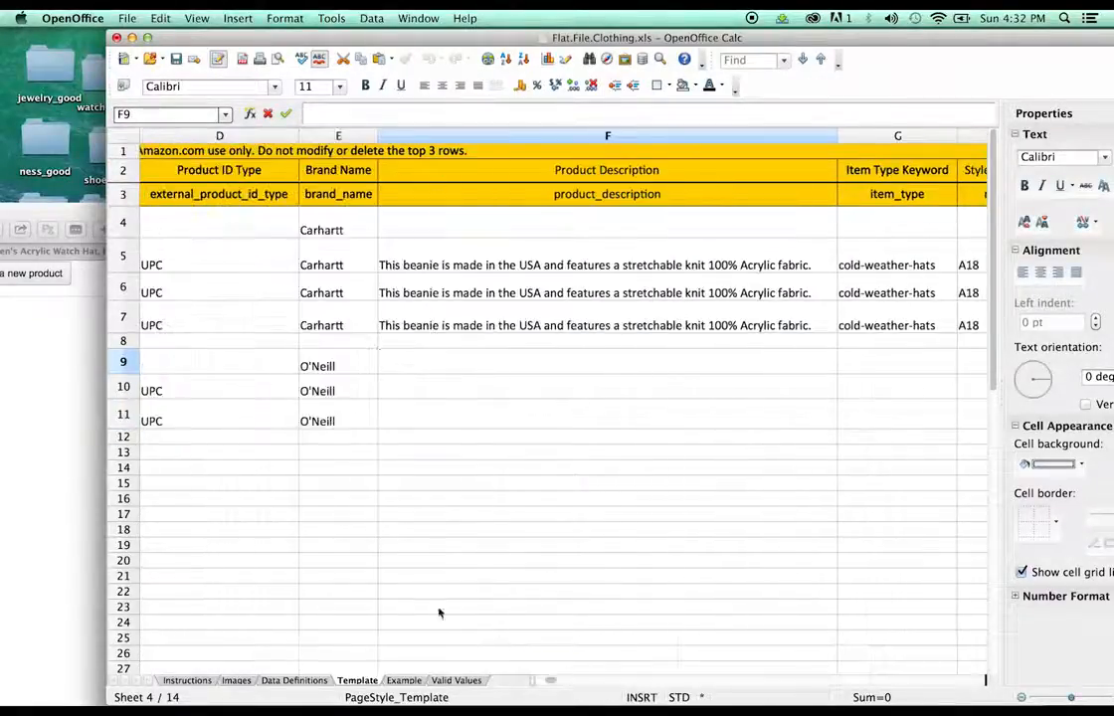
pyautogui.write('These boards')
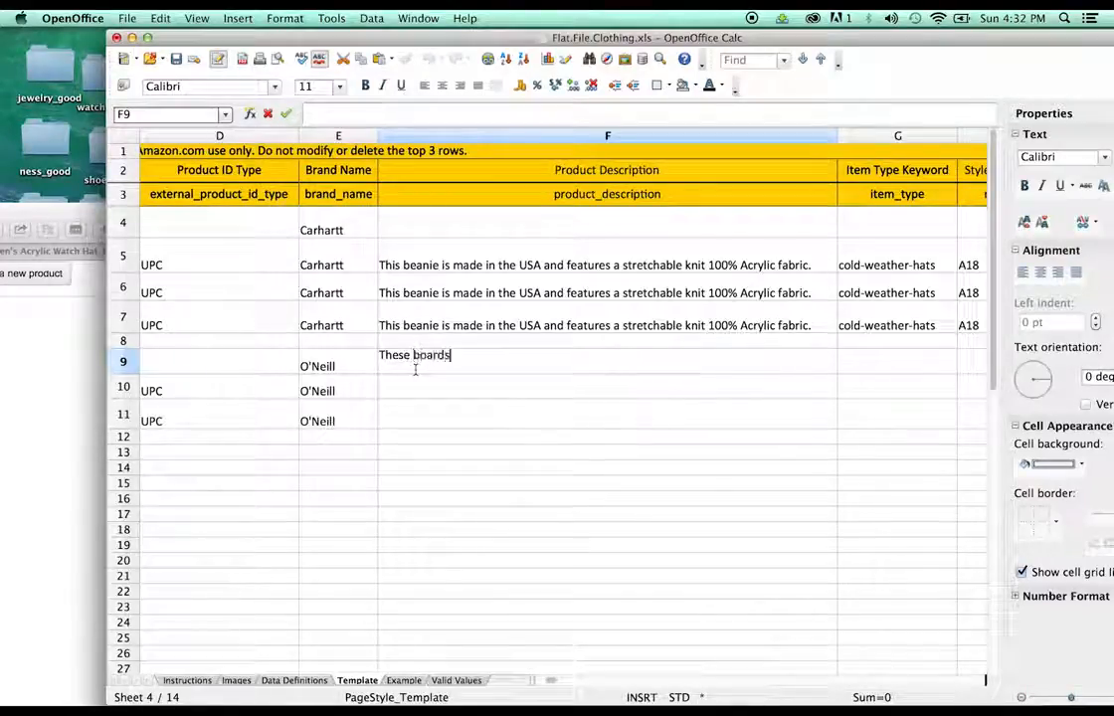
pyautogui.press('BackSpace')
pyautogui.write('boardshorts')
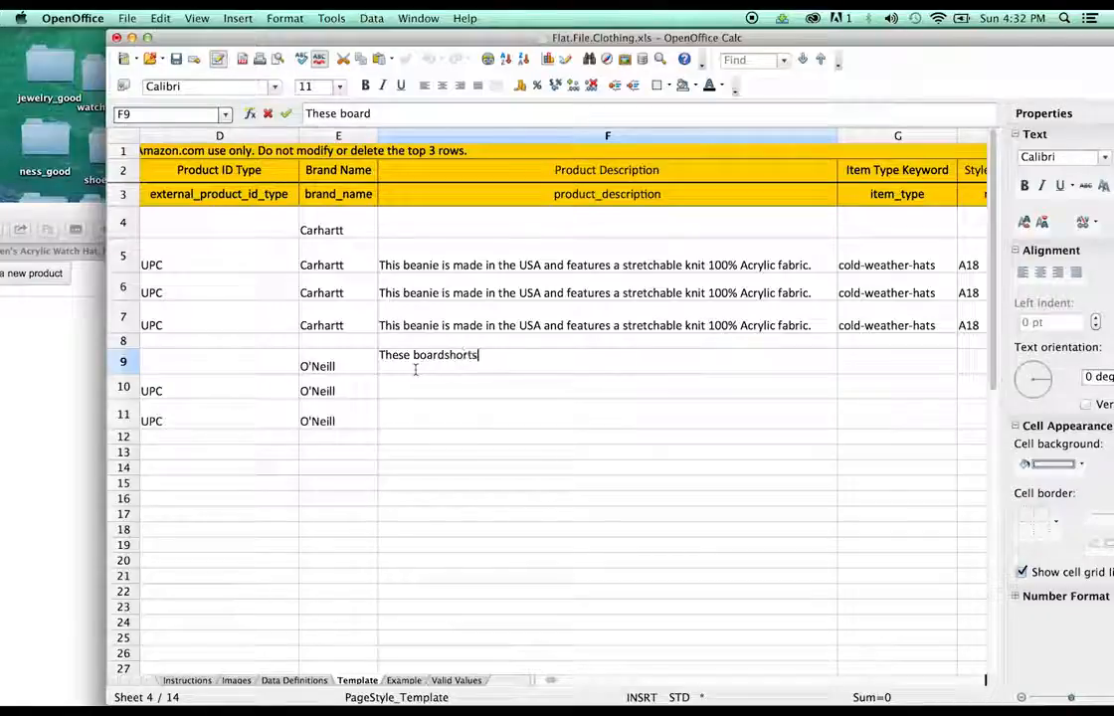
# Step: Switch Safari to the O'Neill boardshort's Amazon product page and move the flat file window aside so the page shows beside it
pyautogui.click(10, 428)
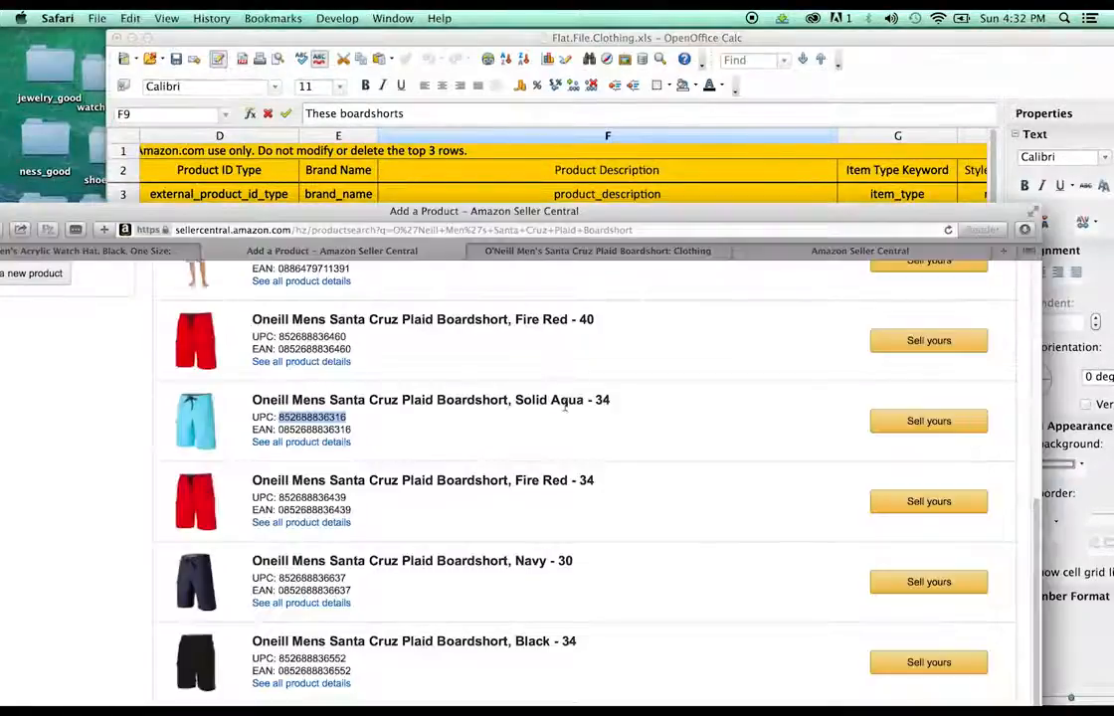
pyautogui.click(598, 251)
pyautogui.moveTo(625, 31); pyautogui.dragTo(769, 28)
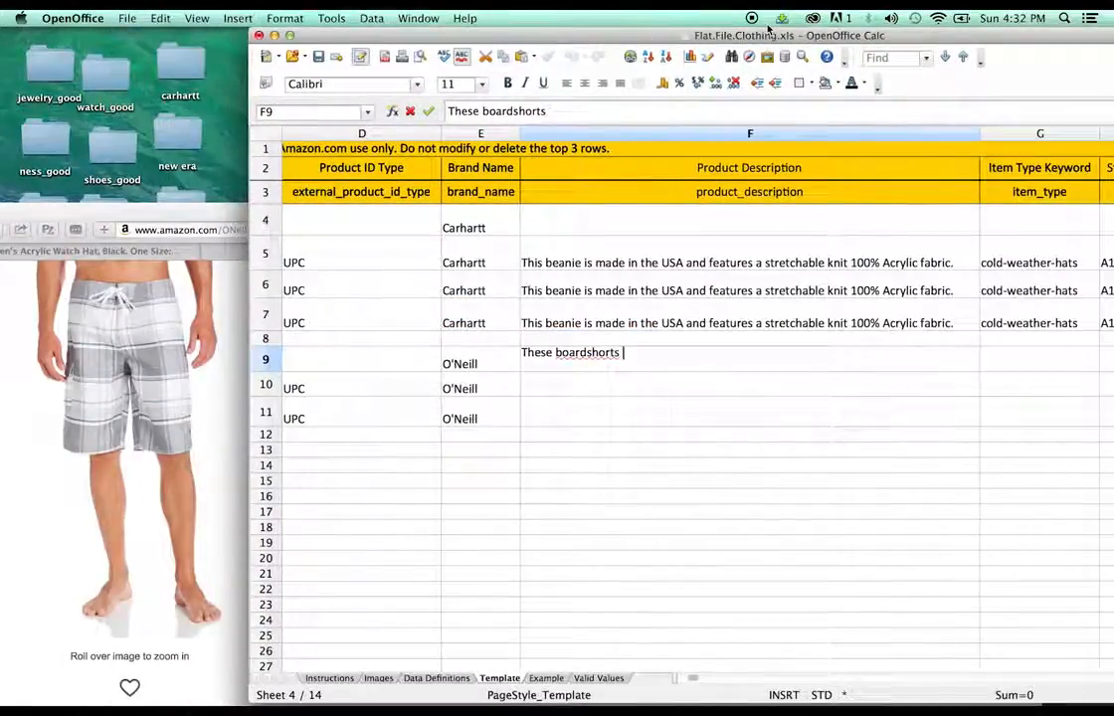
# Step: Continue the Product Description in F9 with have a drawstring at the waist and, consulting the boardshort's Amazon page in Safari
pyautogui.write('have a draw')
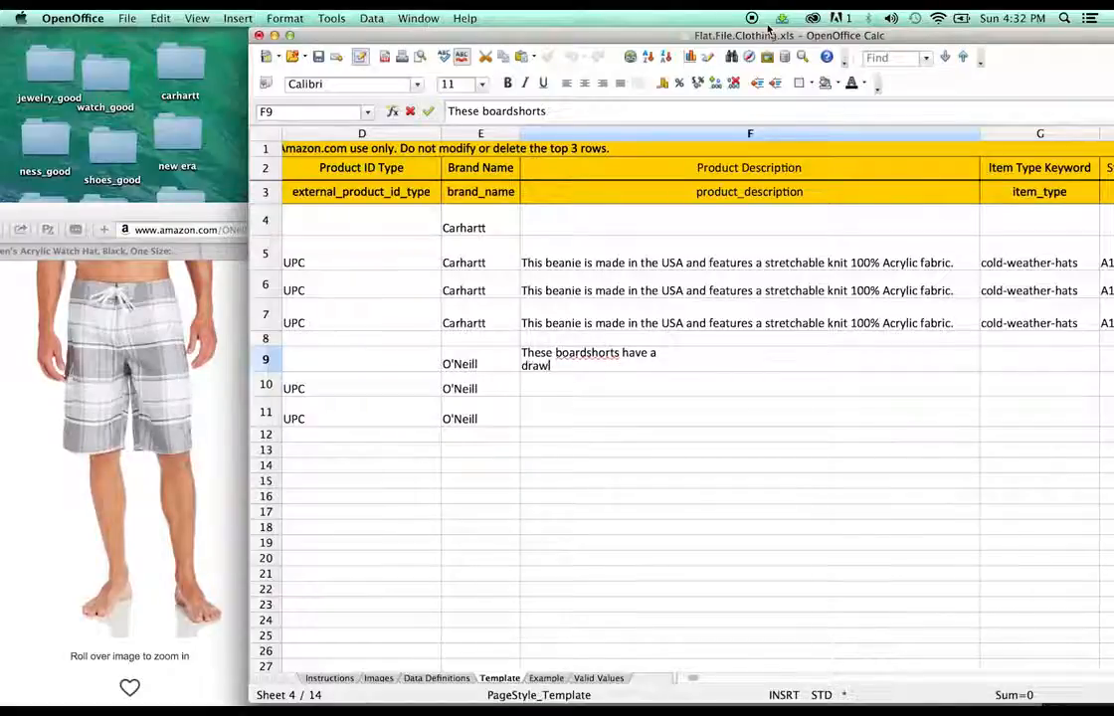
pyautogui.write('string')
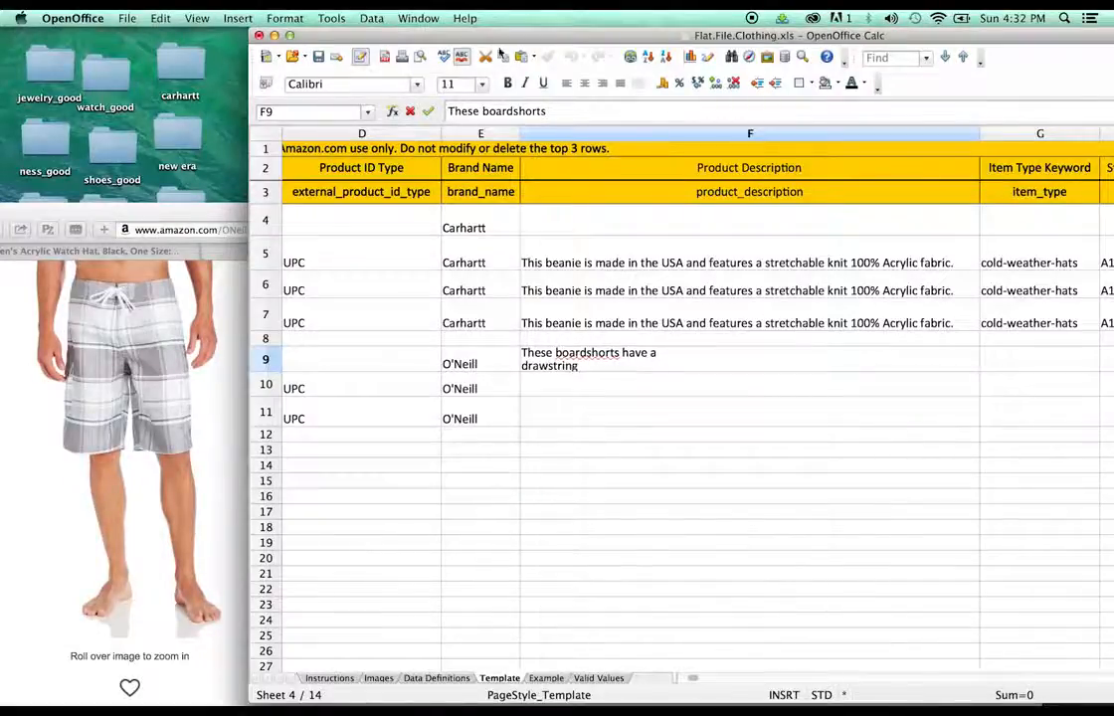
pyautogui.click(139, 488)
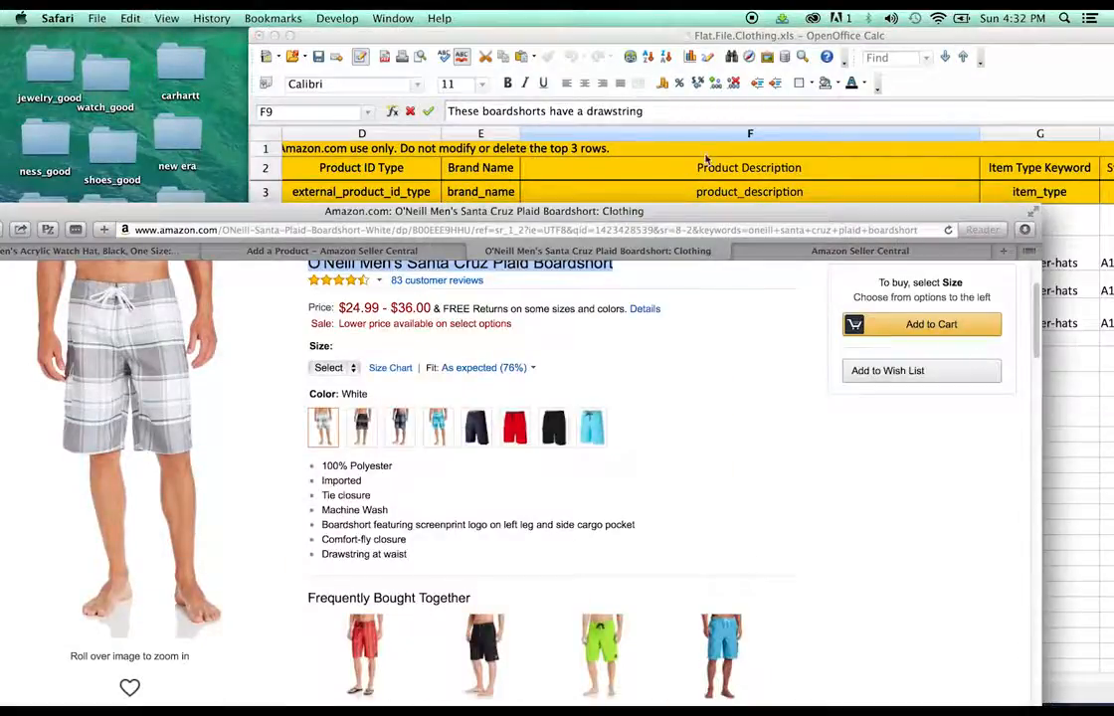
pyautogui.click(707, 182)
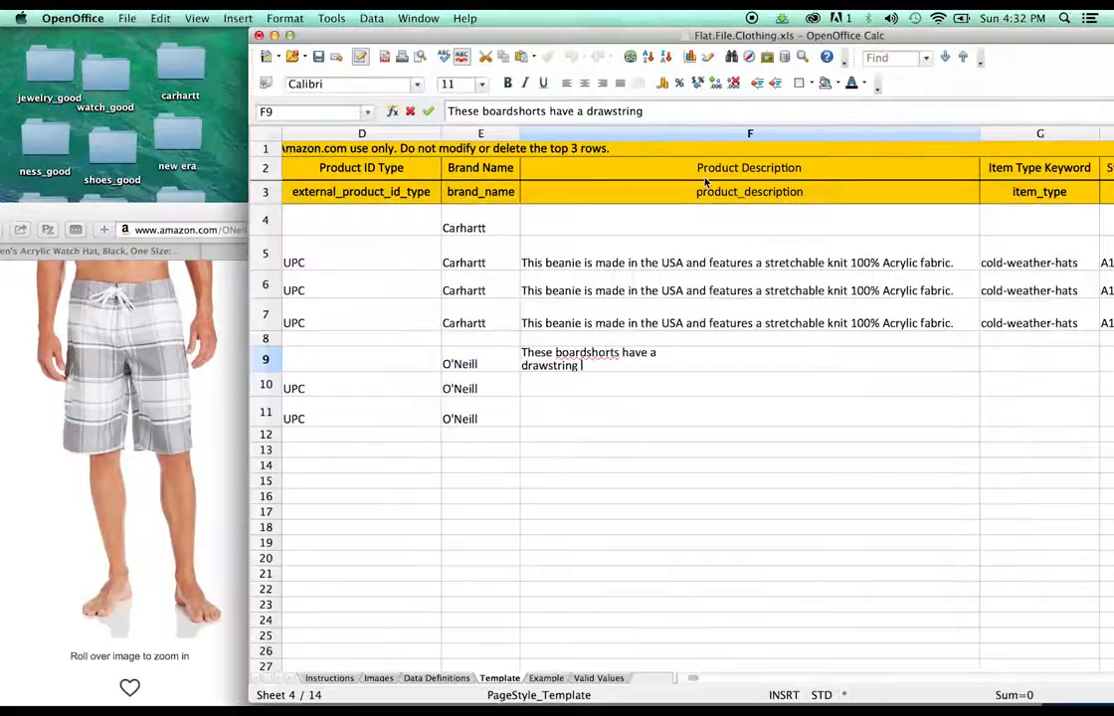
pyautogui.write('t the wais')
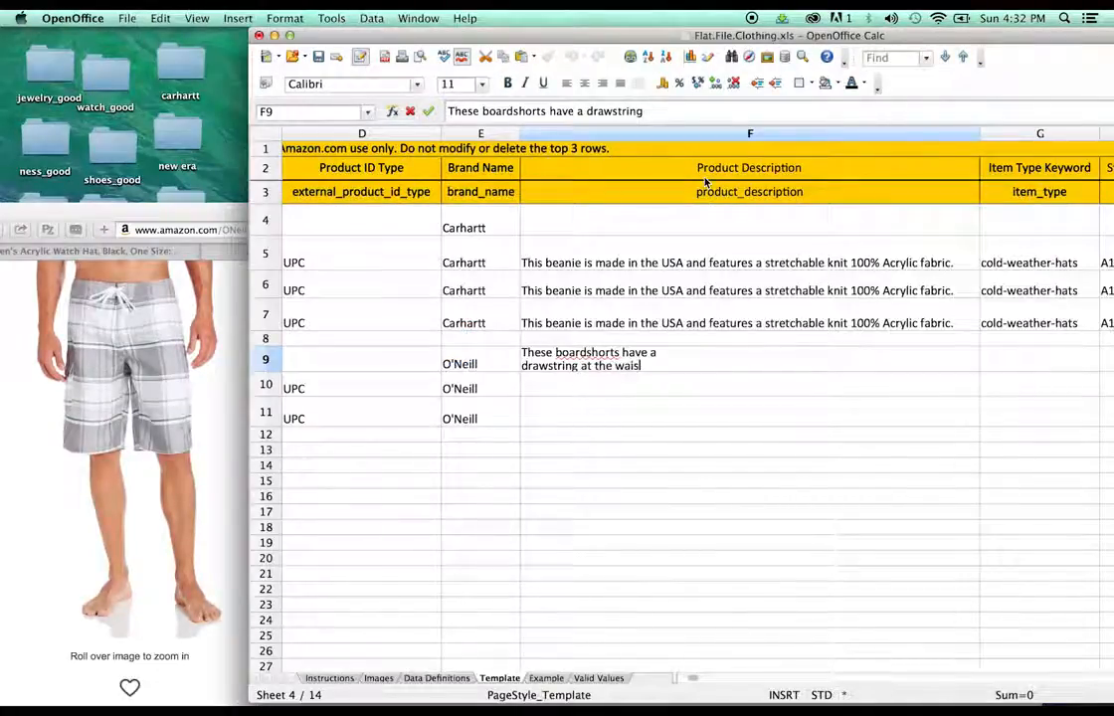
pyautogui.write('t and')
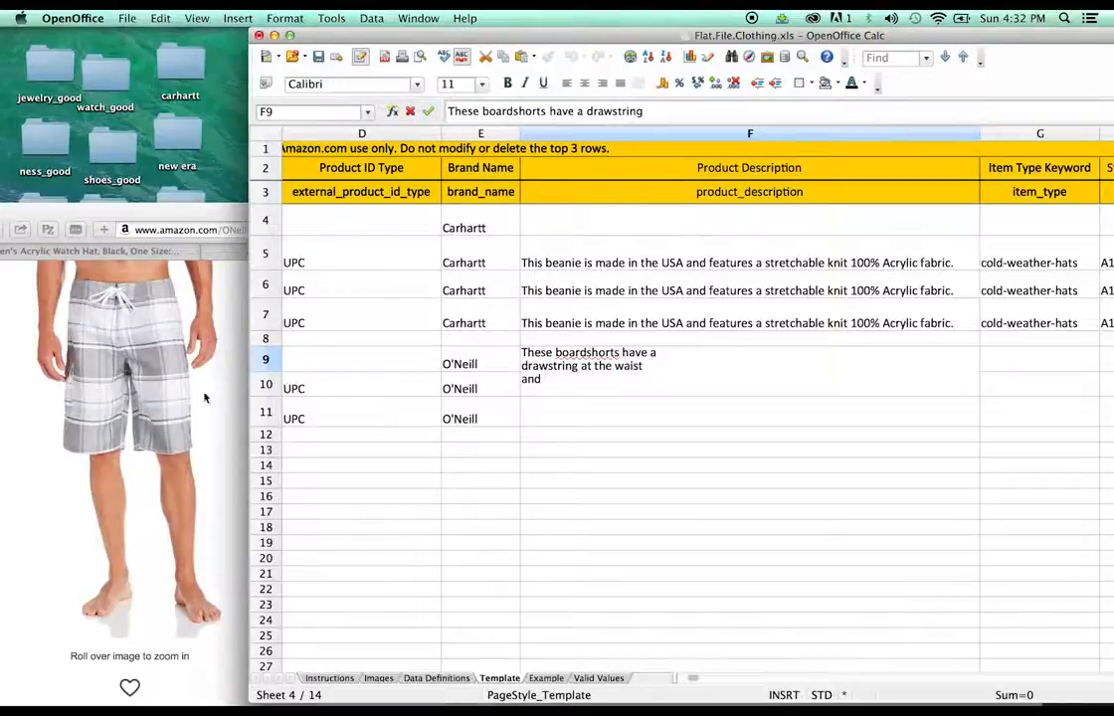
# Step: Finish the description in F9 with are machine washable. and fill it down to F11
pyautogui.click(206, 399)
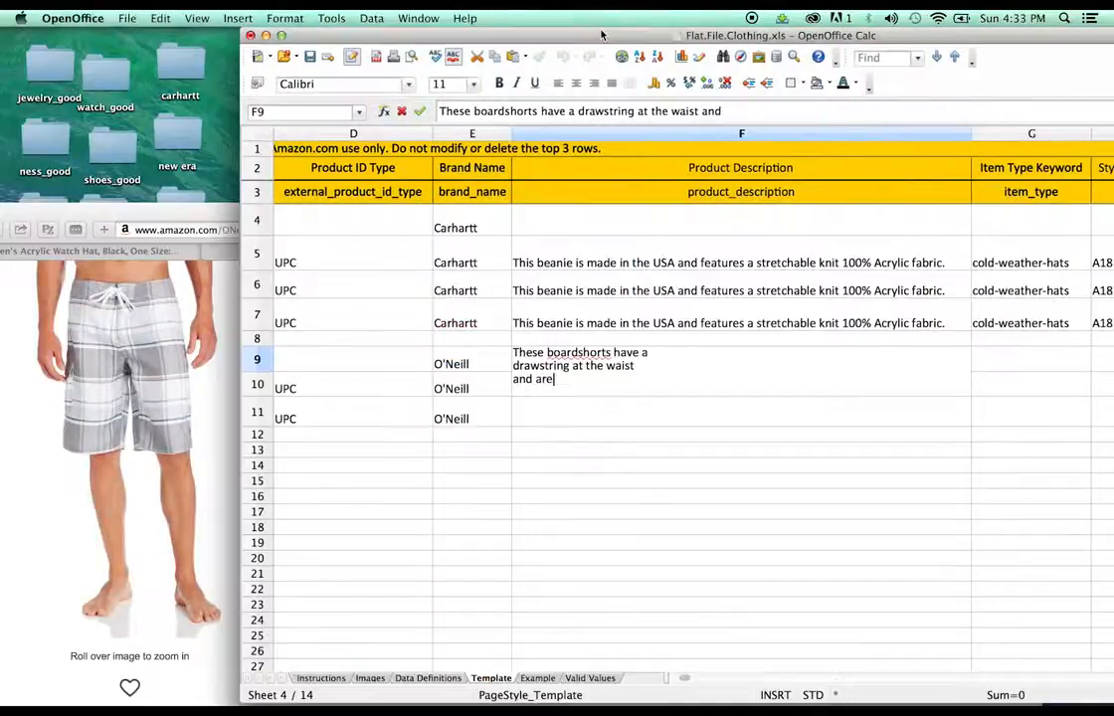
pyautogui.write('machine wash')
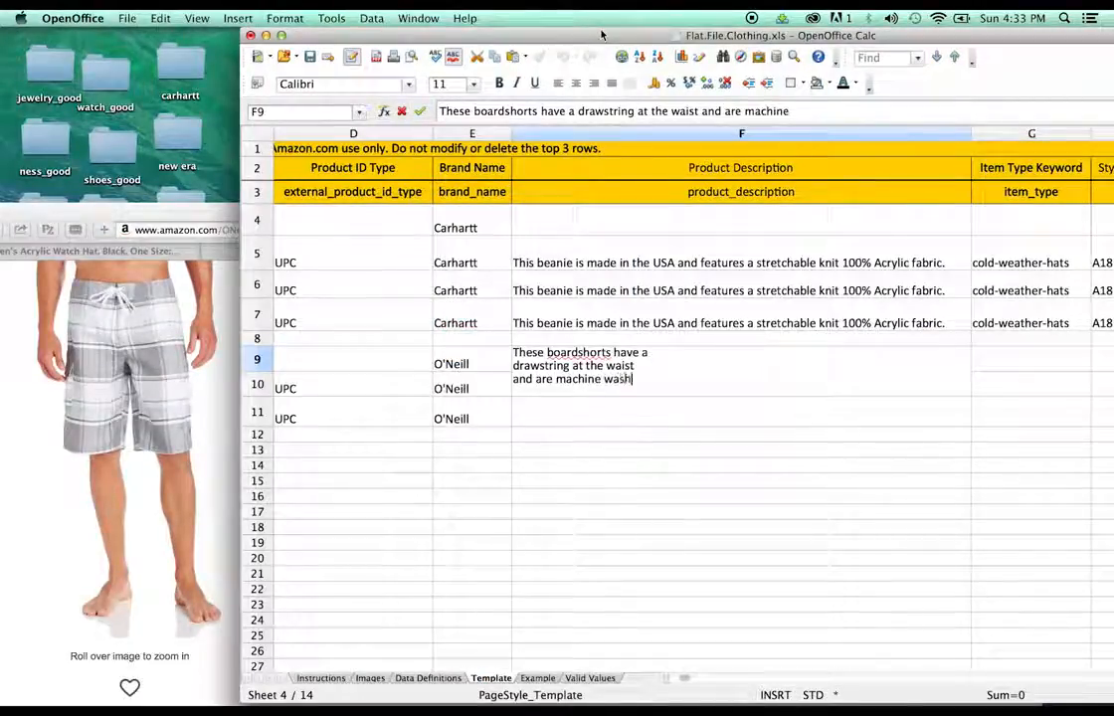
pyautogui.write('e.')
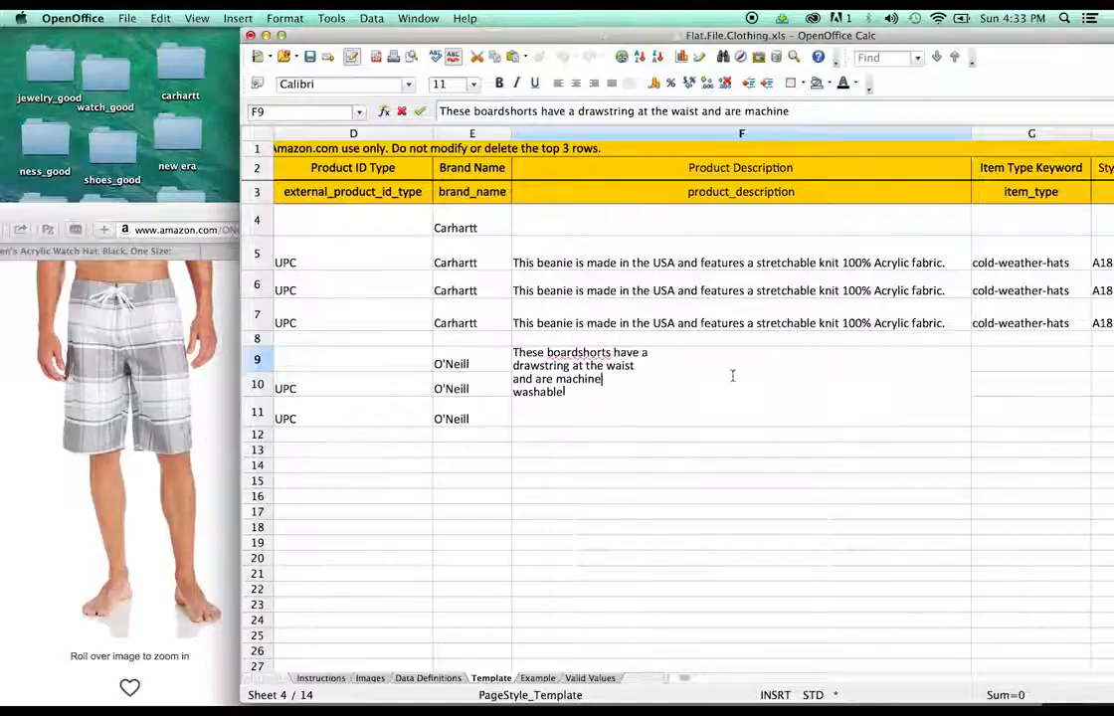
pyautogui.click(702, 453)
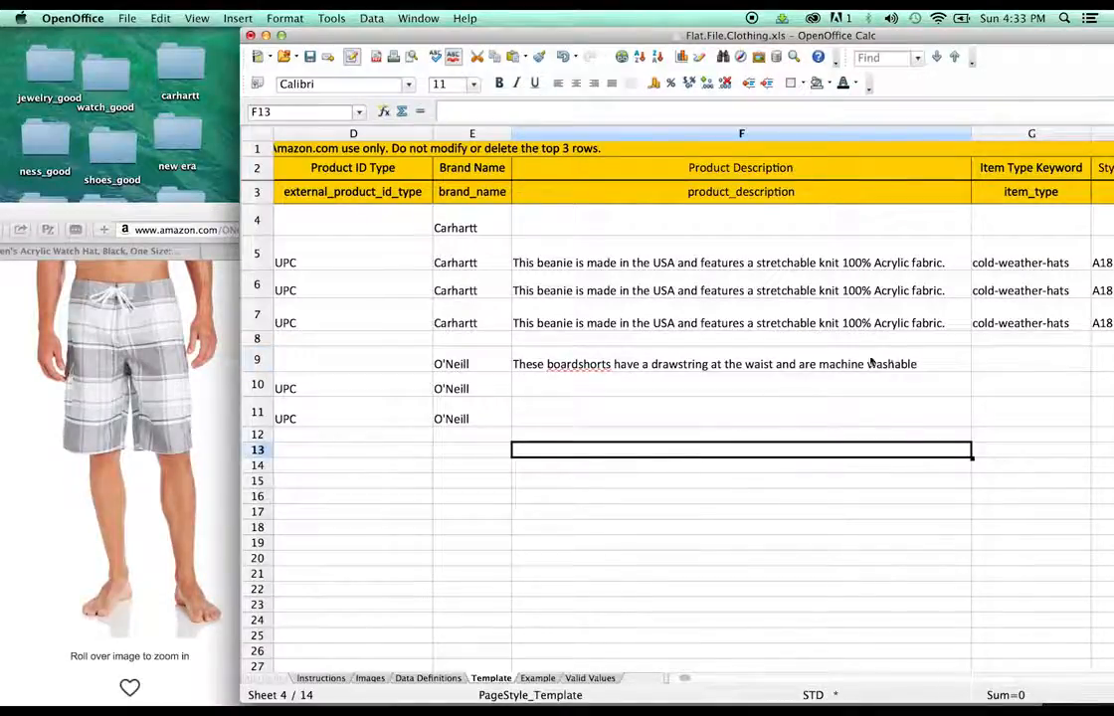
pyautogui.click(875, 370)
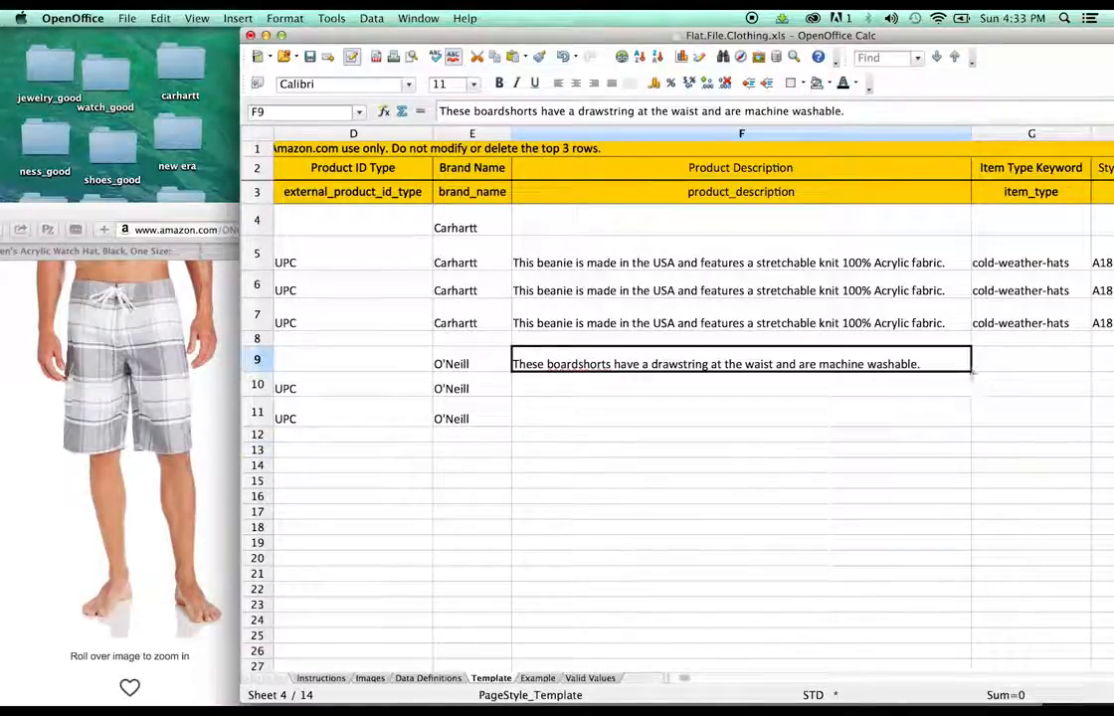
pyautogui.moveTo(972, 371); pyautogui.dragTo(957, 423)
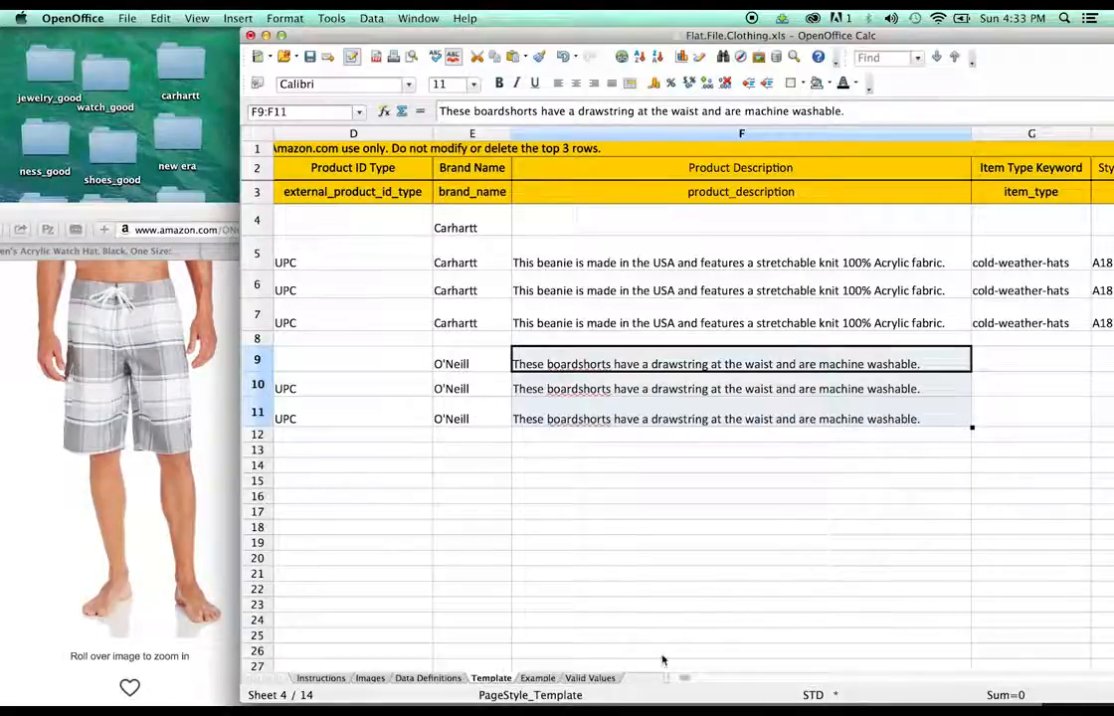
# Step: Switch to Safari's Seller Central tax code page and copy the Apparel code A_CLTH_BATH for Bathing Suits
pyautogui.moveTo(686, 677); pyautogui.dragTo(694, 676)
pyautogui.click(796, 368)
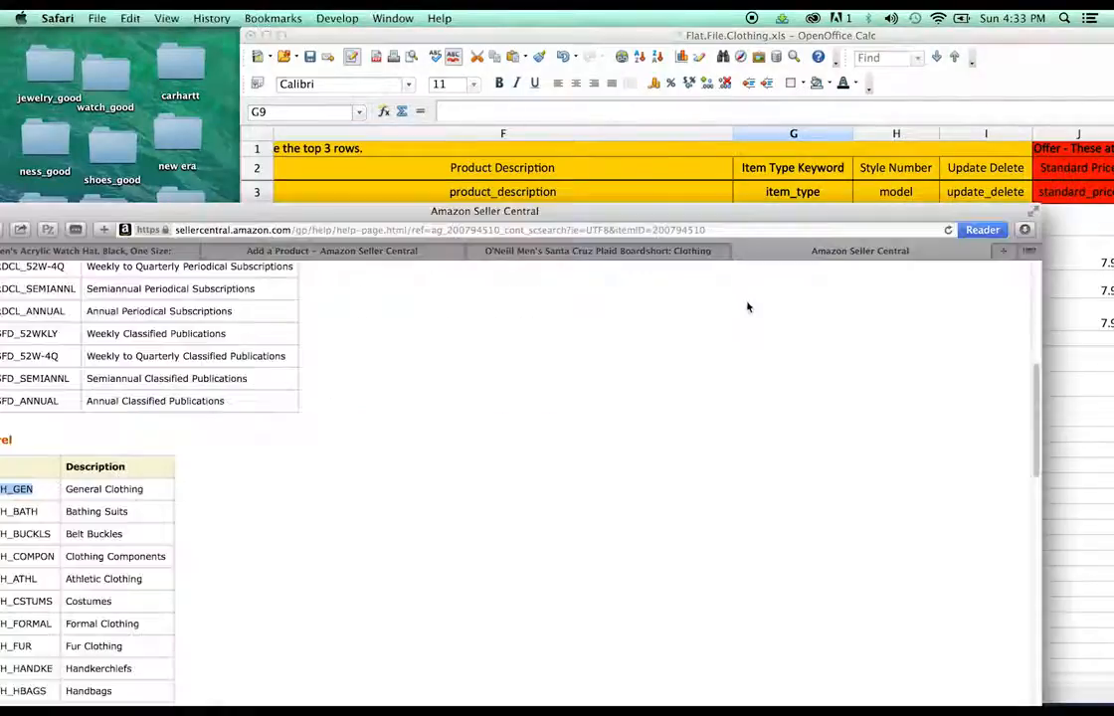
pyautogui.scroll(3, 745, 313)
pyautogui.moveTo(720, 206); pyautogui.dragTo(839, 149)
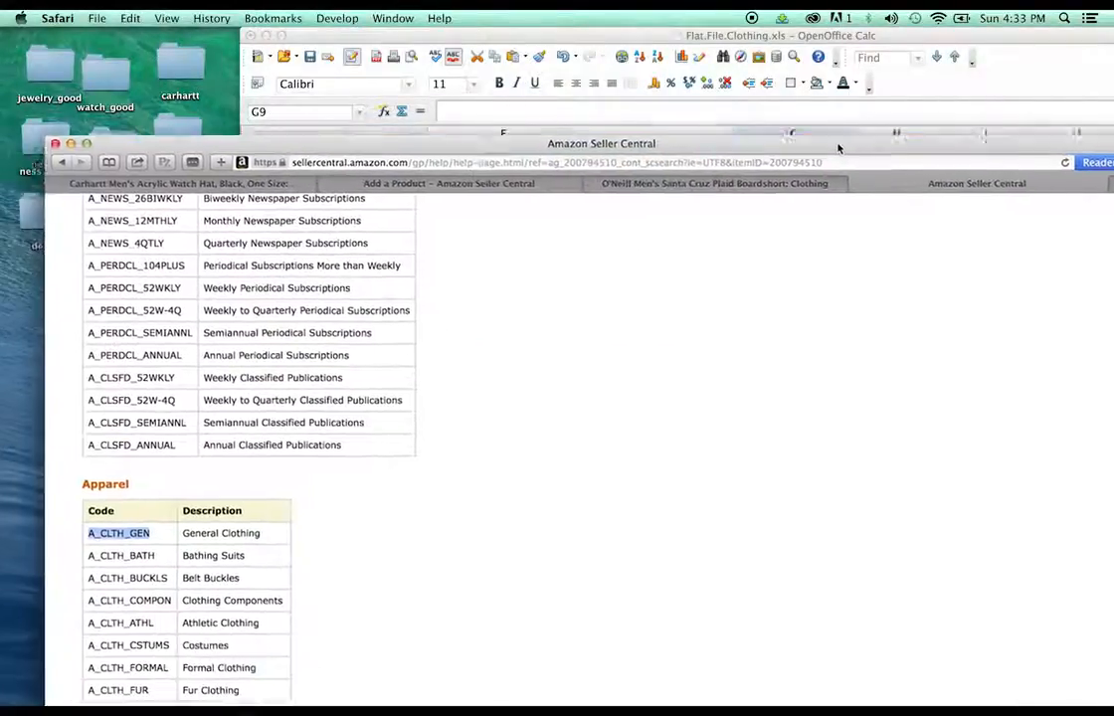
pyautogui.scroll(5, 621, 386)
pyautogui.scroll(-10, 490, 325)
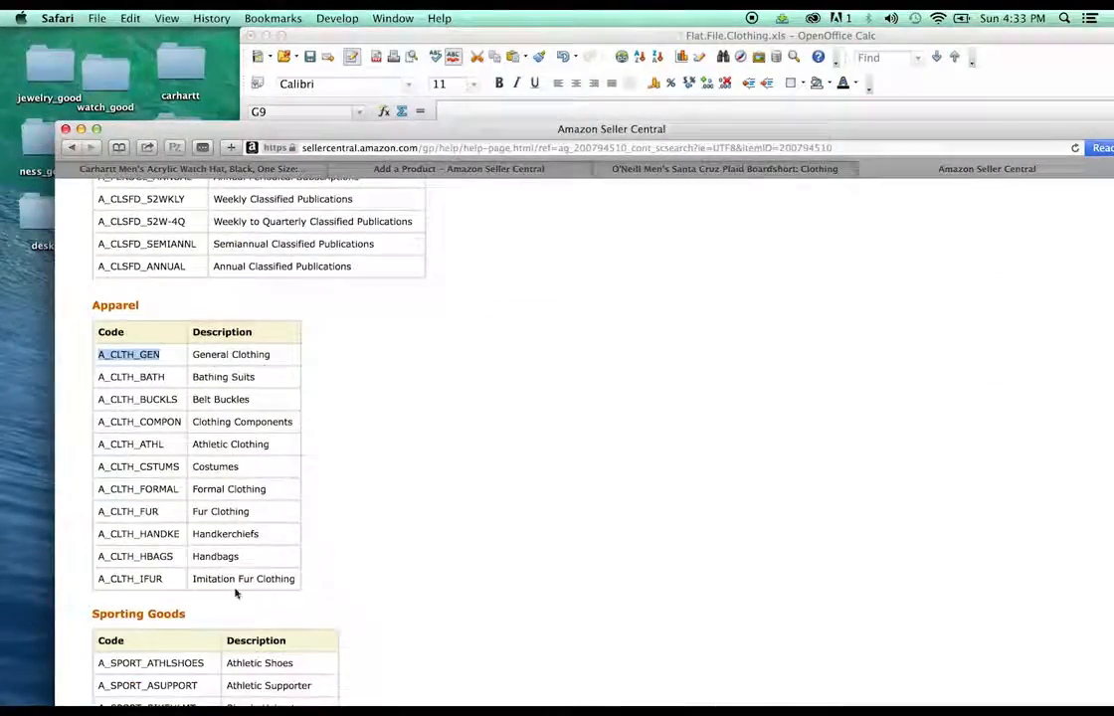
pyautogui.scroll(-3, 391, 429)
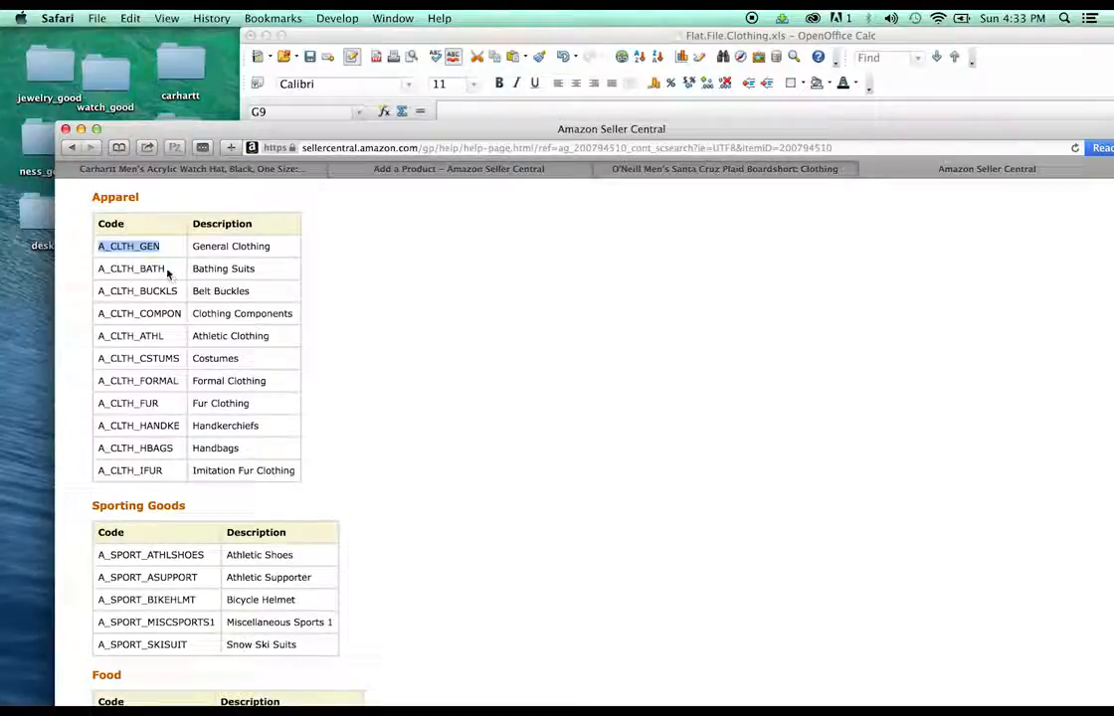
pyautogui.moveTo(167, 269); pyautogui.dragTo(95, 270)
pyautogui.press('super+c')
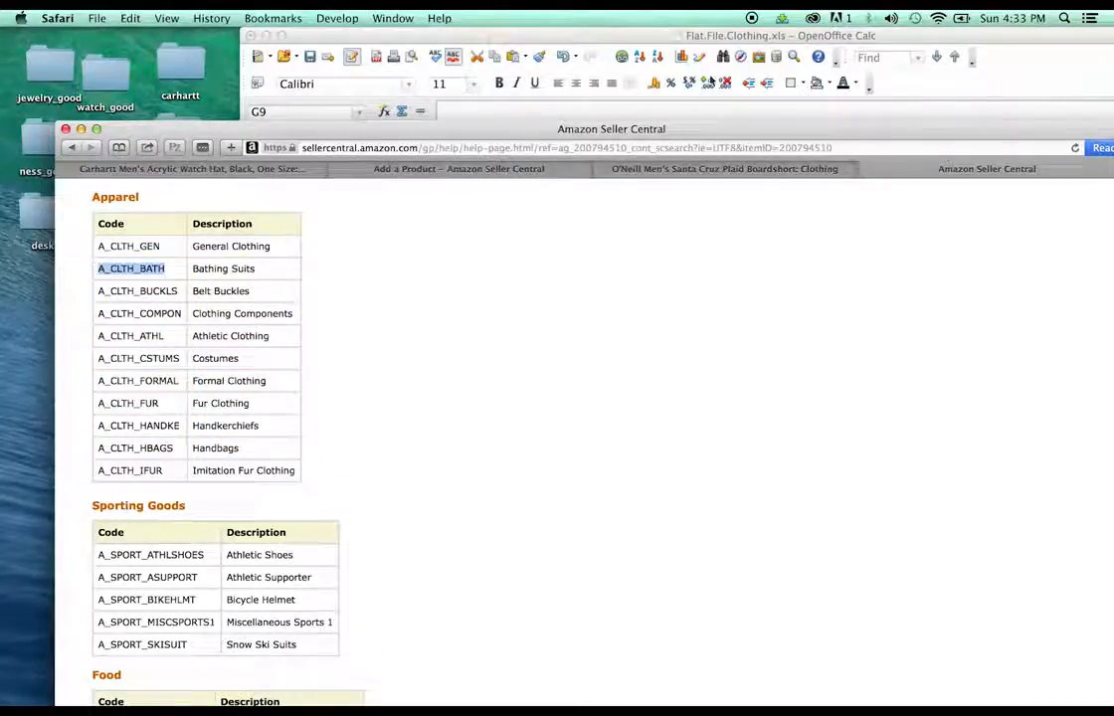
# Step: Return to the flat file and paste A_CLTH_BATH as the Product Tax Code in M9, M10 and M11
pyautogui.click(682, 36)
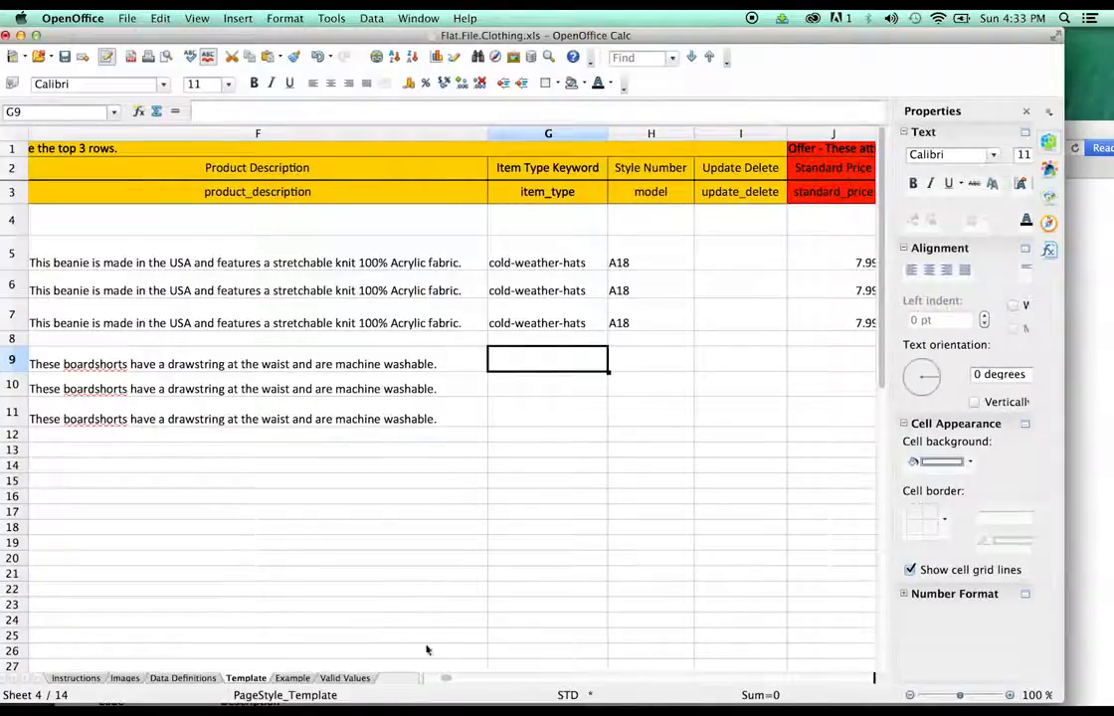
pyautogui.hscroll(-5, 444, 680)
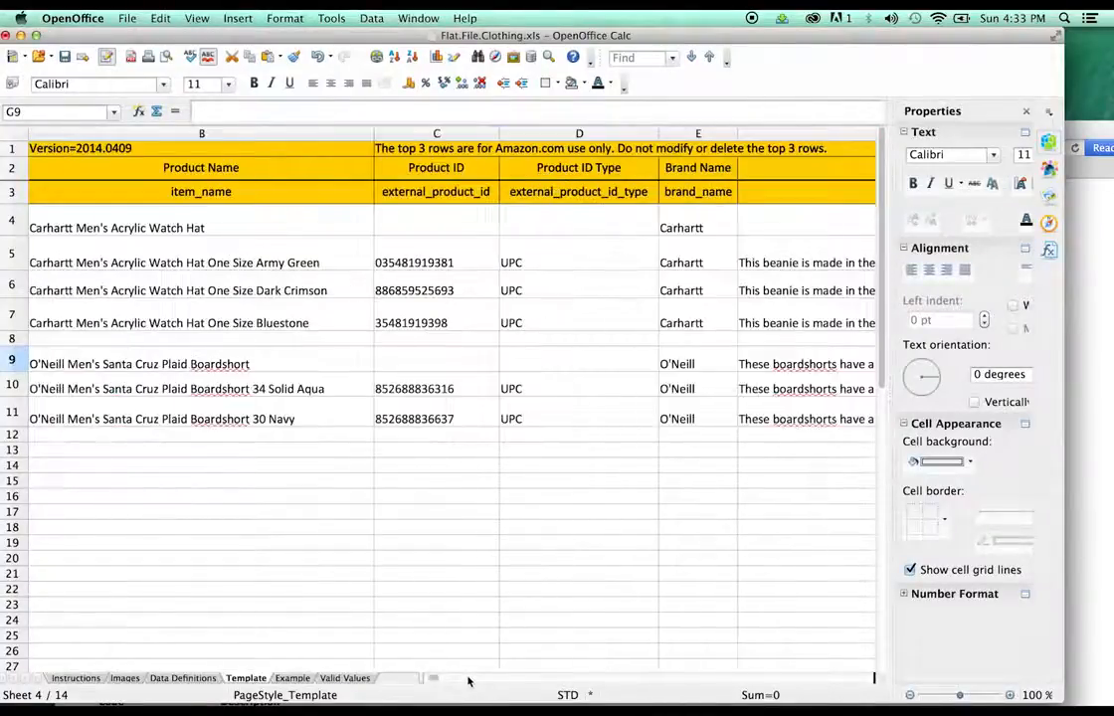
pyautogui.hscroll(10, 467, 682)
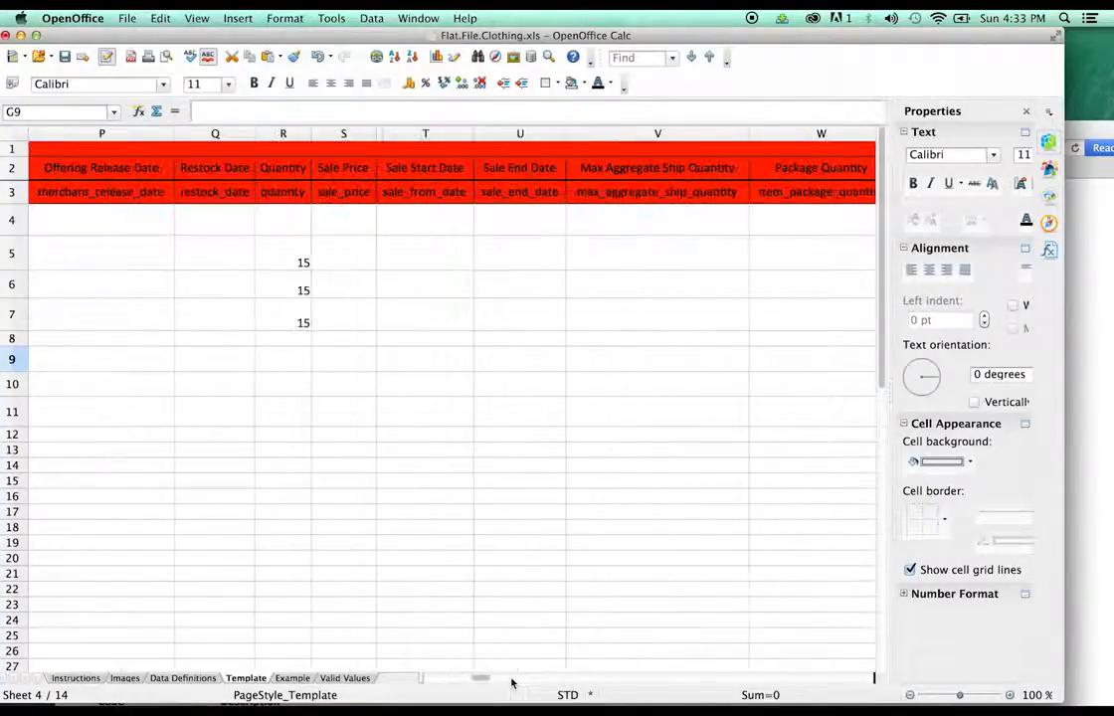
pyautogui.moveTo(474, 682); pyautogui.dragTo(463, 681)
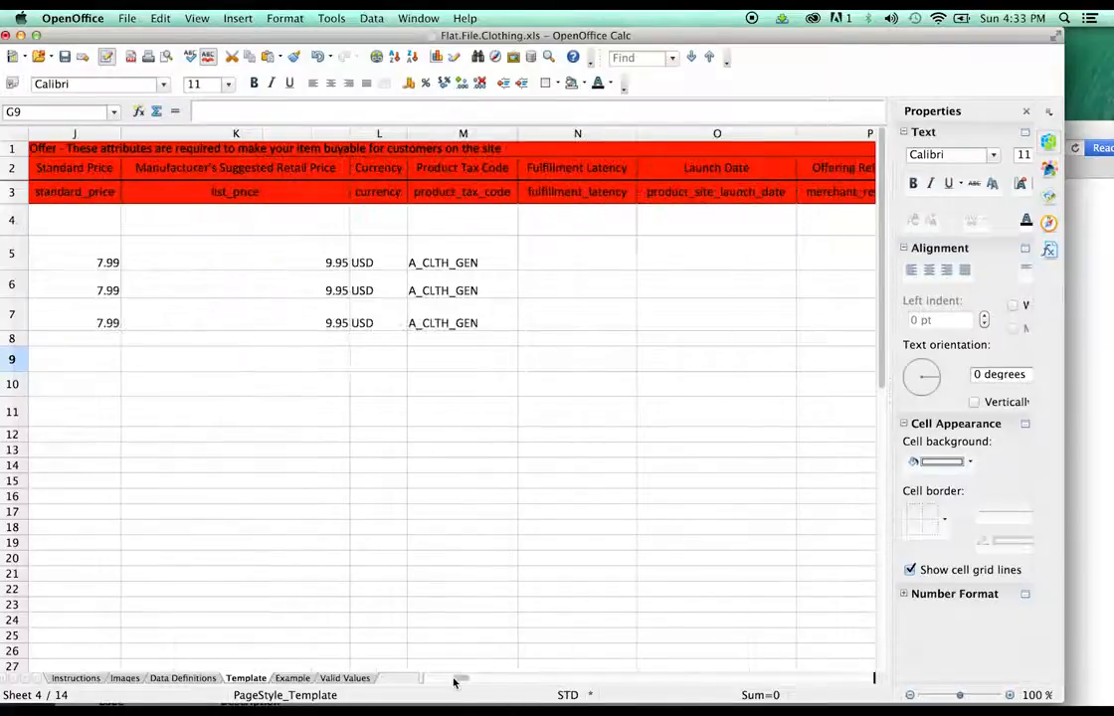
pyautogui.click(423, 363)
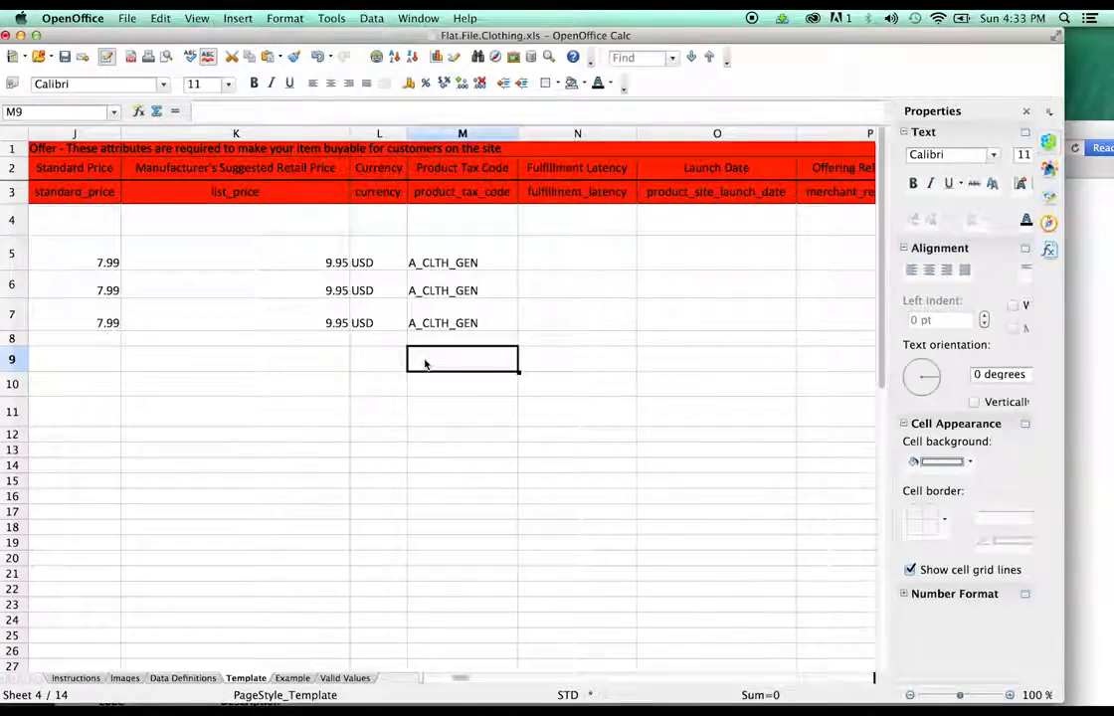
pyautogui.press('super+v')
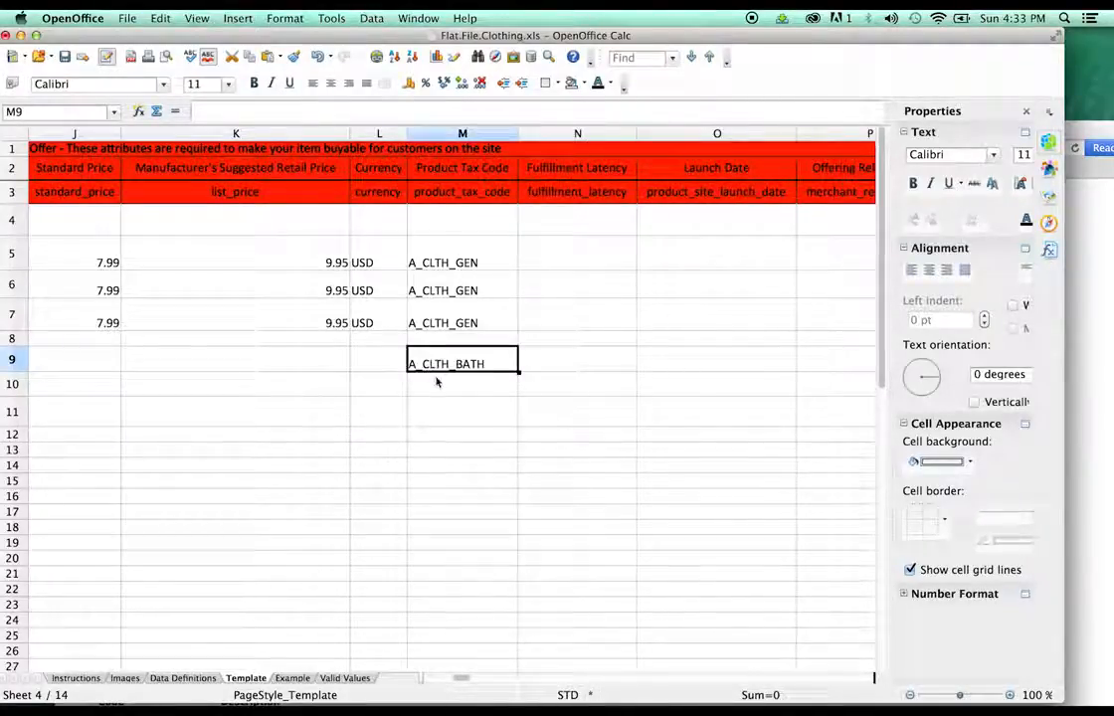
pyautogui.click(438, 388)
pyautogui.press('super+v')
pyautogui.click(449, 419)
pyautogui.press('super+v')
# Step: Clear the Product Tax Code in M9 on the parent row
pyautogui.hscroll(-1, 497, 388)
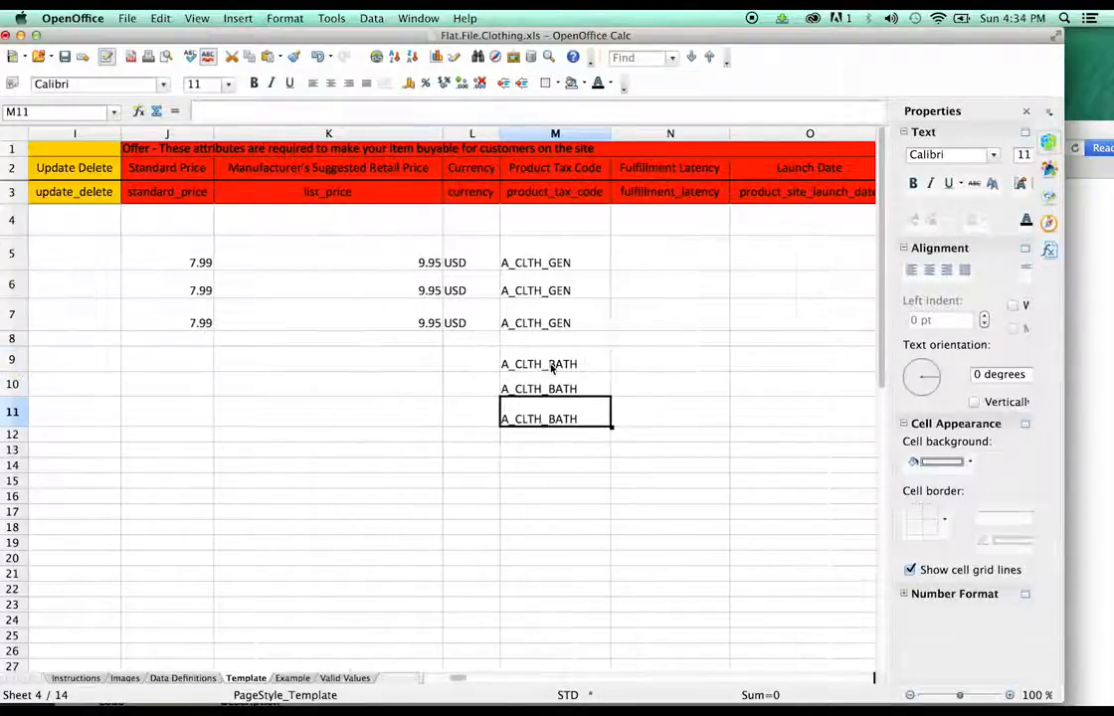
pyautogui.click(553, 365)
pyautogui.press('BackSpace')
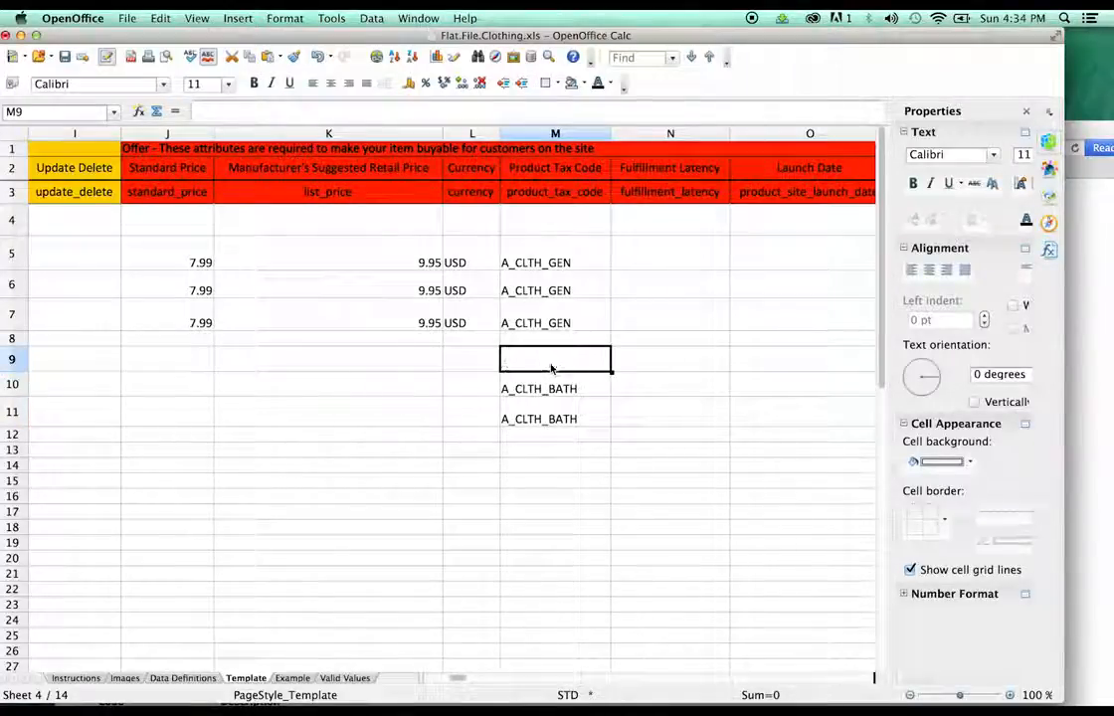
# Step: Enter USD as the Currency in L10 and L11
pyautogui.click(486, 388)
pyautogui.write('USD')
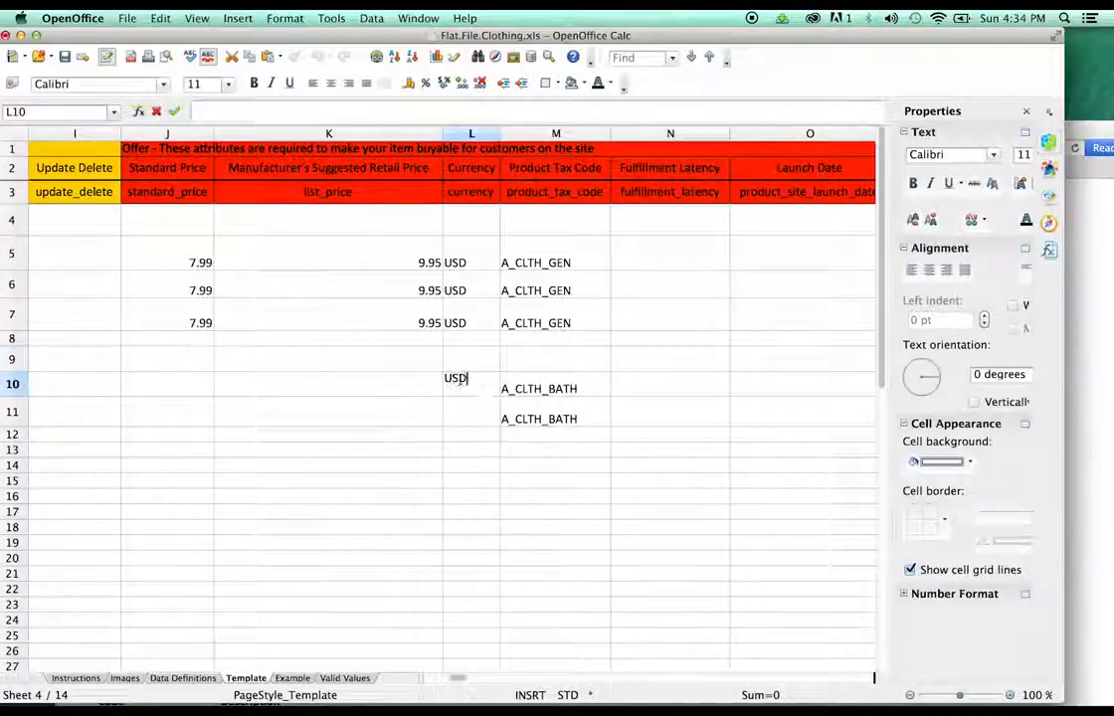
pyautogui.click(465, 411)
pyautogui.write('U')
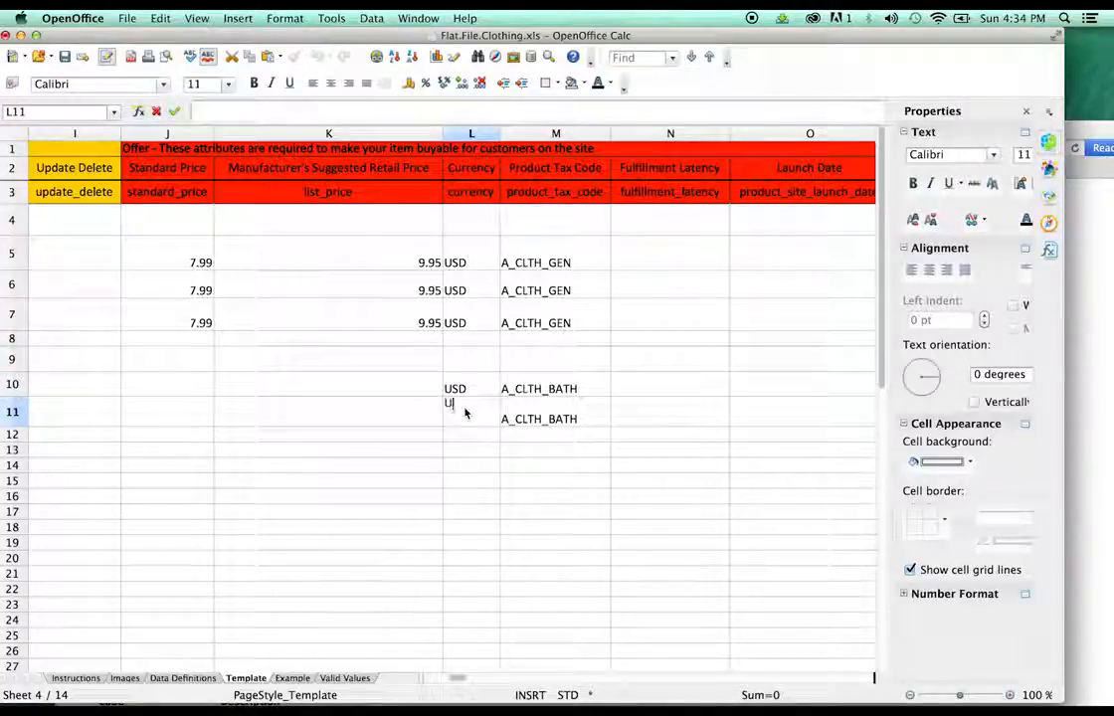
pyautogui.write('SD')
pyautogui.click(423, 420)
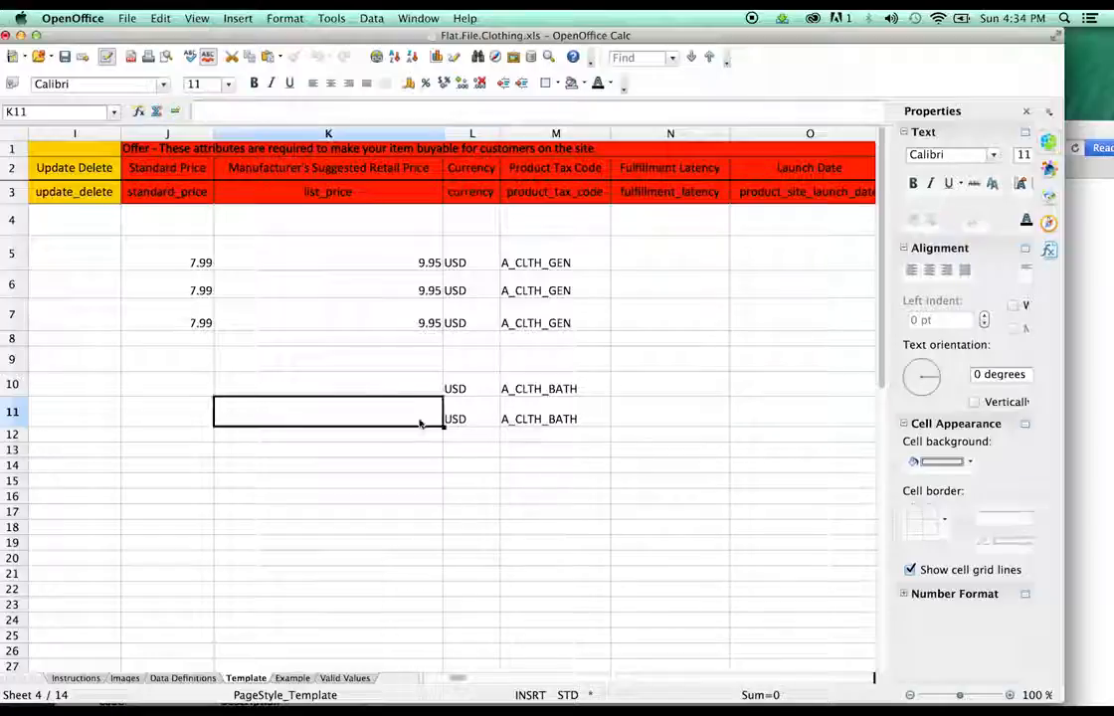
# Step: Check the boardshort's price on its Amazon page in Safari and enter 24.99 as the Standard Price in J10
pyautogui.click(430, 387)
pyautogui.moveTo(616, 35); pyautogui.dragTo(813, 23)
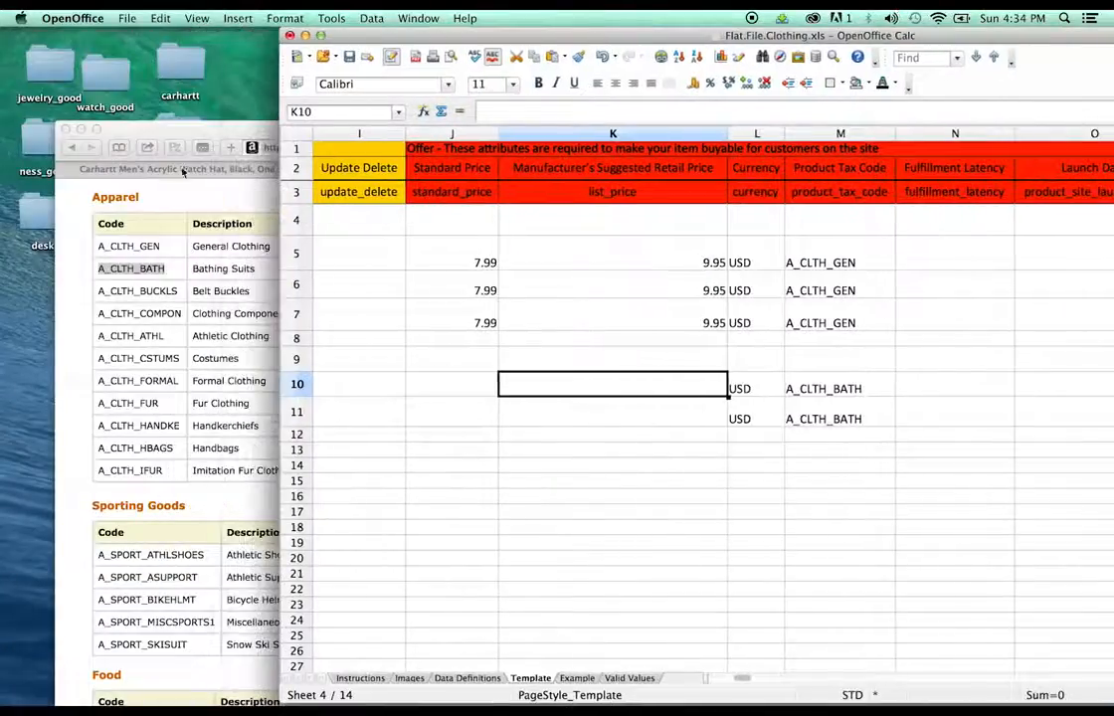
pyautogui.click(161, 149)
pyautogui.click(550, 142)
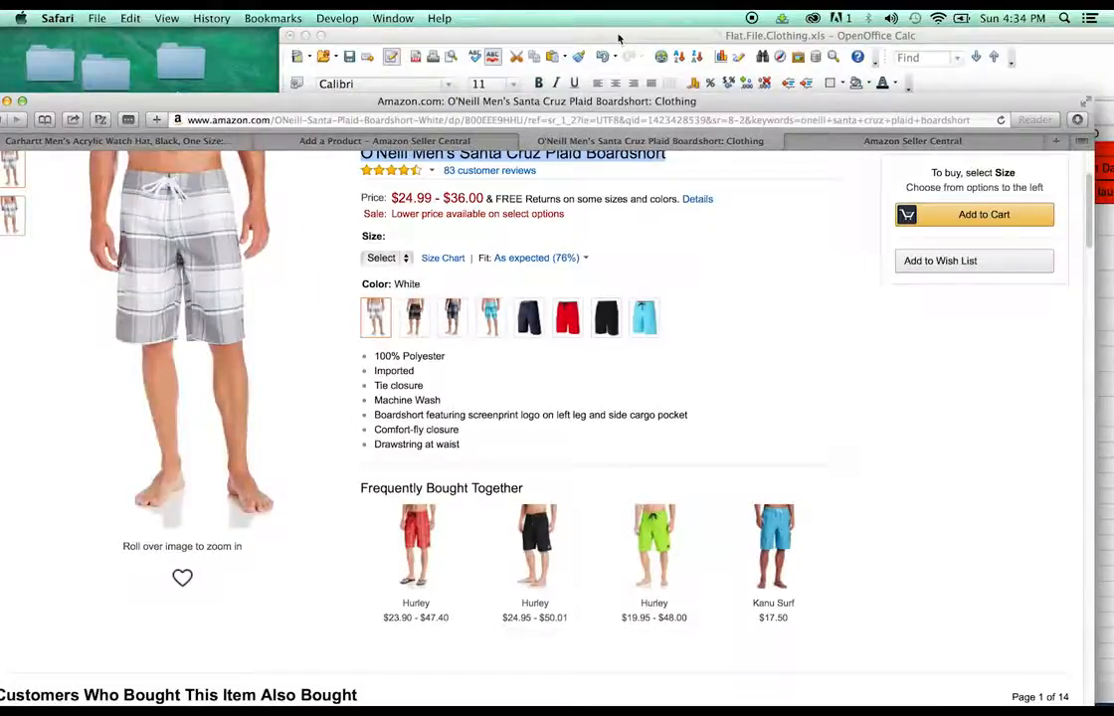
pyautogui.moveTo(618, 35); pyautogui.dragTo(468, 35)
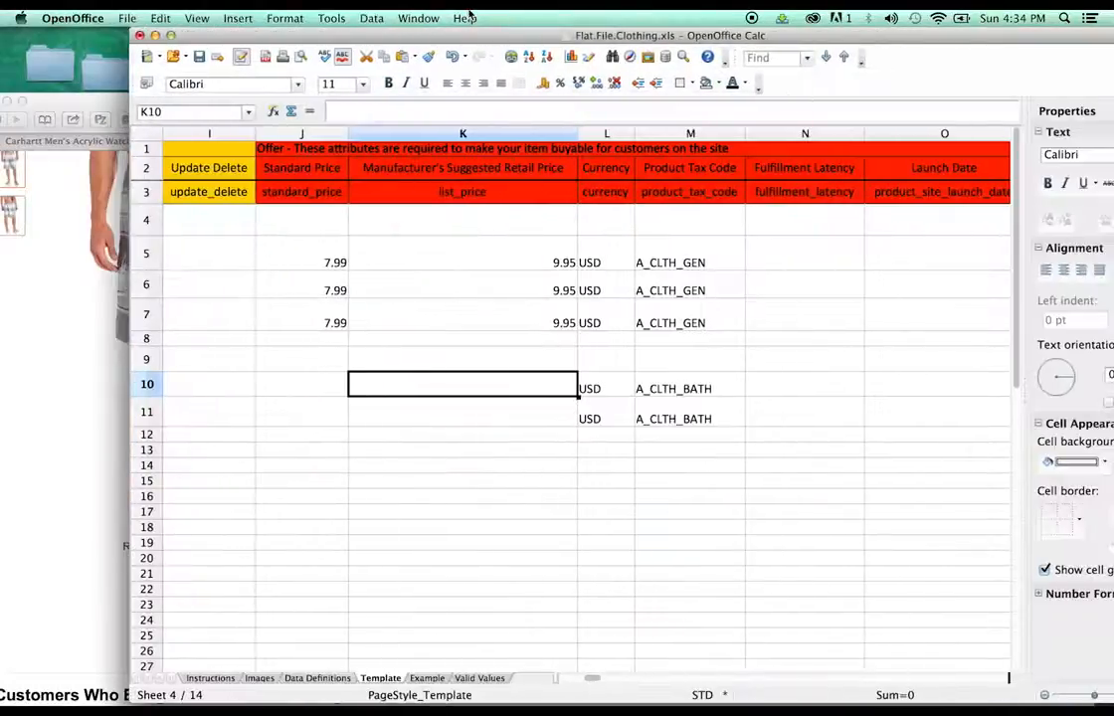
pyautogui.doubleClick(330, 387)
pyautogui.write('24')
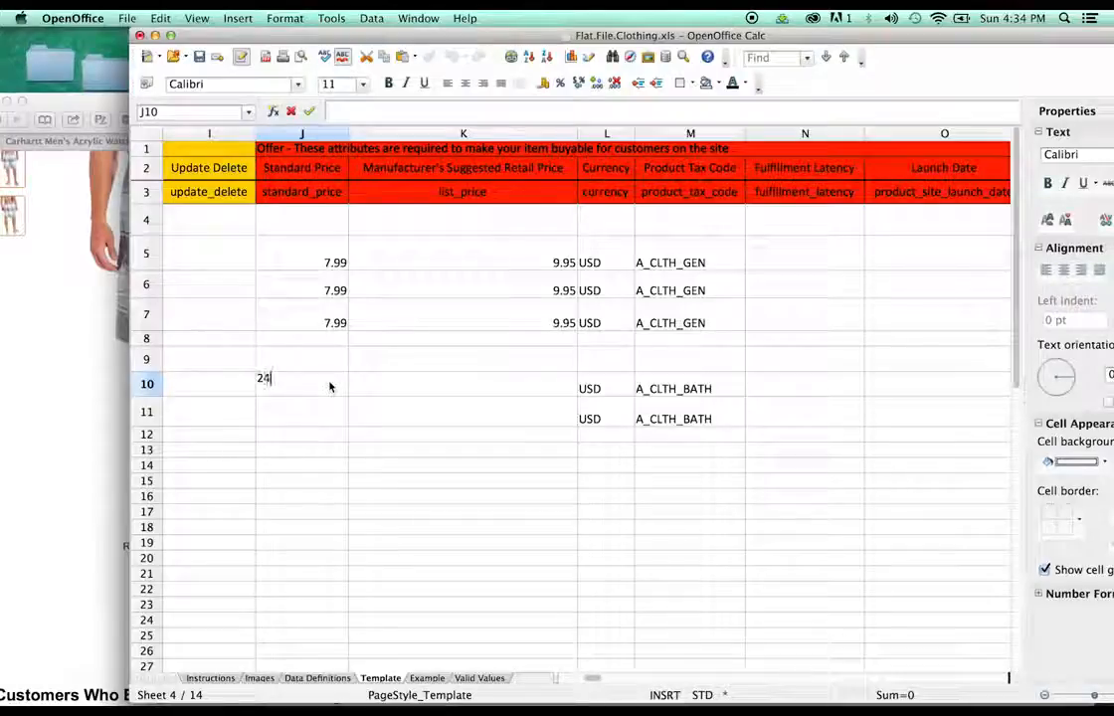
pyautogui.write('.99')
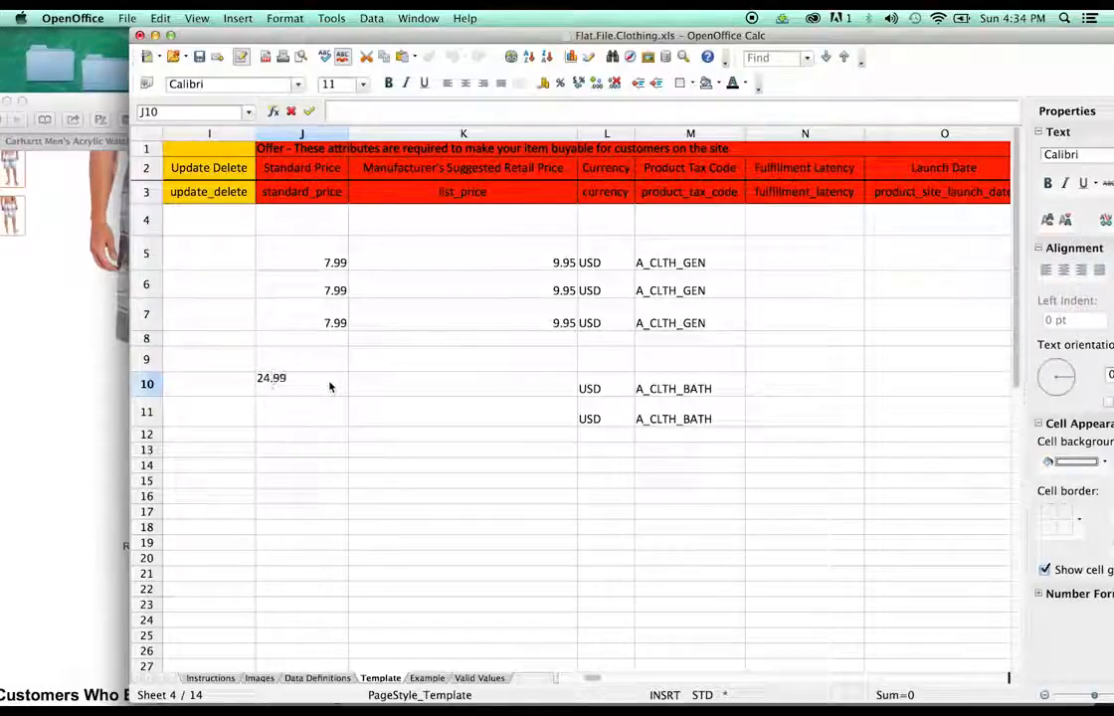
pyautogui.press('Return')
# Step: Copy the Standard Price from J10 and paste it in J11
pyautogui.click(338, 388)
pyautogui.press('super+c')
pyautogui.click(325, 418)
pyautogui.press('super+v')
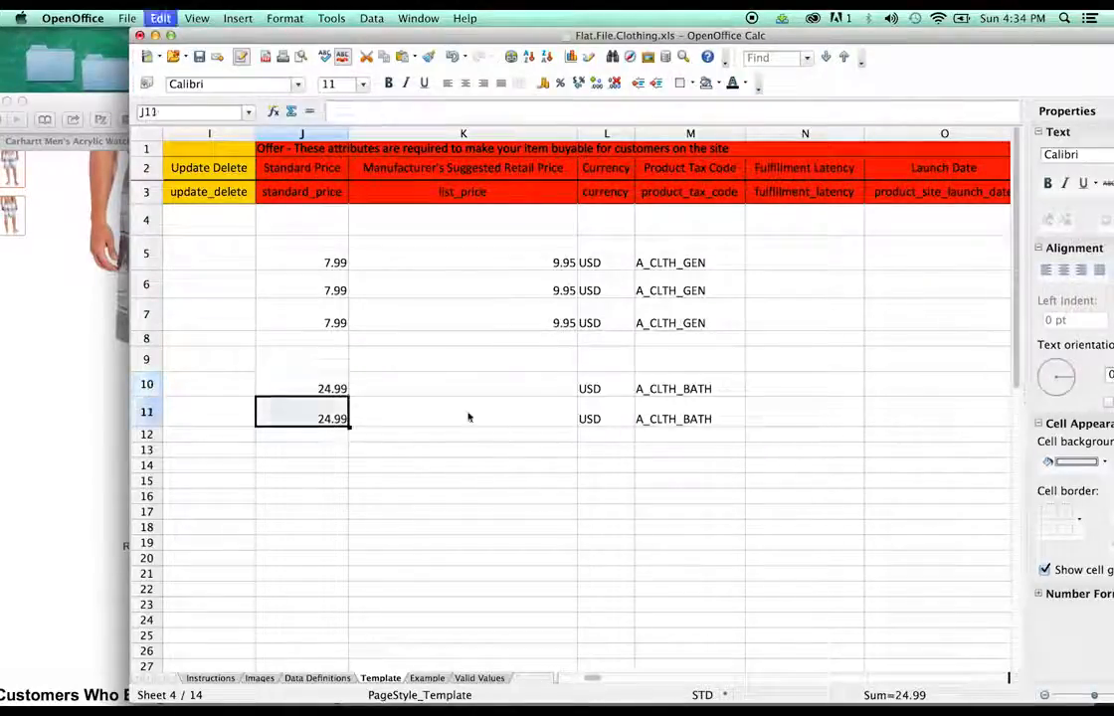
# Step: Enter 29.95 as the Manufacturer's Suggested Retail Price in K10 and copy it to K11
pyautogui.doubleClick(537, 386)
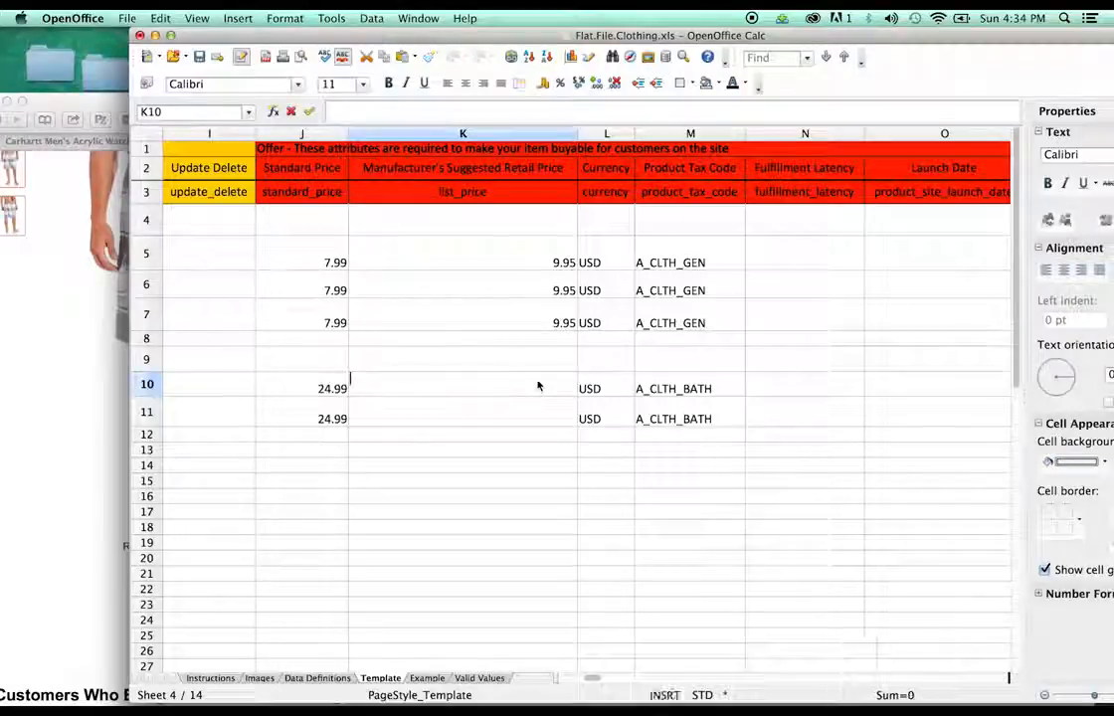
pyautogui.write('29.95')
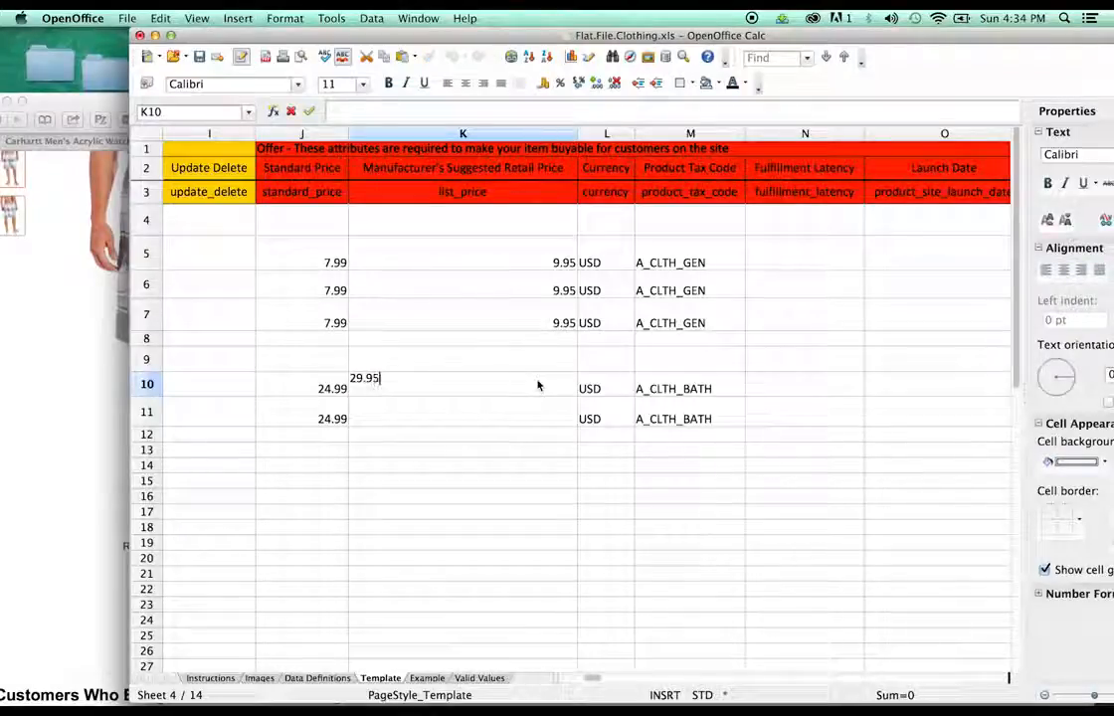
pyautogui.press('Return')
pyautogui.click(547, 390)
pyautogui.click(550, 418)
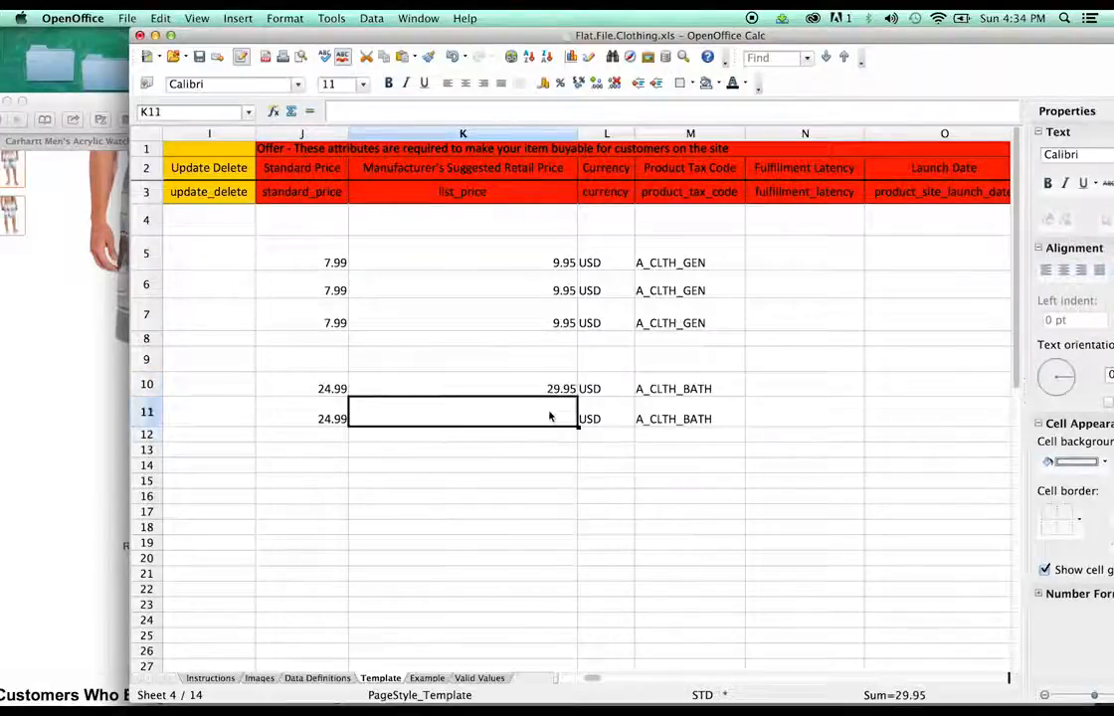
pyautogui.press('super+v')
pyautogui.click(435, 466)
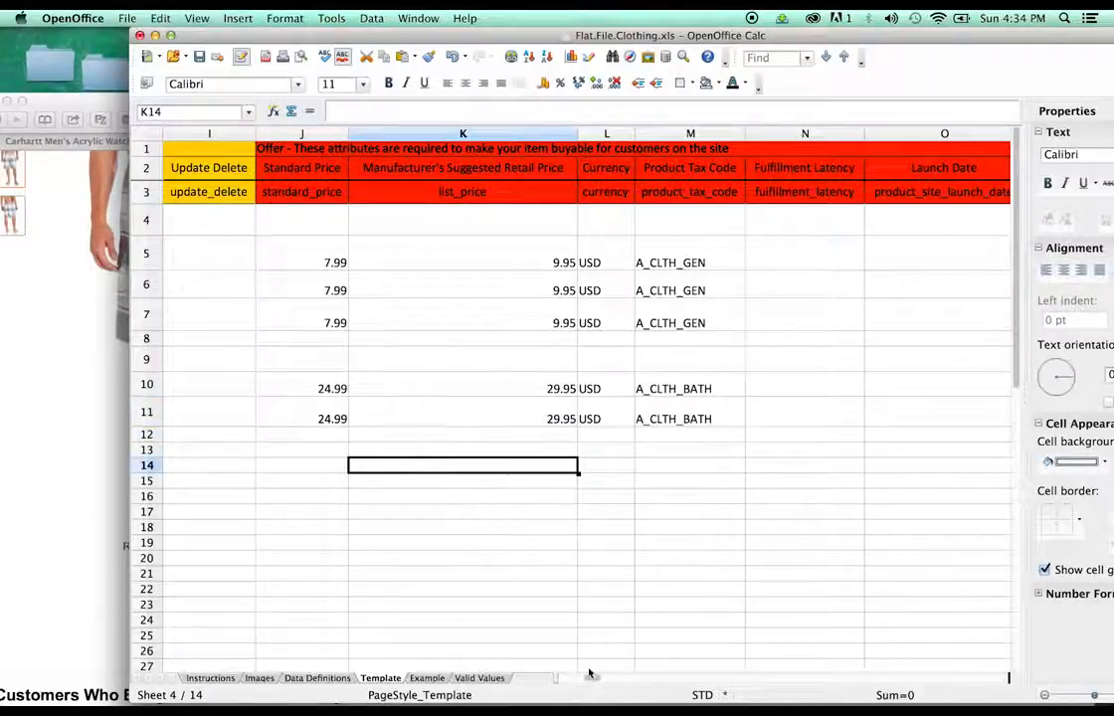
# Step: Switch to the Seller Central help page in Safari and search for "product classifier" to find the boardshort's item type keyword
pyautogui.moveTo(589, 677); pyautogui.dragTo(578, 677)
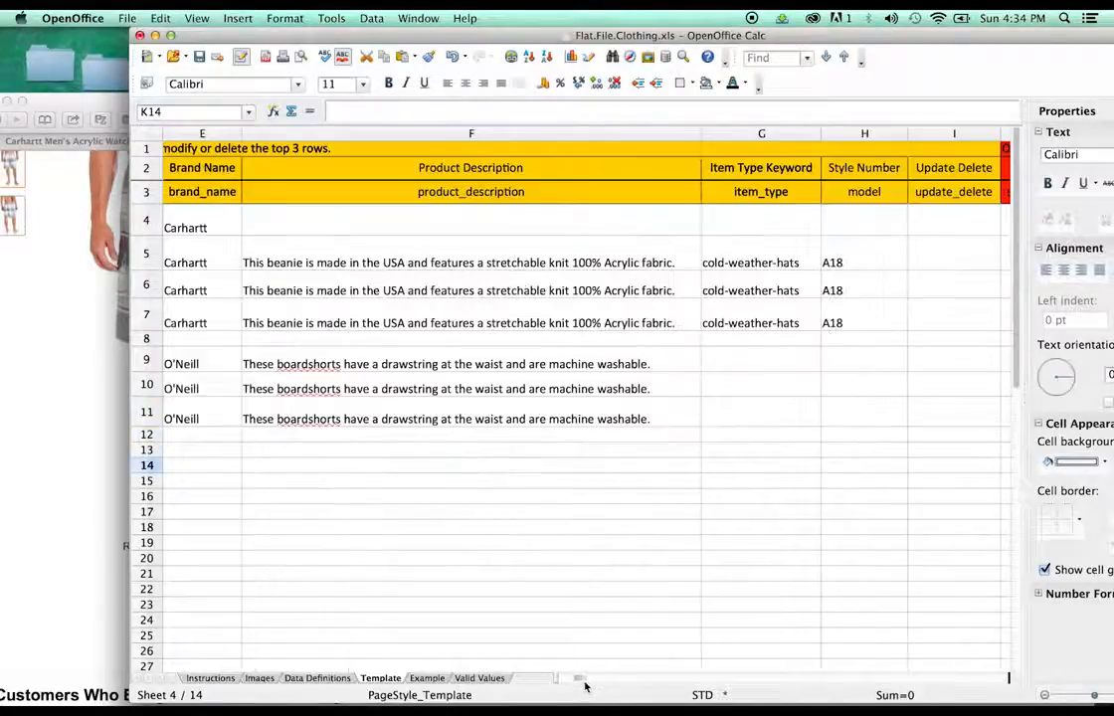
pyautogui.click(760, 368)
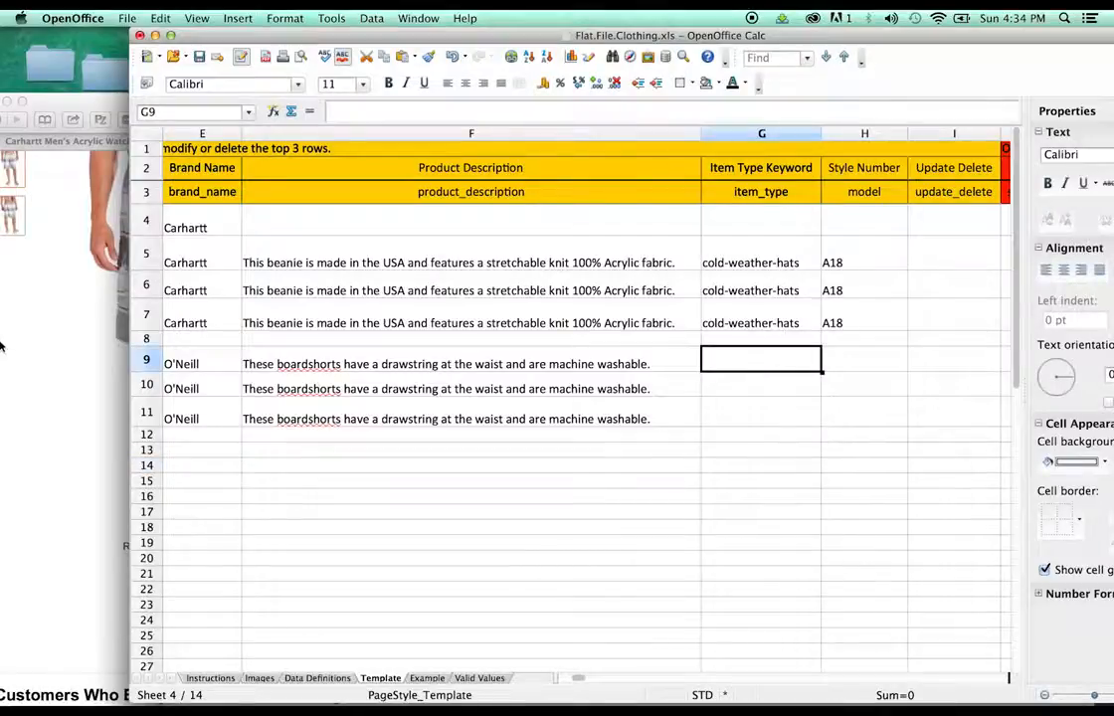
pyautogui.click(13, 341)
pyautogui.click(914, 141)
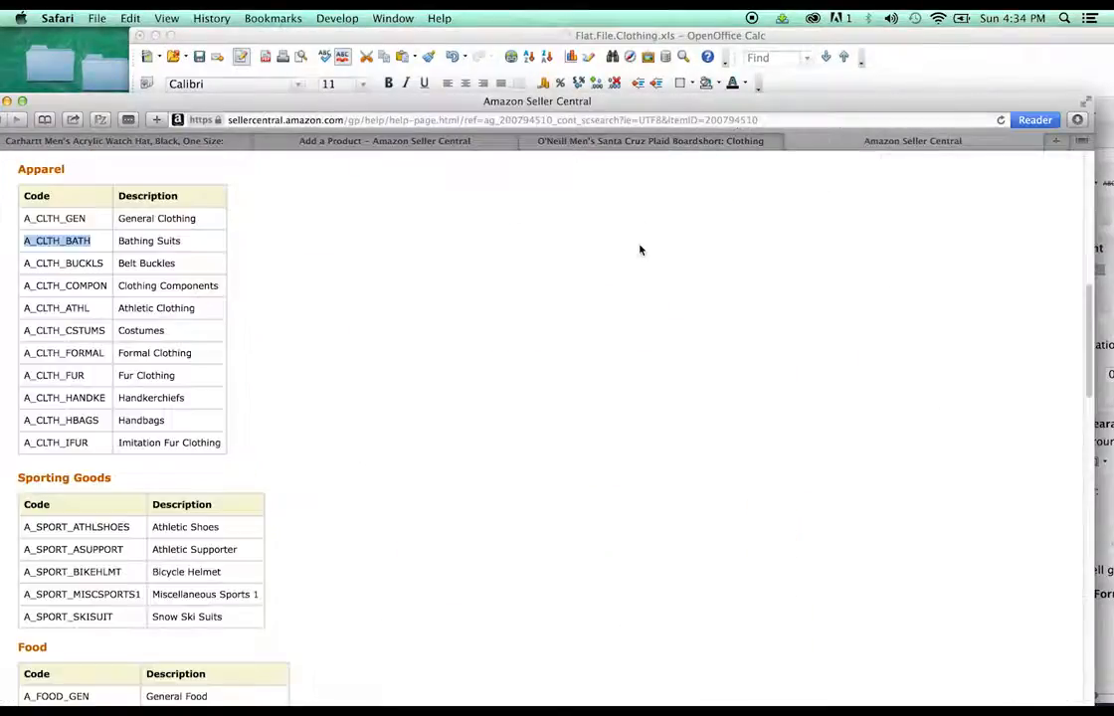
pyautogui.scroll(10, 639, 248)
pyautogui.click(848, 166)
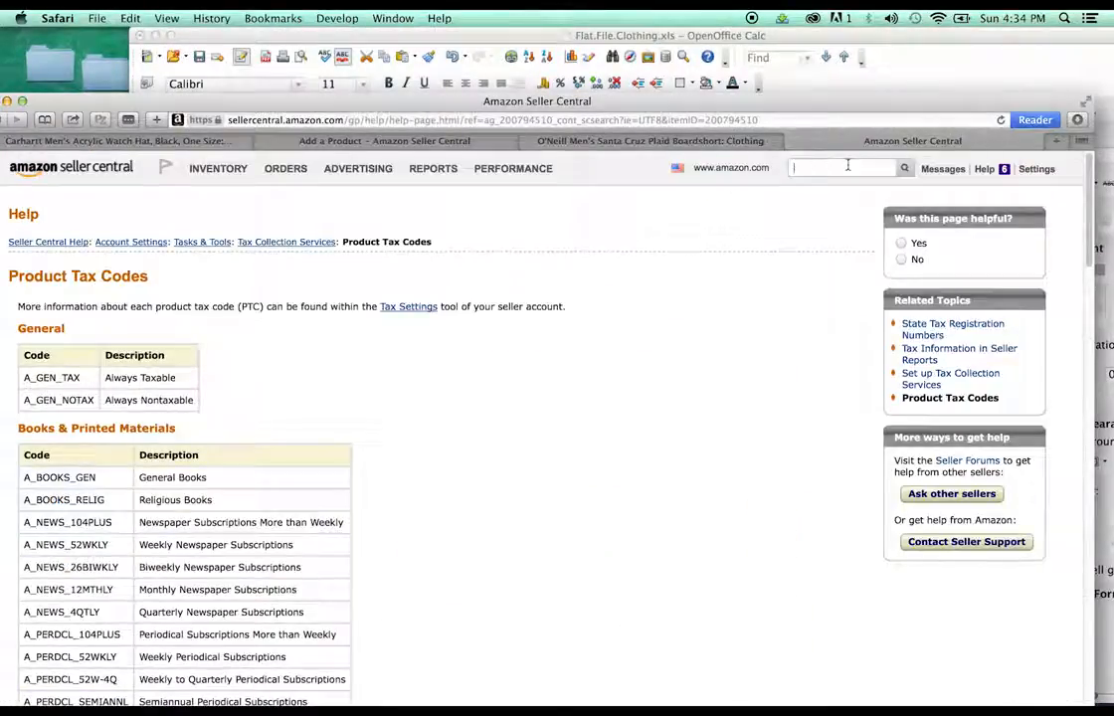
pyautogui.write('product class')
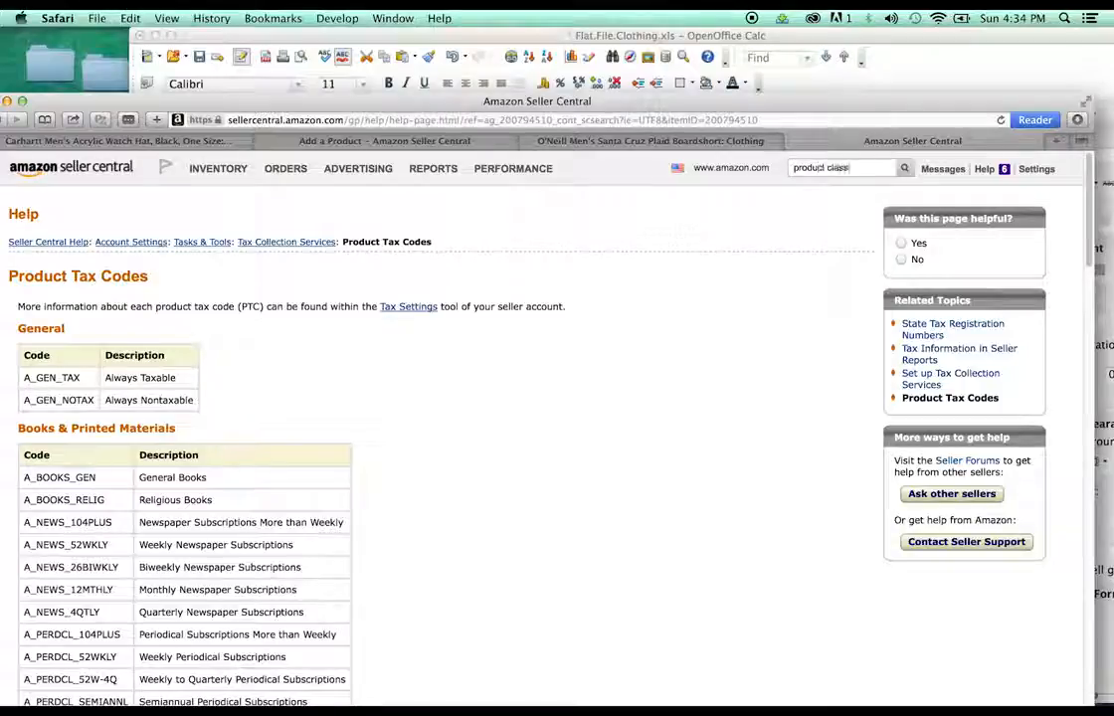
pyautogui.write('ifier')
pyautogui.press('Return')
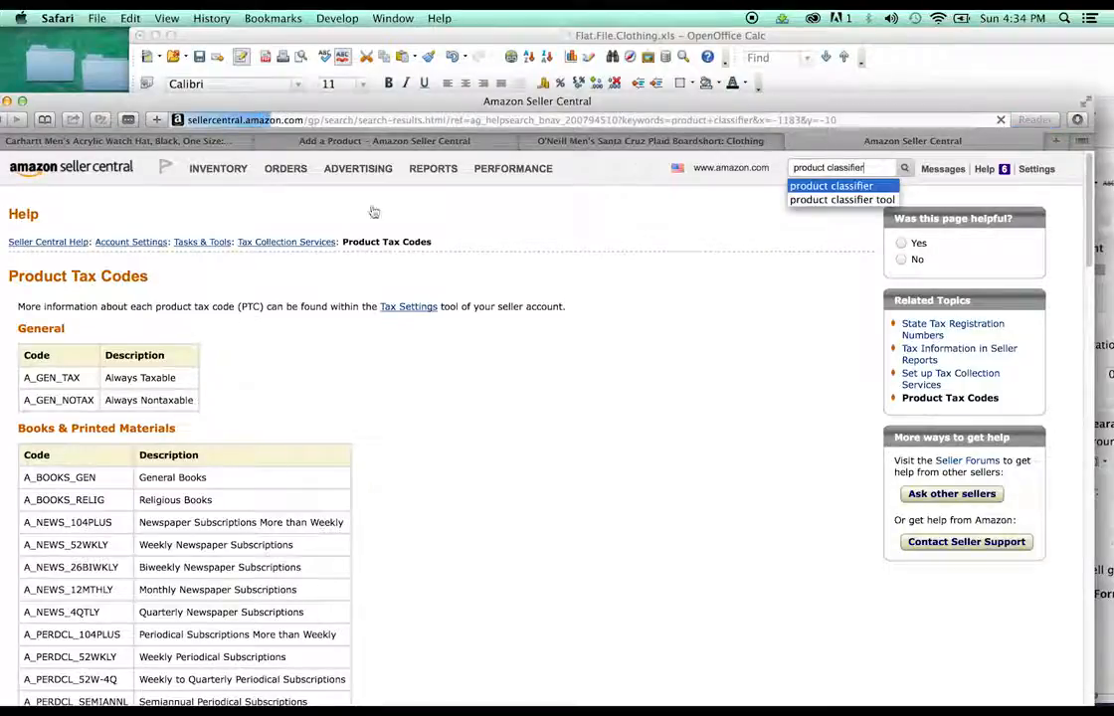
# Step: Open the "Classify Your Products Using the Product Classifier" help article and go from it to the Product Classifier tool
pyautogui.click(164, 315)
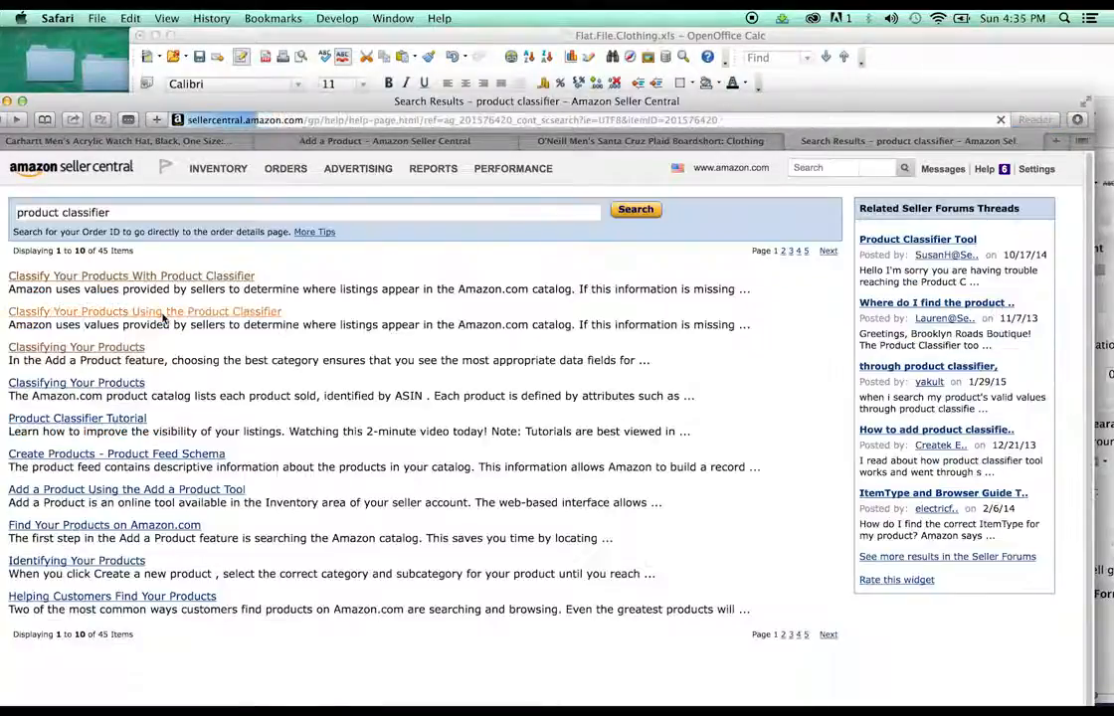
pyautogui.scroll(-10, 383, 258)
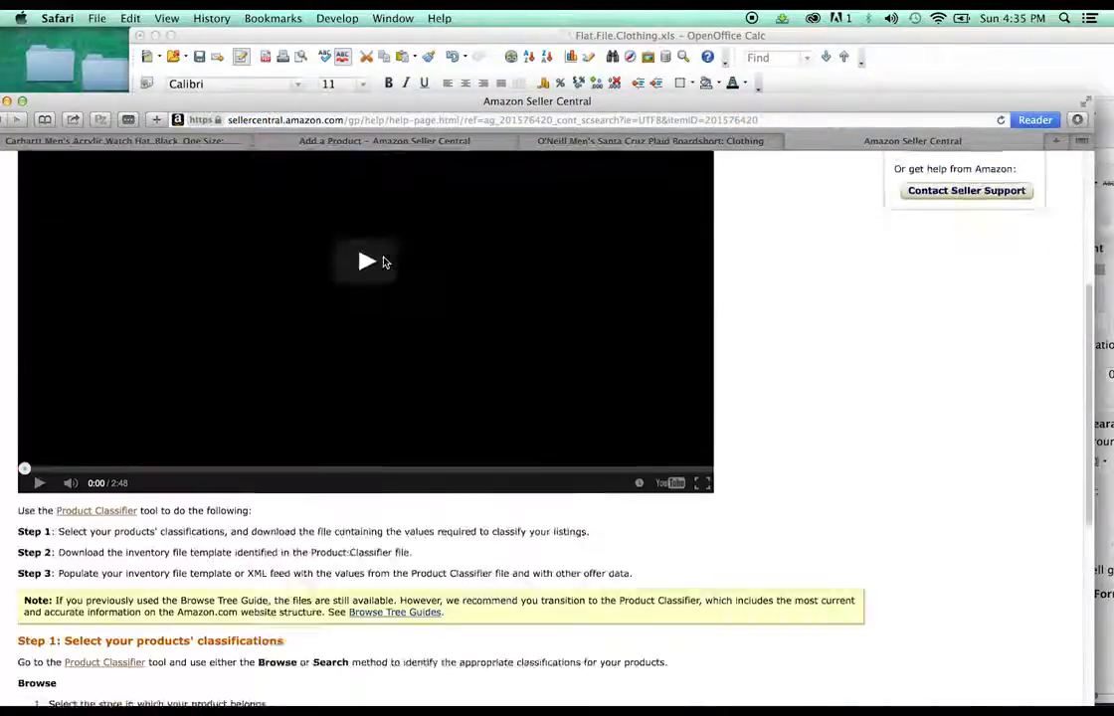
pyautogui.scroll(2, 99, 239)
pyautogui.click(109, 259)
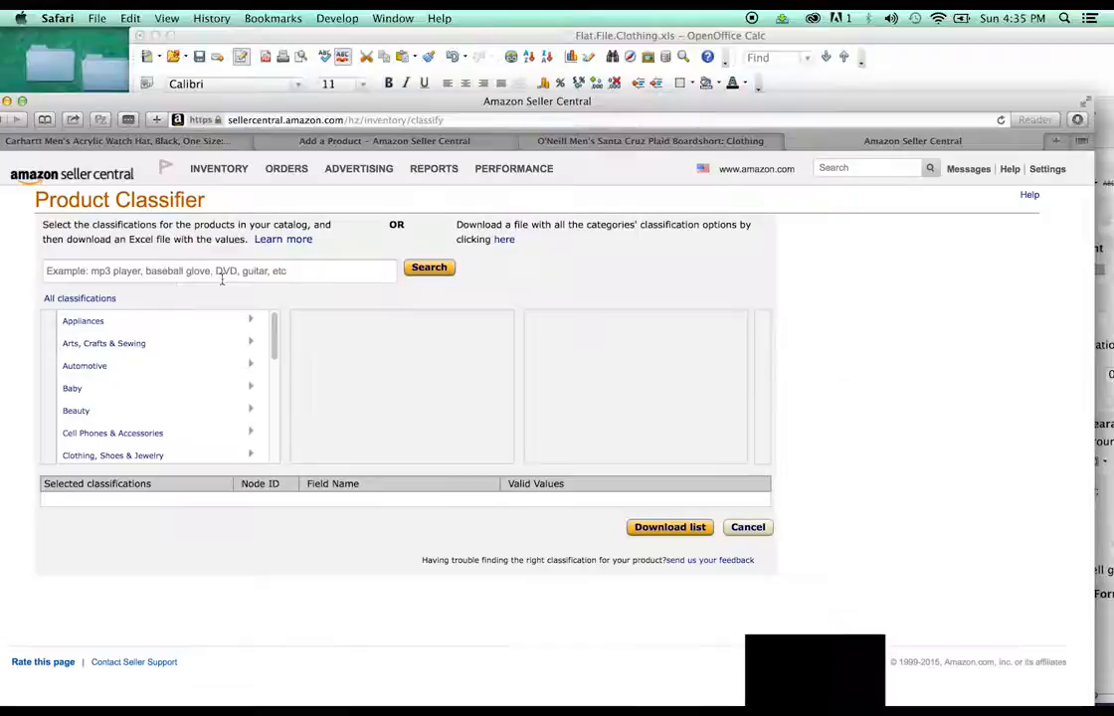
# Step: Search the Product Classifier for "board shorts"
pyautogui.click(226, 274)
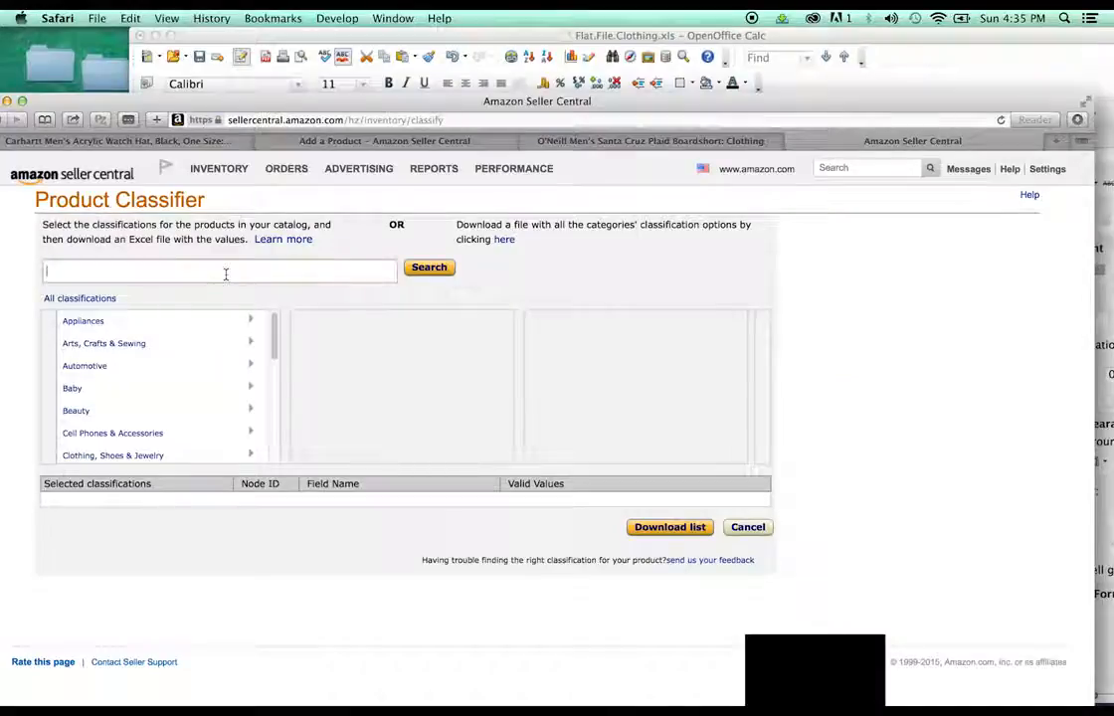
pyautogui.write('board s')
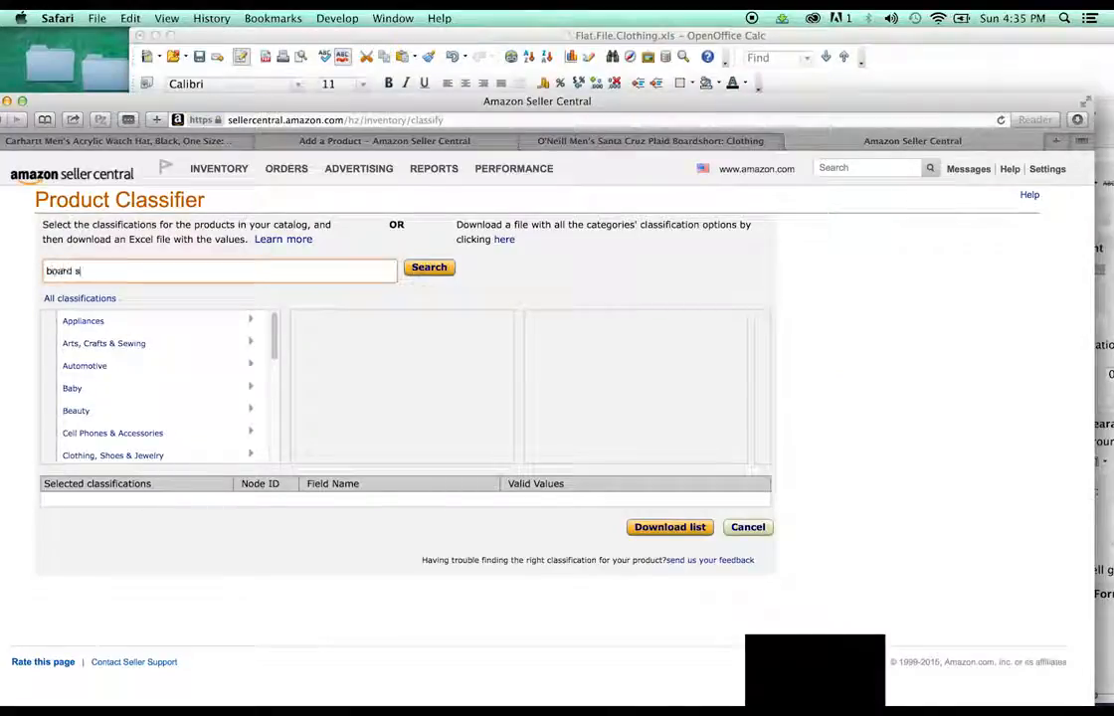
pyautogui.write('horts')
pyautogui.press('Return')
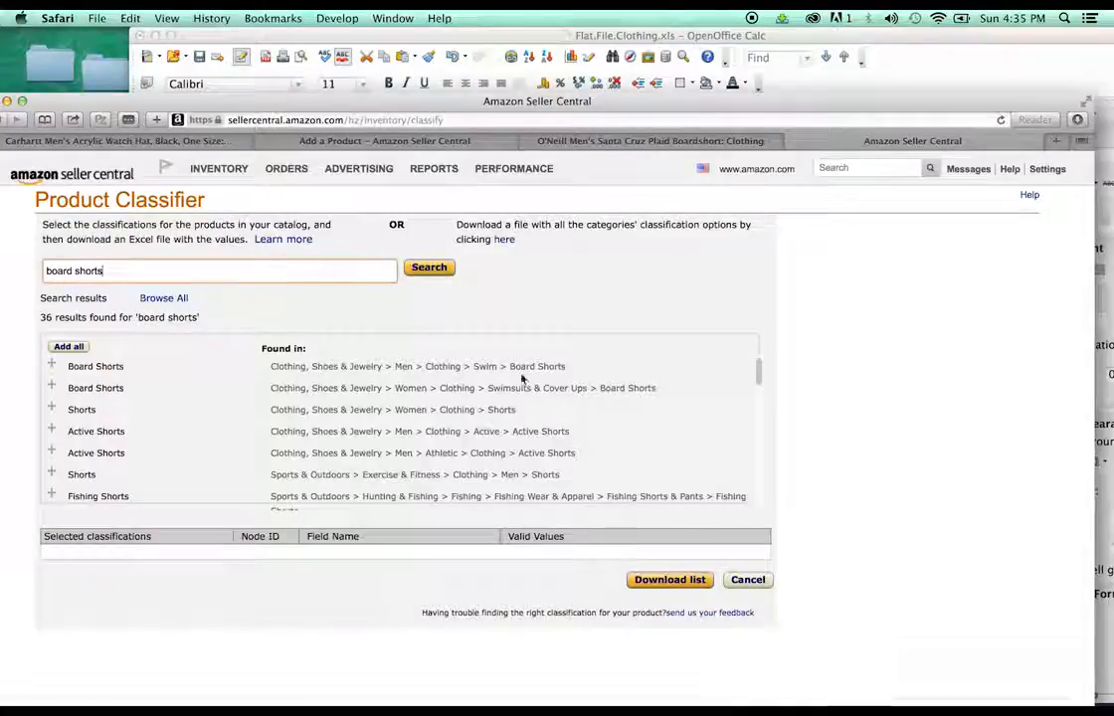
# Step: Add the men's swim Board Shorts classification and copy its item_type_keyword value, fashion-board-shorts
pyautogui.click(52, 366)
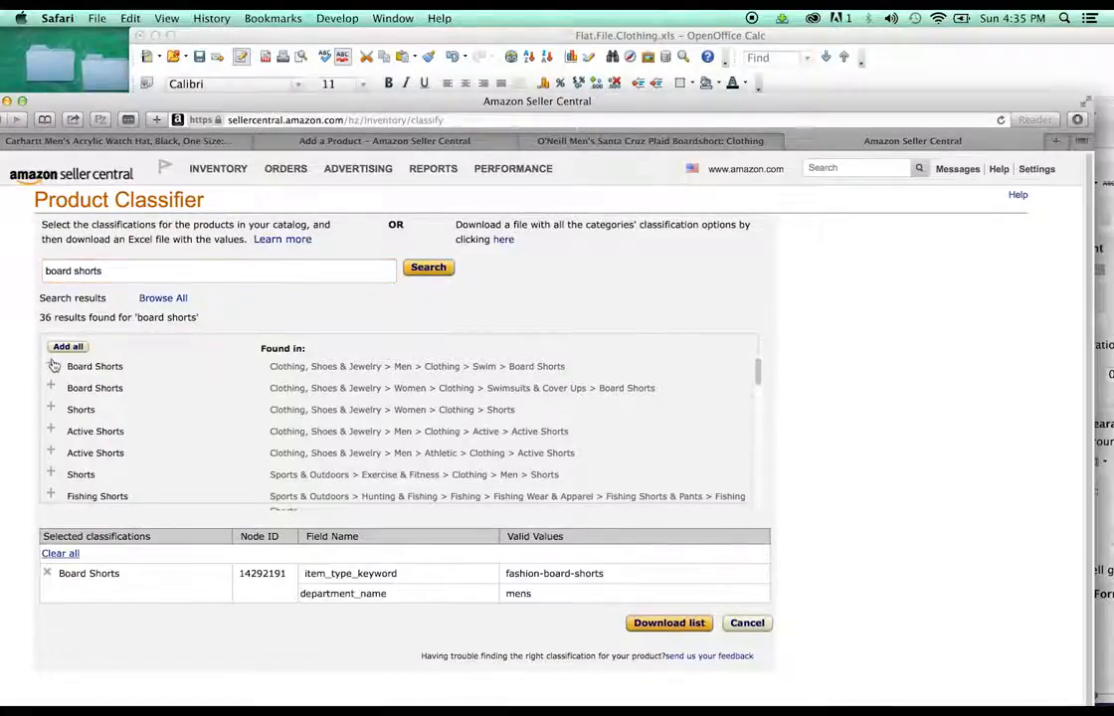
pyautogui.moveTo(639, 577); pyautogui.dragTo(516, 564)
pyautogui.press('super+c')
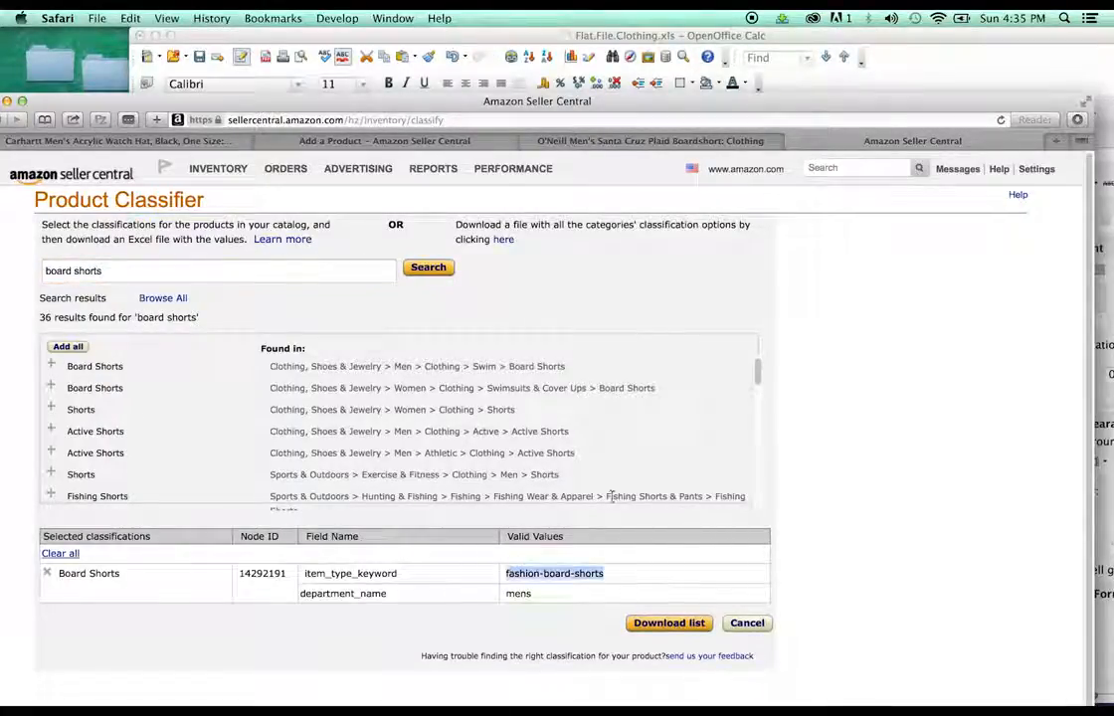
# Step: Return to the flat file in OpenOffice Calc and clear the Product Description in F9 on the O'Neill parent row
pyautogui.moveTo(782, 38); pyautogui.dragTo(706, 29)
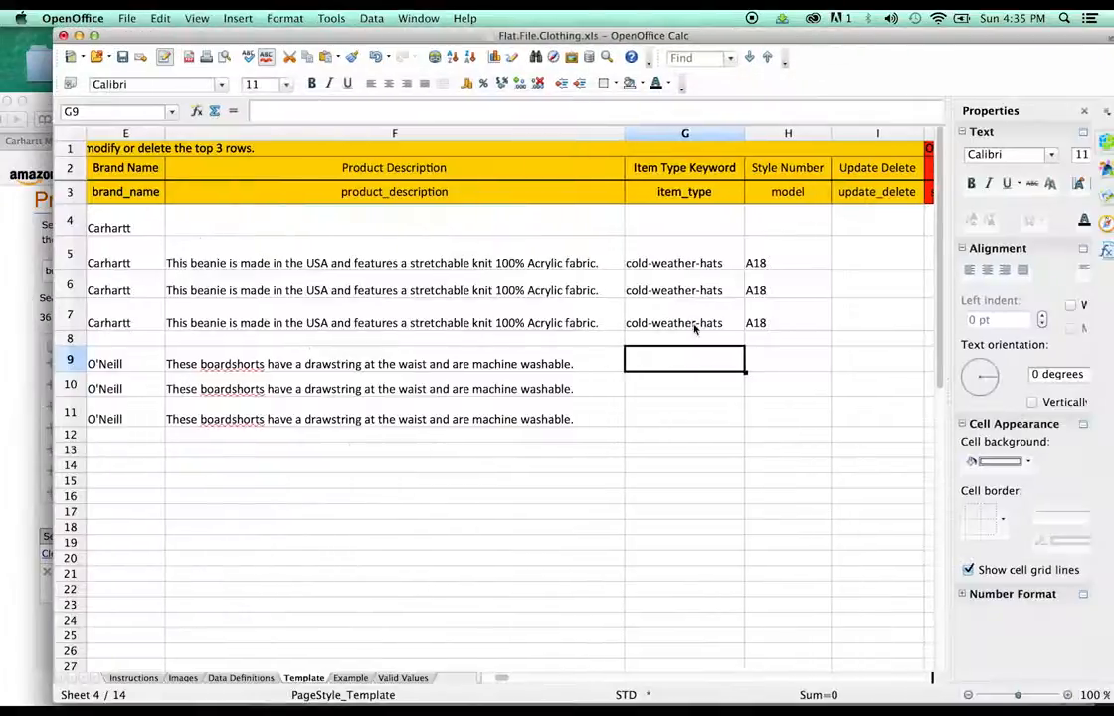
pyautogui.click(672, 391)
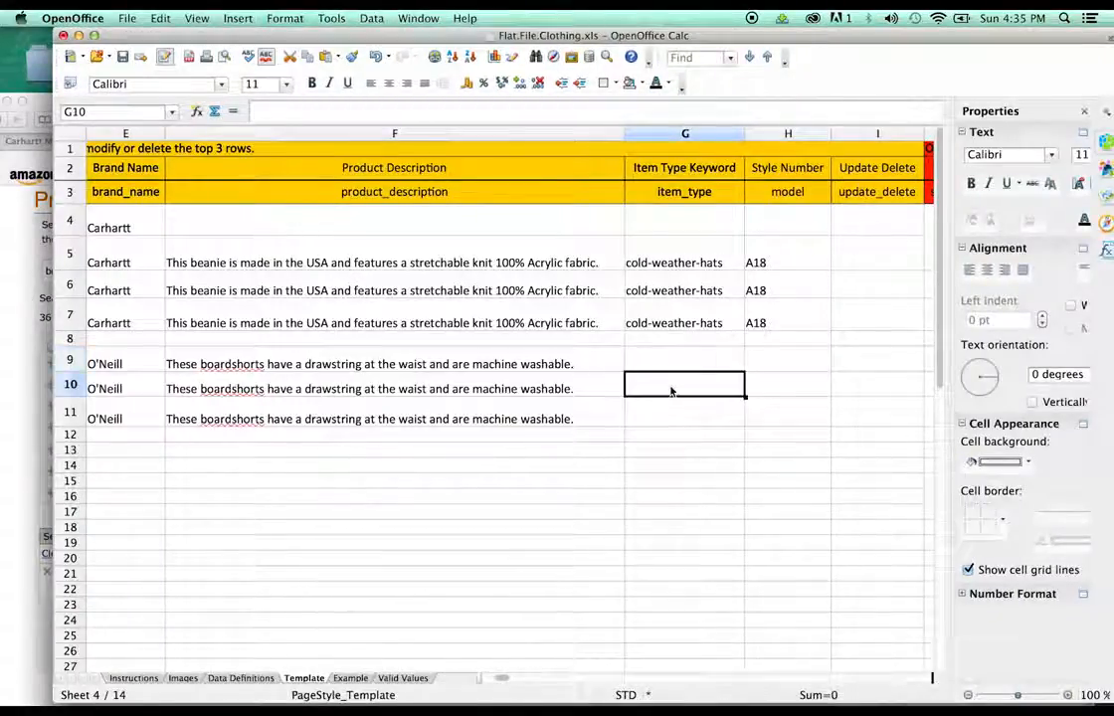
pyautogui.click(672, 368)
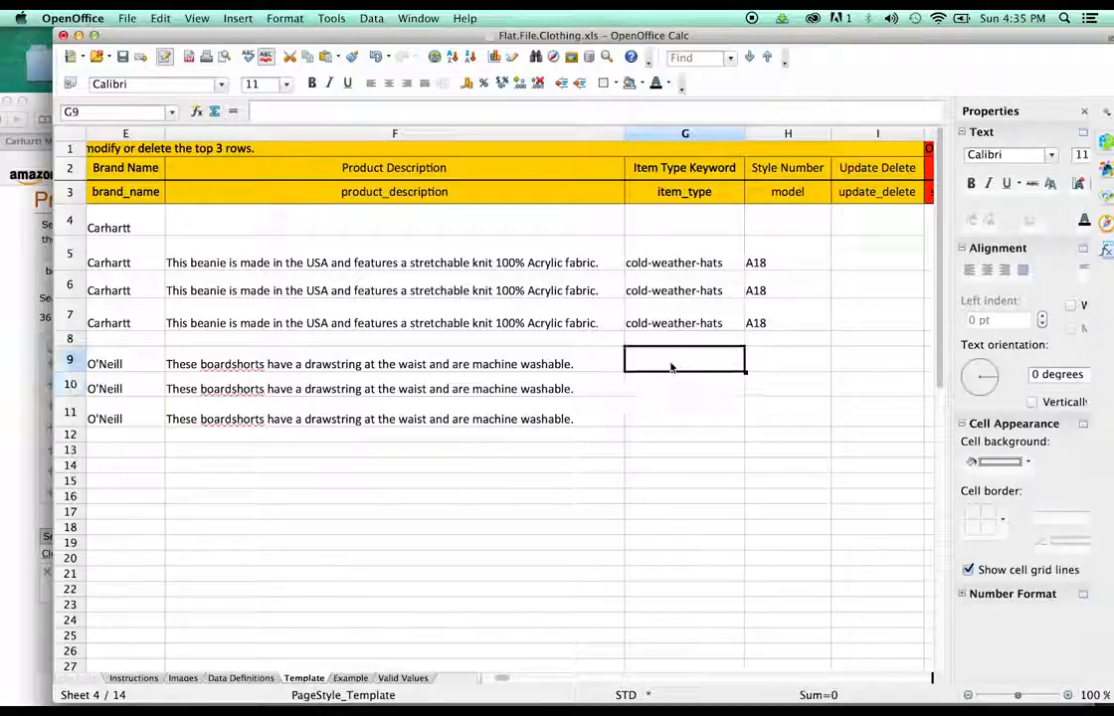
pyautogui.click(570, 370)
pyautogui.press('BackSpace')
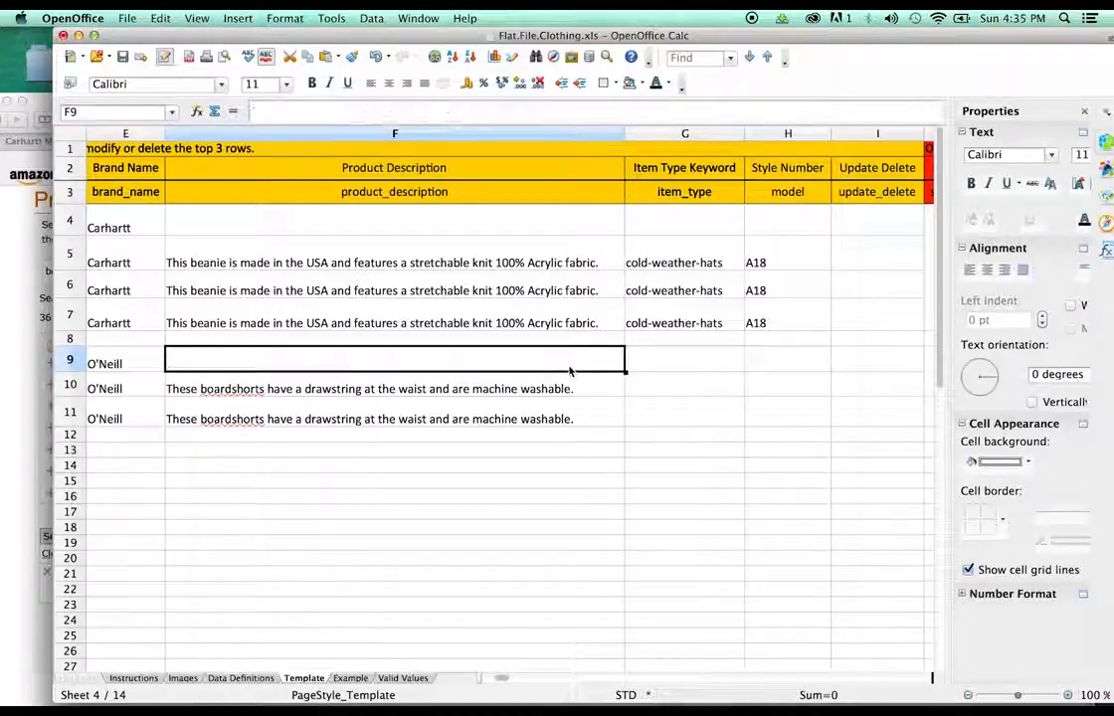
# Step: Paste fashion-board-shorts as the Item Type Keyword in G10 and G11
pyautogui.click(686, 390)
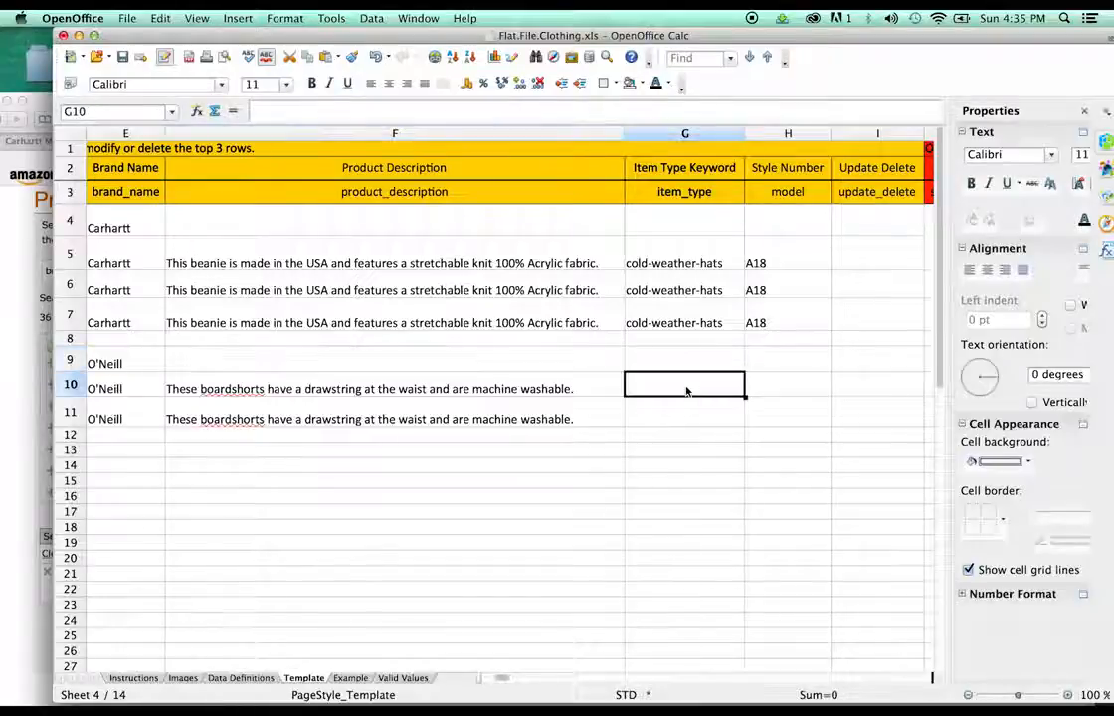
pyautogui.press('super+v')
pyautogui.click(728, 409)
pyautogui.press('super+v')
# Step: Switch to the boardshort's Amazon page in Safari and copy the item model number 14106702 from the product details
pyautogui.click(767, 388)
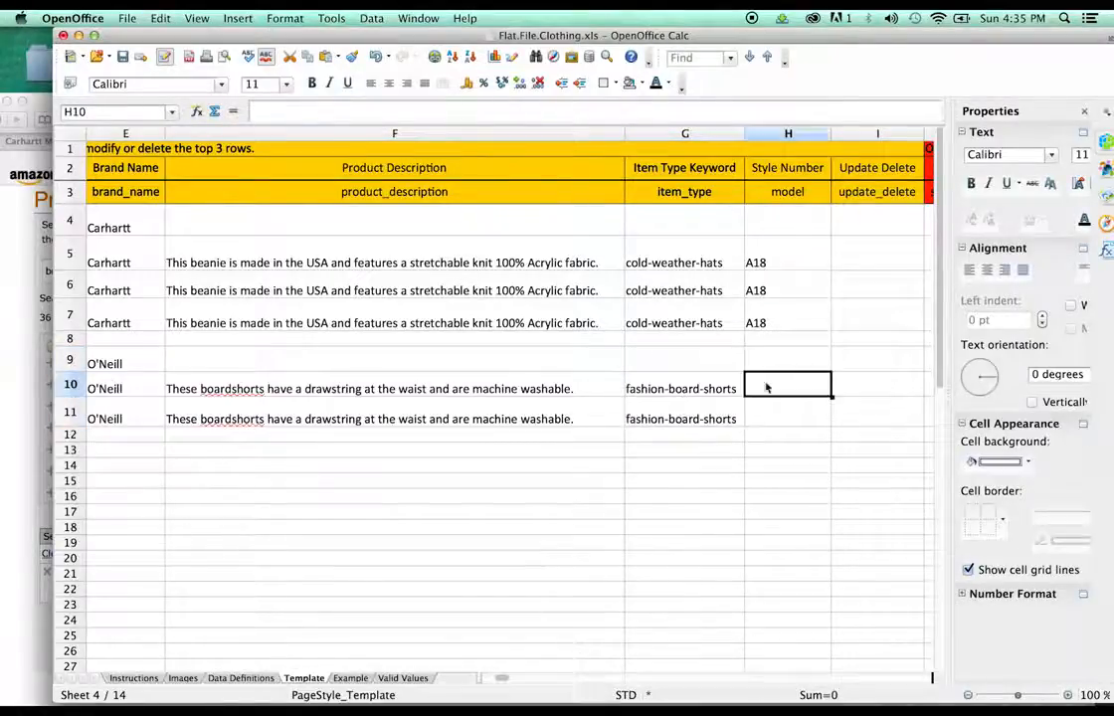
pyautogui.click(2, 413)
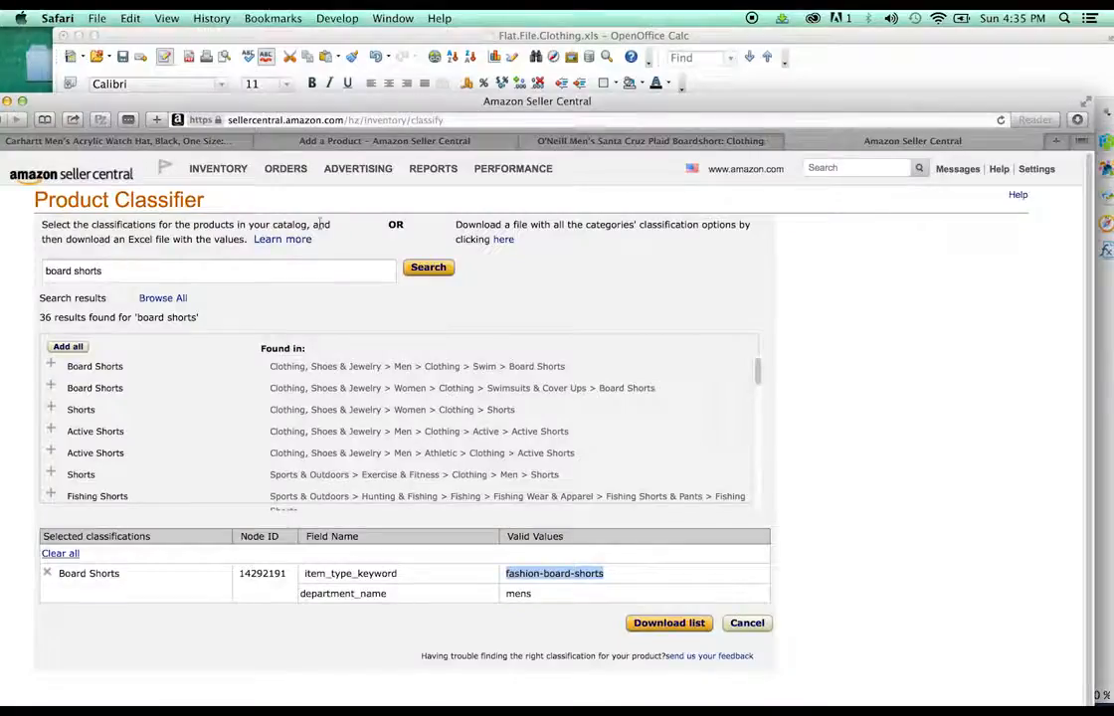
pyautogui.click(556, 141)
pyautogui.scroll(-10, 513, 412)
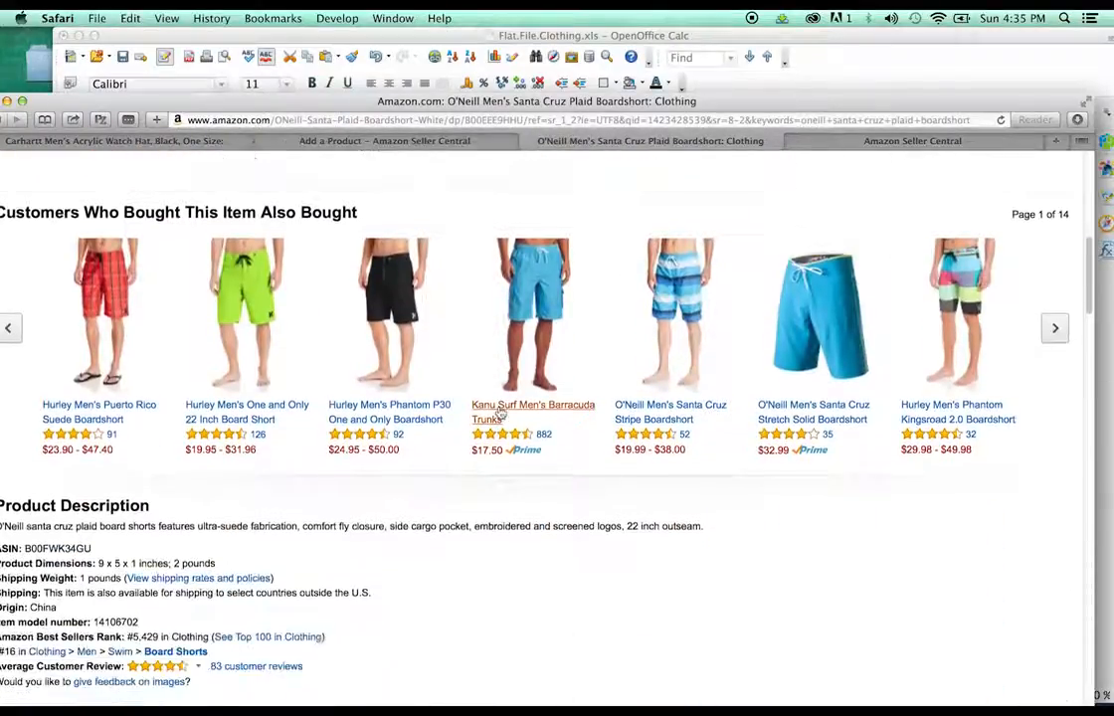
pyautogui.scroll(-1, 500, 412)
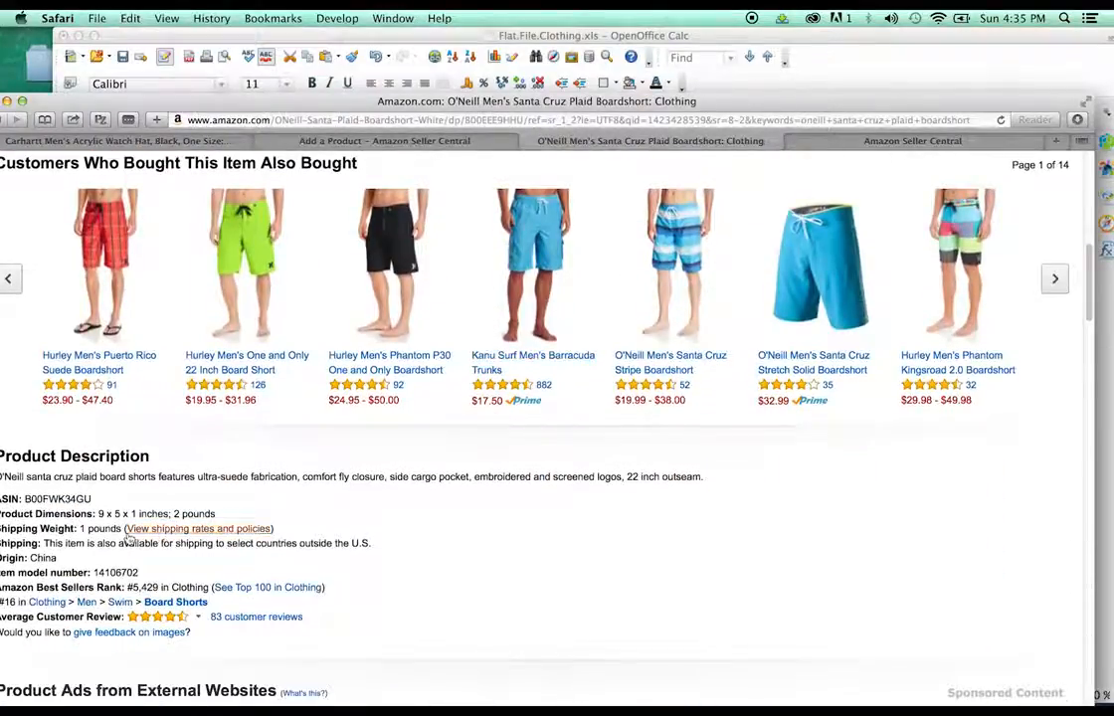
pyautogui.moveTo(287, 109); pyautogui.dragTo(377, 78)
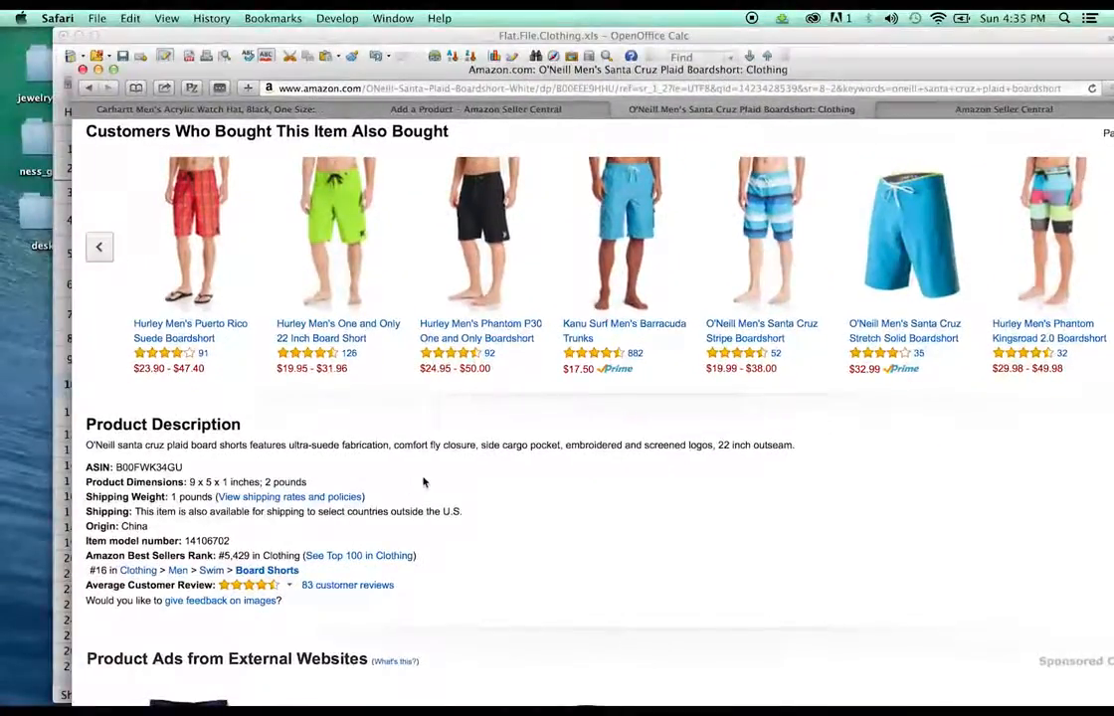
pyautogui.moveTo(265, 540); pyautogui.dragTo(179, 540)
pyautogui.press('super+c')
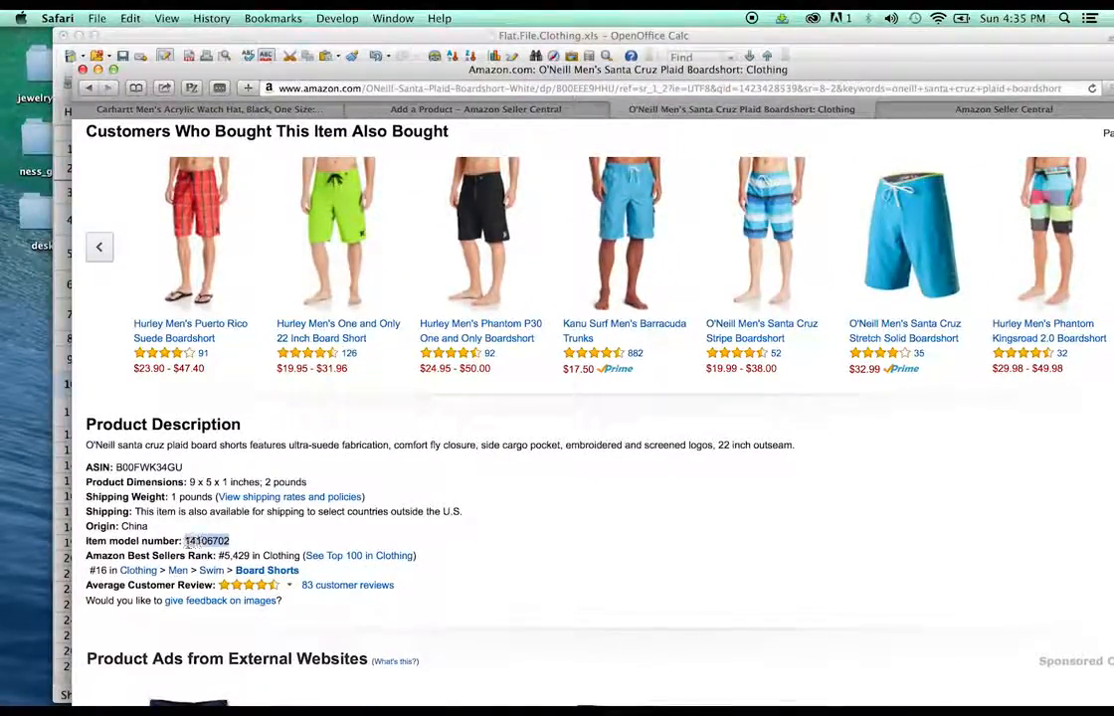
# Step: Back in OpenOffice Calc, paste 14106702 as the Style Number in H10 and H11
pyautogui.click(773, 38)
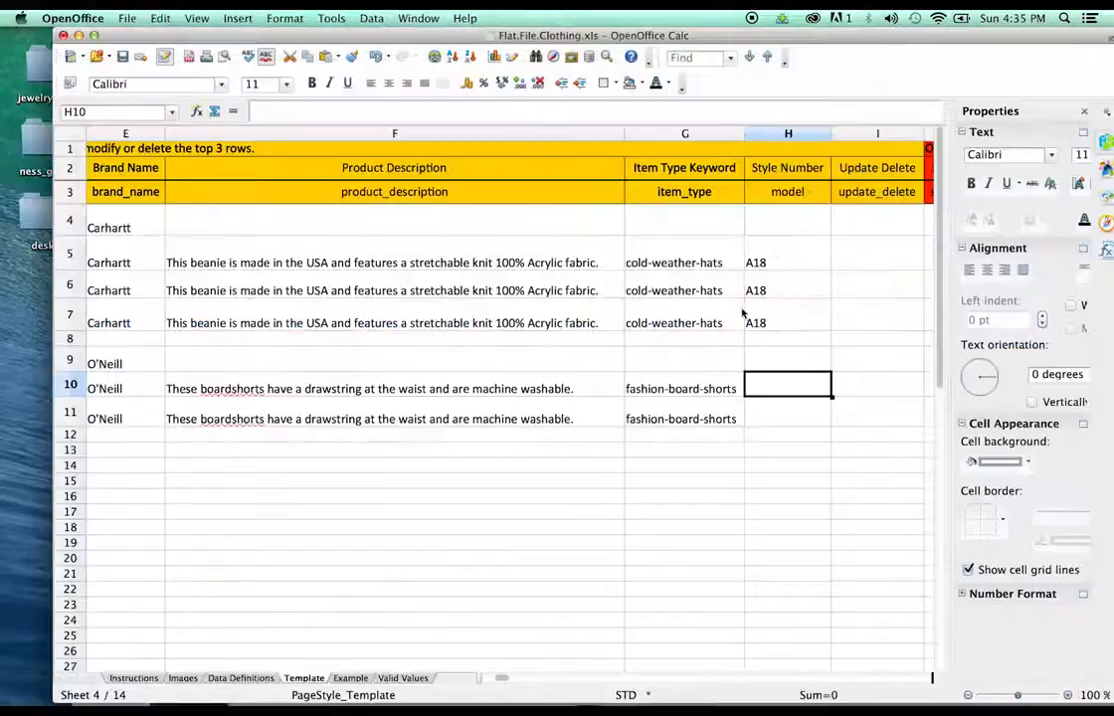
pyautogui.press('super+v')
pyautogui.press('Return')
pyautogui.press('super+v')
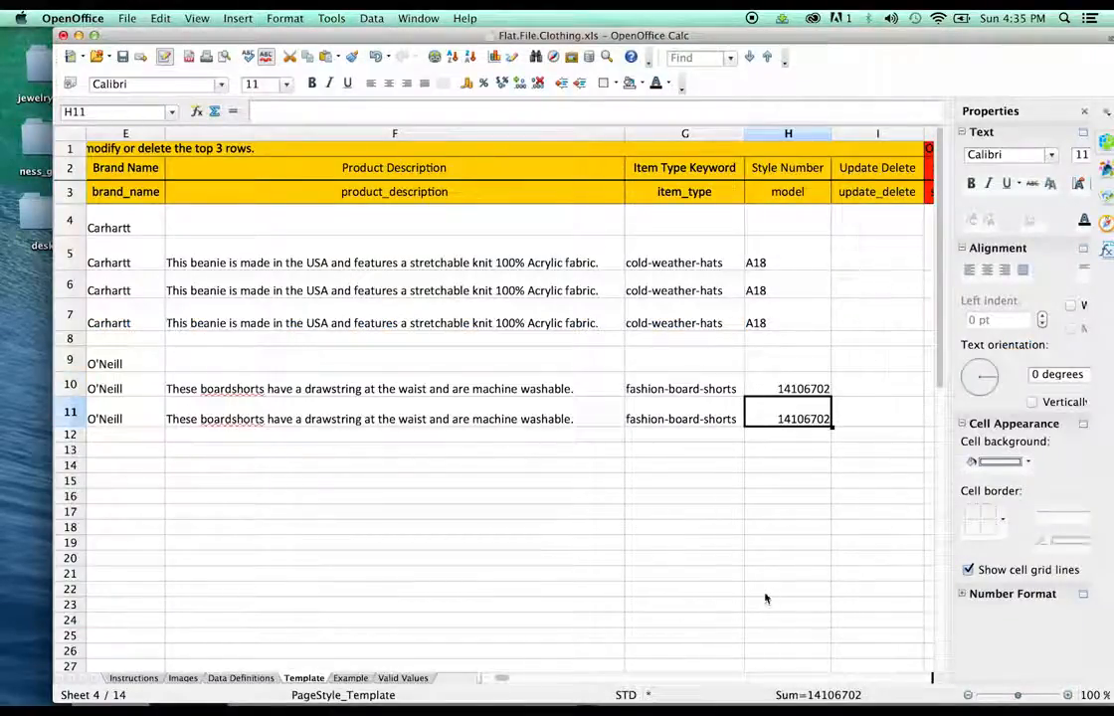
# Step: Left-align the boardshort style numbers in H10:H11
pyautogui.moveTo(494, 681); pyautogui.dragTo(513, 681)
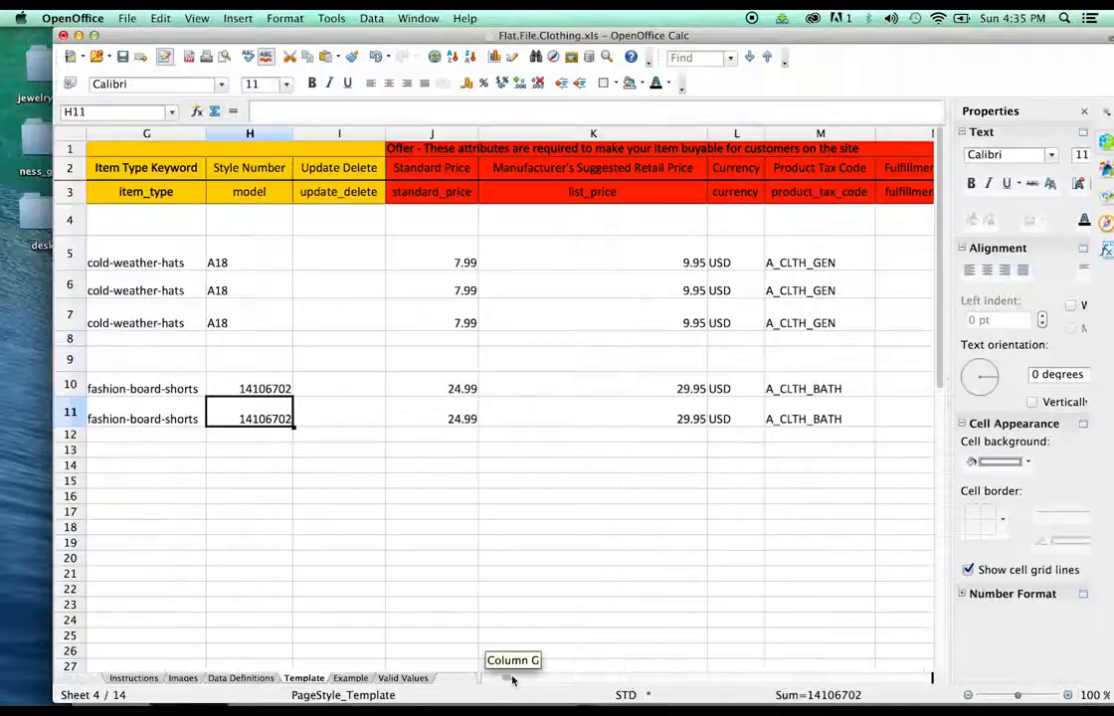
pyautogui.keyDown('shift'); pyautogui.click(268, 383); pyautogui.keyUp('shift')
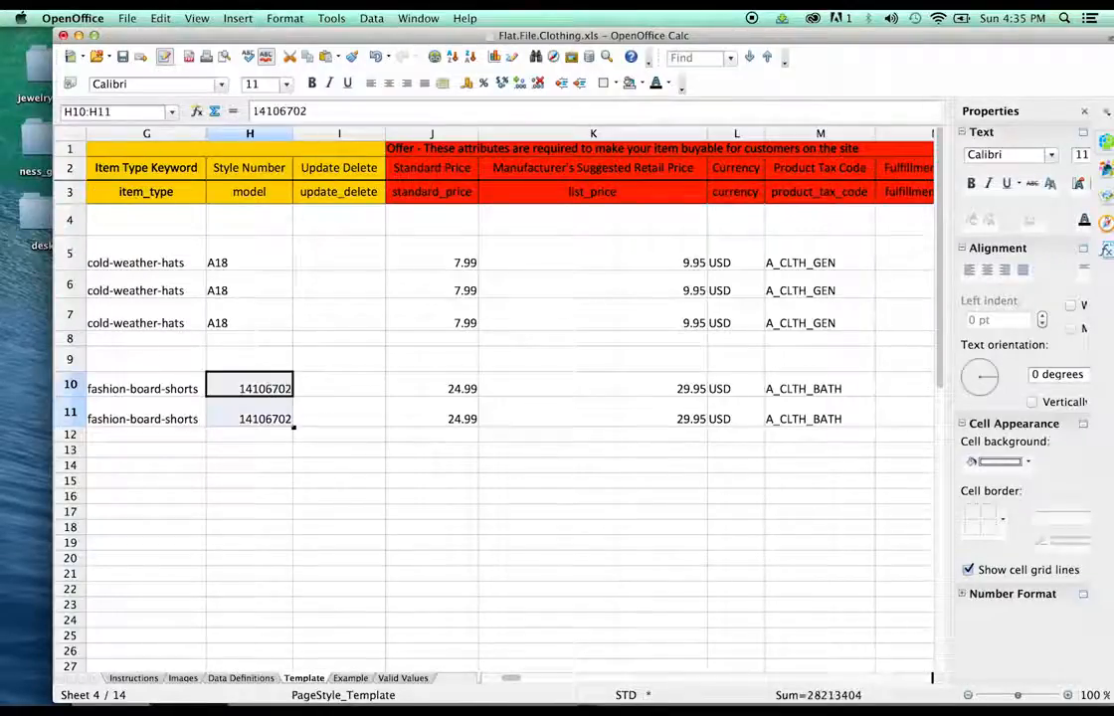
pyautogui.click(970, 271)
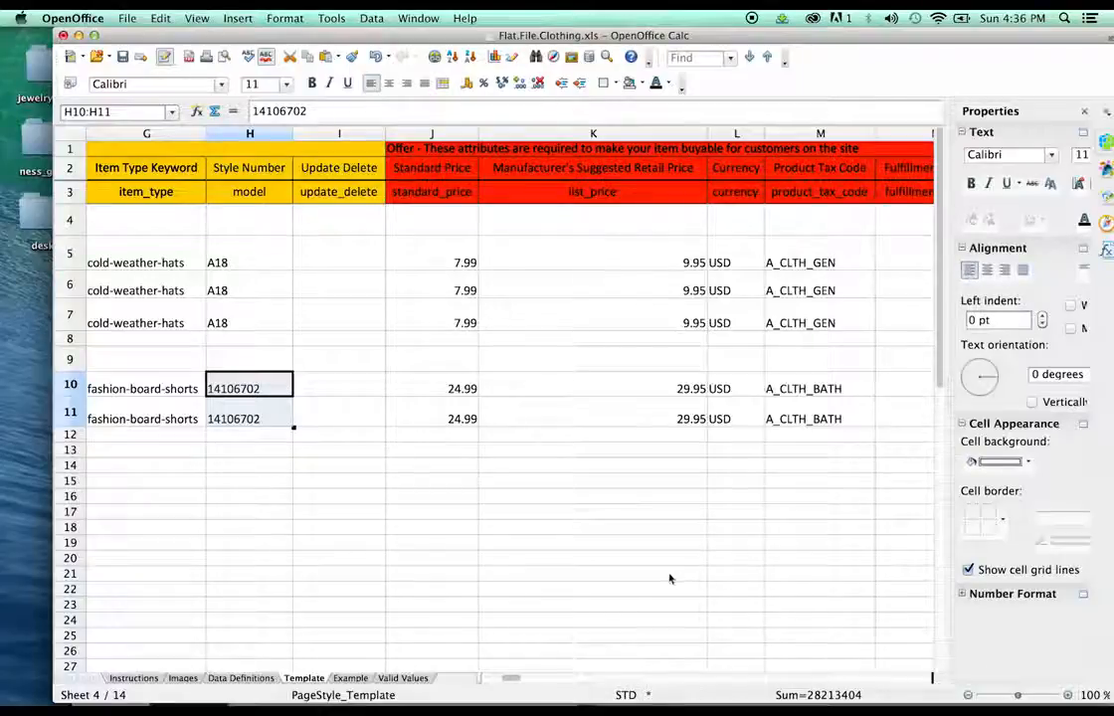
# Step: Enter a Quantity of 10 for both boardshort variations in R10 and R11
pyautogui.moveTo(503, 672); pyautogui.dragTo(535, 688)
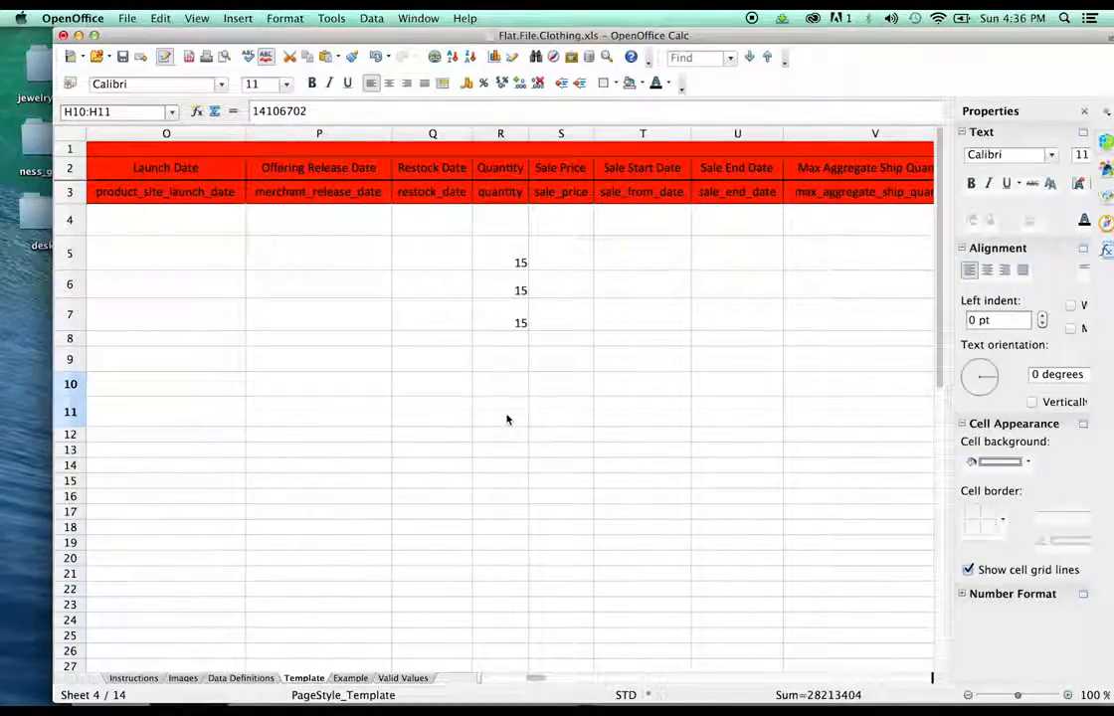
pyautogui.doubleClick(509, 385)
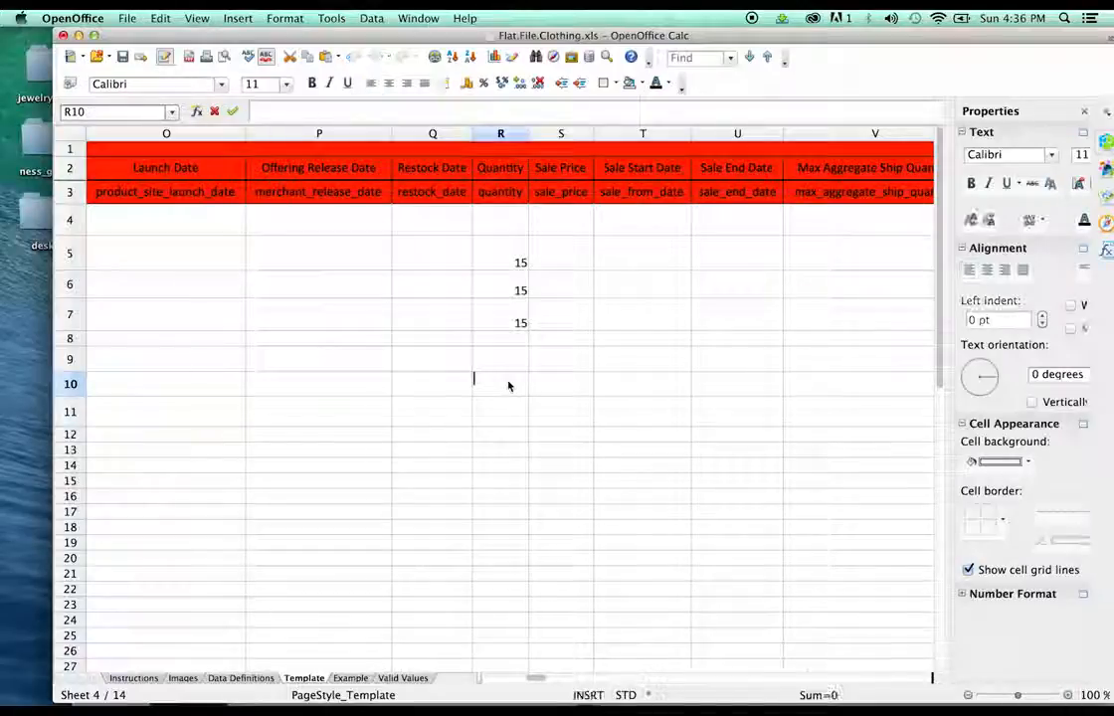
pyautogui.write('10')
pyautogui.click(519, 390)
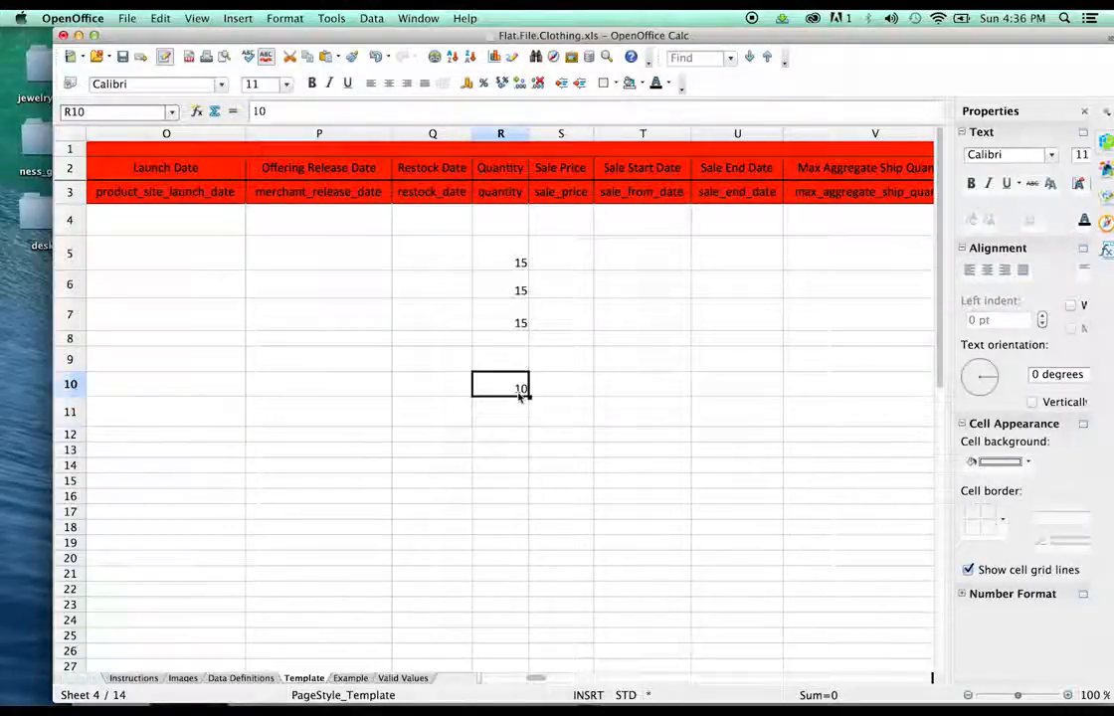
pyautogui.press('super+c')
pyautogui.click(520, 418)
pyautogui.press('super+v')
pyautogui.click(625, 481)
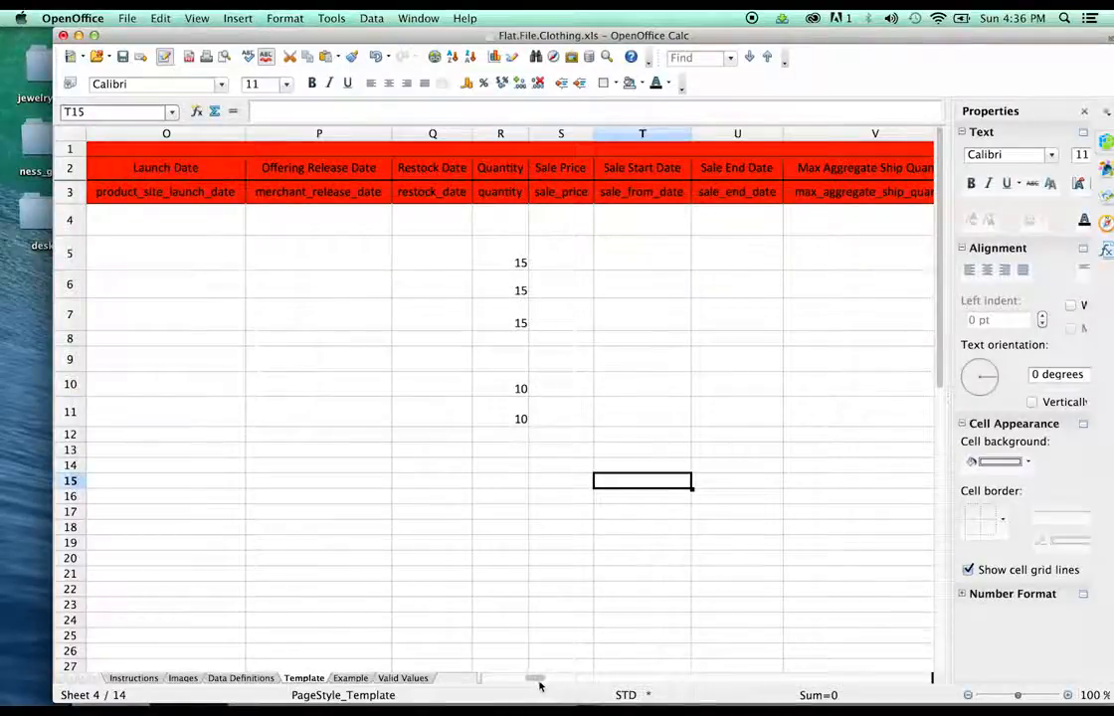
# Step: Save the flat file and enter a Shipping Weight of 1 for the boardshort variations in AD10 and AD11
pyautogui.moveTo(538, 681); pyautogui.dragTo(584, 680)
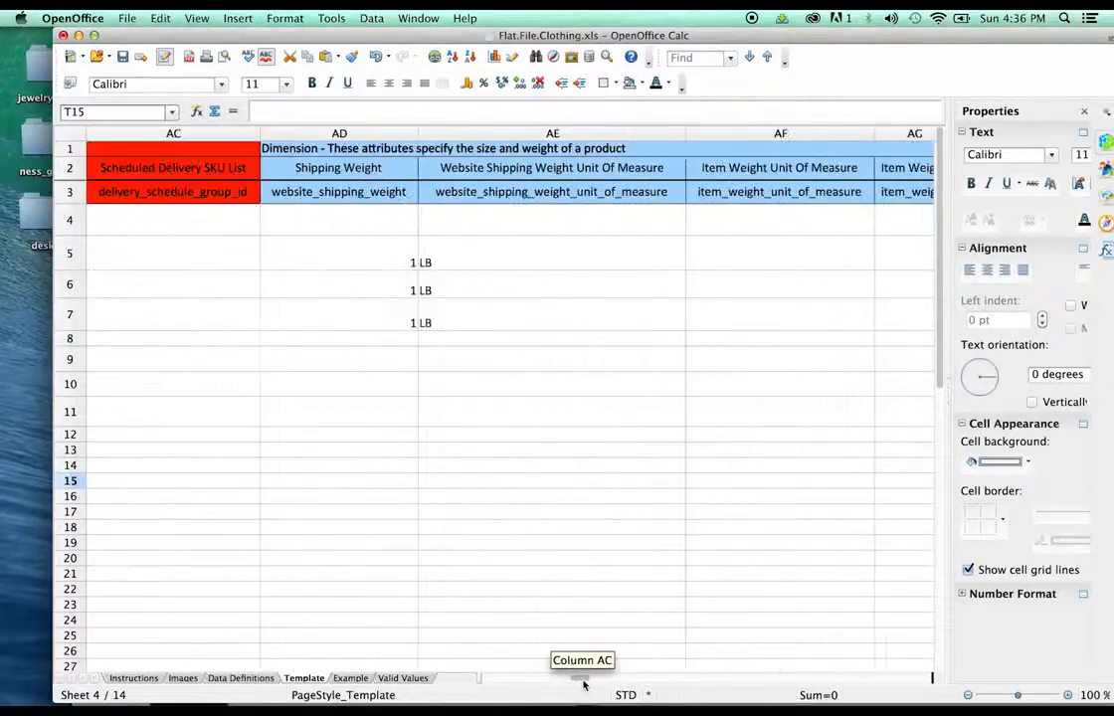
pyautogui.click(381, 450)
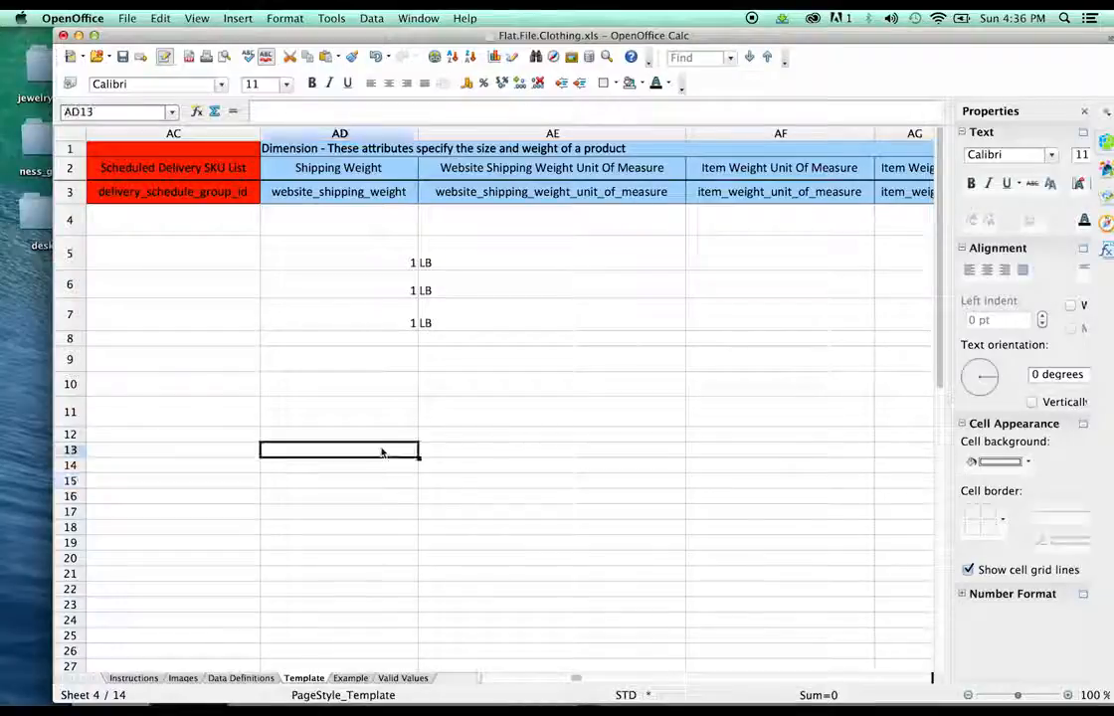
pyautogui.click(392, 433)
pyautogui.moveTo(574, 678)
pyautogui.mouseDown()
pyautogui.moveTo(574, 690)
pyautogui.moveTo(488, 690)
pyautogui.moveTo(577, 696)
pyautogui.mouseUp()
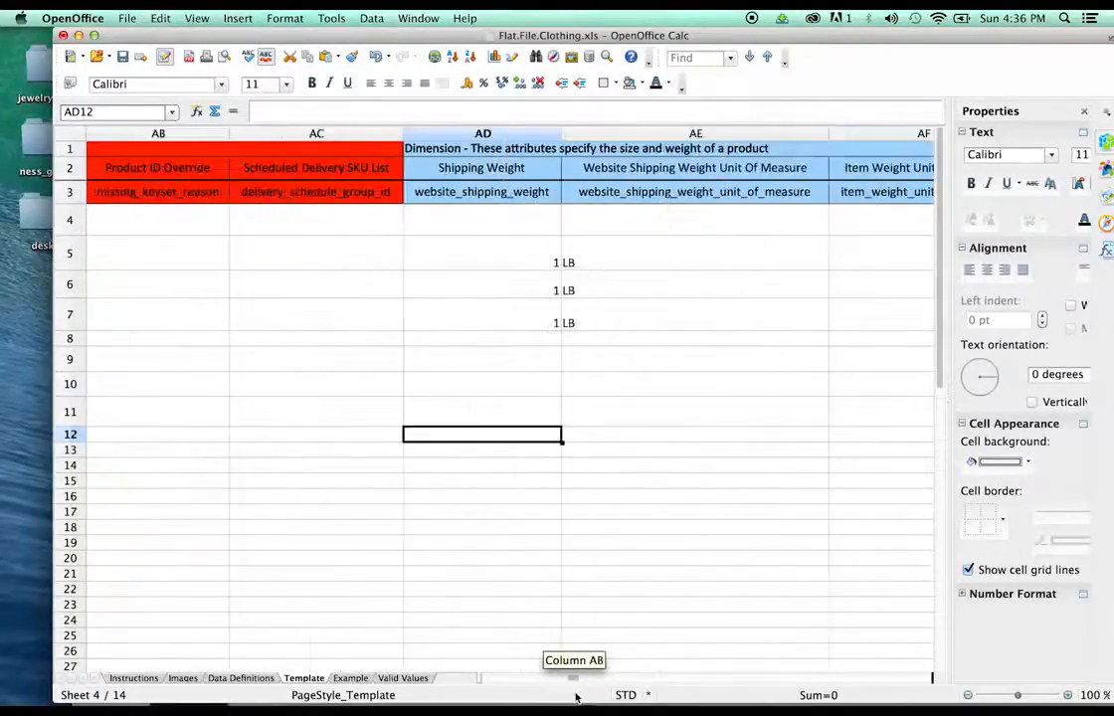
pyautogui.press('super+s')
pyautogui.click(545, 417)
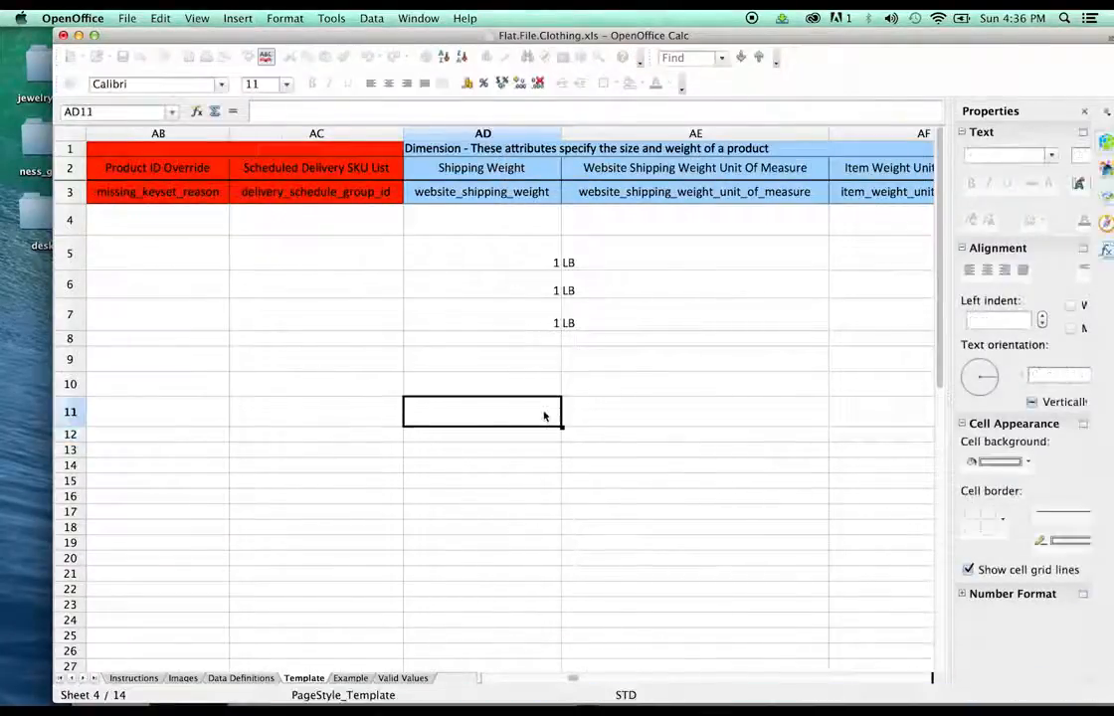
pyautogui.write('1')
pyautogui.click(548, 388)
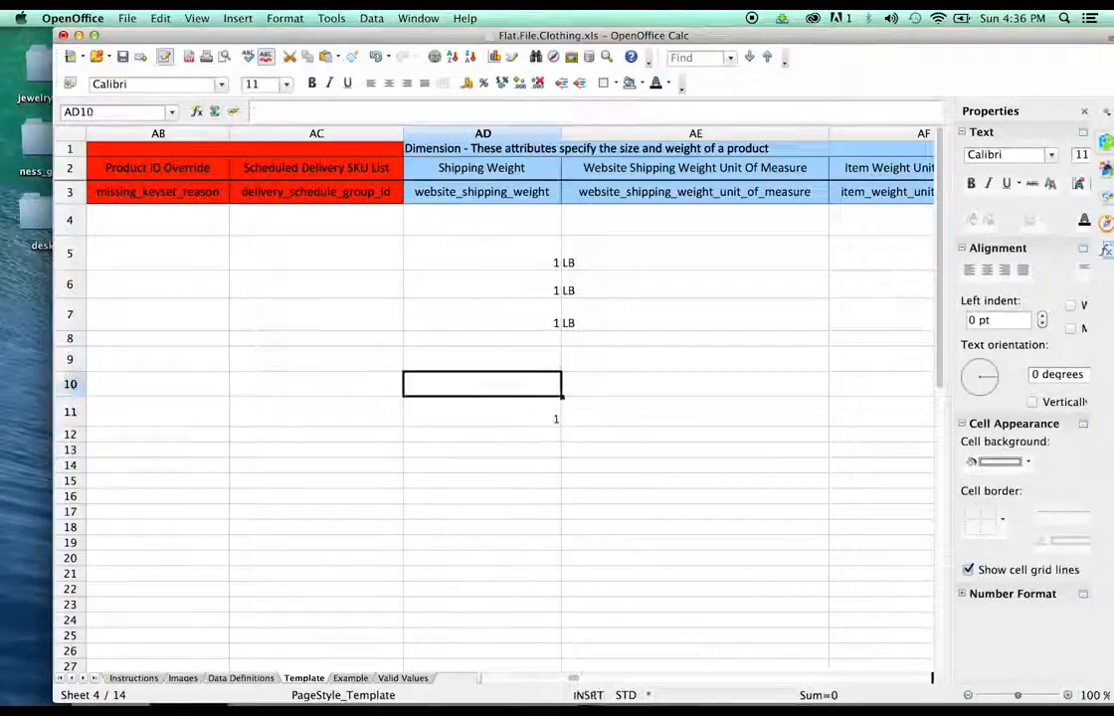
pyautogui.write('1')
# Step: Enter LB as the Website Shipping Weight Unit Of Measure in AE10 and AE11
pyautogui.doubleClick(598, 389)
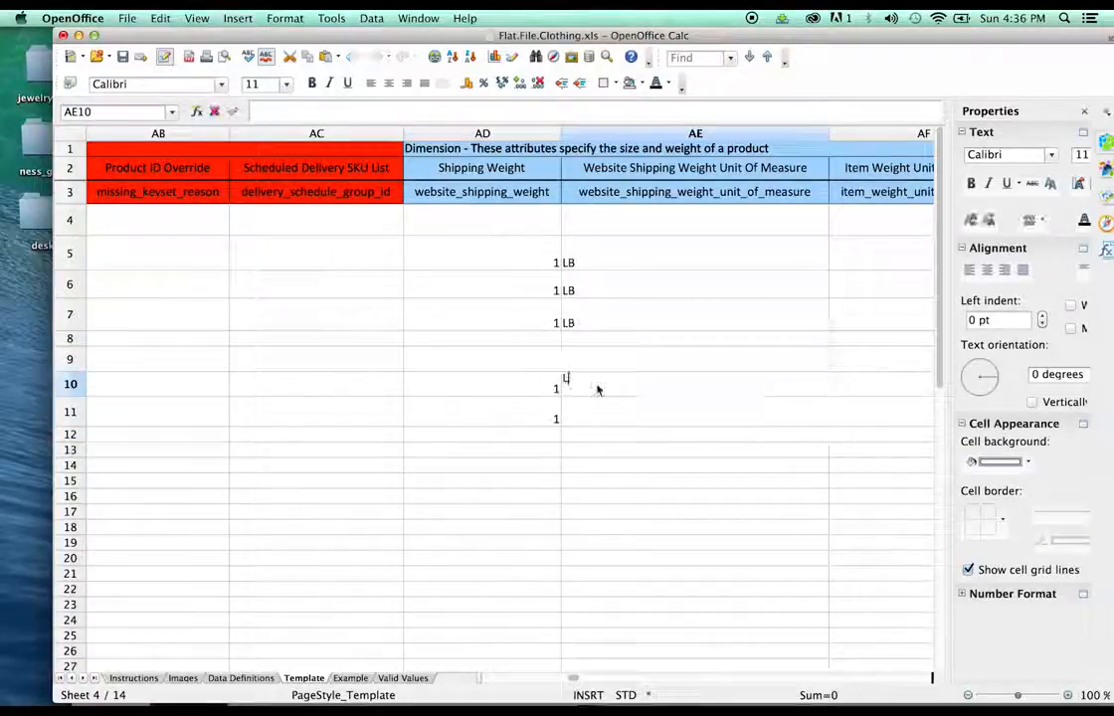
pyautogui.write('LB')
pyautogui.click(602, 402)
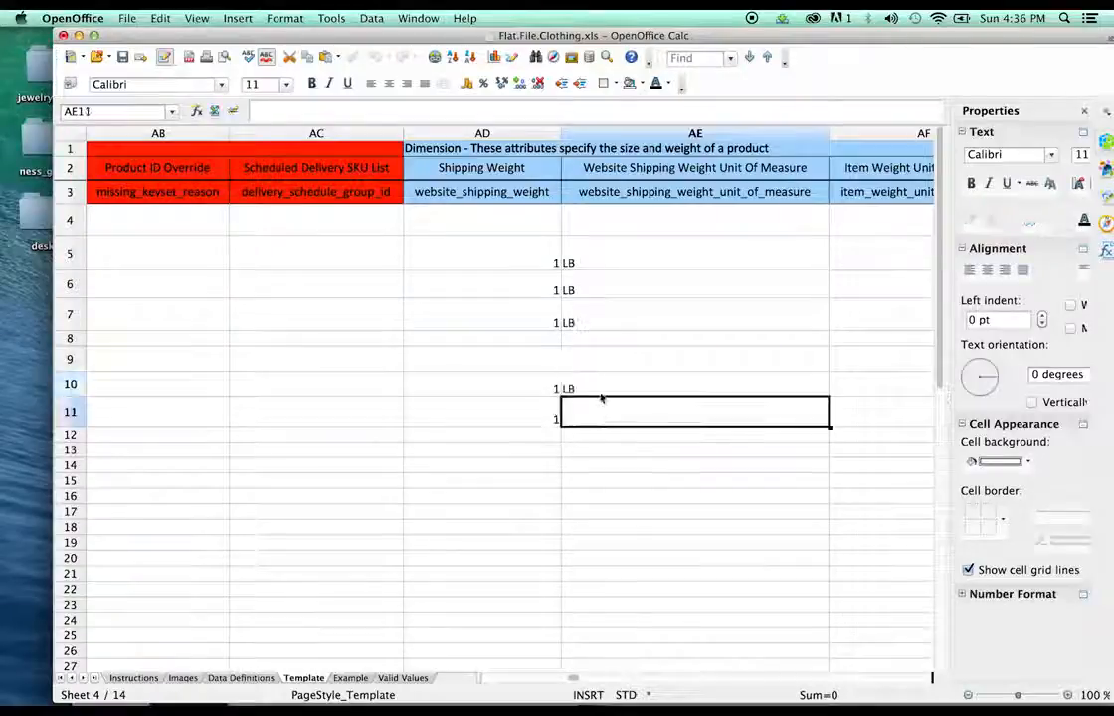
pyautogui.click(602, 390)
pyautogui.click(605, 415)
pyautogui.press('super+v')
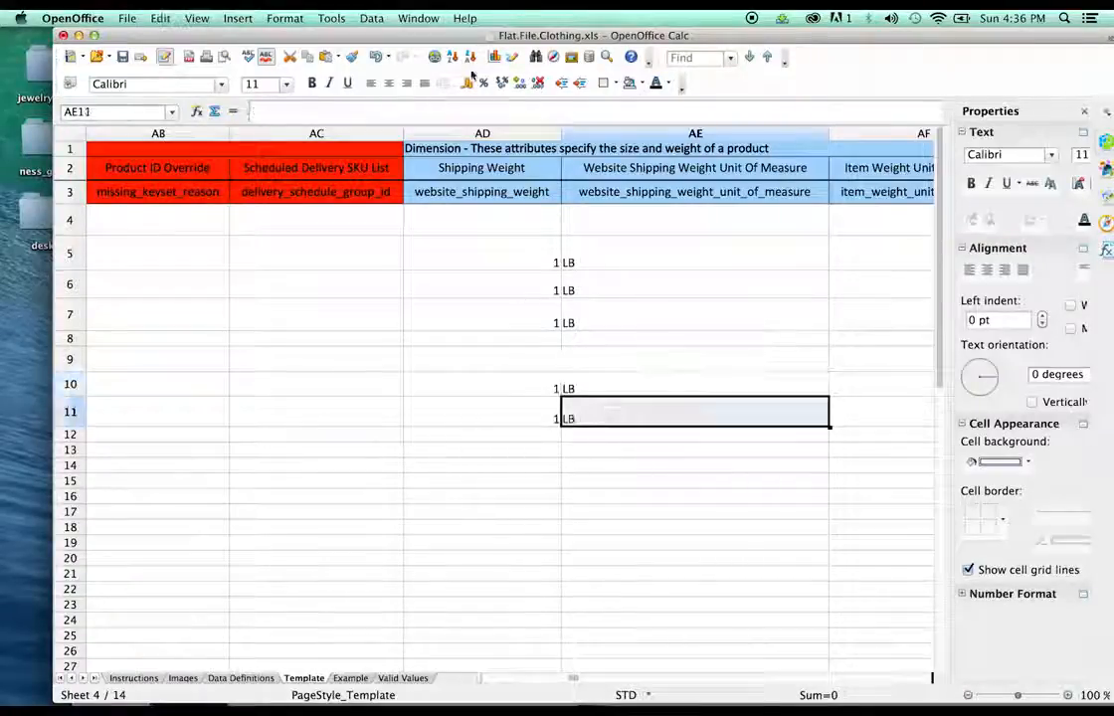
# Step: Switch to the boardshort's Amazon page in Safari and copy the 100% Polyester feature from the product's bullet list
pyautogui.moveTo(609, 678); pyautogui.dragTo(622, 678)
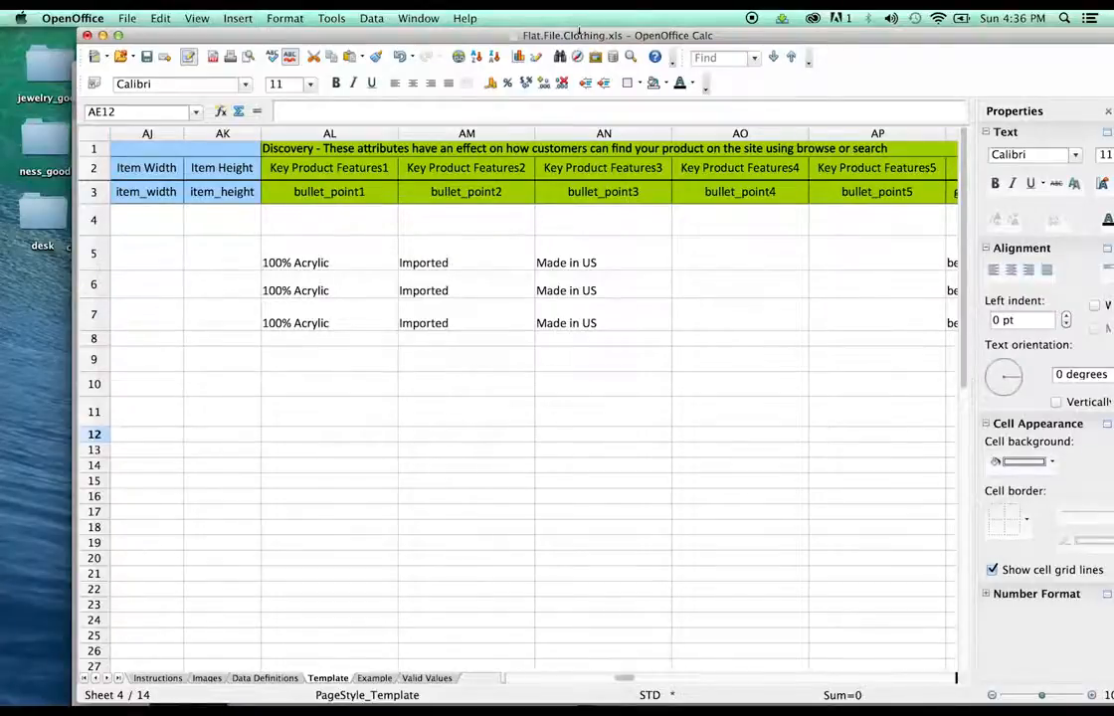
pyautogui.moveTo(563, 38); pyautogui.dragTo(427, 267)
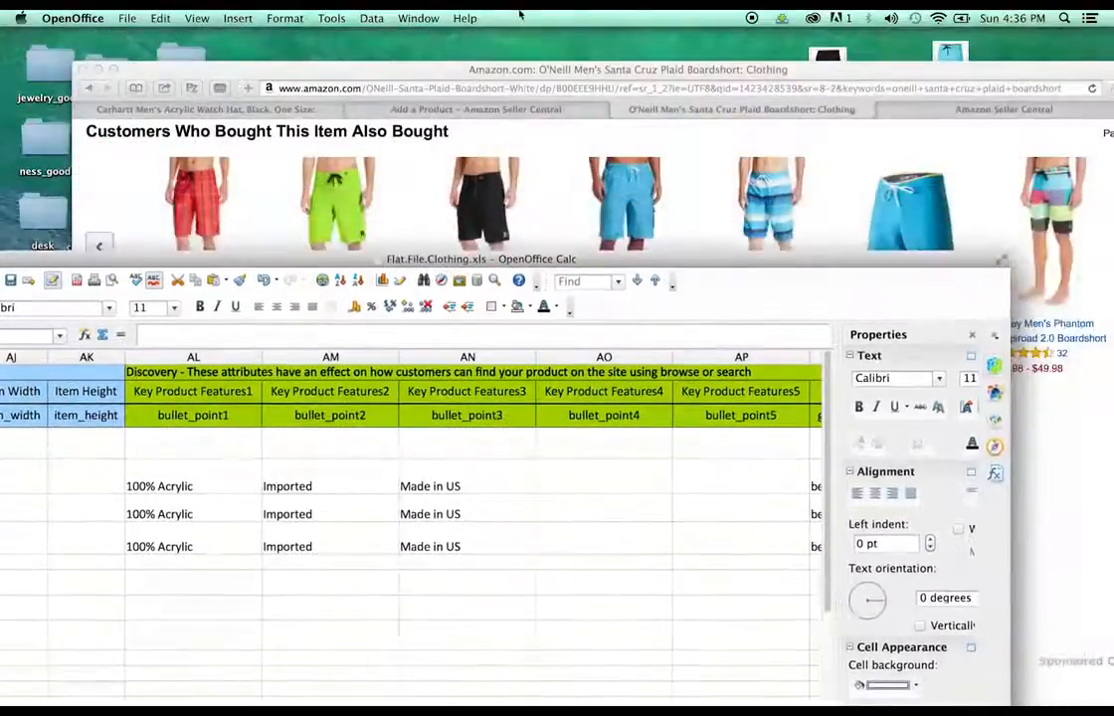
pyautogui.click(666, 257)
pyautogui.scroll(5, 666, 257)
pyautogui.scroll(4, 664, 250)
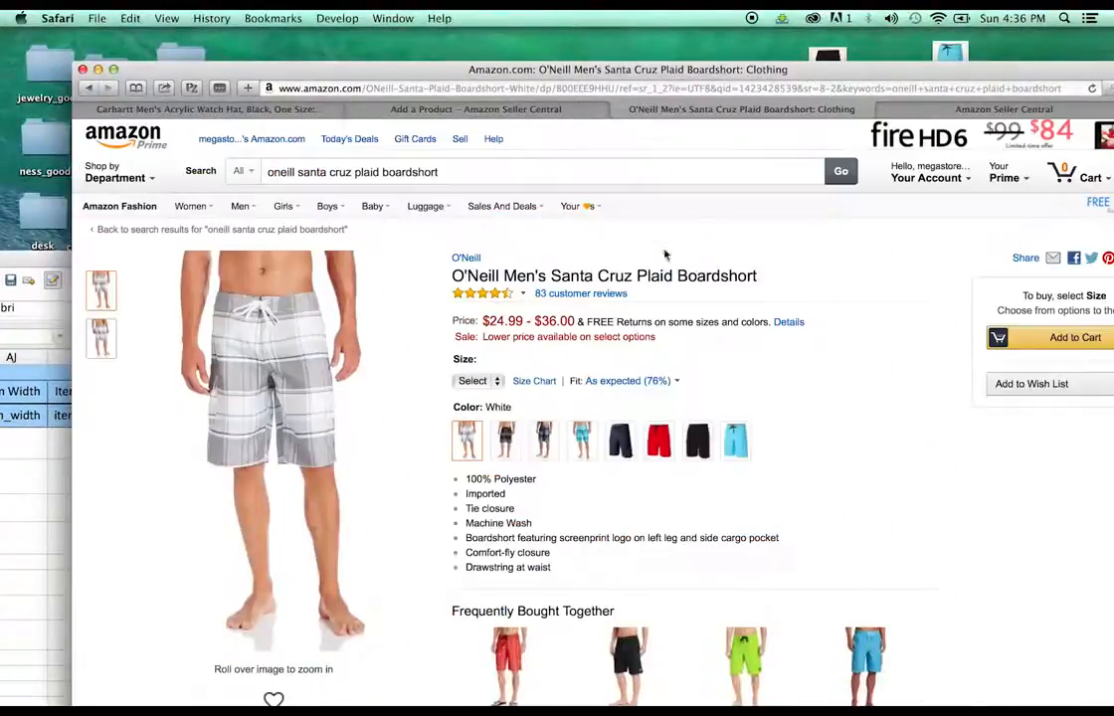
pyautogui.moveTo(491, 478); pyautogui.dragTo(468, 482)
# Step: Back in OpenOffice Calc, paste 100% Polyester under Key Product Features1 in AL11 and AL12
pyautogui.moveTo(50, 258); pyautogui.dragTo(224, 24)
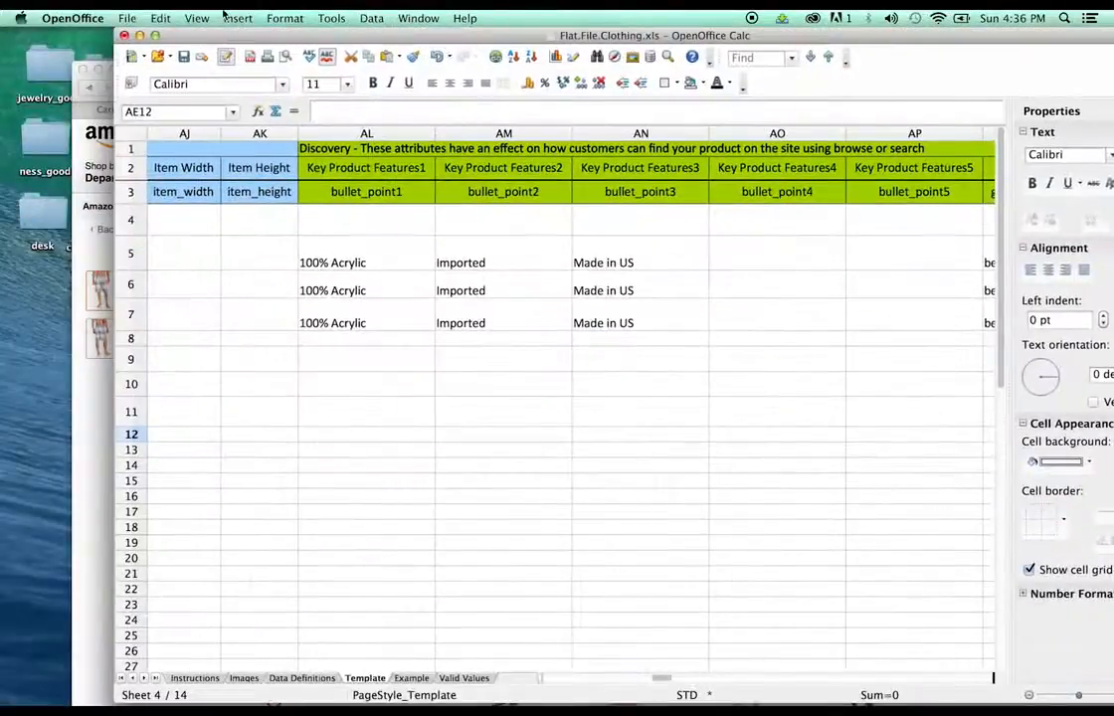
pyautogui.click(361, 422)
pyautogui.press('super+v')
pyautogui.click(365, 436)
pyautogui.press('super+v')
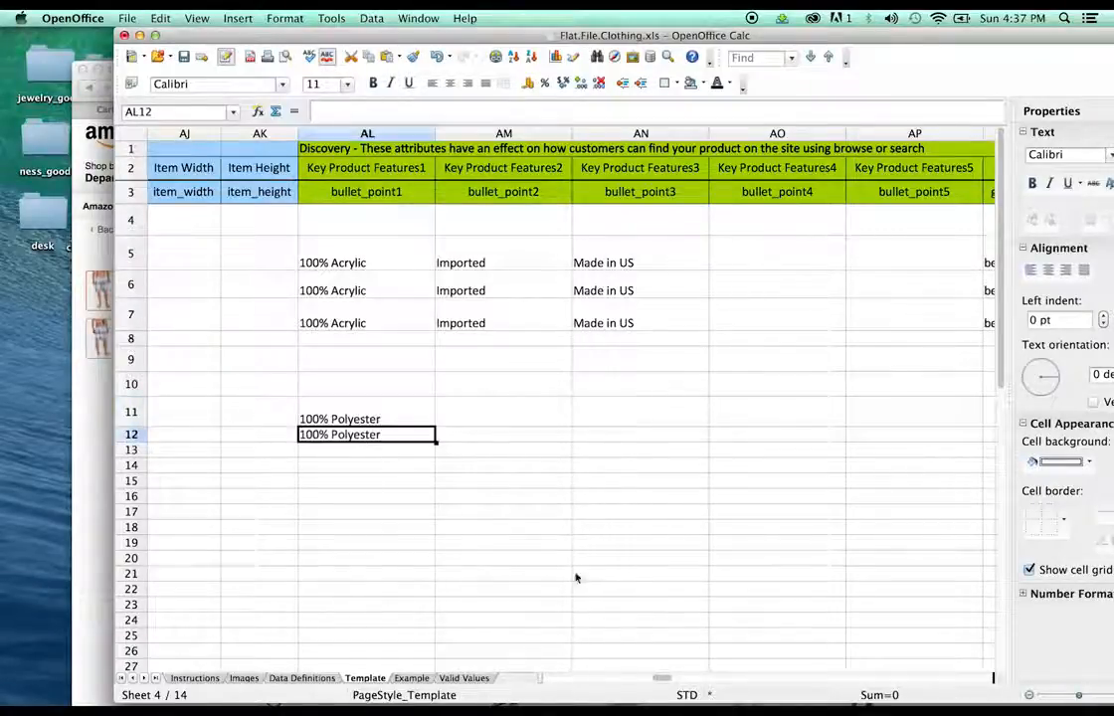
# Step: Move the two 100% Polyester entries up one row to AL10:AL11
pyautogui.moveTo(668, 679); pyautogui.dragTo(658, 675)
pyautogui.moveTo(877, 344); pyautogui.dragTo(879, 324)
pyautogui.click(878, 325)
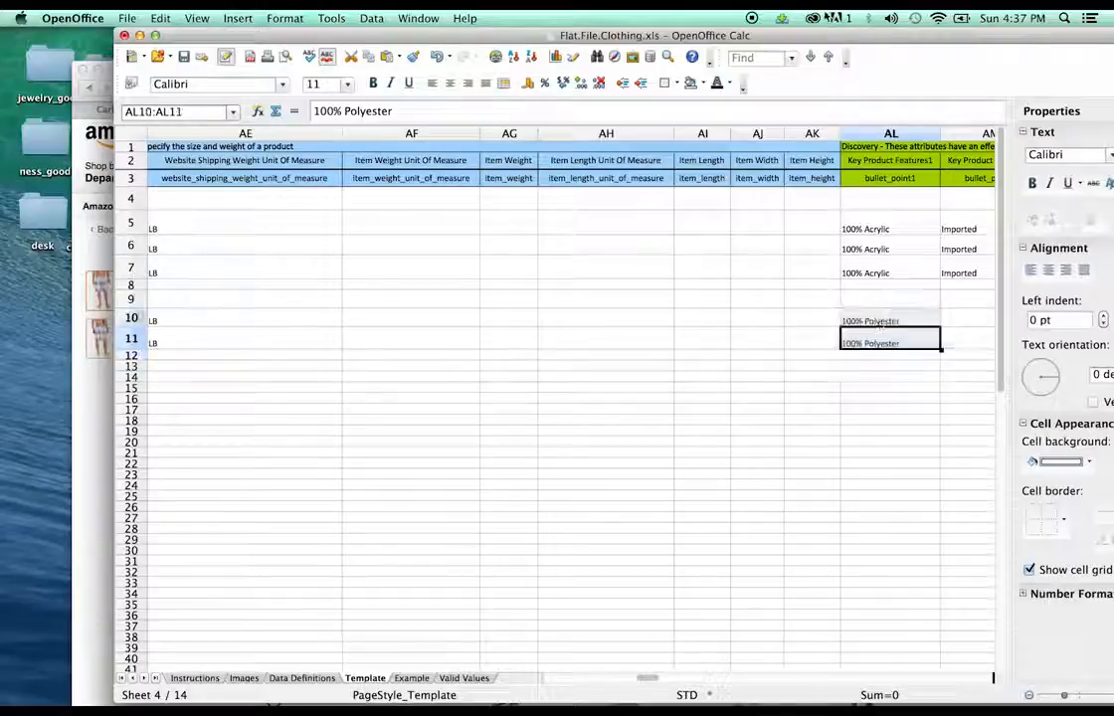
# Step: Enter Machine Washable as Key Product Features2 in AM10 and fill it down to AM11
pyautogui.moveTo(814, 37); pyautogui.dragTo(766, 39)
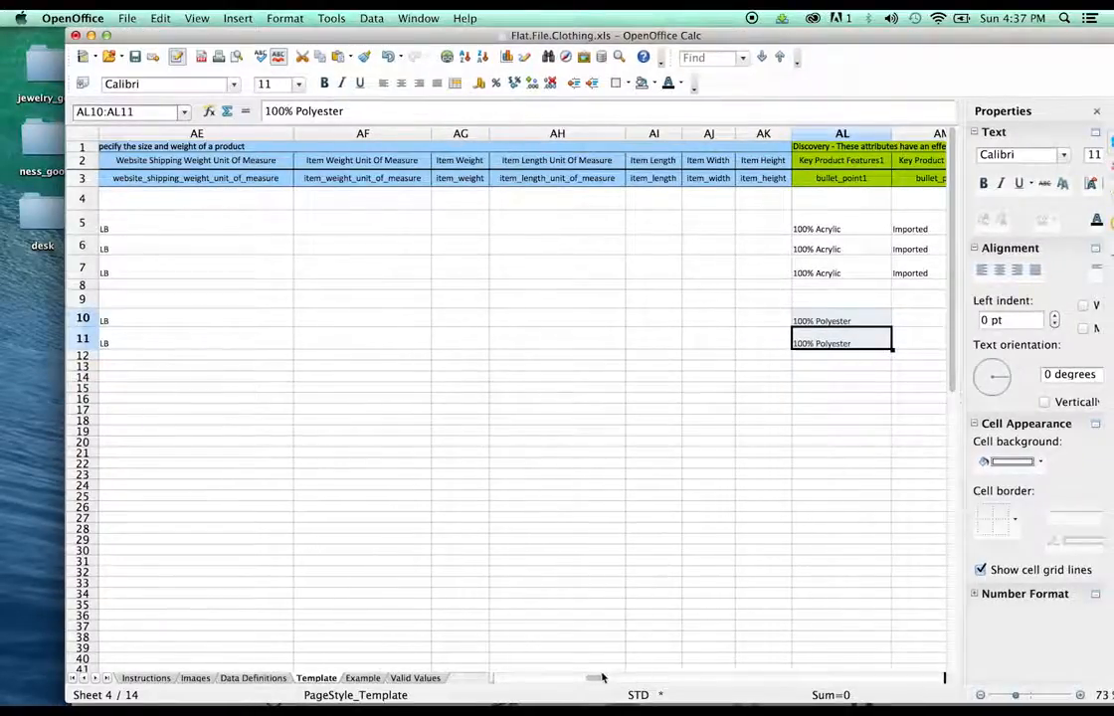
pyautogui.moveTo(598, 677); pyautogui.dragTo(609, 678)
pyautogui.moveTo(690, 45); pyautogui.dragTo(918, 44)
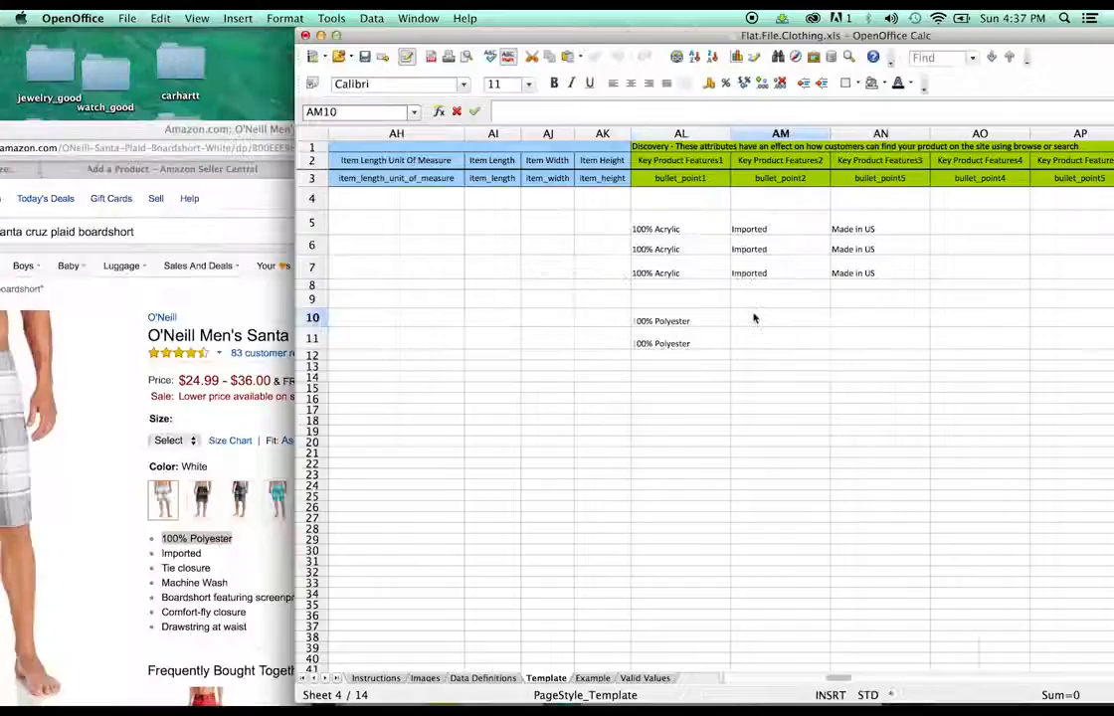
pyautogui.click(753, 317)
pyautogui.write('Machine W')
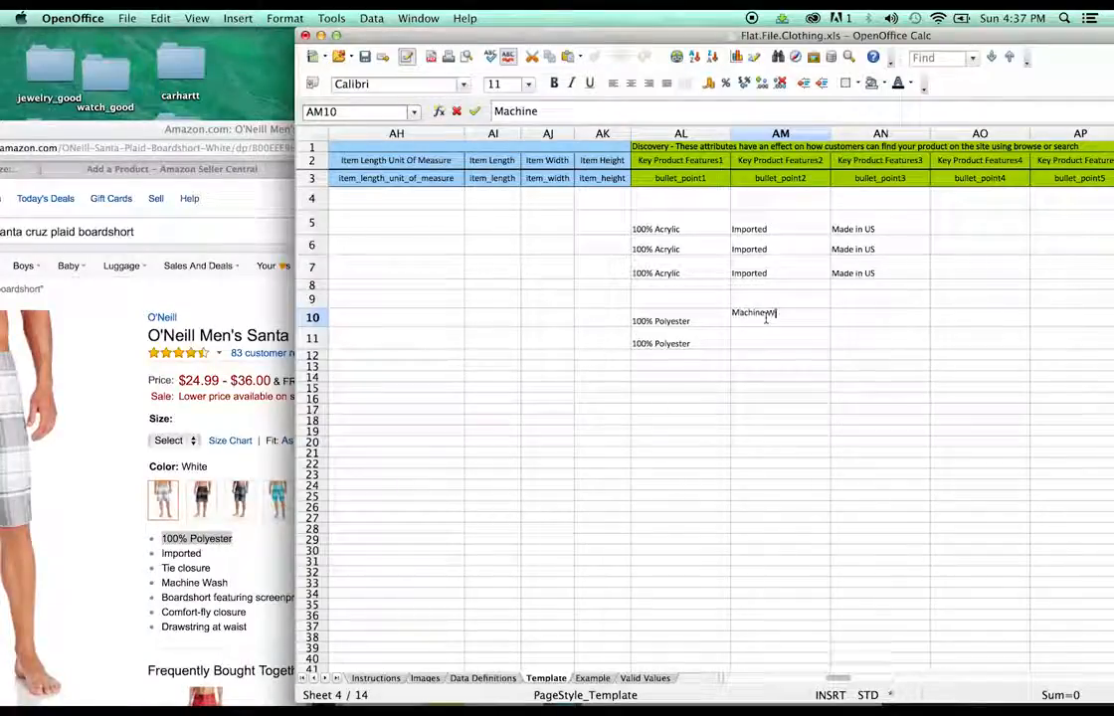
pyautogui.write('ashab')
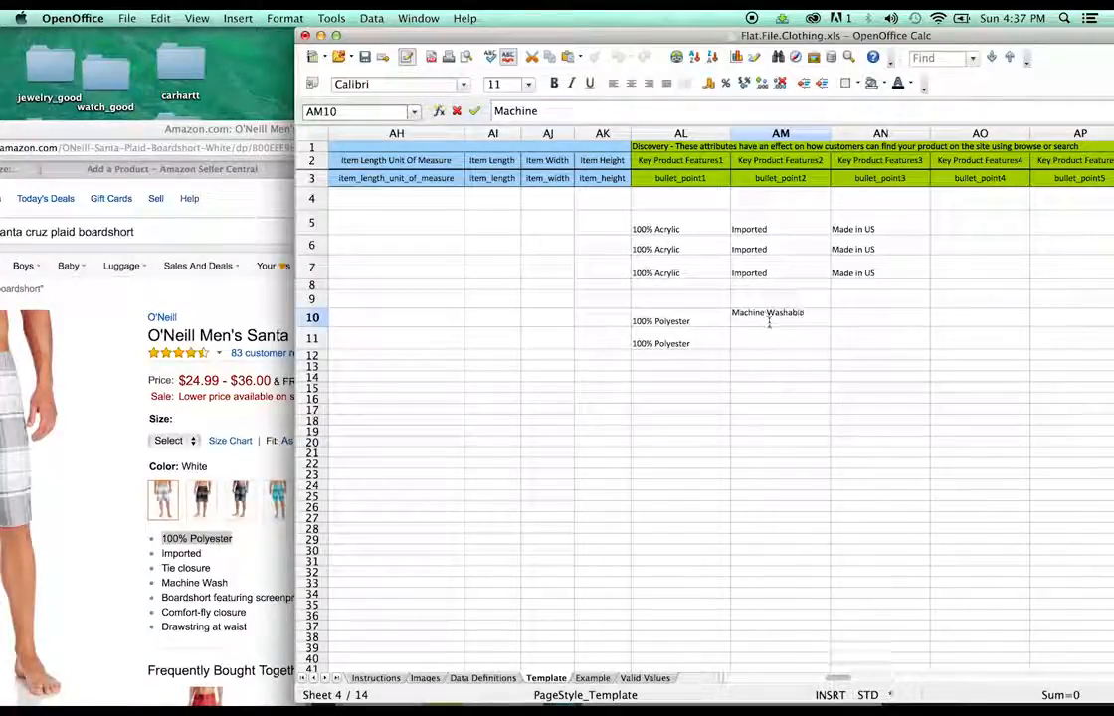
pyautogui.write('le')
pyautogui.press('Return')
pyautogui.click(773, 321)
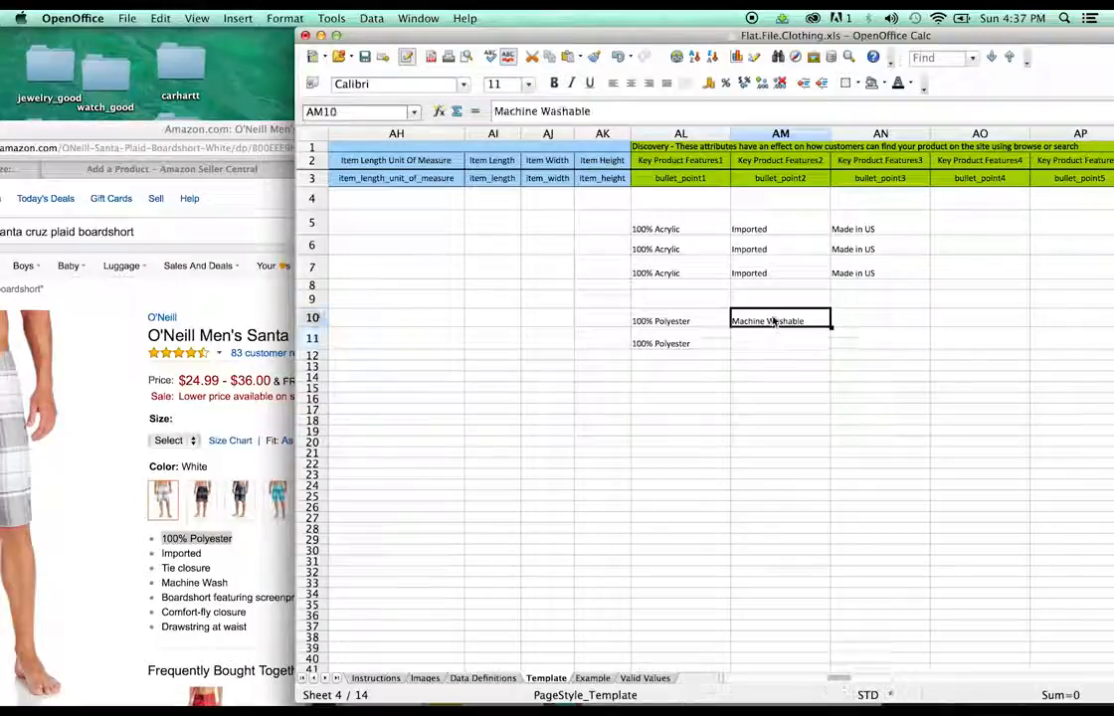
pyautogui.moveTo(830, 326); pyautogui.dragTo(835, 343)
# Step: Enter Tie Closure as Key Product Features3 in AN10 and fill it down to AN11
pyautogui.doubleClick(856, 321)
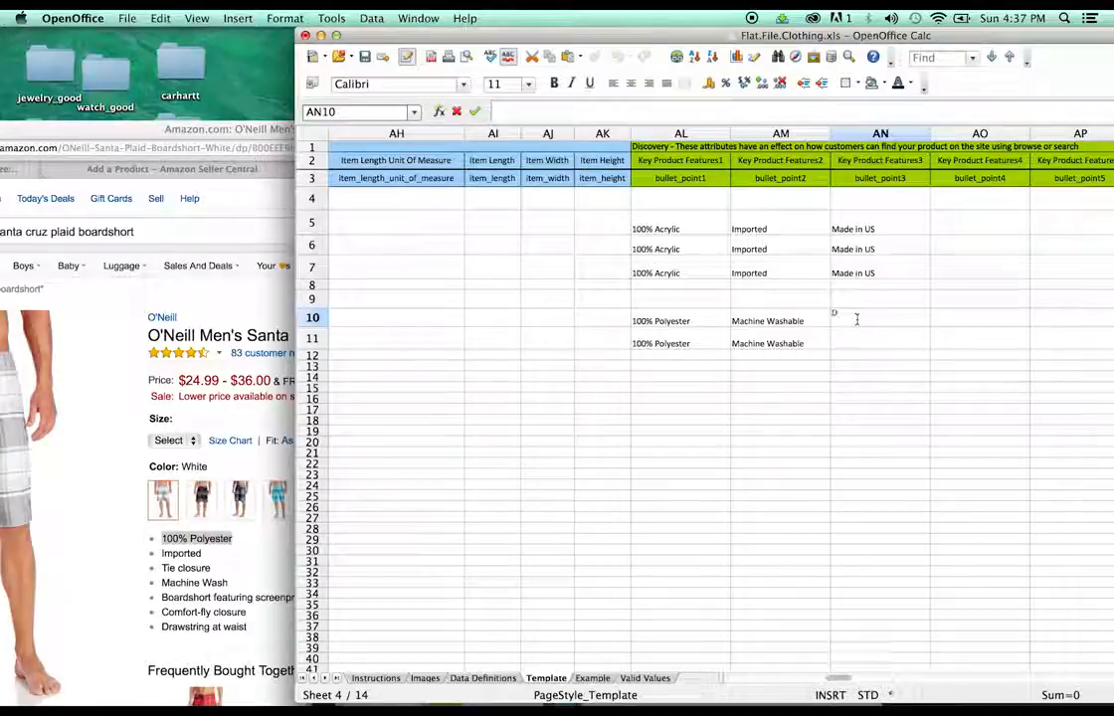
pyautogui.write('ie')
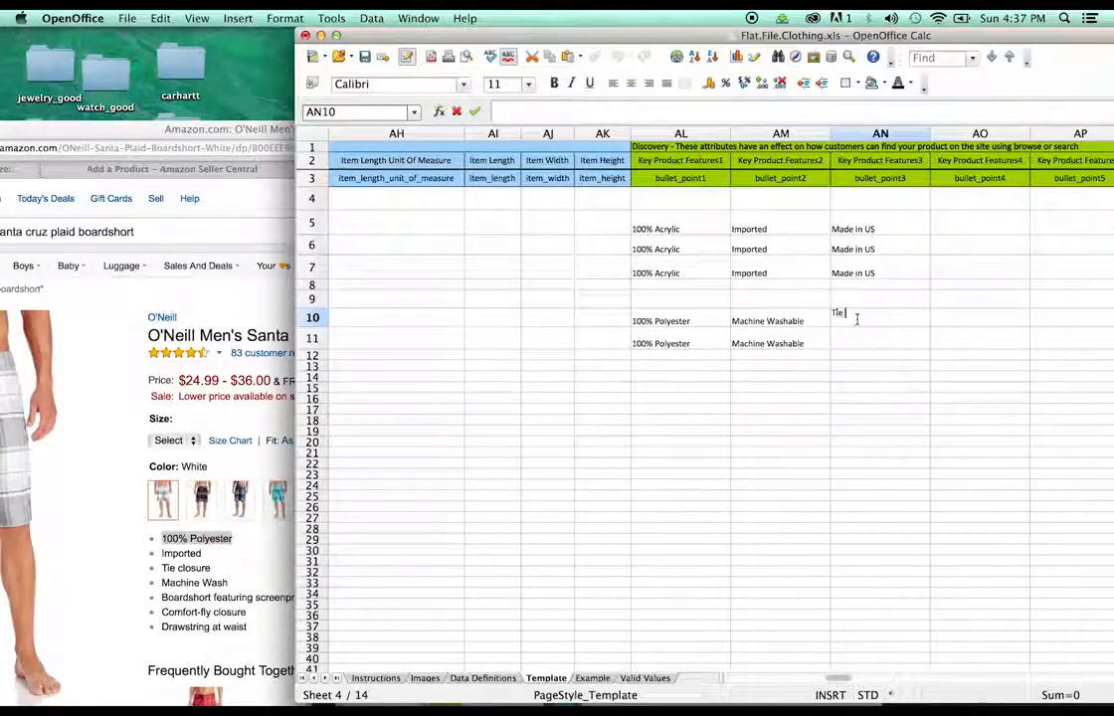
pyautogui.write(' Clo')
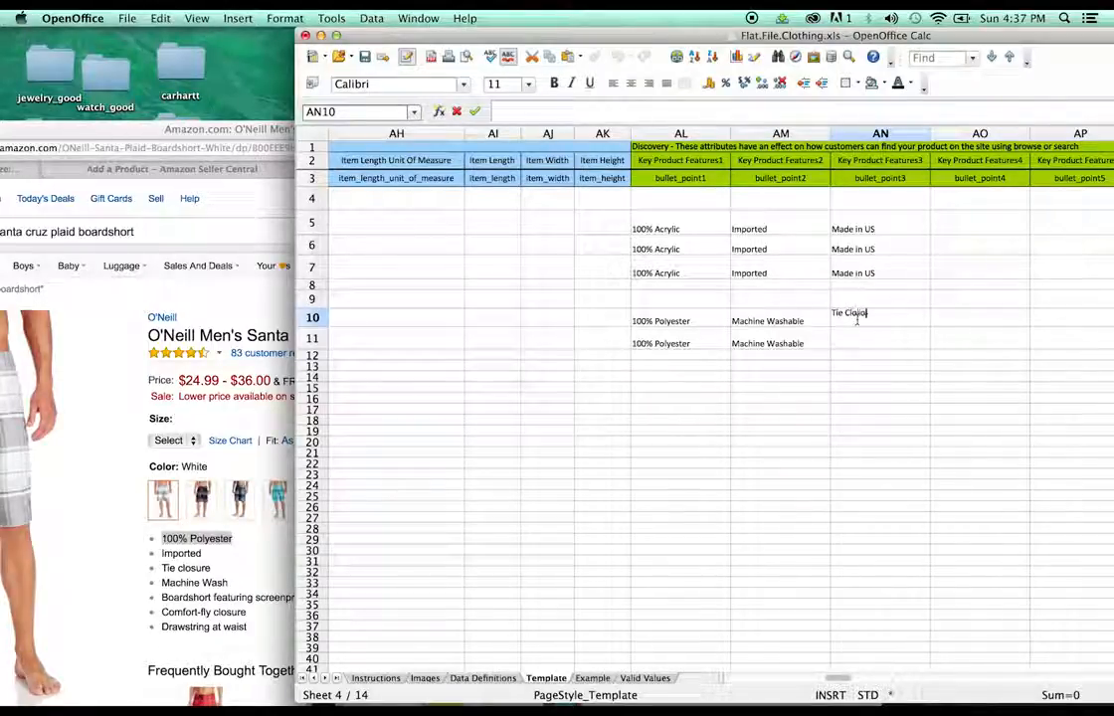
pyautogui.write('sure')
pyautogui.press('Return')
pyautogui.click(913, 325)
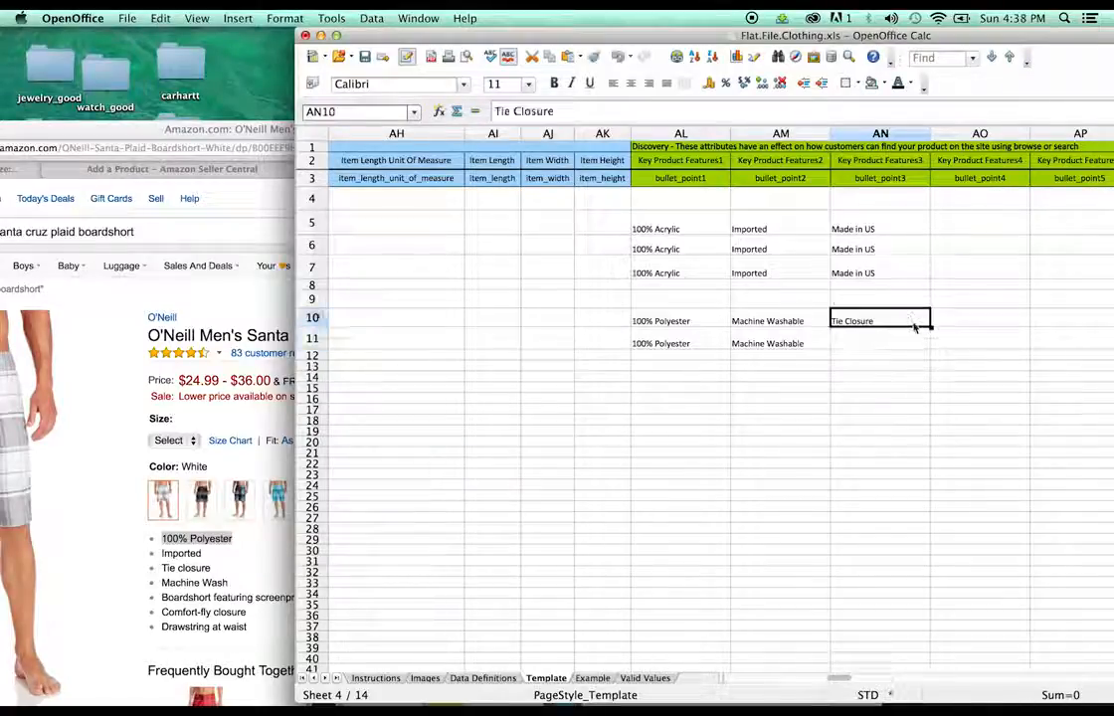
pyautogui.moveTo(929, 328); pyautogui.dragTo(933, 349)
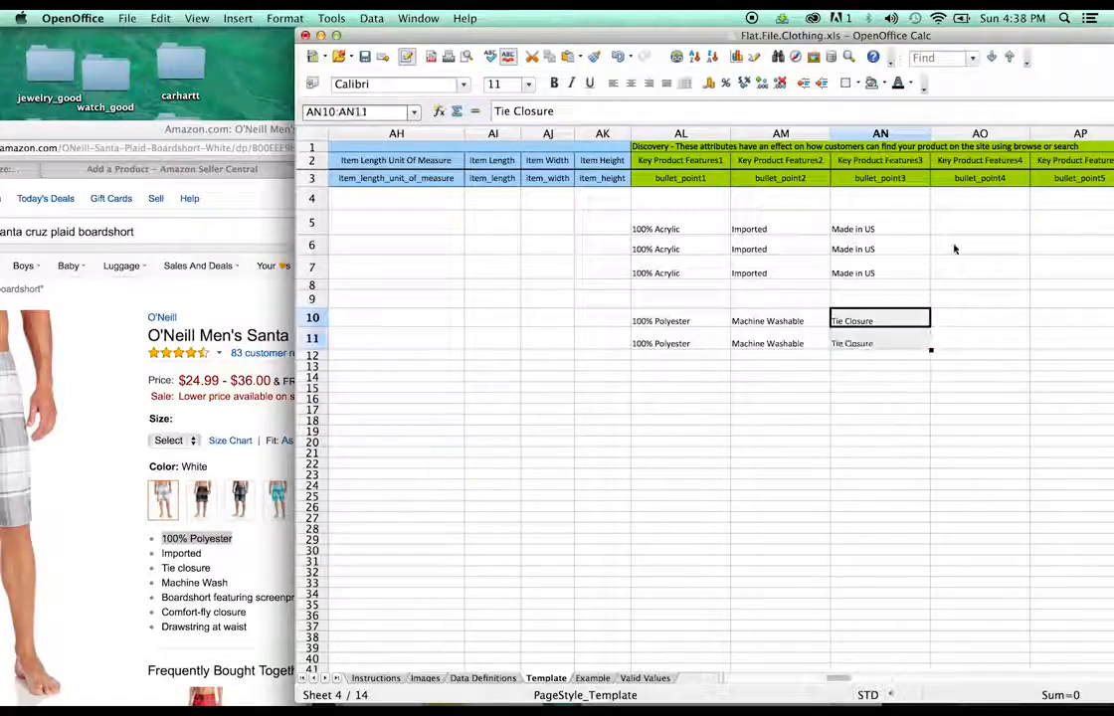
# Step: Enter board shorts as Search Terms1 for both boardshort variations in AQ10 and AQ11
pyautogui.moveTo(628, 35); pyautogui.dragTo(453, 15)
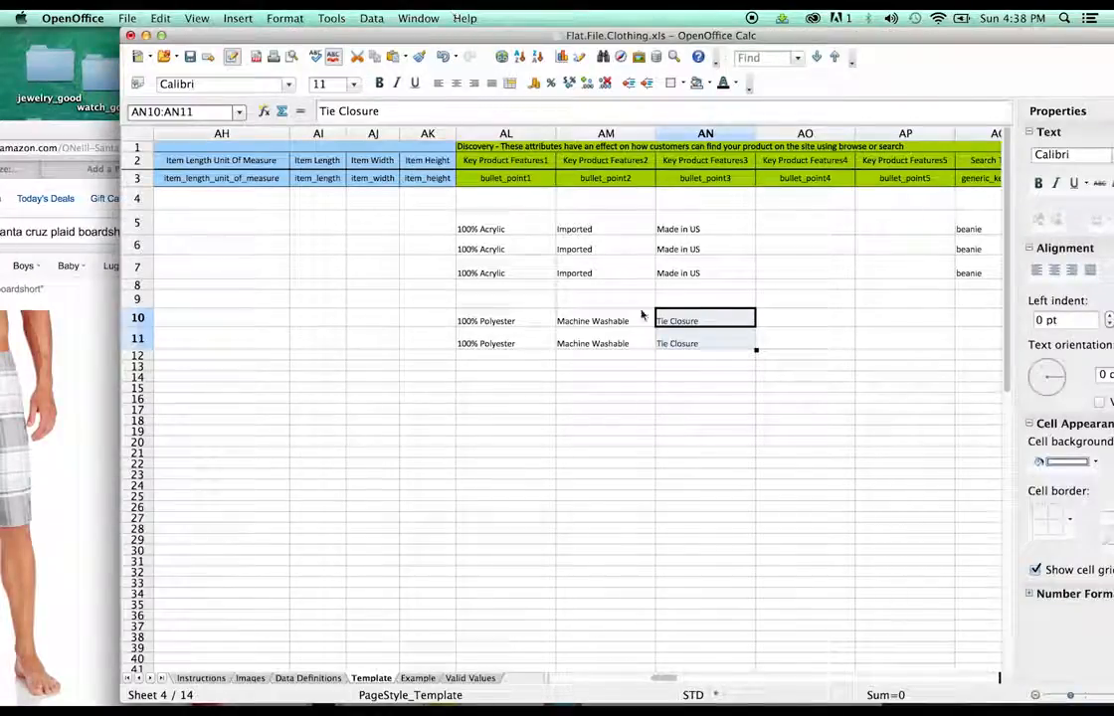
pyautogui.moveTo(670, 682); pyautogui.dragTo(689, 679)
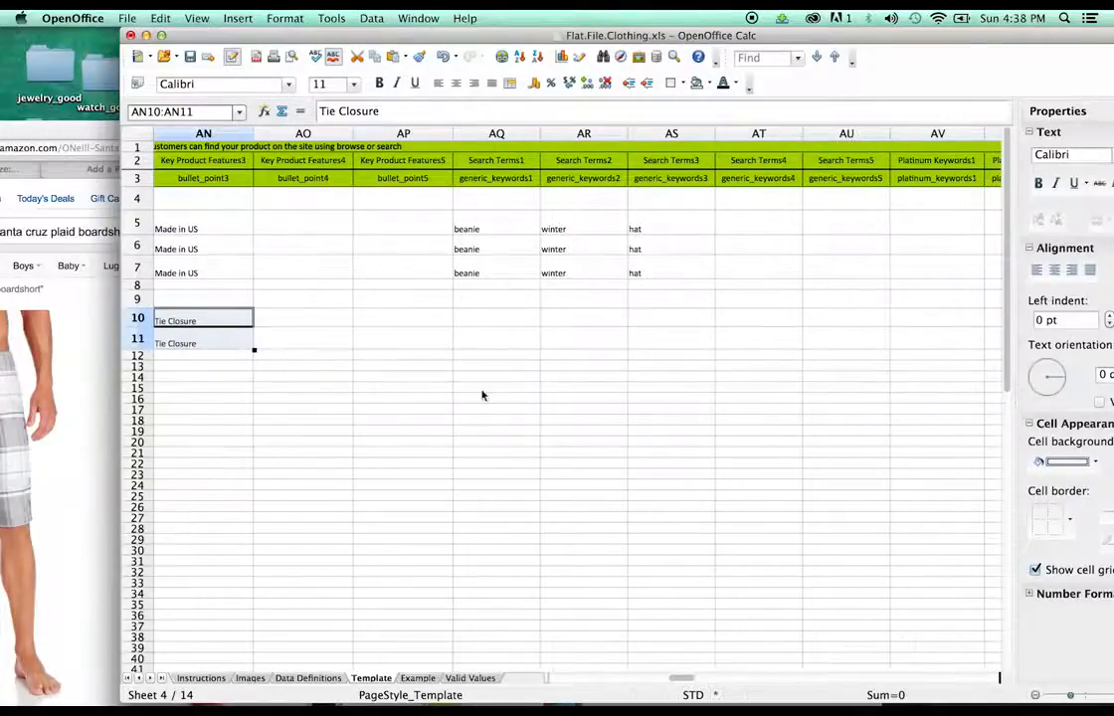
pyautogui.doubleClick(475, 318)
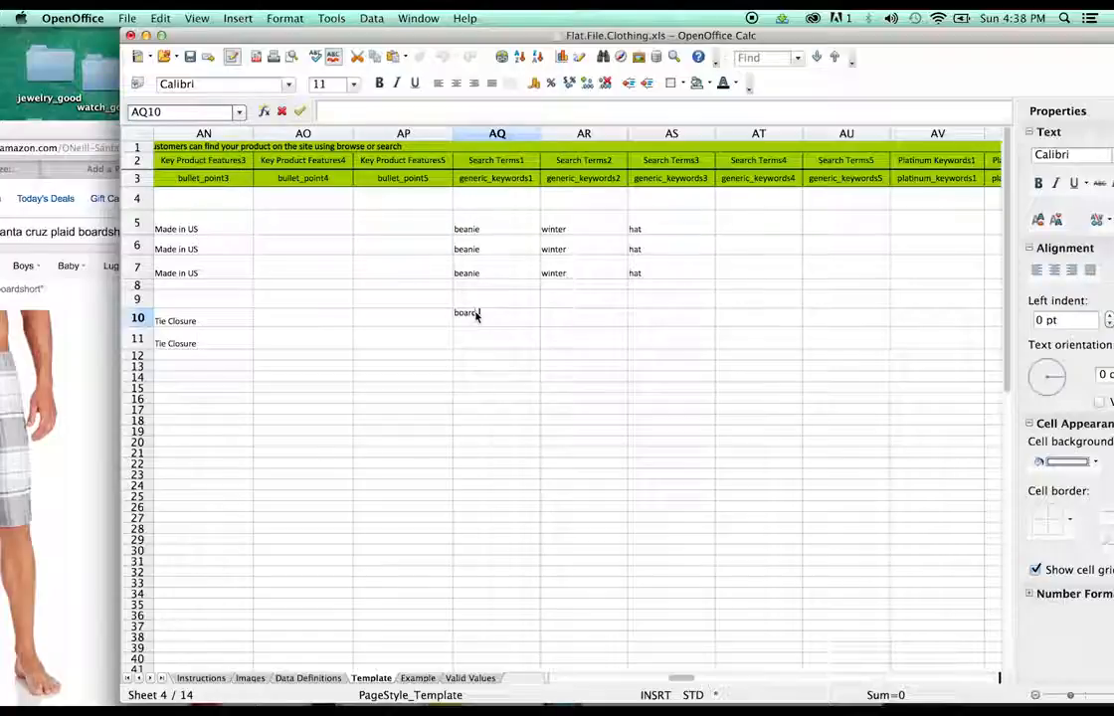
pyautogui.write('board short')
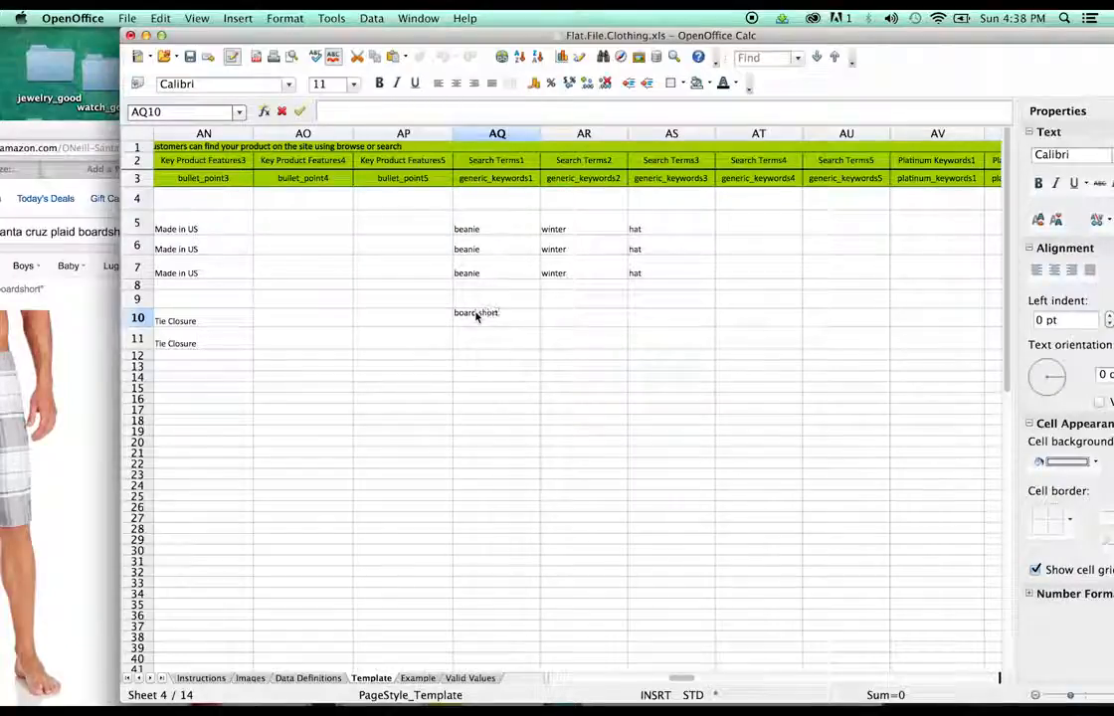
pyautogui.write('s')
pyautogui.press('Return')
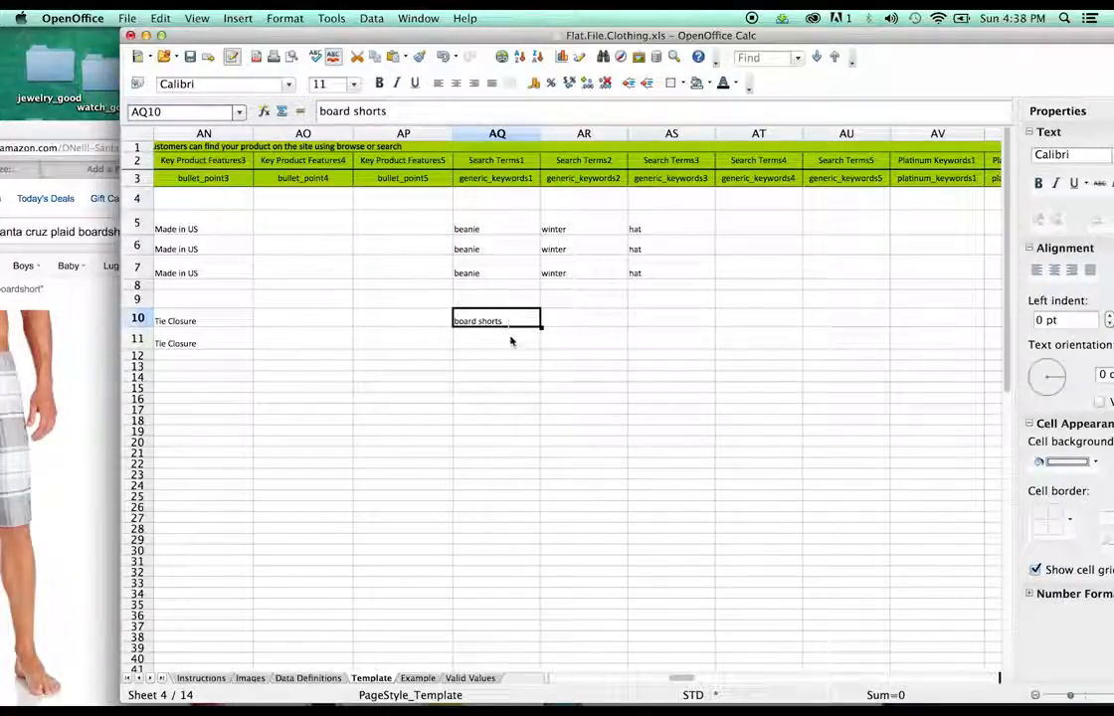
pyautogui.click(512, 341)
pyautogui.write('board shorts')
# Step: Enter surfing as Search Terms2 for both boardshort variations in AR10 and AR11
pyautogui.click(569, 318)
pyautogui.doubleClick(568, 319)
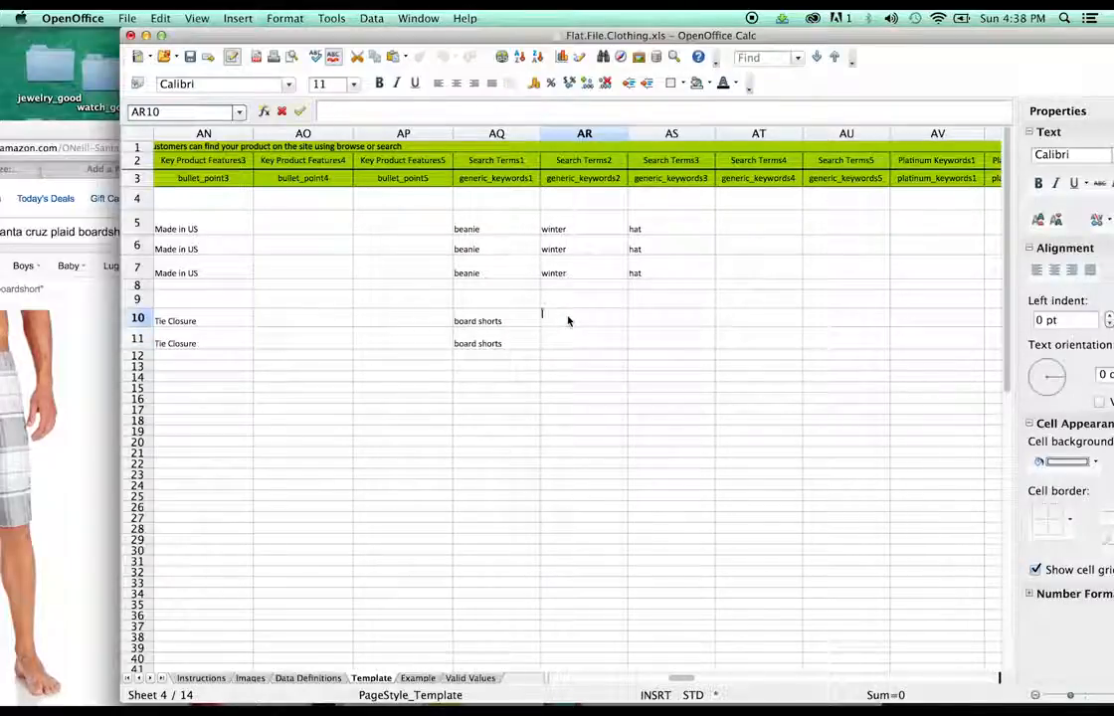
pyautogui.write('surfing')
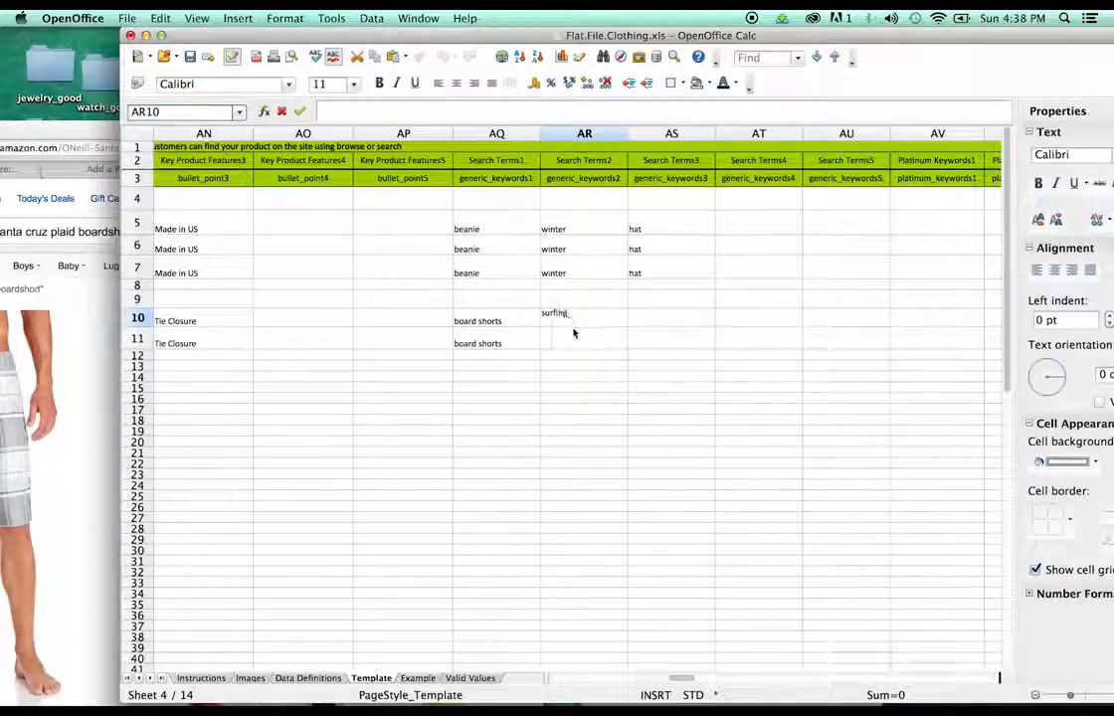
pyautogui.click(574, 332)
pyautogui.click(578, 323)
pyautogui.click(584, 343)
pyautogui.write('surfing')
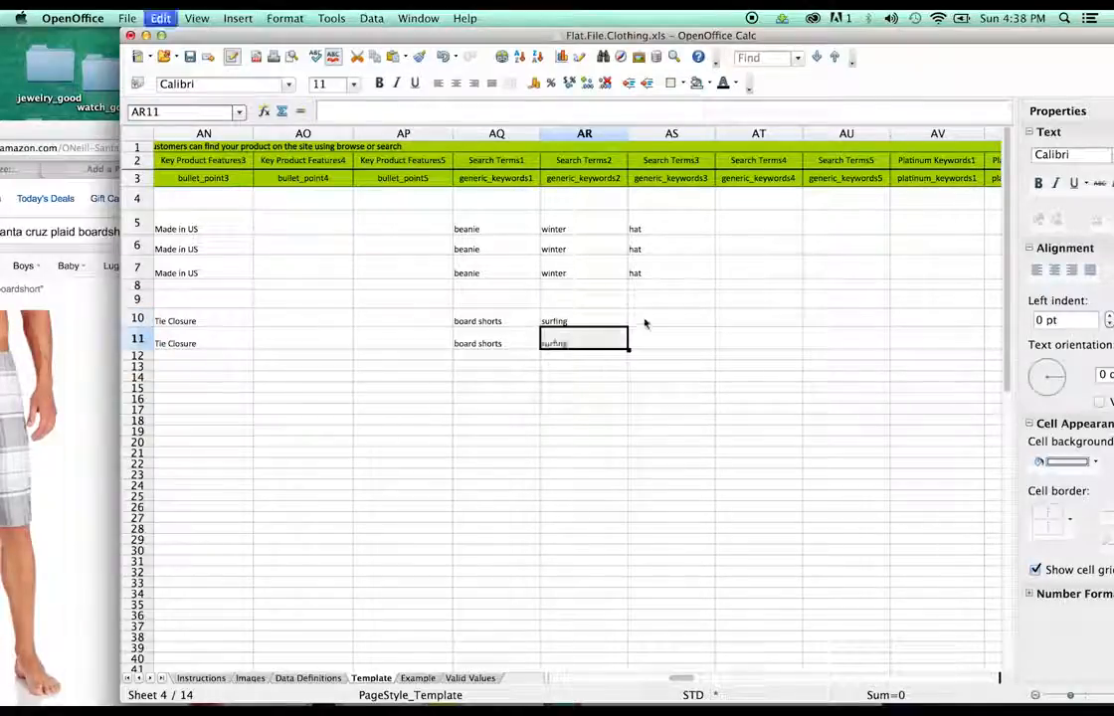
# Step: Enter swimming as Search Terms3 in AS10 and copy it into AS11
pyautogui.doubleClick(644, 320)
pyautogui.write('swimming')
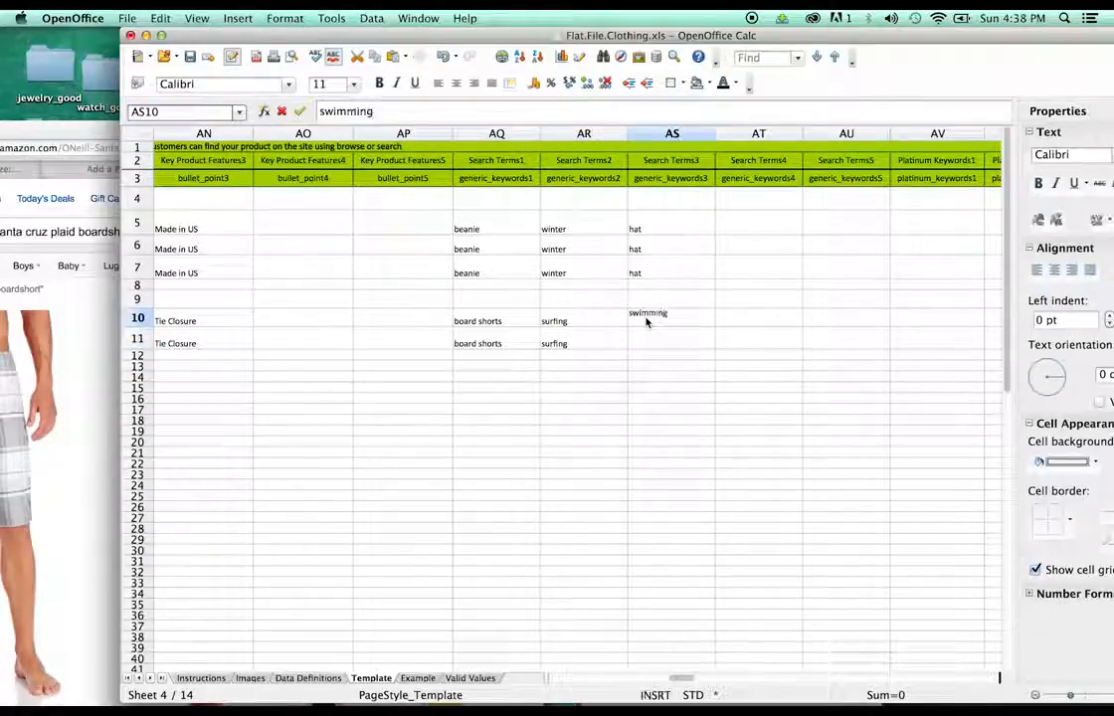
pyautogui.click(656, 331)
pyautogui.click(657, 321)
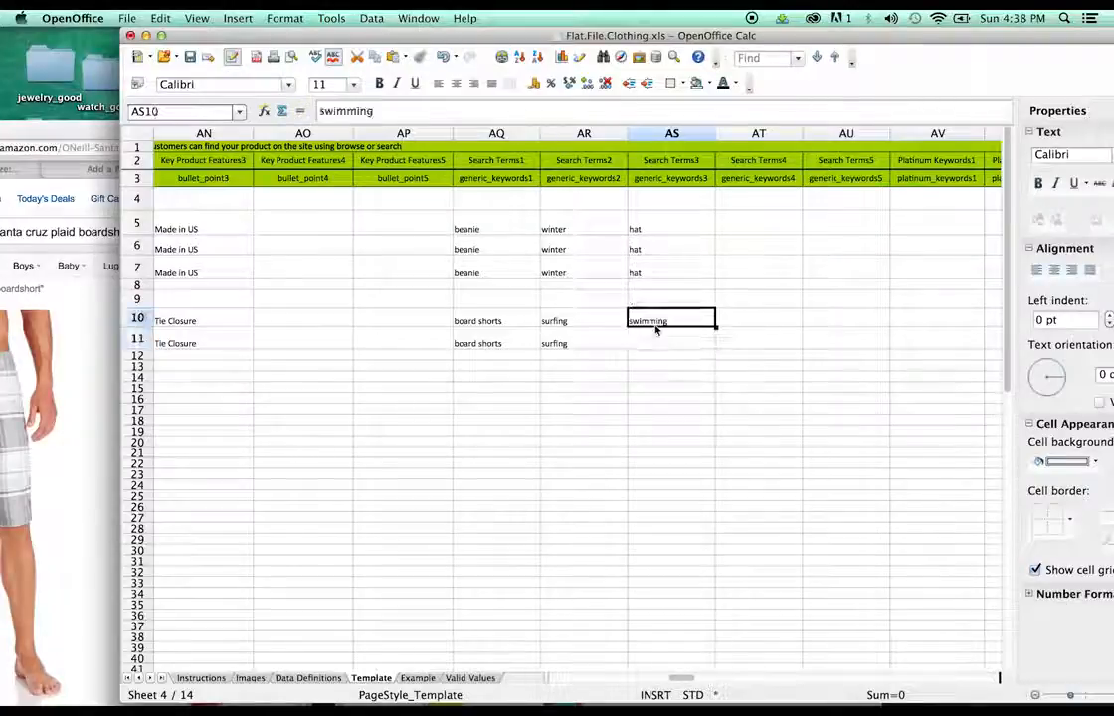
pyautogui.press('super+c')
pyautogui.click(660, 335)
pyautogui.press('super+v')
# Step: Set Parentage to parent in BR9 and child in BR10, and fill child down to BR11
pyautogui.click(676, 670)
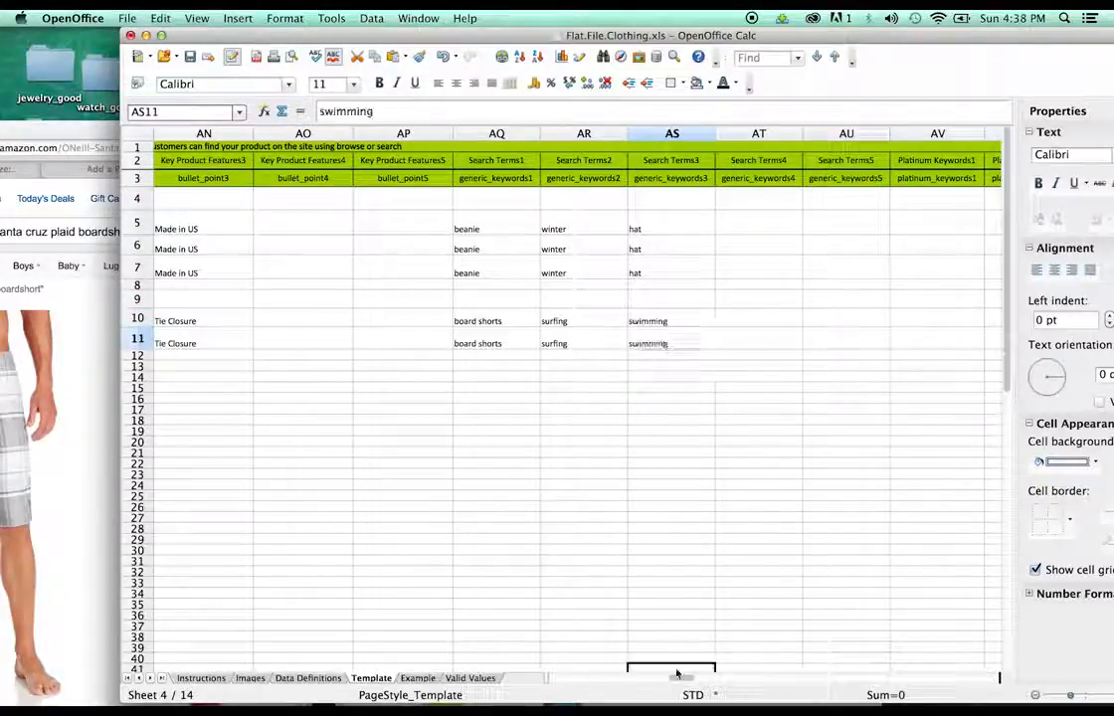
pyautogui.moveTo(683, 679); pyautogui.dragTo(737, 669)
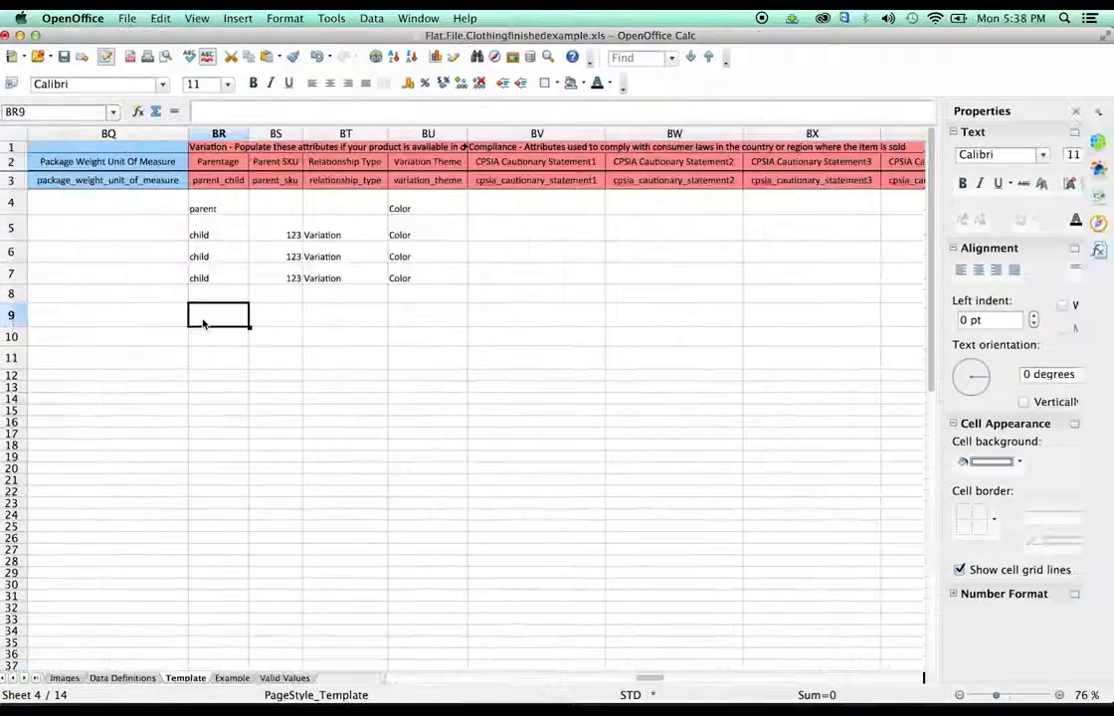
pyautogui.write('pare')
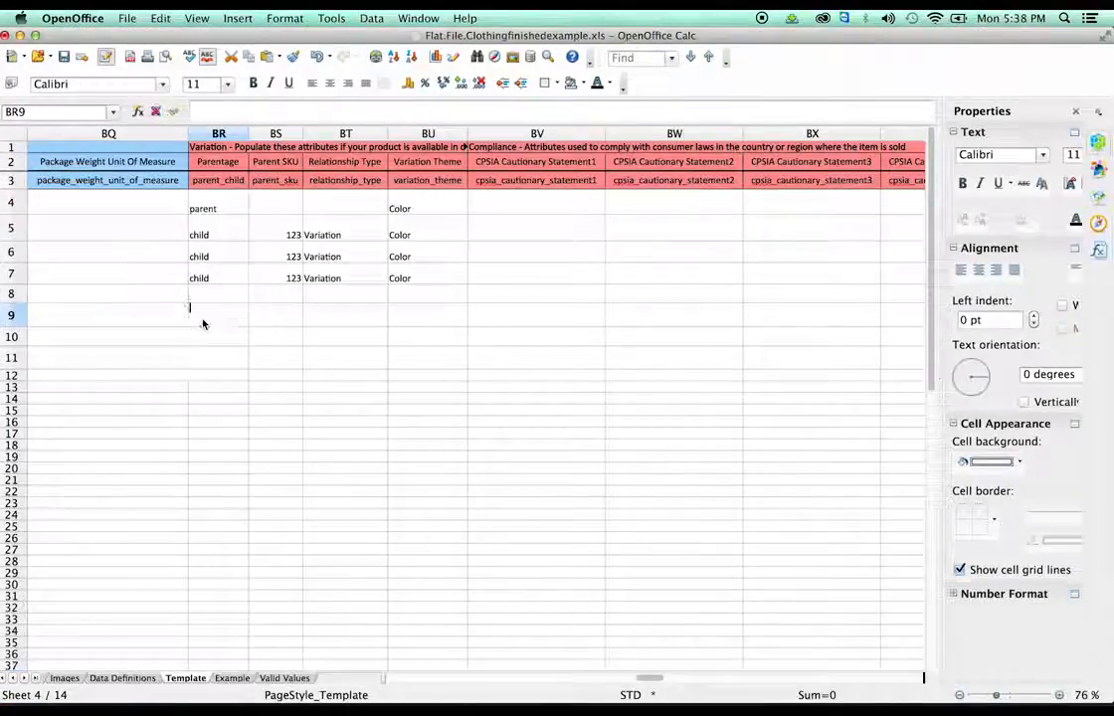
pyautogui.write('n')
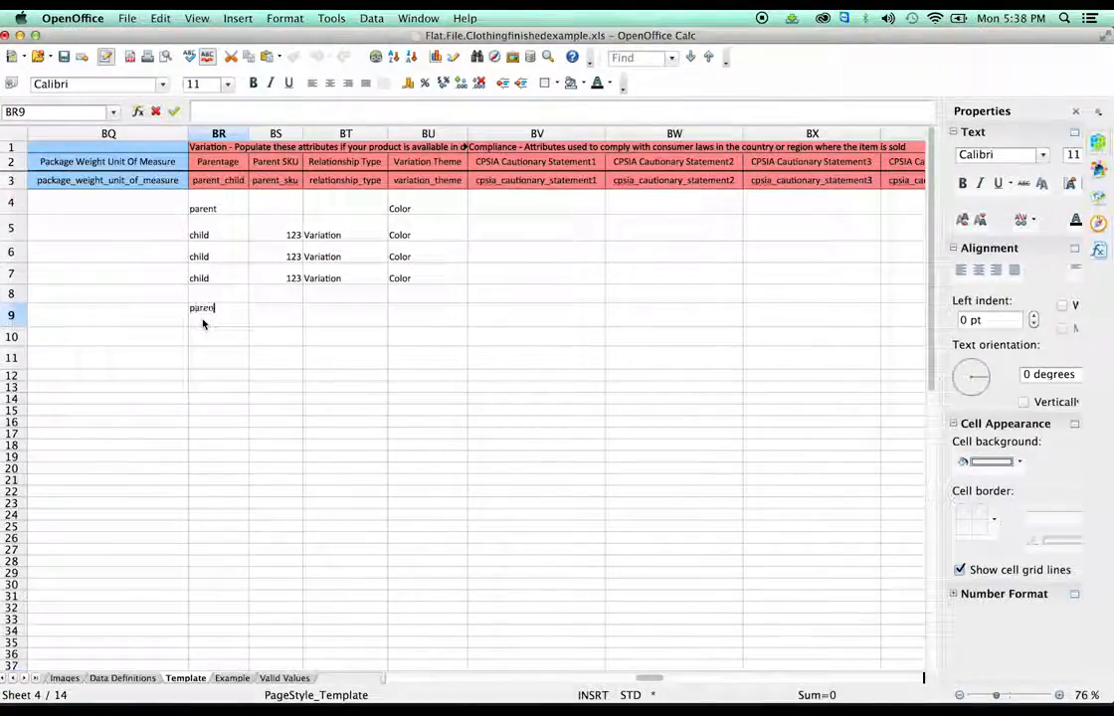
pyautogui.write('t')
pyautogui.press('Return')
pyautogui.write('chi')
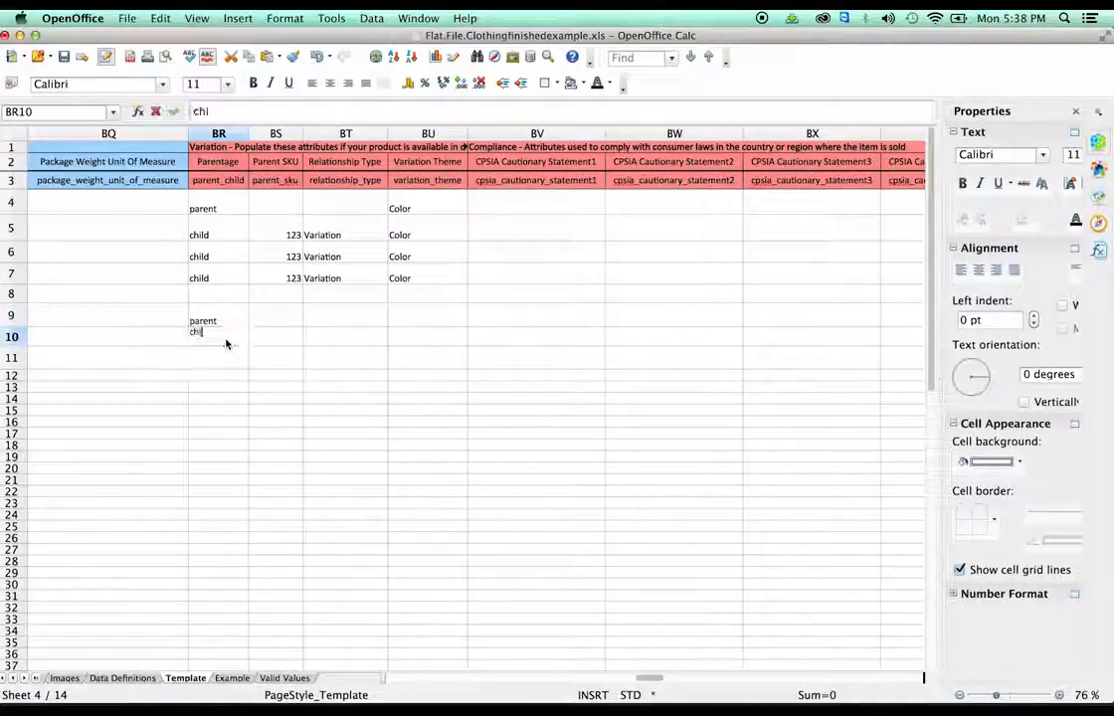
pyautogui.write('ld')
pyautogui.press('Return')
pyautogui.click(246, 343)
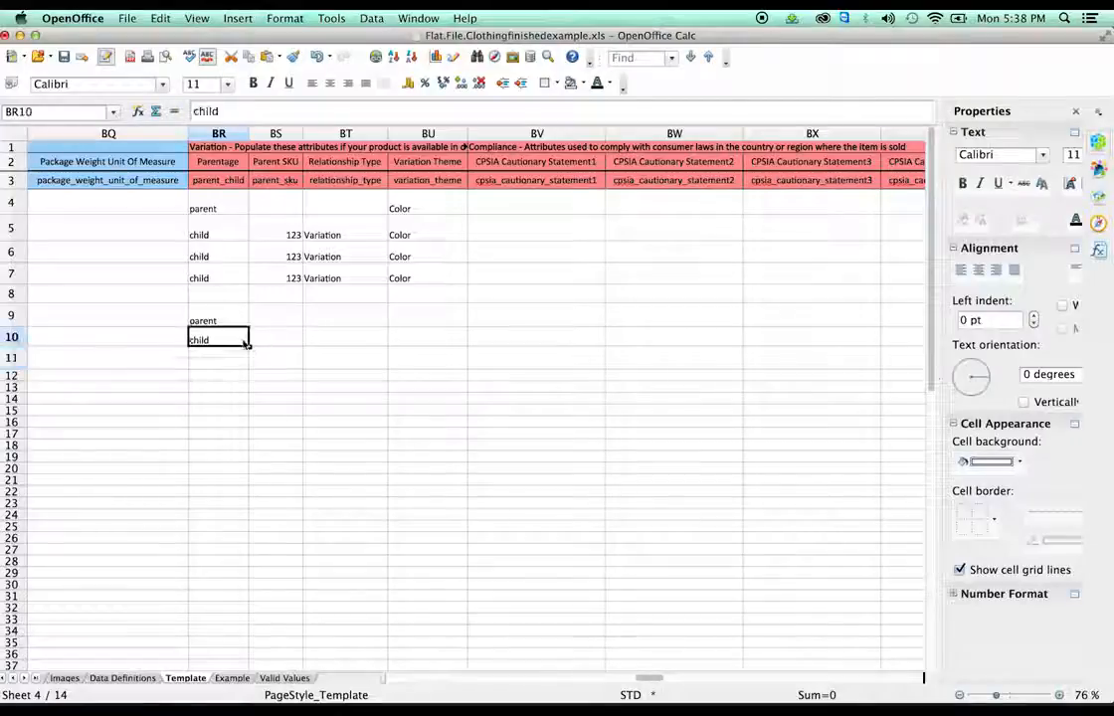
pyautogui.moveTo(246, 344); pyautogui.dragTo(249, 366)
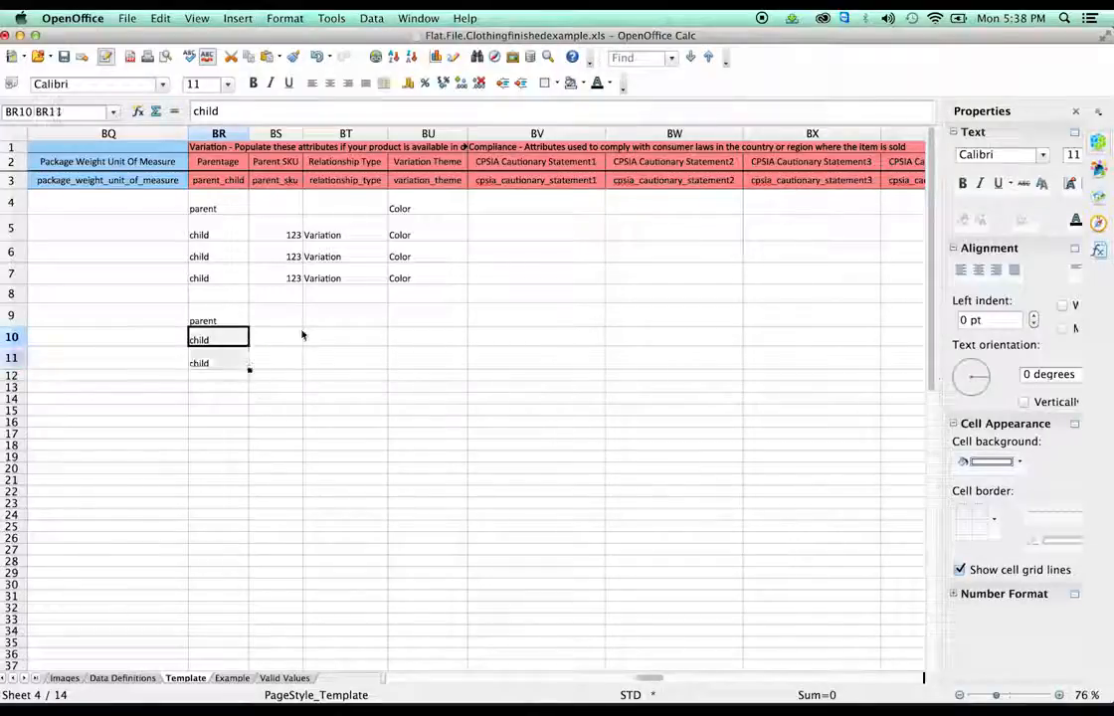
# Step: Enter 456 as the Parent SKU for both child rows in BS10 and BS11
pyautogui.click(288, 316)
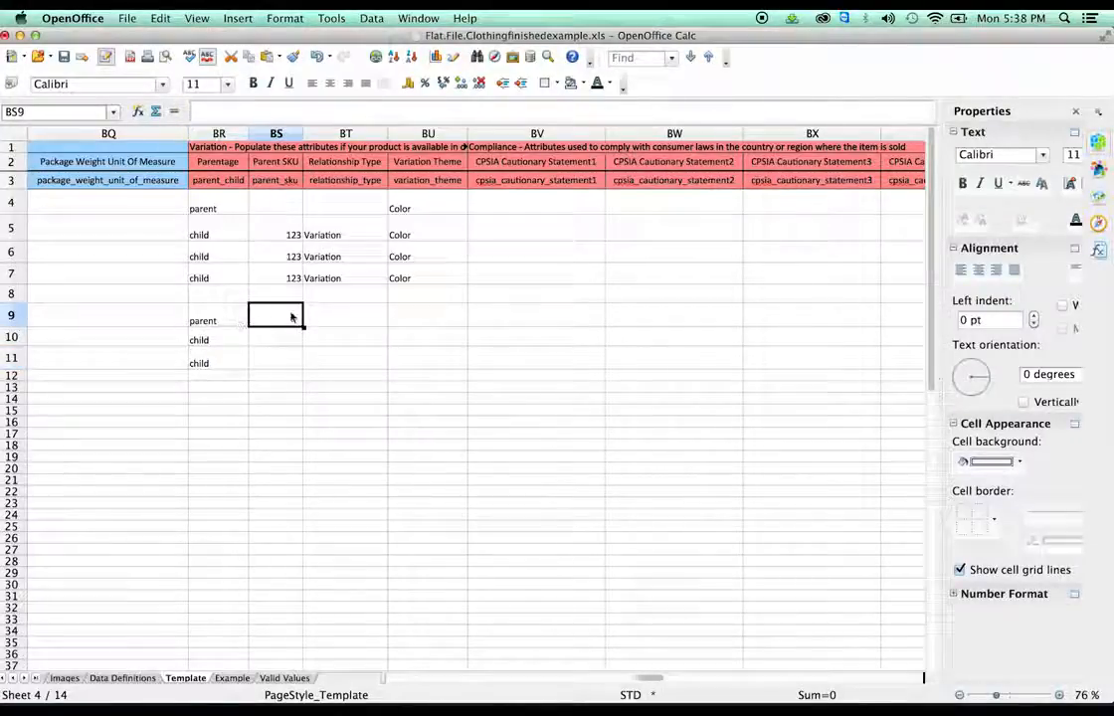
pyautogui.doubleClick(293, 344)
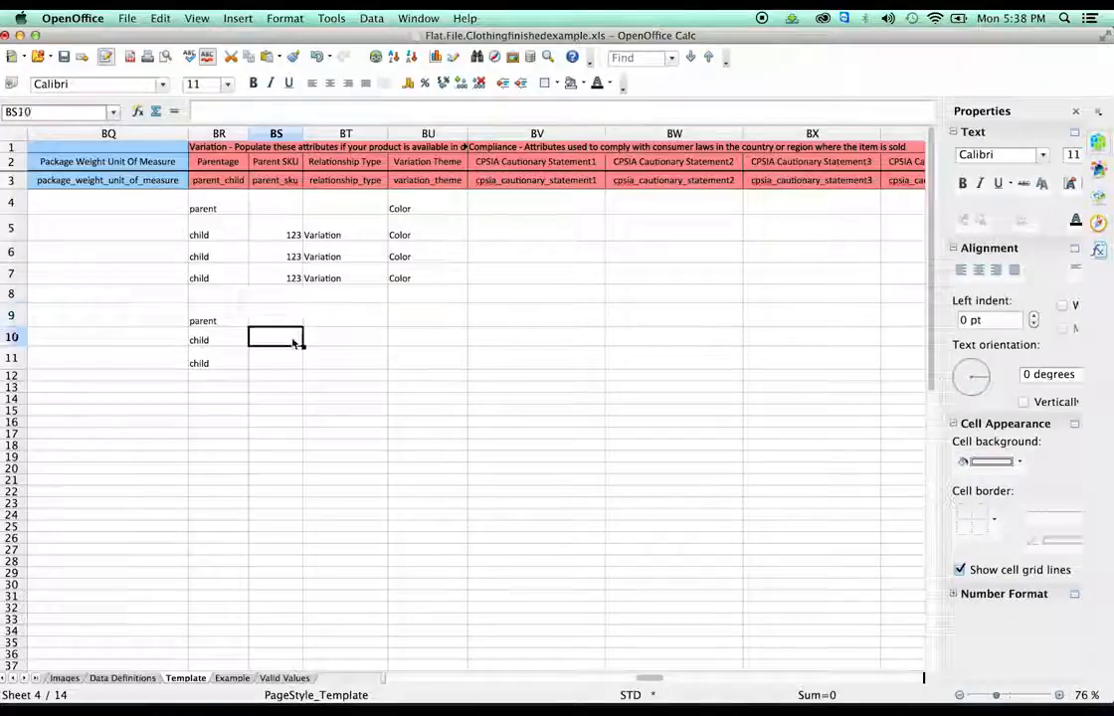
pyautogui.write('456')
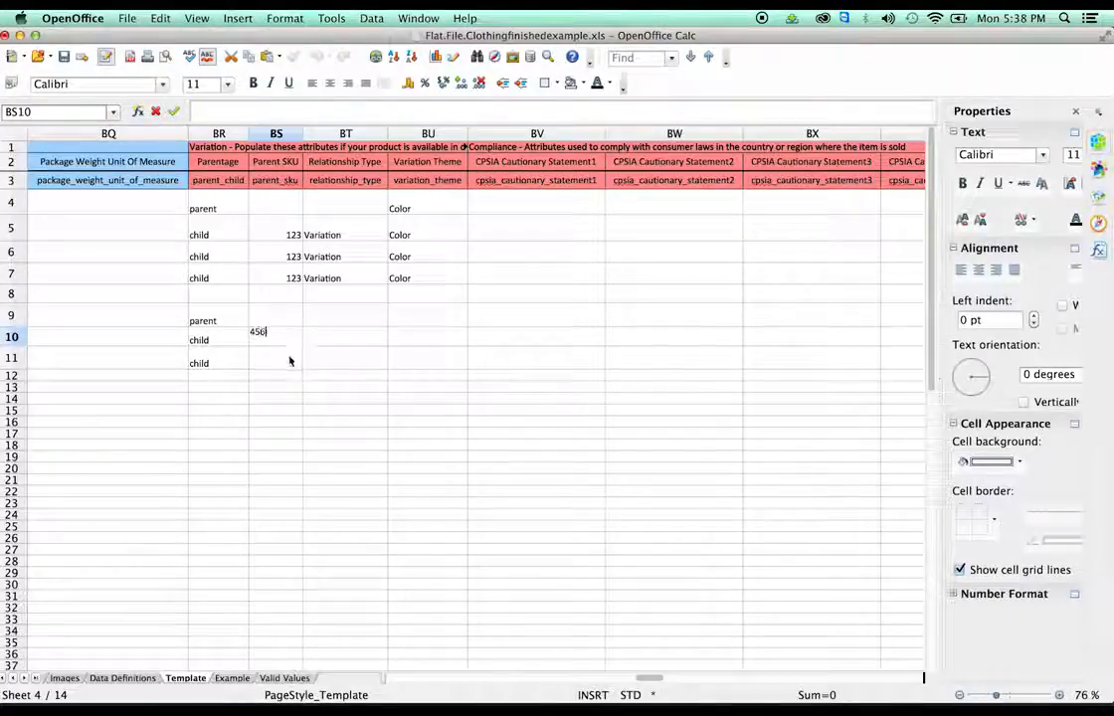
pyautogui.press('Return')
pyautogui.write('456')
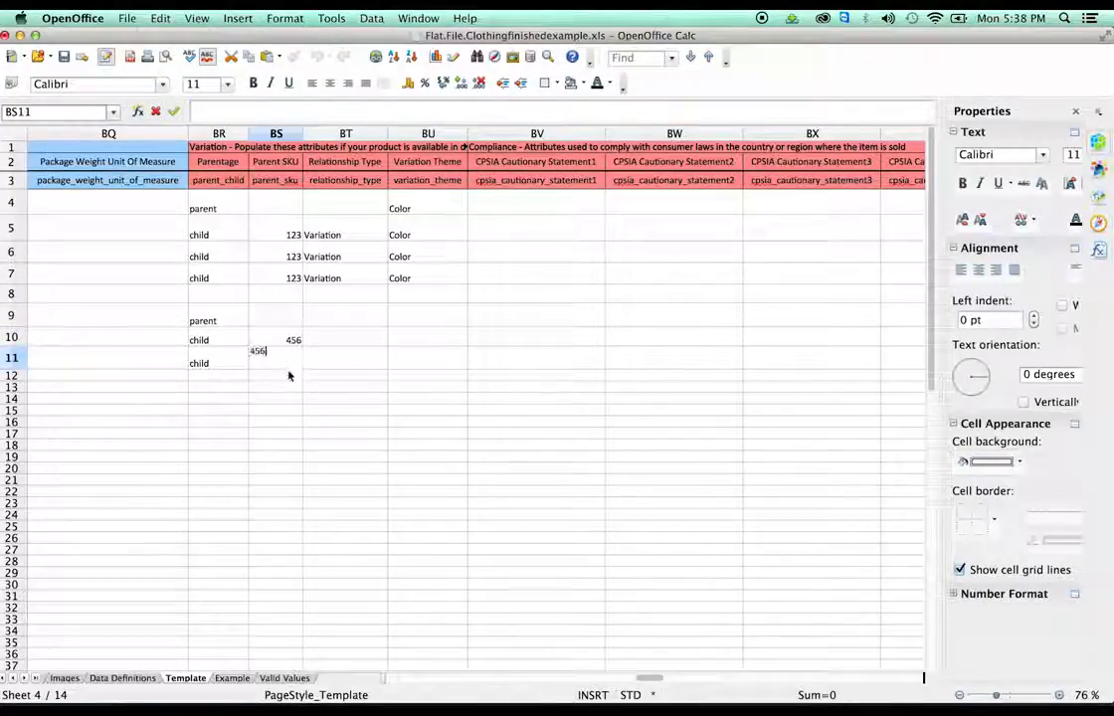
pyautogui.press('Return')
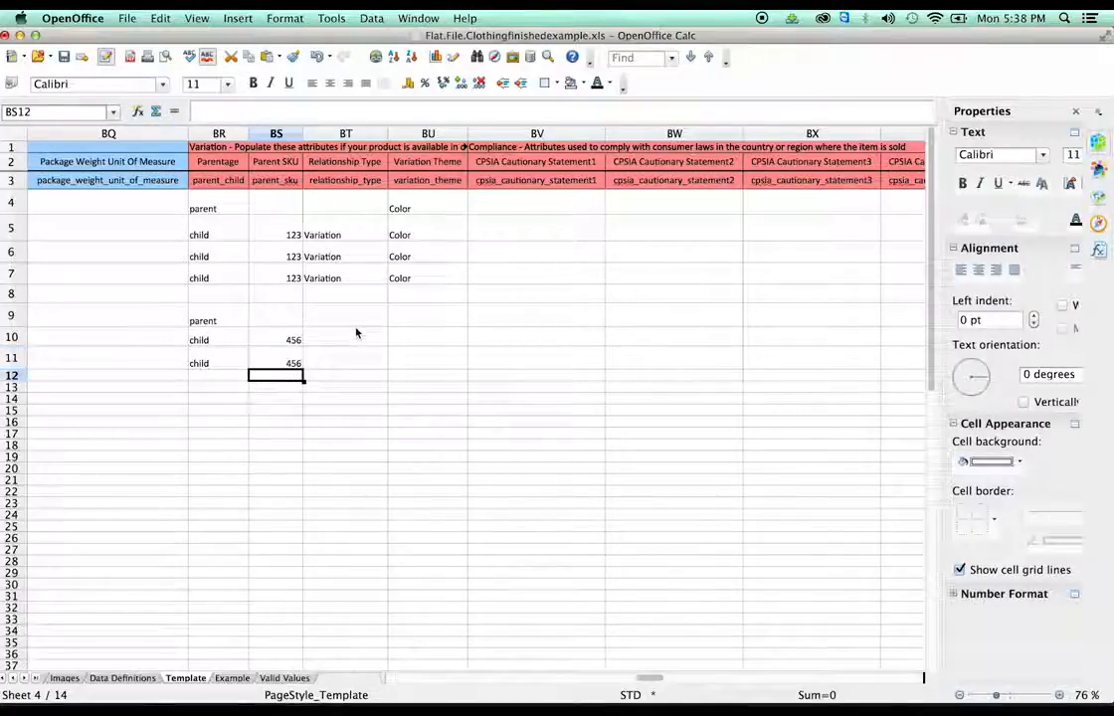
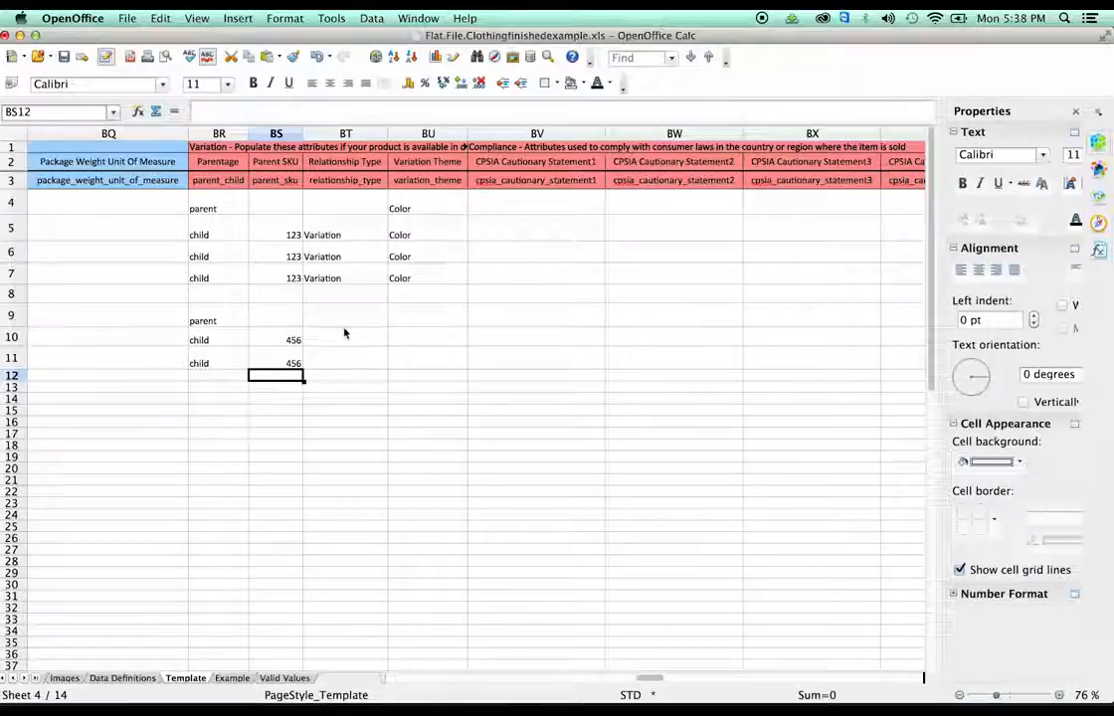
# Step: Enter Variation as the Relationship Type in BT10 and BT11, checking the allowed relationship types on the Valid Values sheet
pyautogui.doubleClick(335, 341)
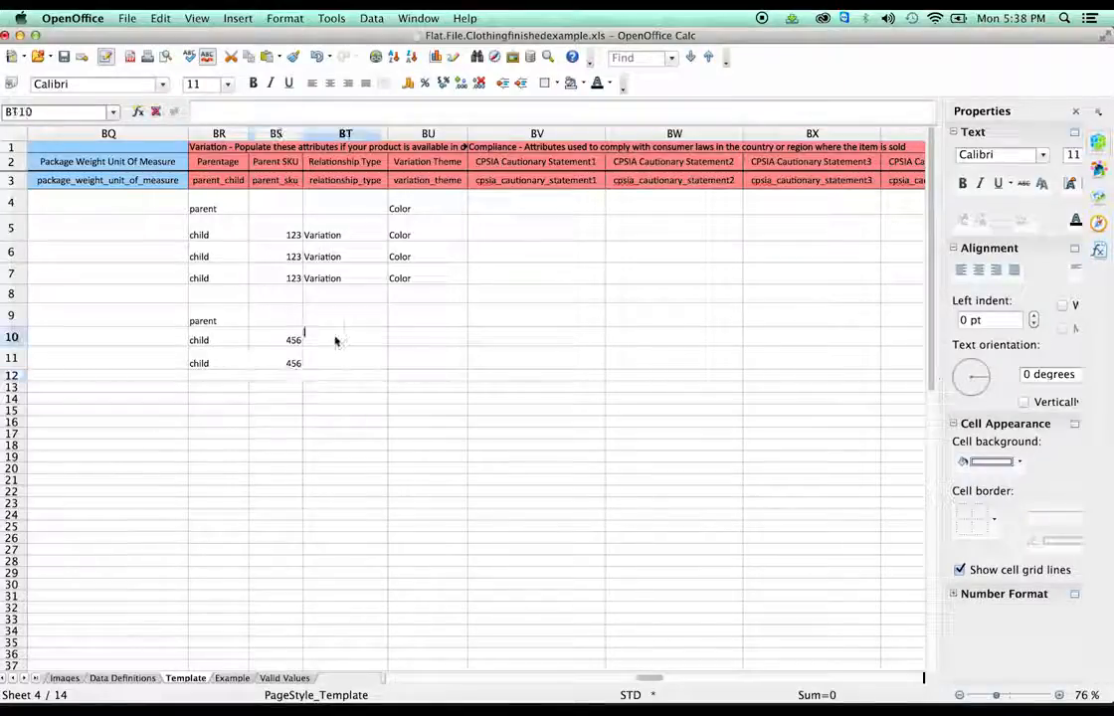
pyautogui.write('Variation')
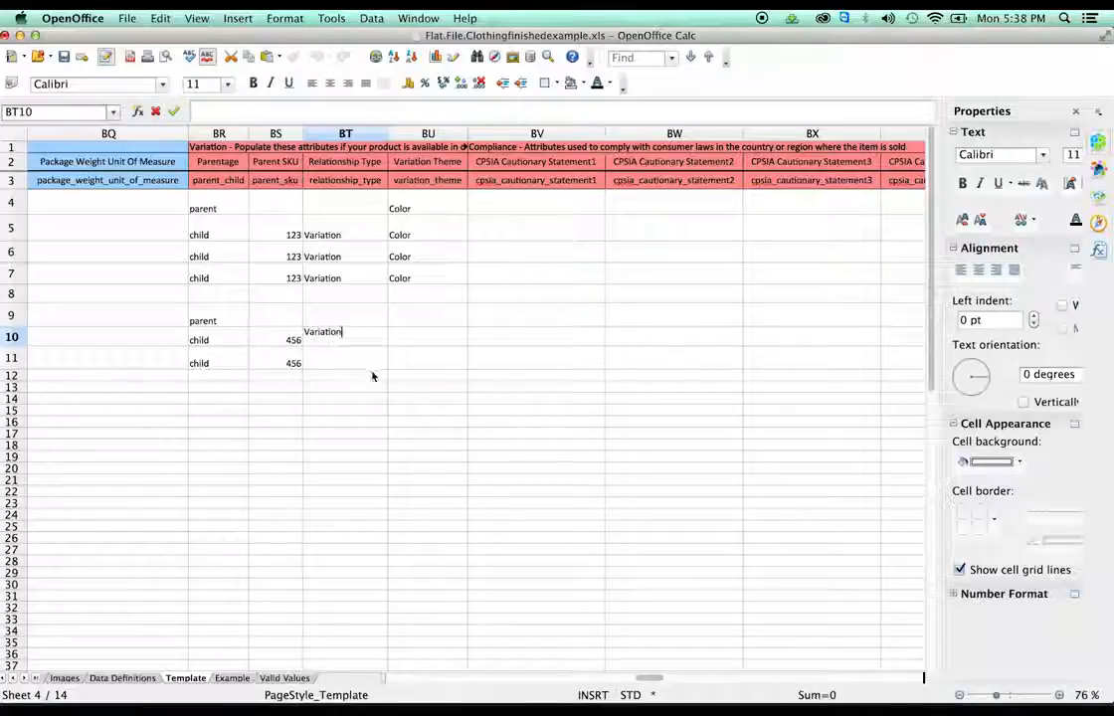
pyautogui.press('Return')
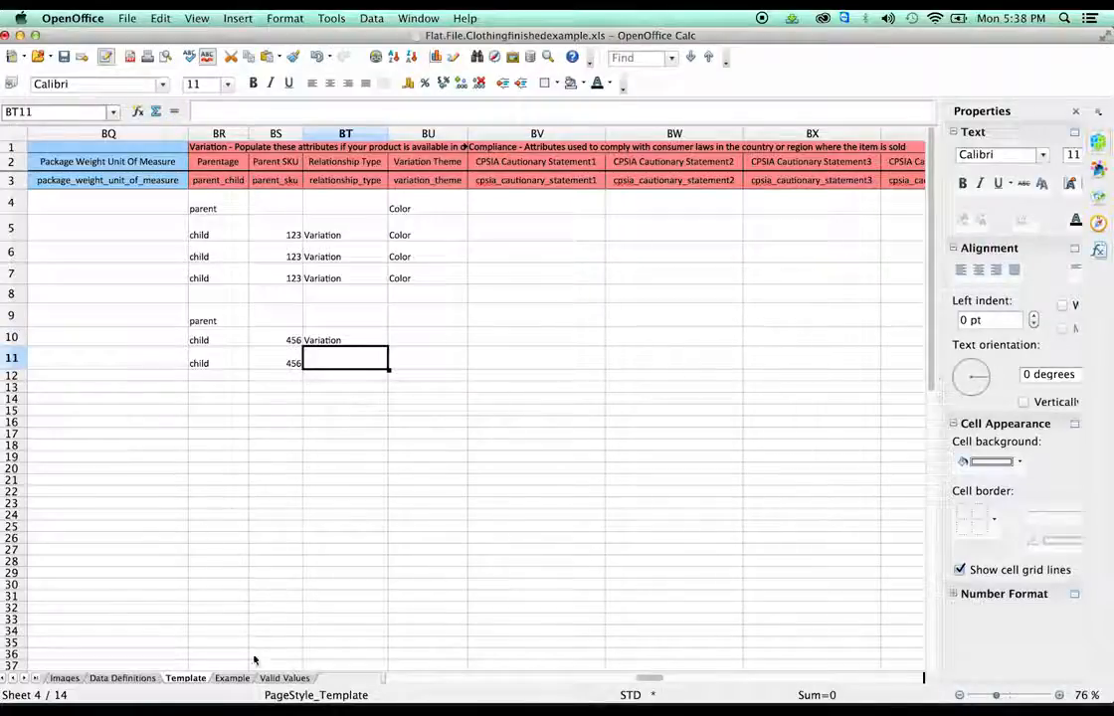
pyautogui.click(275, 680)
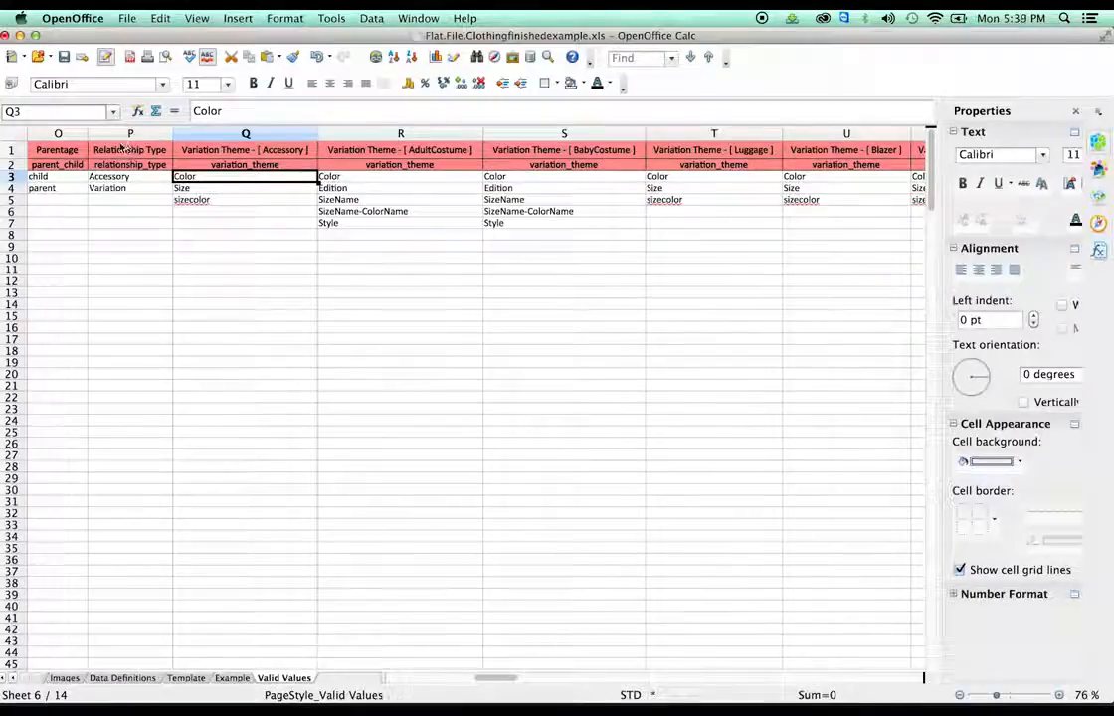
pyautogui.click(119, 178)
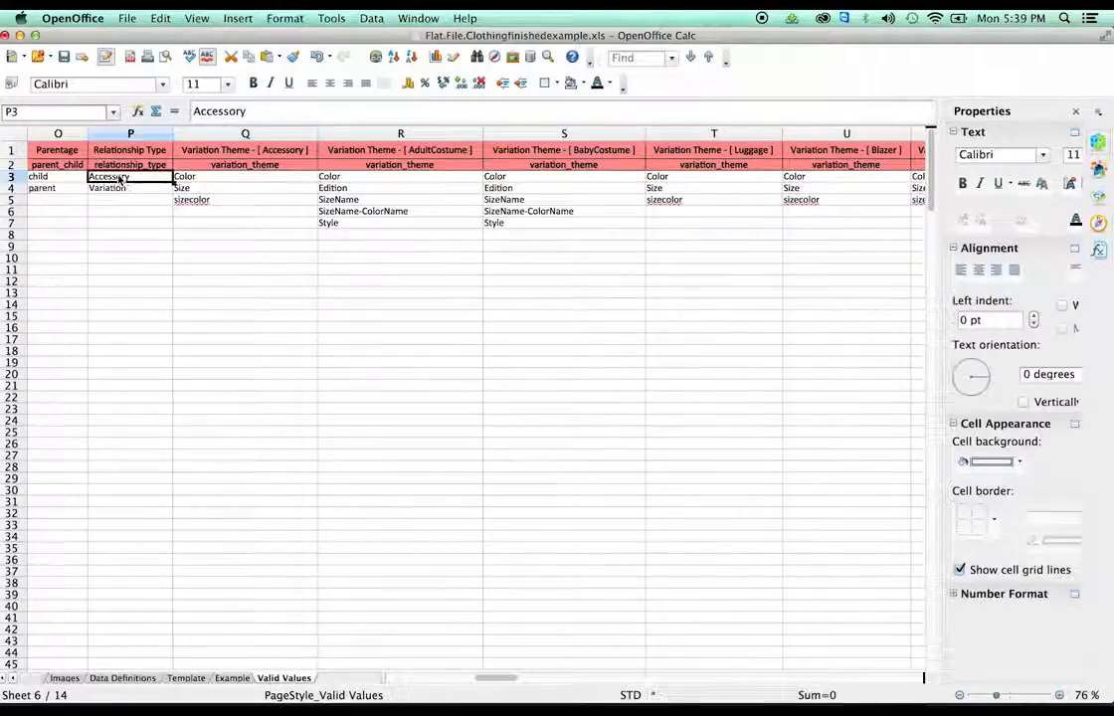
pyautogui.click(123, 190)
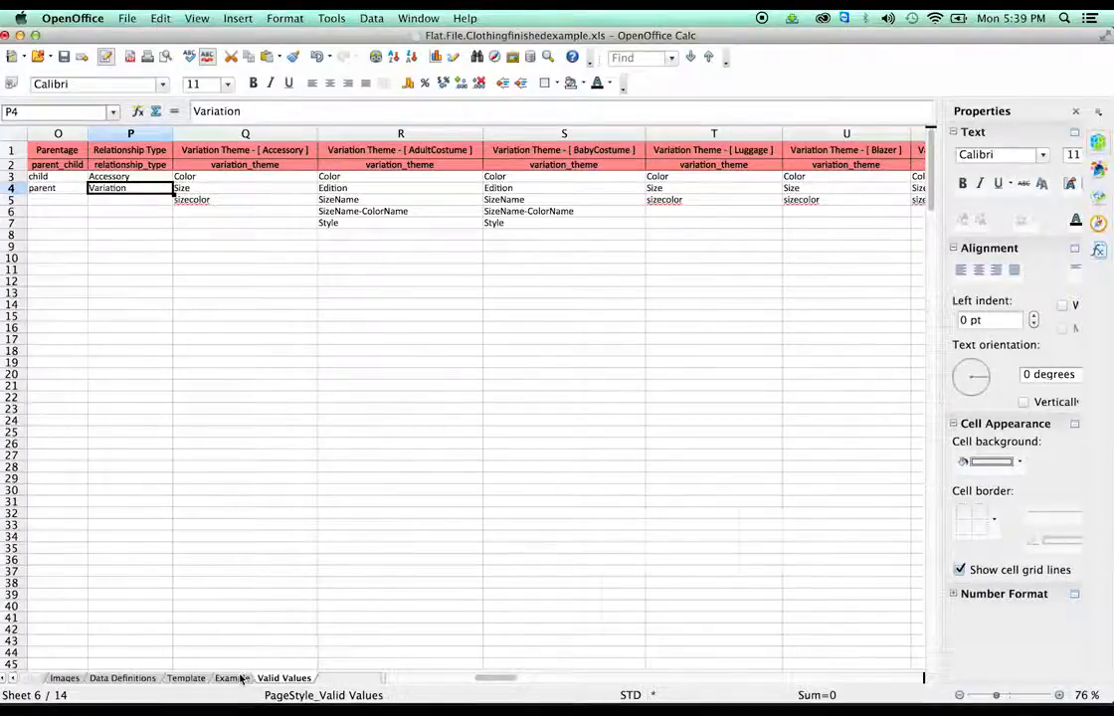
pyautogui.click(186, 678)
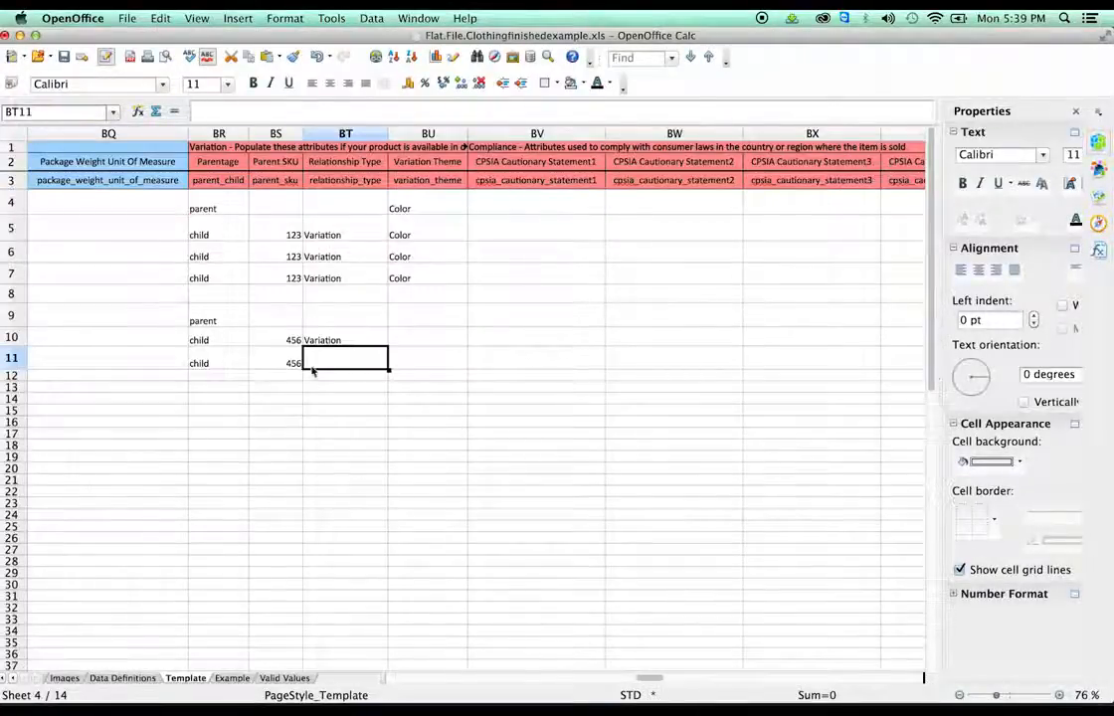
pyautogui.write('V')
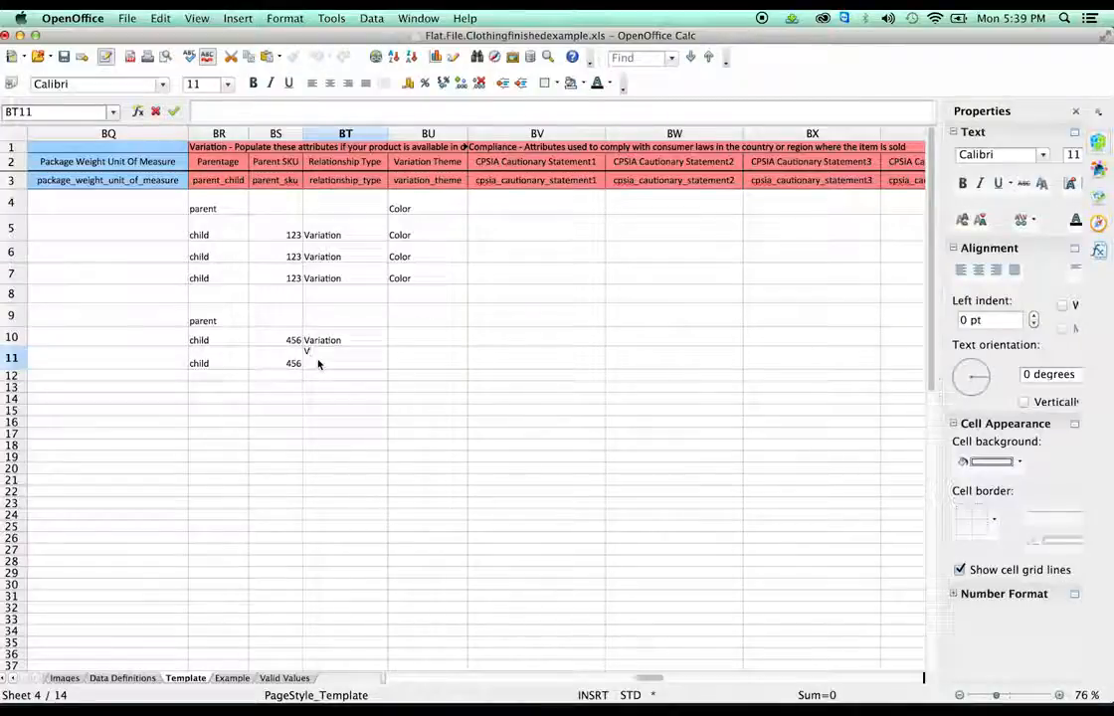
pyautogui.write('ariation')
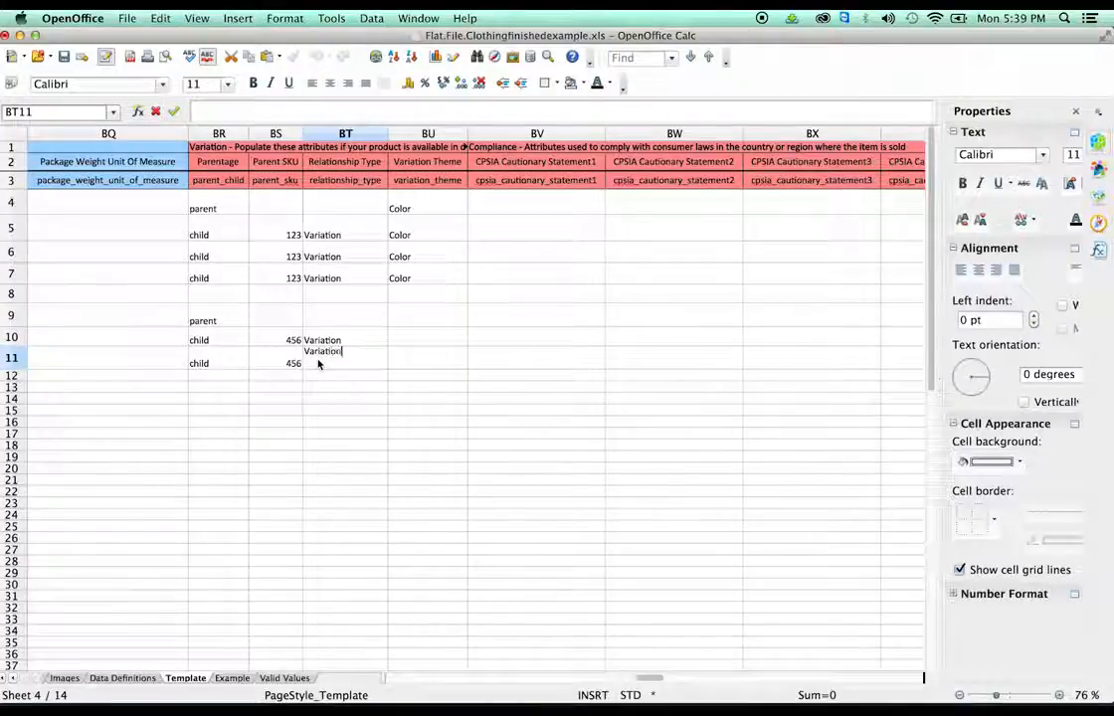
pyautogui.click(393, 365)
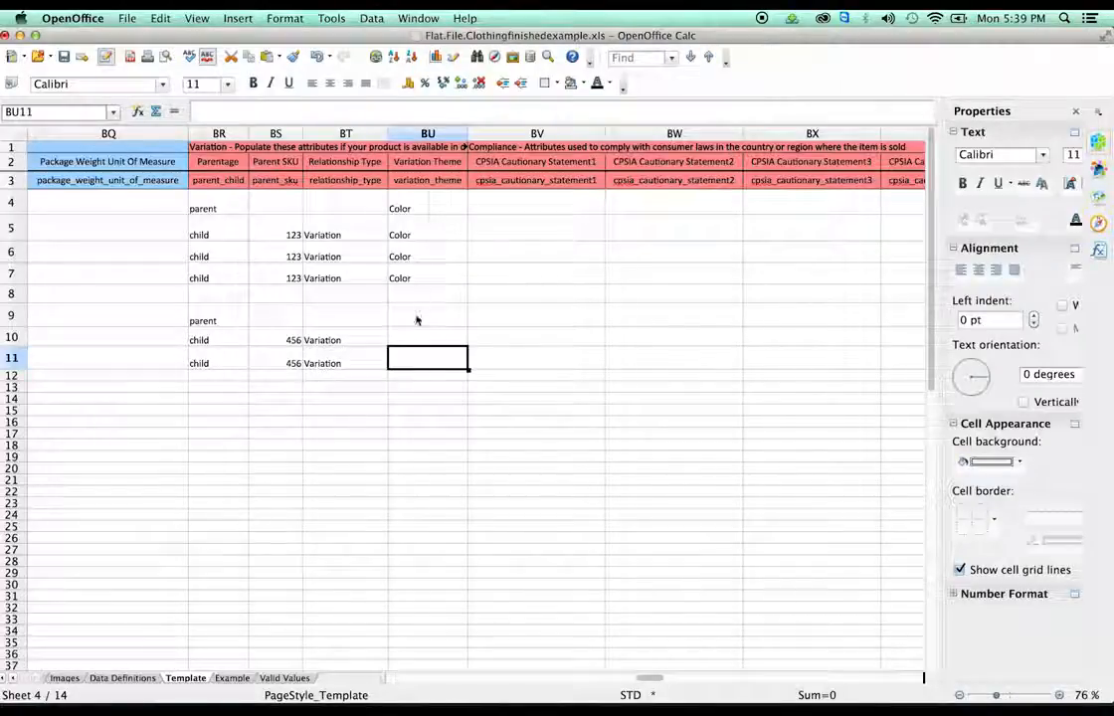
# Step: Copy the sizecolor variation theme from the Accessory list in Q5 on the Valid Values sheet
pyautogui.click(416, 317)
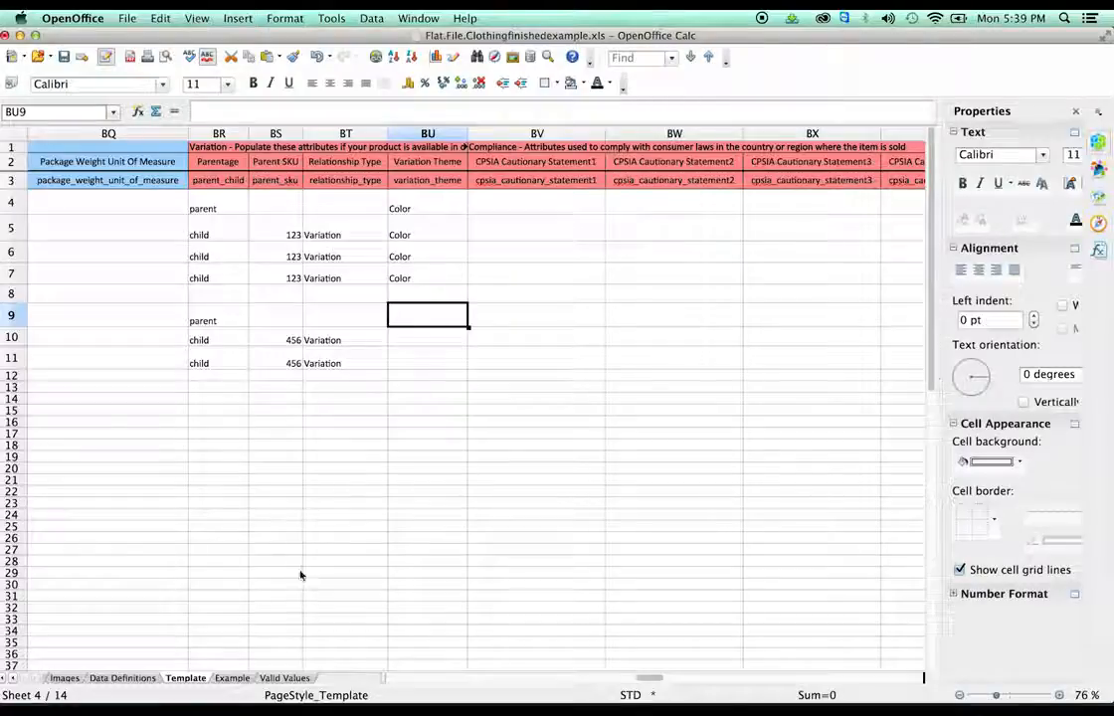
pyautogui.click(296, 680)
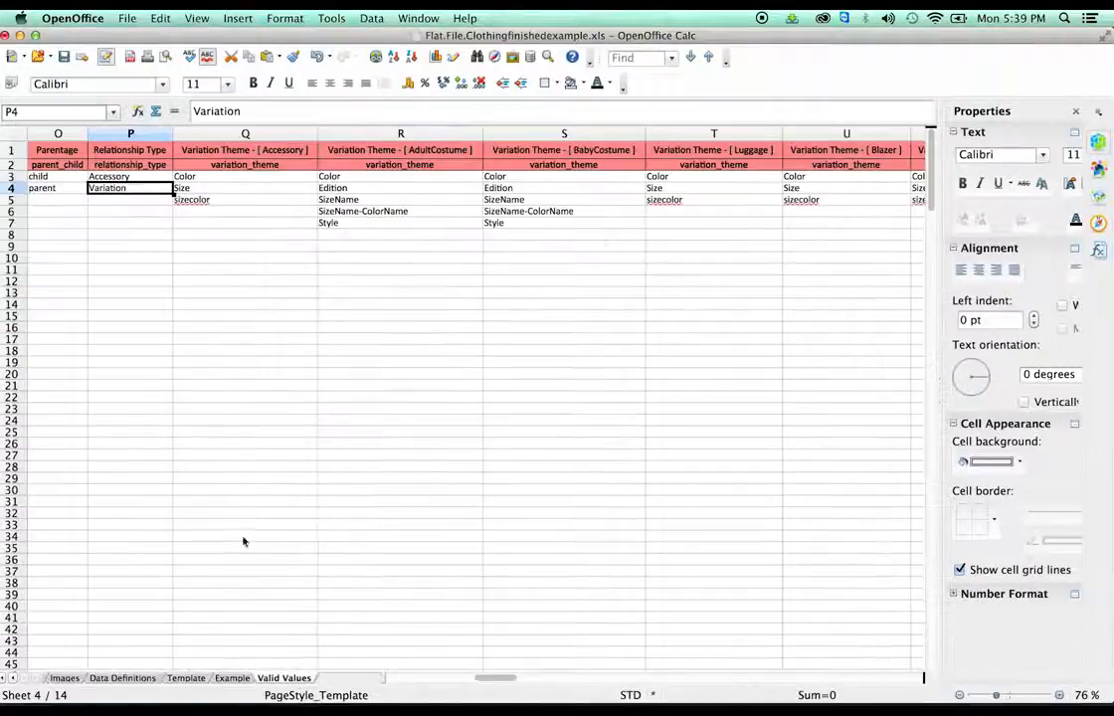
pyautogui.click(217, 202)
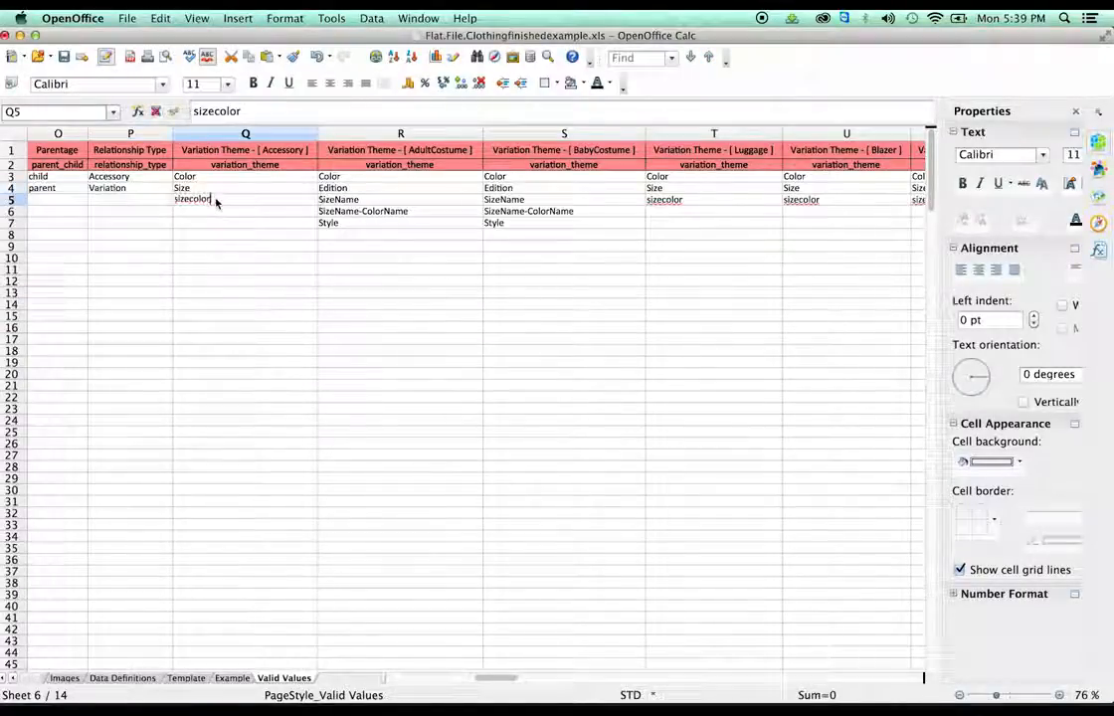
pyautogui.doubleClick(217, 201)
pyautogui.moveTo(217, 201); pyautogui.dragTo(171, 192)
pyautogui.press('super+c')
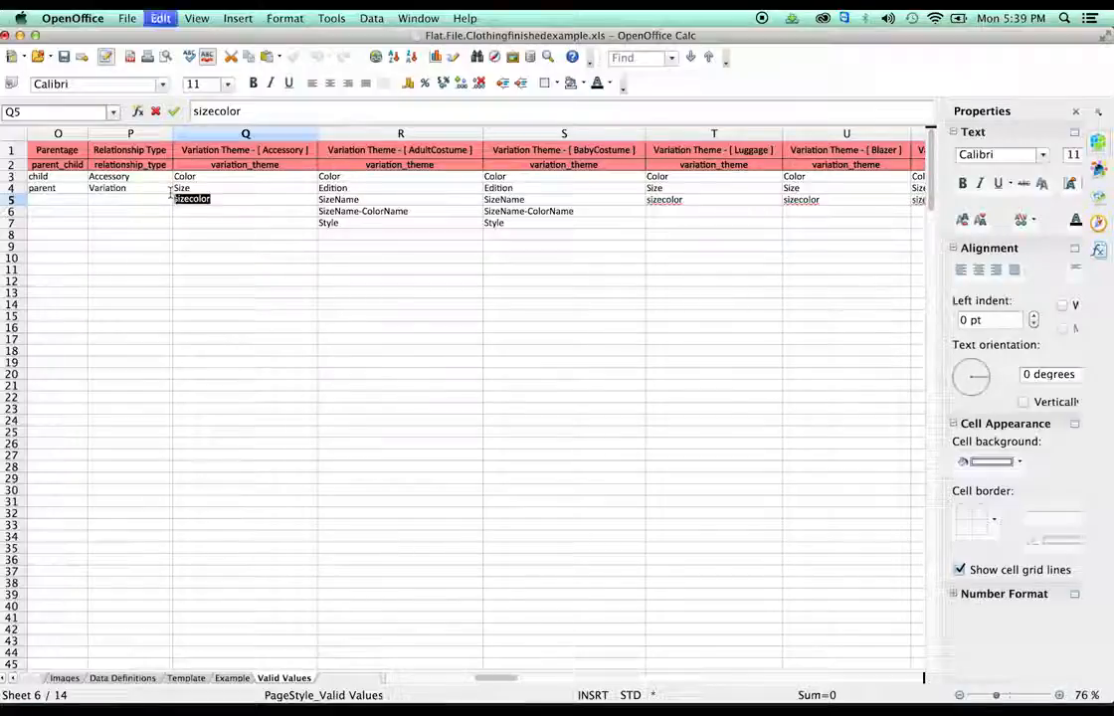
pyautogui.click(209, 224)
pyautogui.click(194, 179)
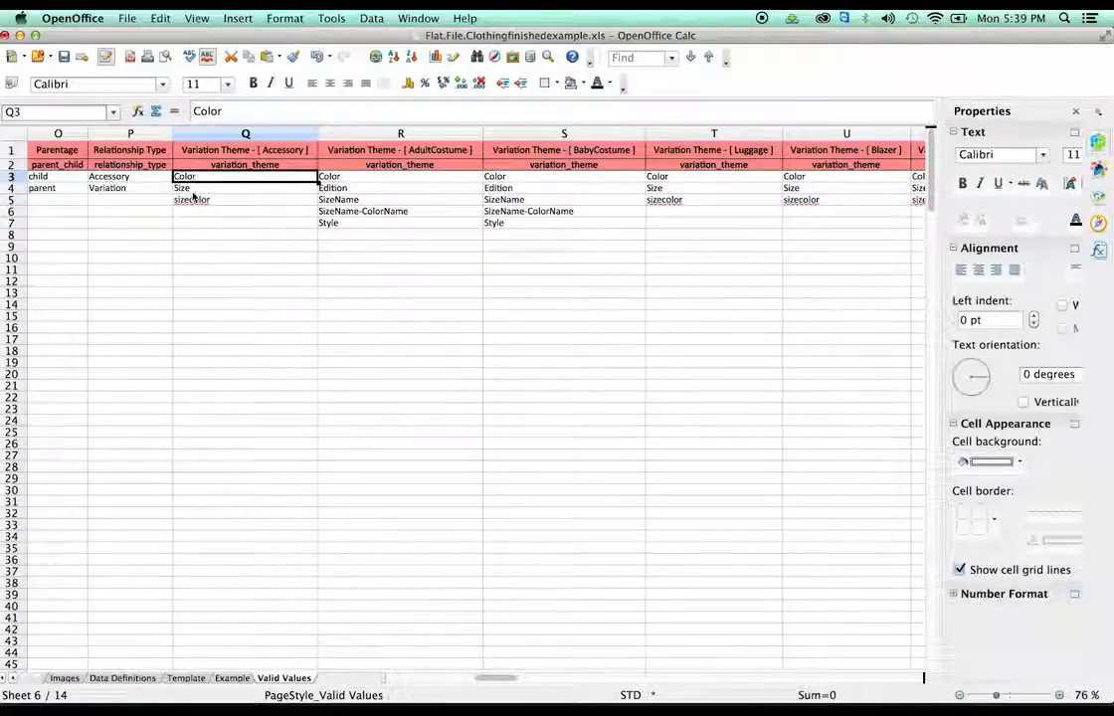
pyautogui.click(183, 188)
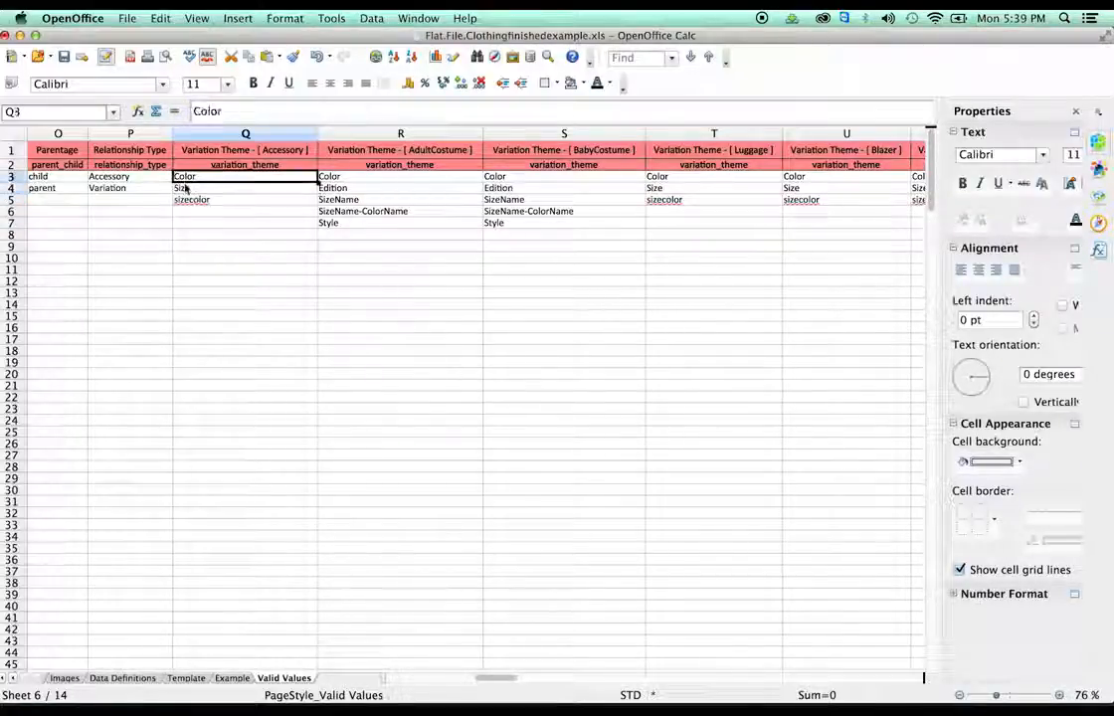
pyautogui.click(185, 187)
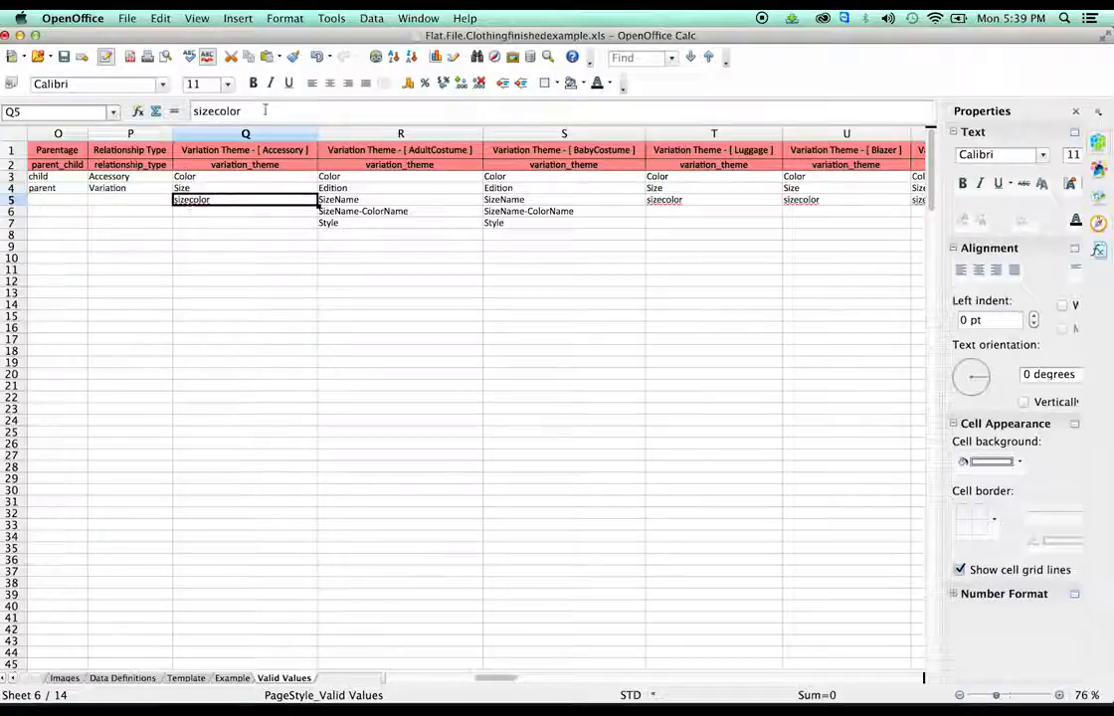
pyautogui.moveTo(242, 110); pyautogui.dragTo(195, 110)
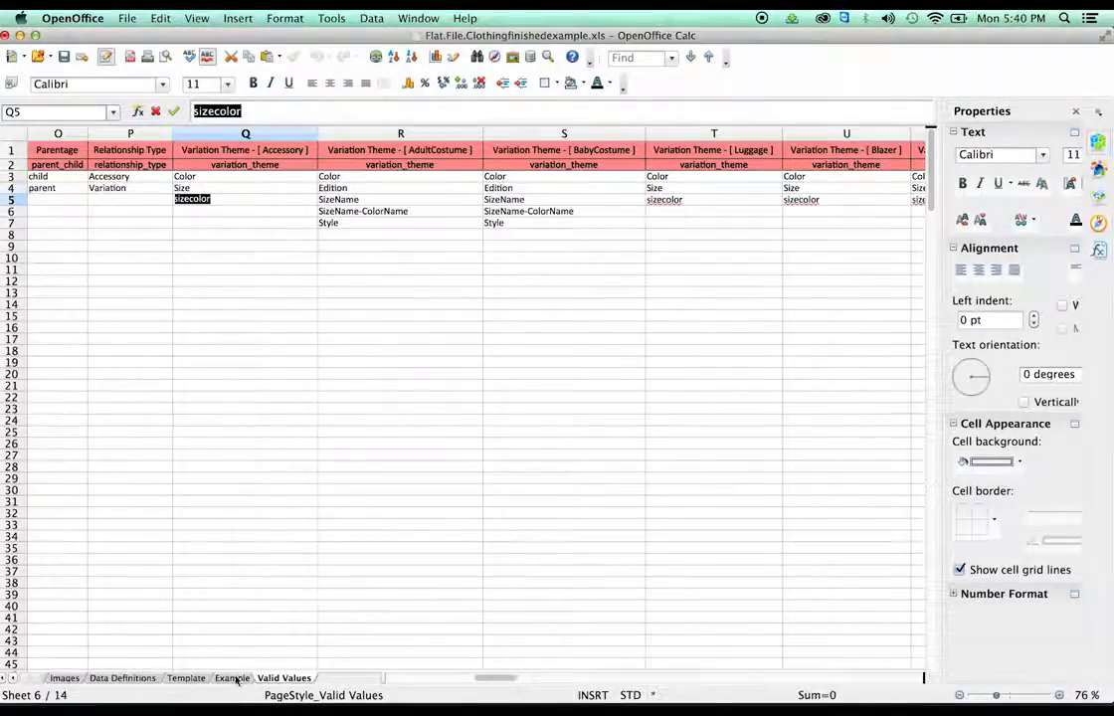
# Step: Paste sizecolor as the Variation Theme for the parent and both child rows in BU9, BU10 and BU11 of the Template sheet
pyautogui.click(186, 677)
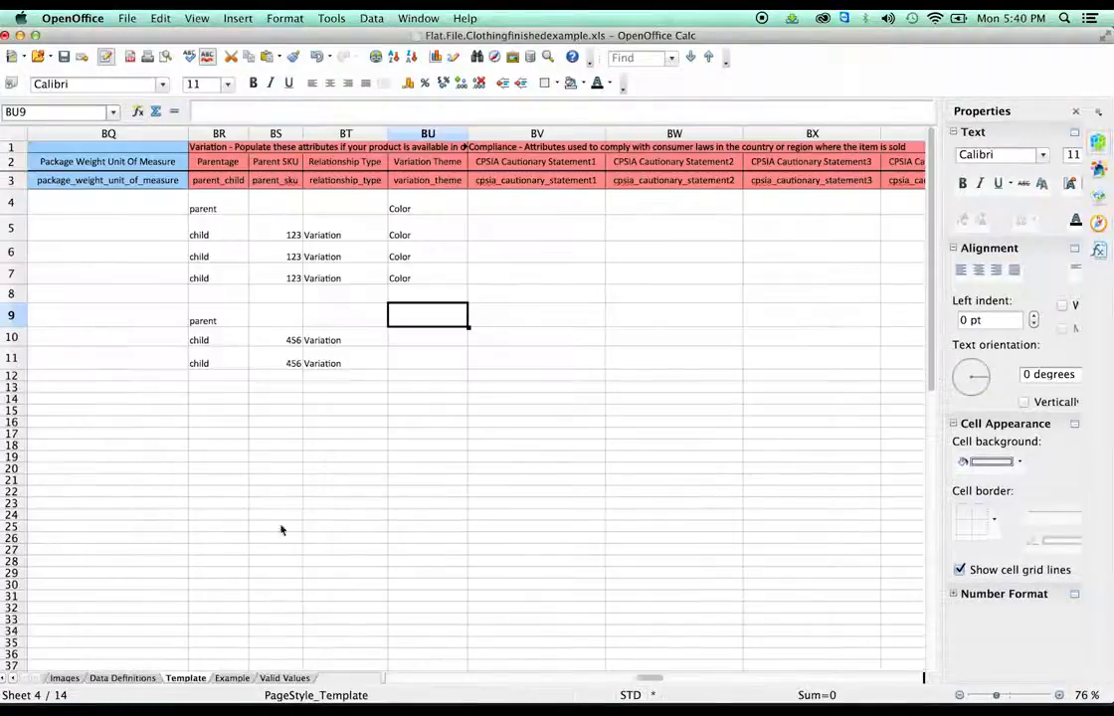
pyautogui.doubleClick(415, 320)
pyautogui.press('super+v')
pyautogui.doubleClick(420, 343)
pyautogui.press('super+v')
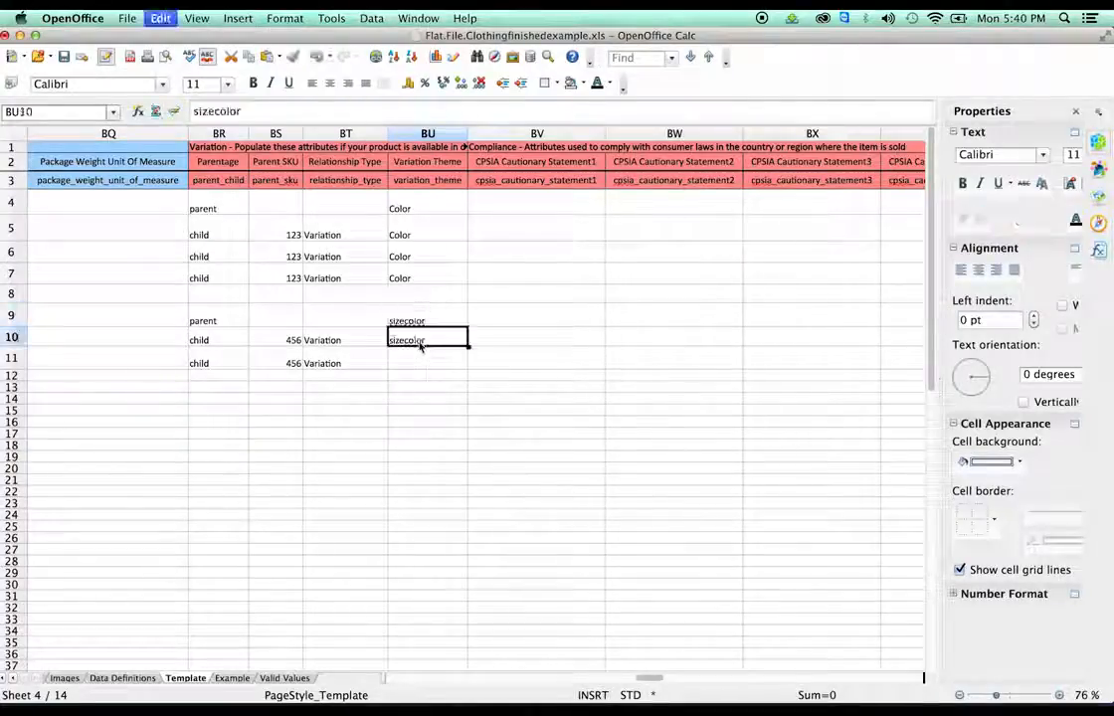
pyautogui.doubleClick(428, 363)
pyautogui.press('super+v')
pyautogui.press('Return')
pyautogui.click(530, 365)
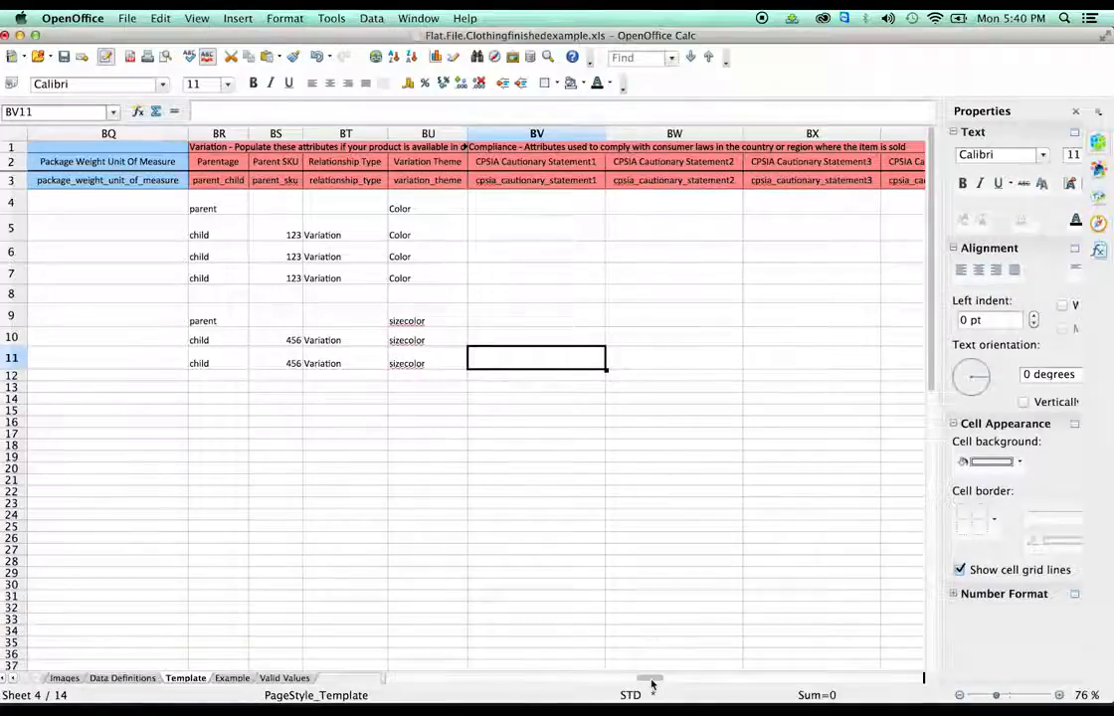
# Step: Enter the Colour as Navy in CK11 and Solid Aqua in CK10
pyautogui.moveTo(652, 682); pyautogui.dragTo(690, 682)
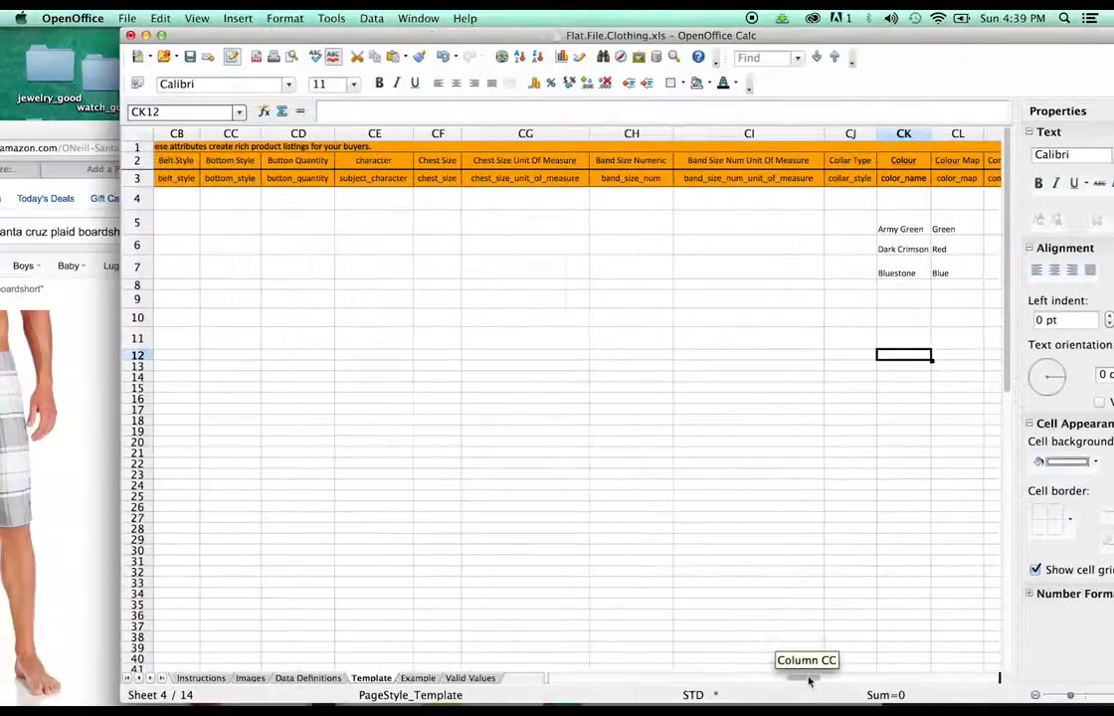
pyautogui.moveTo(808, 681); pyautogui.dragTo(814, 681)
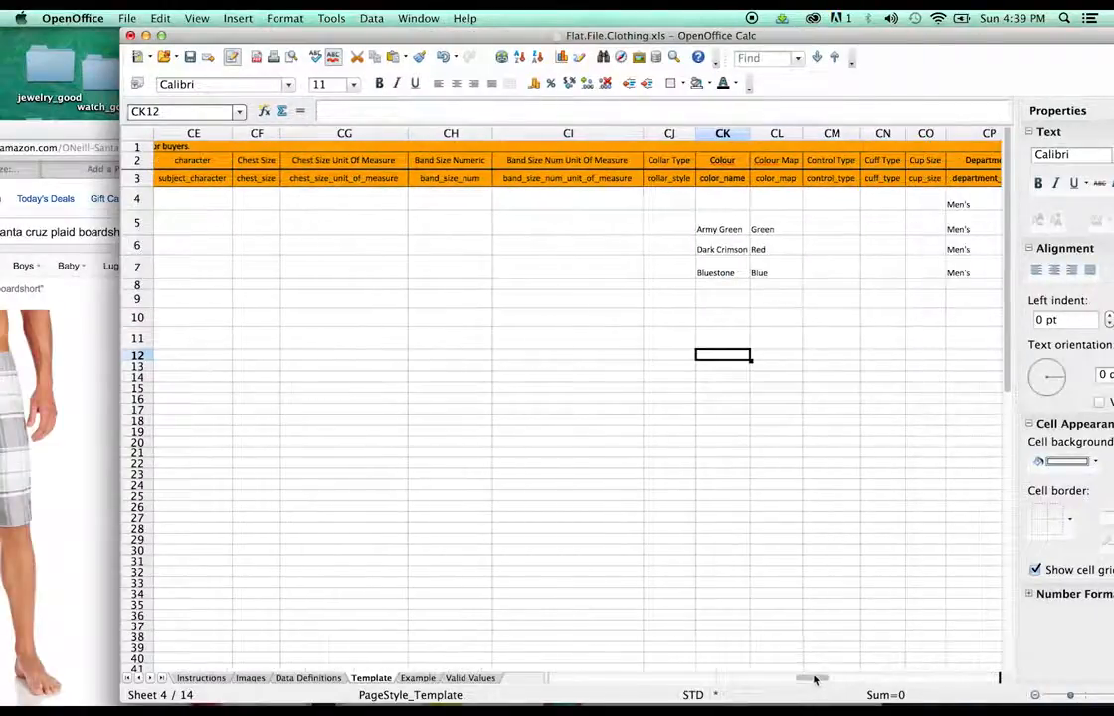
pyautogui.doubleClick(722, 343)
pyautogui.write('Navy')
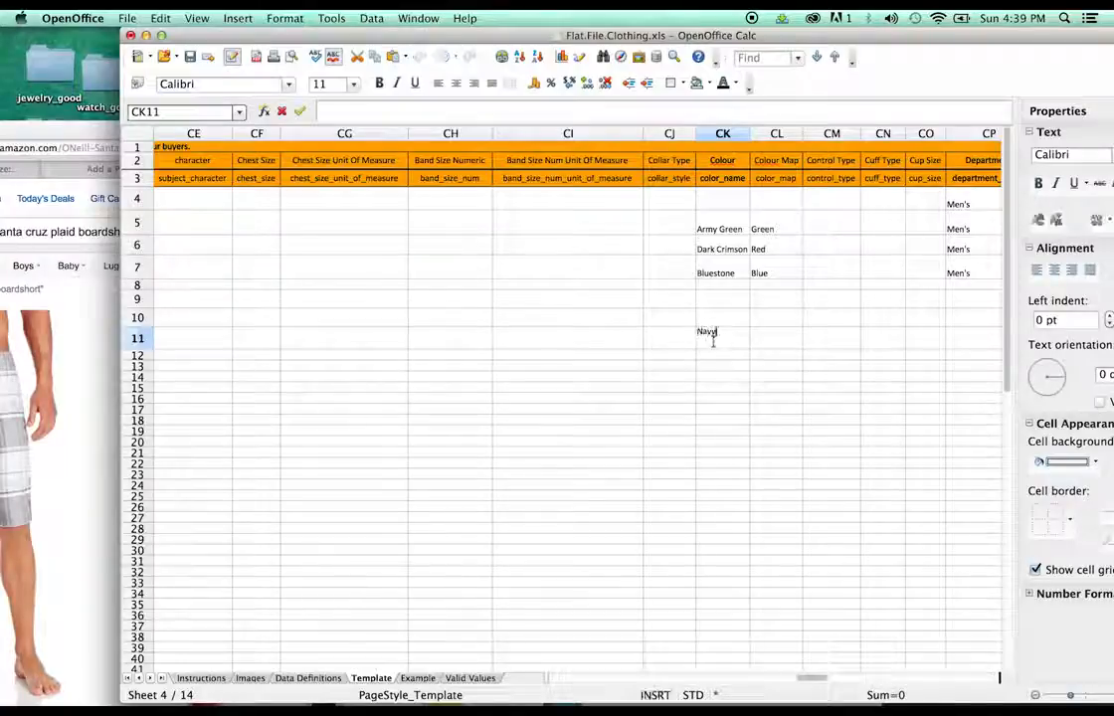
pyautogui.click(722, 328)
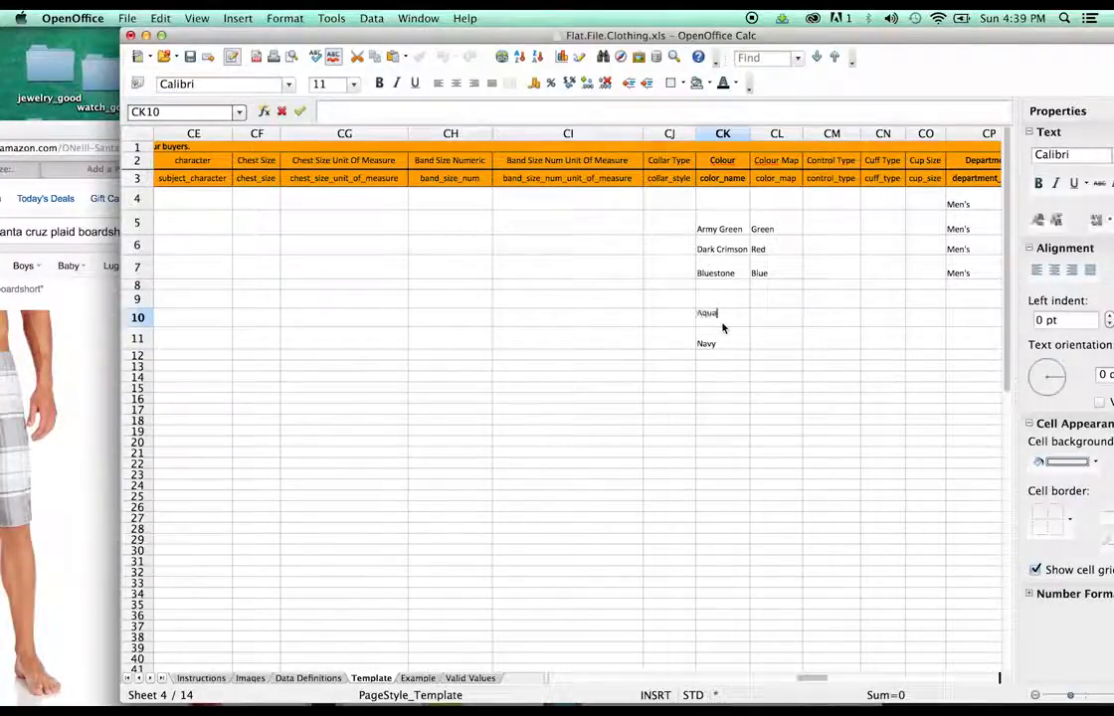
pyautogui.write('Solid')
pyautogui.hscroll(2, 687, 455)
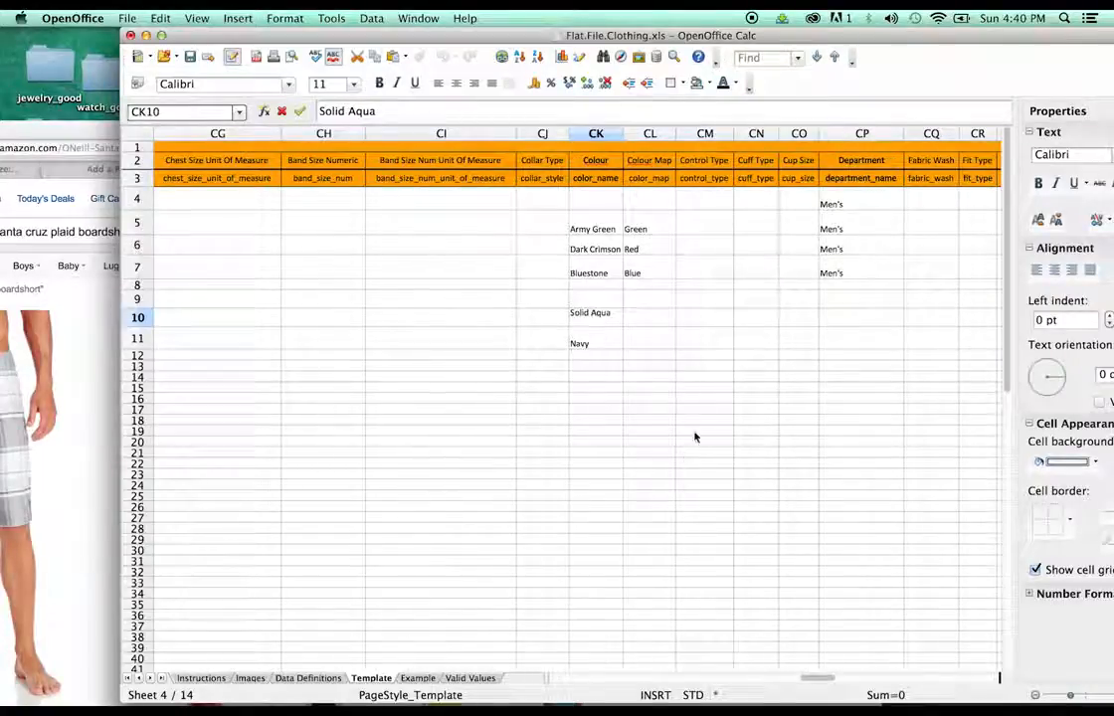
pyautogui.click(651, 356)
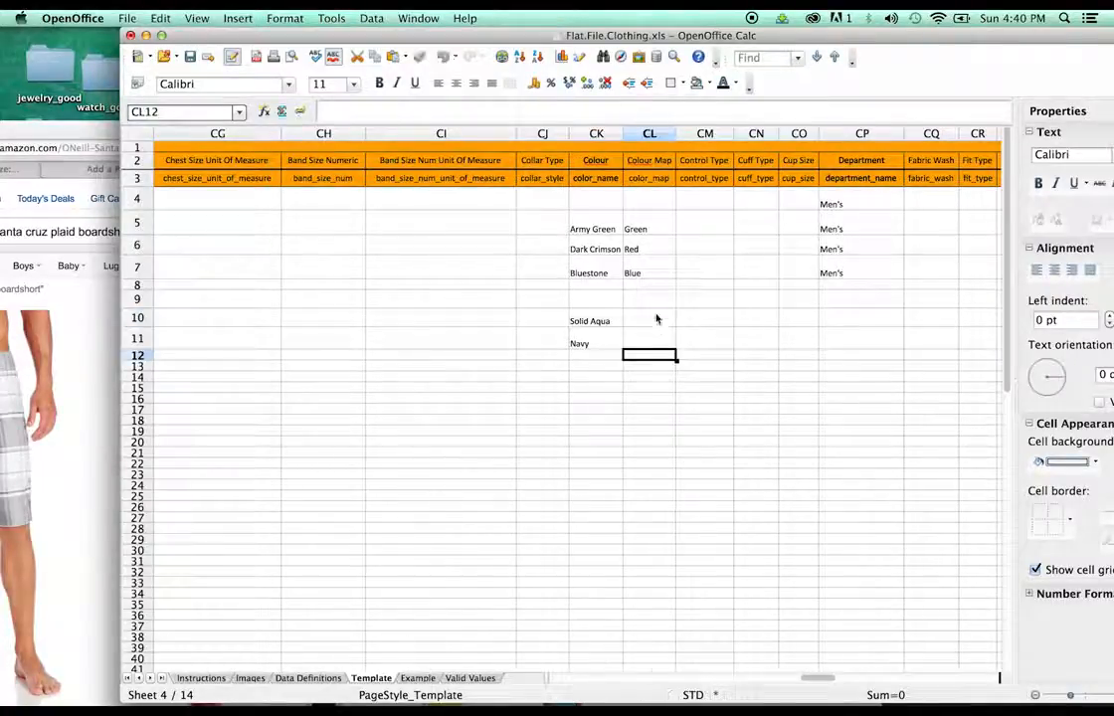
# Step: Copy Turquoise from the Colour Map list on the Valid Values sheet into CL10 on the Template sheet
pyautogui.click(657, 318)
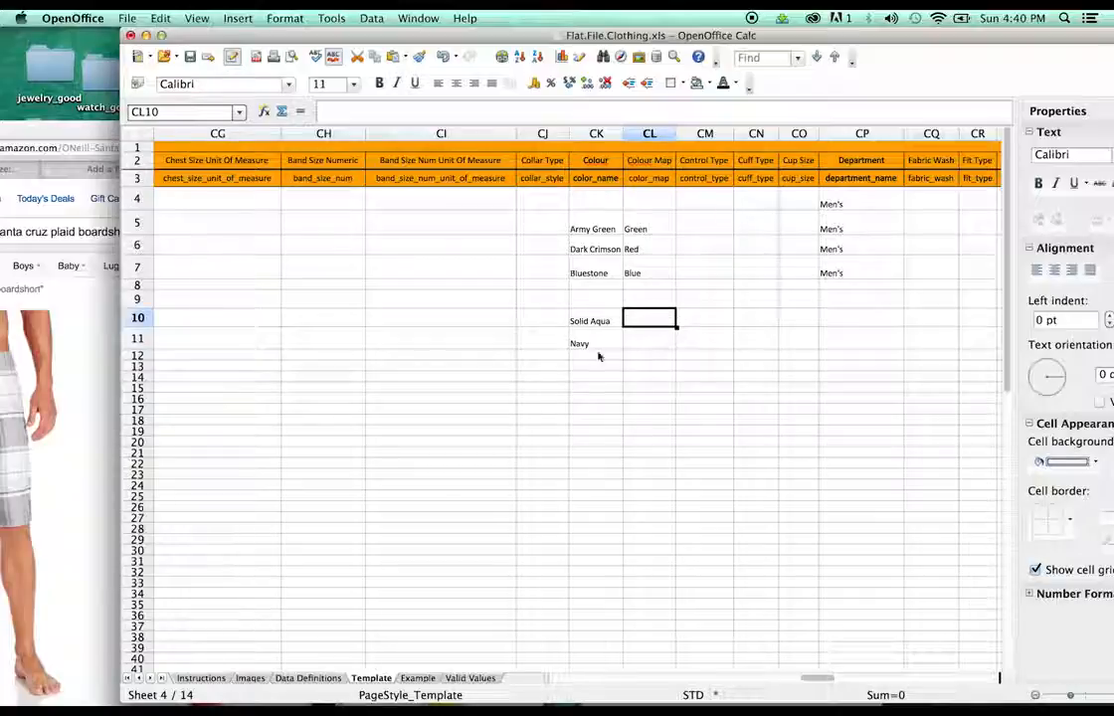
pyautogui.click(470, 678)
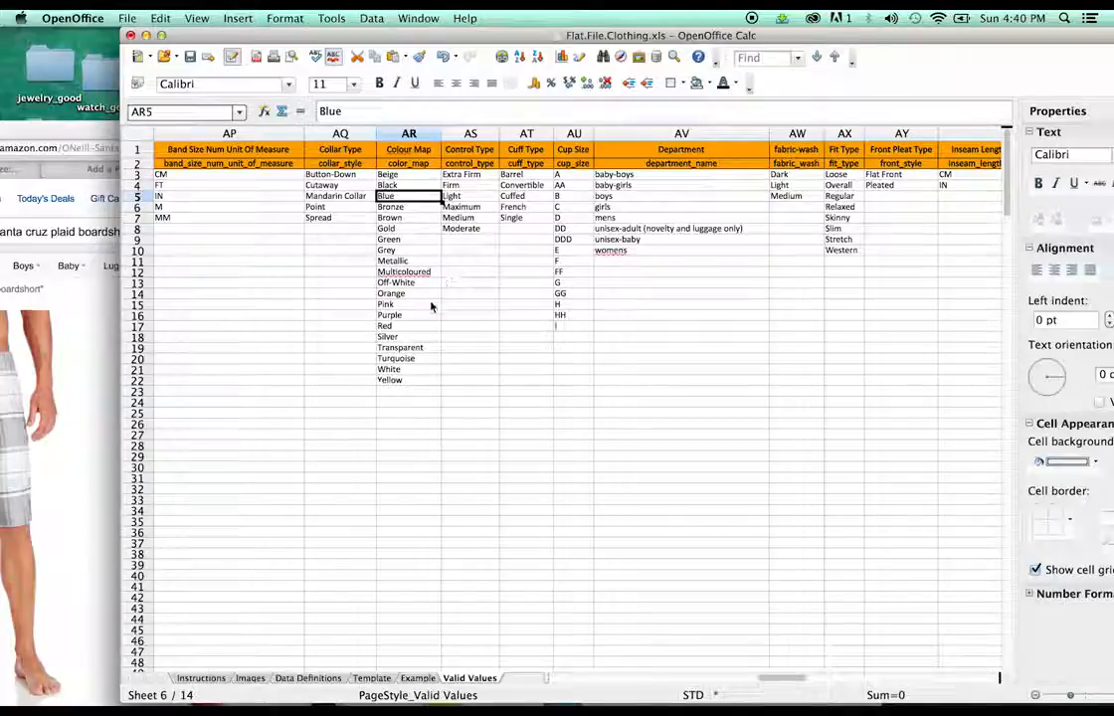
pyautogui.click(410, 360)
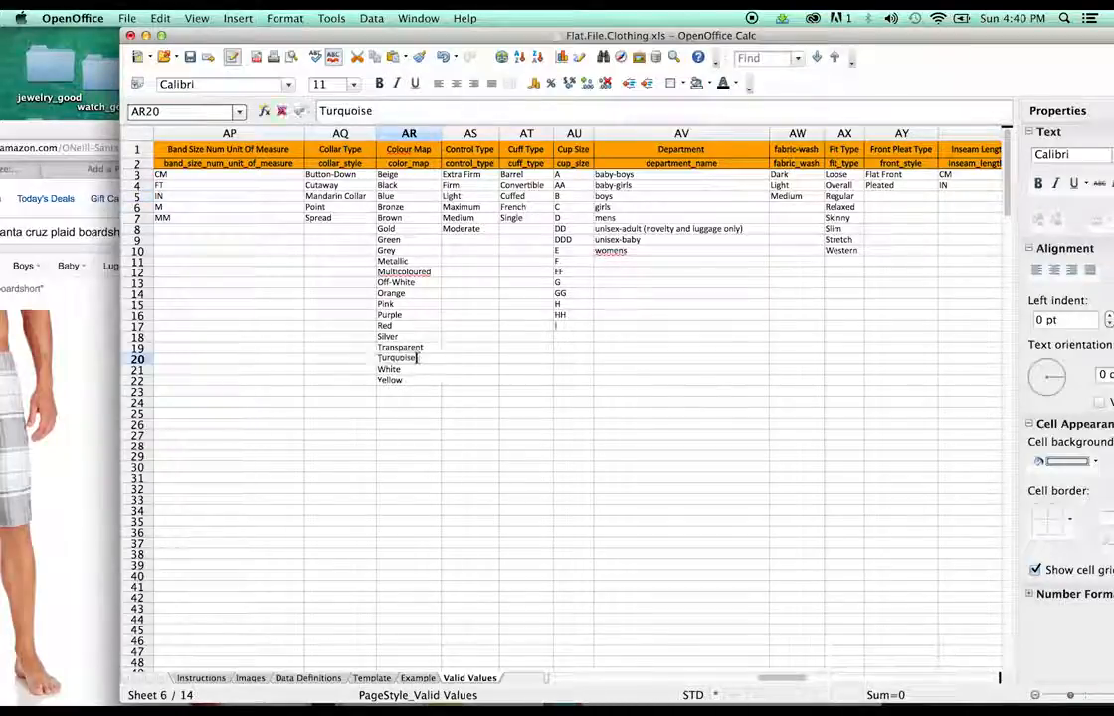
pyautogui.doubleClick(383, 359)
pyautogui.press('super+c')
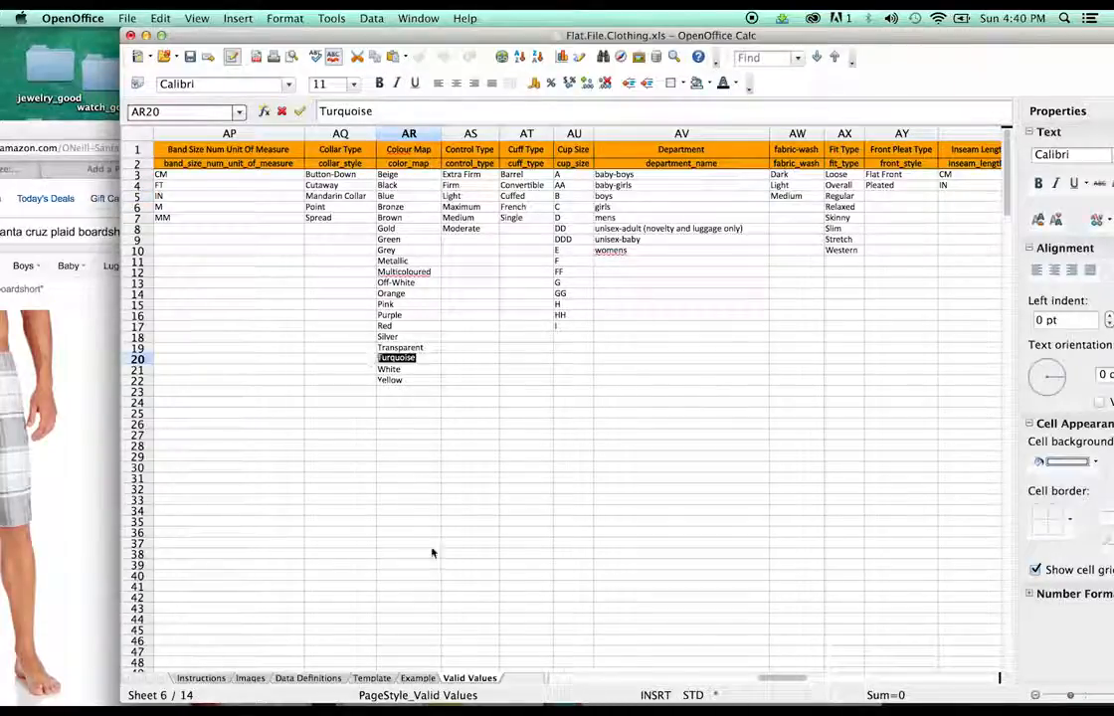
pyautogui.click(383, 679)
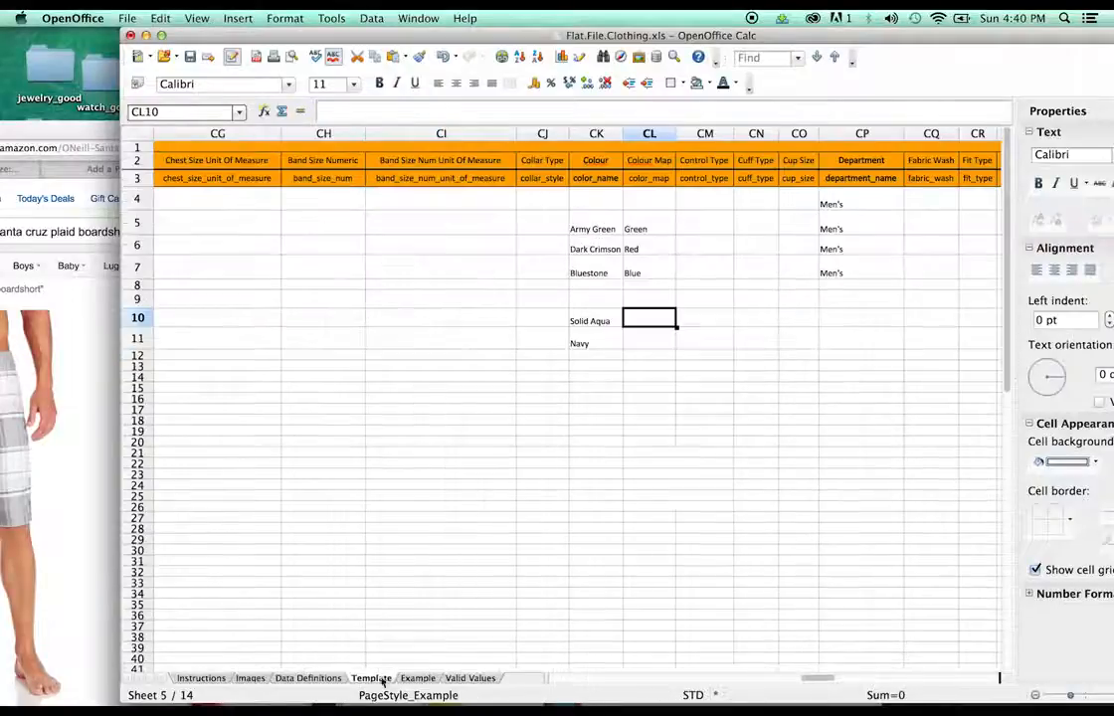
pyautogui.doubleClick(661, 325)
pyautogui.press('super+v')
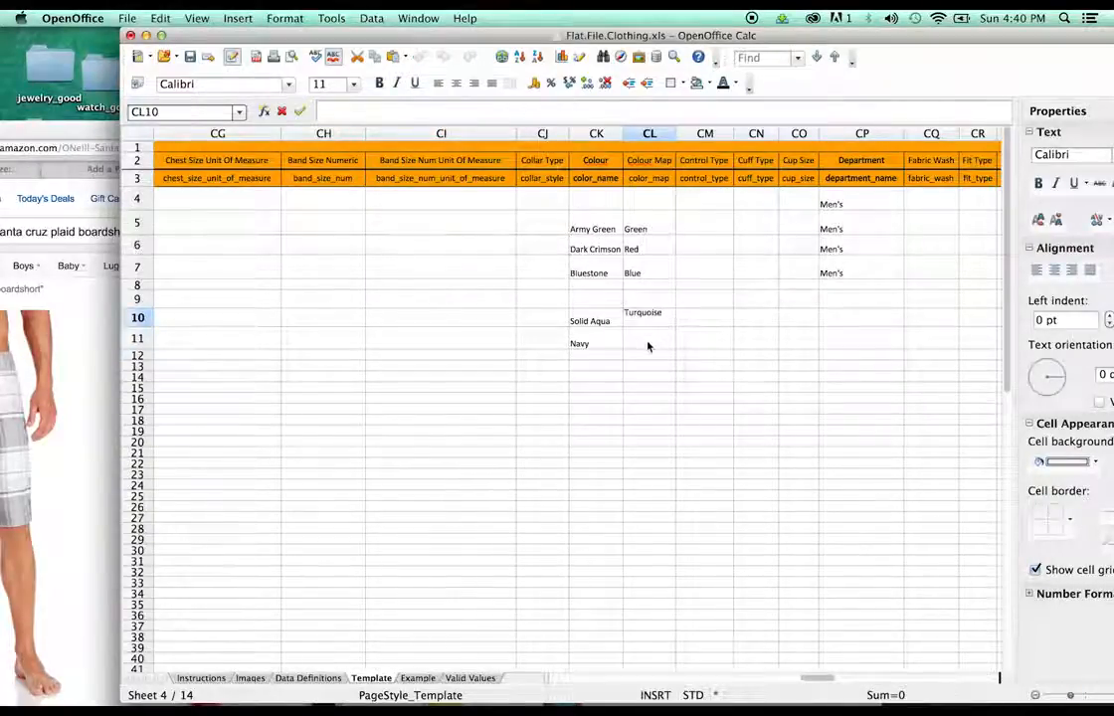
# Step: Enter Blue as the Colour Map for the Navy row in CL11 and check the allowed values on the Valid Values sheet
pyautogui.doubleClick(647, 344)
pyautogui.write('Blue')
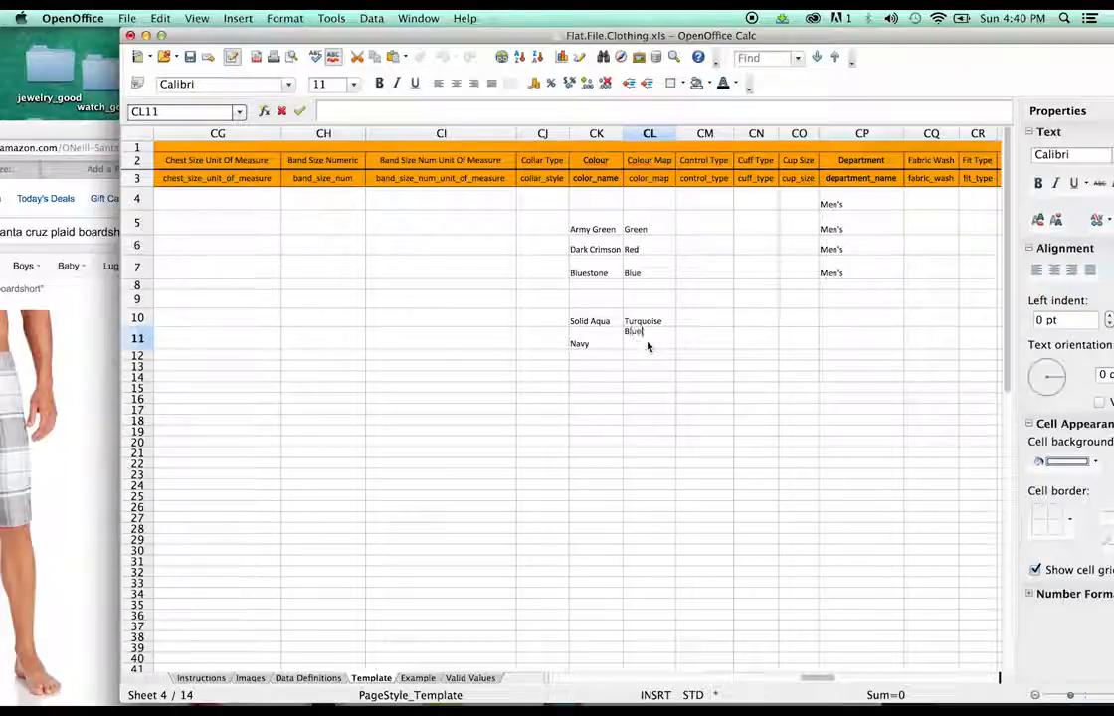
pyautogui.click(703, 356)
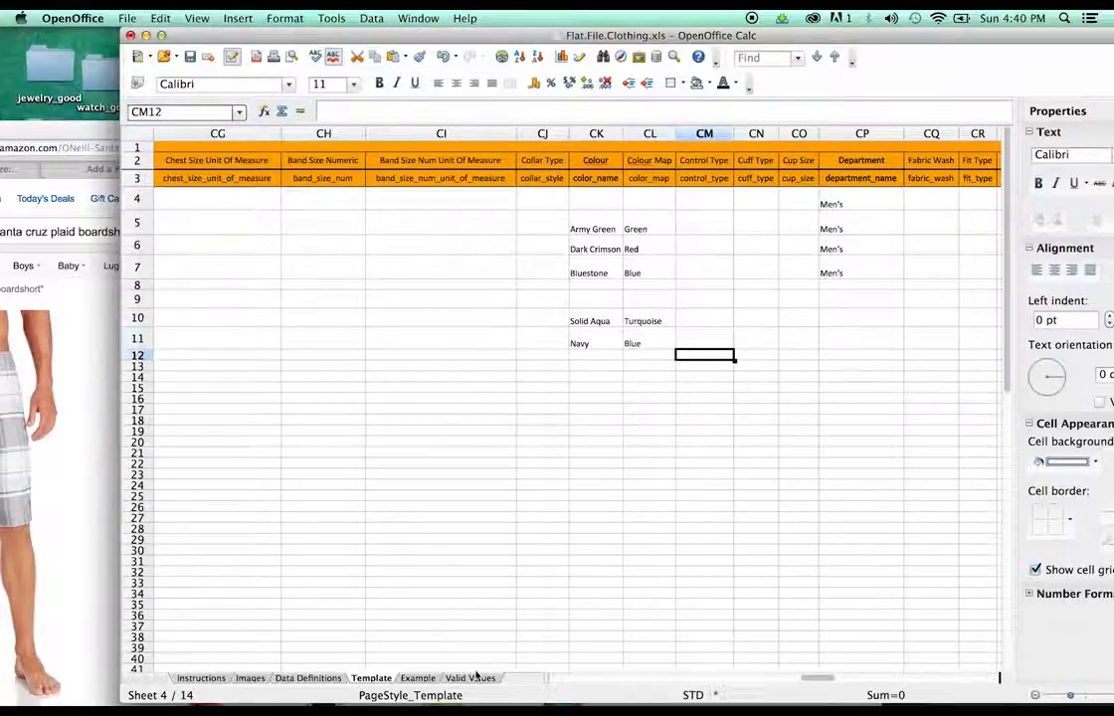
pyautogui.click(470, 678)
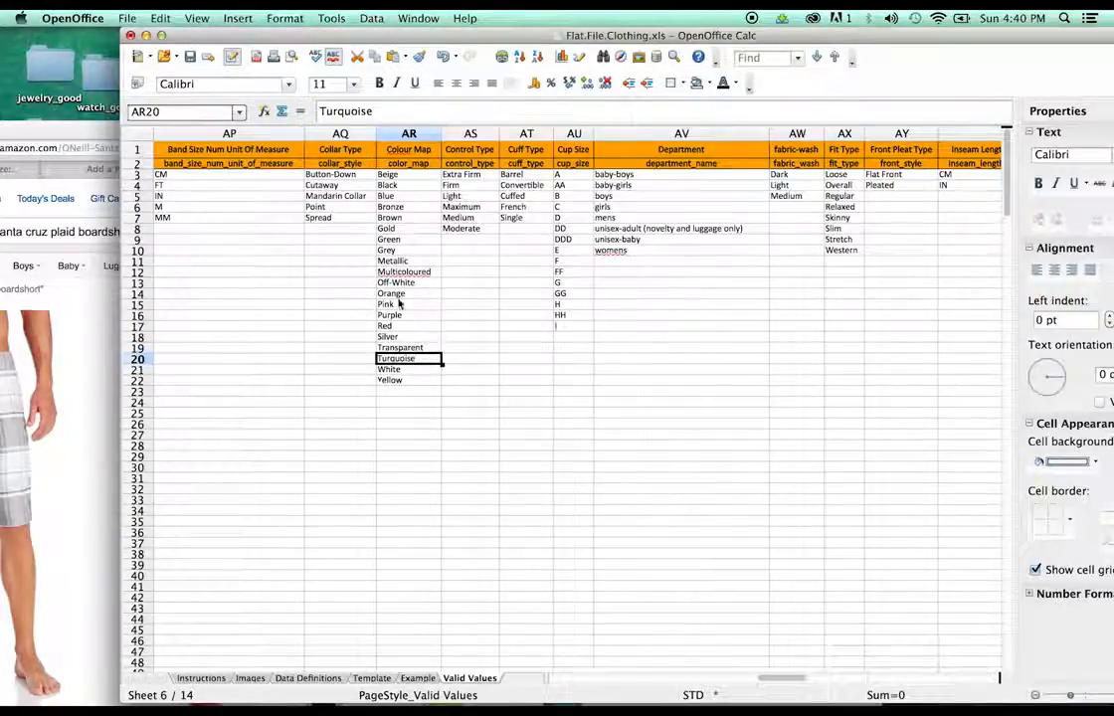
pyautogui.click(392, 680)
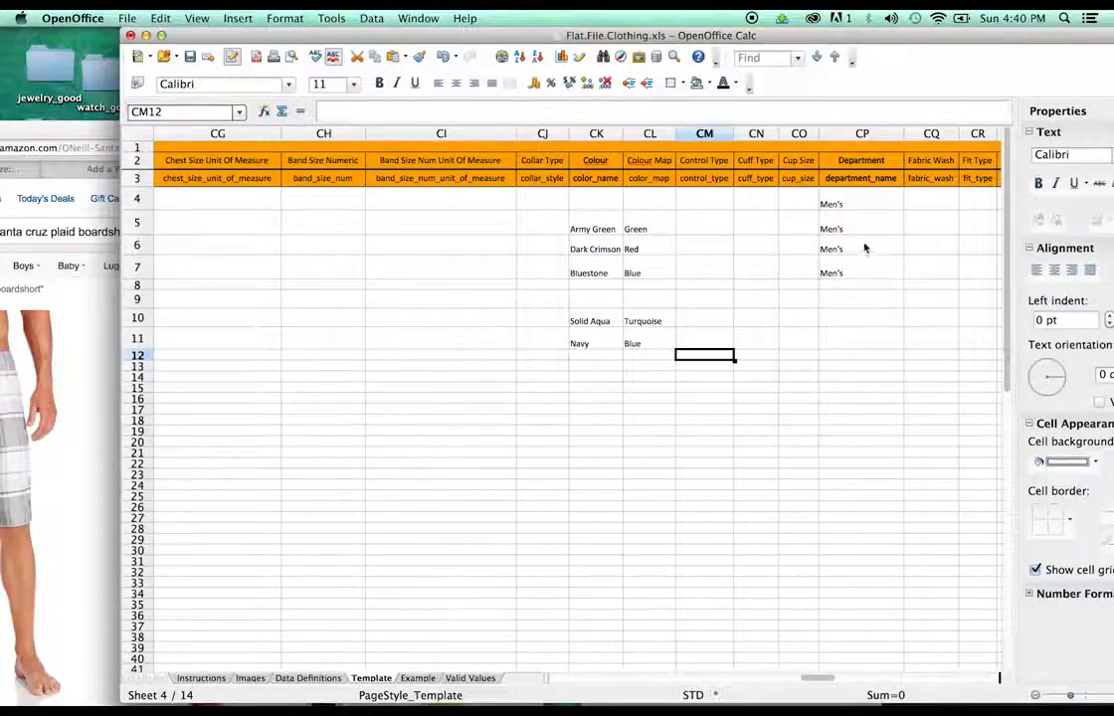
# Step: Enter Men's as the Department for both child rows in CP10 and CP11
pyautogui.click(853, 285)
pyautogui.click(854, 276)
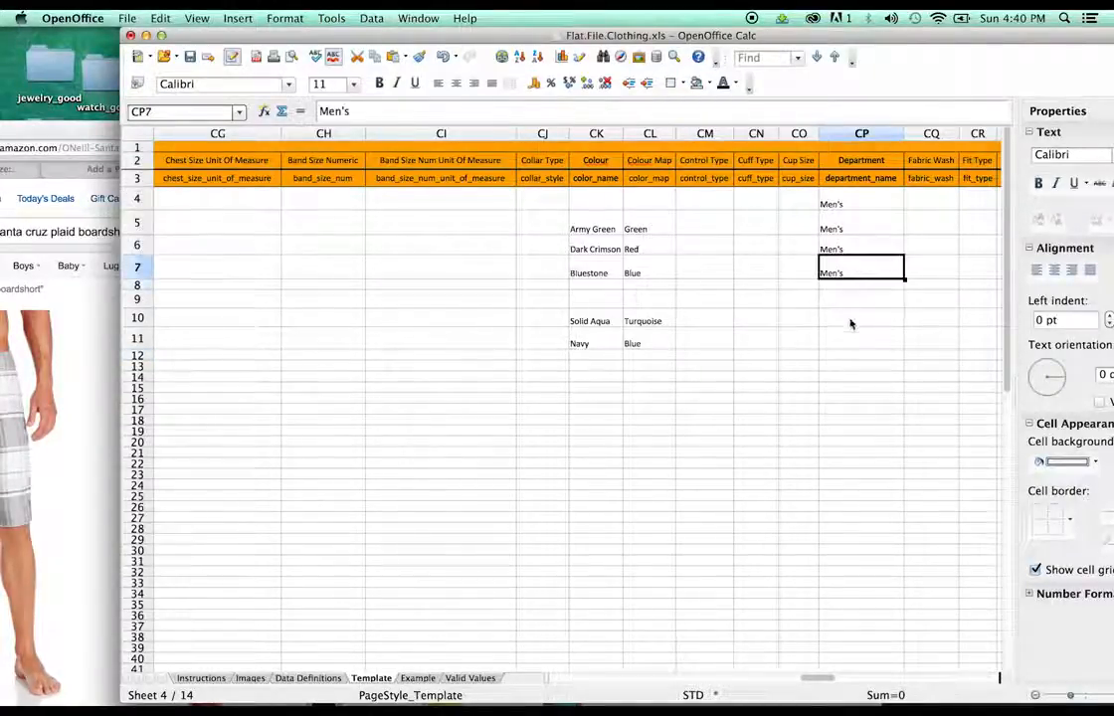
pyautogui.click(852, 320)
pyautogui.write("Men's")
pyautogui.click(848, 341)
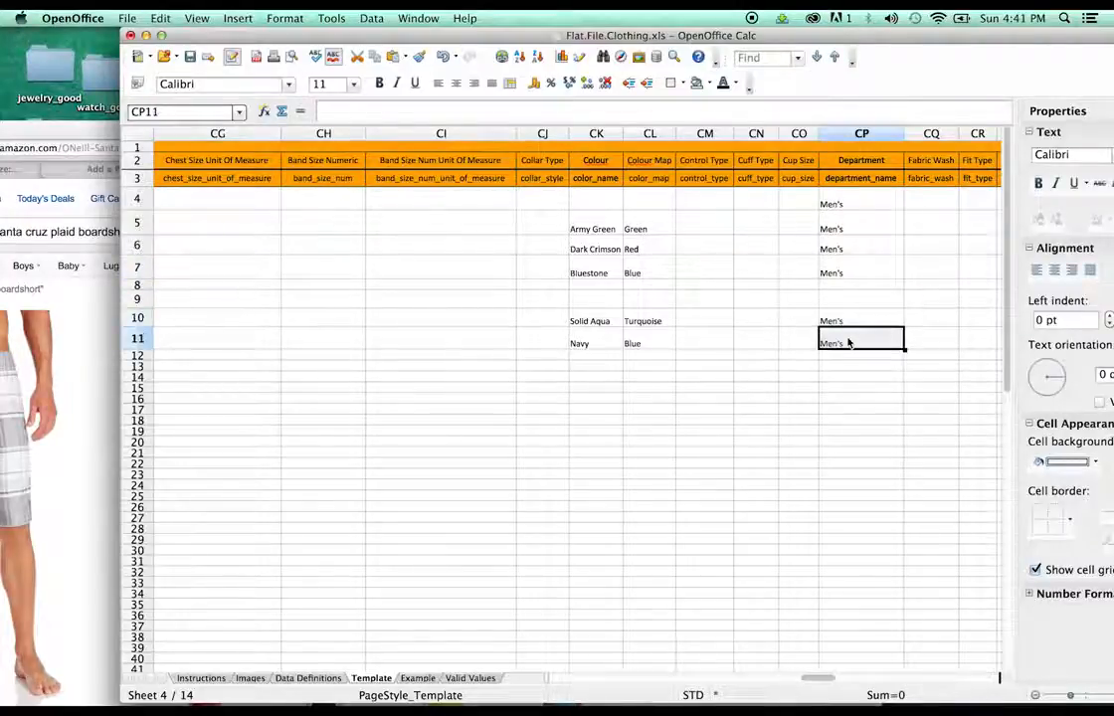
# Step: Enter the WaistSize values 34 and 30 and shift them down one row into ED10 and ED11
pyautogui.moveTo(830, 680); pyautogui.dragTo(901, 665)
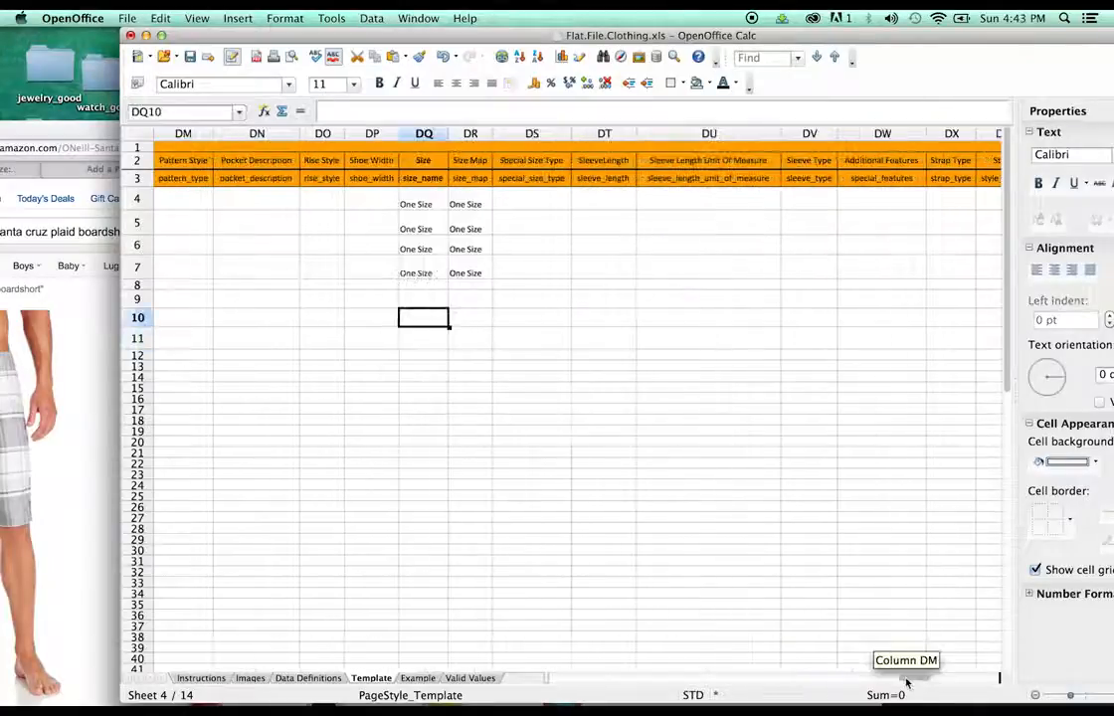
pyautogui.moveTo(903, 674); pyautogui.dragTo(928, 677)
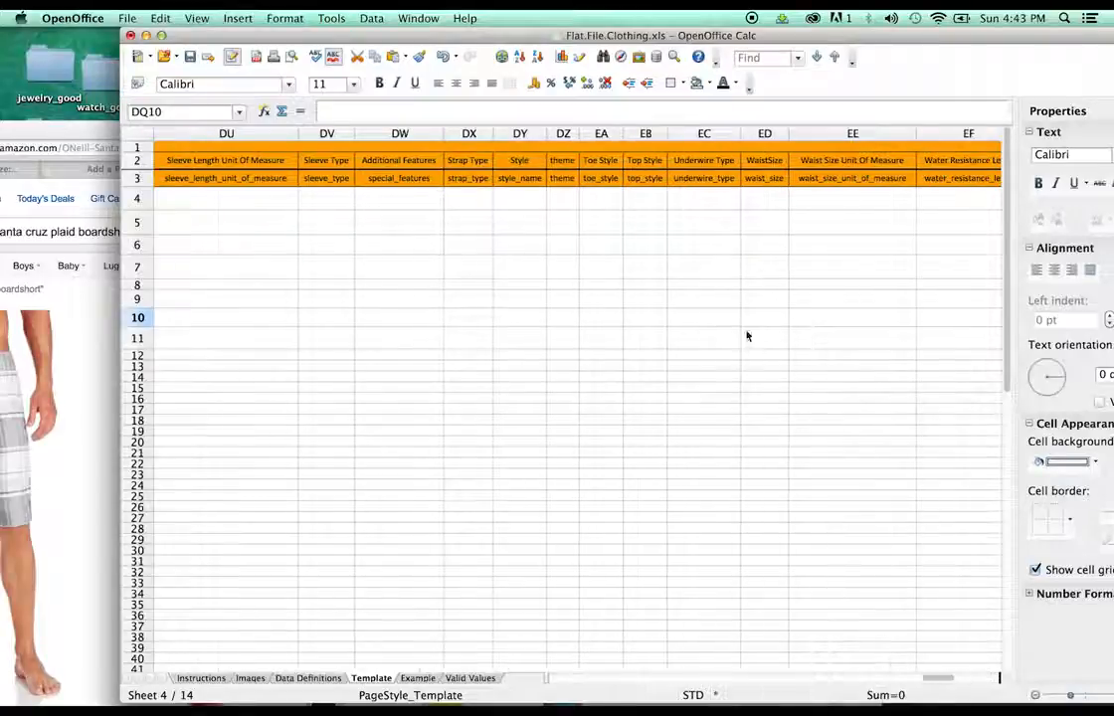
pyautogui.doubleClick(761, 316)
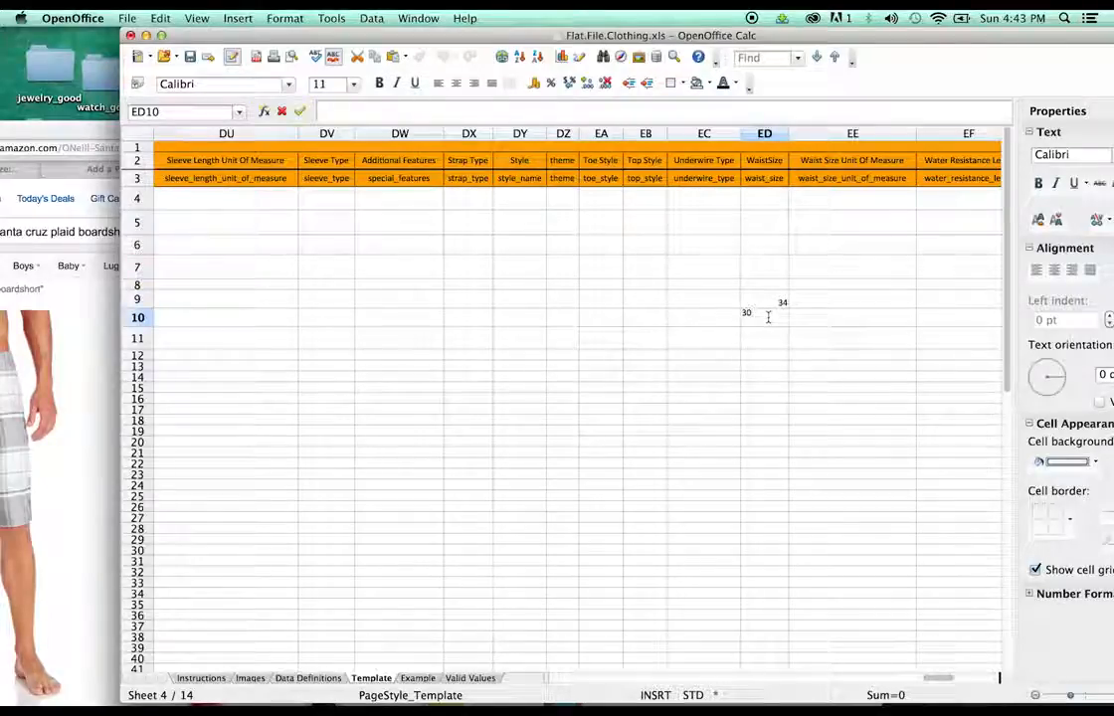
pyautogui.click(712, 365)
pyautogui.click(759, 323)
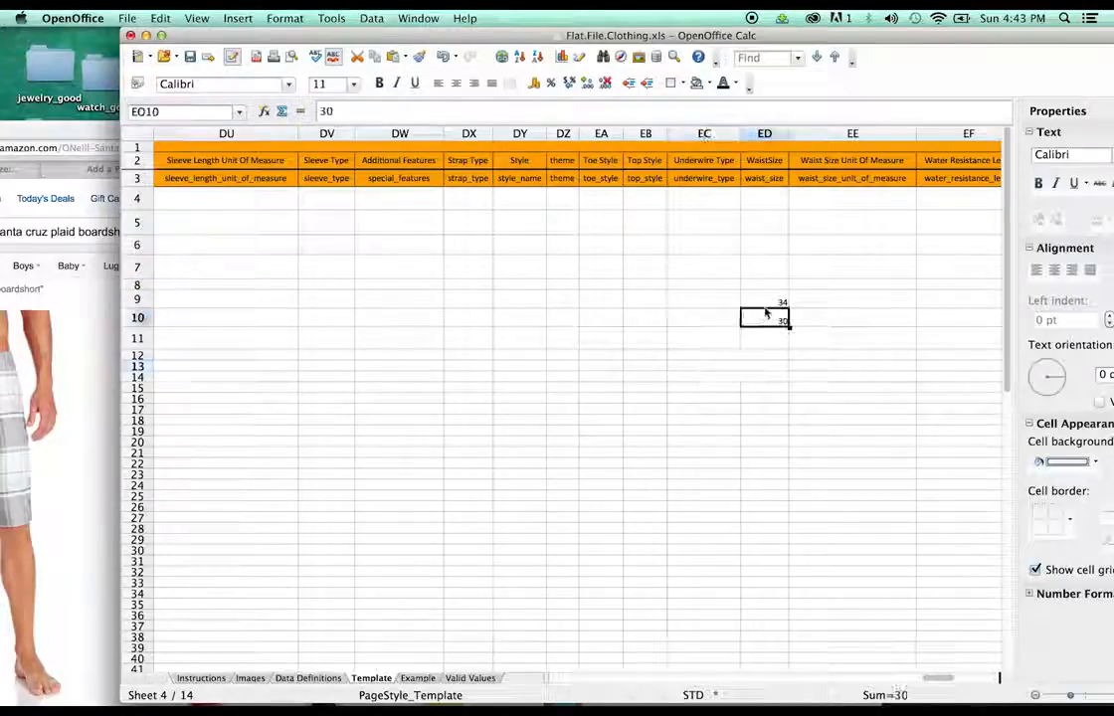
pyautogui.moveTo(765, 313); pyautogui.dragTo(771, 341)
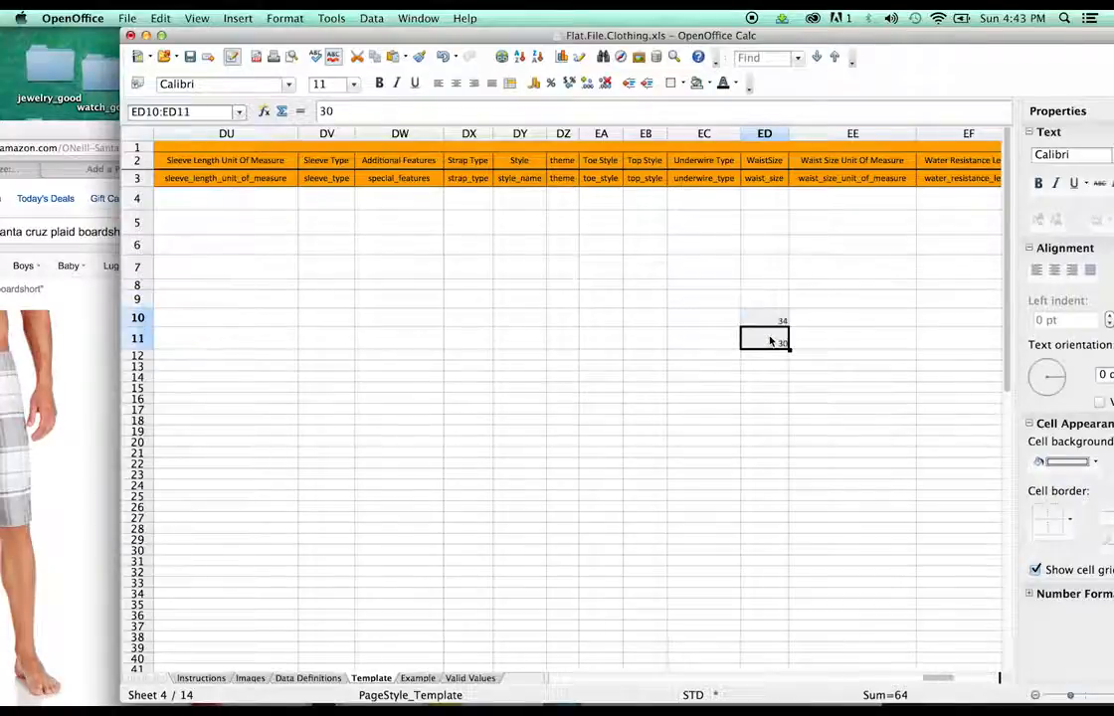
pyautogui.click(751, 400)
pyautogui.moveTo(930, 678); pyautogui.dragTo(953, 675)
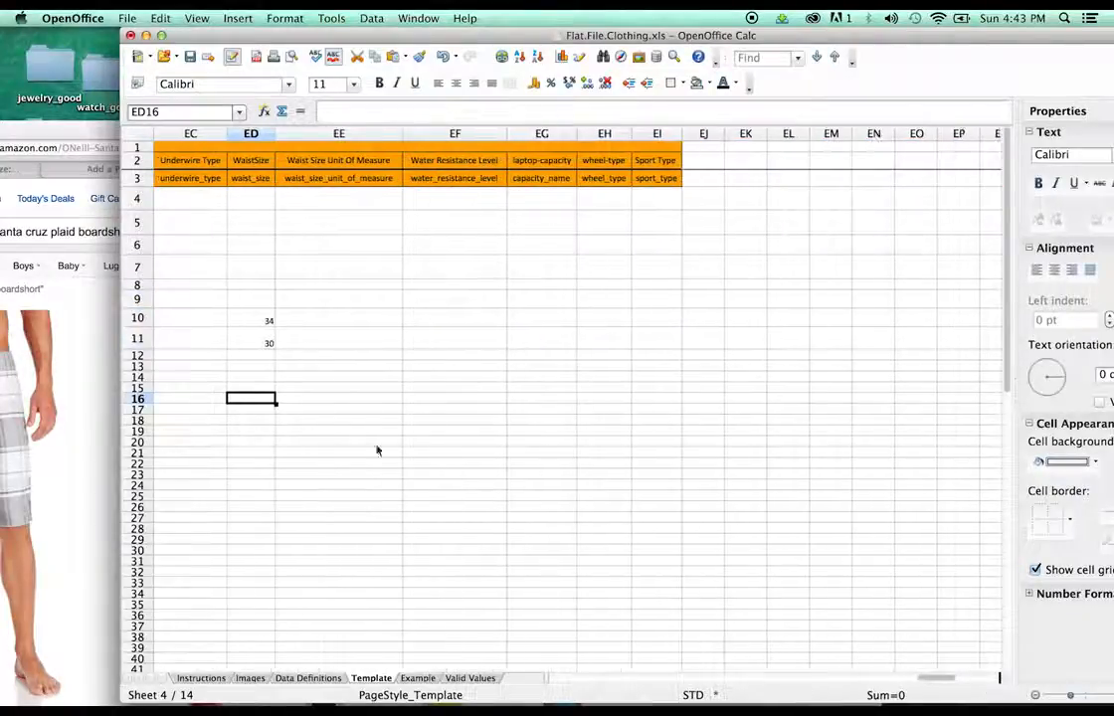
# Step: Search the Valid Values sheet for "waist" to check the allowed Waist Size Unit Of Measure values
pyautogui.click(304, 325)
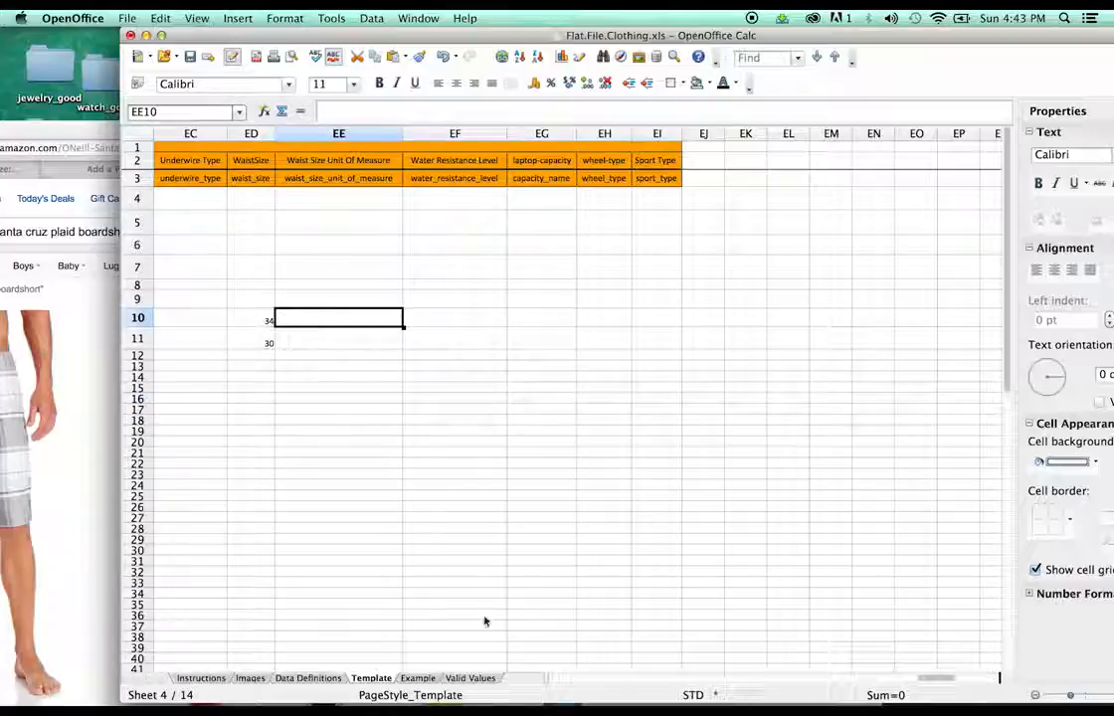
pyautogui.click(468, 677)
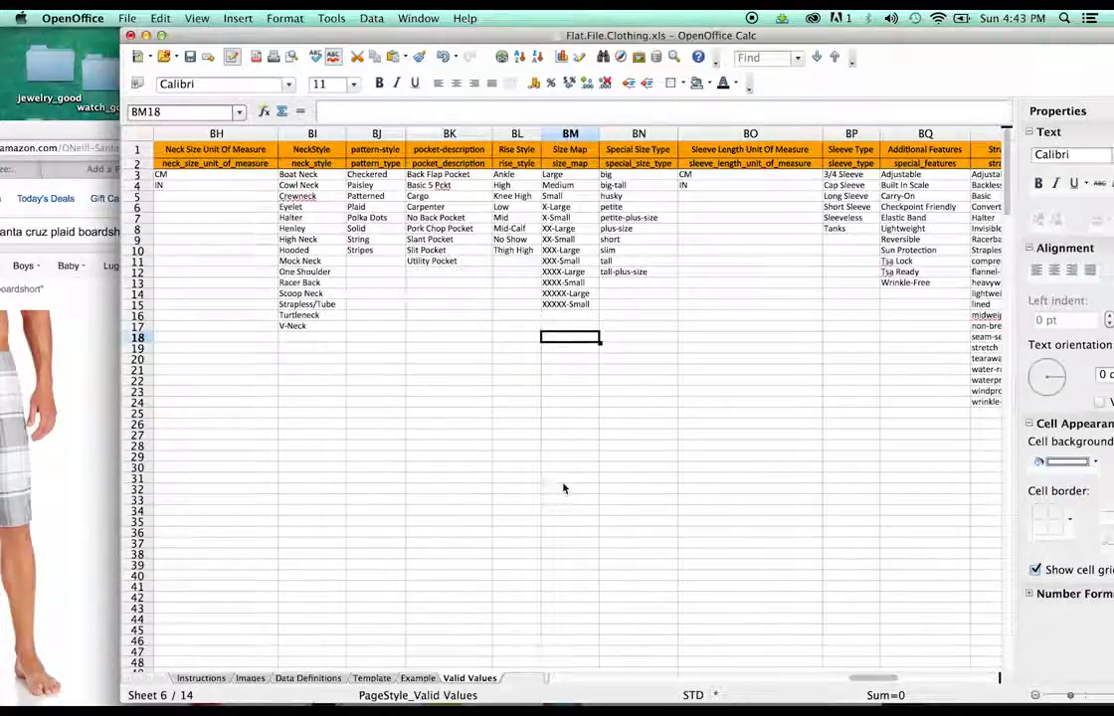
pyautogui.press('super+f')
pyautogui.write('waist')
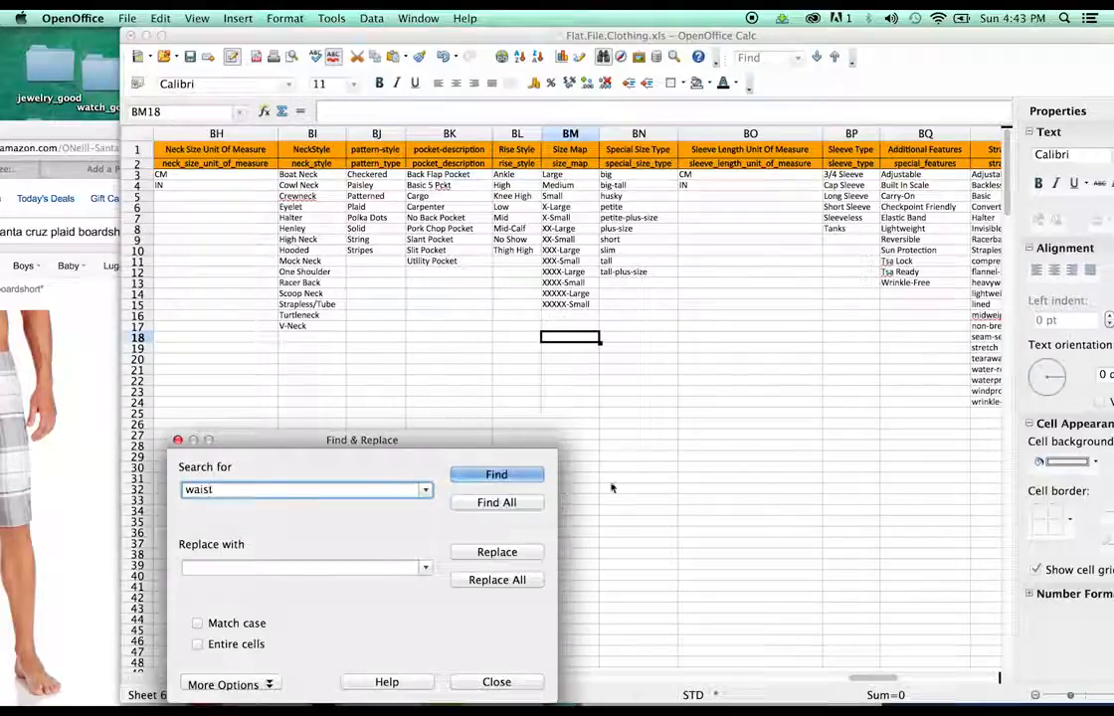
pyautogui.click(527, 478)
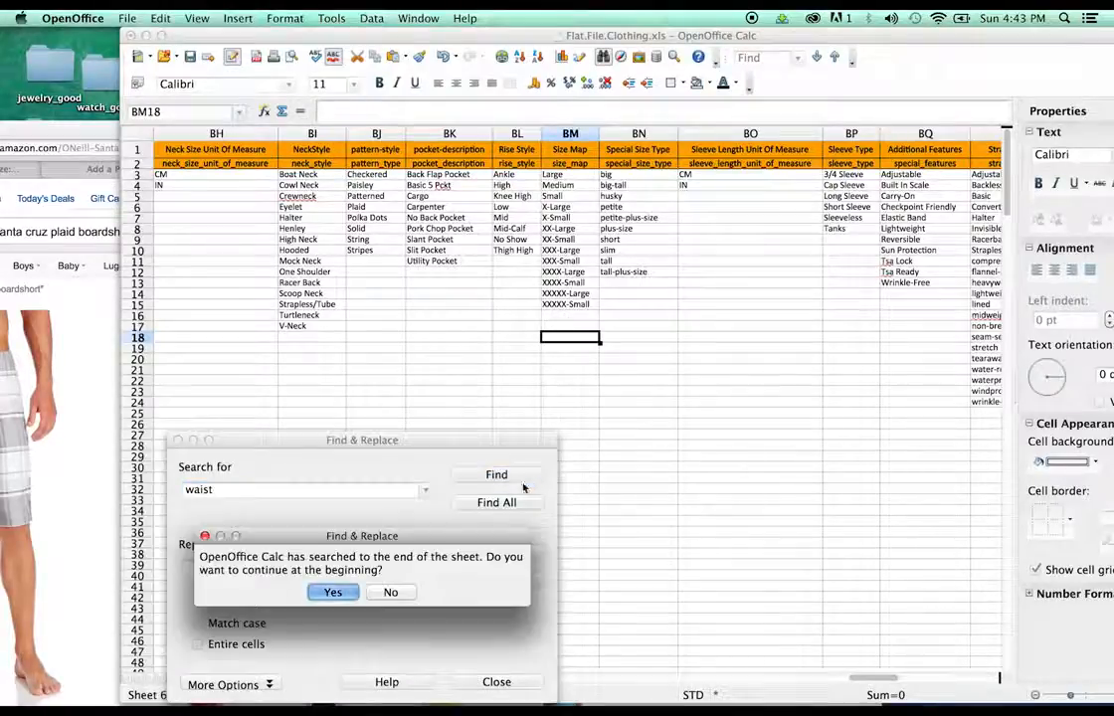
pyautogui.click(331, 593)
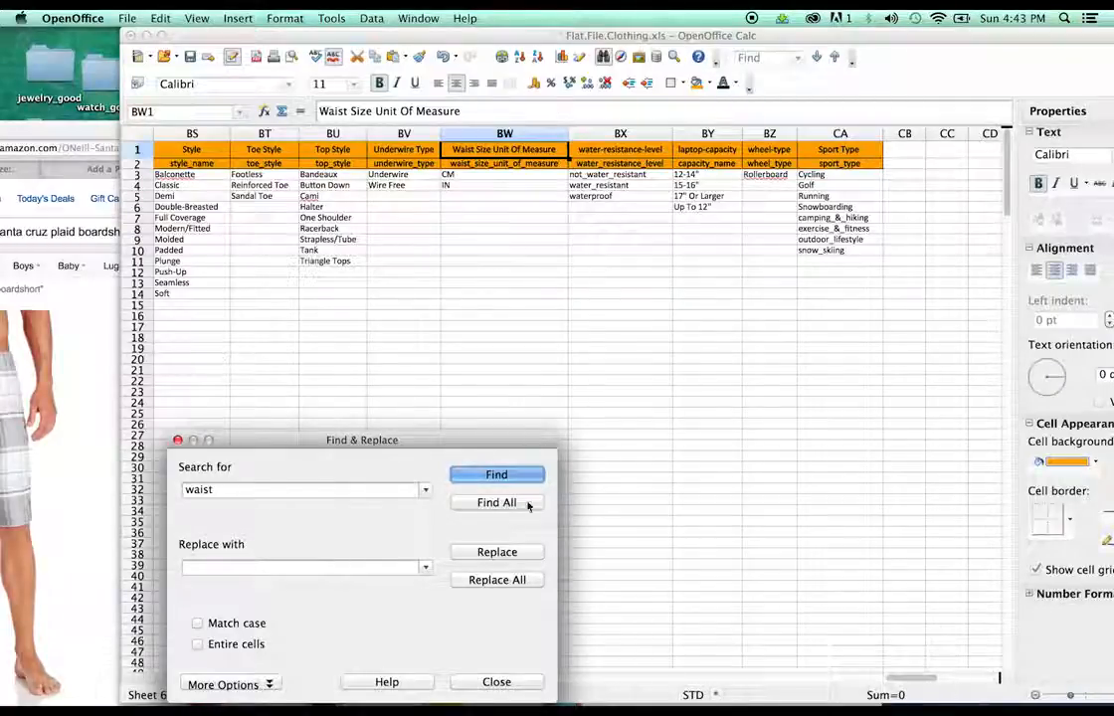
pyautogui.click(498, 685)
# Step: Enter IN as the Waist Size Unit Of Measure for both child rows in EE10 and EE11 on the Template sheet
pyautogui.click(371, 678)
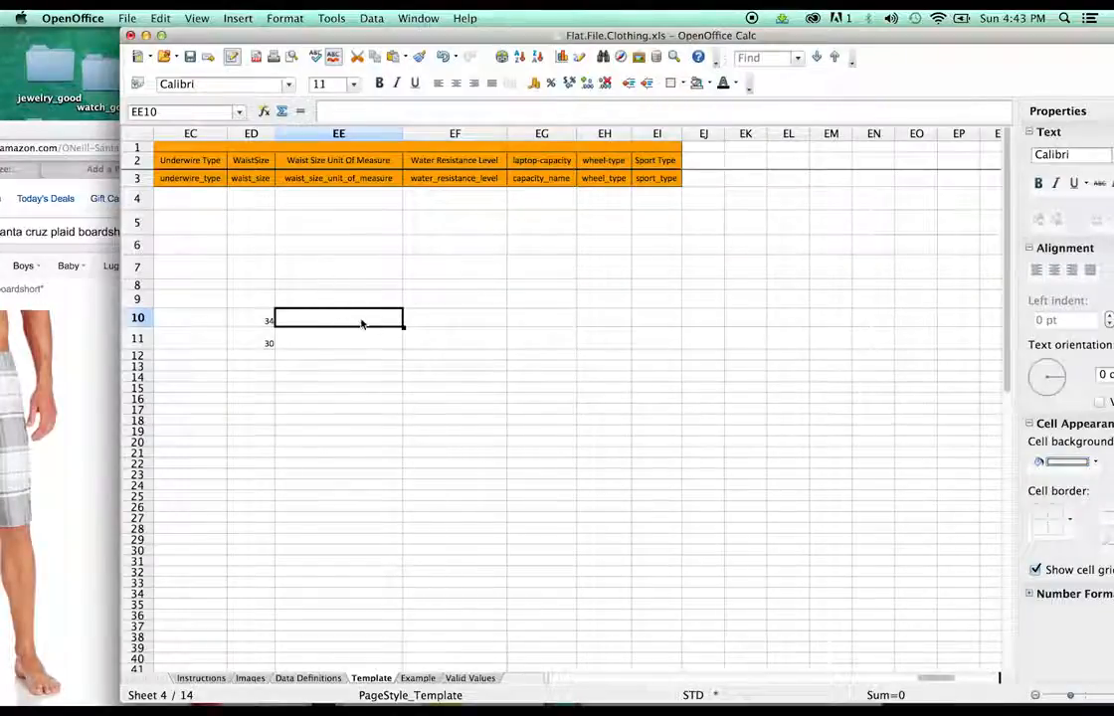
pyautogui.doubleClick(361, 323)
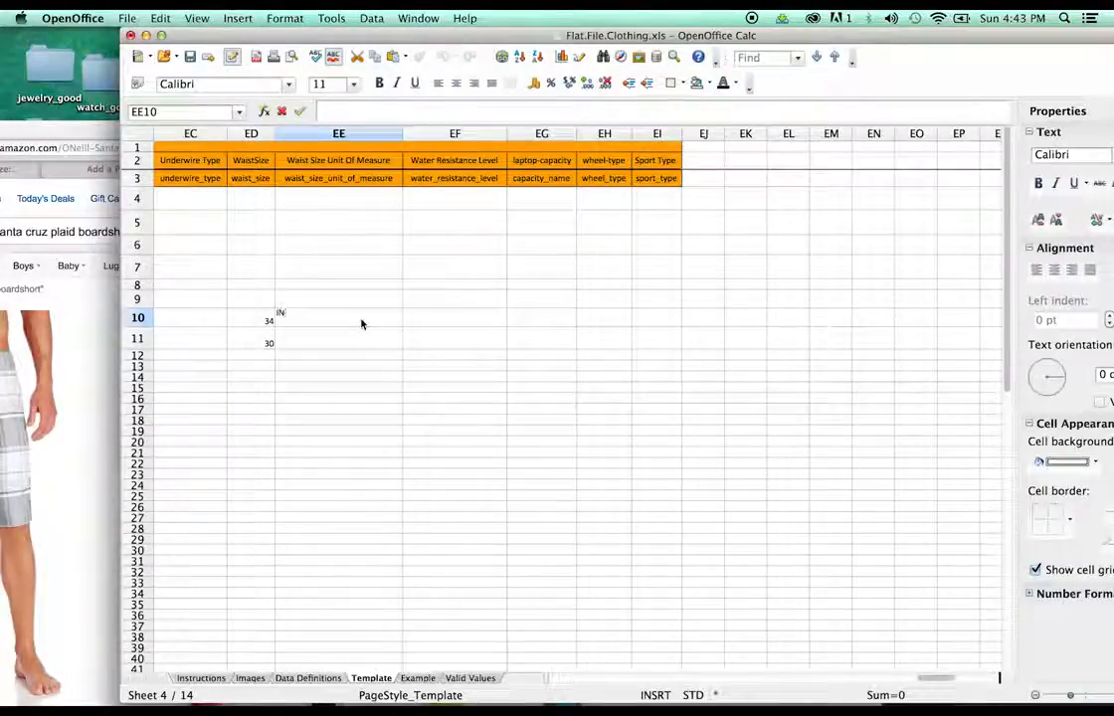
pyautogui.press('Return')
pyautogui.click(384, 320)
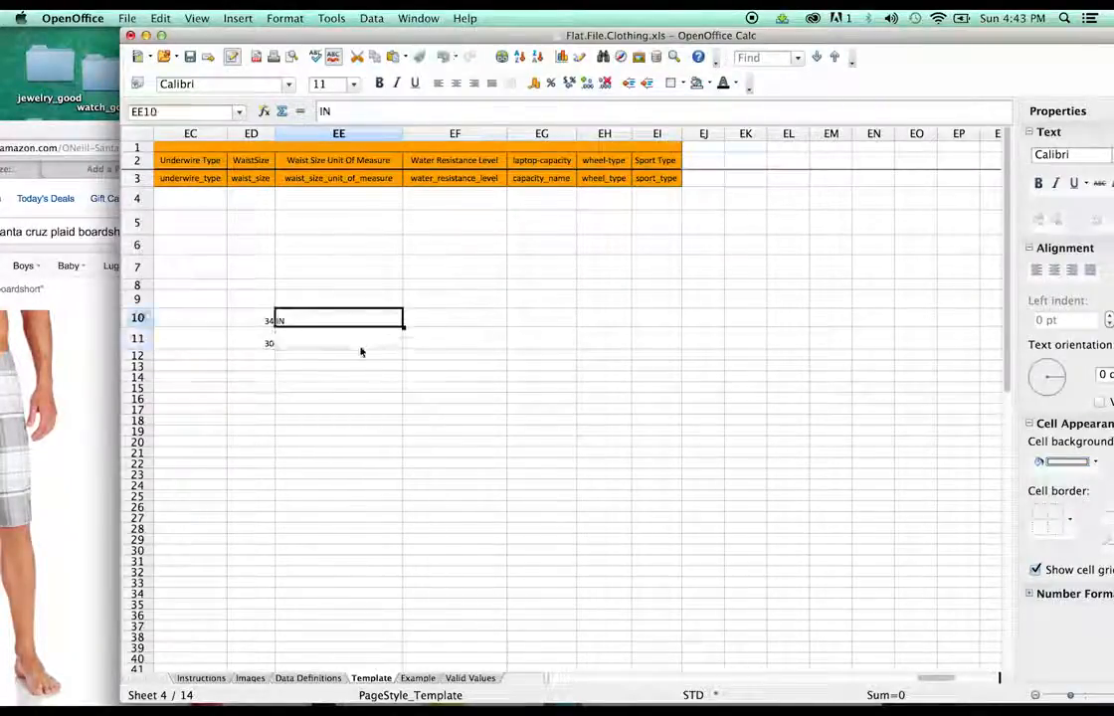
pyautogui.click(361, 348)
pyautogui.write('IN')
pyautogui.click(438, 368)
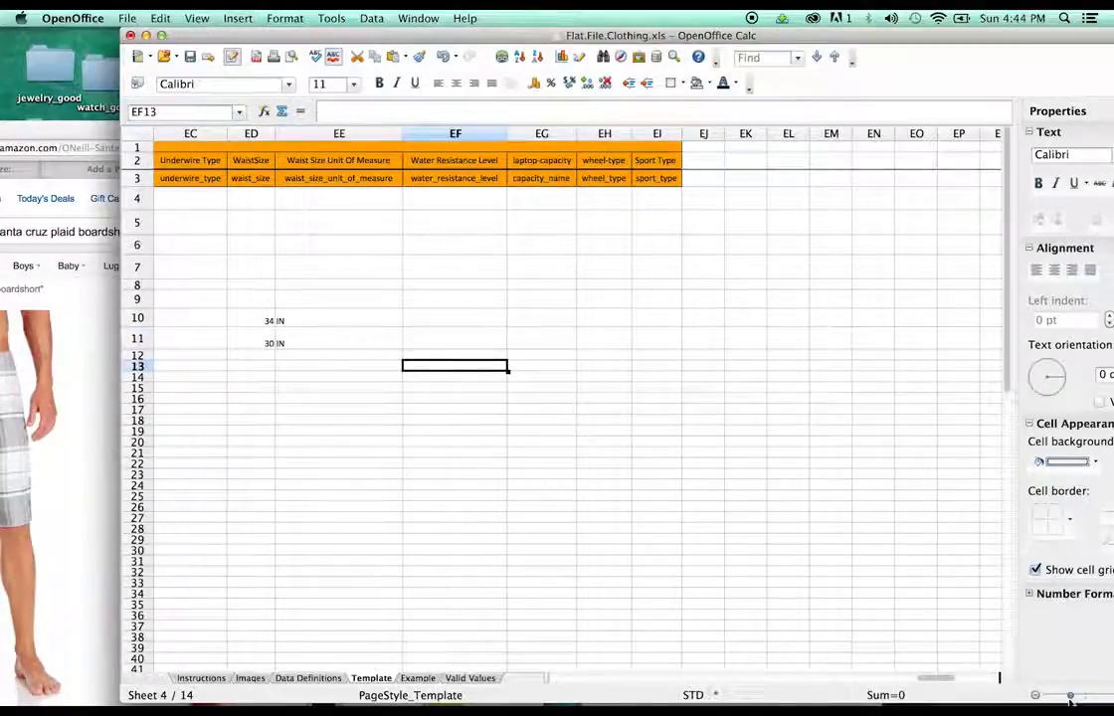
# Step: Examine the enlarged Template sheet's fulfillment, Variation and Image columns, back to Main Image URL
pyautogui.moveTo(1070, 697); pyautogui.dragTo(1090, 698)
pyautogui.click(964, 677)
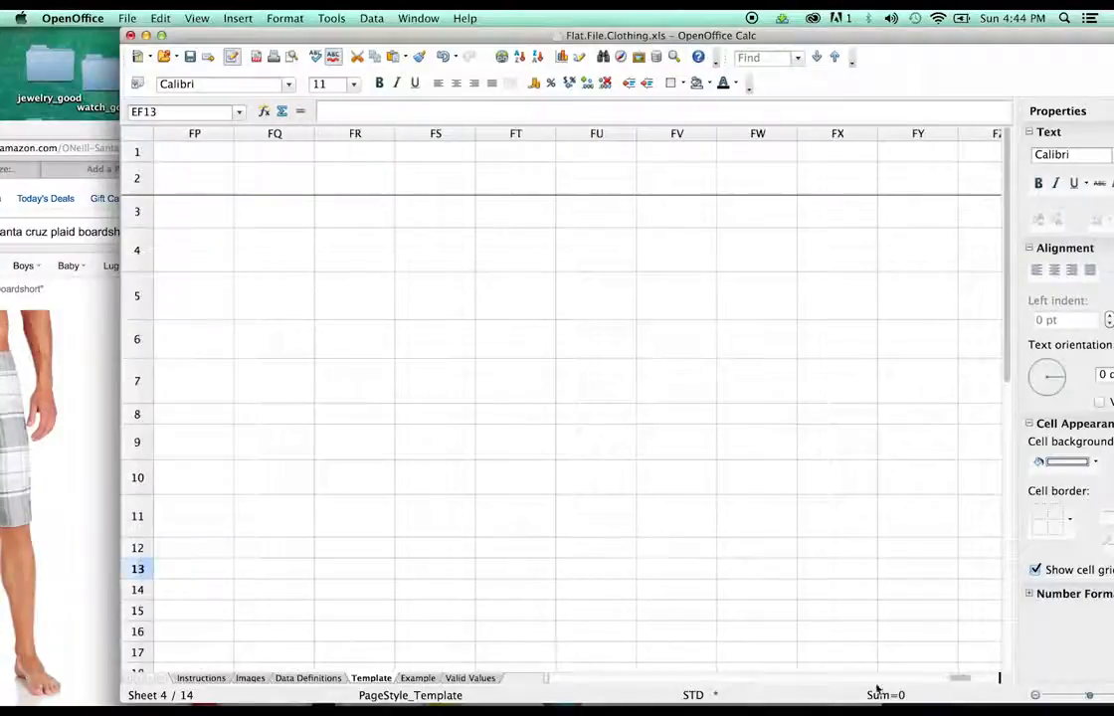
pyautogui.scroll(-7, 866, 504)
pyautogui.scroll(6, 866, 505)
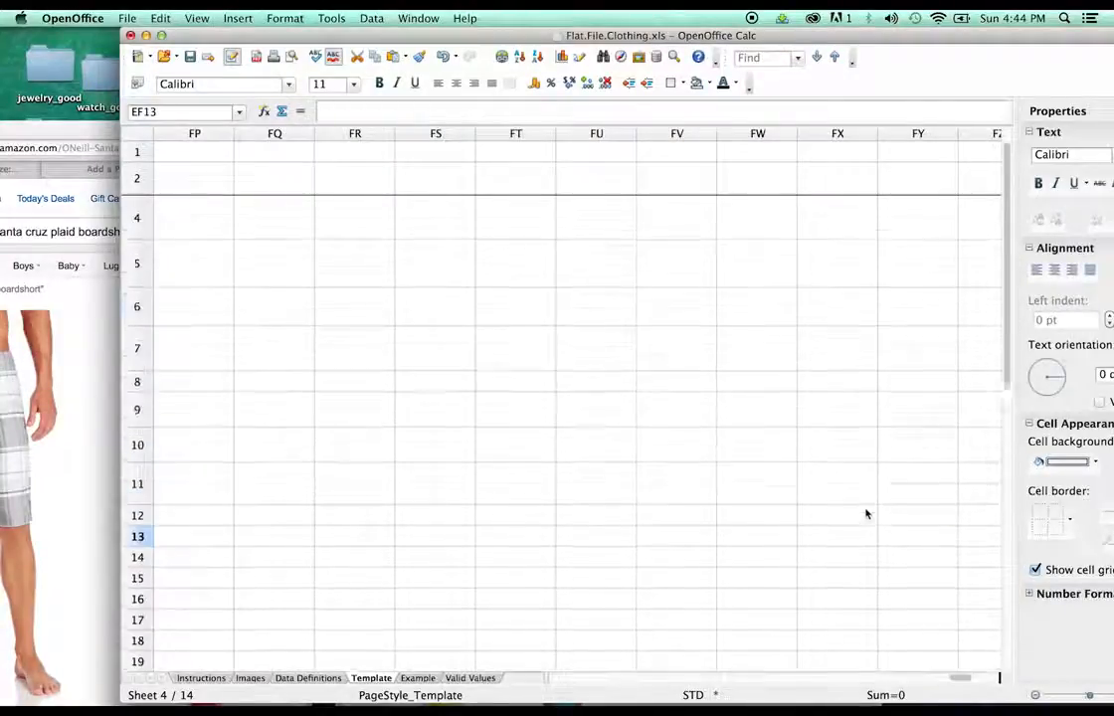
pyautogui.click(961, 678)
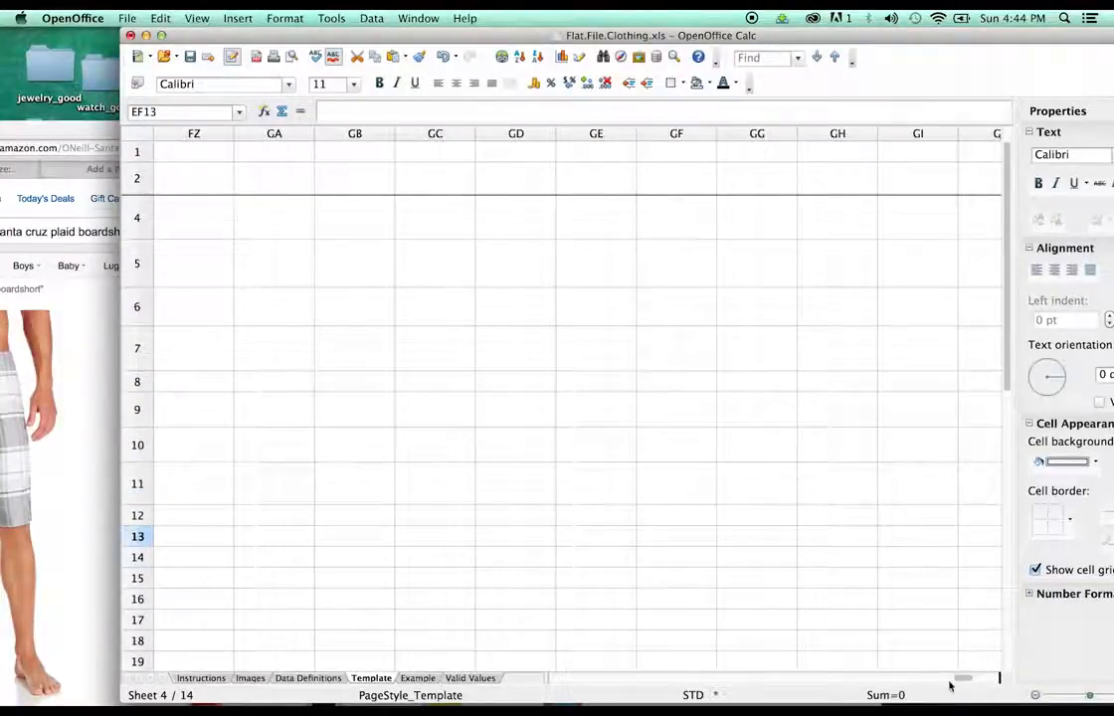
pyautogui.moveTo(950, 686); pyautogui.dragTo(752, 682)
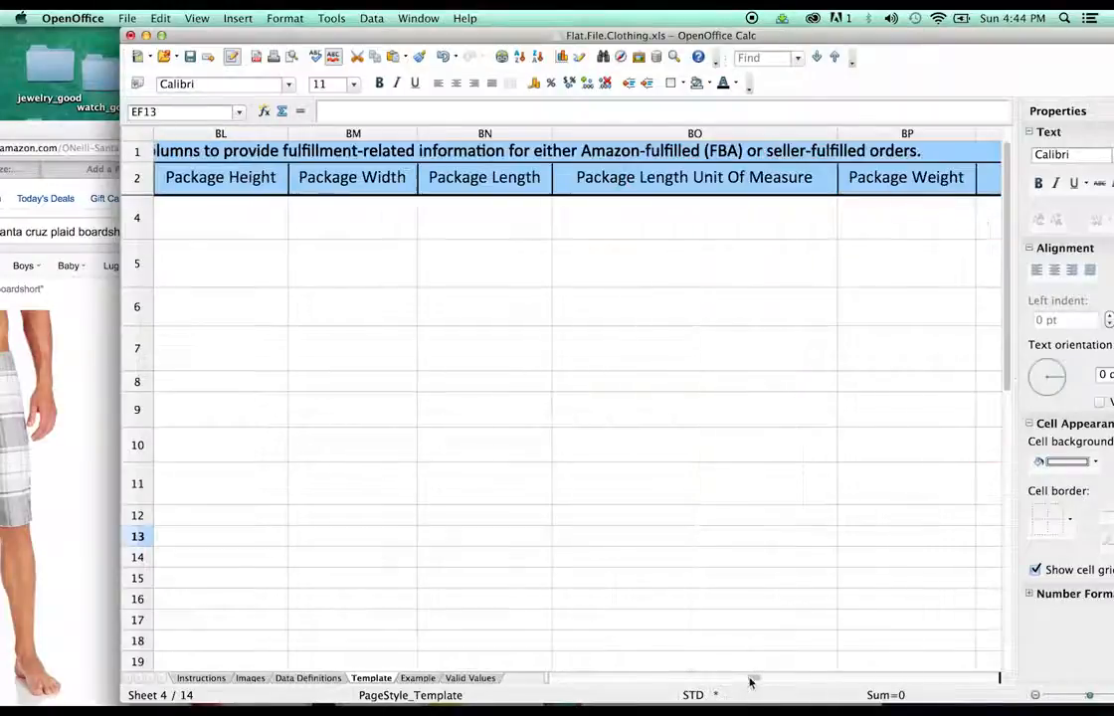
pyautogui.click(761, 680)
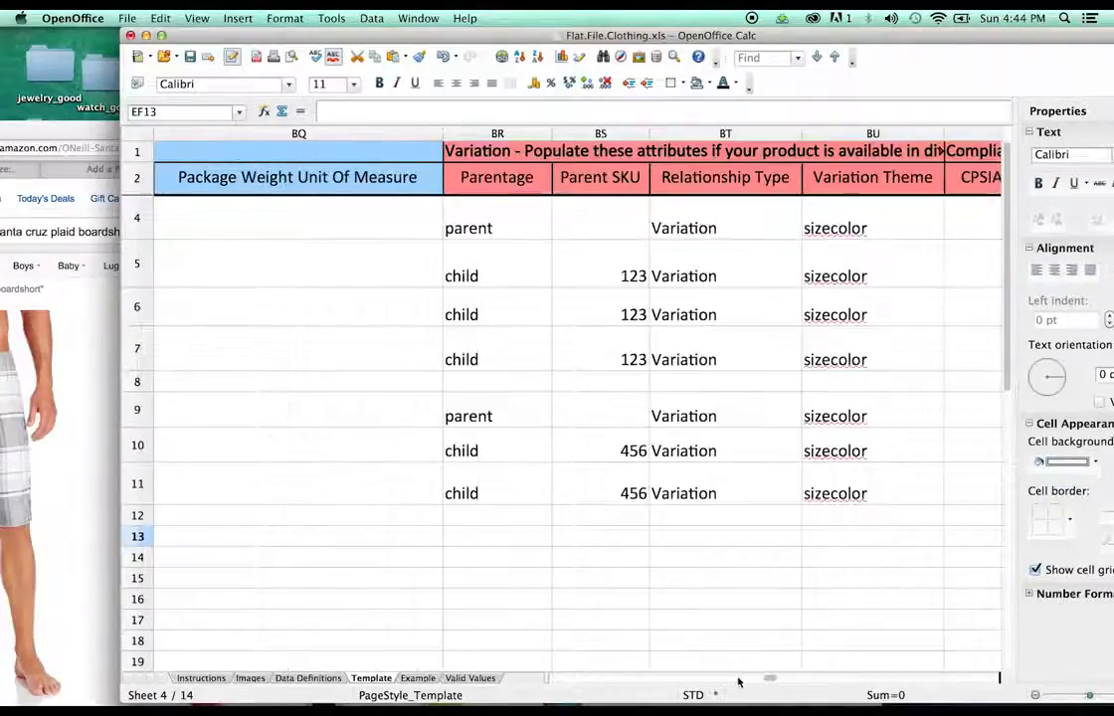
pyautogui.moveTo(684, 677); pyautogui.dragTo(625, 680)
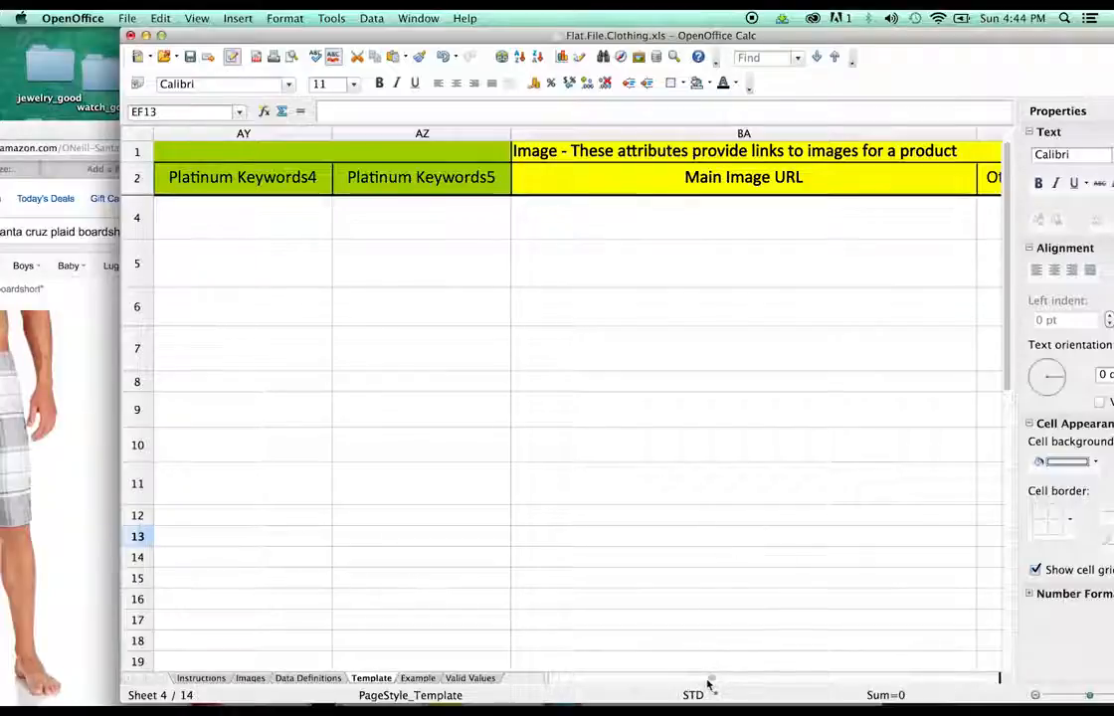
pyautogui.click(648, 237)
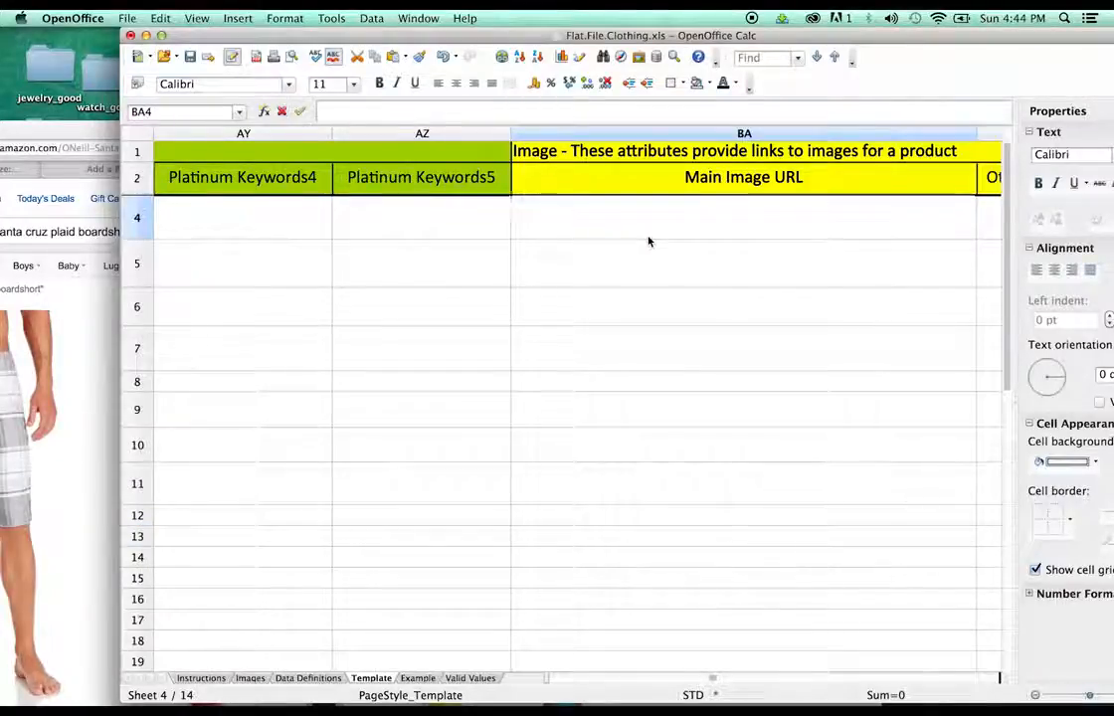
pyautogui.write('http://')
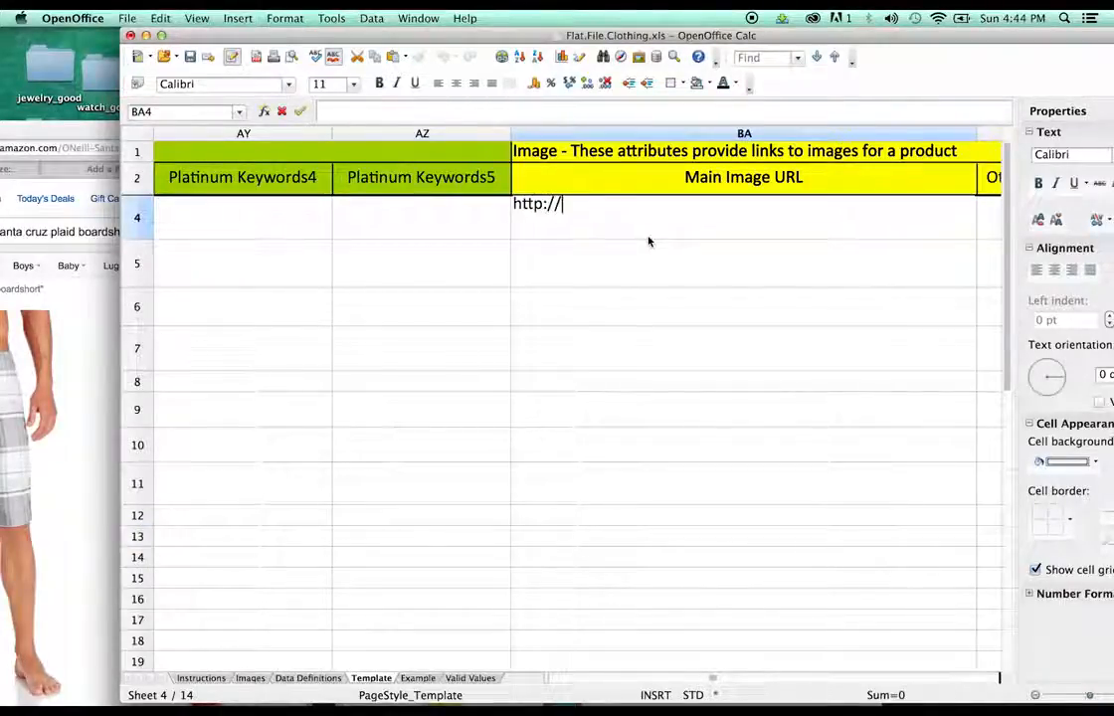
pyautogui.write('www.mycoo')
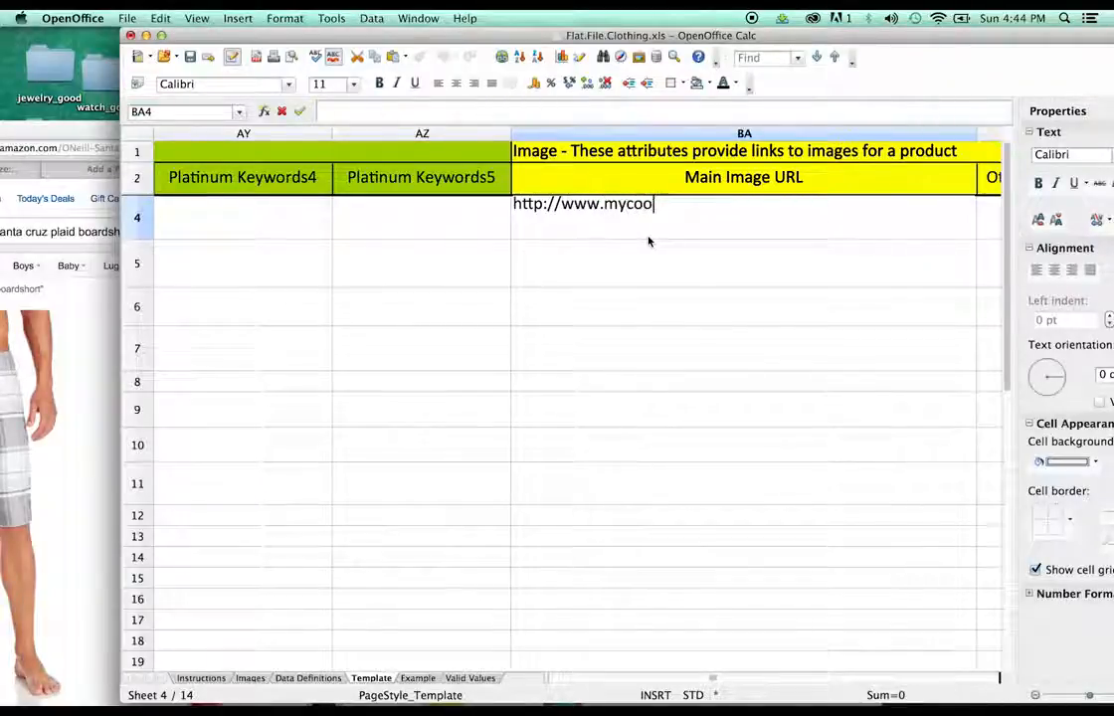
pyautogui.write('lsiteyo')
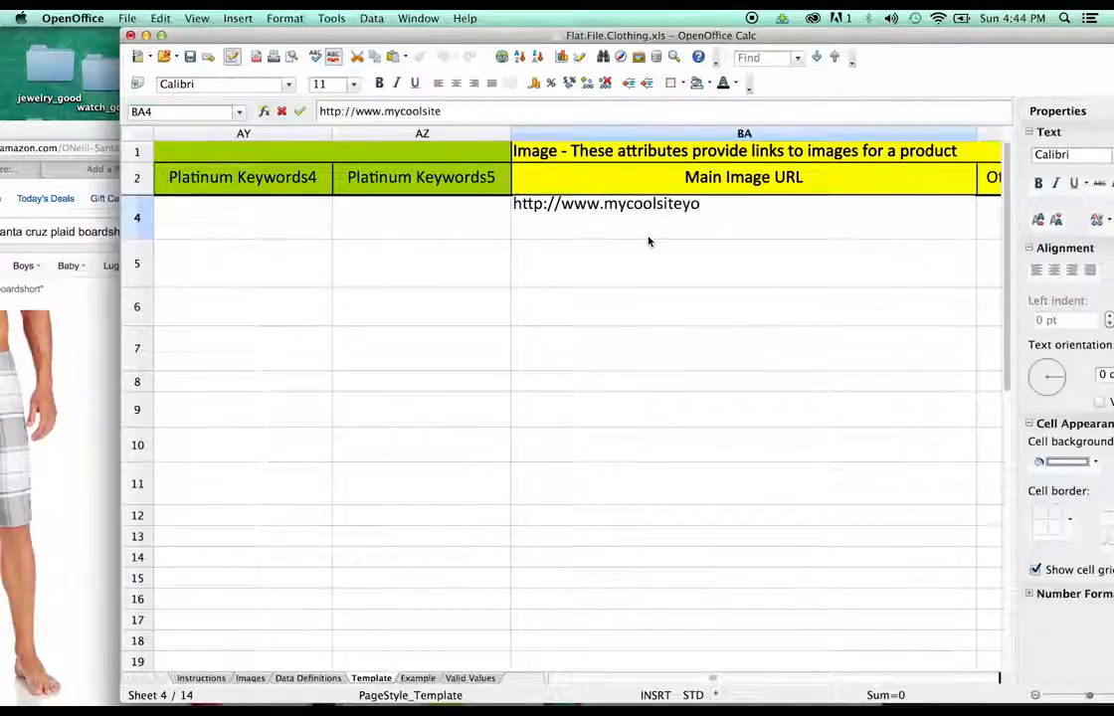
pyautogui.write('ofuploa')
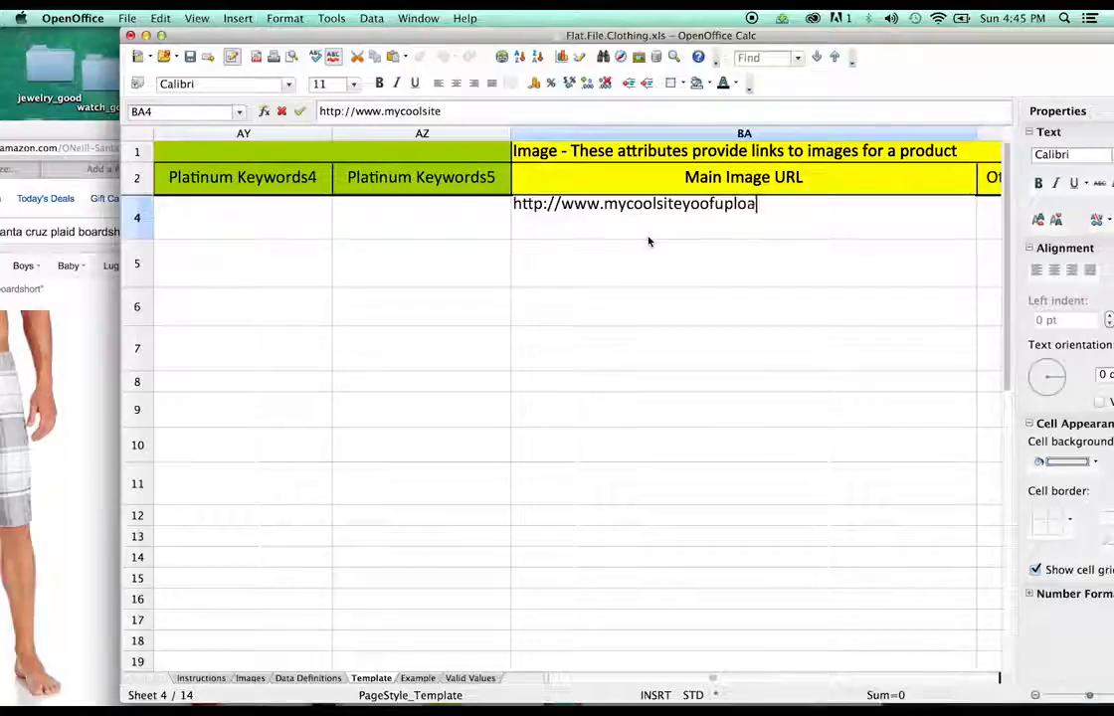
pyautogui.write('dedprodu')
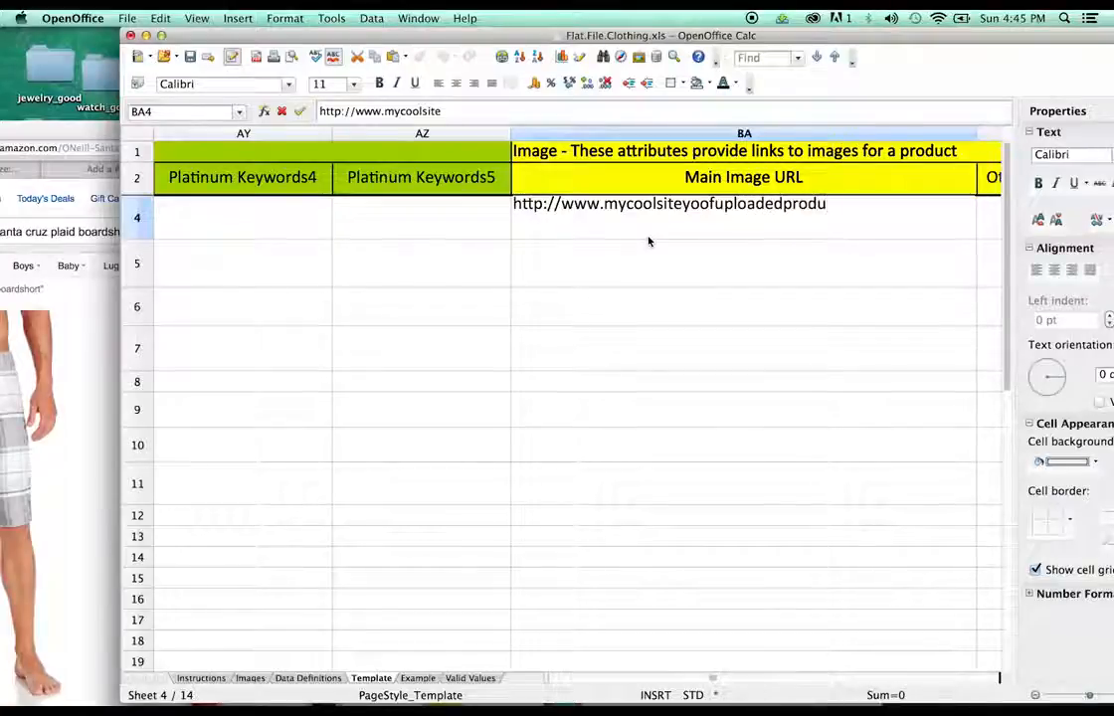
pyautogui.write('cts.com/')
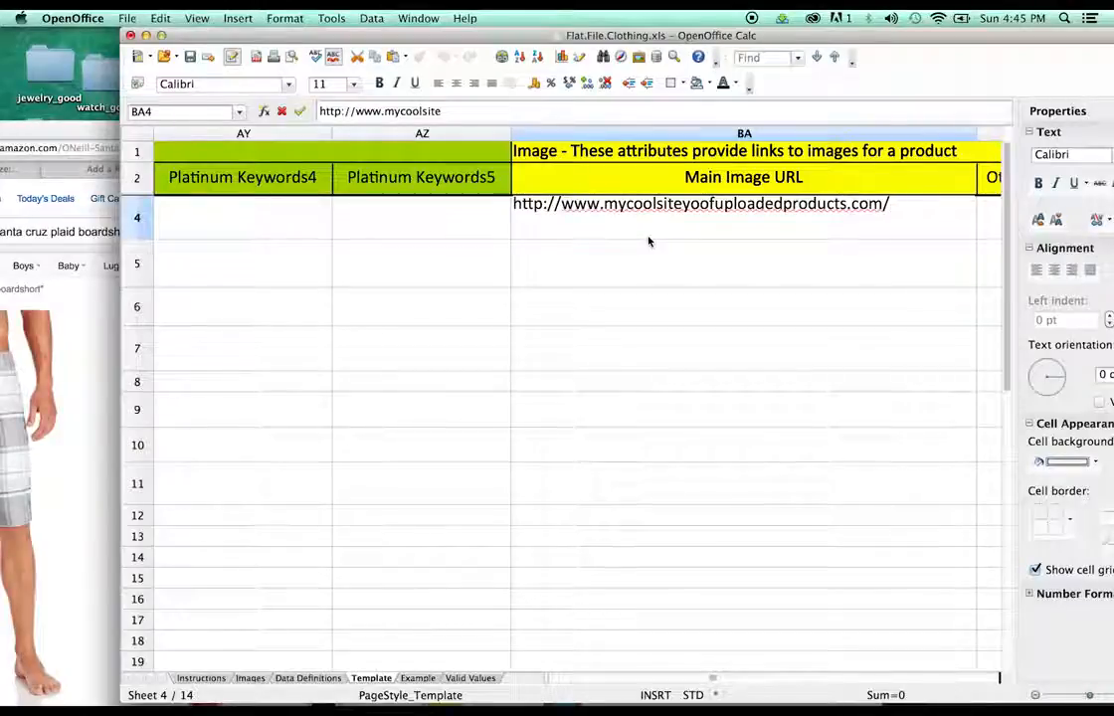
pyautogui.write('carhar')
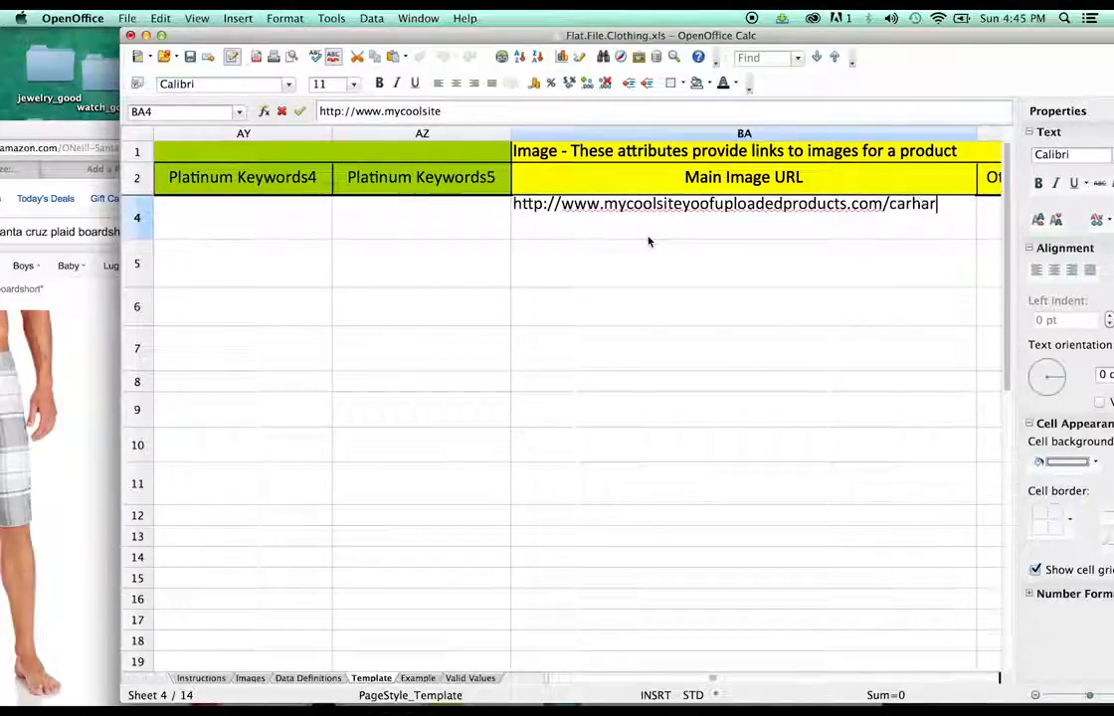
pyautogui.write('tparent')
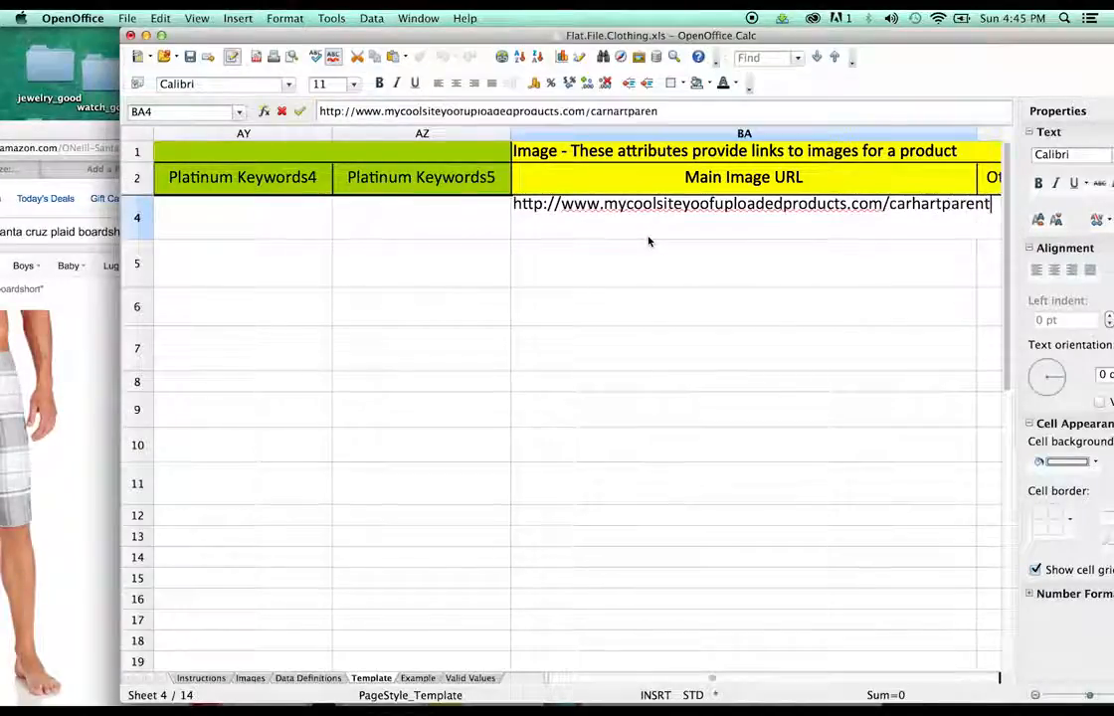
pyautogui.press('BackSpace')
pyautogui.press('BackSpace')
pyautogui.press('BackSpace')
pyautogui.press('BackSpace')
pyautogui.press('BackSpace')
pyautogui.press('BackSpace')
pyautogui.press('BackSpace')
pyautogui.press('BackSpace')
pyautogui.press('BackSpace')
pyautogui.press('BackSpace')
pyautogui.press('BackSpace')
pyautogui.press('BackSpace')
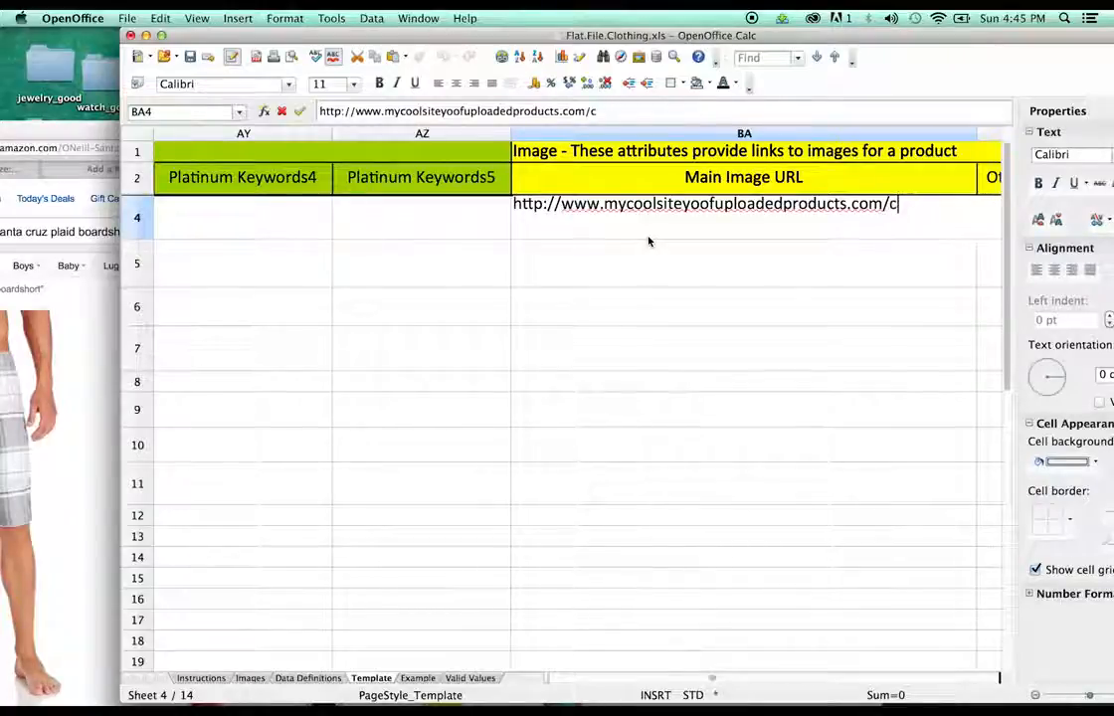
pyautogui.write('oalhether.')
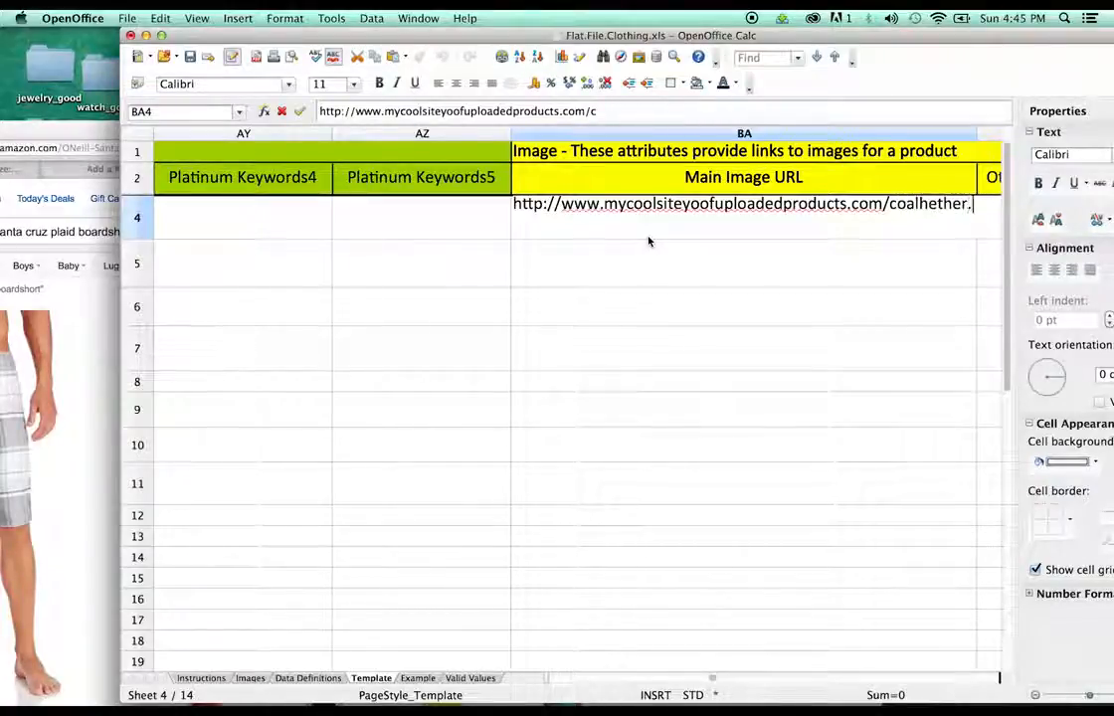
pyautogui.write('png')
pyautogui.press('Return')
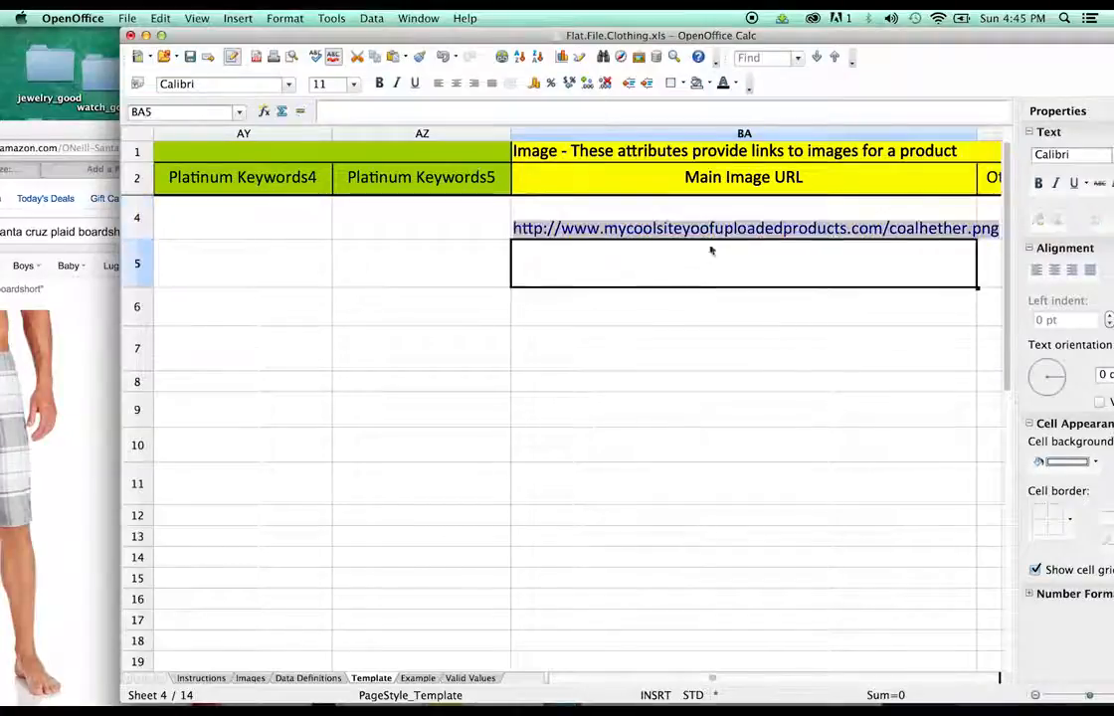
pyautogui.click(713, 229)
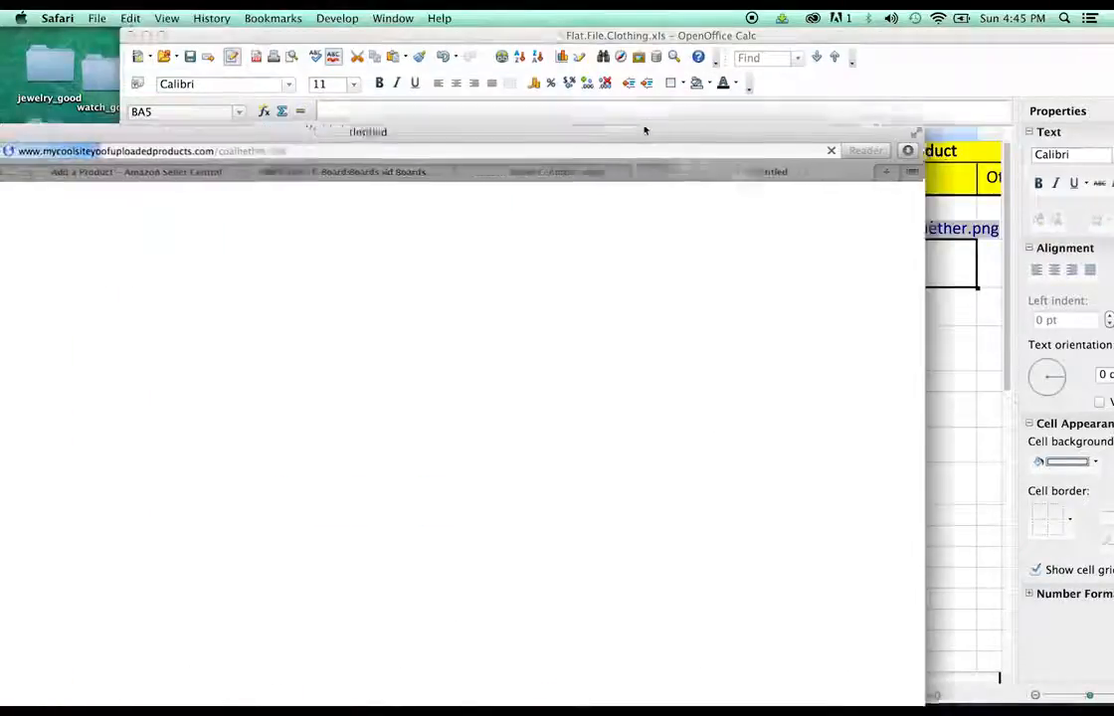
pyautogui.click(727, 175)
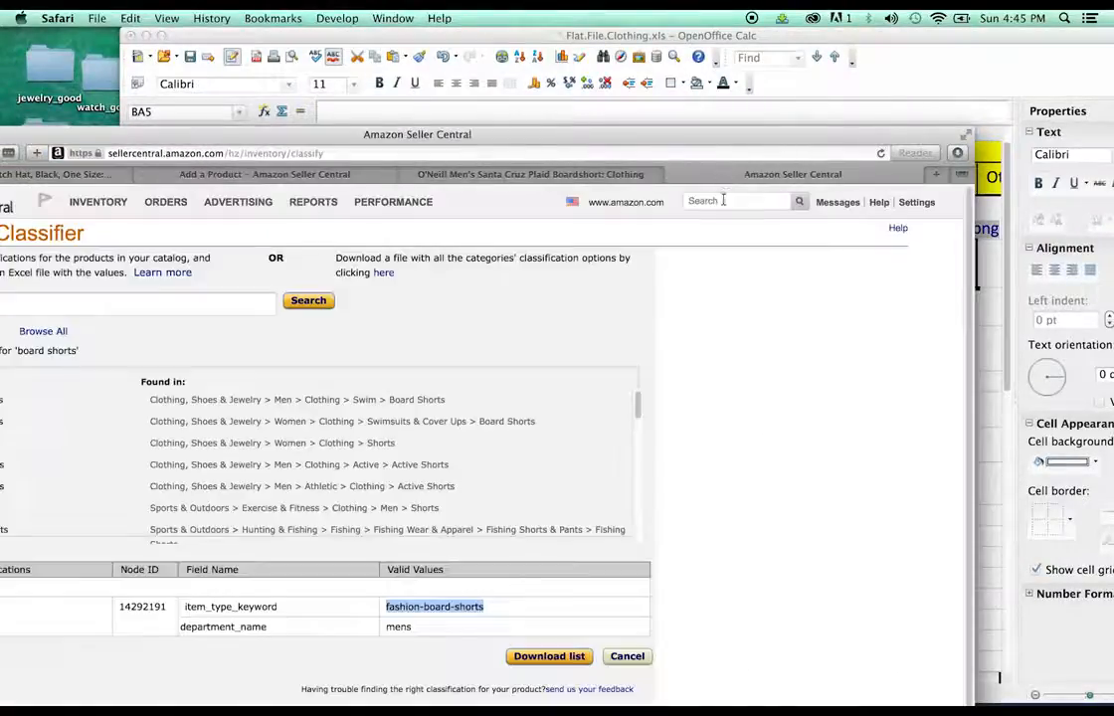
pyautogui.click(889, 82)
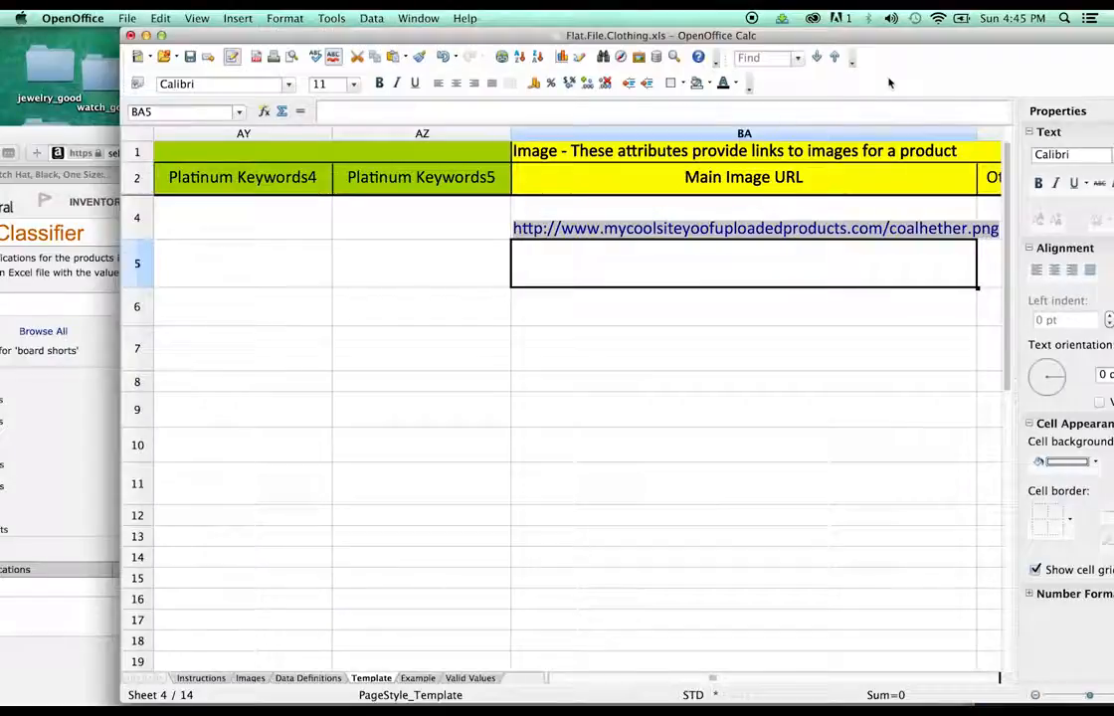
# Step: Clear the sample image link from the Main Image URL cell BA4
pyautogui.click(585, 209)
pyautogui.tripleClick(605, 110)
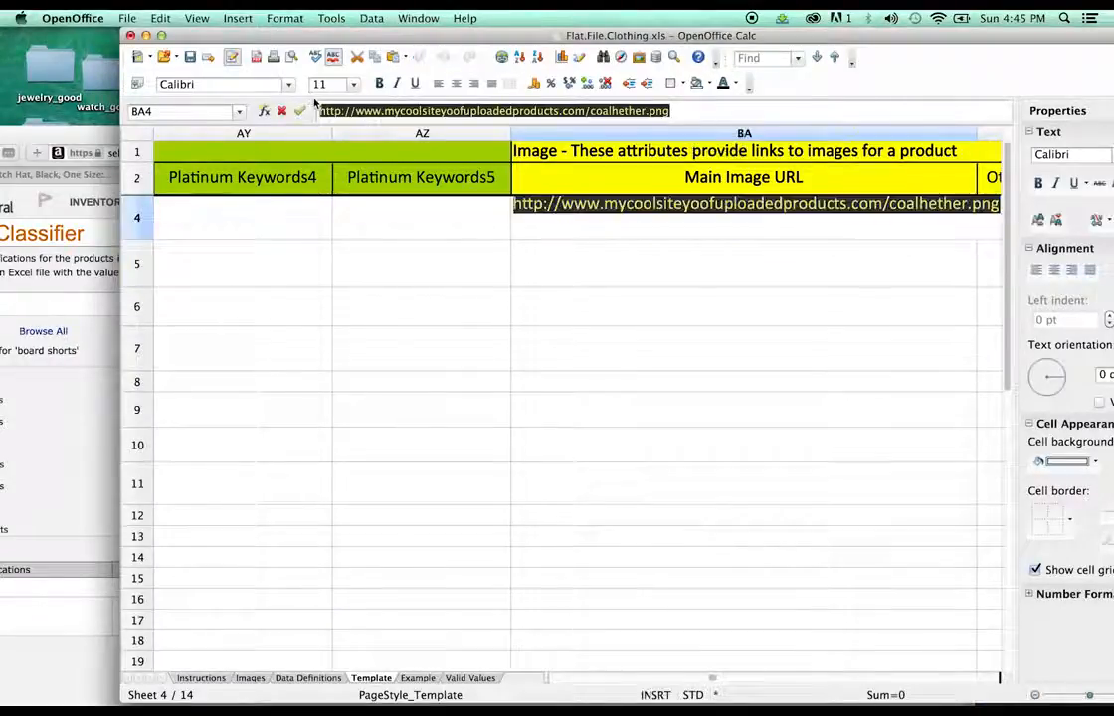
pyautogui.press('BackSpace')
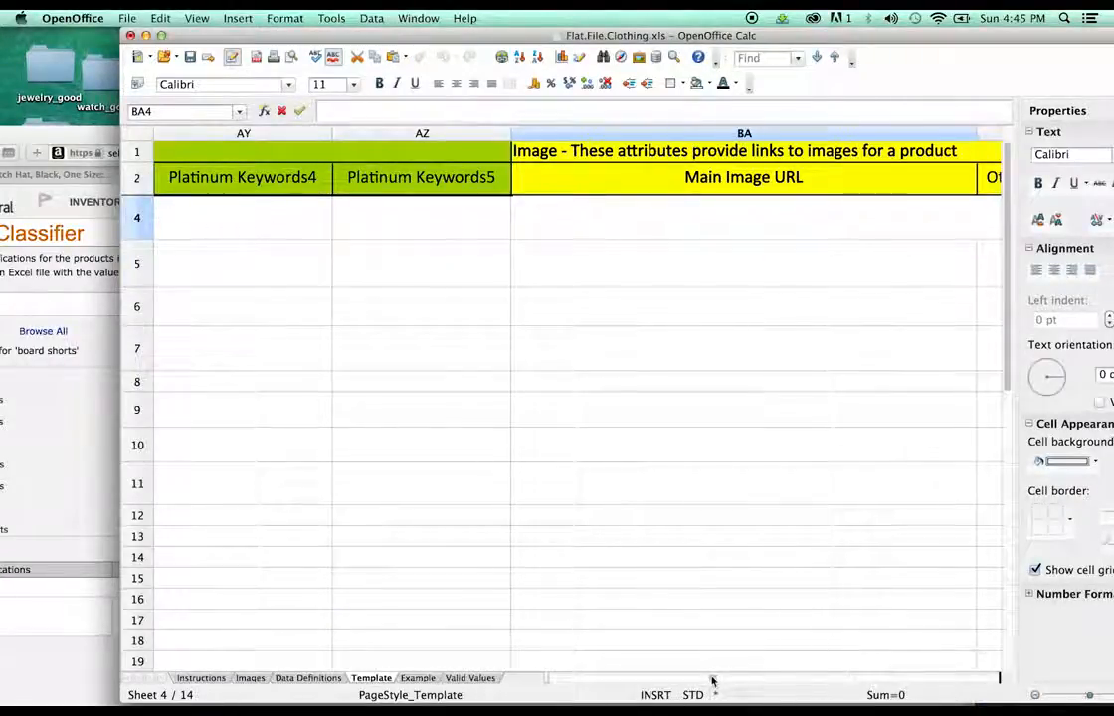
# Step: Return to the SKU column of the Template sheet and zoom out to 54 % for an overview of all product rows
pyautogui.moveTo(713, 679); pyautogui.dragTo(539, 677)
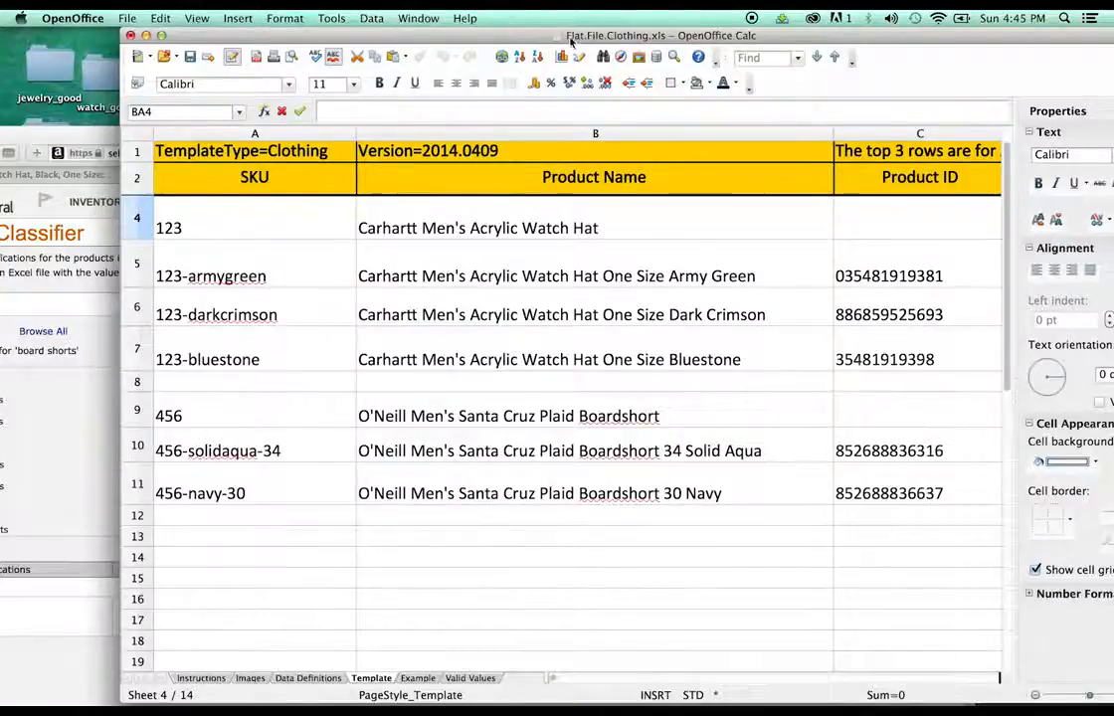
pyautogui.moveTo(537, 34); pyautogui.dragTo(461, 35)
pyautogui.moveTo(1015, 694); pyautogui.dragTo(984, 694)
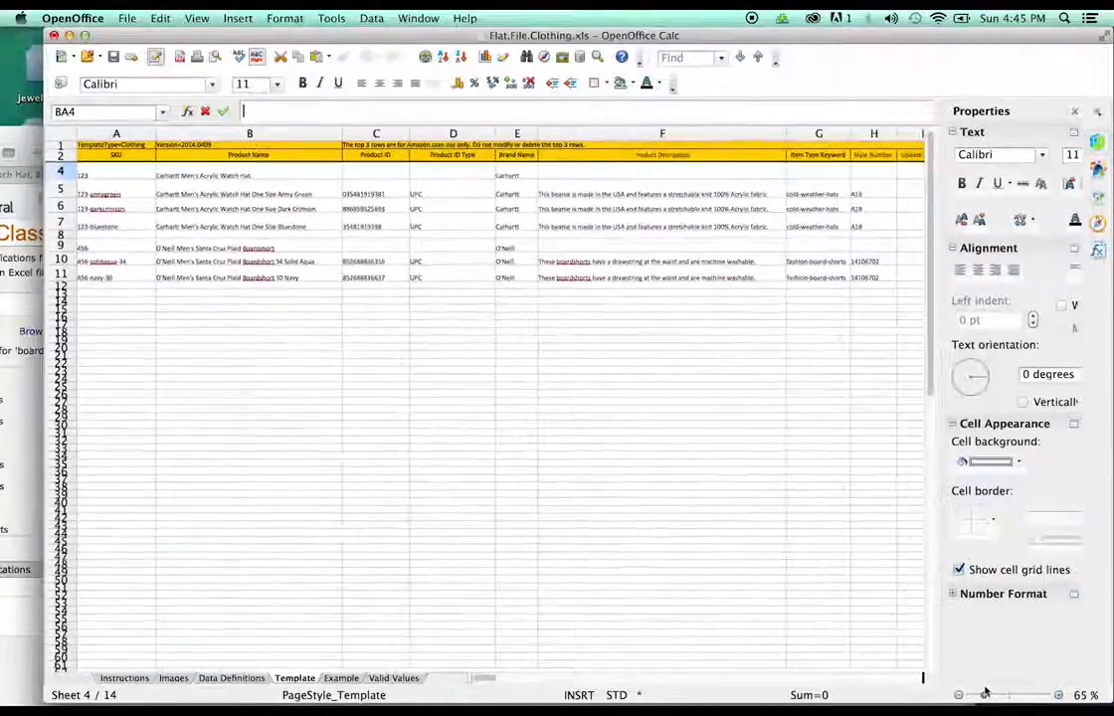
pyautogui.click(127, 18)
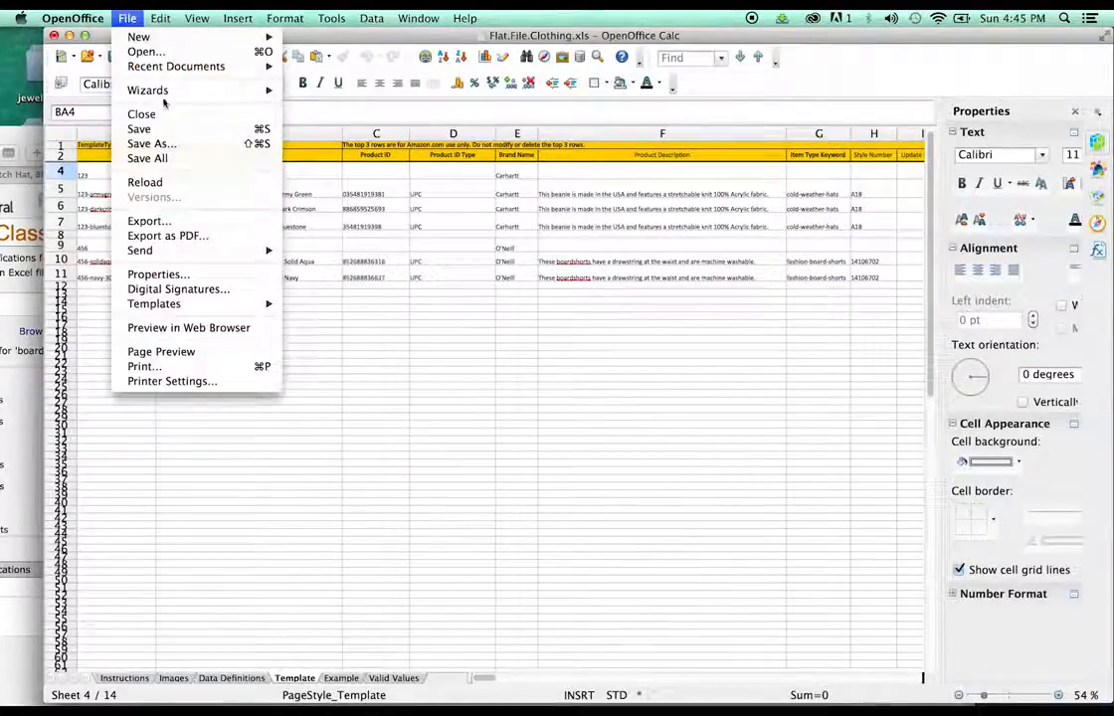
pyautogui.click(396, 320)
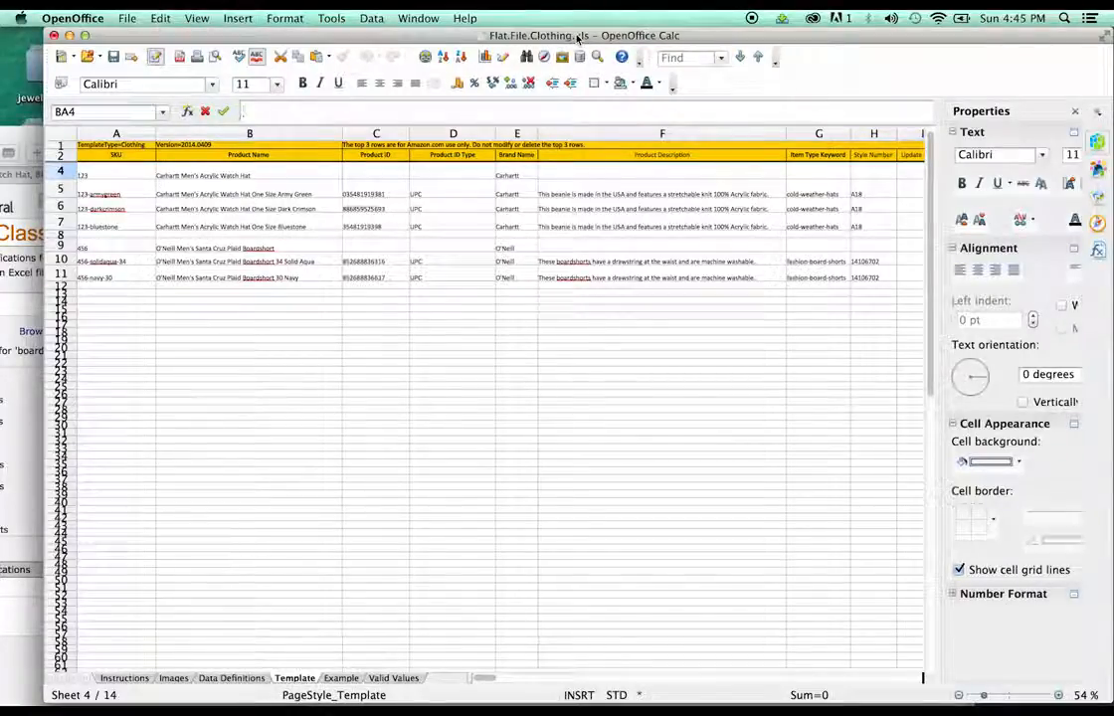
# Step: Save a copy of the workbook as Flat.File.Clothingfinishedexample on the Desktop, keeping the Microsoft Excel 97/2000/XP (.xls) format
pyautogui.click(122, 16)
pyautogui.click(152, 144)
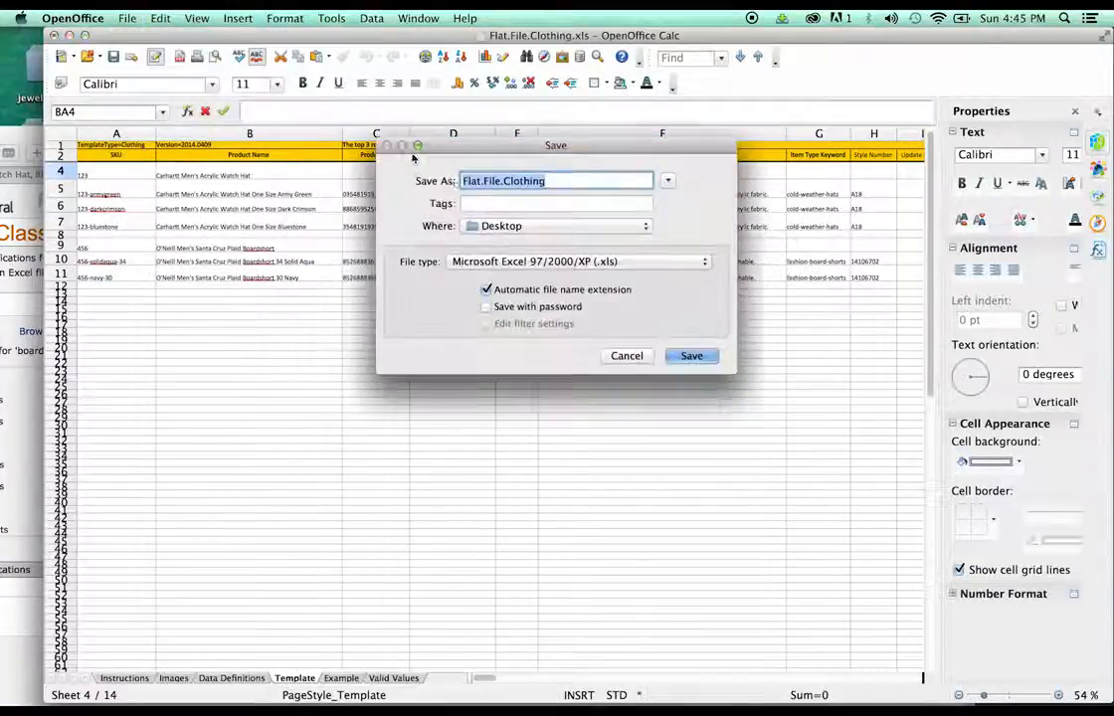
pyautogui.click(550, 182)
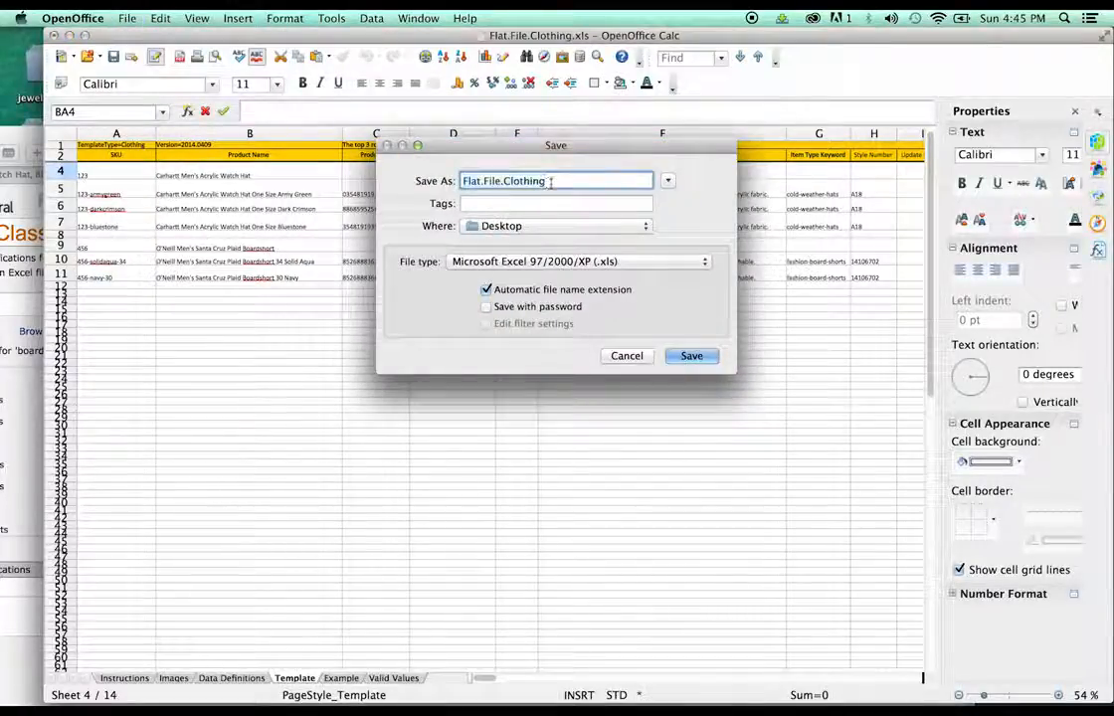
pyautogui.write('finished')
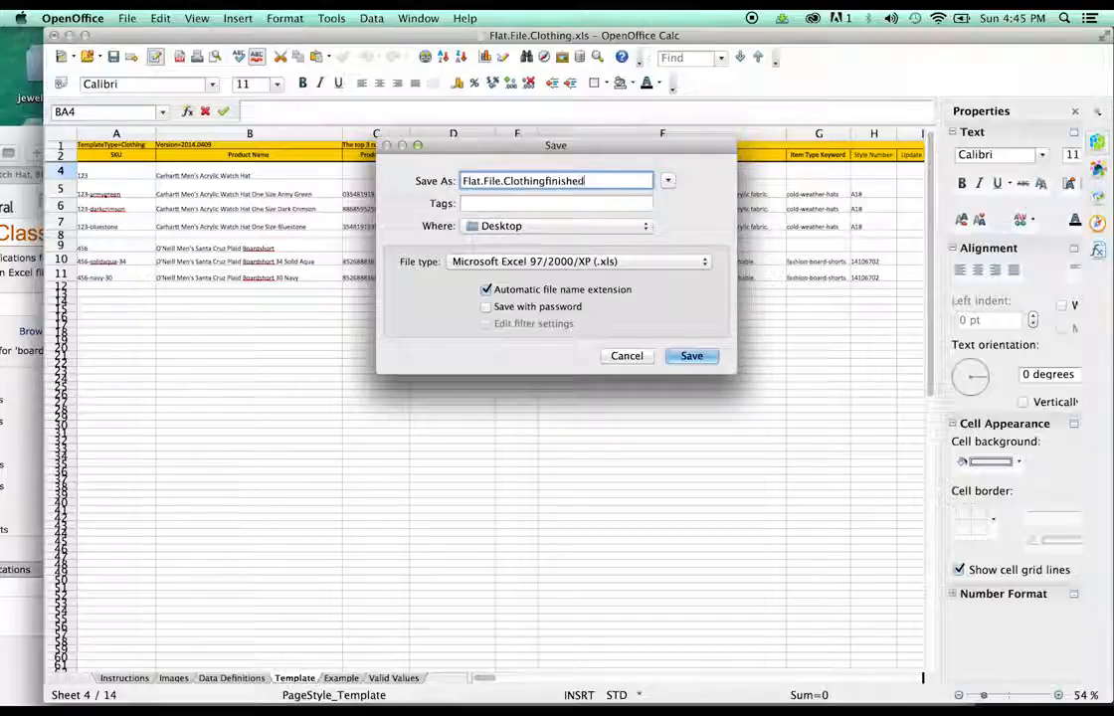
pyautogui.write('example')
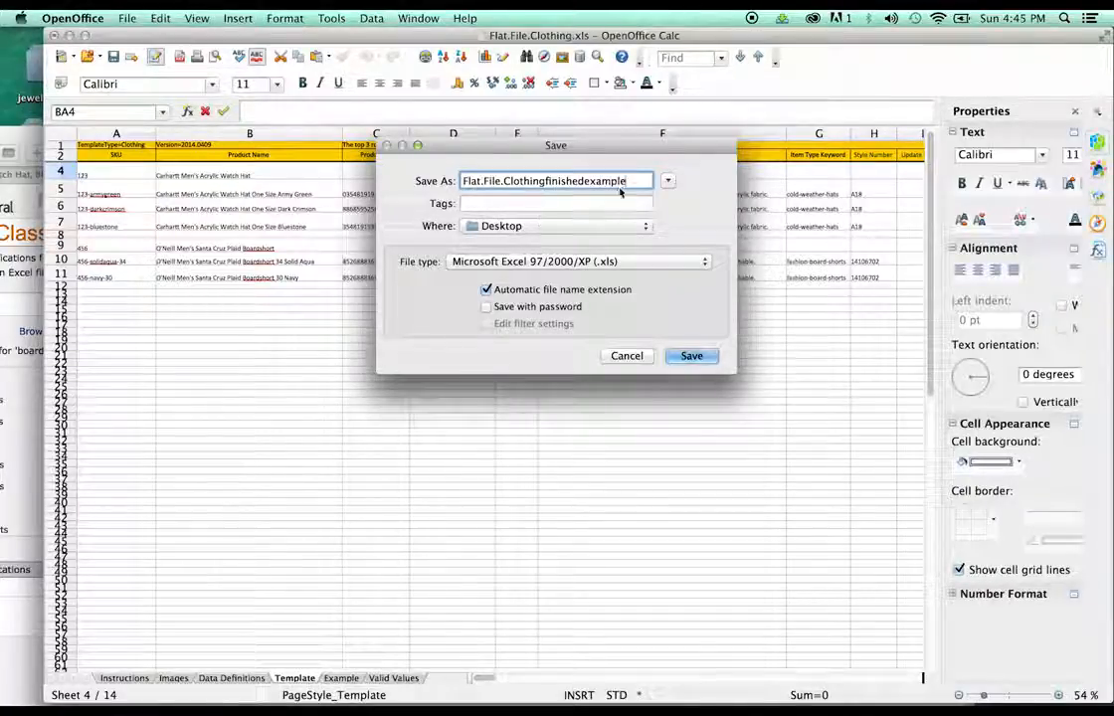
pyautogui.moveTo(627, 182); pyautogui.dragTo(591, 181)
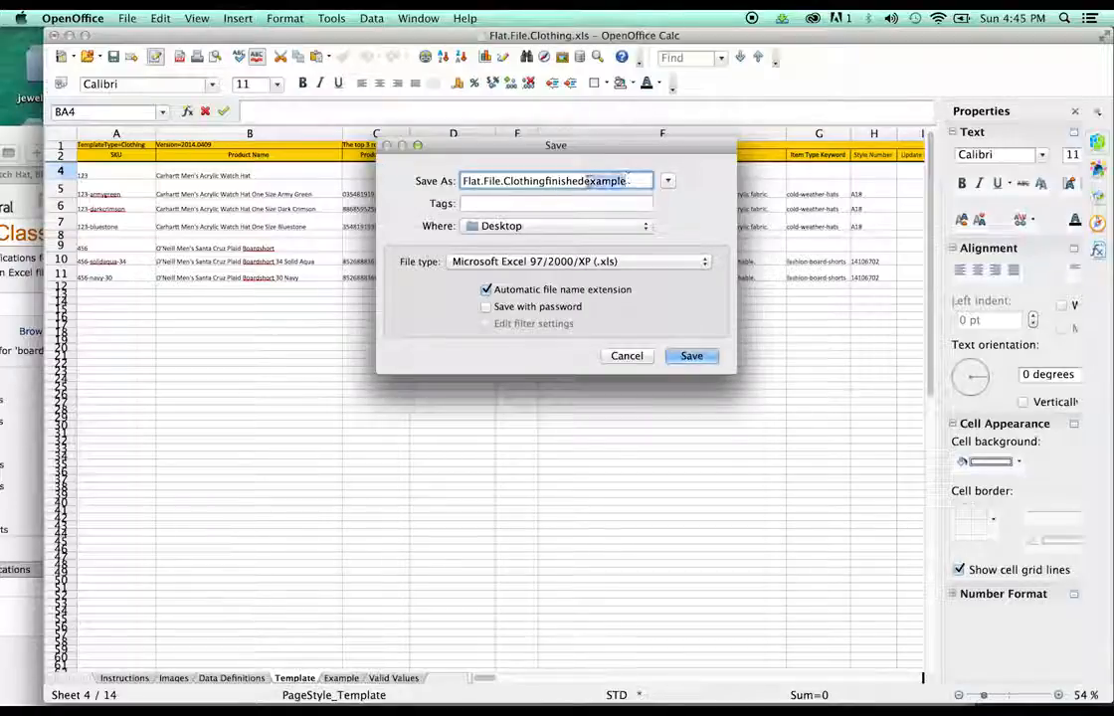
pyautogui.press('BackSpace')
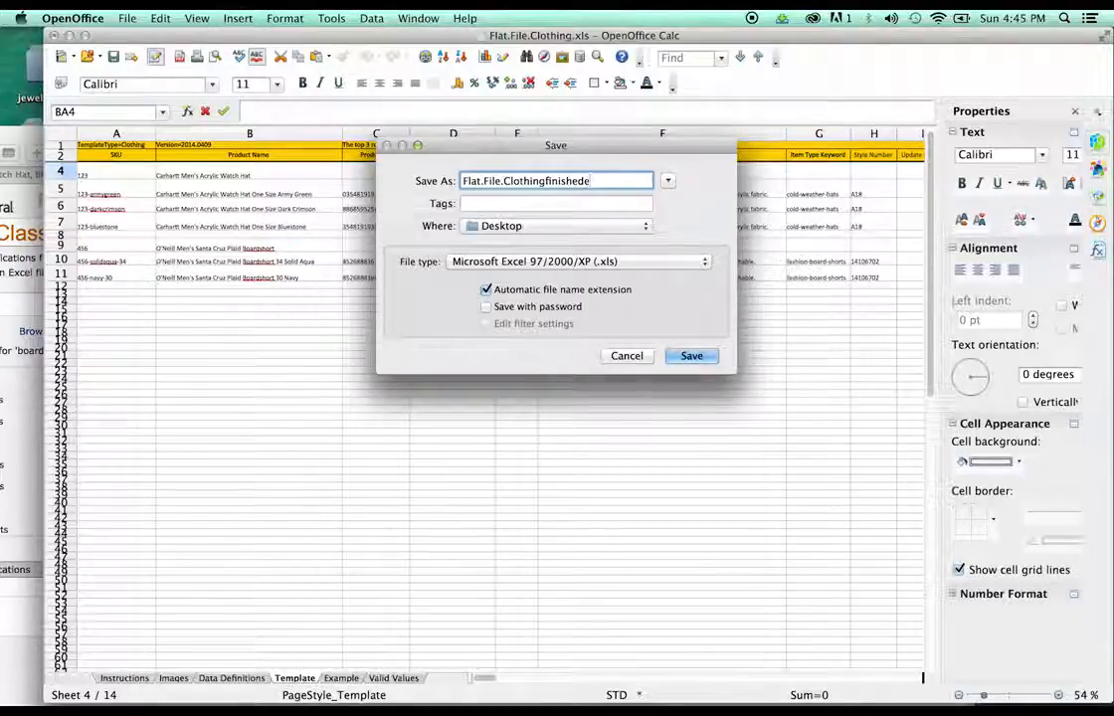
pyautogui.press('BackSpace')
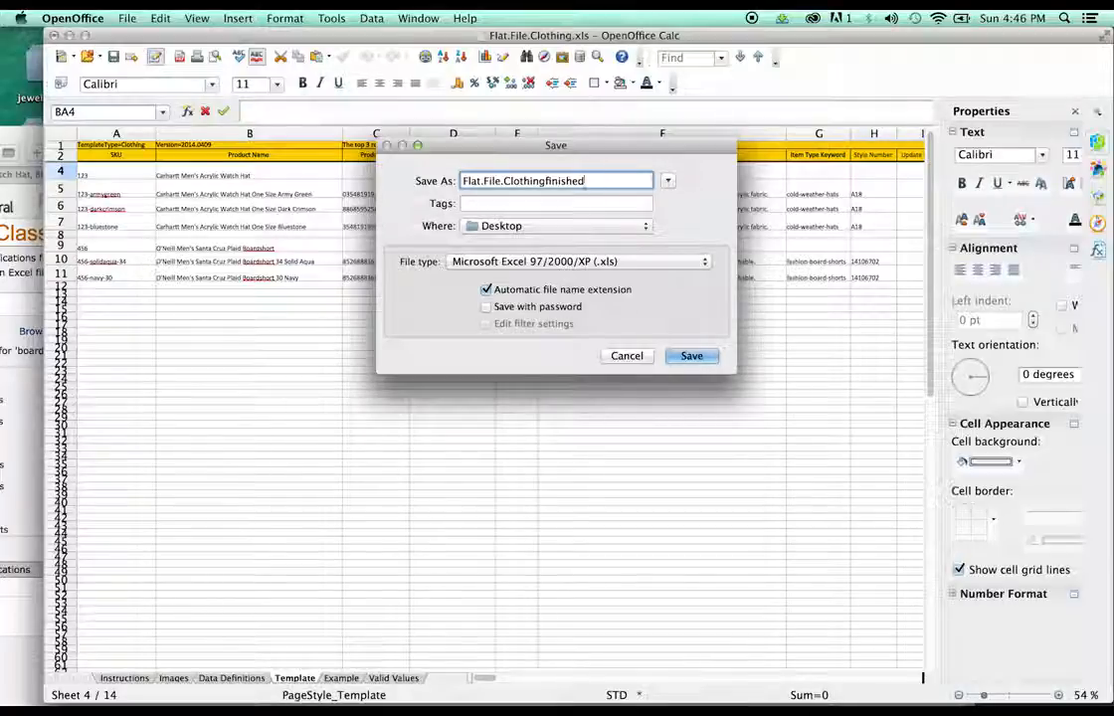
pyautogui.write('example')
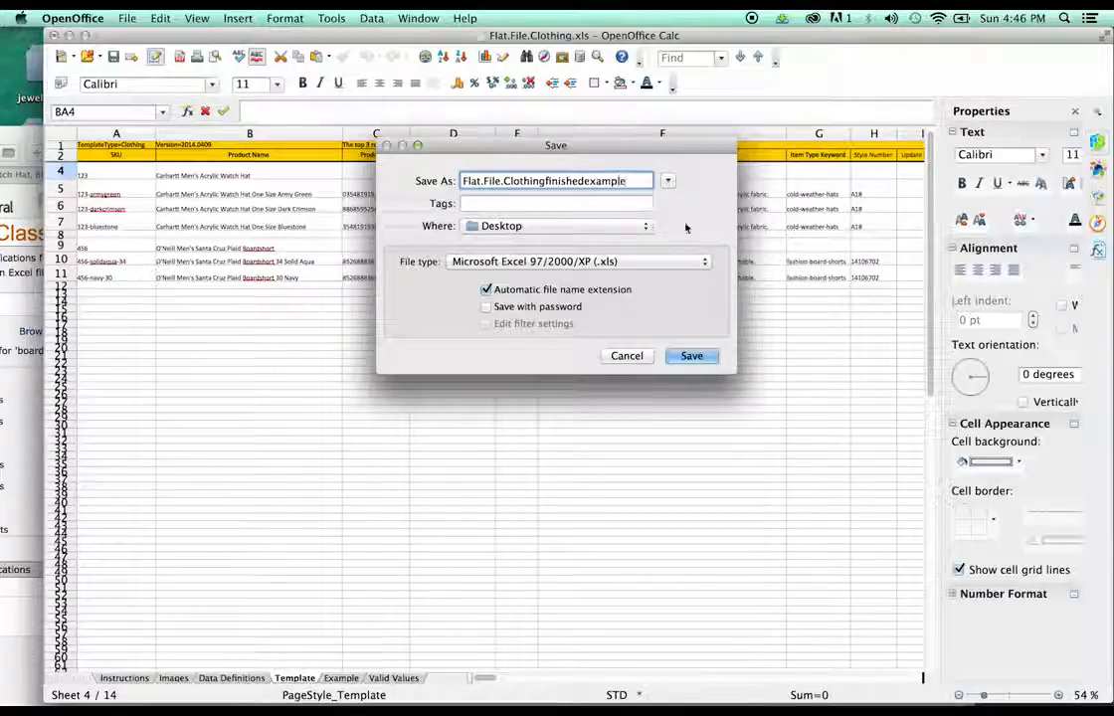
pyautogui.click(692, 356)
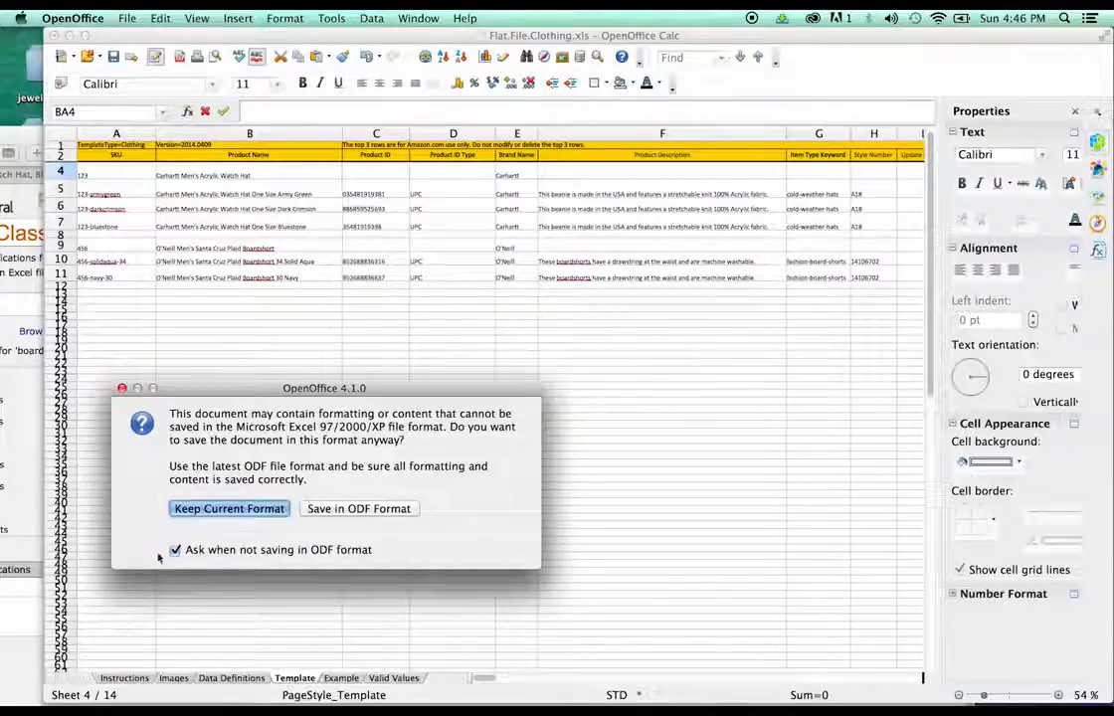
pyautogui.click(206, 510)
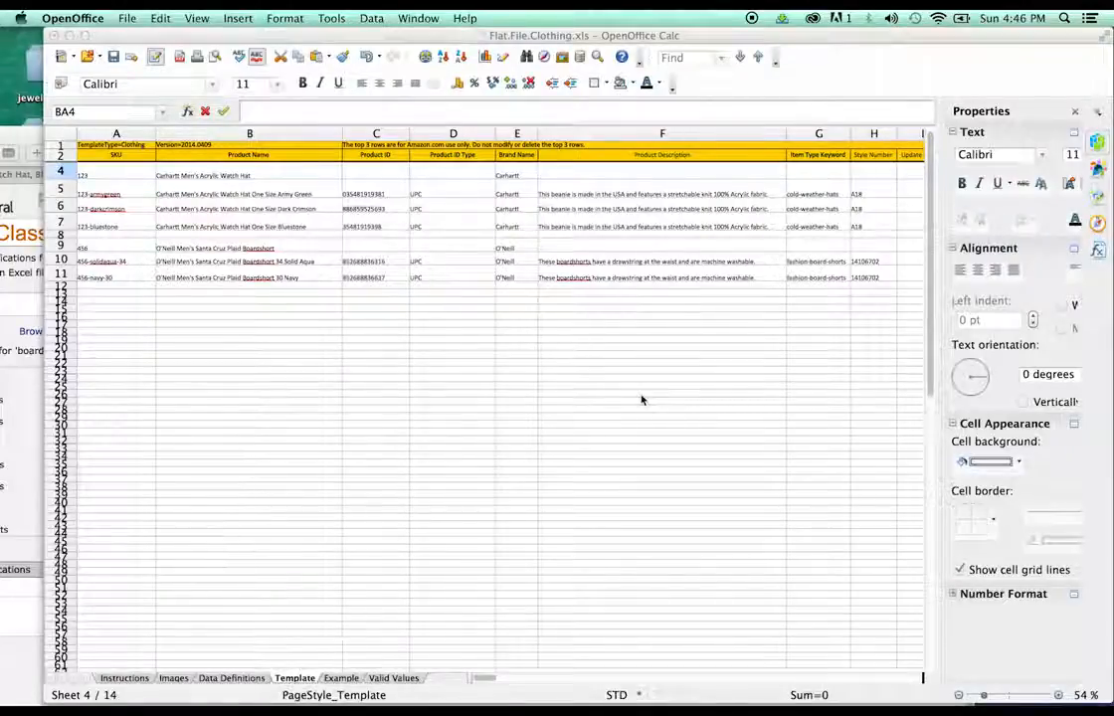